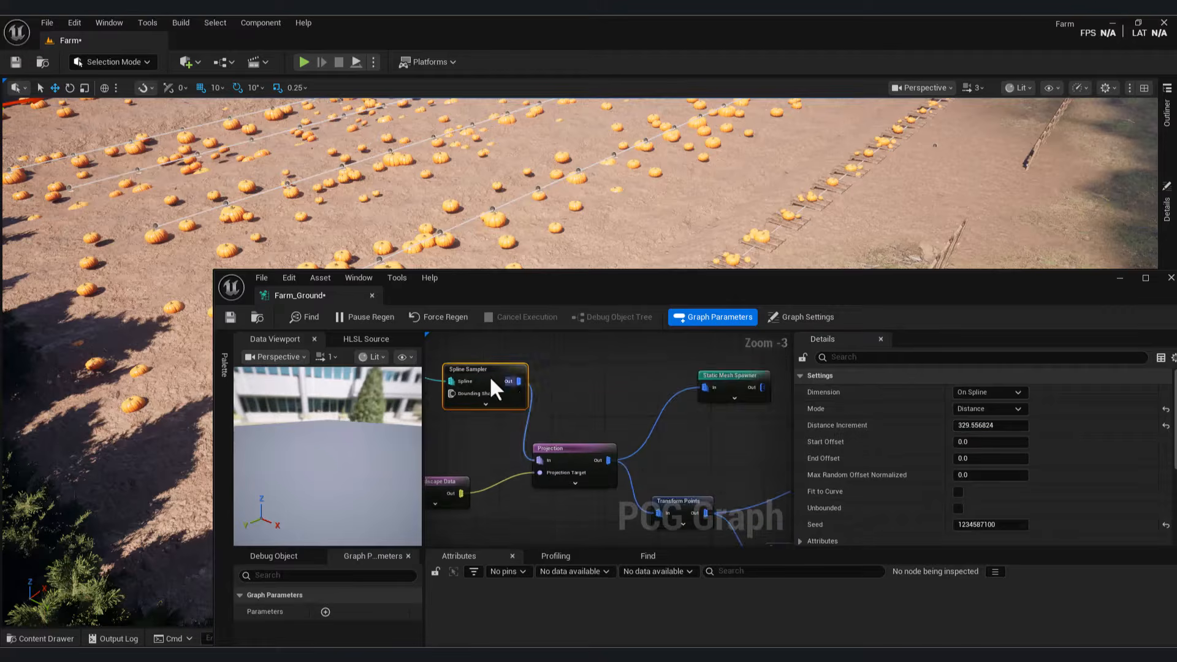
Step: Add a Transform Points node after Spline Sampler with randomised min and max X/Y offsets
{"action": "left_click_drag", "start_coordinate": [629, 431], "coordinate": [680, 398]}
{"action": "type", "text": "tran"}
{"action": "key", "text": "Return"}
{"action": "right_click_drag", "start_coordinate": [702, 440], "coordinate": [612, 409]}
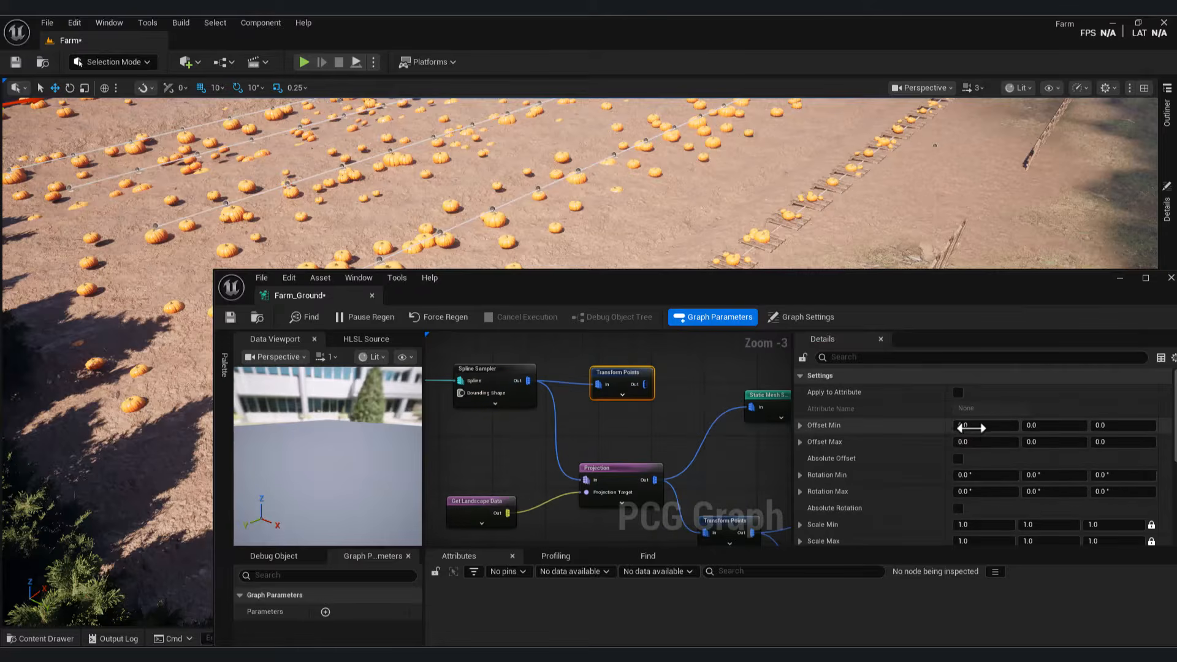
{"action": "left_click_drag", "start_coordinate": [985, 424], "coordinate": [1027, 424]}
{"action": "left_click_drag", "start_coordinate": [1042, 441], "coordinate": [1054, 442]}
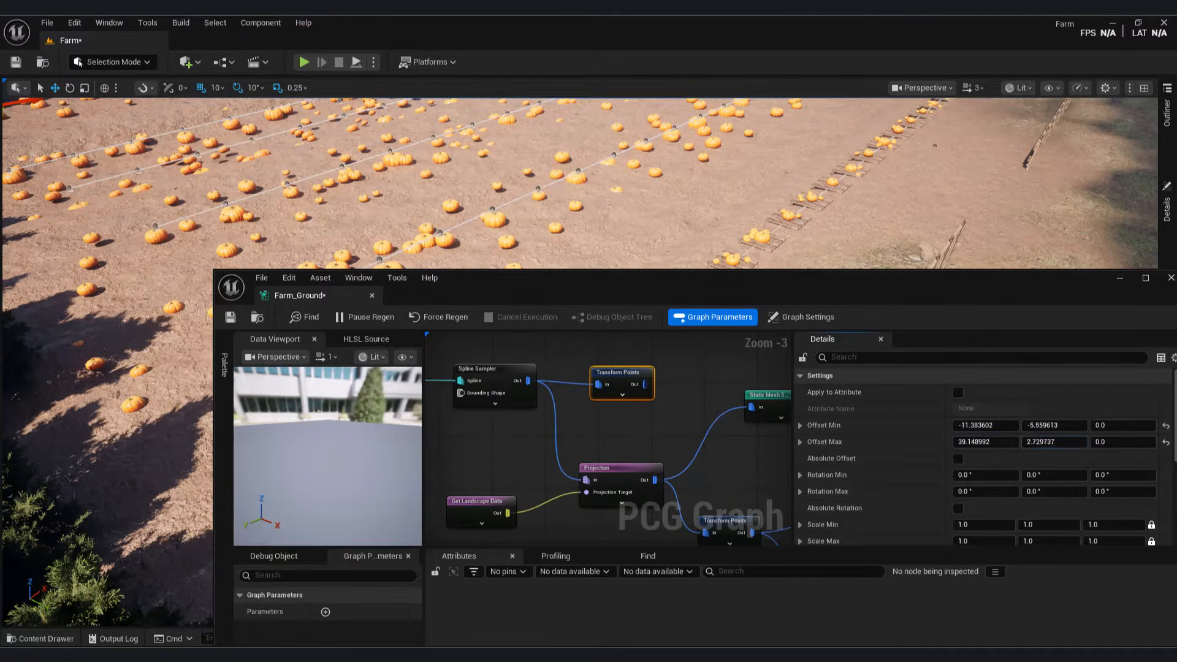
Step: Rewire the graph so Transform Points output feeds the Projection node instead of Spline Sampler
{"action": "right_click_drag", "start_coordinate": [699, 429], "coordinate": [684, 408]}
{"action": "left_click", "coordinate": [571, 460], "text": "alt"}
{"action": "left_click_drag", "start_coordinate": [630, 363], "coordinate": [571, 459]}
{"action": "left_click", "coordinate": [484, 360]}
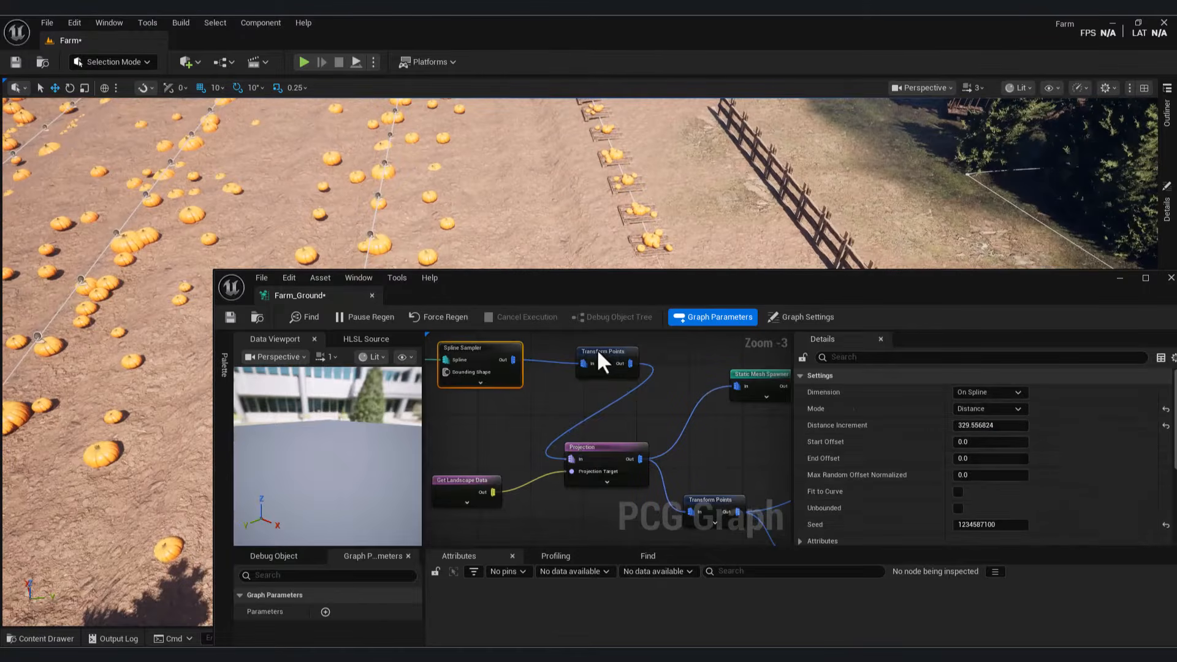
{"action": "left_click", "coordinate": [599, 360]}
{"action": "scroll", "coordinate": [1120, 425], "scroll_direction": "down", "scroll_amount": 2}
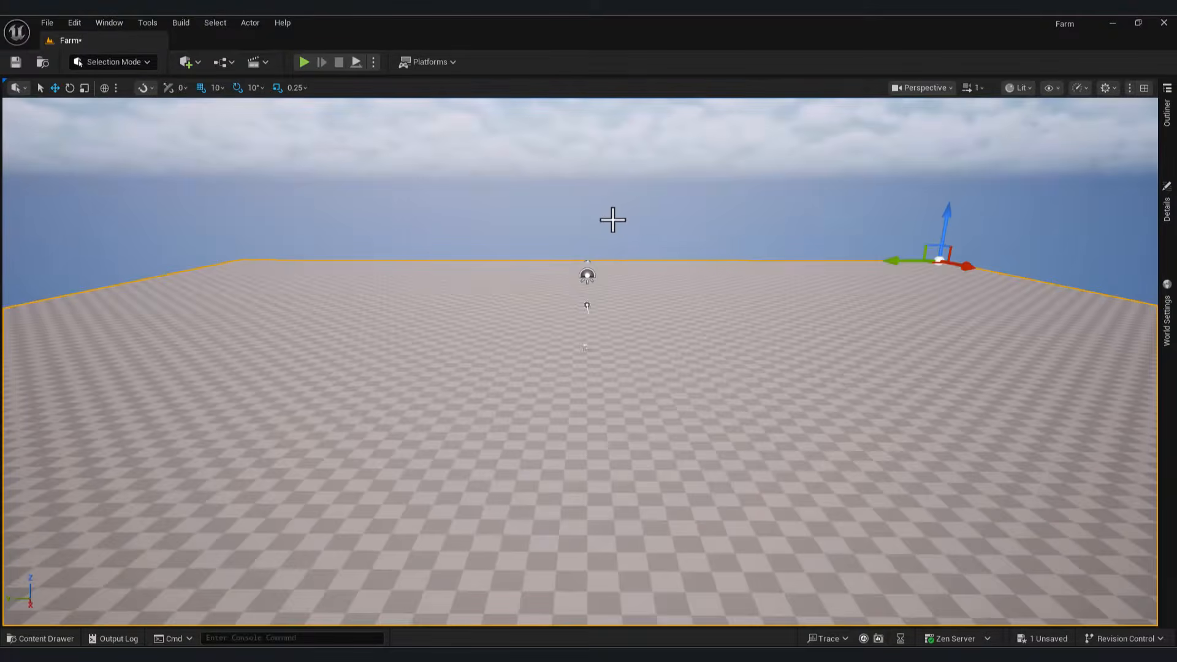
Step: Inspect the empty checkerboard level and its Outliner, then run and stop a Play-in-Editor test
{"action": "right_click_drag", "start_coordinate": [612, 218], "coordinate": [613, 319]}
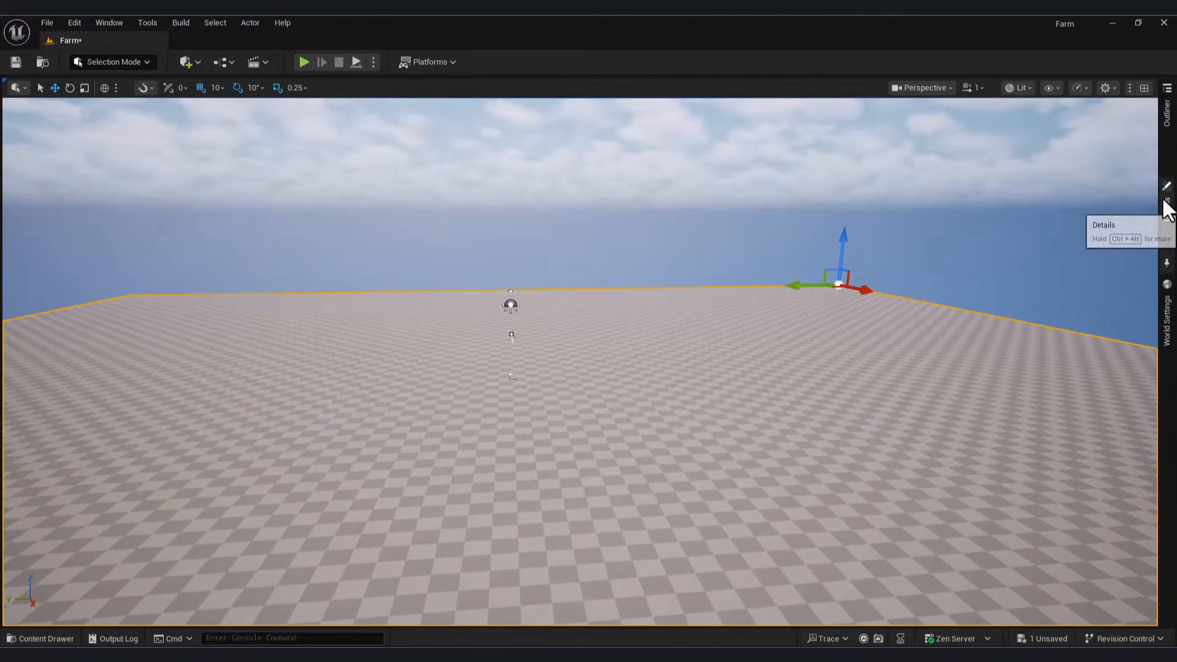
{"action": "left_click", "coordinate": [1165, 129]}
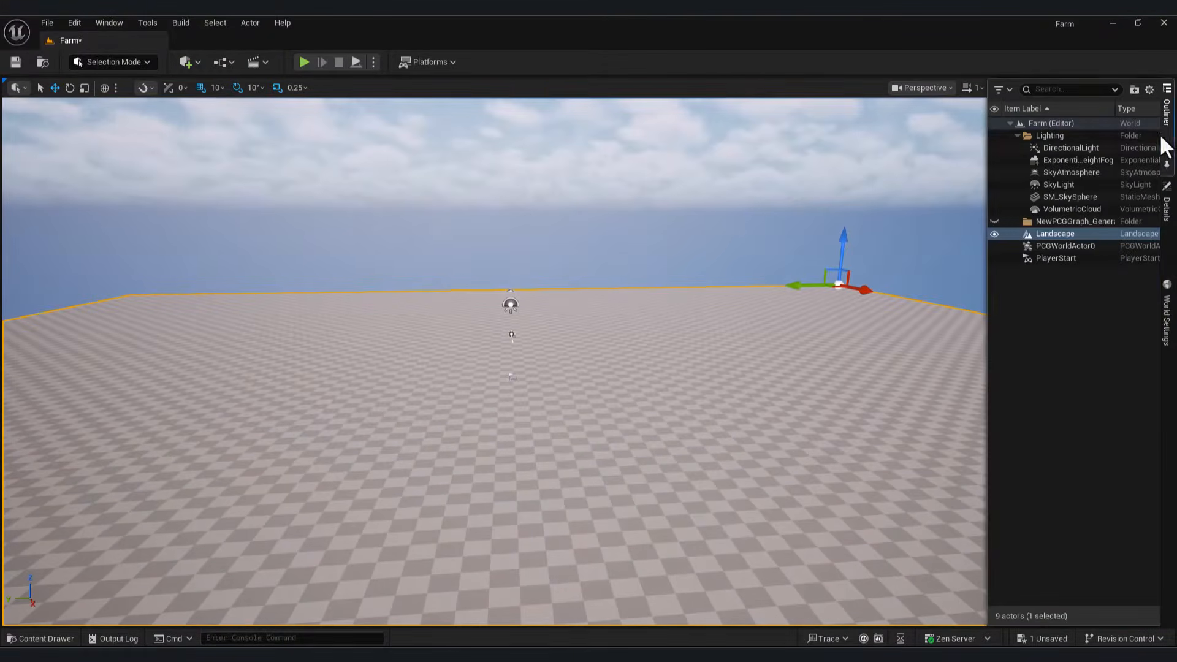
{"action": "right_click_drag", "start_coordinate": [531, 405], "coordinate": [515, 457]}
{"action": "left_click", "coordinate": [303, 62]}
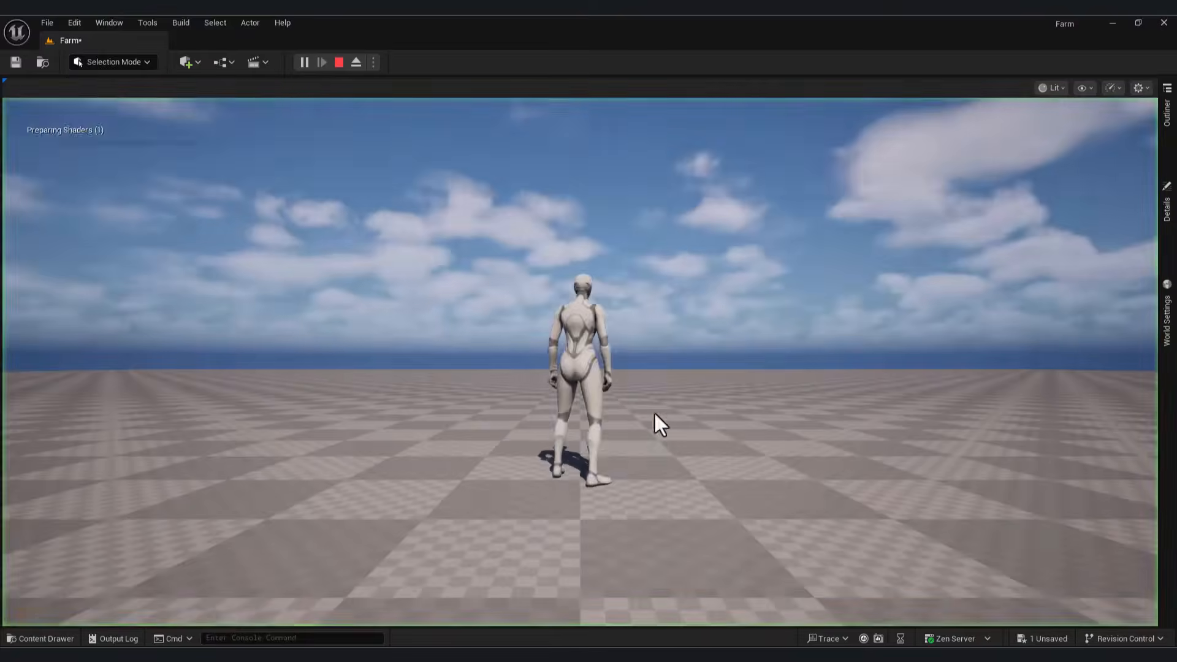
{"action": "key", "text": "Escape"}
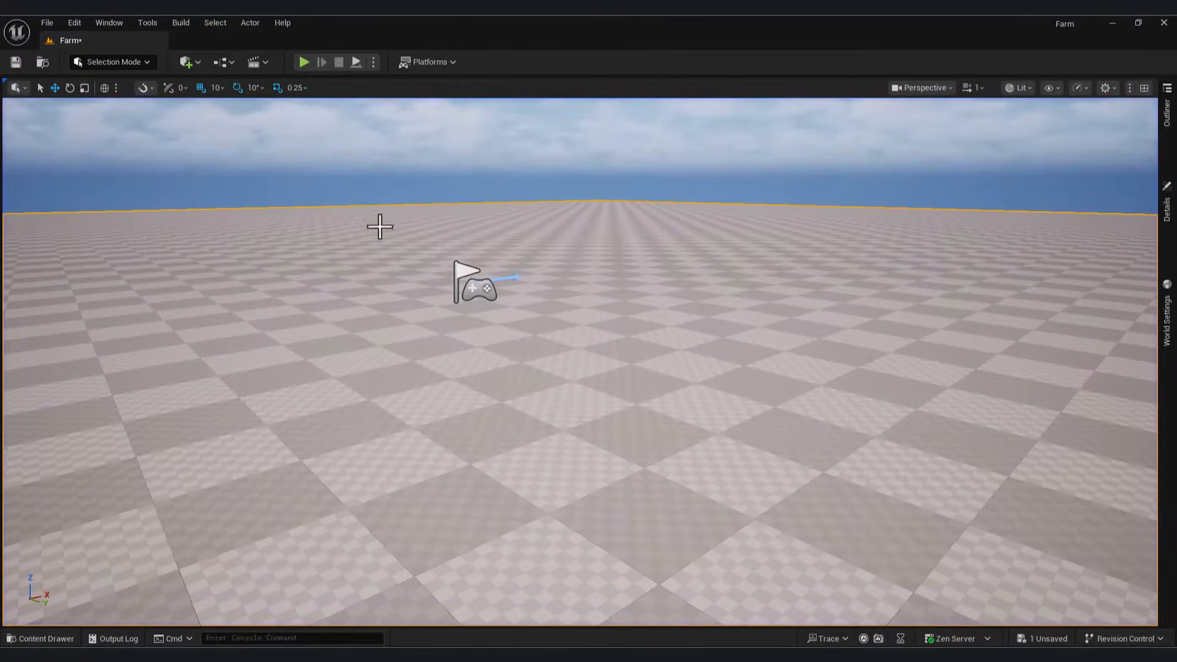
{"action": "left_click", "coordinate": [75, 22]}
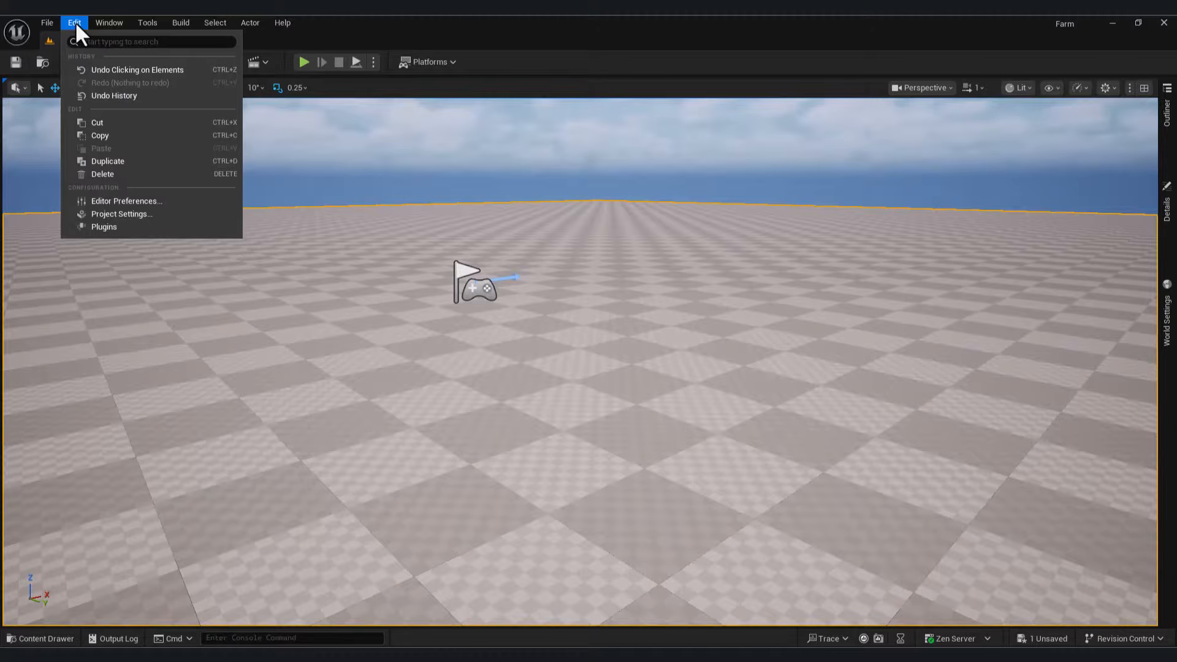
Step: Confirm the PCG and Landscape Patch plugins are enabled, then show the Content Drawer
{"action": "left_click", "coordinate": [125, 226]}
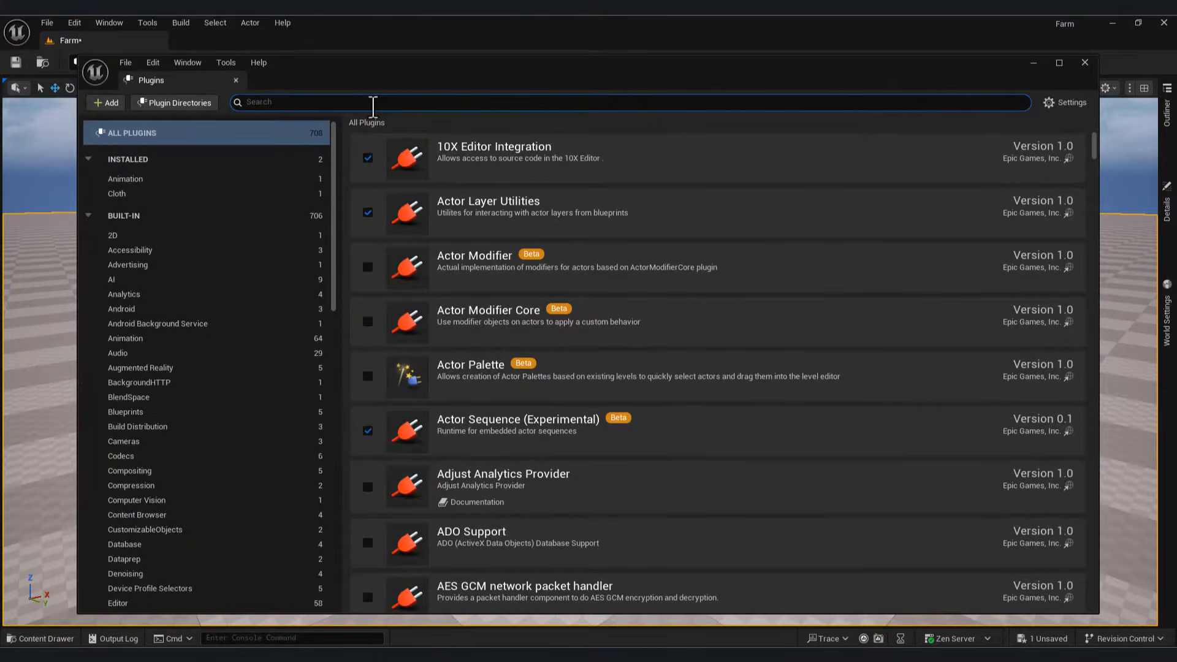
{"action": "type", "text": "pcg"}
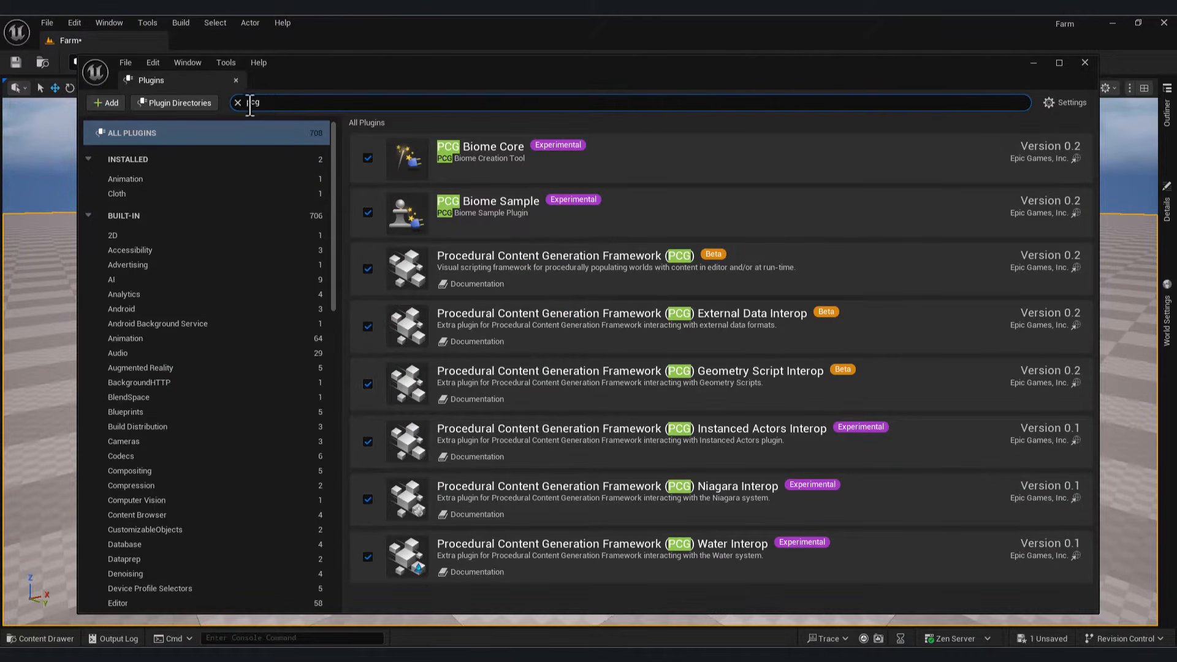
{"action": "type", "text": "landscap"}
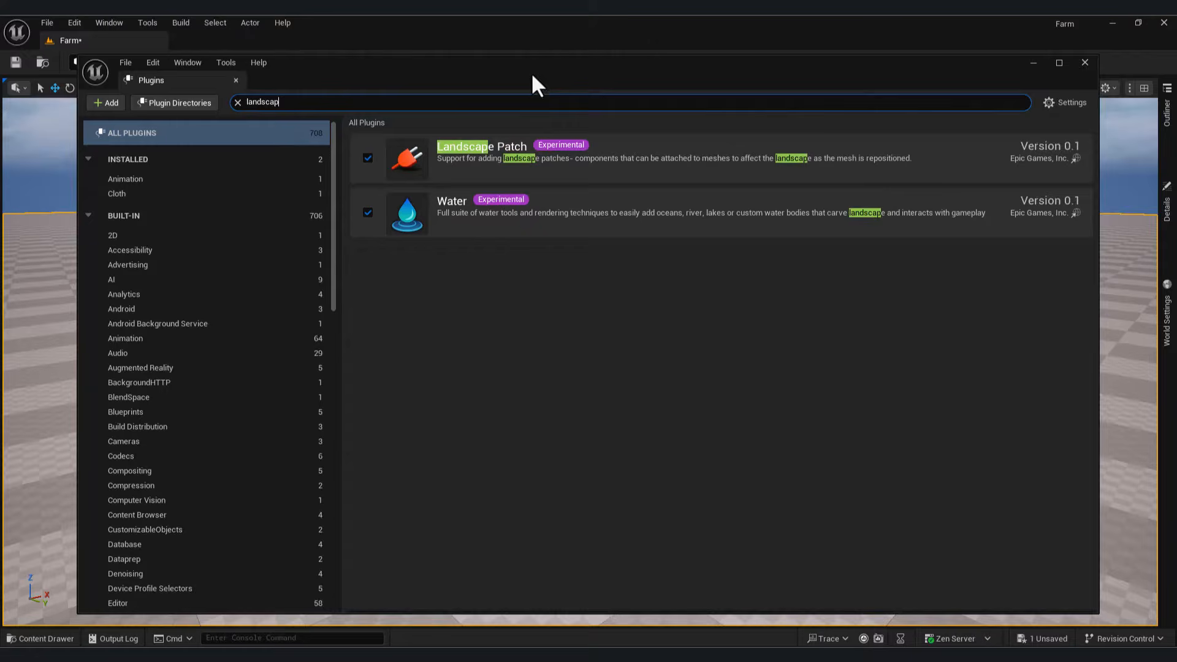
{"action": "left_click_drag", "start_coordinate": [531, 71], "coordinate": [630, 97]}
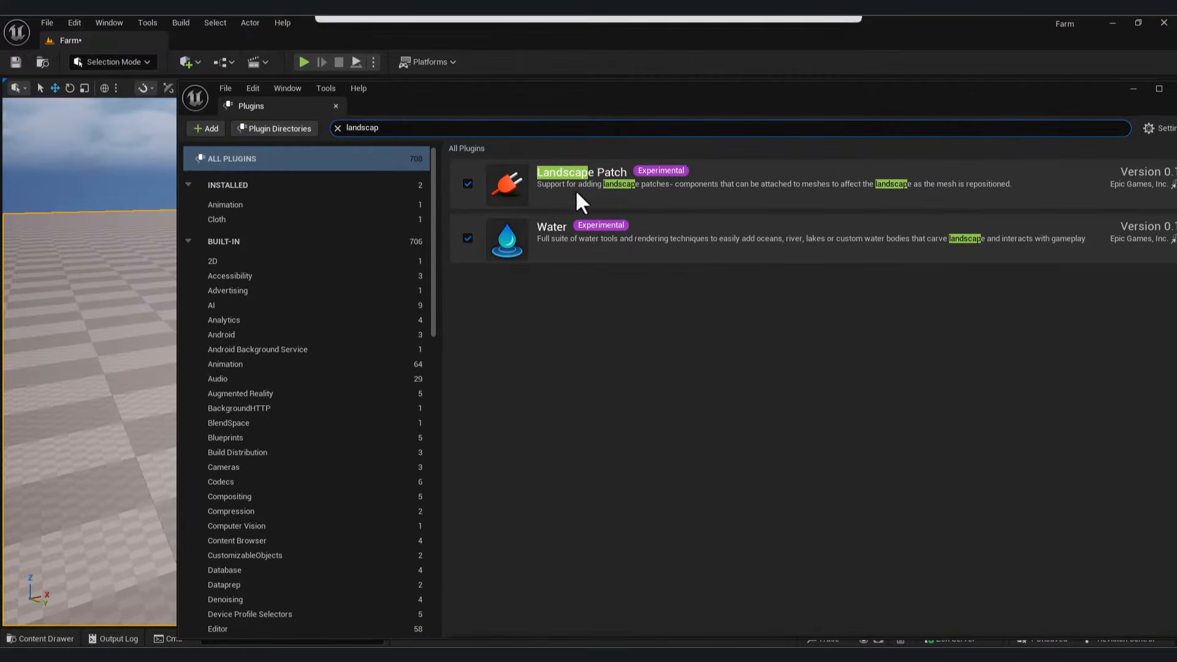
{"action": "left_click_drag", "start_coordinate": [1073, 96], "coordinate": [939, 114]}
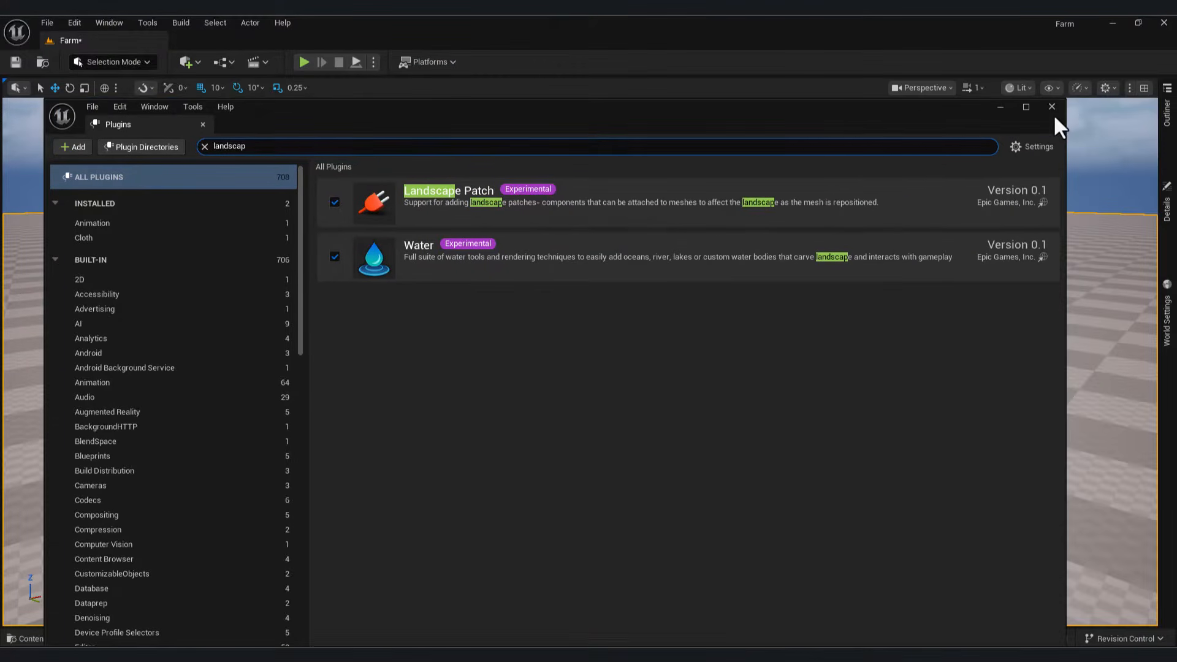
{"action": "left_click", "coordinate": [1051, 107]}
{"action": "left_click", "coordinate": [43, 638]}
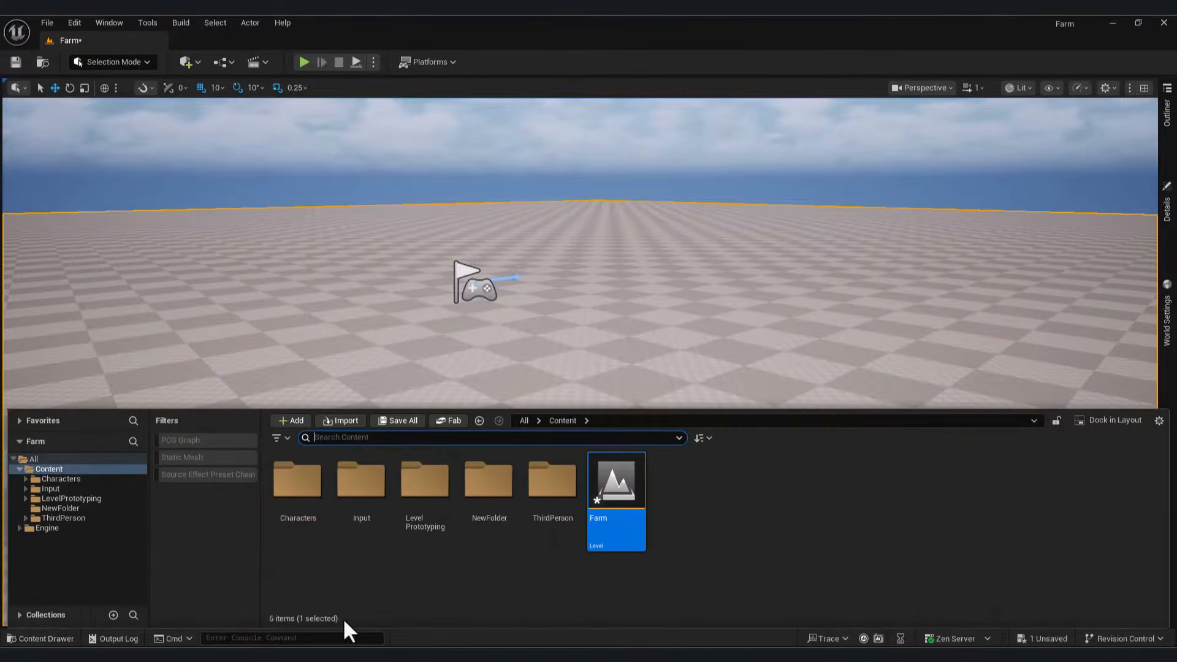
Step: Create an Actor-based Blueprint Class named Patch inside NewFolder
{"action": "double_click", "coordinate": [489, 482]}
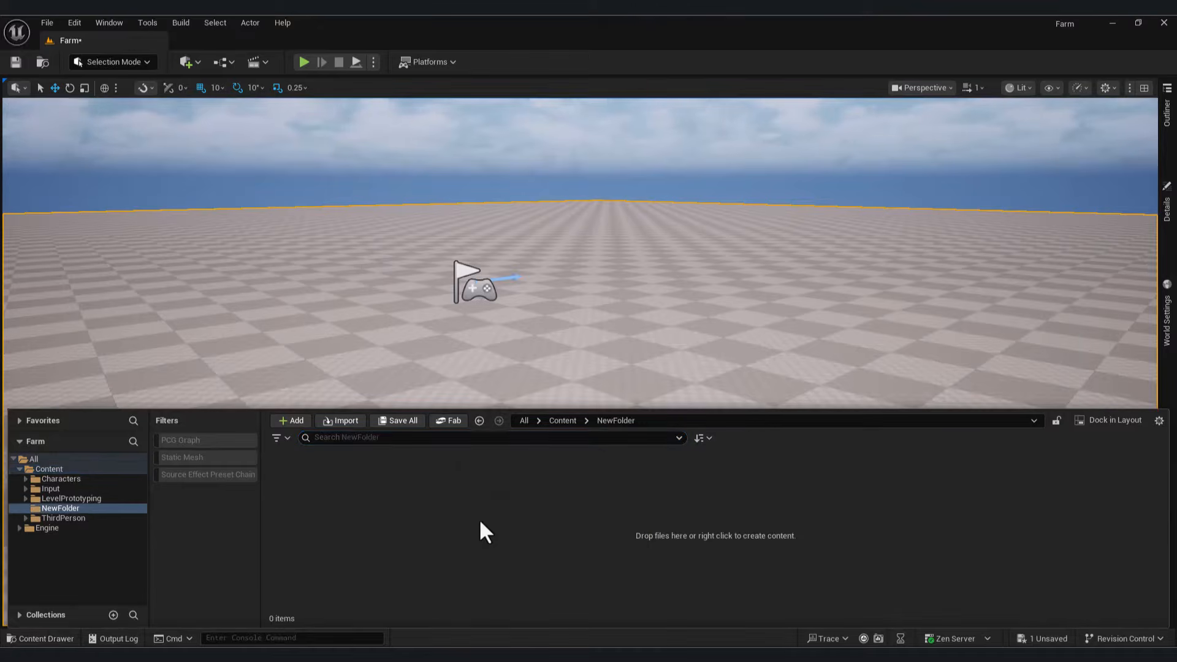
{"action": "right_click", "coordinate": [479, 517]}
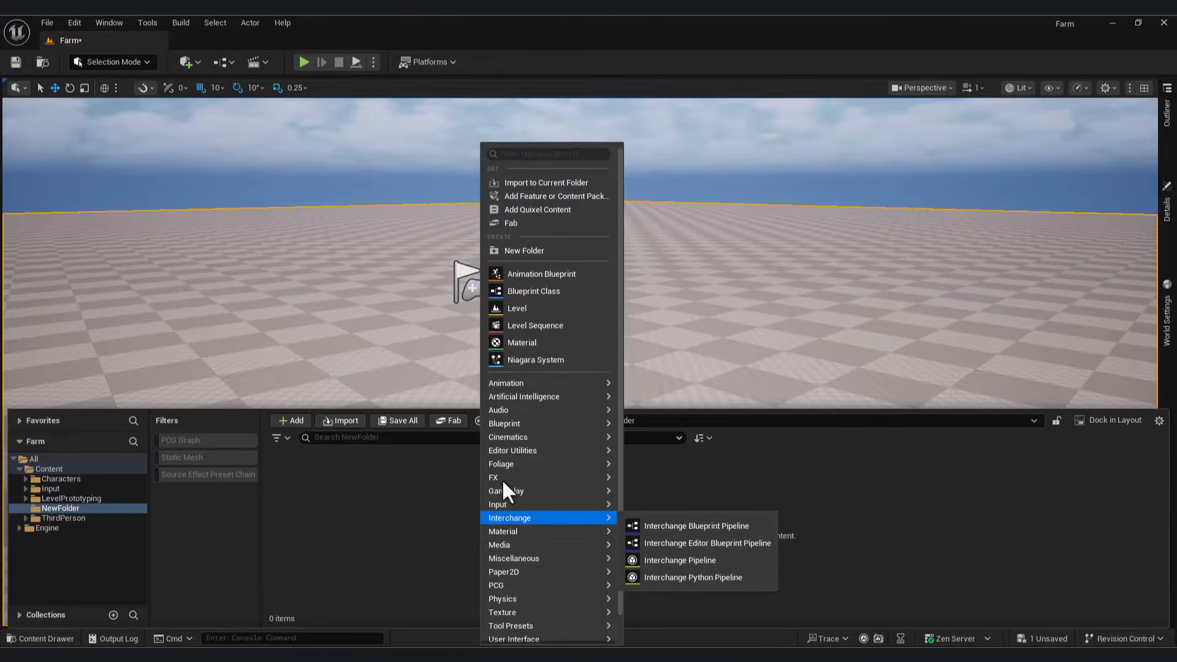
{"action": "mouse_move", "coordinate": [564, 423]}
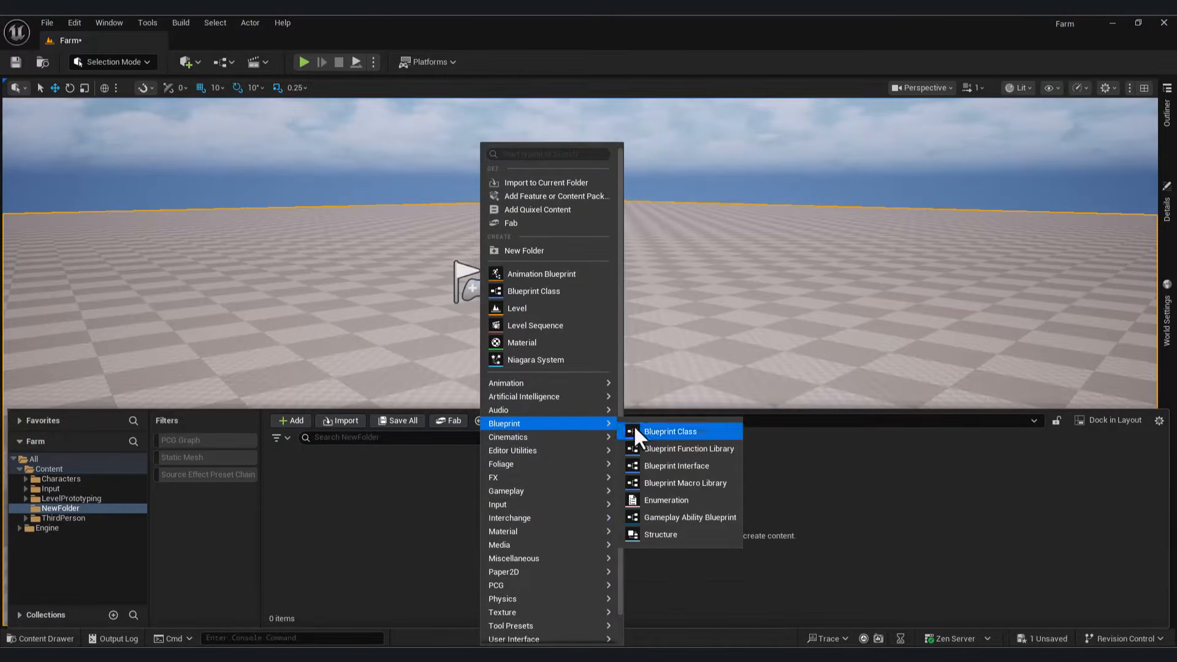
{"action": "left_click", "coordinate": [562, 292]}
{"action": "left_click", "coordinate": [498, 244]}
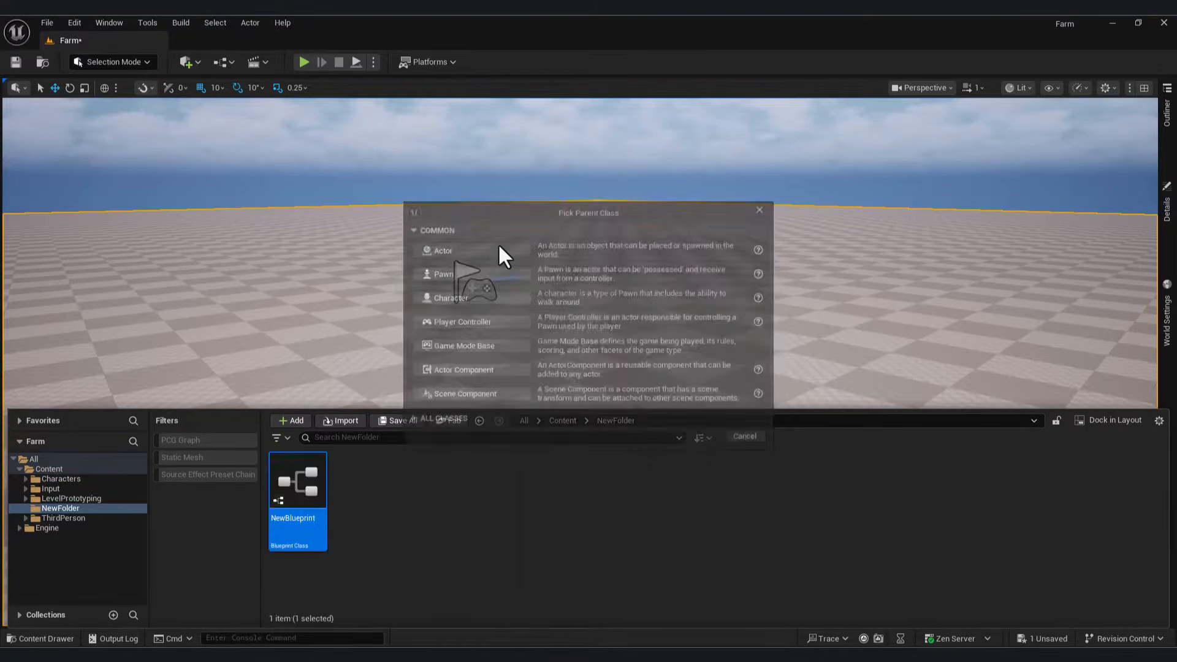
{"action": "type", "text": "Pa"}
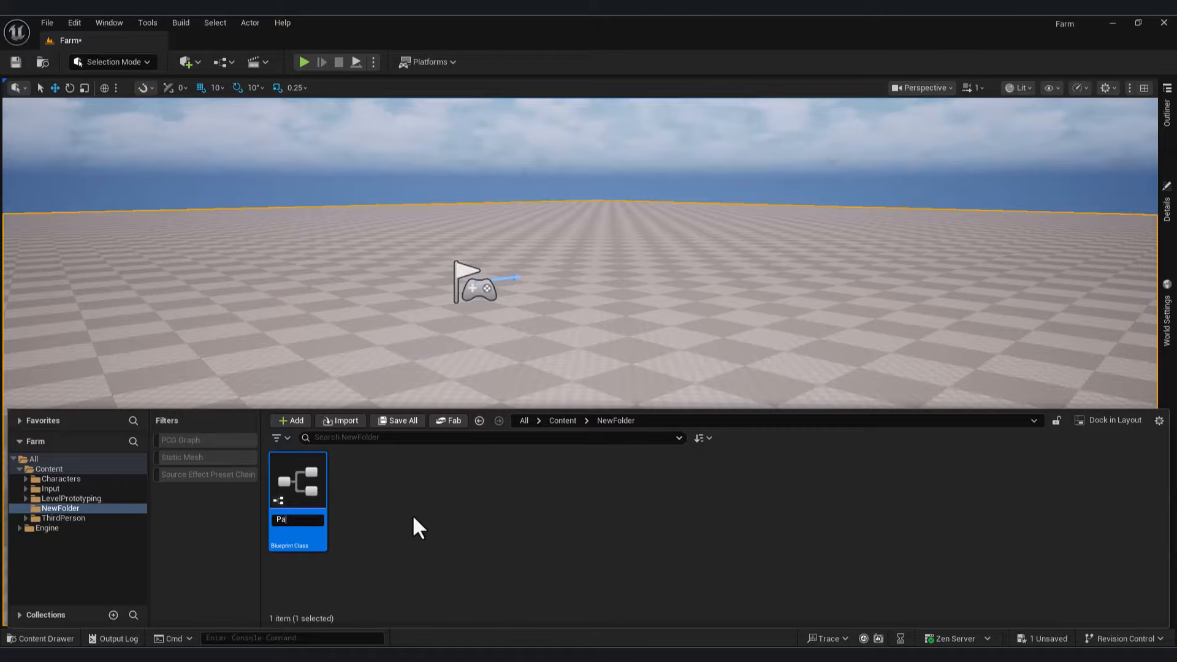
{"action": "type", "text": "thc"}
{"action": "key", "text": "Return"}
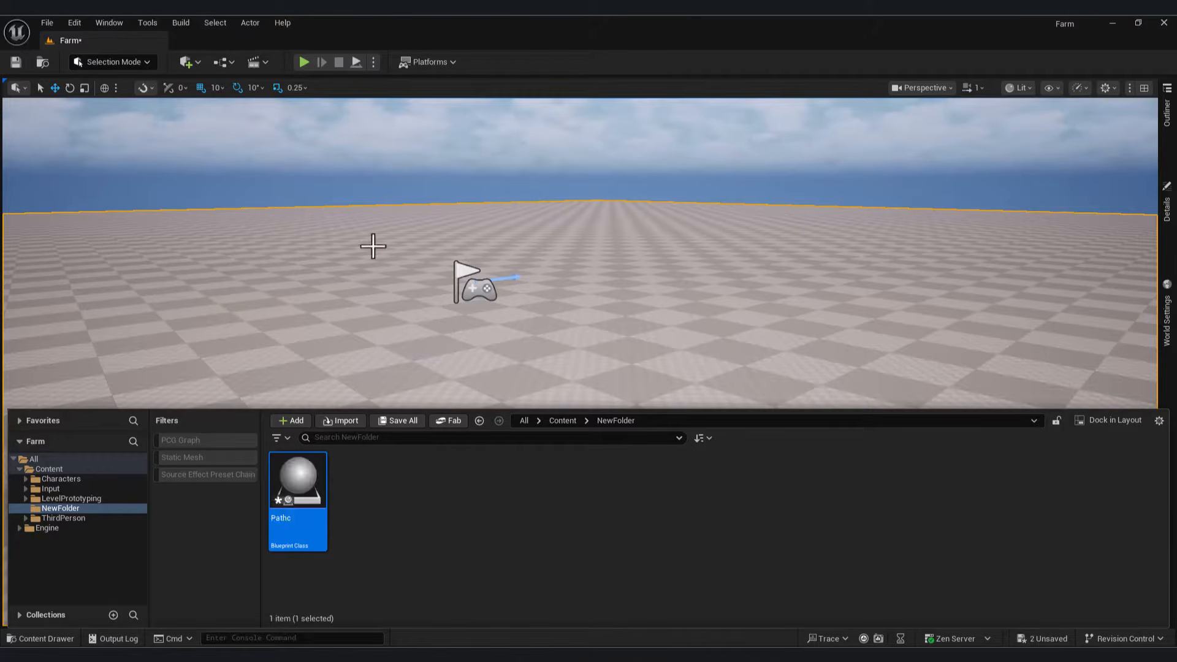
Step: Open the Patch blueprint in the Blueprint editor
{"action": "left_click", "coordinate": [422, 550]}
{"action": "right_click_drag", "start_coordinate": [572, 263], "coordinate": [511, 242]}
{"action": "left_click", "coordinate": [46, 639]}
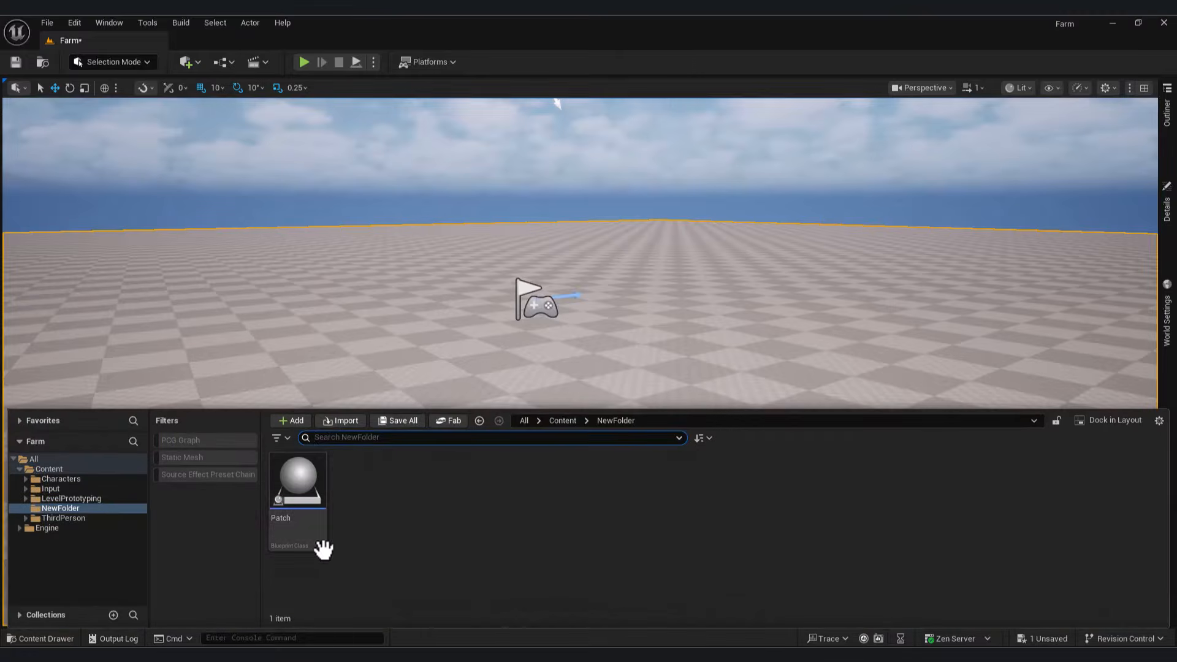
{"action": "double_click", "coordinate": [299, 480]}
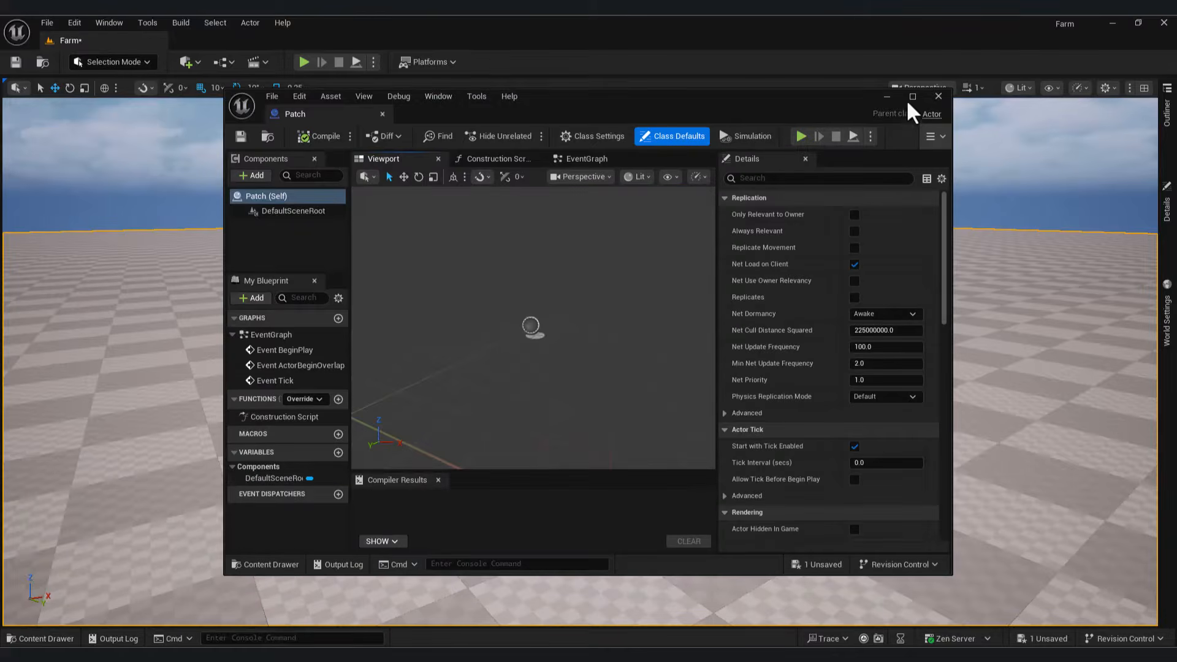
Step: Add a Landscape Texture Patch component to the Patch blueprint and compile it
{"action": "left_click", "coordinate": [912, 96]}
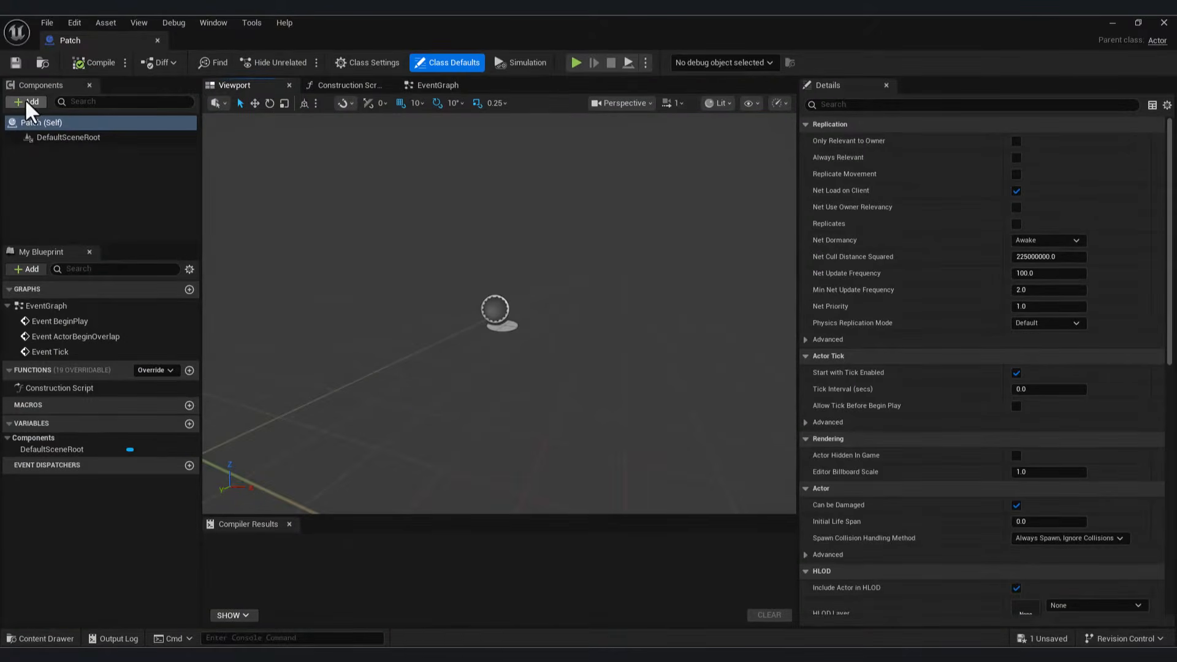
{"action": "left_click", "coordinate": [25, 101]}
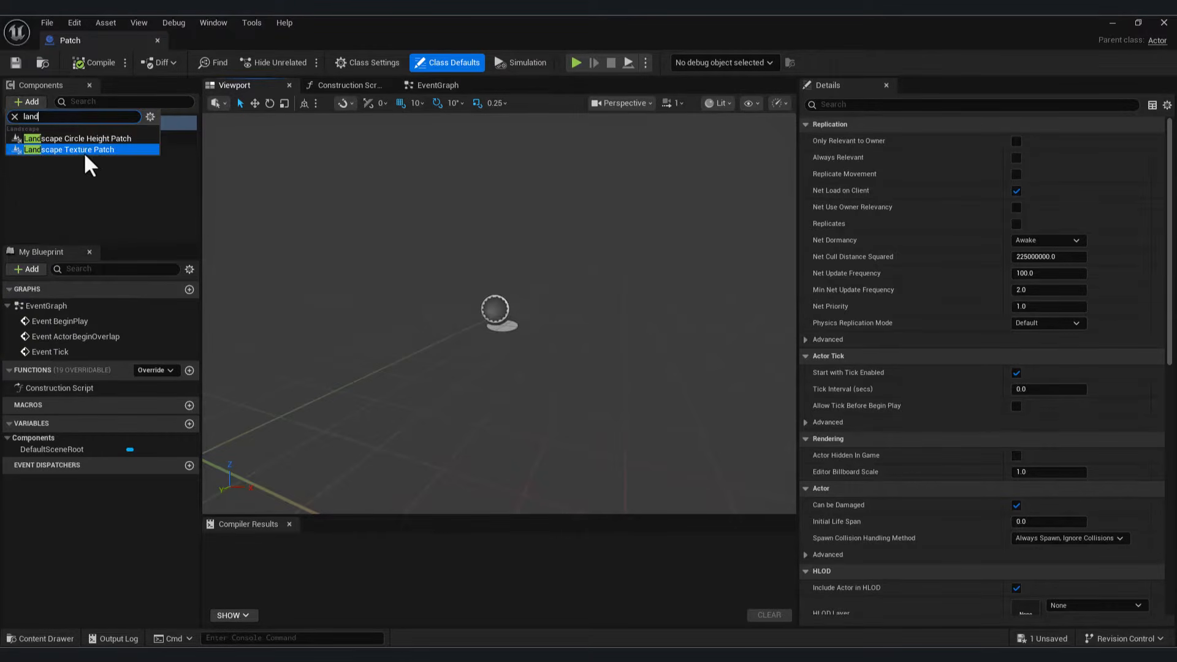
{"action": "left_click", "coordinate": [75, 150]}
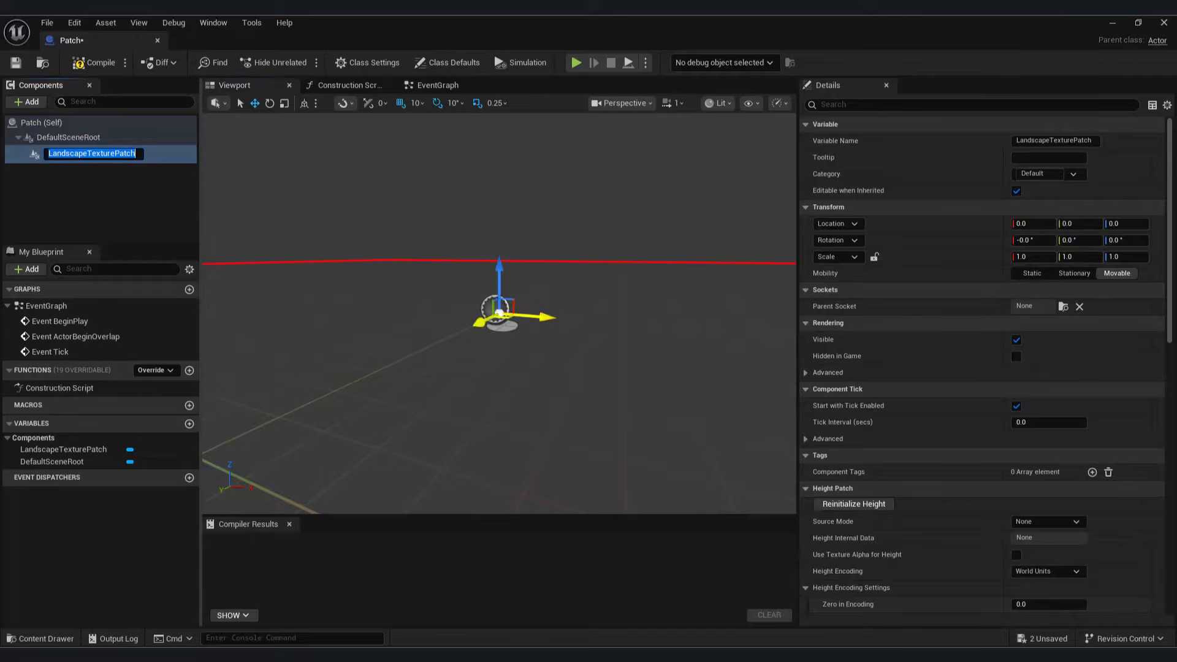
{"action": "right_click_drag", "start_coordinate": [343, 319], "coordinate": [392, 291]}
{"action": "left_click", "coordinate": [94, 62]}
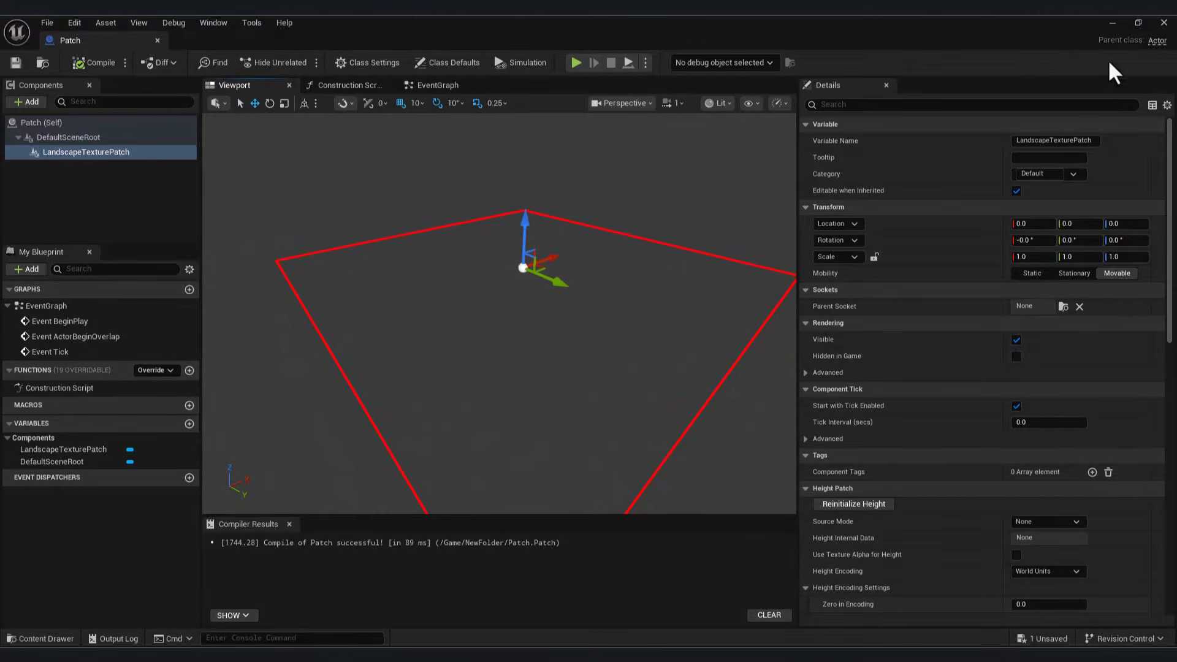
{"action": "left_click", "coordinate": [1113, 24]}
{"action": "left_click", "coordinate": [40, 638]}
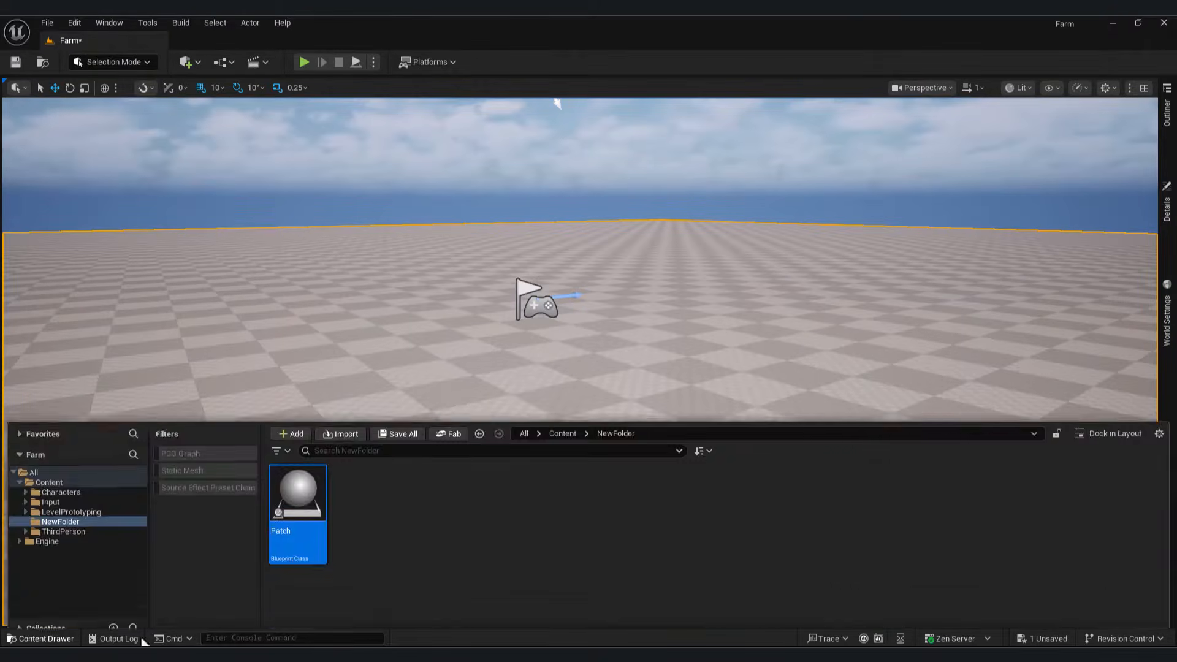
Step: Drop a Patch actor into the middle of the Farm level and raise it along Z
{"action": "left_click_drag", "start_coordinate": [296, 491], "coordinate": [595, 397]}
{"action": "scroll", "coordinate": [595, 397], "scroll_direction": "down", "scroll_amount": 10}
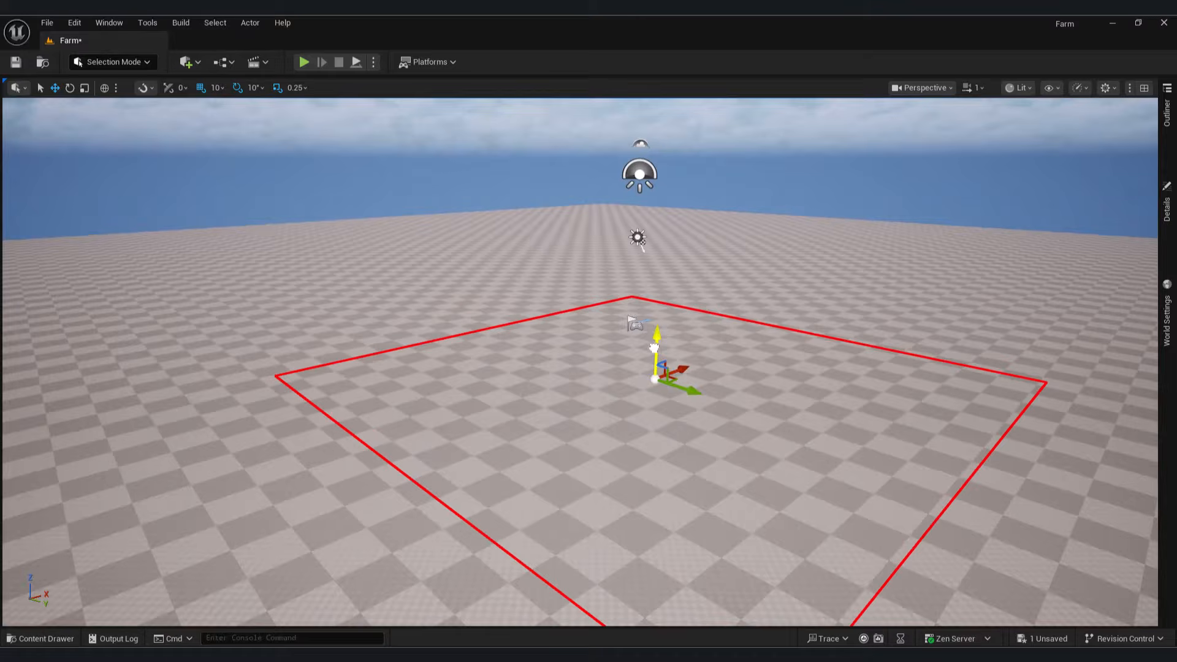
{"action": "left_click_drag", "start_coordinate": [655, 347], "coordinate": [667, 283]}
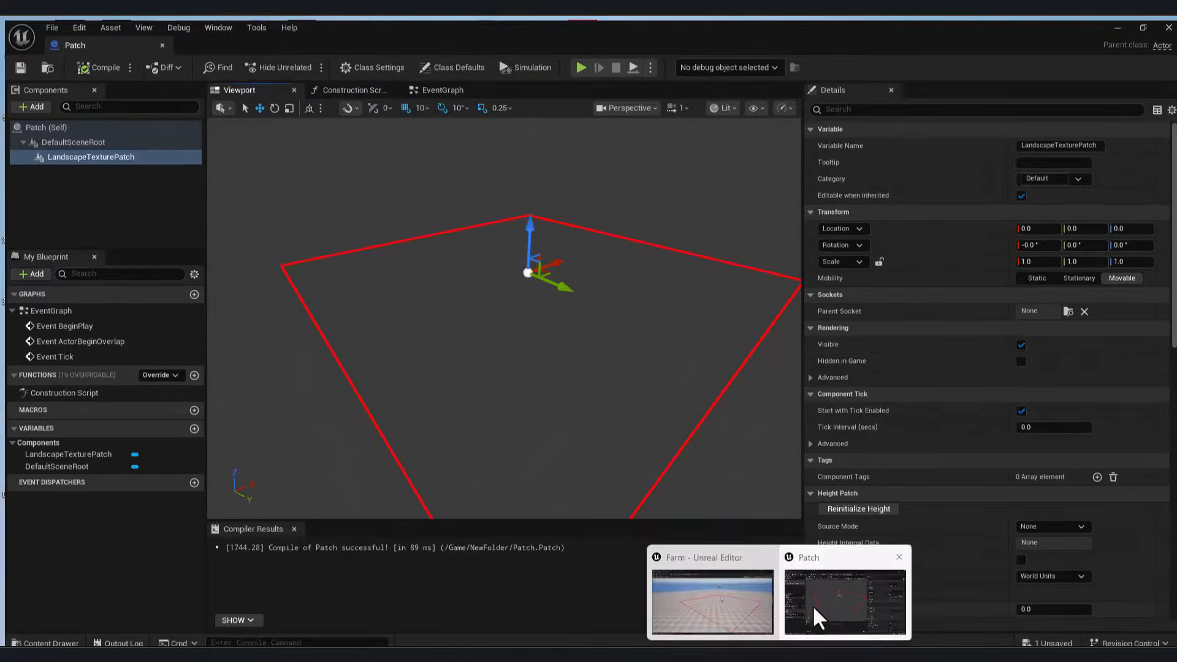
{"action": "left_click", "coordinate": [814, 604]}
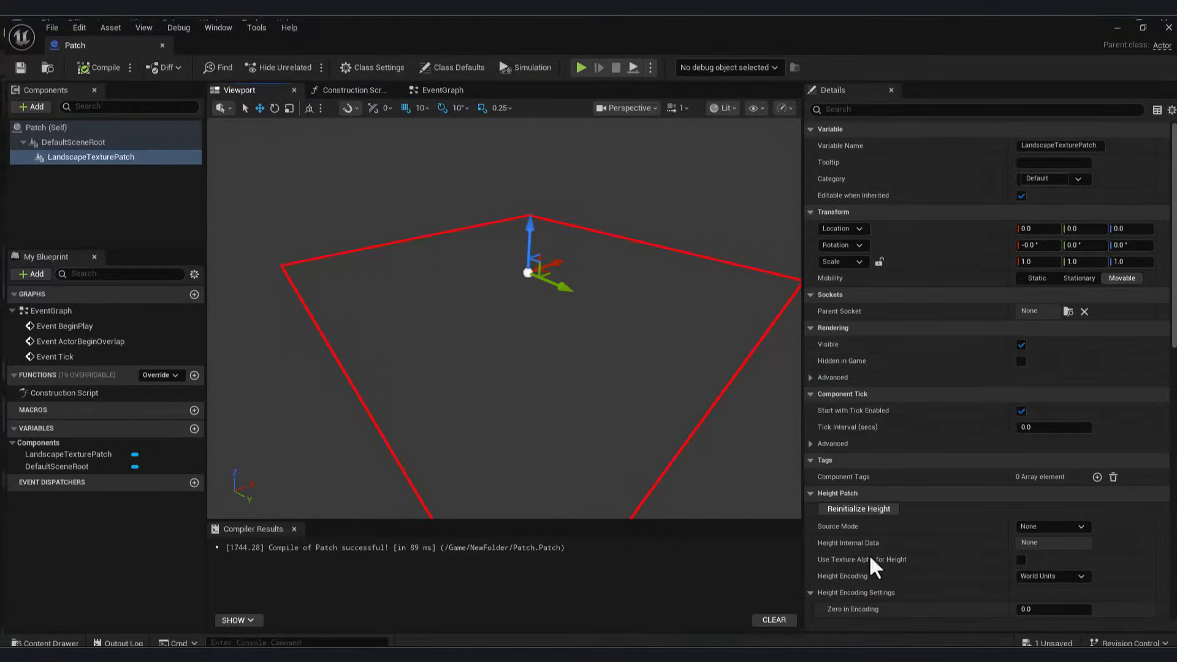
Step: Set the patch component's height Source Mode to Texture Asset and test moving it in the level
{"action": "left_click_drag", "start_coordinate": [1167, 305], "coordinate": [1166, 356]}
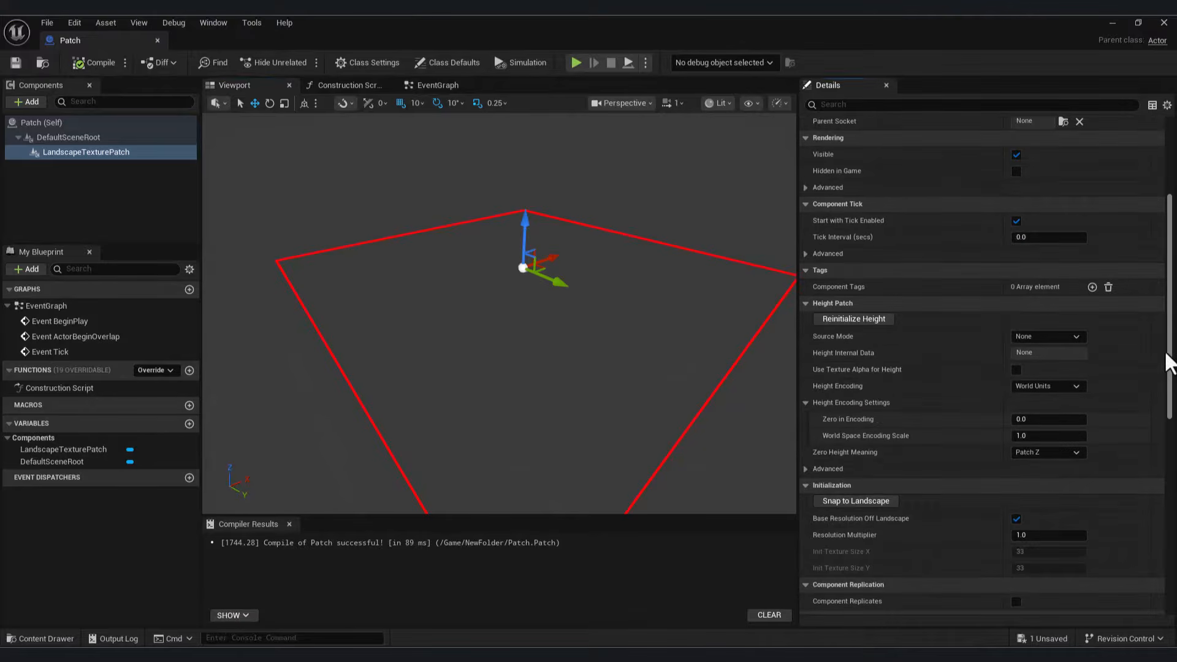
{"action": "left_click", "coordinate": [57, 156]}
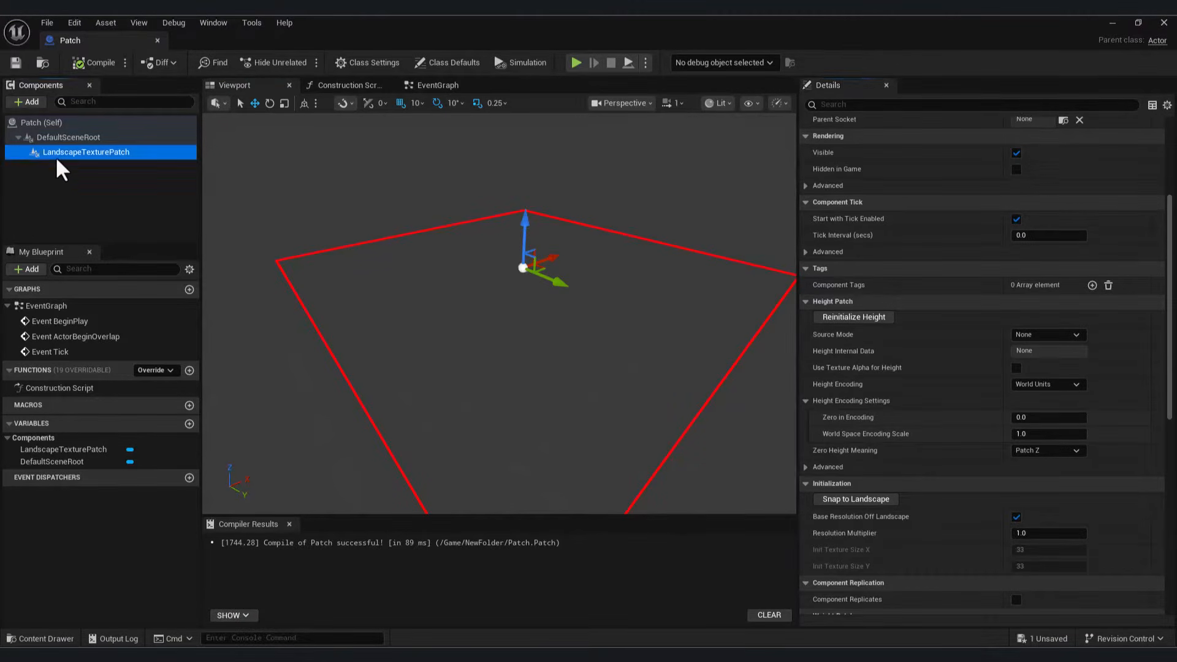
{"action": "left_click_drag", "start_coordinate": [1172, 349], "coordinate": [1173, 238]}
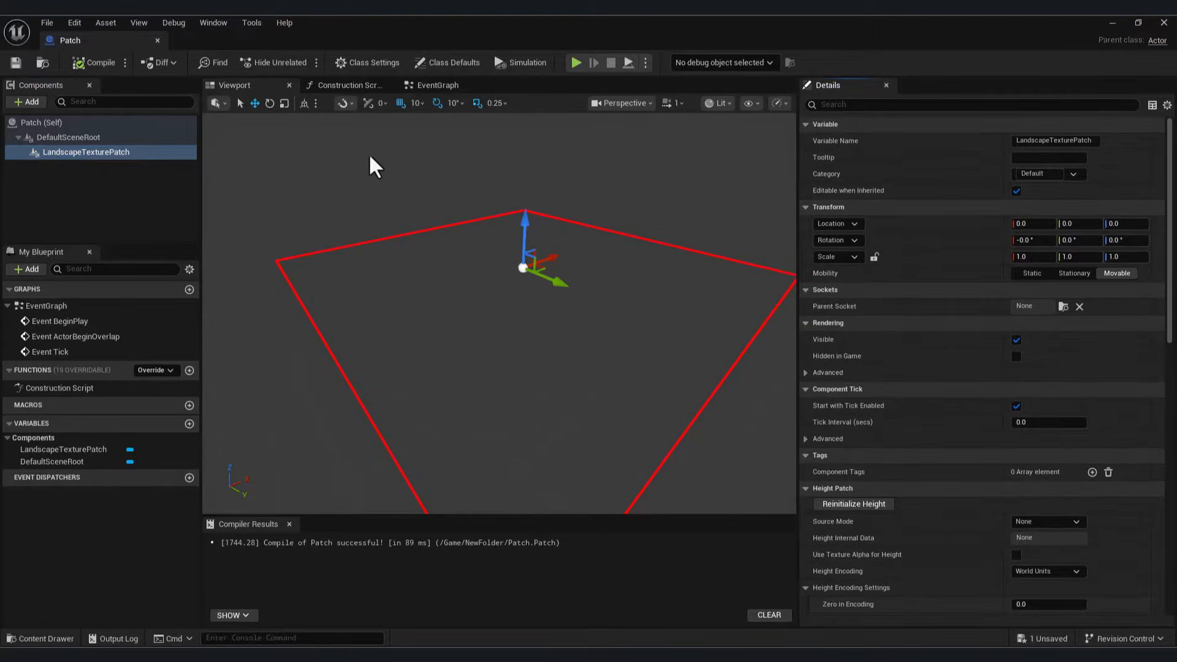
{"action": "scroll", "coordinate": [994, 522], "scroll_direction": "down", "scroll_amount": 2}
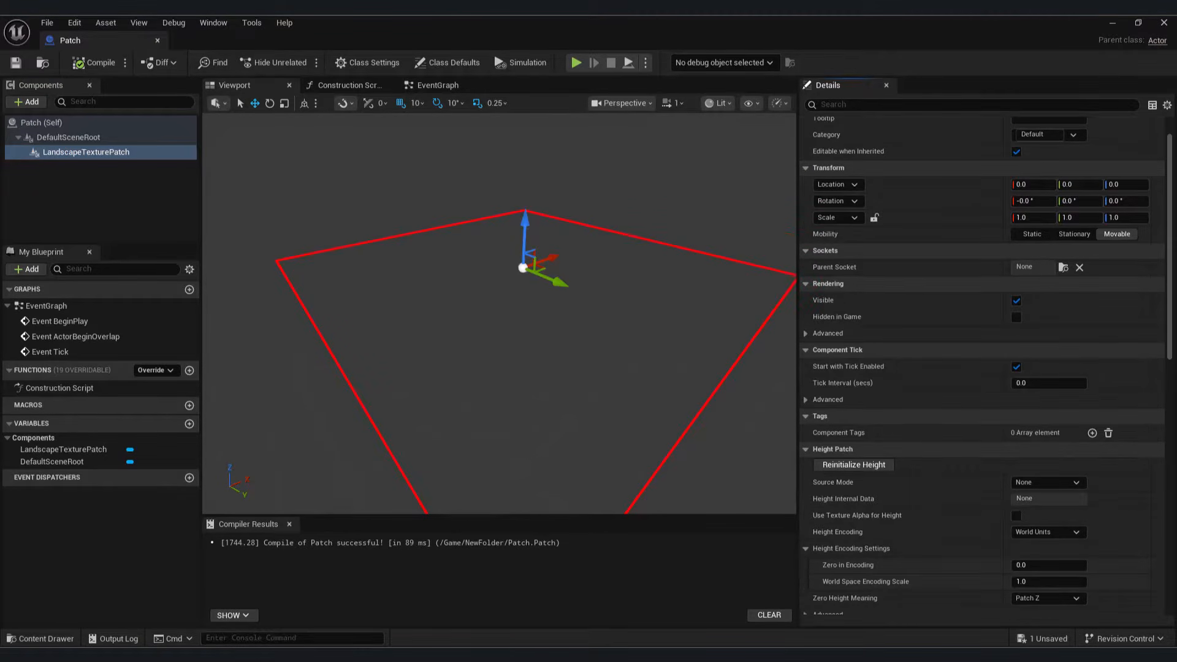
{"action": "left_click", "coordinate": [1065, 482]}
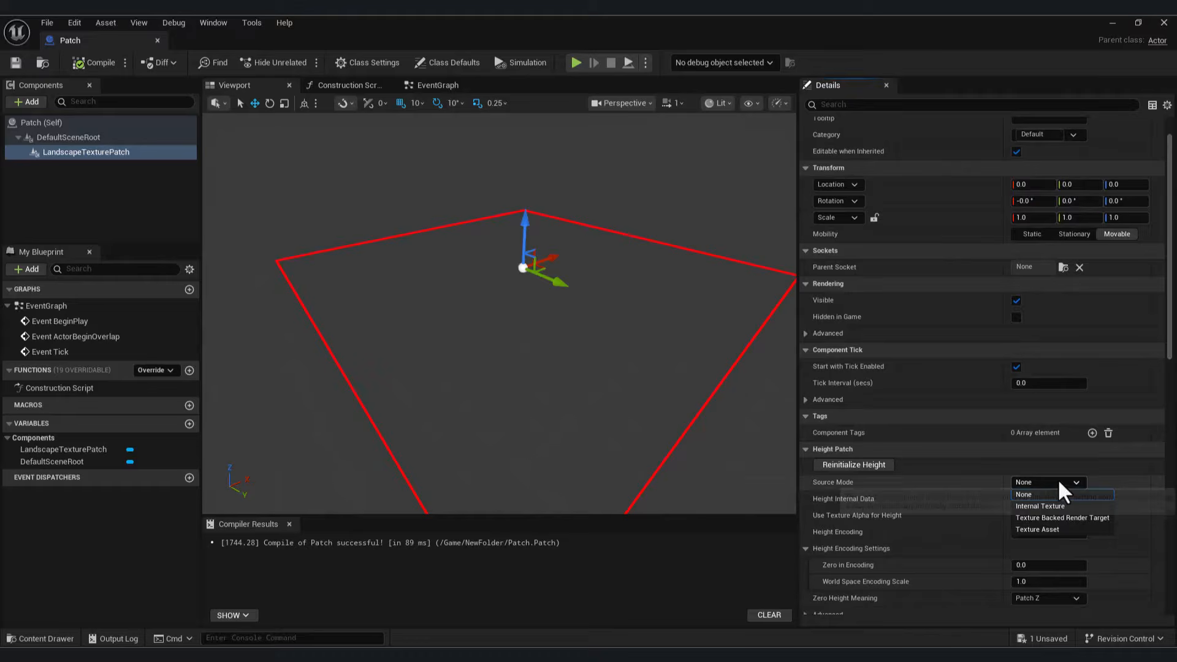
{"action": "left_click", "coordinate": [1049, 531]}
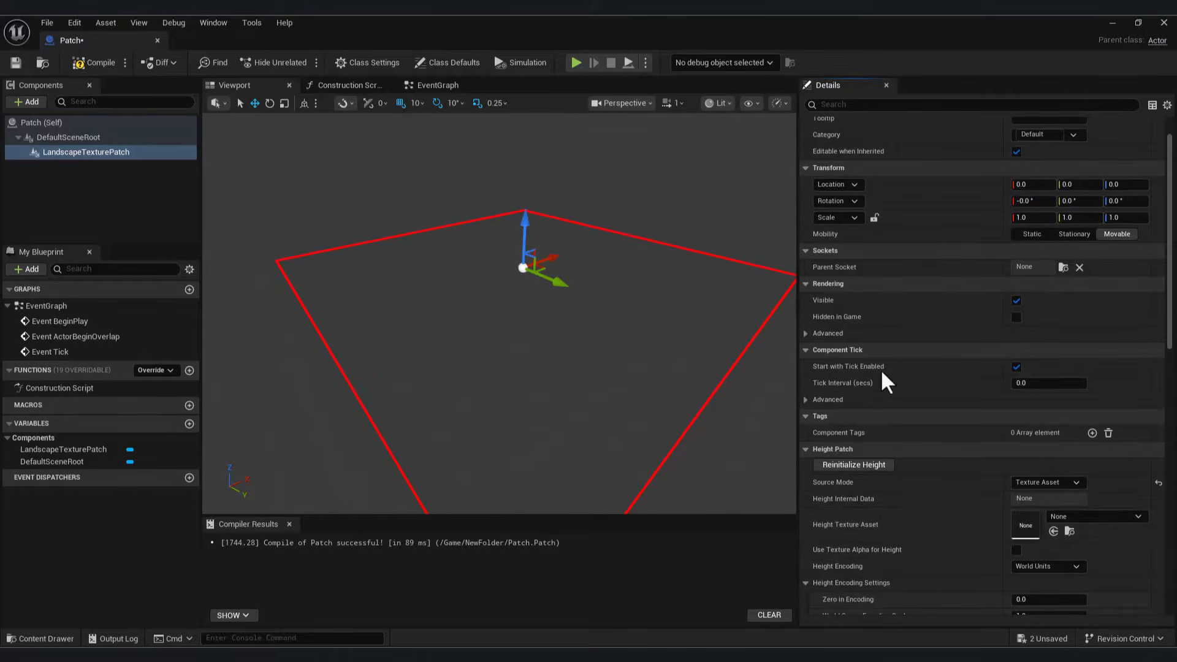
{"action": "left_click", "coordinate": [1113, 23]}
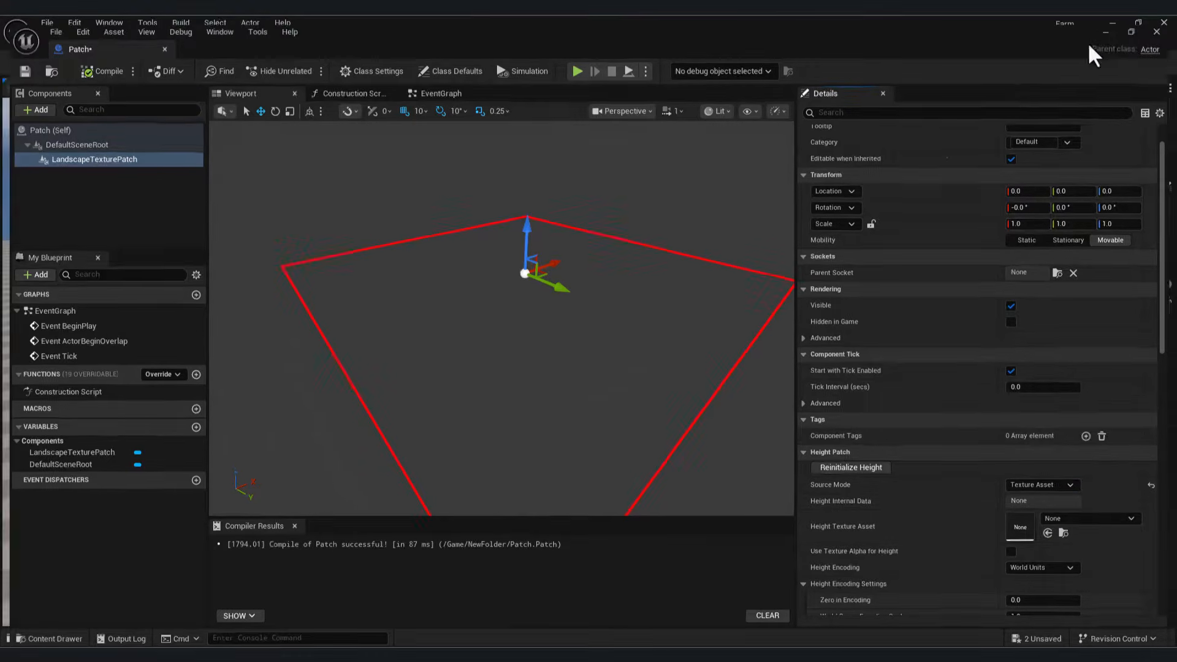
{"action": "mouse_move", "coordinate": [659, 302]}
{"action": "right_mouse_down"}
{"action": "mouse_move", "coordinate": [631, 301]}
{"action": "mouse_move", "coordinate": [644, 295]}
{"action": "right_mouse_up"}
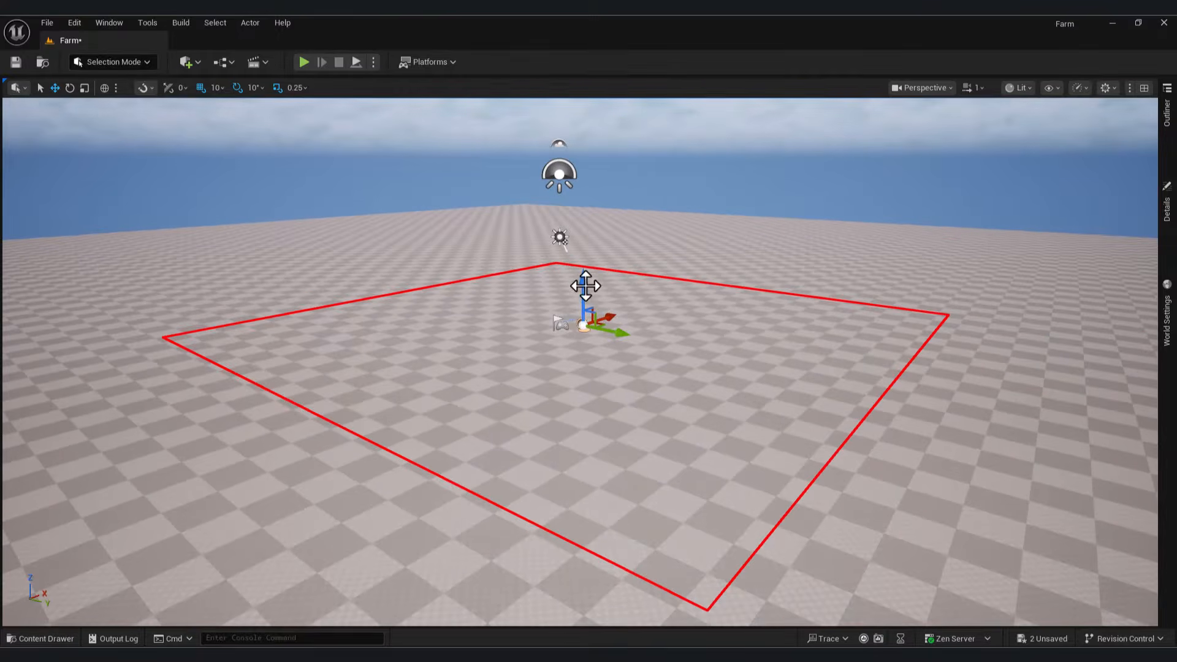
{"action": "mouse_move", "coordinate": [586, 285]}
{"action": "left_mouse_down"}
{"action": "mouse_move", "coordinate": [586, 274]}
{"action": "mouse_move", "coordinate": [587, 320]}
{"action": "mouse_move", "coordinate": [585, 273]}
{"action": "left_mouse_up"}
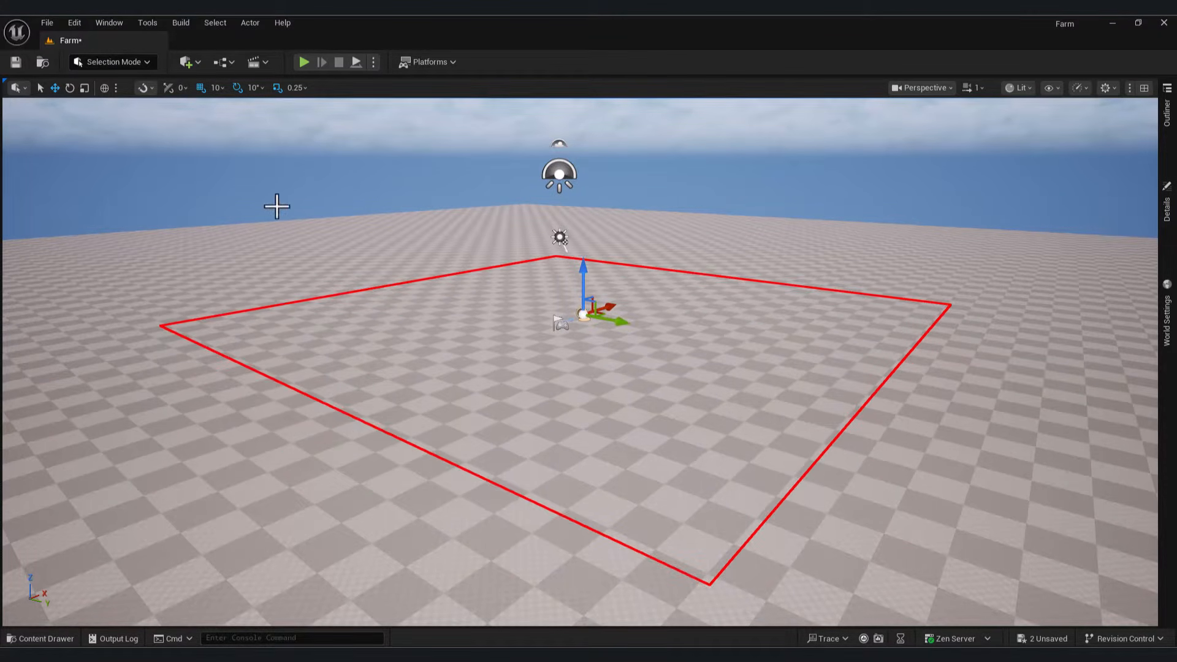
Step: Use AnalogHat as the Height Texture Asset and sink the patch to carve a pit
{"action": "left_click", "coordinate": [822, 609]}
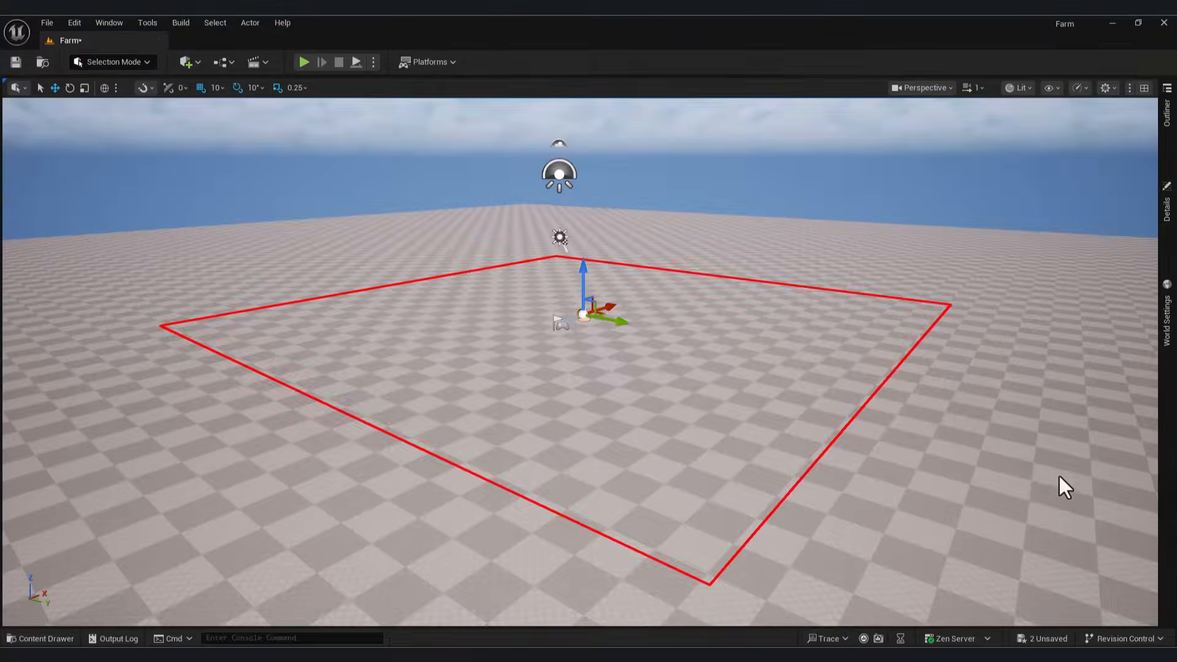
{"action": "left_click", "coordinate": [1076, 521]}
{"action": "scroll", "coordinate": [1103, 469], "scroll_direction": "down", "scroll_amount": 2}
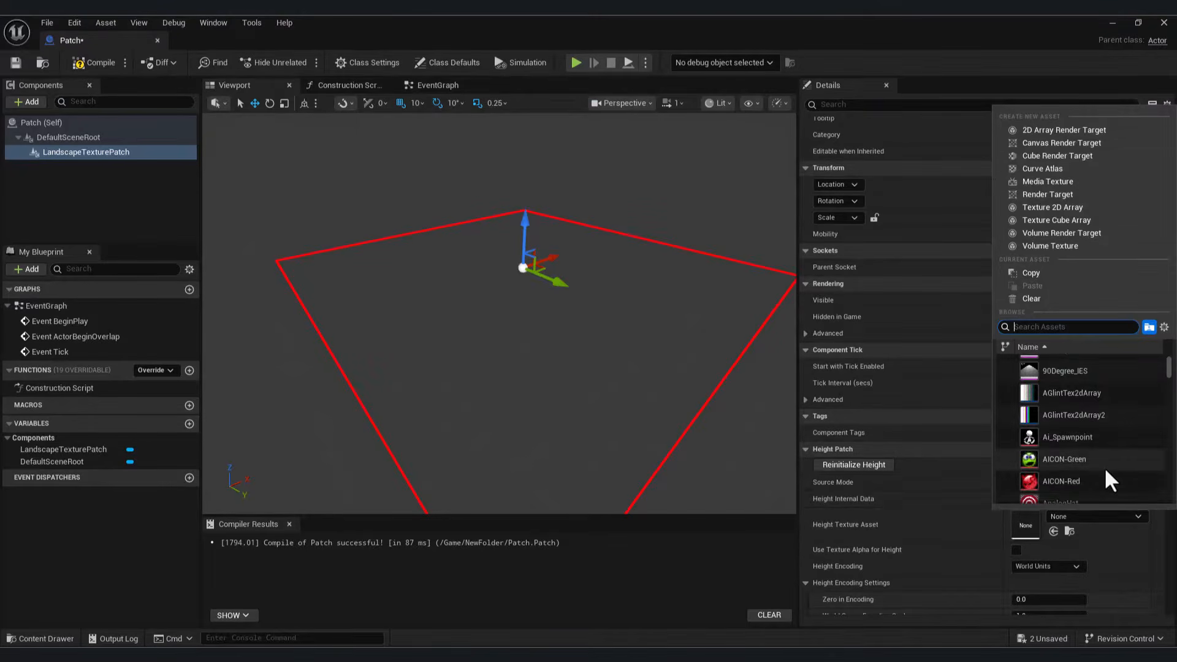
{"action": "left_click", "coordinate": [1067, 483]}
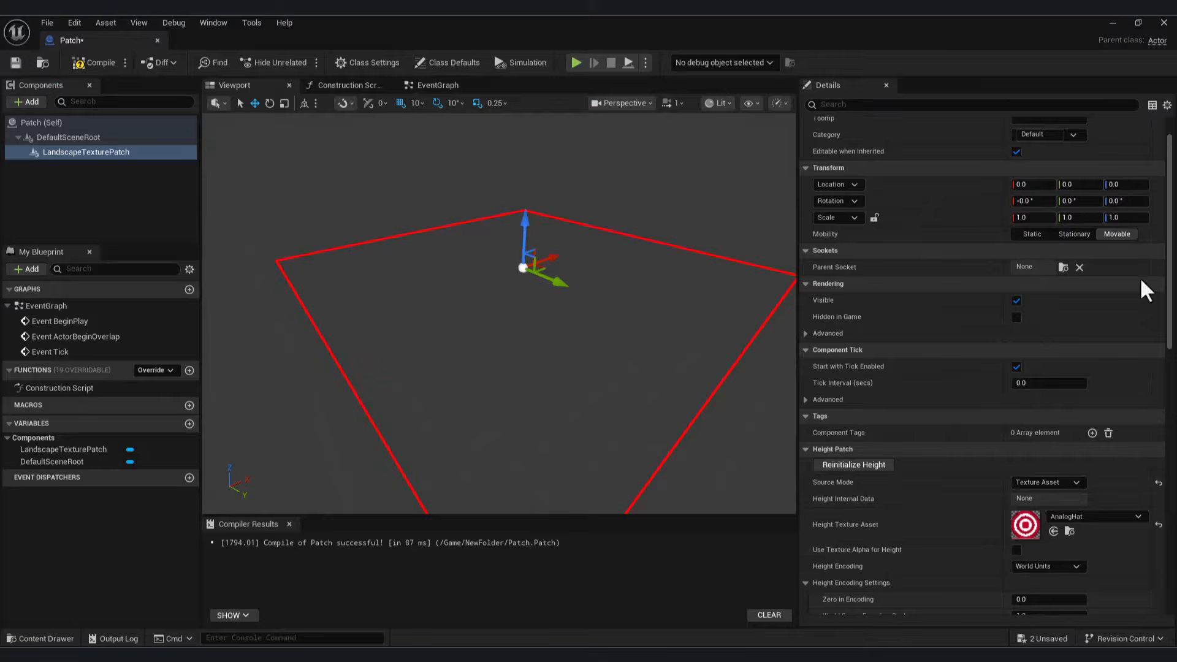
{"action": "left_click", "coordinate": [1112, 23]}
{"action": "mouse_move", "coordinate": [590, 282]}
{"action": "left_mouse_down"}
{"action": "mouse_move", "coordinate": [587, 206]}
{"action": "mouse_move", "coordinate": [575, 501]}
{"action": "mouse_move", "coordinate": [609, 205]}
{"action": "mouse_move", "coordinate": [607, 276]}
{"action": "left_mouse_up"}
{"action": "mouse_move", "coordinate": [344, 164]}
{"action": "right_mouse_down"}
{"action": "mouse_move", "coordinate": [380, 153]}
{"action": "mouse_move", "coordinate": [344, 164]}
{"action": "right_mouse_up"}
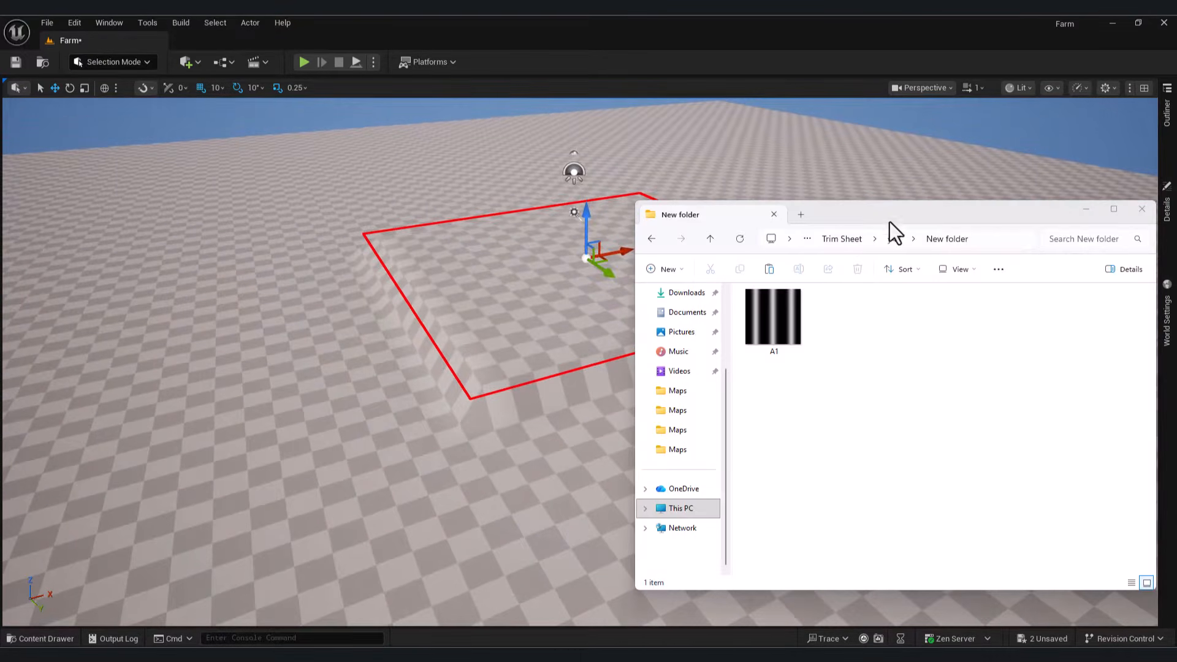
Step: Preview A1.jpg and import it from Explorer into Content/NewFolder as a texture
{"action": "left_click_drag", "start_coordinate": [888, 222], "coordinate": [918, 192]}
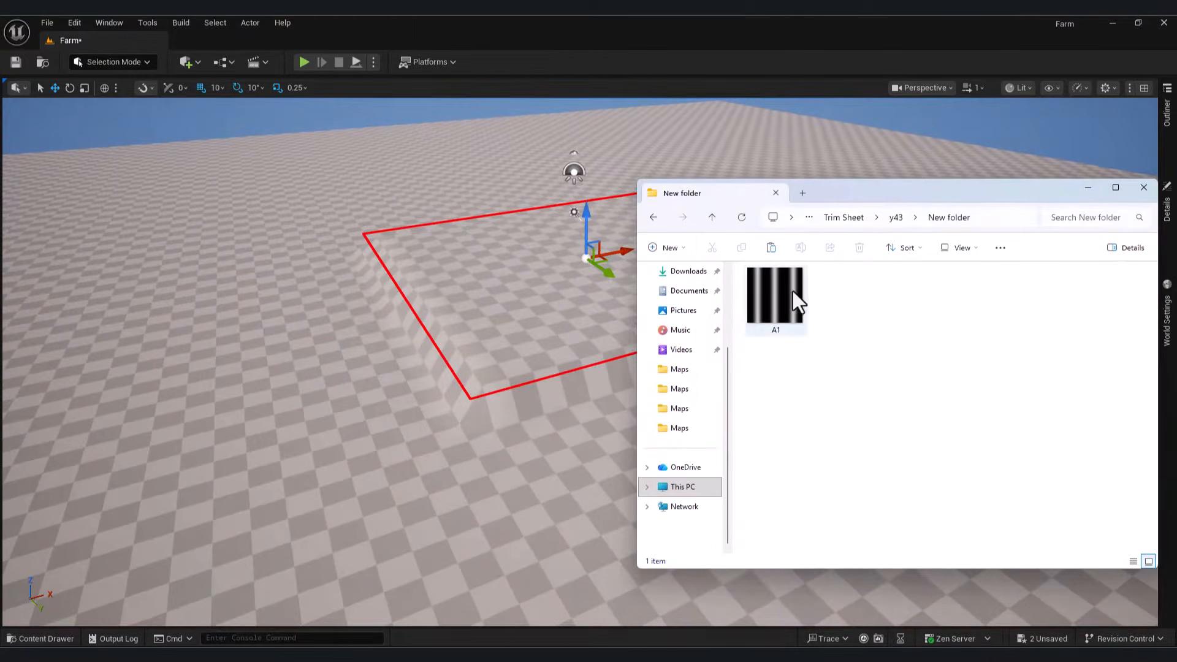
{"action": "double_click", "coordinate": [777, 304]}
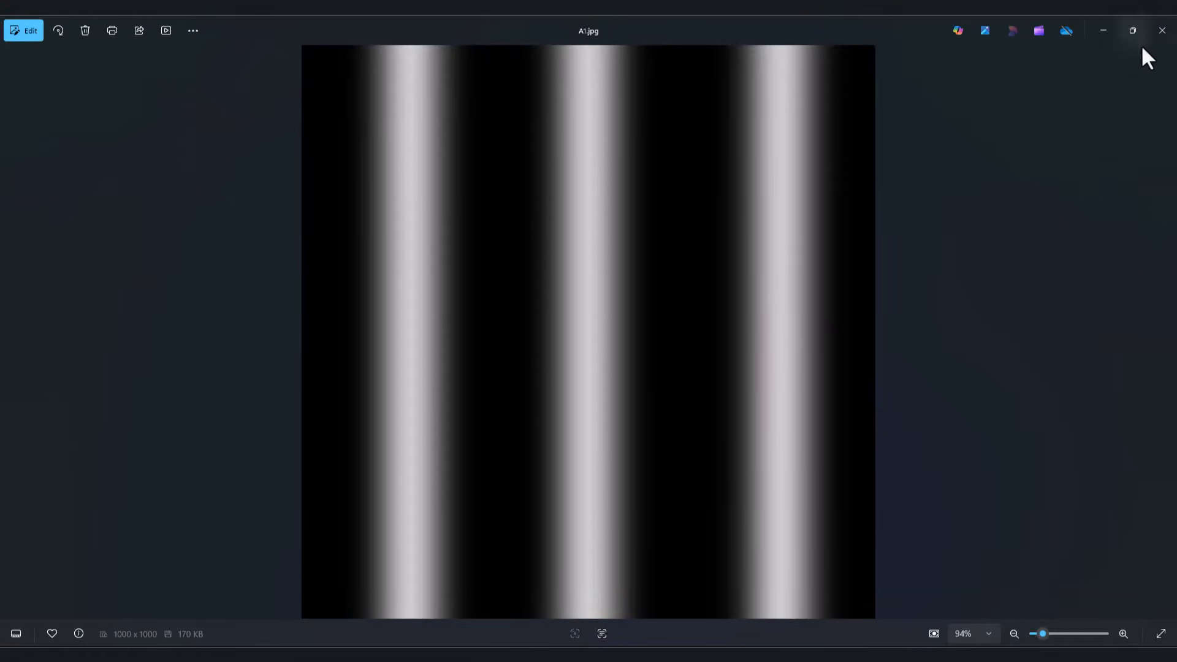
{"action": "left_click", "coordinate": [1161, 30]}
{"action": "left_click", "coordinate": [24, 639]}
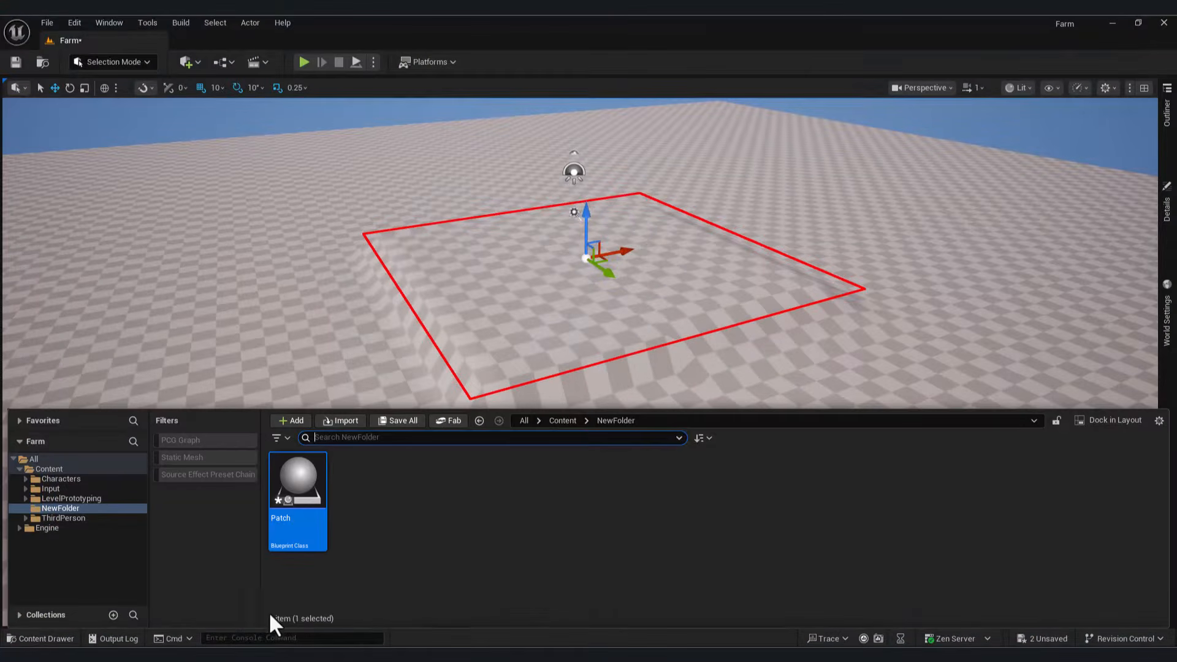
{"action": "key", "text": "alt+Tab"}
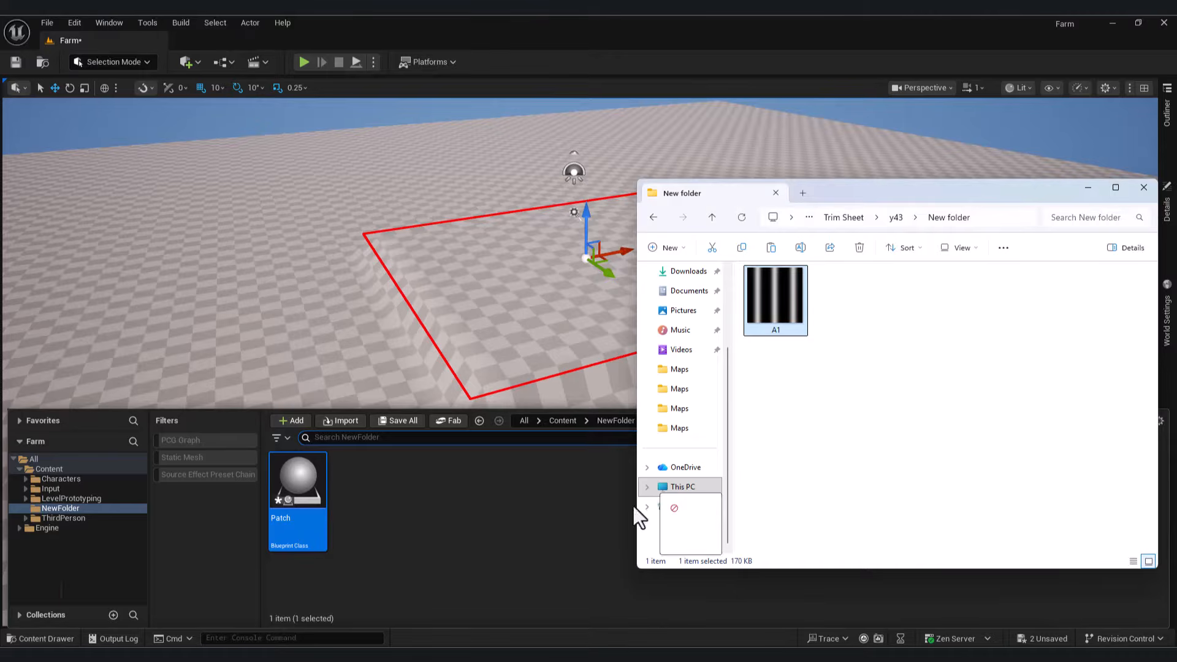
{"action": "left_click_drag", "start_coordinate": [634, 506], "coordinate": [423, 525]}
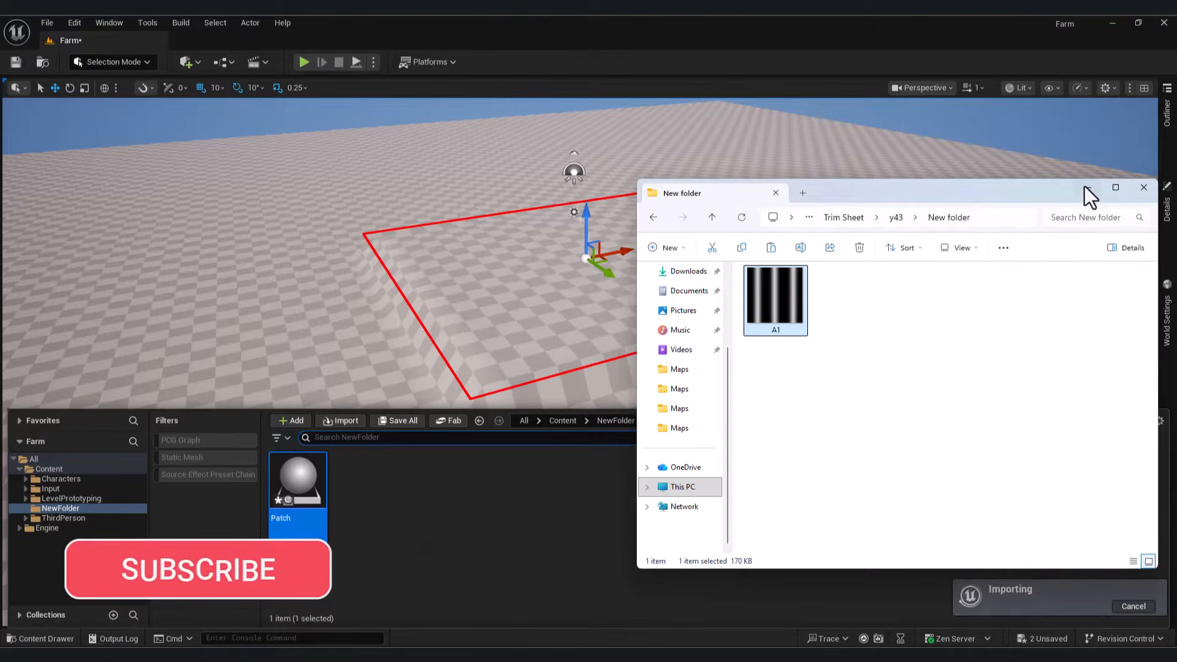
{"action": "left_click", "coordinate": [1085, 187]}
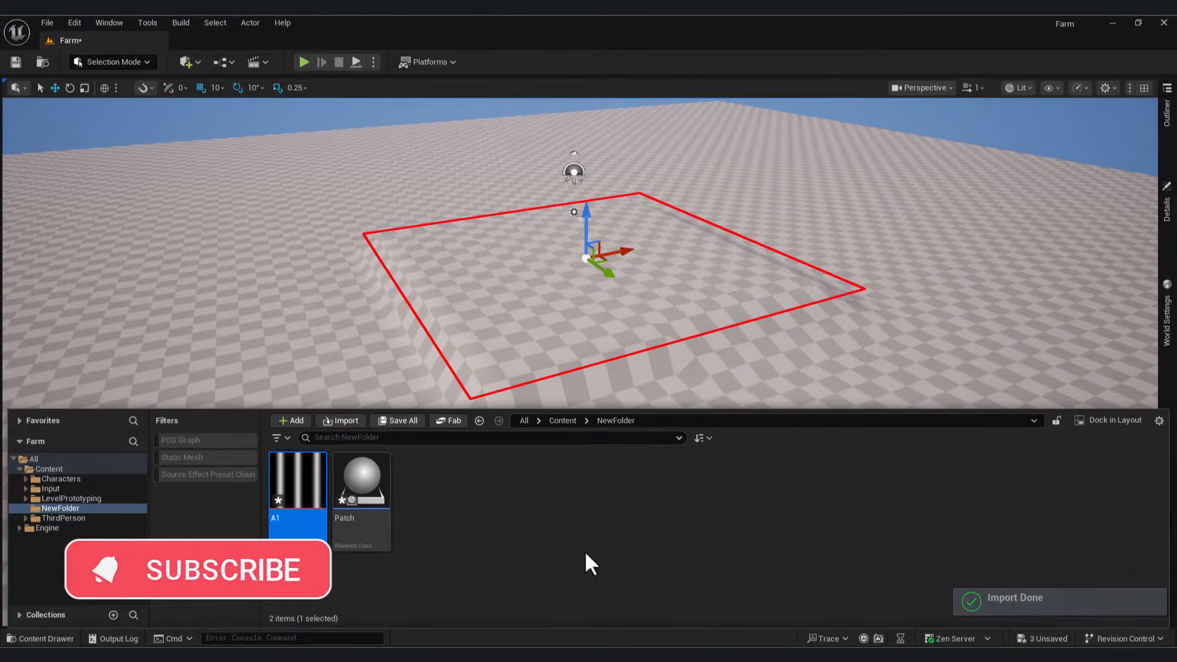
{"action": "left_click", "coordinate": [828, 613]}
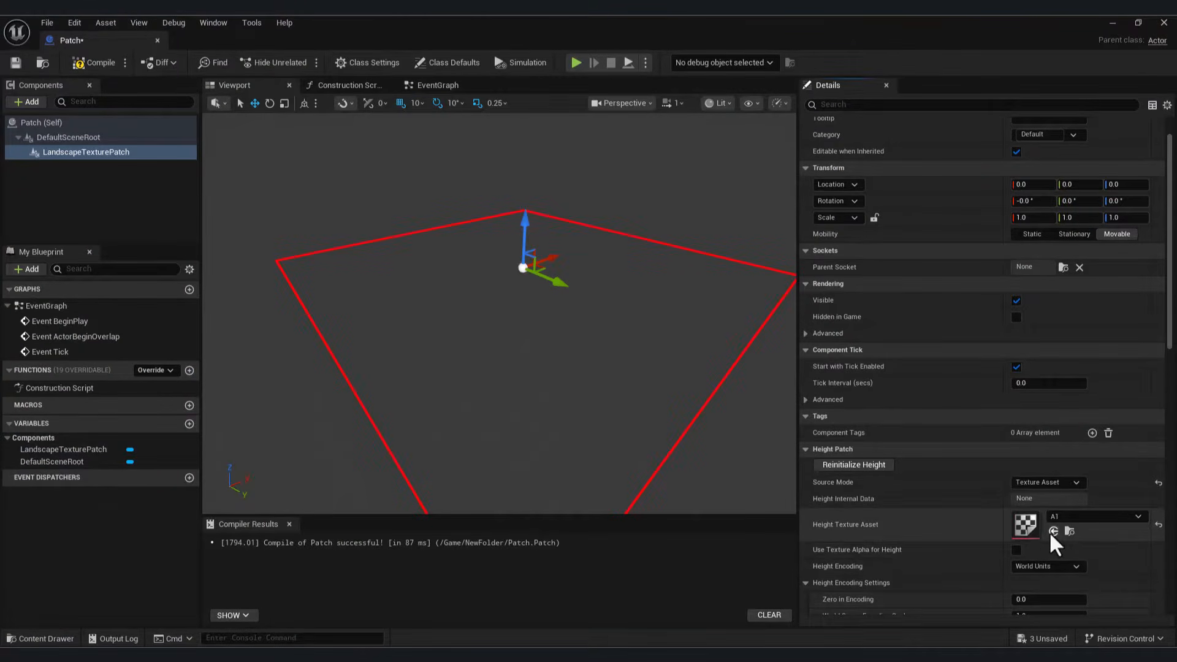
Step: Compile the Patch with the A1 height texture and frame the ridged patch in the Farm level
{"action": "left_click", "coordinate": [92, 62]}
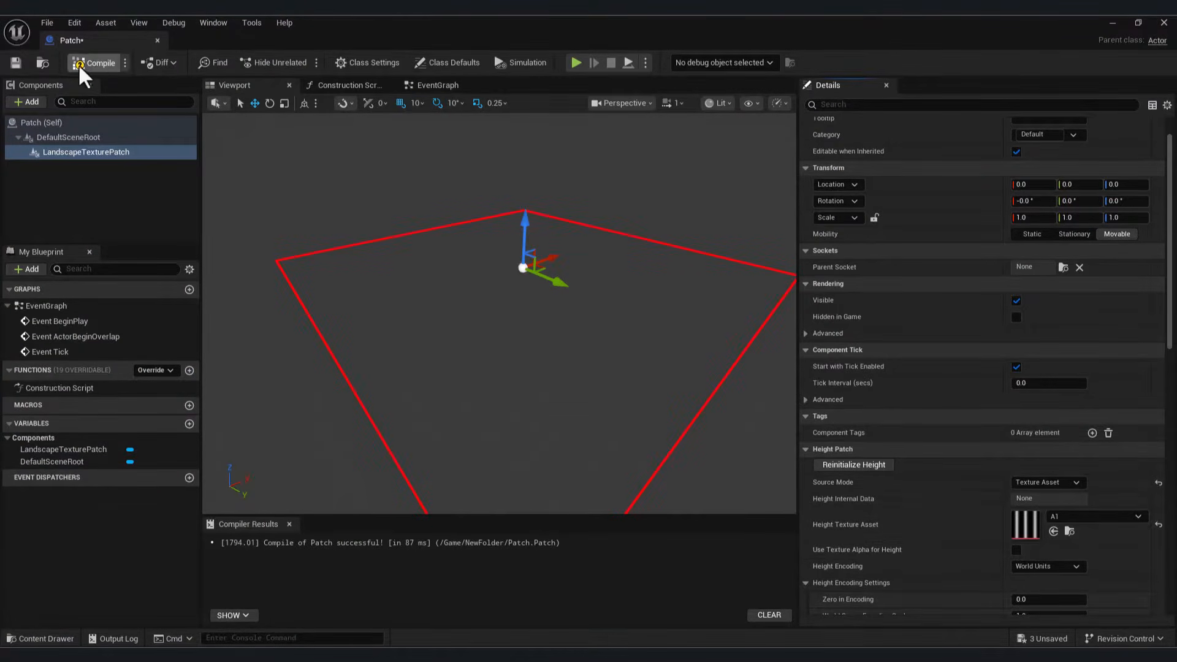
{"action": "left_click", "coordinate": [1113, 23]}
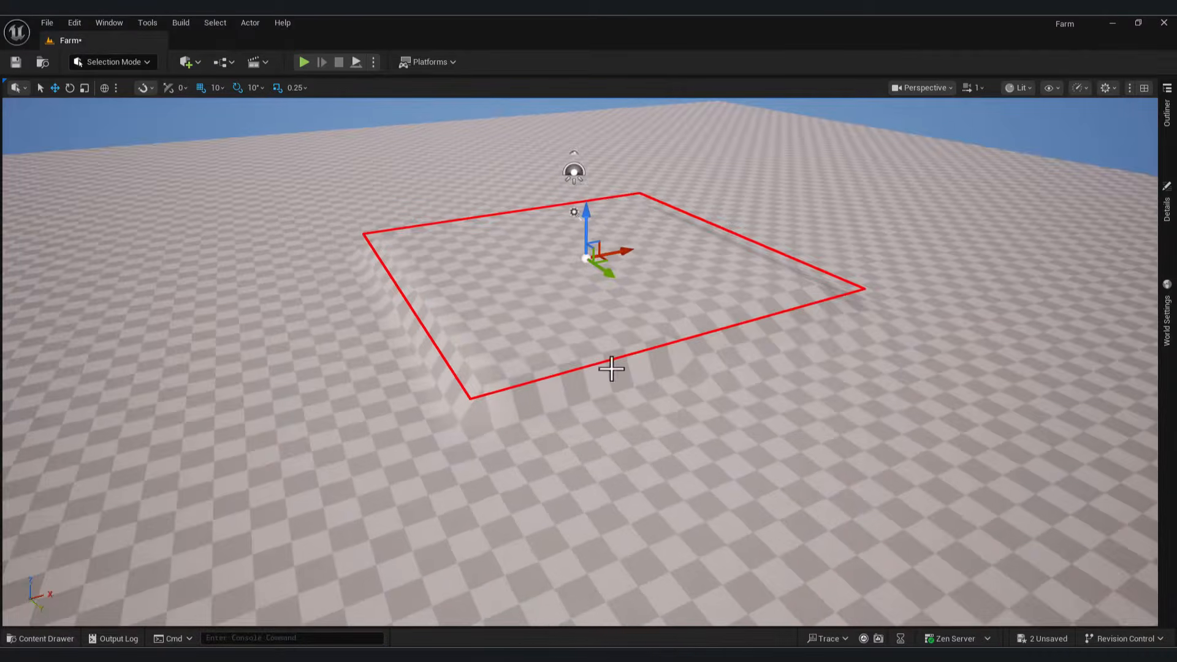
{"action": "key", "text": "f"}
{"action": "left_click", "coordinate": [1167, 220]}
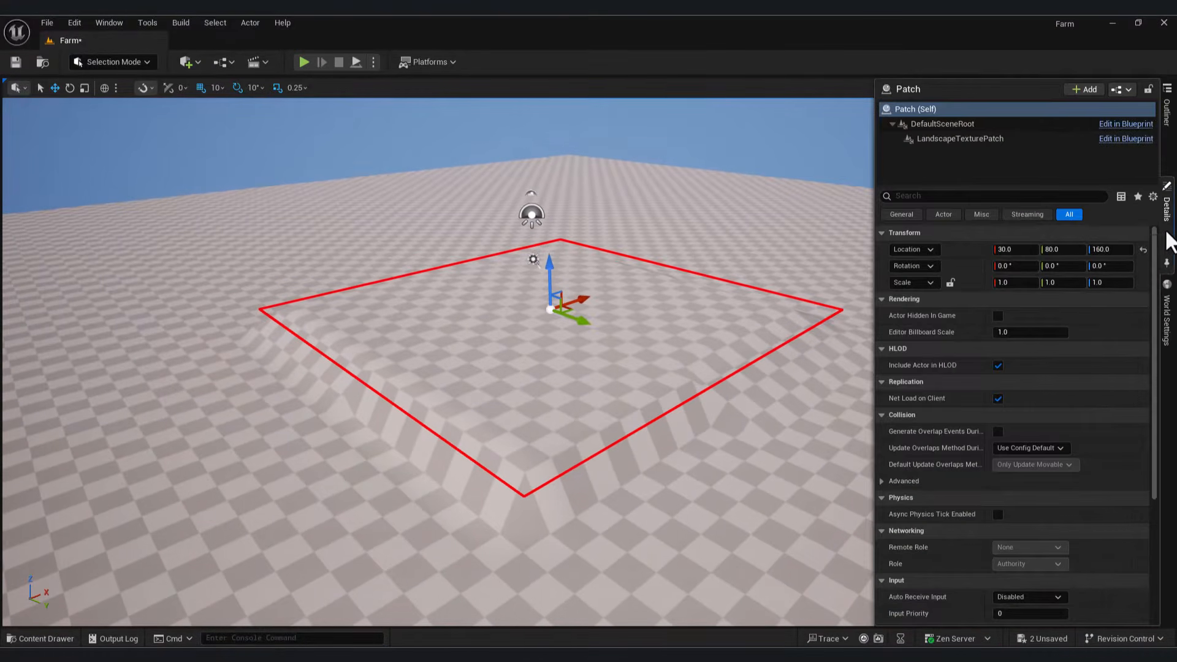
{"action": "scroll", "coordinate": [1084, 480], "scroll_direction": "down", "scroll_amount": 2}
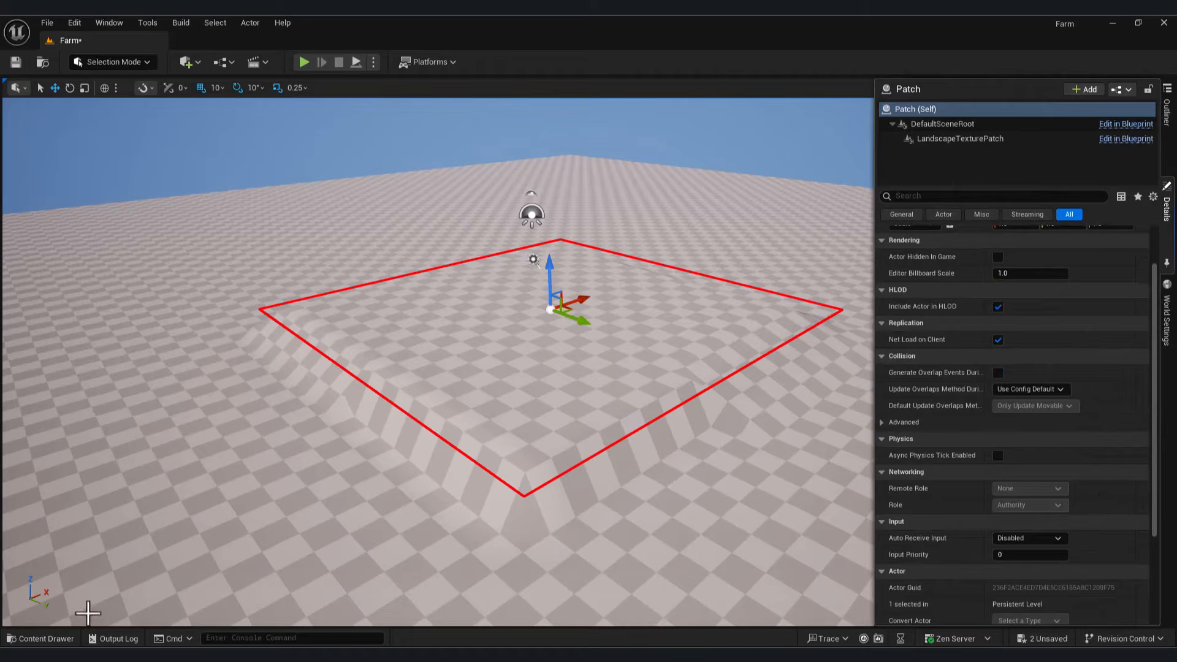
{"action": "left_click", "coordinate": [815, 615]}
{"action": "scroll", "coordinate": [1117, 465], "scroll_direction": "down", "scroll_amount": 3}
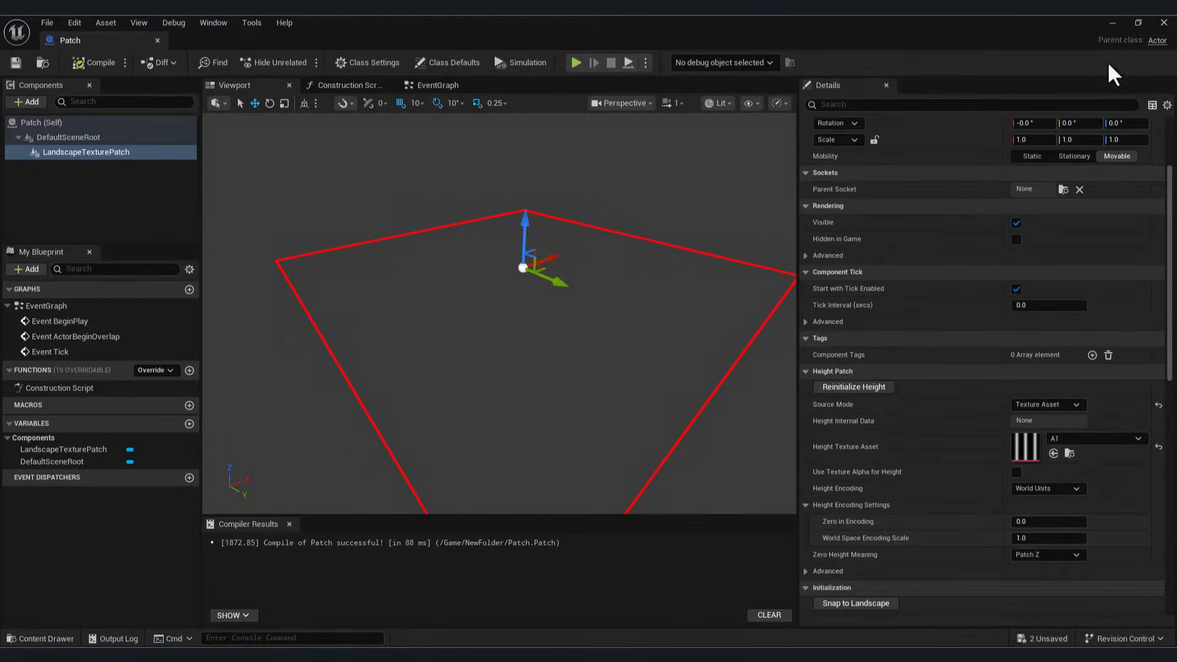
{"action": "left_click", "coordinate": [1138, 23]}
Step: Set Zero in Encoding to 1.05536 and World Space Encoding Scale to 111.486875, then close the Patch editor
{"action": "left_click_drag", "start_coordinate": [760, 111], "coordinate": [263, 157]}
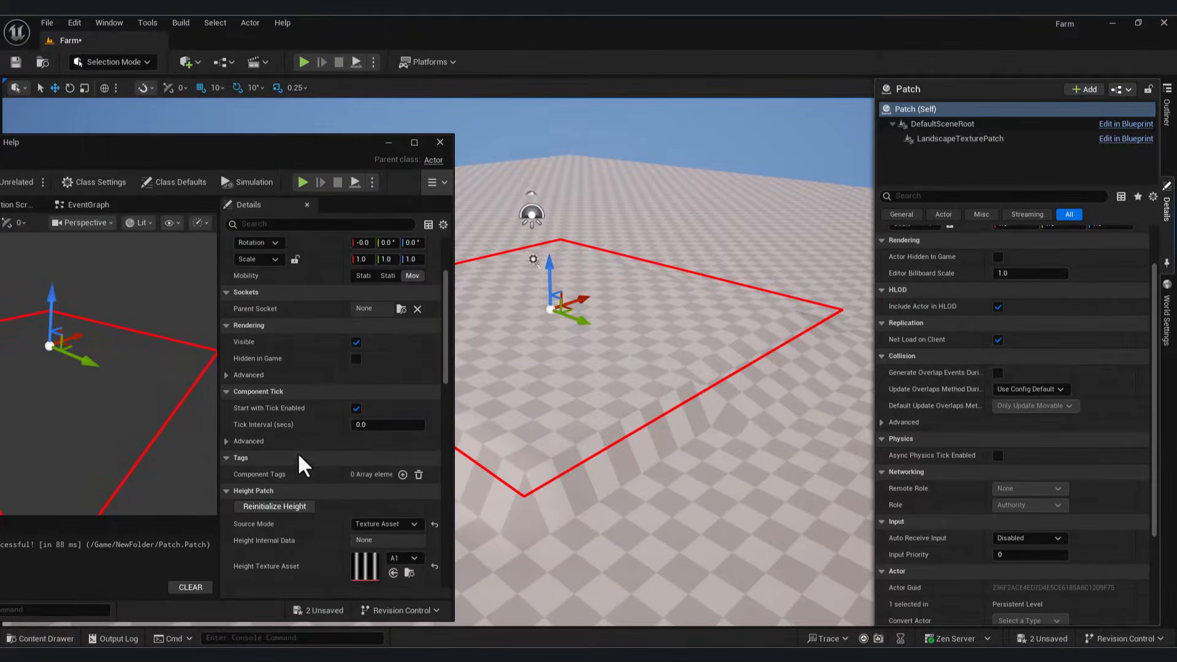
{"action": "scroll", "coordinate": [300, 466], "scroll_direction": "down", "scroll_amount": 4}
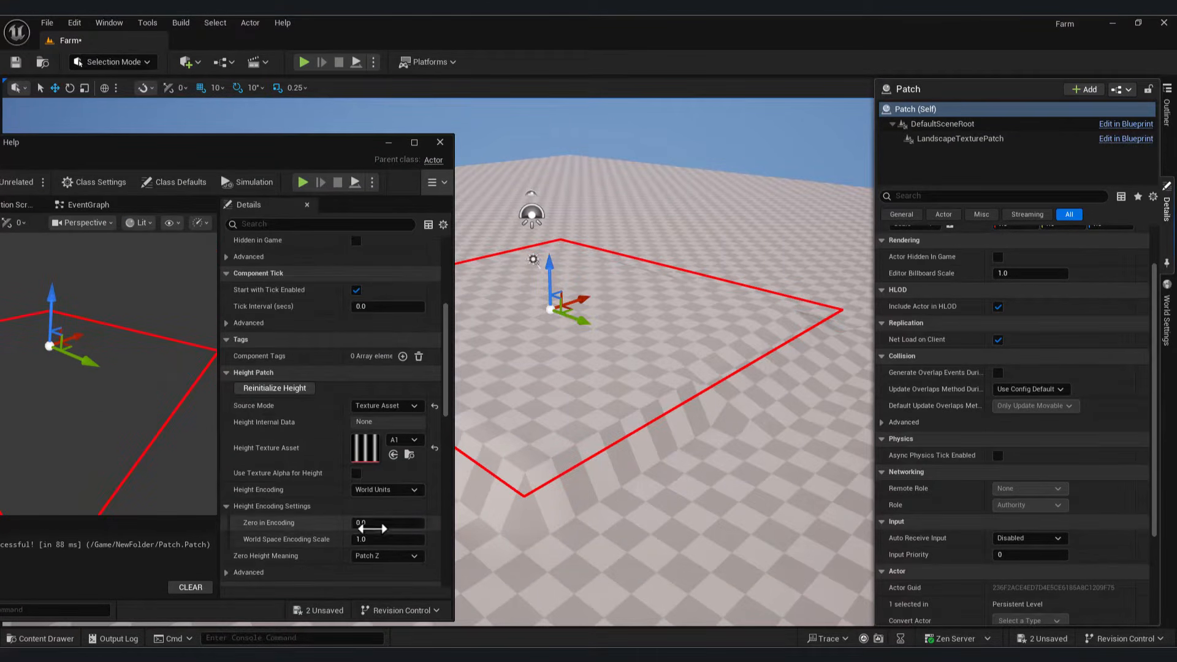
{"action": "left_click", "coordinate": [375, 523]}
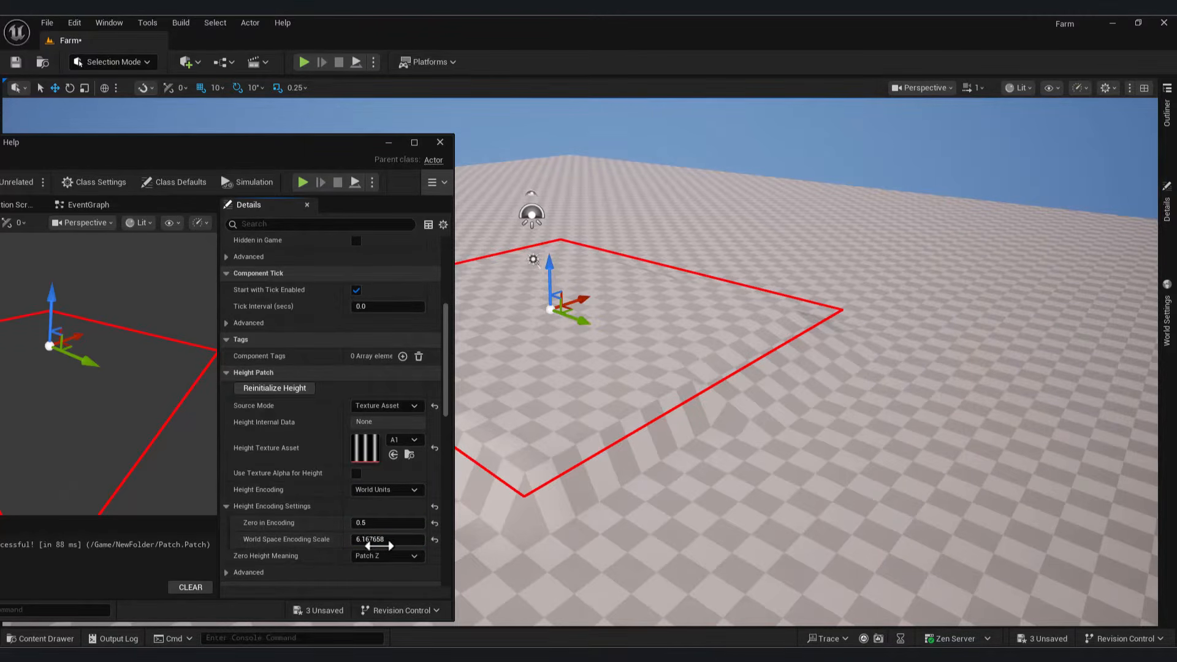
{"action": "left_click_drag", "start_coordinate": [377, 542], "coordinate": [545, 522]}
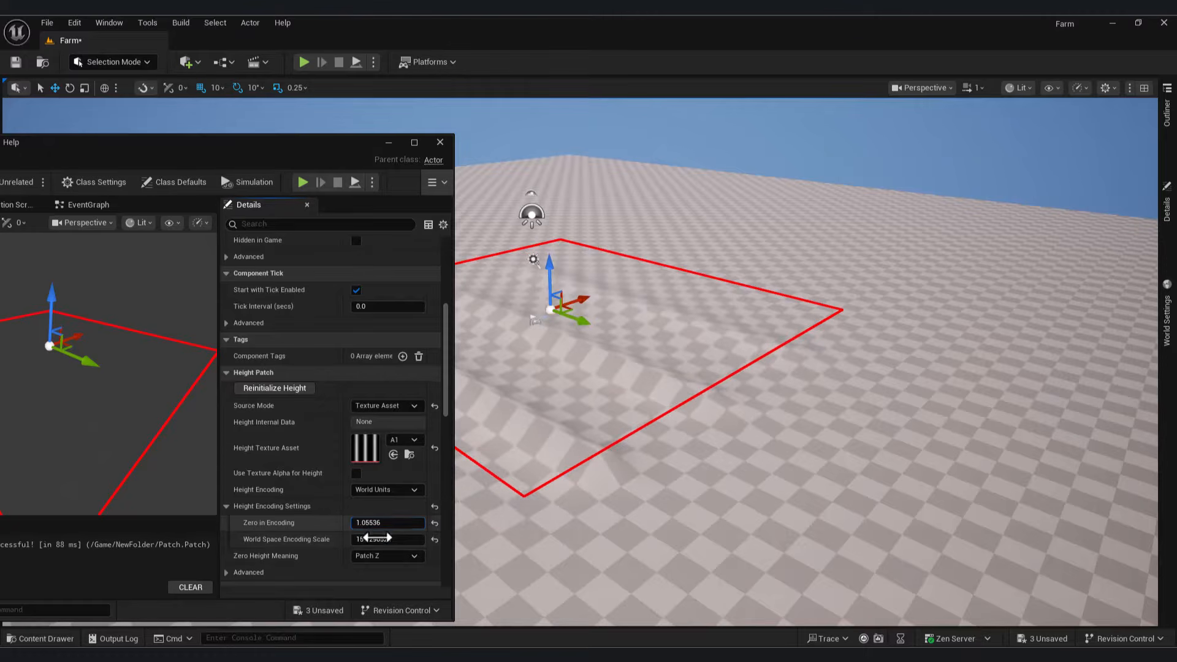
{"action": "left_click_drag", "start_coordinate": [374, 539], "coordinate": [347, 539]}
{"action": "right_click_drag", "start_coordinate": [797, 368], "coordinate": [634, 368]}
{"action": "left_click_drag", "start_coordinate": [88, 154], "coordinate": [793, 215]}
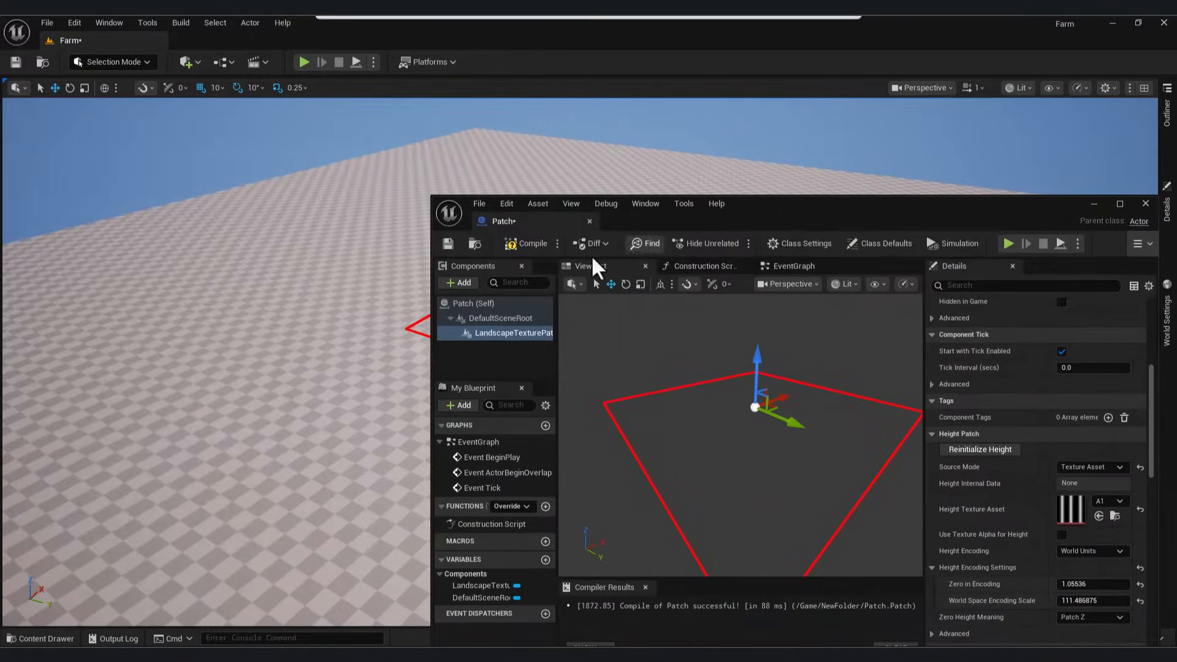
{"action": "left_click", "coordinate": [1094, 203]}
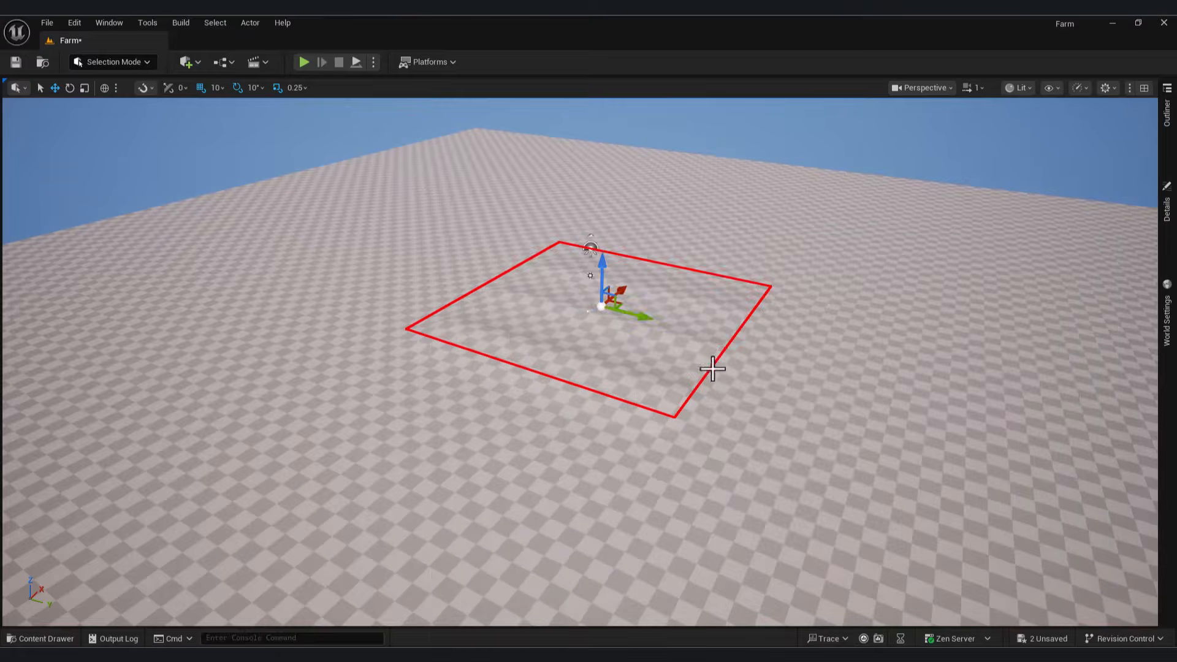
Step: Create a PCG graph from the empty graph template in NewFolder and name it Farm_Ground
{"action": "right_click_drag", "start_coordinate": [678, 320], "coordinate": [564, 306]}
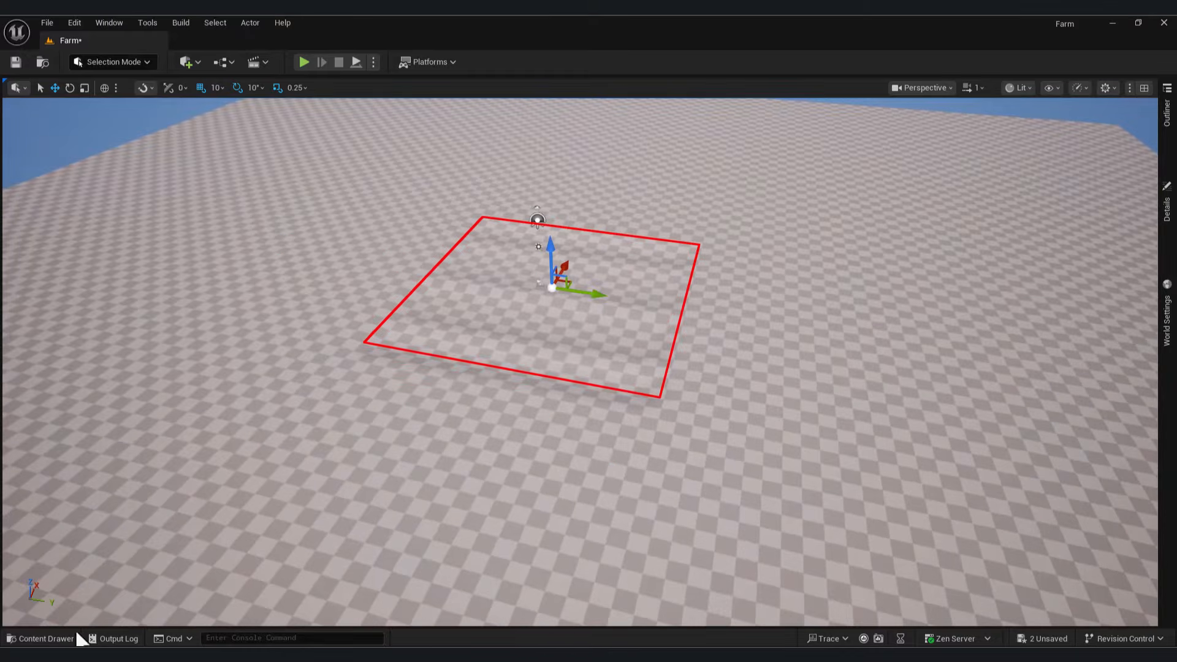
{"action": "left_click", "coordinate": [70, 639]}
{"action": "right_click", "coordinate": [483, 475]}
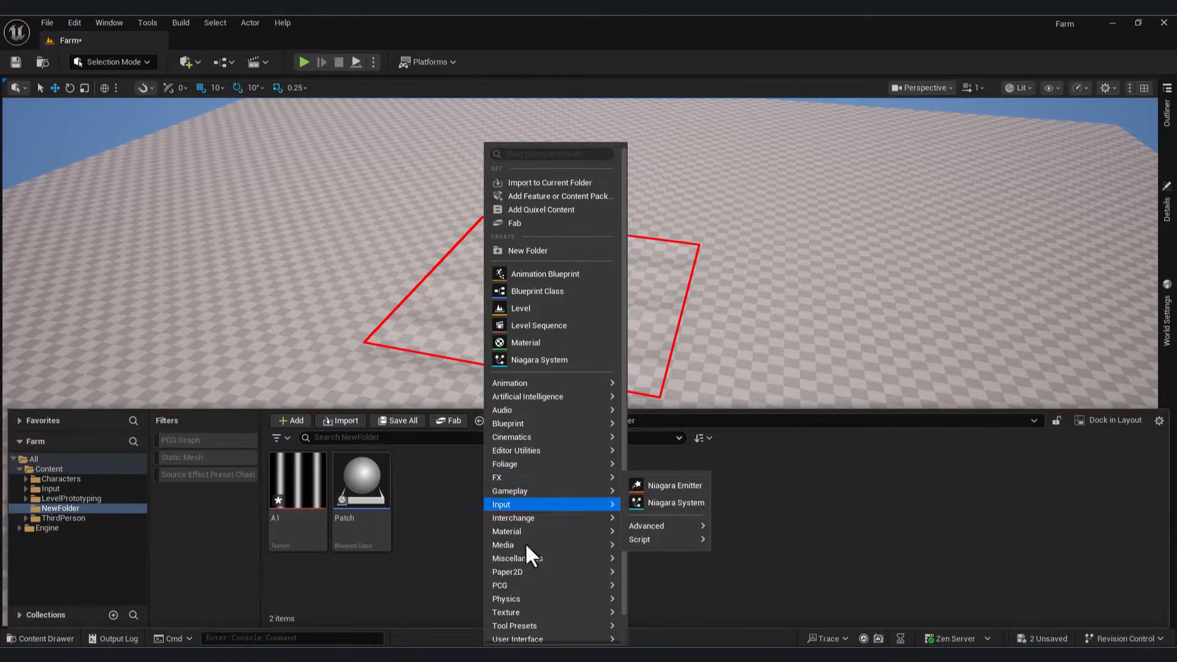
{"action": "mouse_move", "coordinate": [523, 518]}
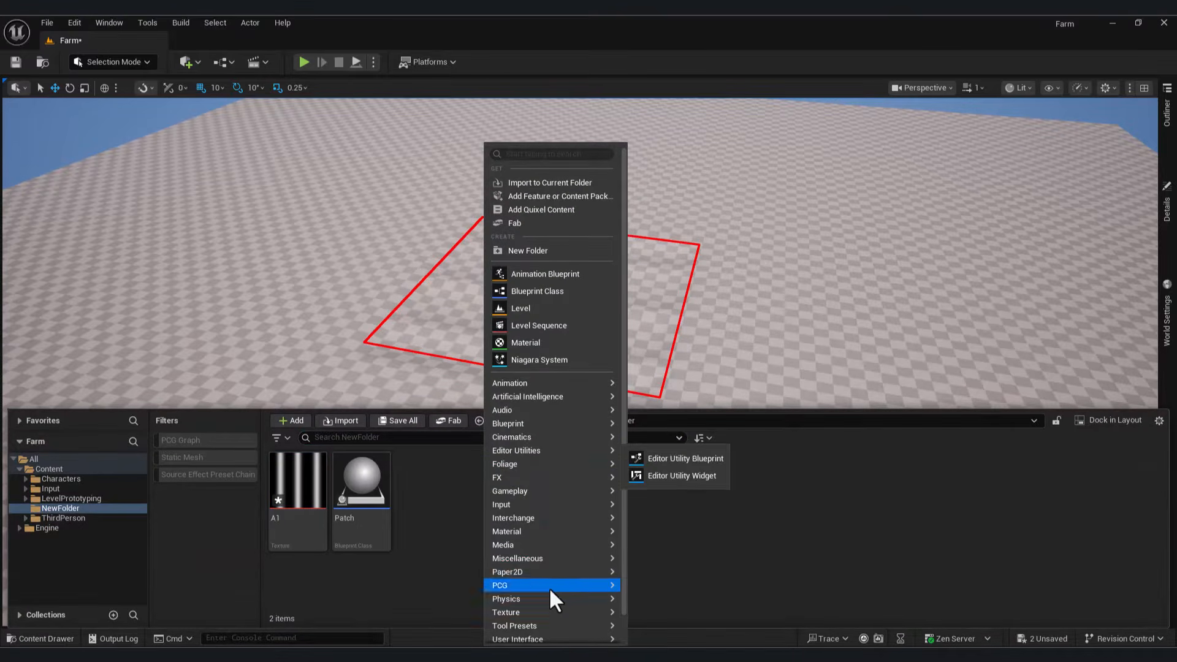
{"action": "mouse_move", "coordinate": [569, 585]}
{"action": "left_click", "coordinate": [668, 593]}
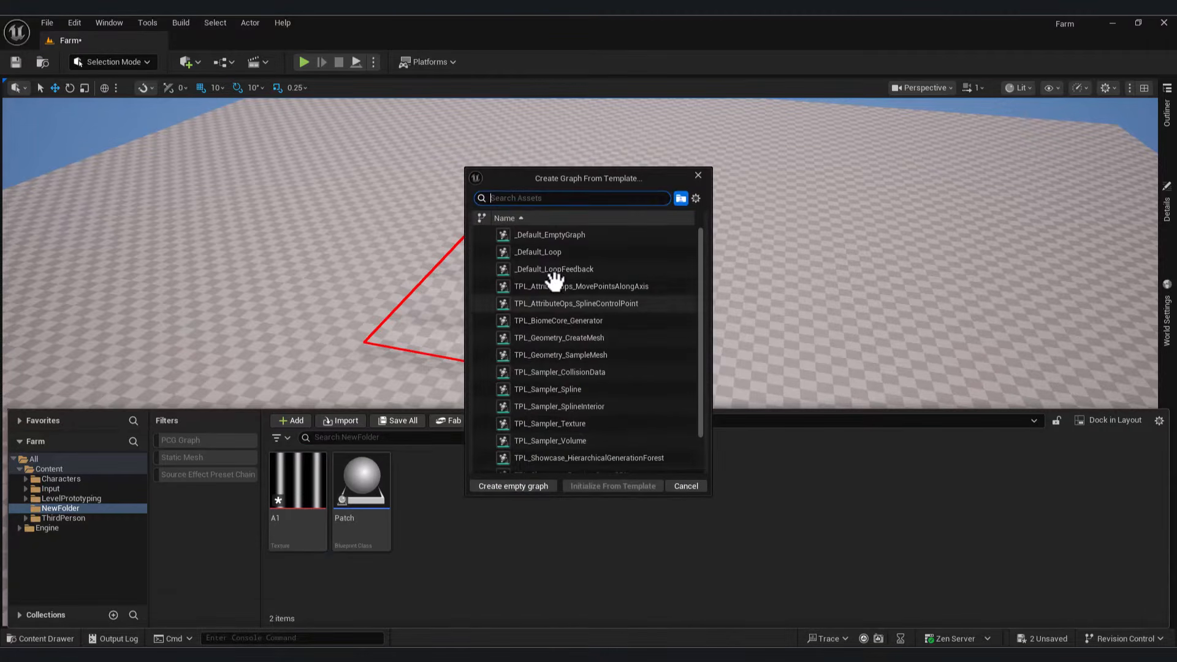
{"action": "left_click", "coordinate": [572, 235]}
{"action": "left_click", "coordinate": [520, 486]}
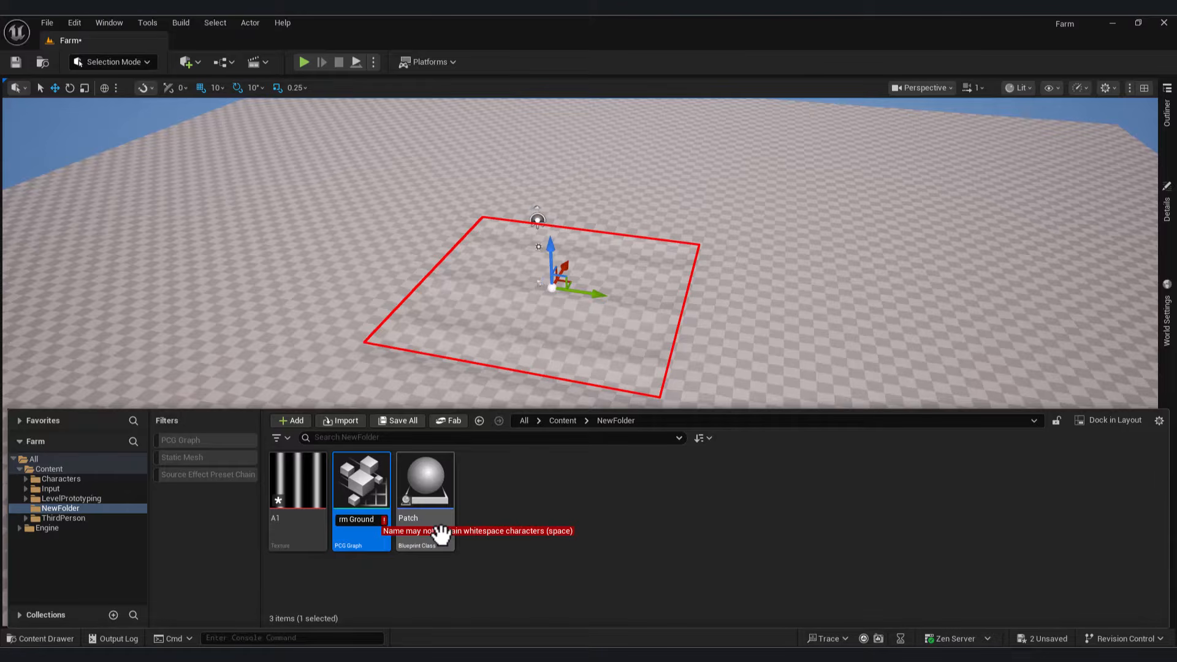
{"action": "key", "text": "BackSpace"}
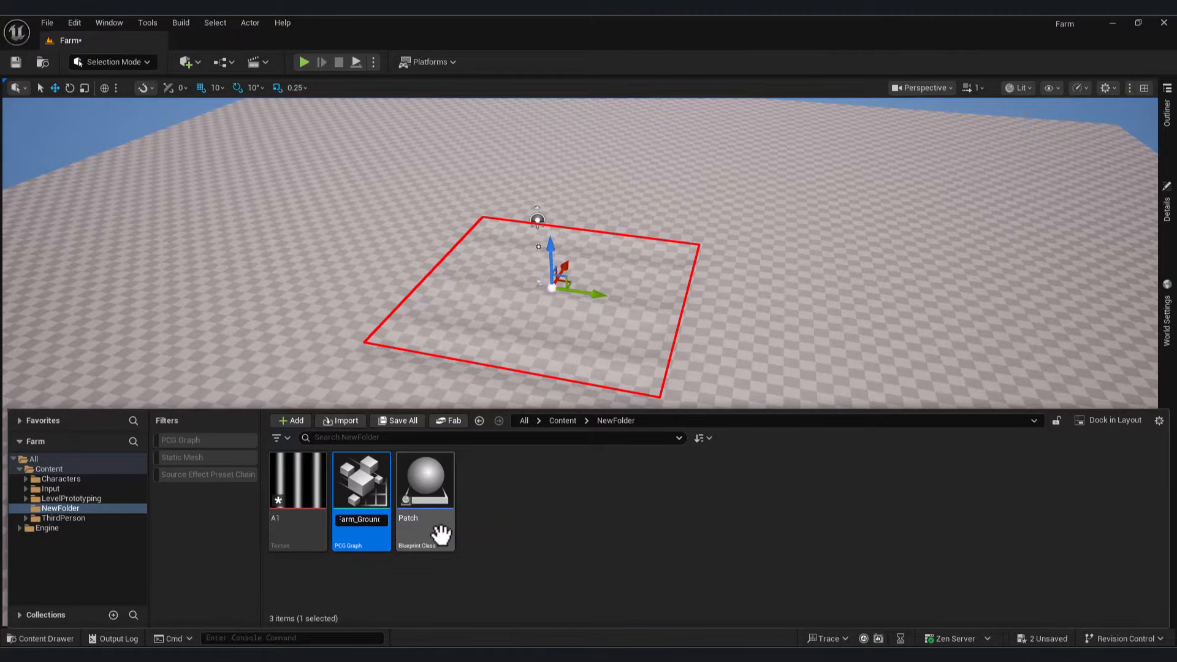
{"action": "key", "text": "Return"}
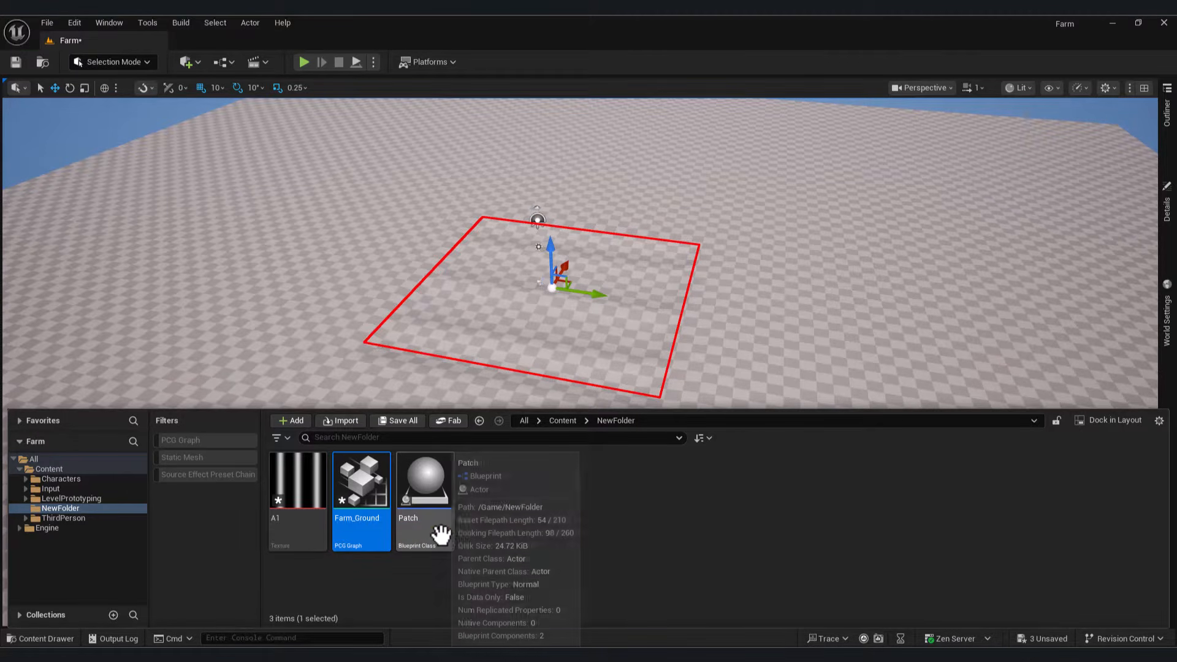
Step: Open Farm_Ground in the graph editor, then minimize it to return to the level
{"action": "double_click", "coordinate": [373, 484]}
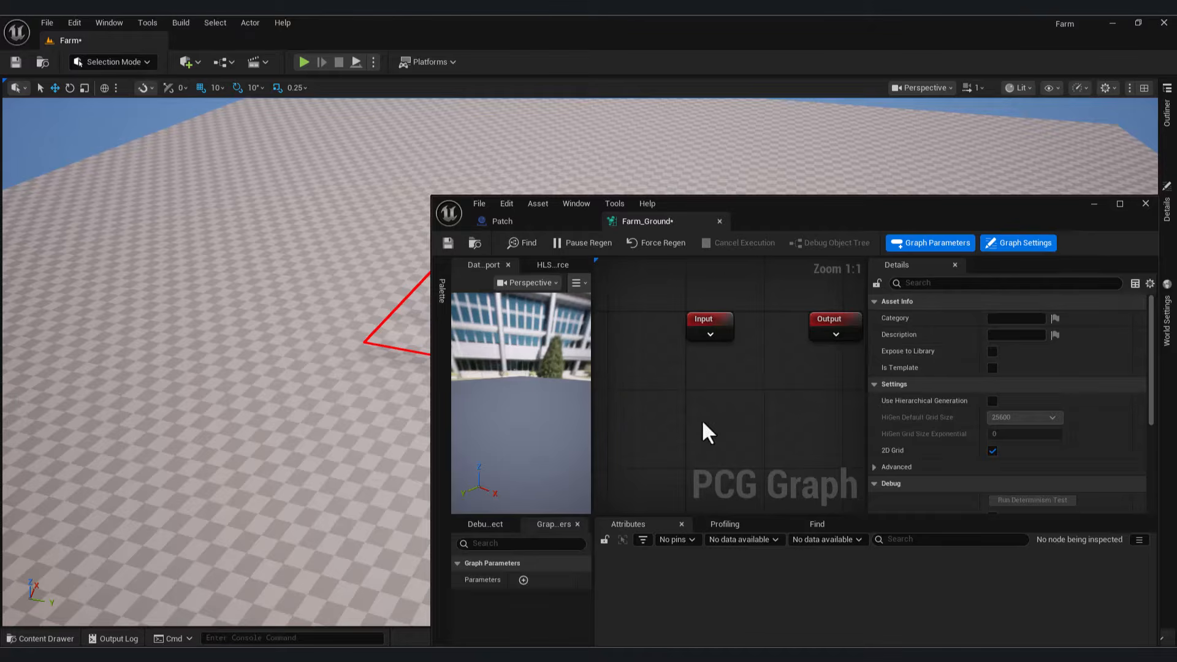
{"action": "right_click_drag", "start_coordinate": [703, 423], "coordinate": [759, 403]}
{"action": "left_click", "coordinate": [1094, 204]}
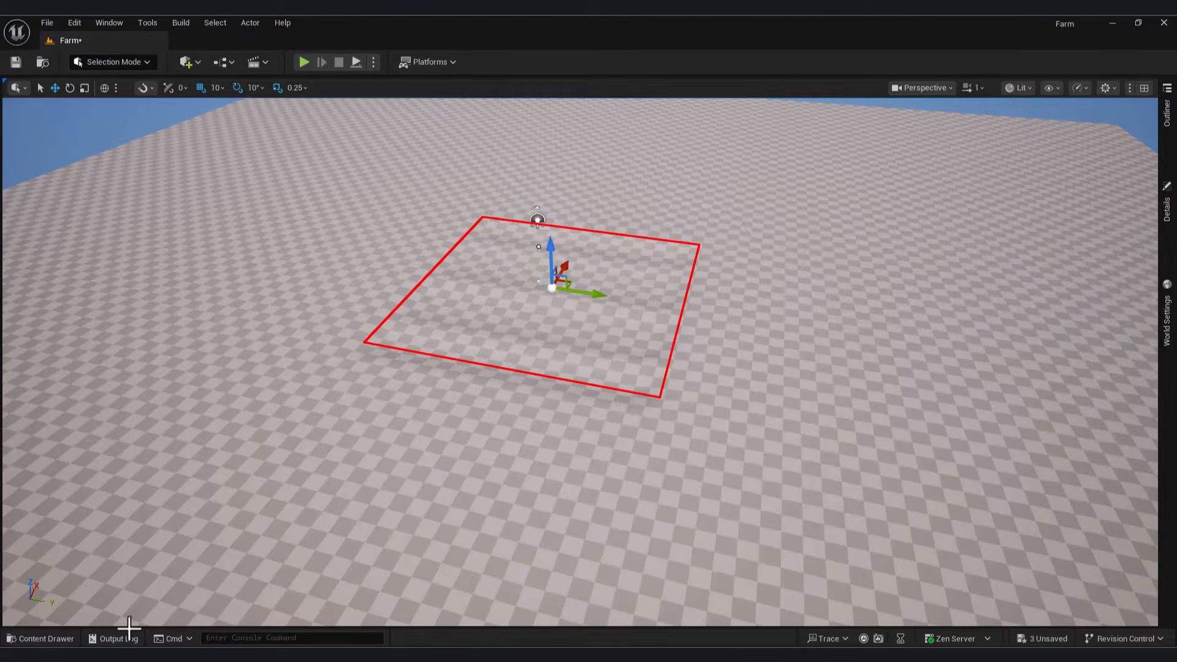
Step: Create an Actor blueprint class named Spline and open it
{"action": "left_click", "coordinate": [55, 638]}
{"action": "left_click", "coordinate": [535, 502]}
{"action": "right_click", "coordinate": [535, 501]}
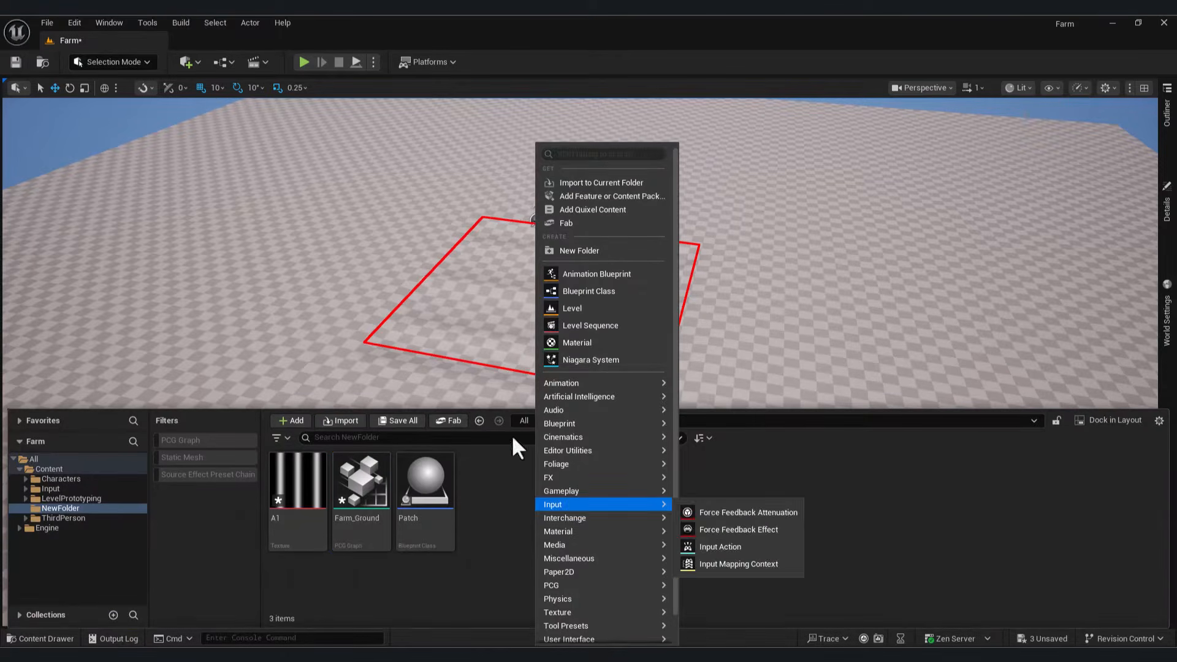
{"action": "left_click", "coordinate": [617, 292]}
{"action": "left_click", "coordinate": [464, 247]}
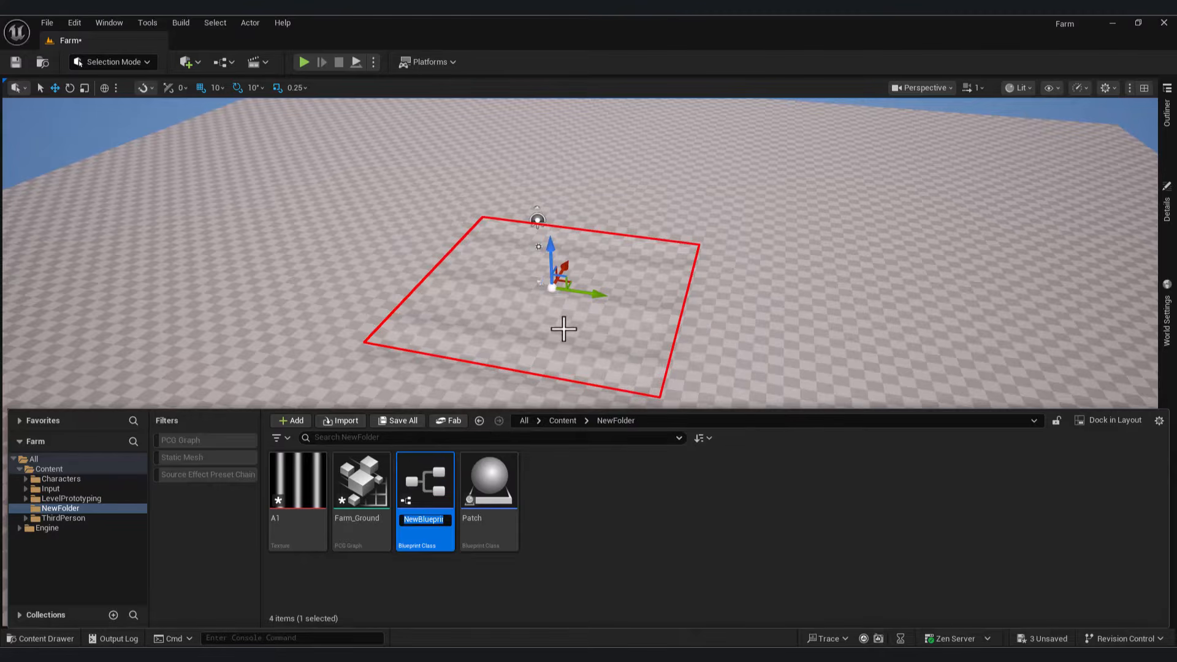
{"action": "type", "text": "Spline"}
{"action": "key", "text": "Return"}
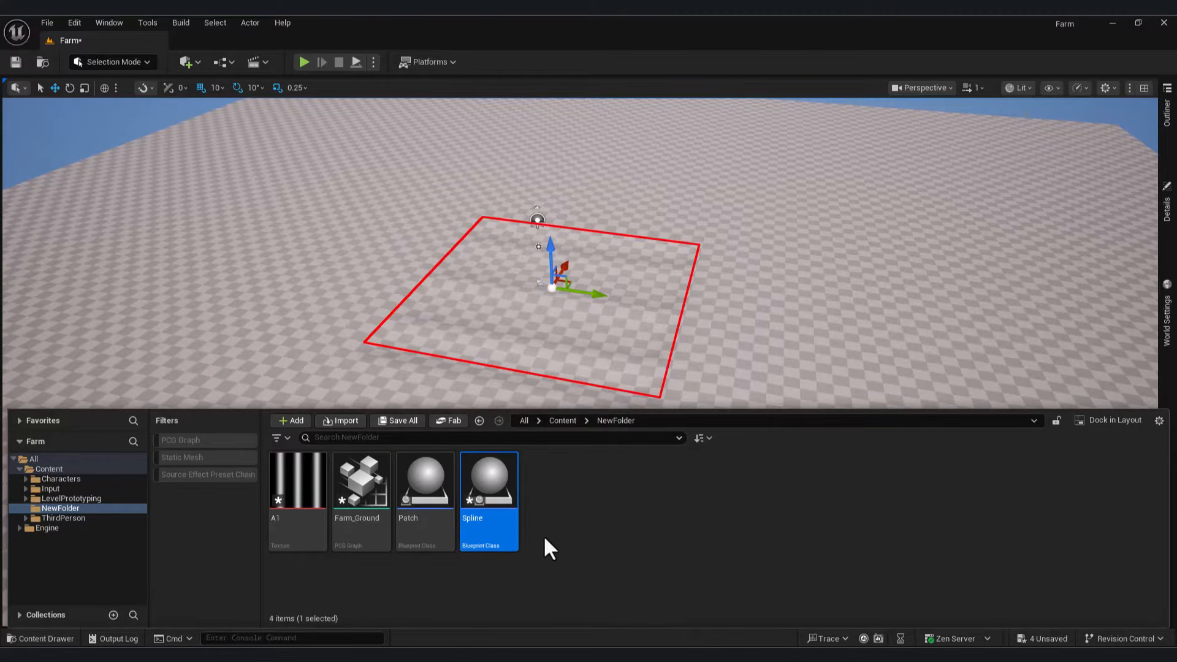
{"action": "double_click", "coordinate": [490, 478]}
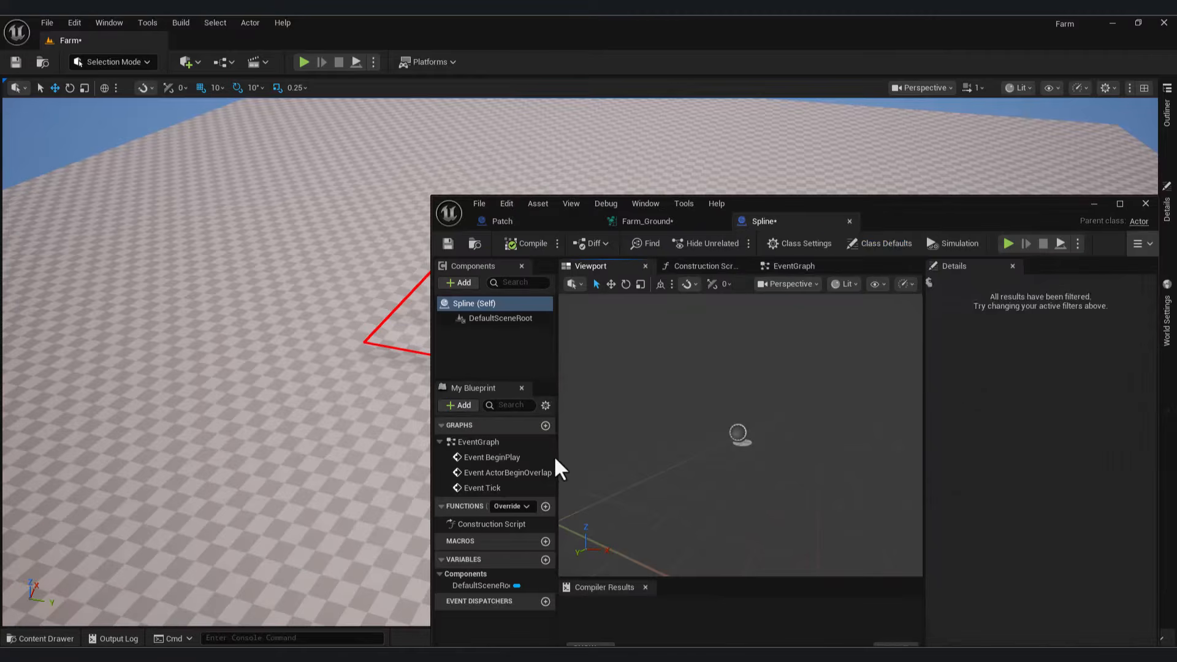
Step: Add a Spline component to the blueprint, undoing the mistakenly added Spline Nav Modifier
{"action": "left_click", "coordinate": [459, 283]}
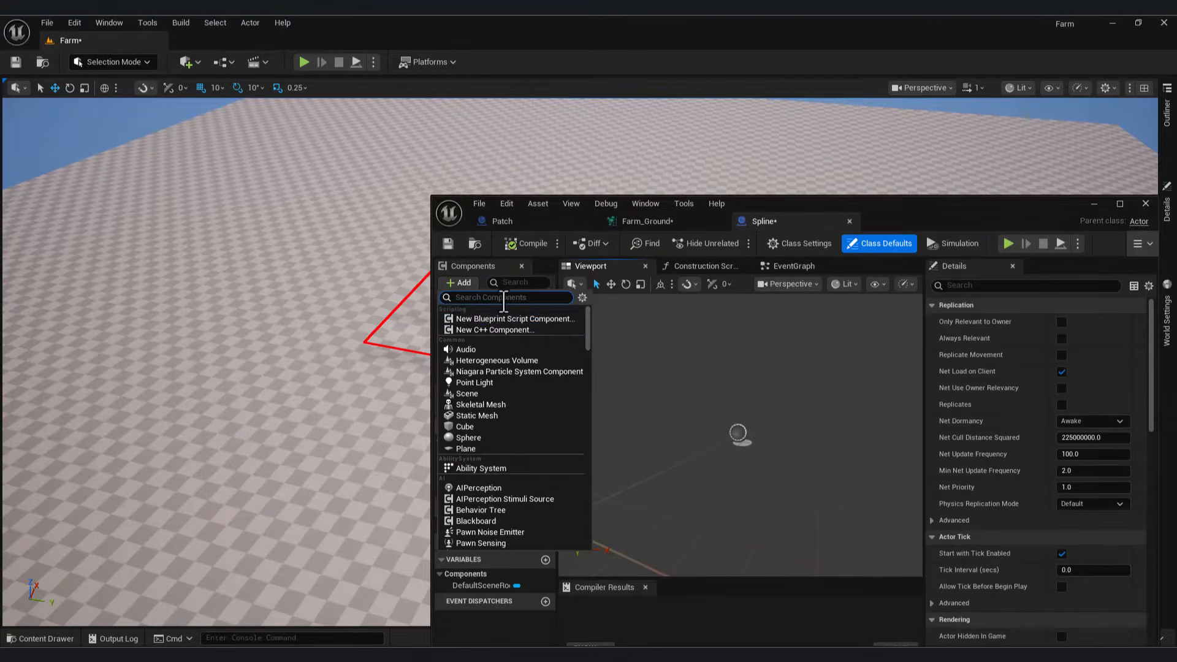
{"action": "type", "text": "Spline"}
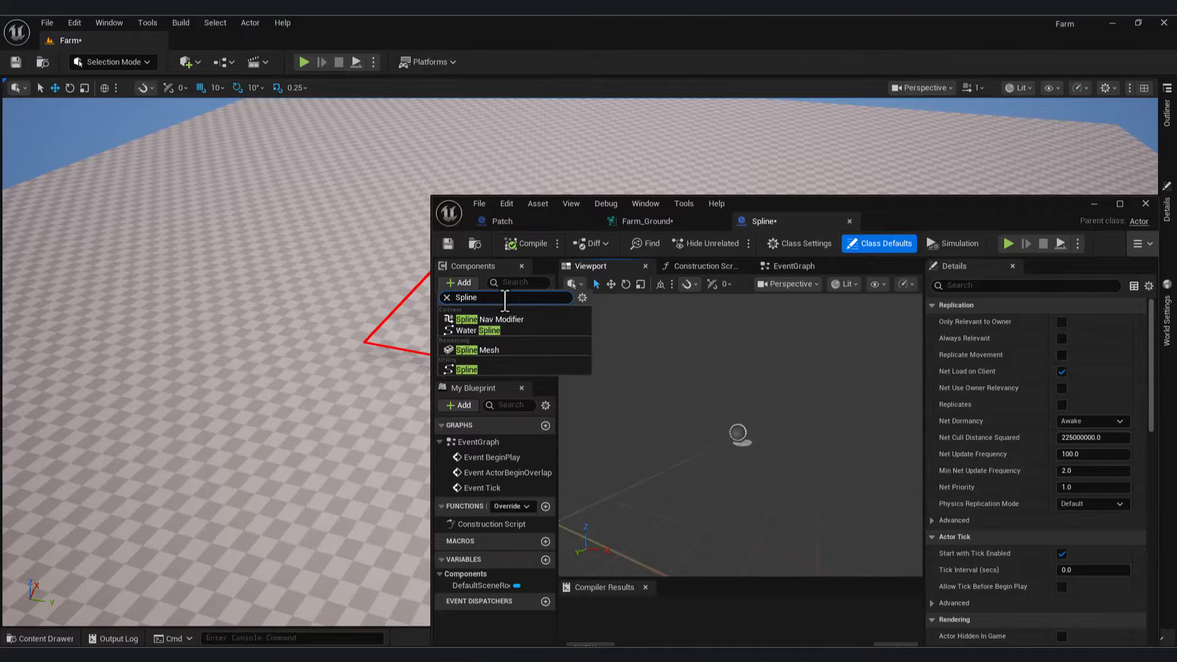
{"action": "left_click", "coordinate": [509, 319]}
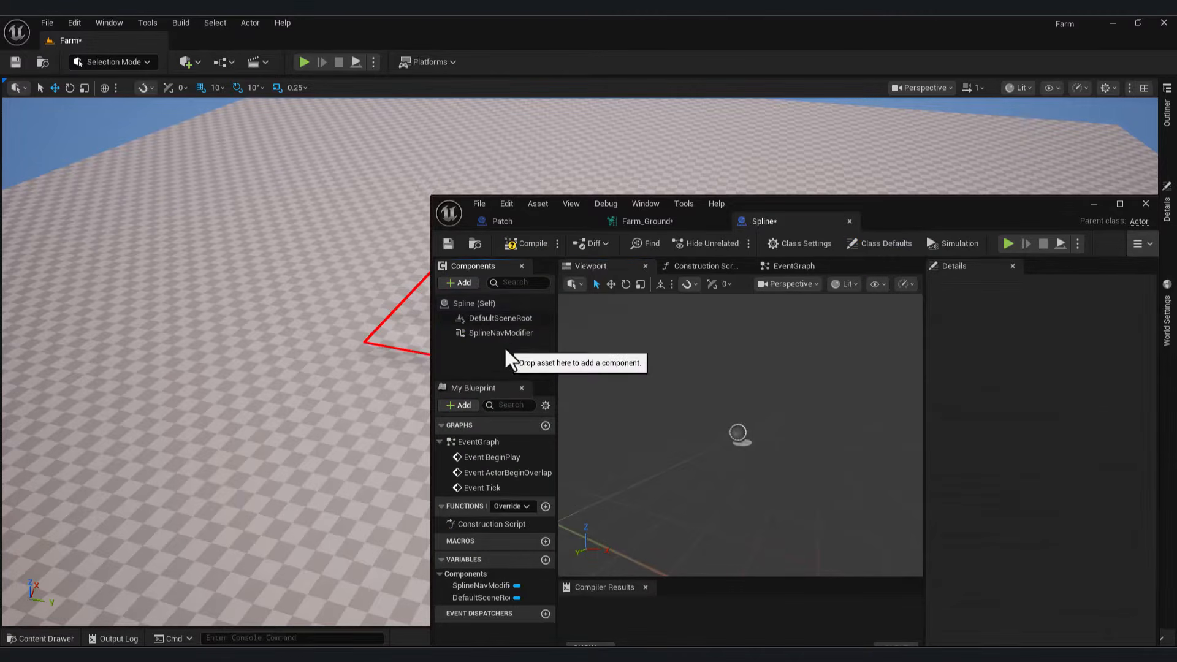
{"action": "left_click", "coordinate": [491, 303]}
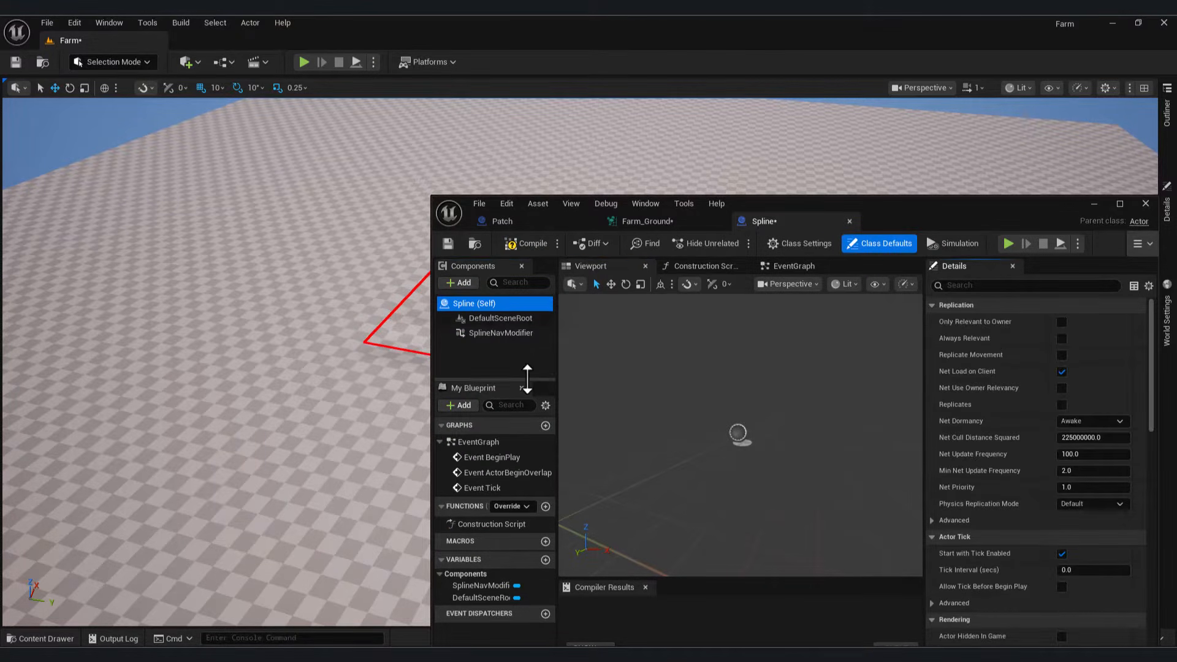
{"action": "key", "text": "ctrl+z"}
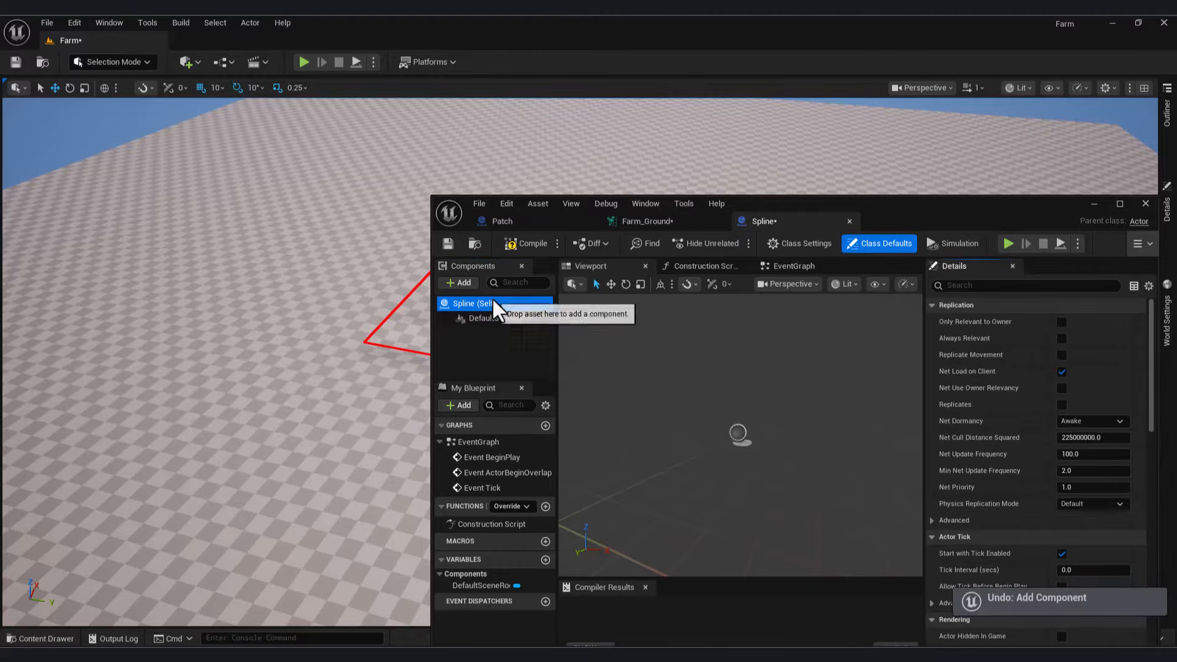
{"action": "right_click_drag", "start_coordinate": [638, 332], "coordinate": [696, 395]}
{"action": "left_click", "coordinate": [463, 283]}
{"action": "type", "text": "spline"}
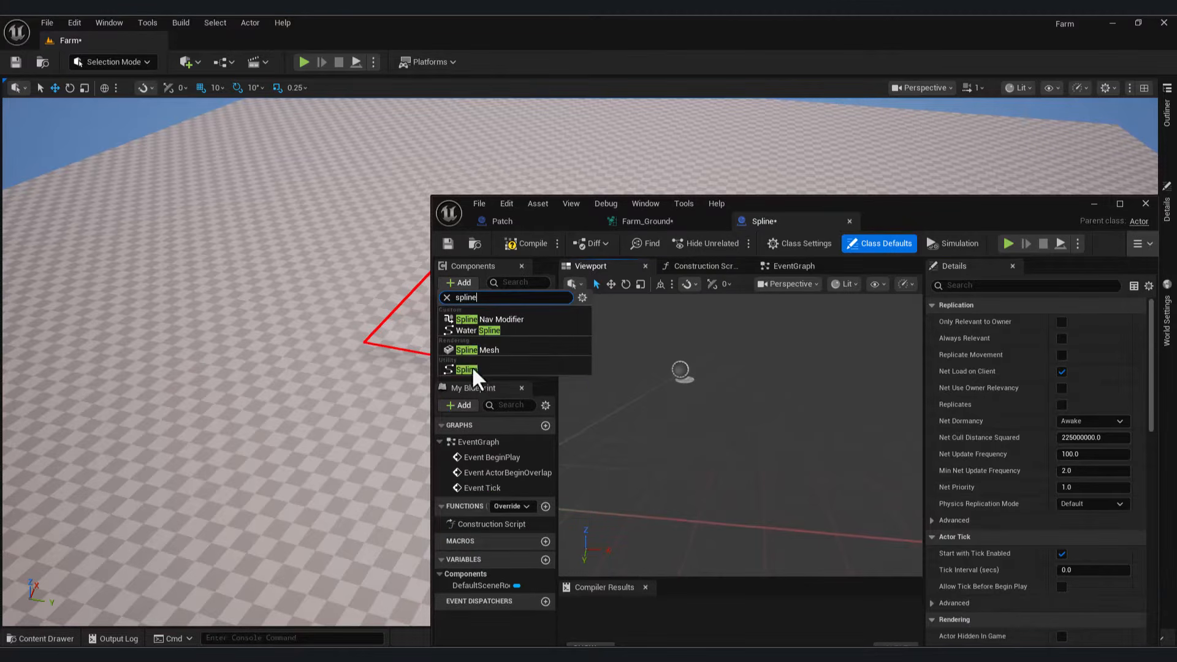
{"action": "left_click", "coordinate": [477, 368]}
Step: Stretch the spline's end point out along X to 340
{"action": "right_click_drag", "start_coordinate": [692, 402], "coordinate": [705, 491]}
{"action": "key", "text": "w"}
{"action": "right_click_drag", "start_coordinate": [805, 395], "coordinate": [804, 396]}
{"action": "key", "text": "s"}
{"action": "left_click", "coordinate": [805, 418]}
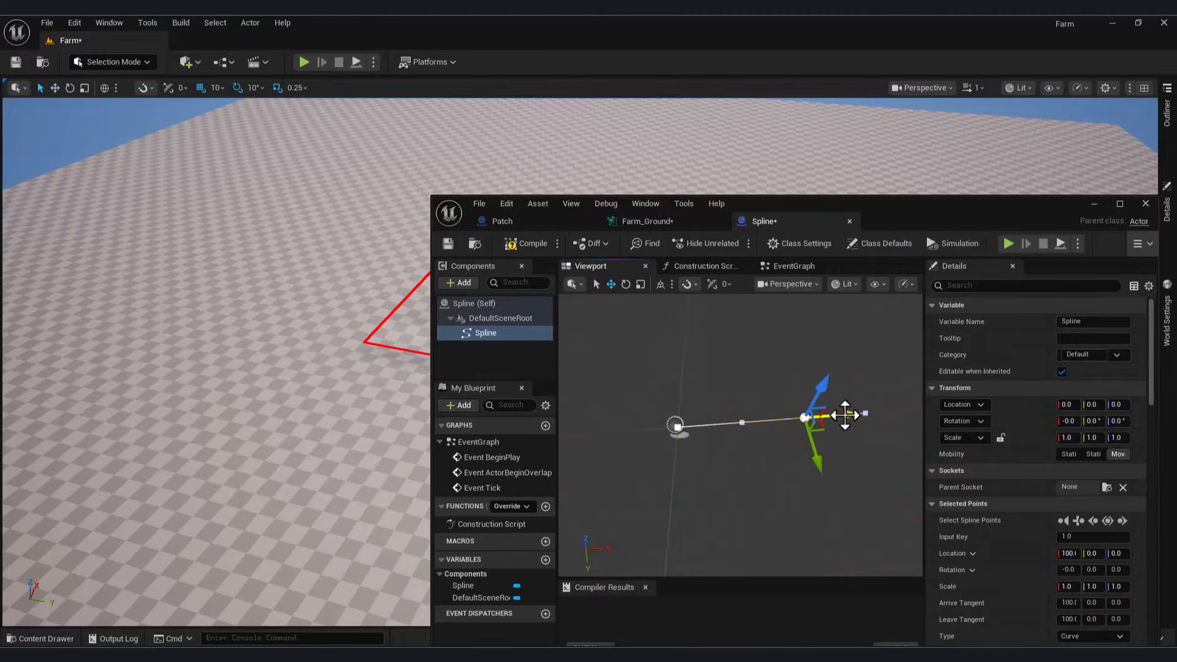
{"action": "left_click_drag", "start_coordinate": [846, 416], "coordinate": [918, 411]}
{"action": "right_click_drag", "start_coordinate": [805, 448], "coordinate": [858, 429]}
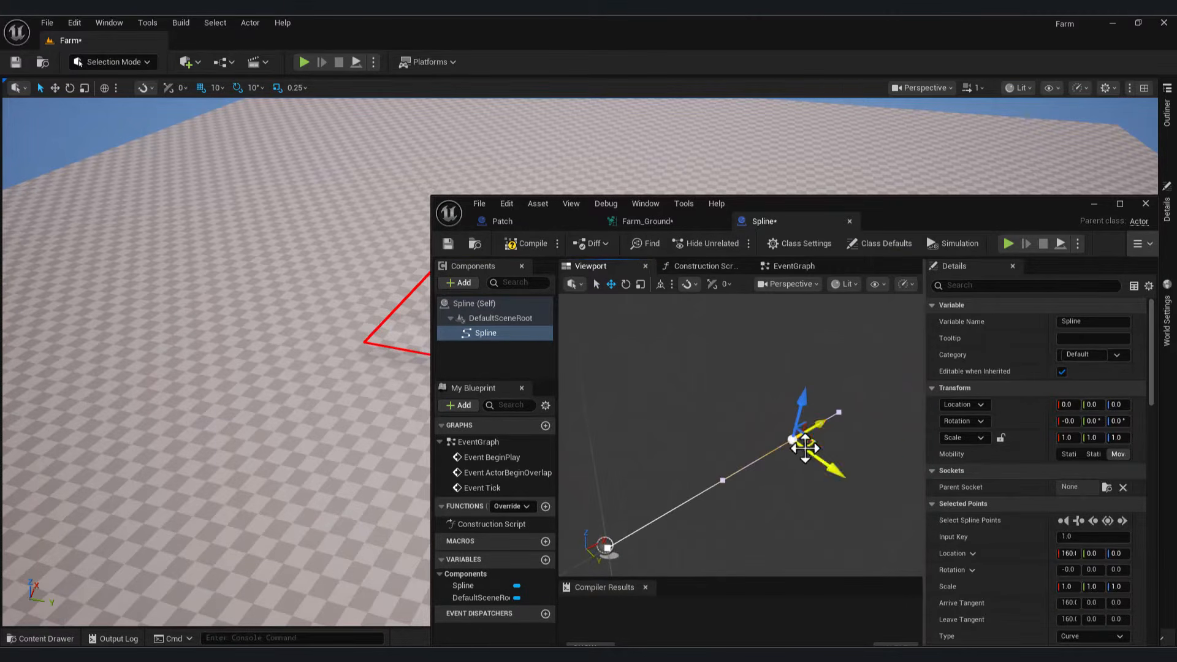
{"action": "left_click_drag", "start_coordinate": [804, 448], "coordinate": [891, 398]}
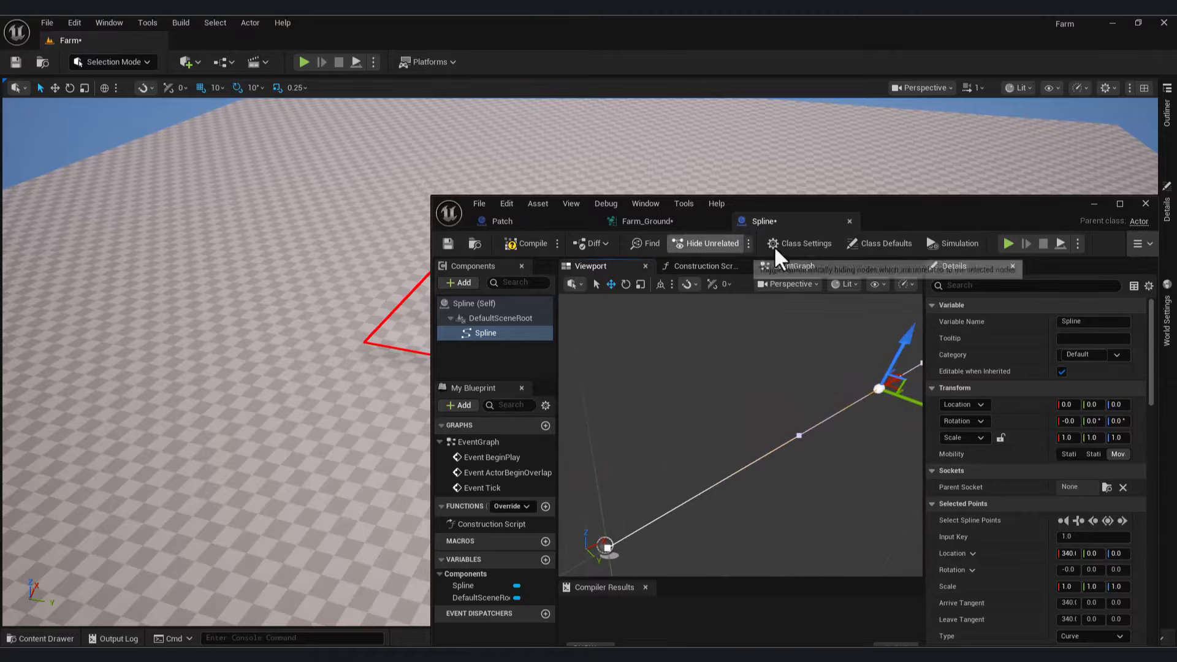
{"action": "left_click", "coordinate": [797, 243]}
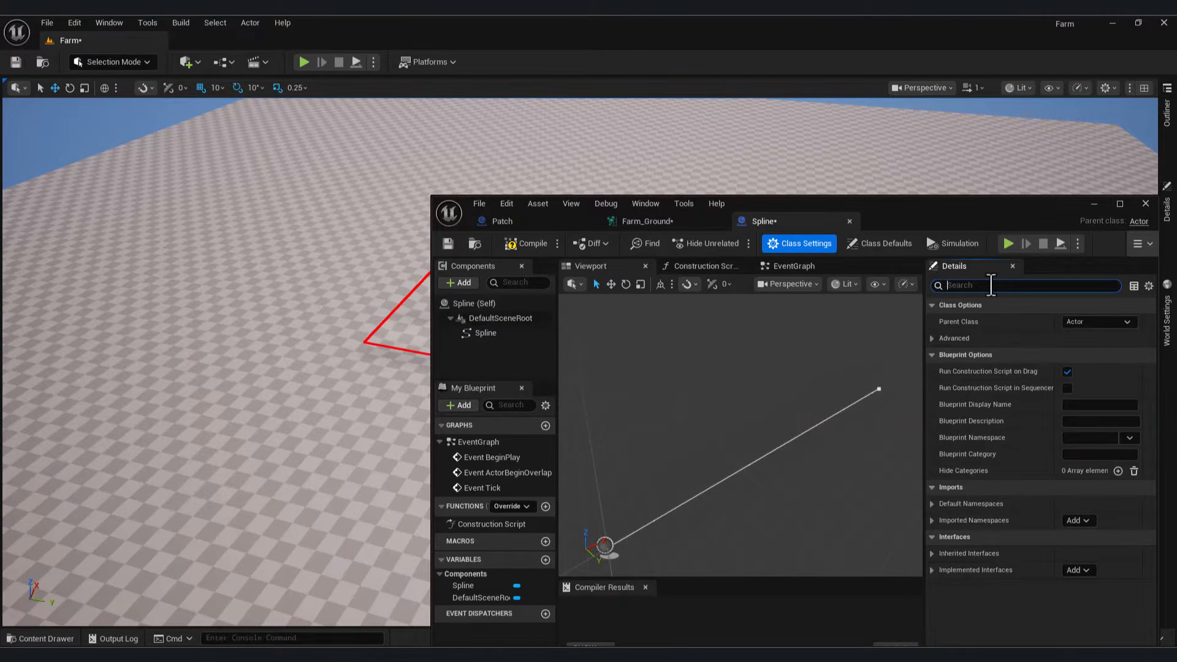
Step: Add the actor tag 'Spline' in Class Defaults, compile, and go back to Farm_Ground
{"action": "type", "text": "tag"}
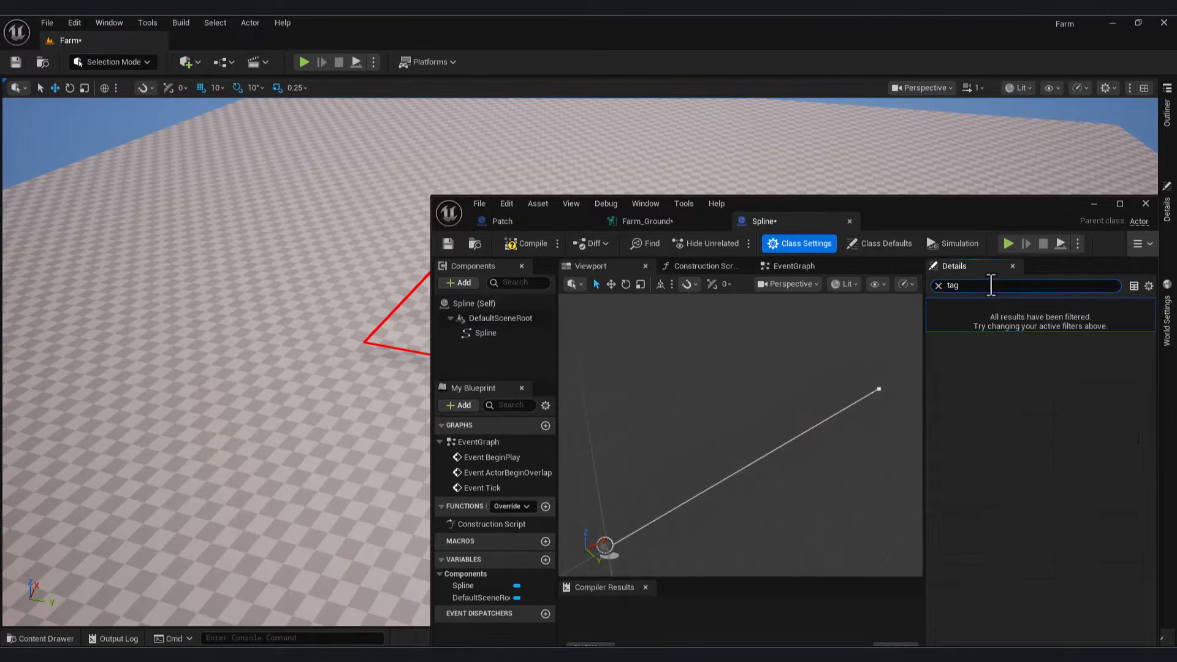
{"action": "left_click", "coordinate": [938, 286]}
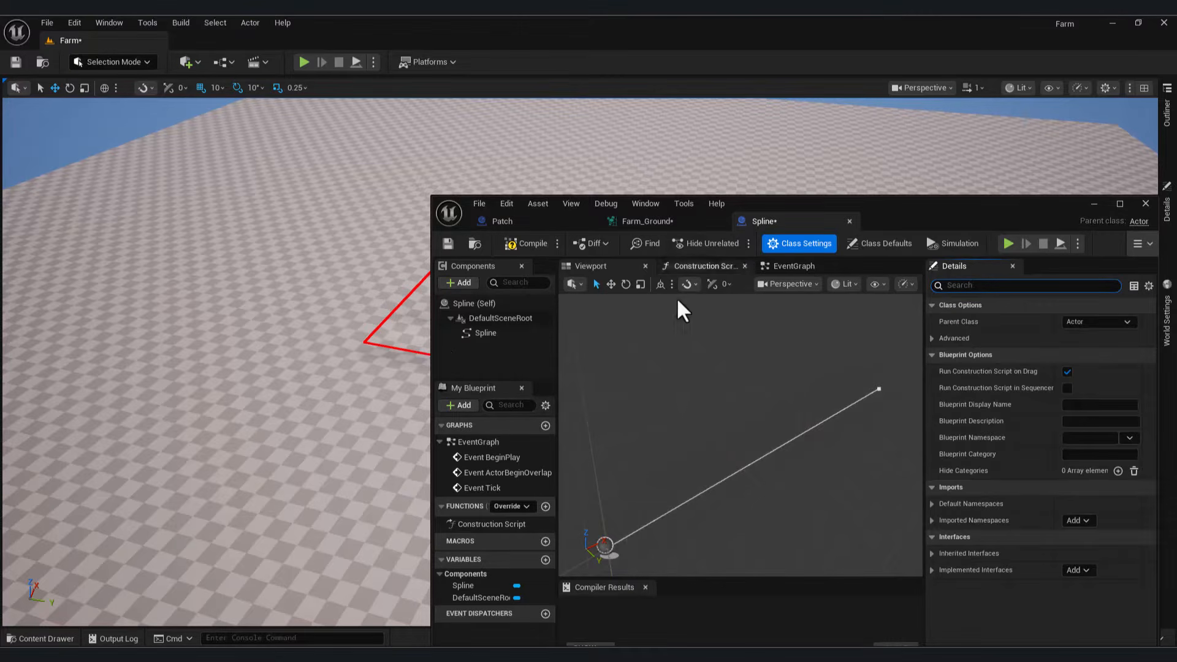
{"action": "left_click", "coordinate": [481, 305]}
{"action": "left_click", "coordinate": [782, 242]}
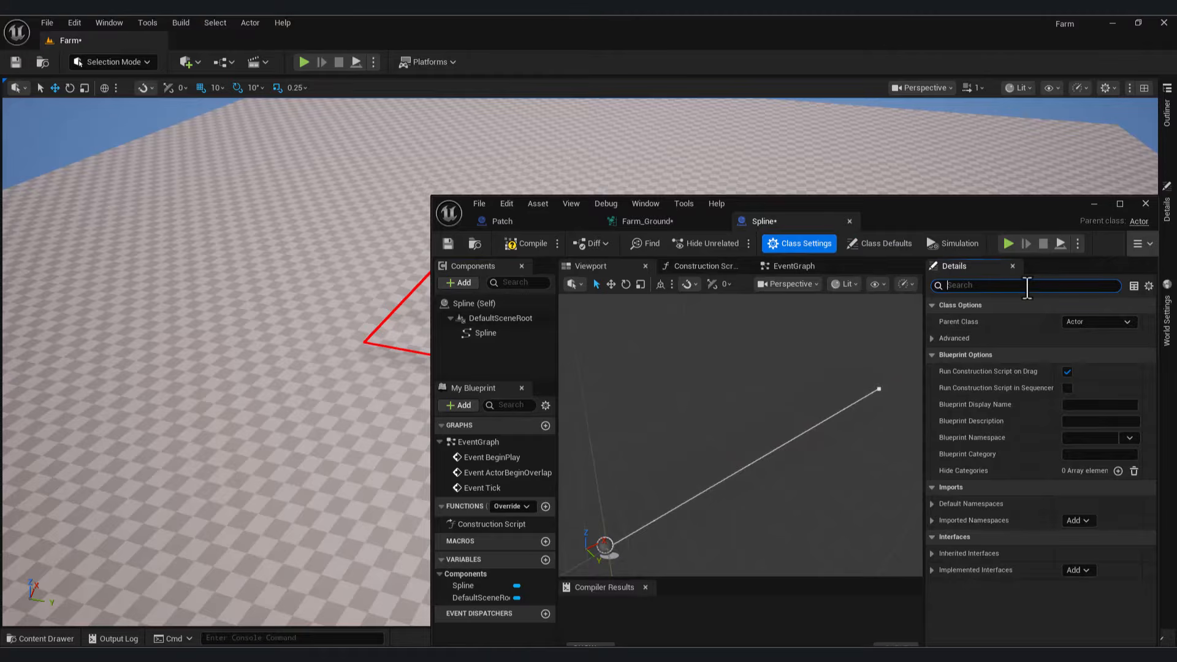
{"action": "left_click", "coordinate": [888, 243]}
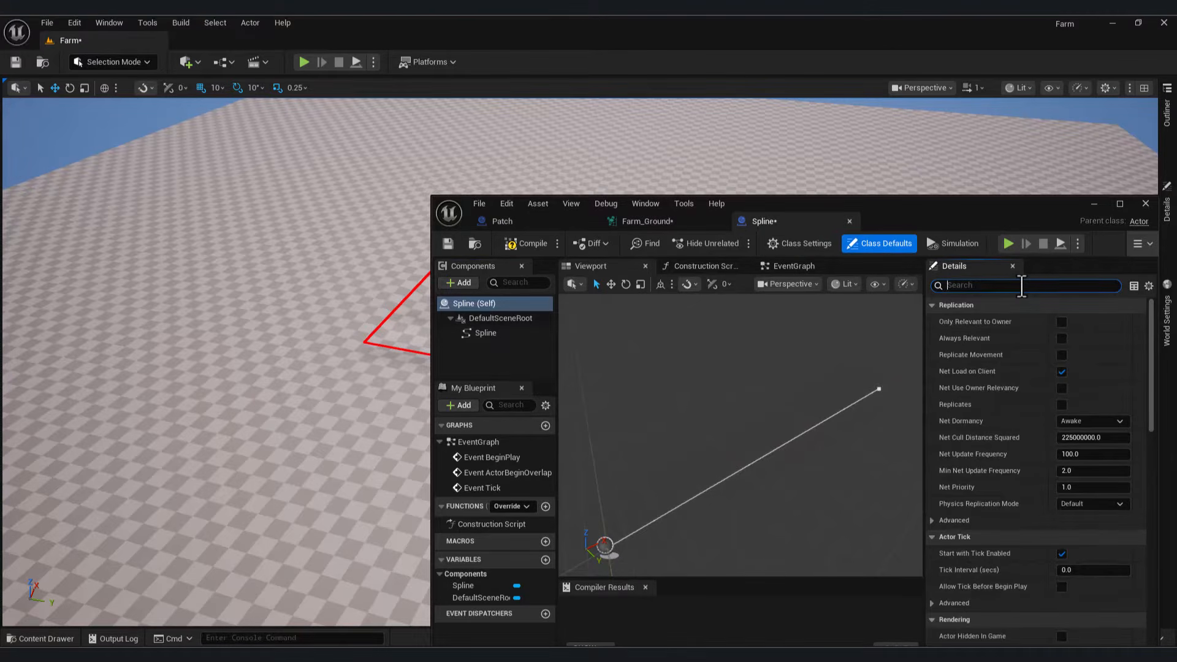
{"action": "left_click", "coordinate": [1021, 286]}
{"action": "type", "text": "tag"}
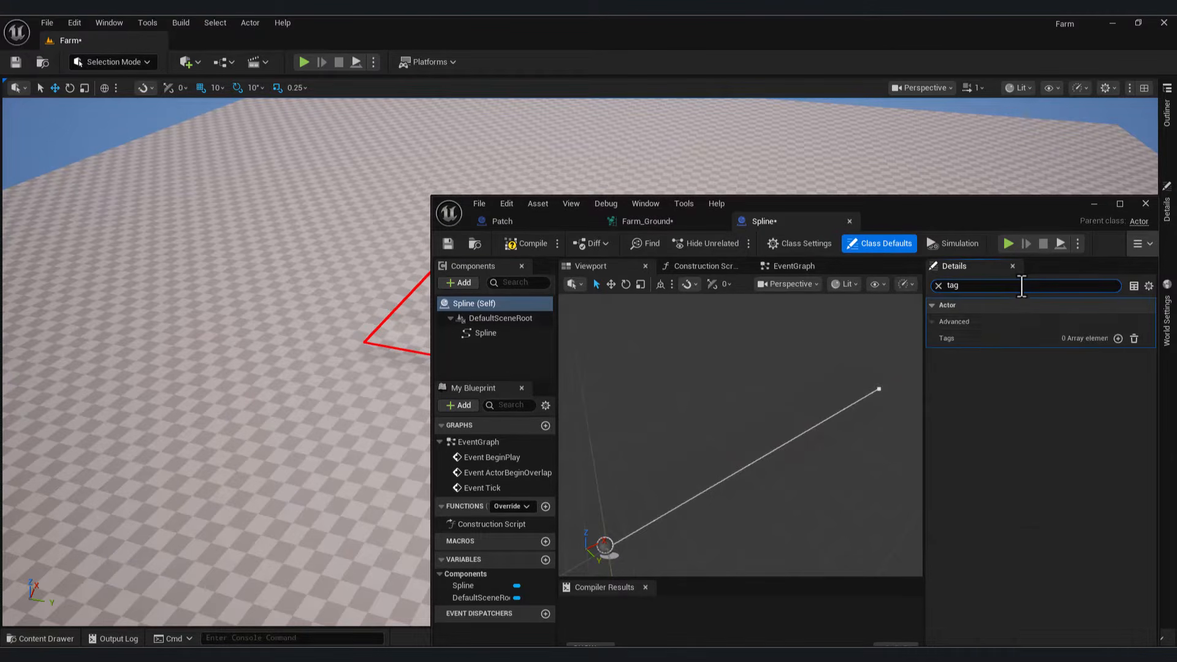
{"action": "left_click", "coordinate": [1116, 338]}
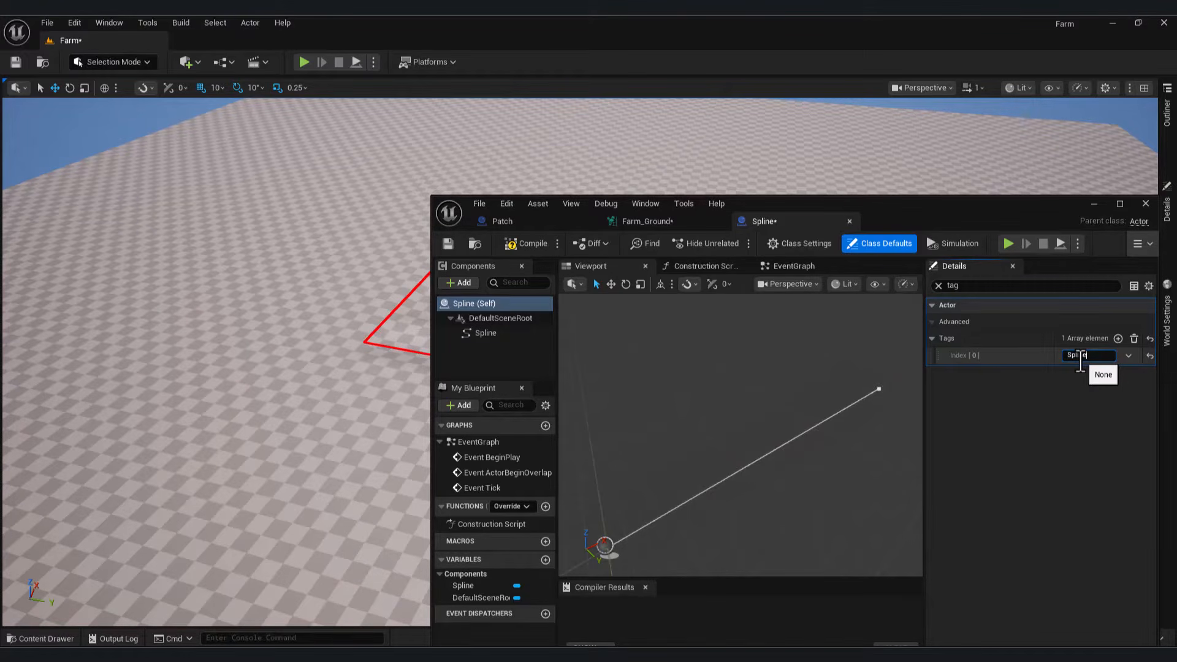
{"action": "left_click", "coordinate": [447, 244]}
{"action": "left_click", "coordinate": [650, 221]}
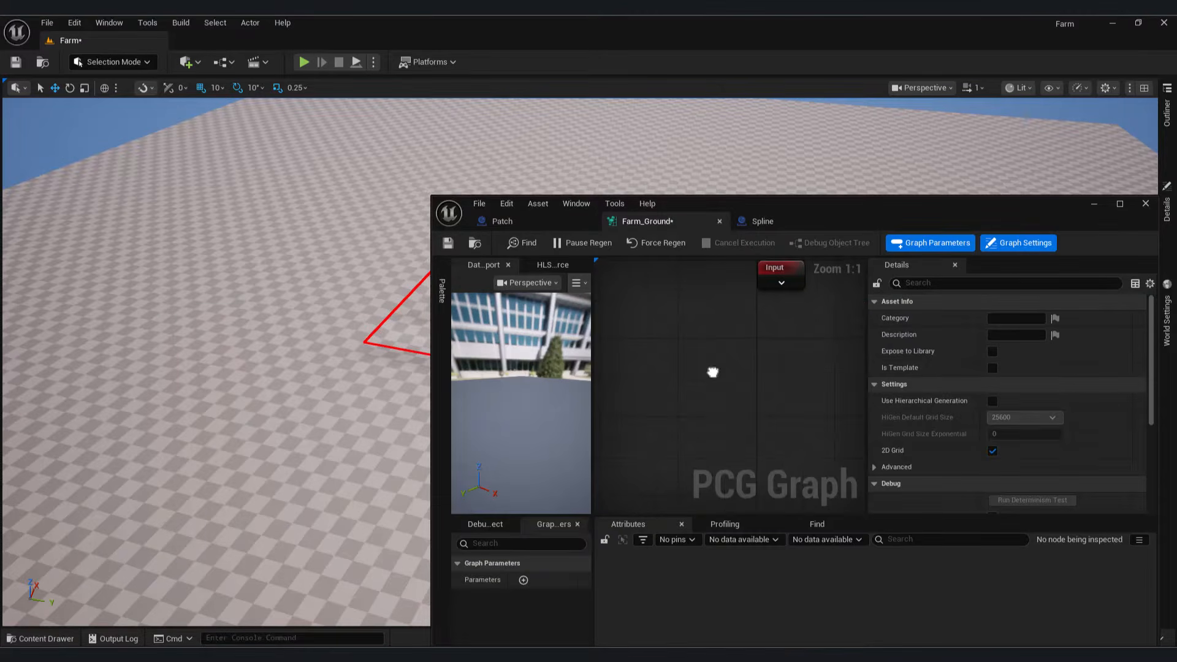
Step: Add a Get Water Spline Data node to the Farm_Ground graph
{"action": "right_click", "coordinate": [711, 370]}
{"action": "type", "text": "get sp"}
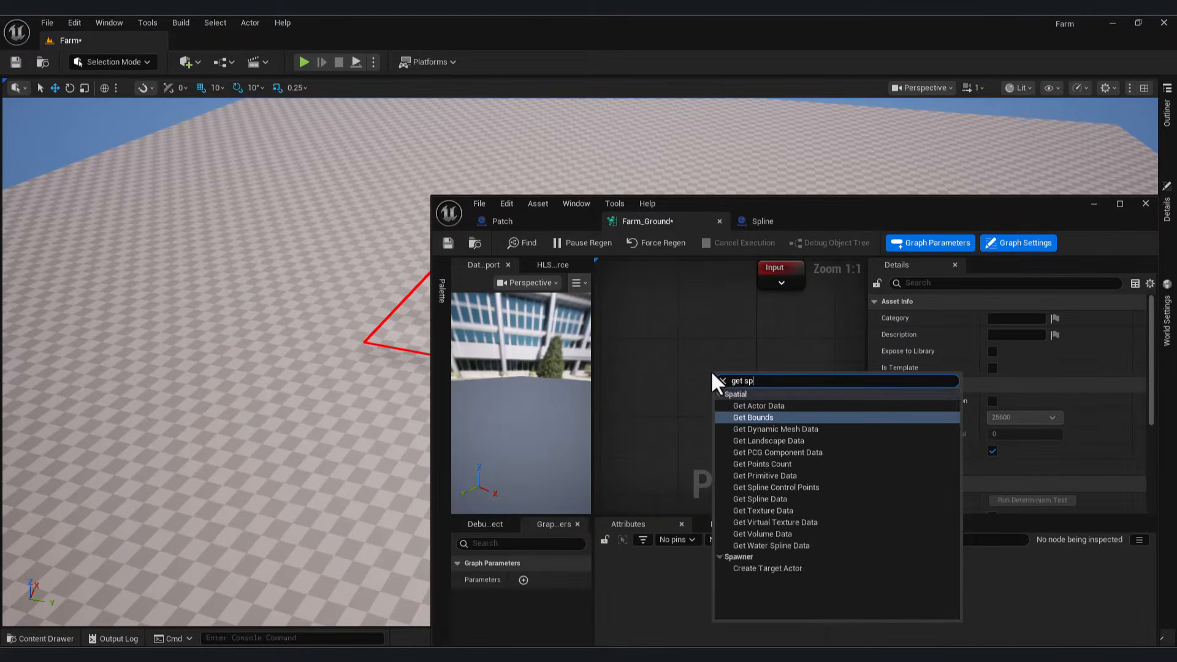
{"action": "type", "text": "line"}
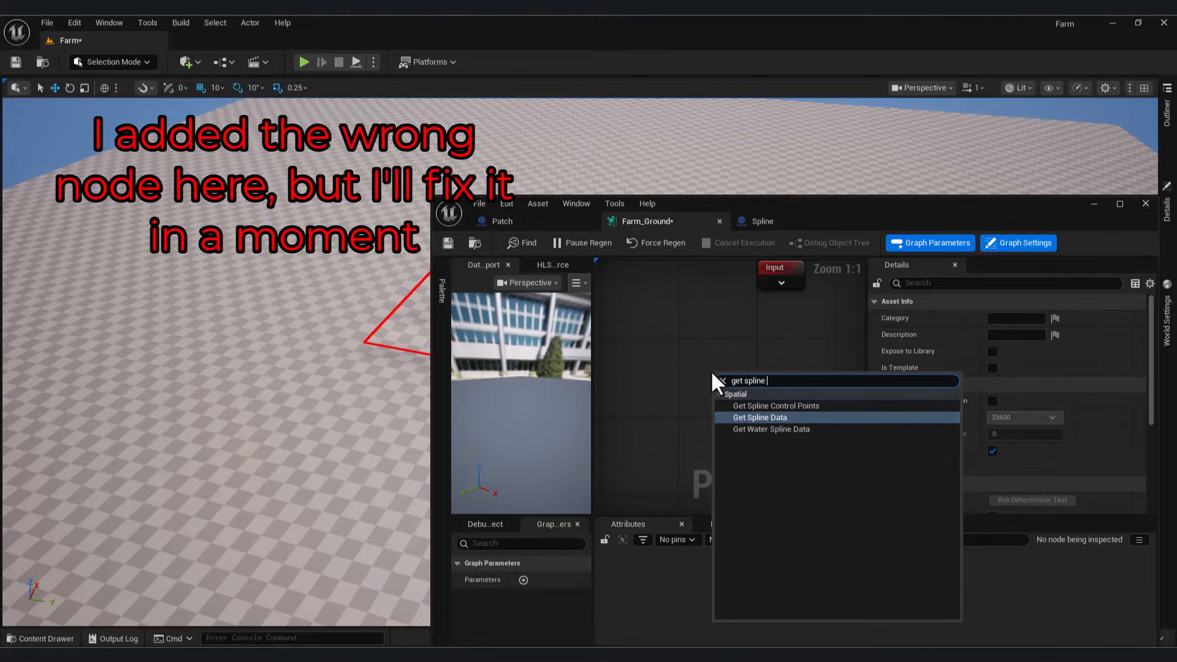
{"action": "left_click", "coordinate": [819, 430]}
{"action": "left_click_drag", "start_coordinate": [728, 394], "coordinate": [627, 364]}
{"action": "scroll", "coordinate": [744, 377], "scroll_direction": "down", "scroll_amount": 3}
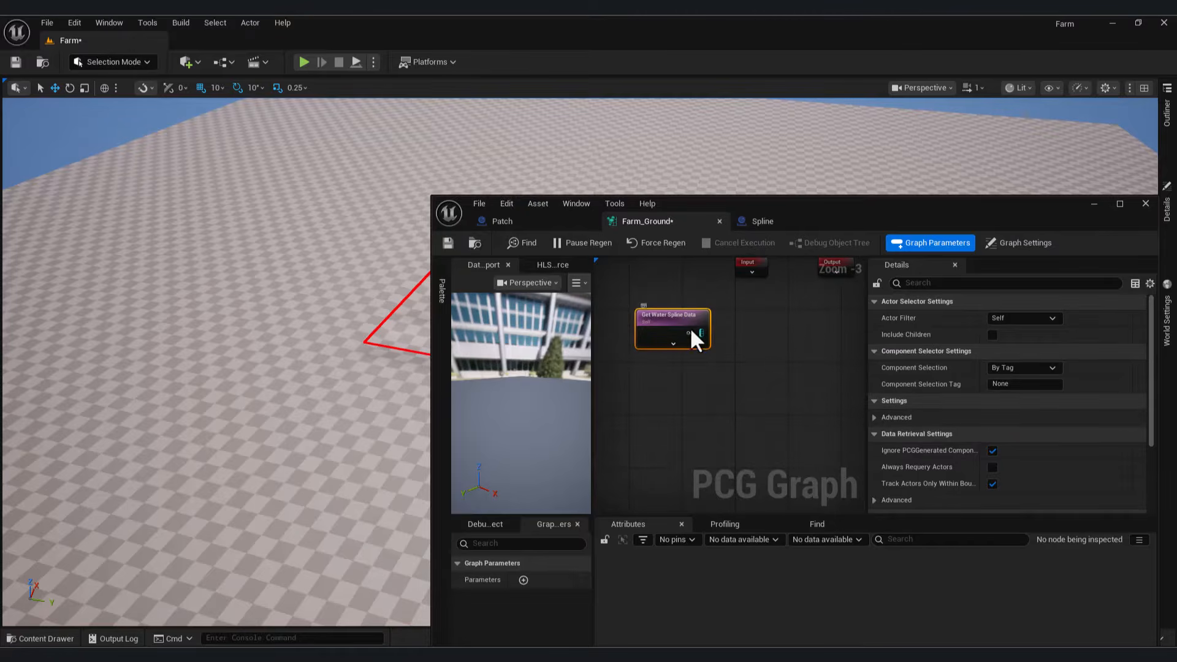
Step: Set the node's Actor Filter to All World Actors and Actor Selection Tag to Spline
{"action": "left_click", "coordinate": [1052, 318]}
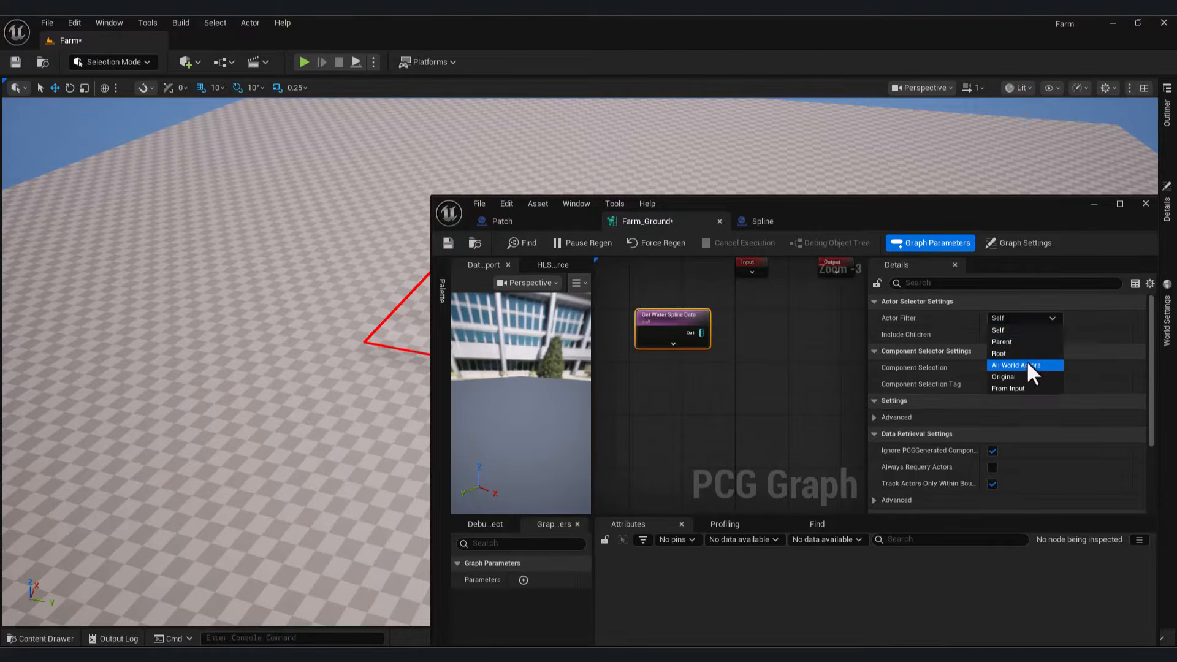
{"action": "left_click", "coordinate": [1026, 364]}
{"action": "left_click", "coordinate": [759, 221]}
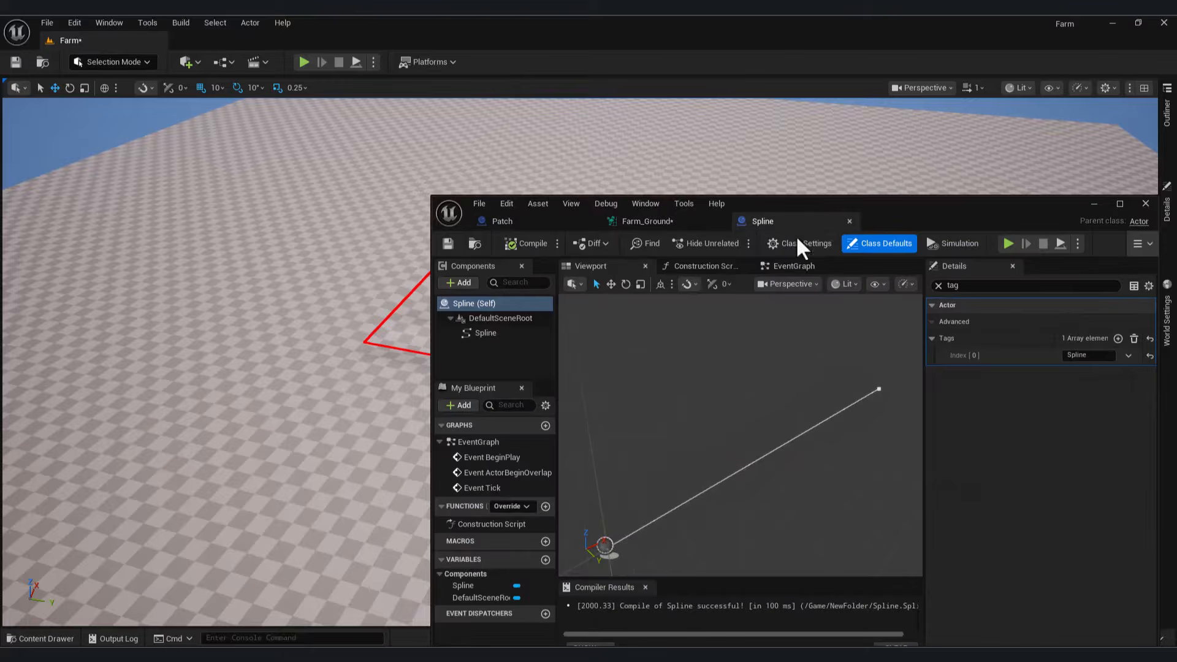
{"action": "double_click", "coordinate": [1085, 355]}
{"action": "key", "text": "ctrl+c"}
{"action": "left_click", "coordinate": [642, 221]}
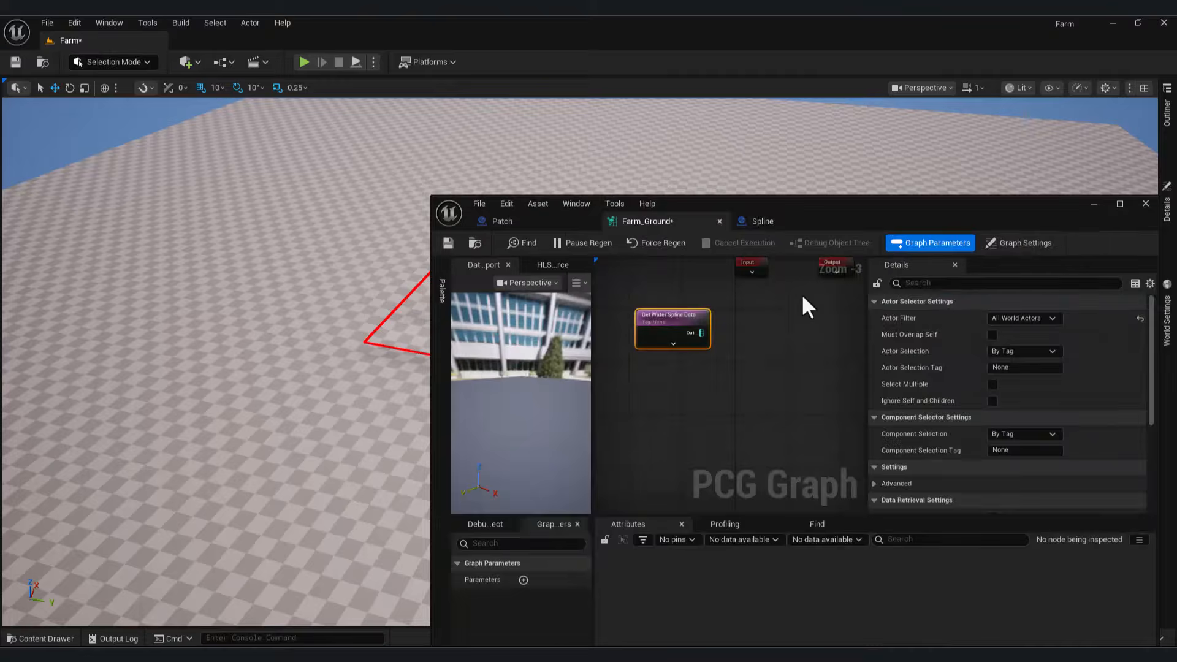
{"action": "left_click", "coordinate": [1021, 368]}
{"action": "key", "text": "ctrl+v"}
{"action": "left_click", "coordinate": [700, 365]}
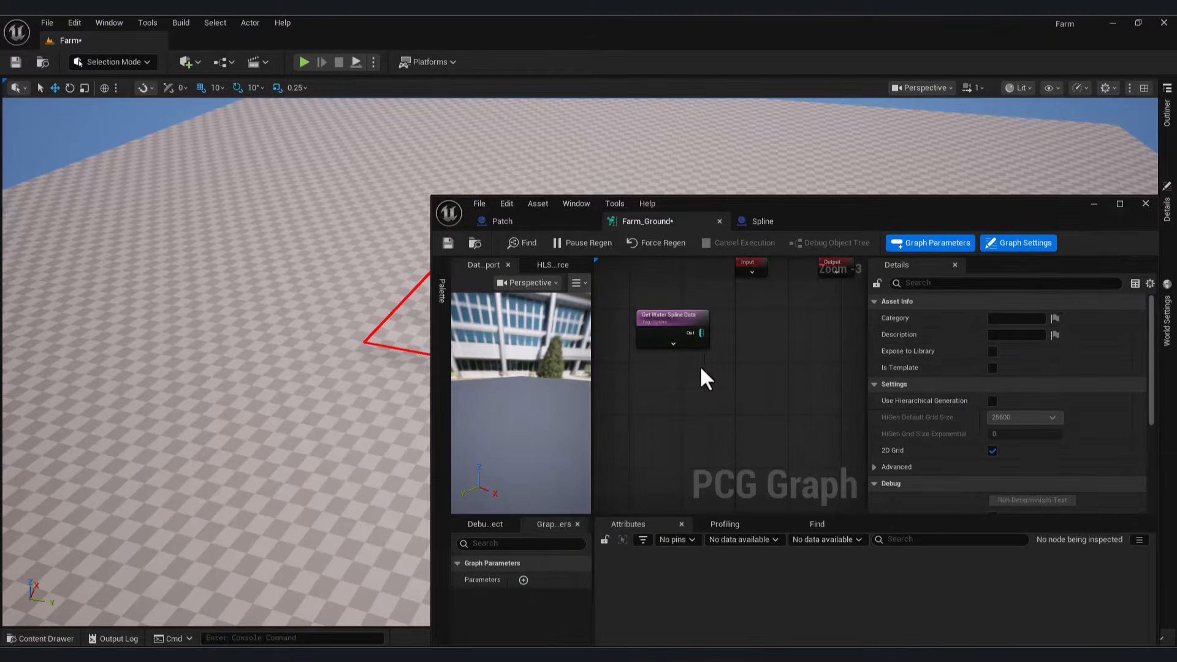
{"action": "left_click_drag", "start_coordinate": [701, 333], "coordinate": [792, 386]}
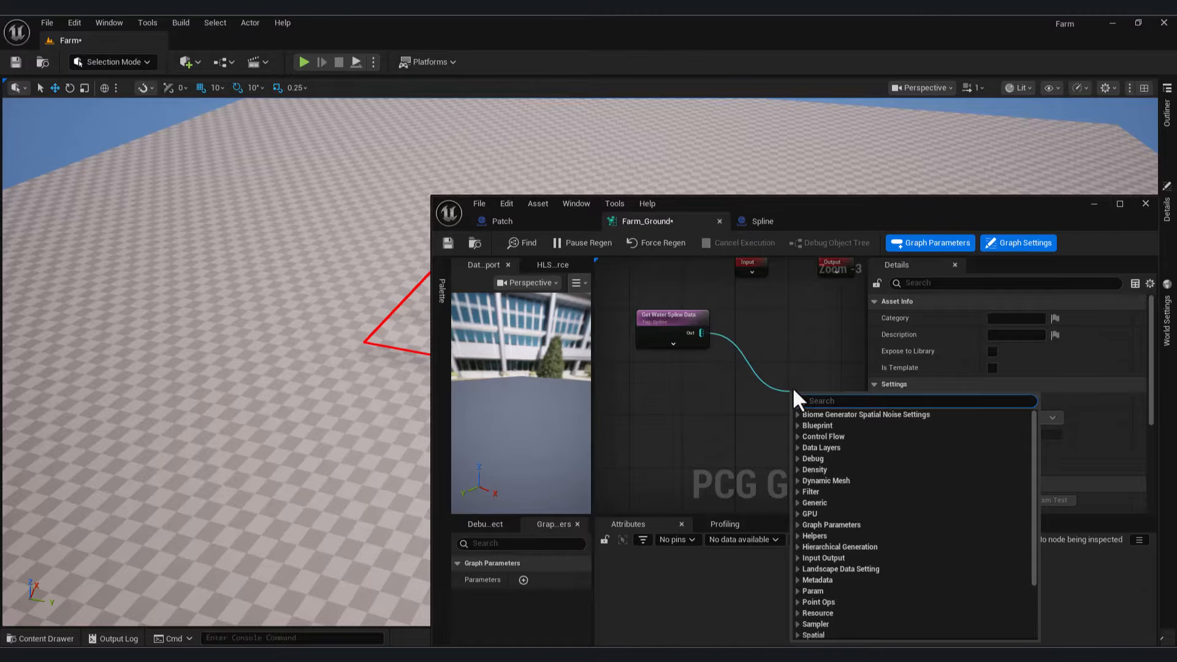
Step: Chain a Spline Sampler and then a Static Mesh Spawner after the spline data node
{"action": "type", "text": "spl"}
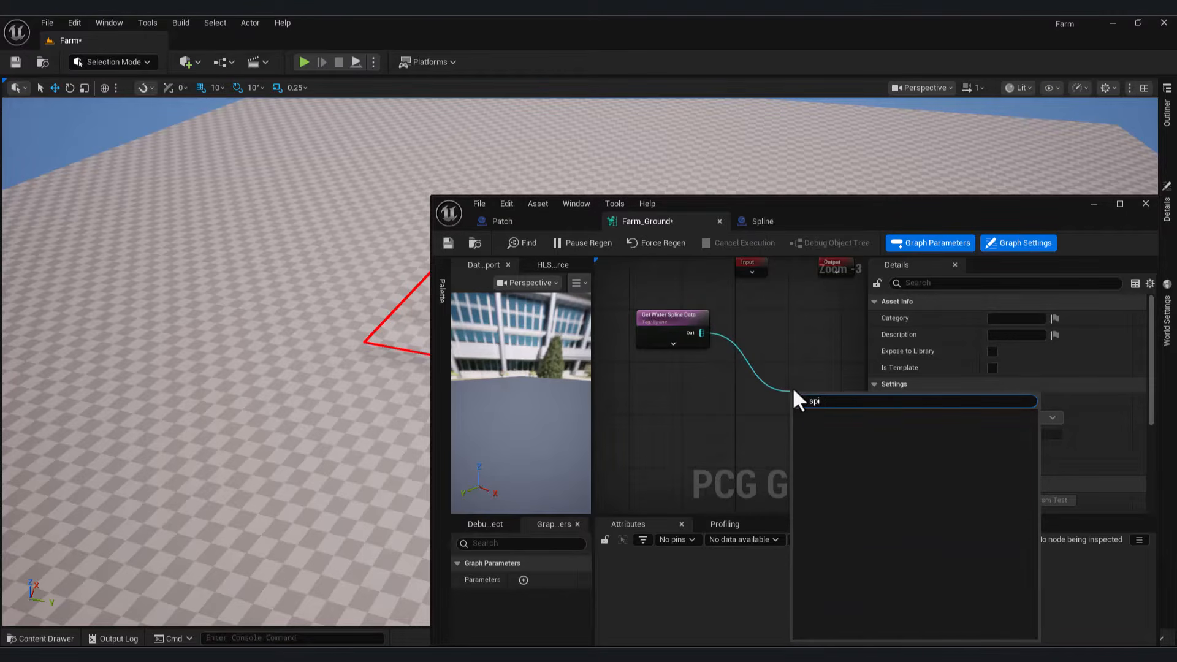
{"action": "key", "text": "BackSpace"}
{"action": "key", "text": "BackSpace"}
{"action": "key", "text": "BackSpace"}
{"action": "type", "text": "line"}
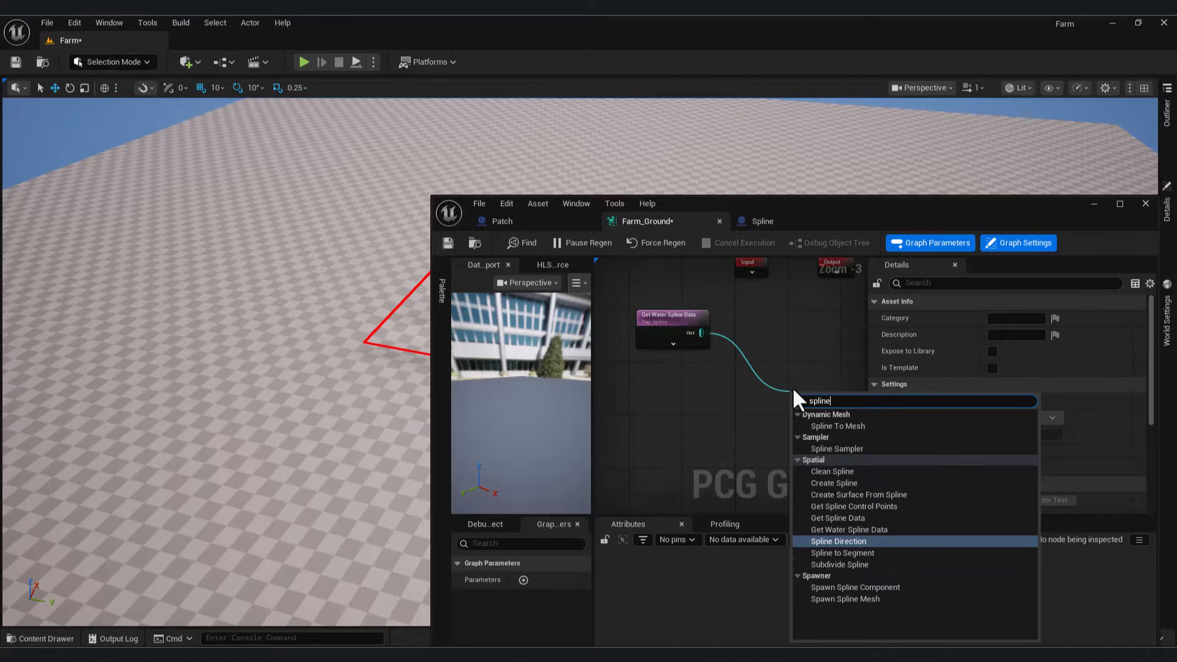
{"action": "left_click", "coordinate": [837, 448]}
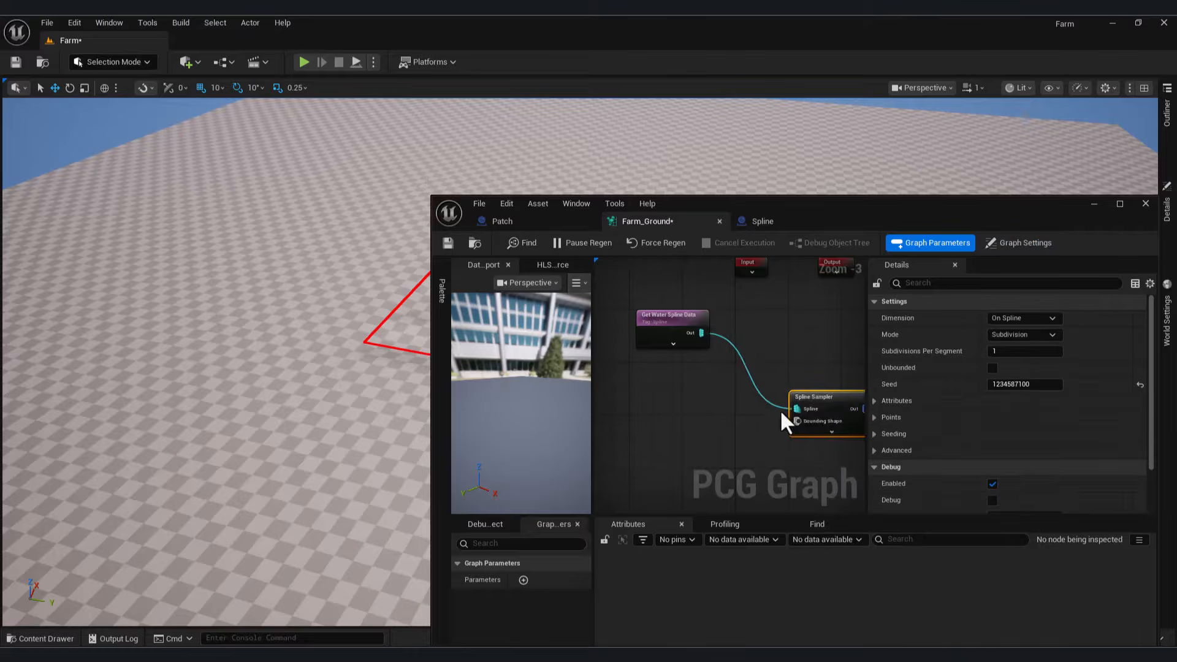
{"action": "right_click_drag", "start_coordinate": [745, 415], "coordinate": [610, 367]}
{"action": "left_click_drag", "start_coordinate": [725, 360], "coordinate": [800, 354]}
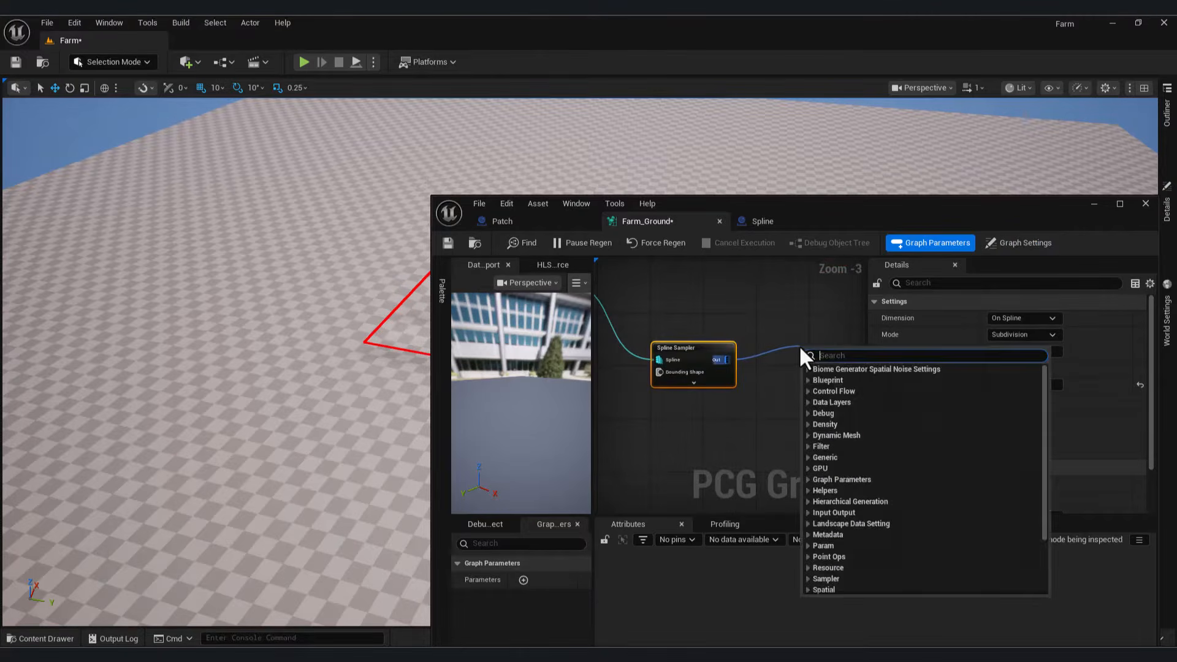
{"action": "type", "text": "stat"}
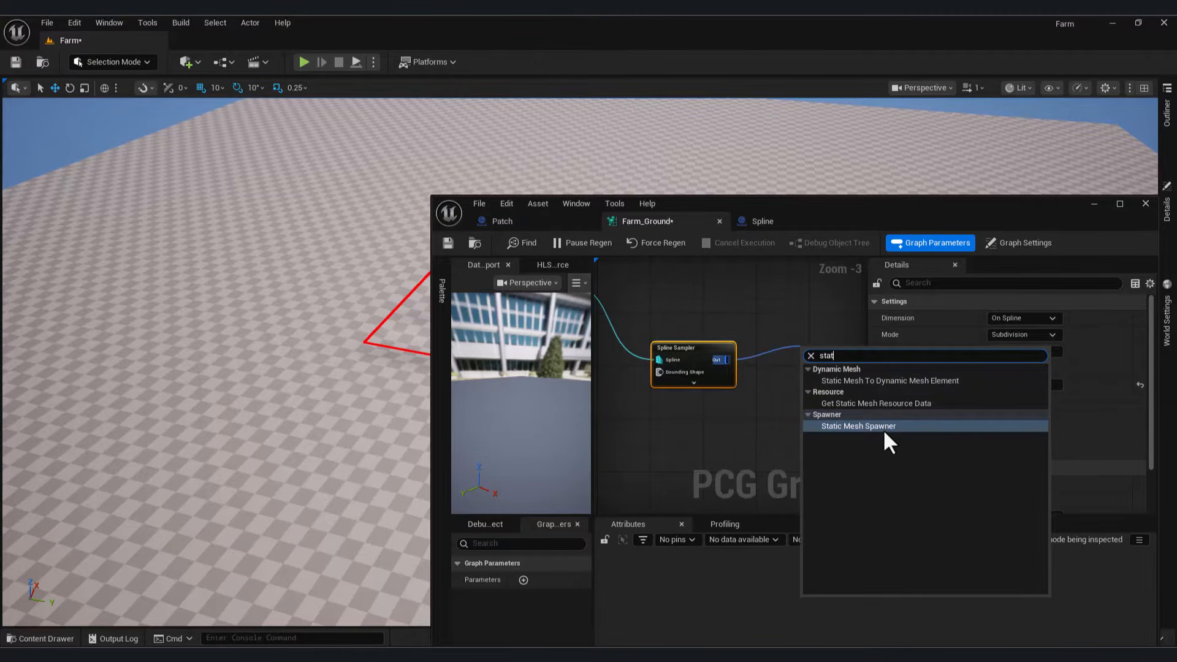
{"action": "left_click", "coordinate": [884, 427]}
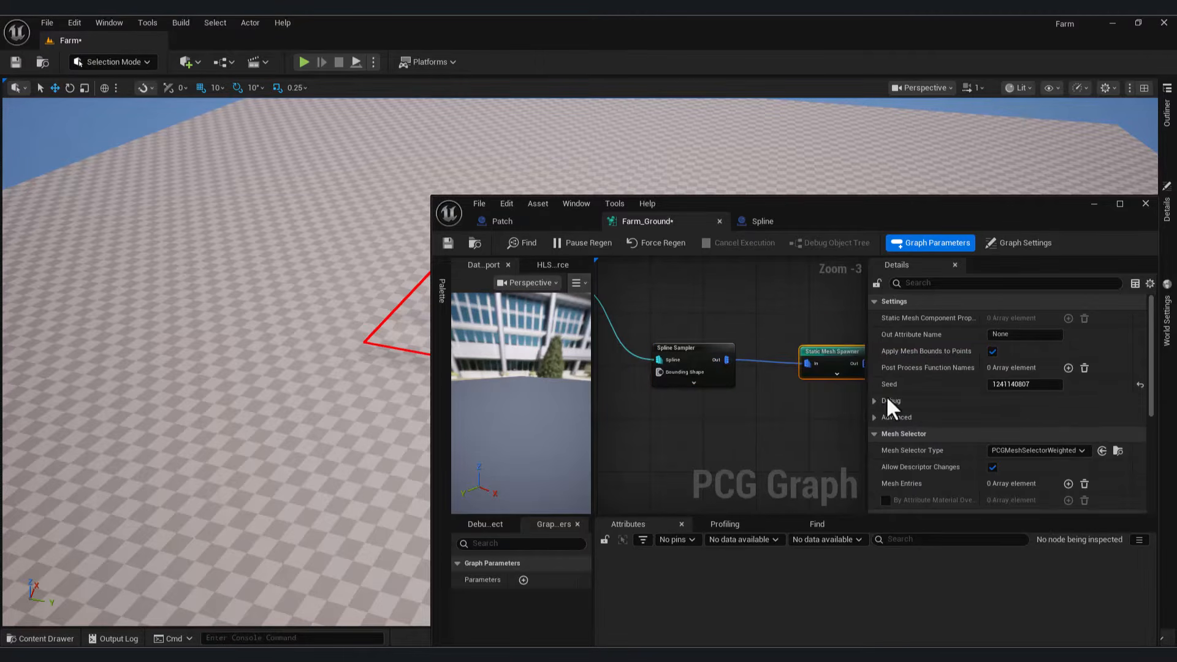
Step: Add a mesh entry to the spawner using ArcadeEditorSphere as its static mesh
{"action": "scroll", "coordinate": [1065, 423], "scroll_direction": "down", "scroll_amount": 2}
{"action": "left_click", "coordinate": [1068, 445]}
{"action": "scroll", "coordinate": [1061, 436], "scroll_direction": "down", "scroll_amount": 2}
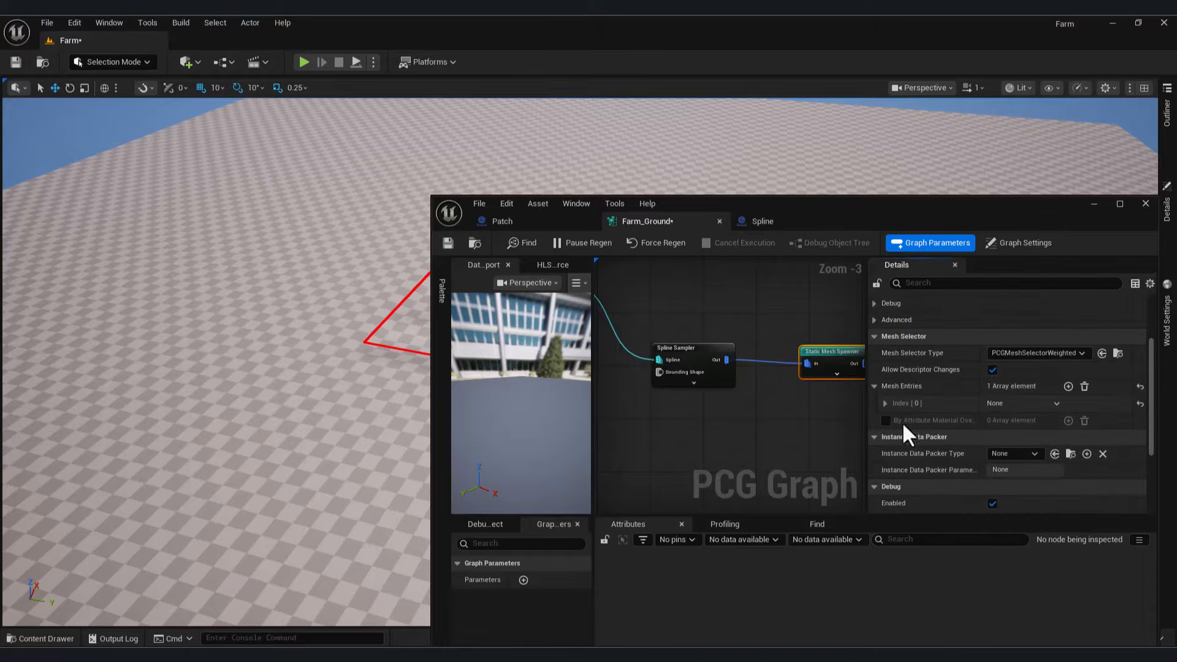
{"action": "left_click", "coordinate": [885, 403]}
{"action": "scroll", "coordinate": [1082, 445], "scroll_direction": "down", "scroll_amount": 2}
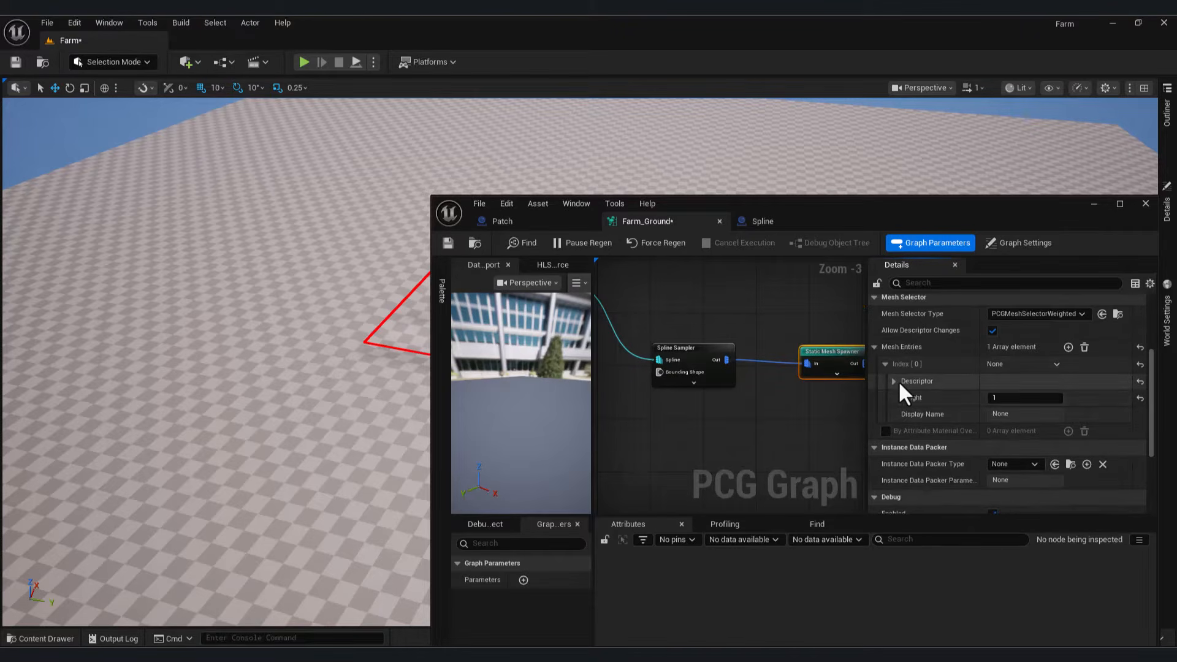
{"action": "left_click", "coordinate": [895, 381]}
{"action": "left_click", "coordinate": [1064, 449]}
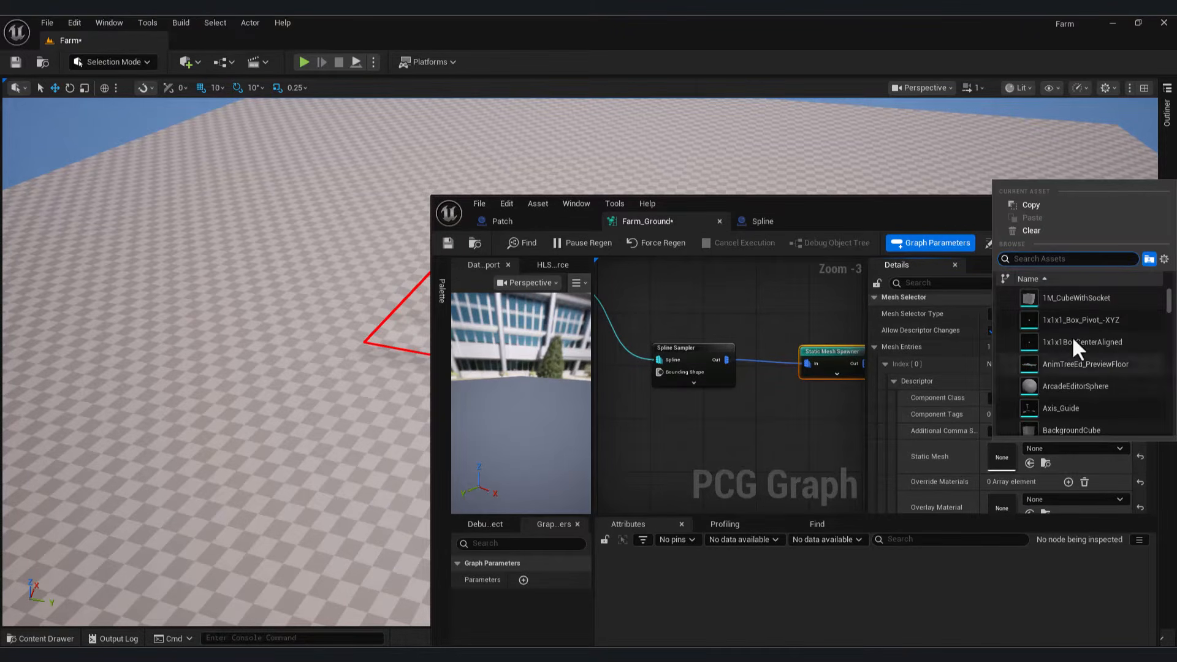
{"action": "left_click", "coordinate": [1055, 385]}
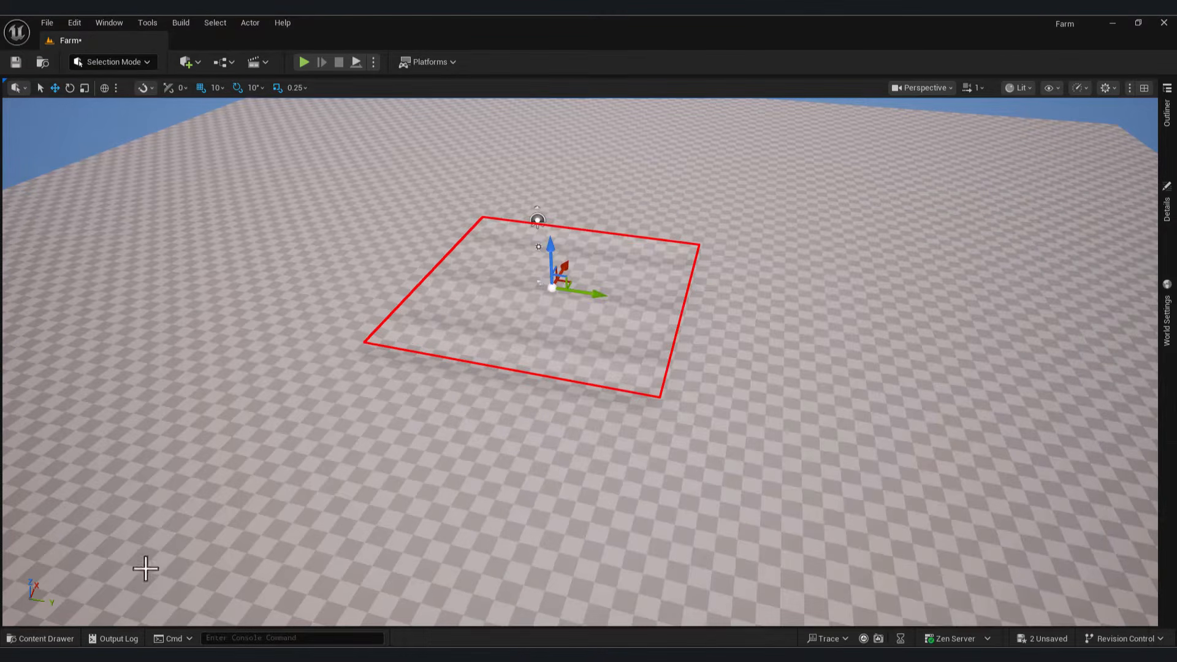
Step: Place the Farm_Ground PCG volume in the level and scale it to 50, 50, 20
{"action": "left_click", "coordinate": [40, 639]}
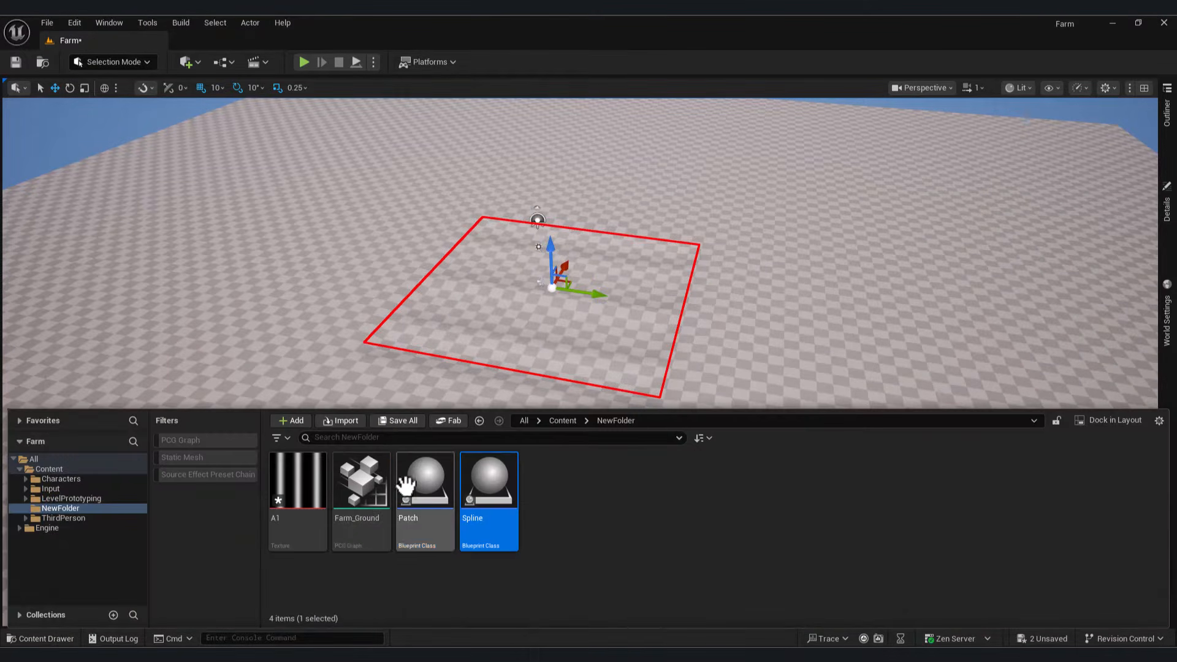
{"action": "left_click_drag", "start_coordinate": [359, 484], "coordinate": [526, 360]}
{"action": "key", "text": "f"}
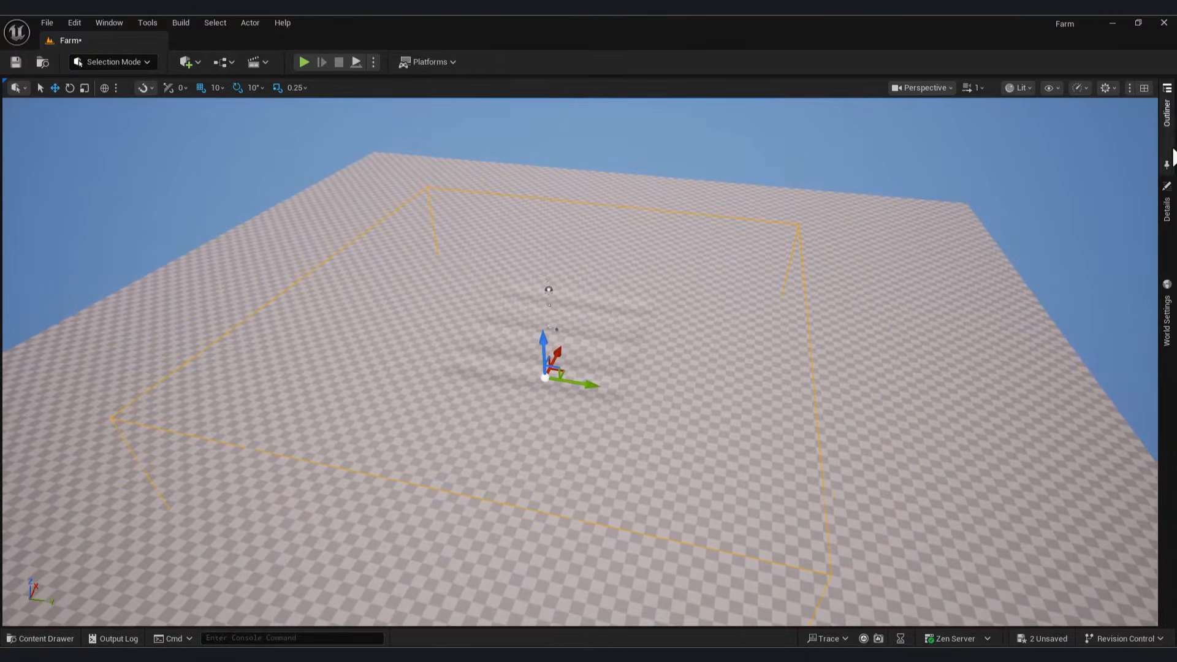
{"action": "left_click", "coordinate": [1168, 132]}
{"action": "left_click", "coordinate": [1166, 208]}
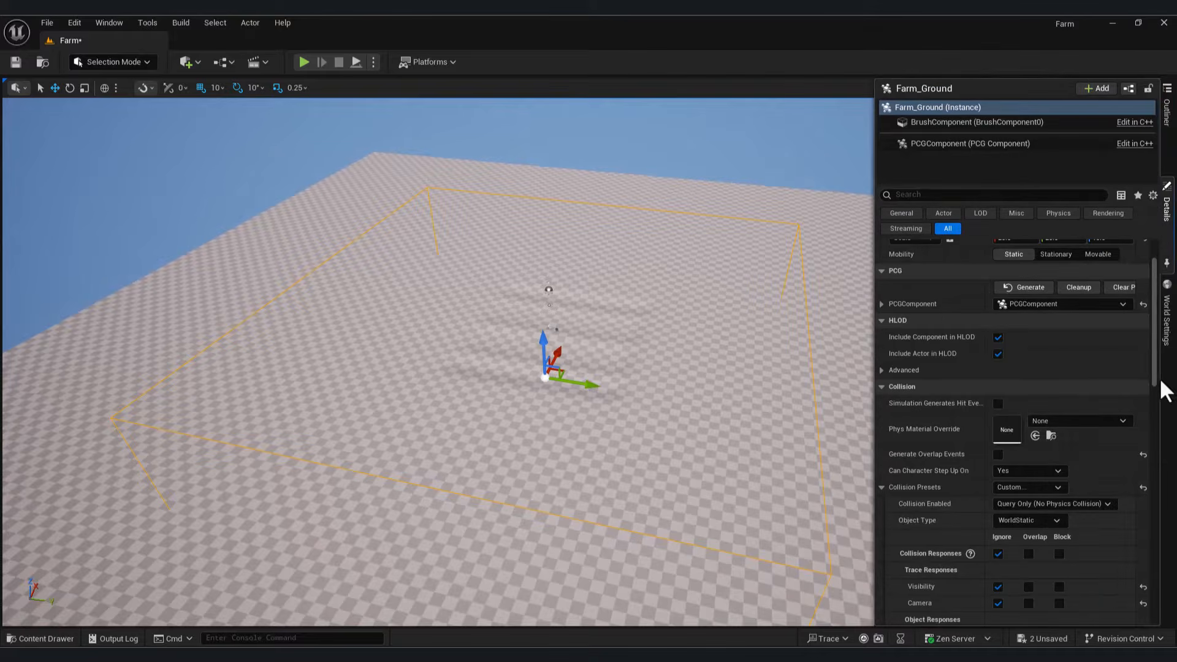
{"action": "scroll", "coordinate": [1127, 325], "scroll_direction": "up", "scroll_amount": 2}
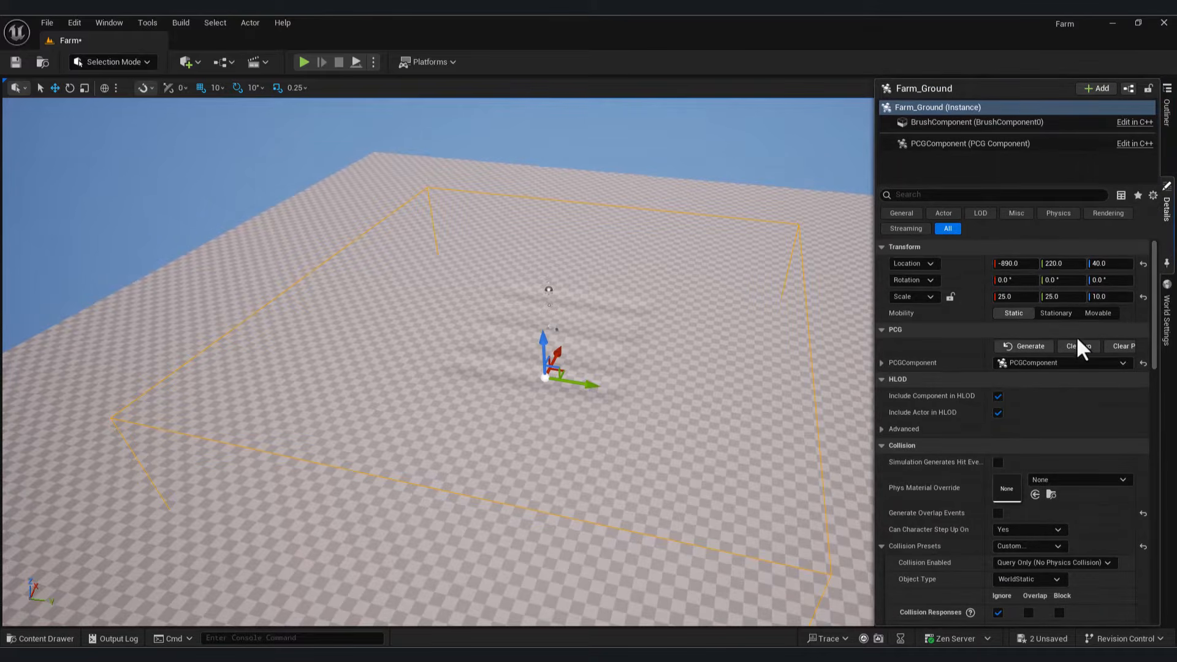
{"action": "left_click", "coordinate": [949, 296]}
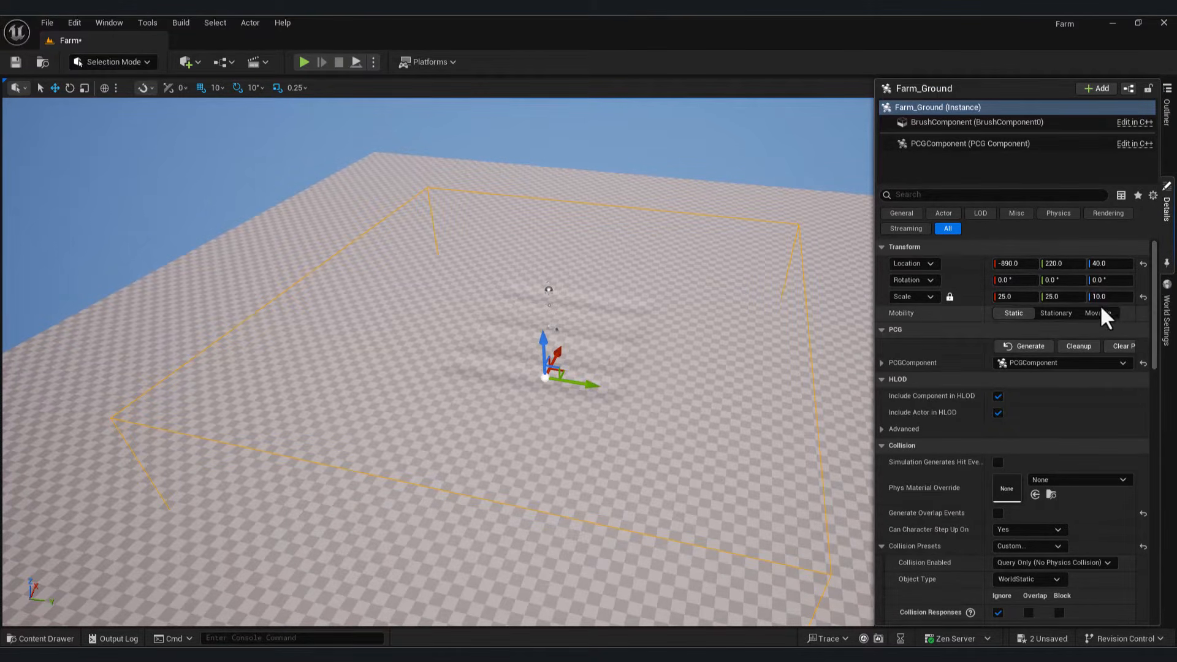
{"action": "left_click", "coordinate": [1058, 297]}
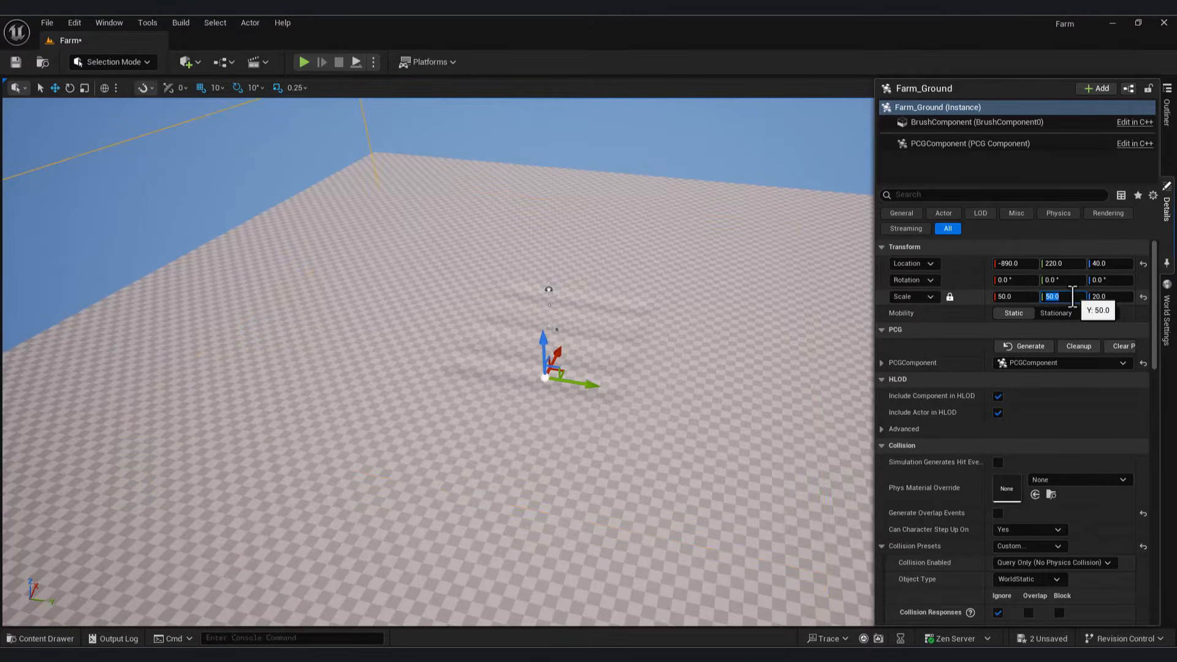
{"action": "right_click_drag", "start_coordinate": [613, 367], "coordinate": [552, 368]}
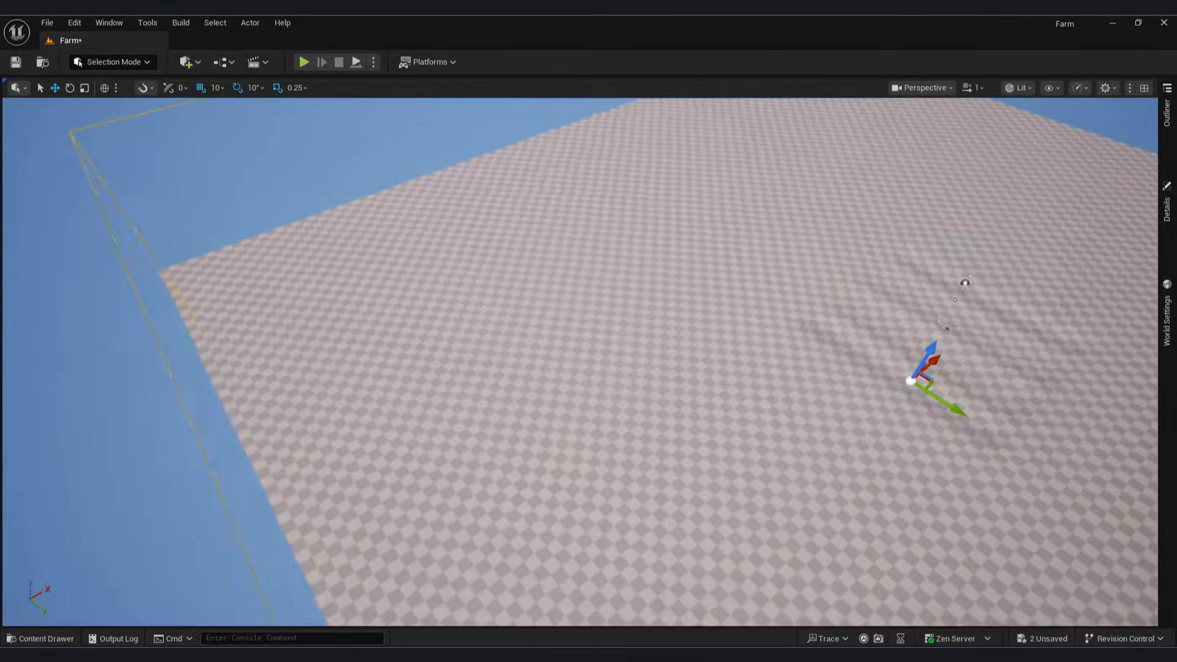
{"action": "right_click_drag", "start_coordinate": [245, 386], "coordinate": [284, 387]}
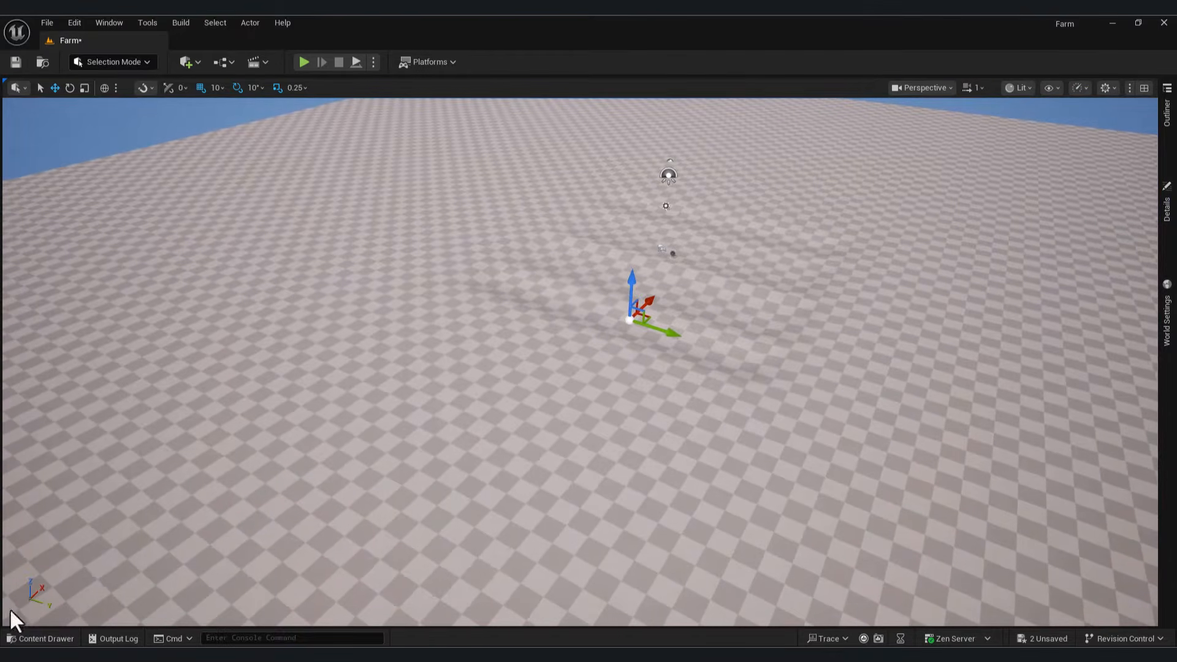
Step: Place a Spline actor in the level and stretch it by dragging its end point
{"action": "left_click", "coordinate": [38, 639]}
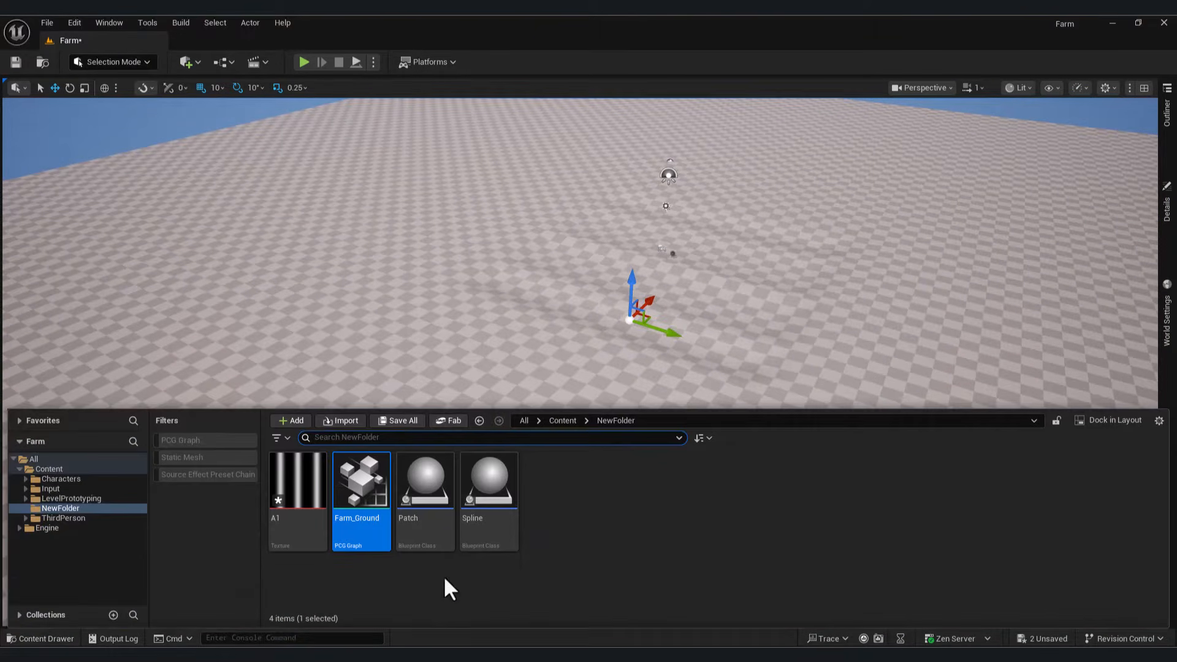
{"action": "left_click_drag", "start_coordinate": [473, 508], "coordinate": [405, 384]}
{"action": "right_click_drag", "start_coordinate": [468, 439], "coordinate": [423, 439]}
{"action": "left_click", "coordinate": [602, 335]}
{"action": "left_click_drag", "start_coordinate": [625, 354], "coordinate": [797, 498]}
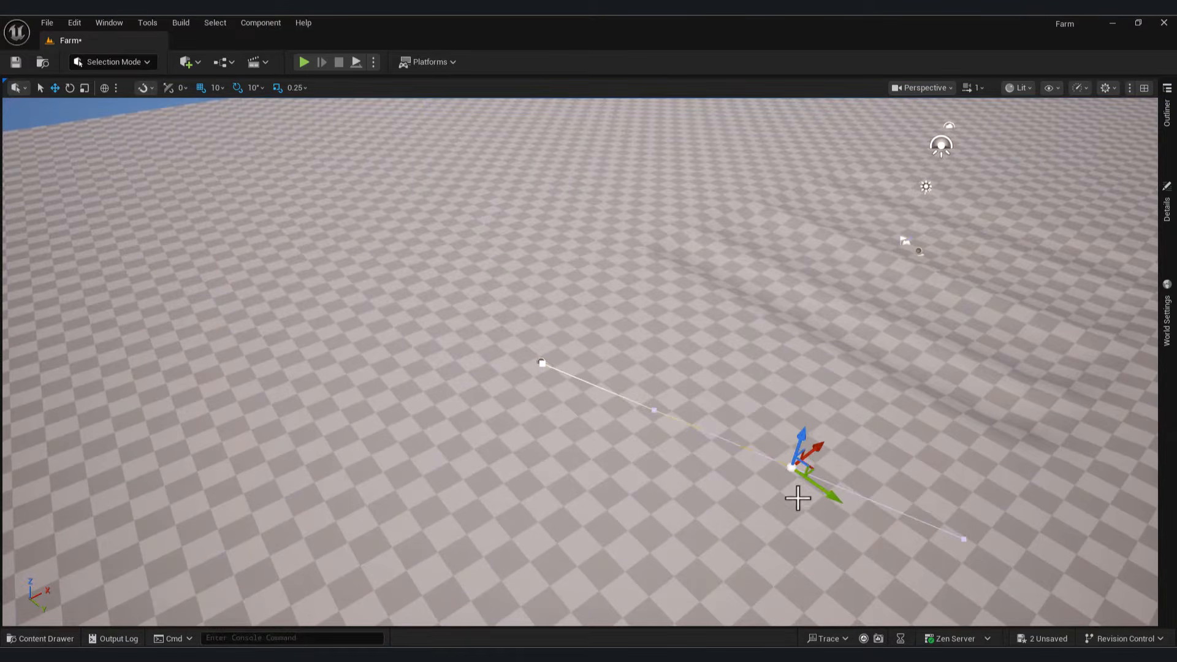
{"action": "right_click_drag", "start_coordinate": [797, 498], "coordinate": [441, 267]}
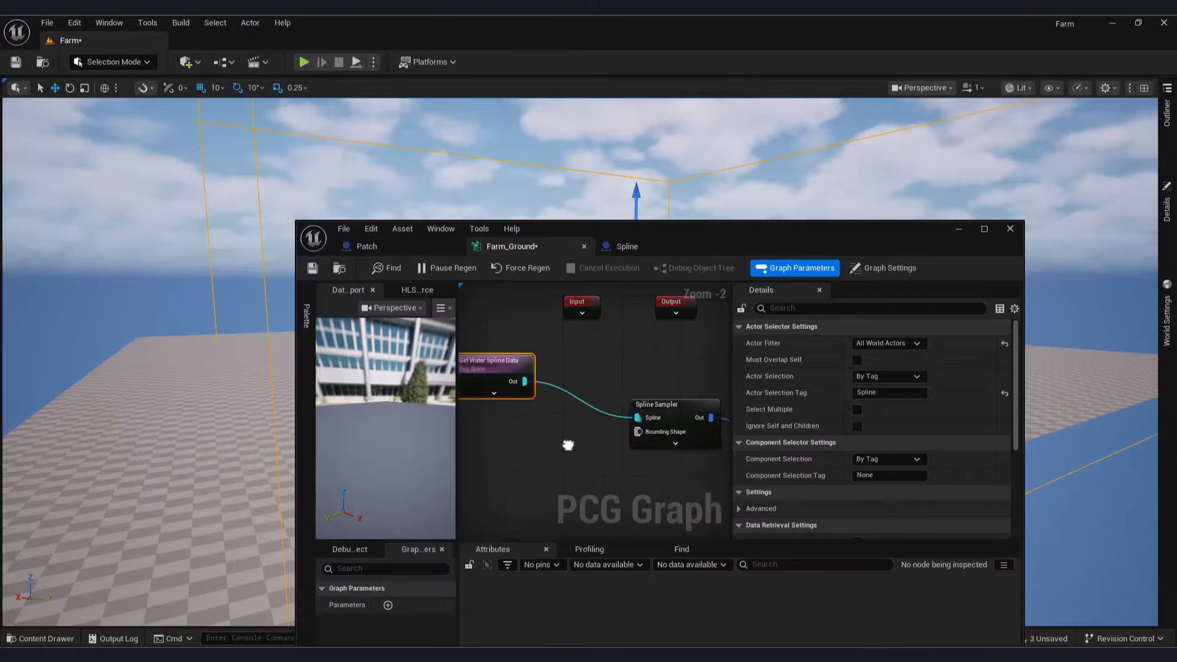
Step: Swap the Get Water Spline Data node for a Get Spline Data node feeding the Spline Sampler
{"action": "right_click_drag", "start_coordinate": [567, 445], "coordinate": [550, 449]}
{"action": "left_click_drag", "start_coordinate": [519, 366], "coordinate": [533, 373]}
{"action": "key", "text": "Delete"}
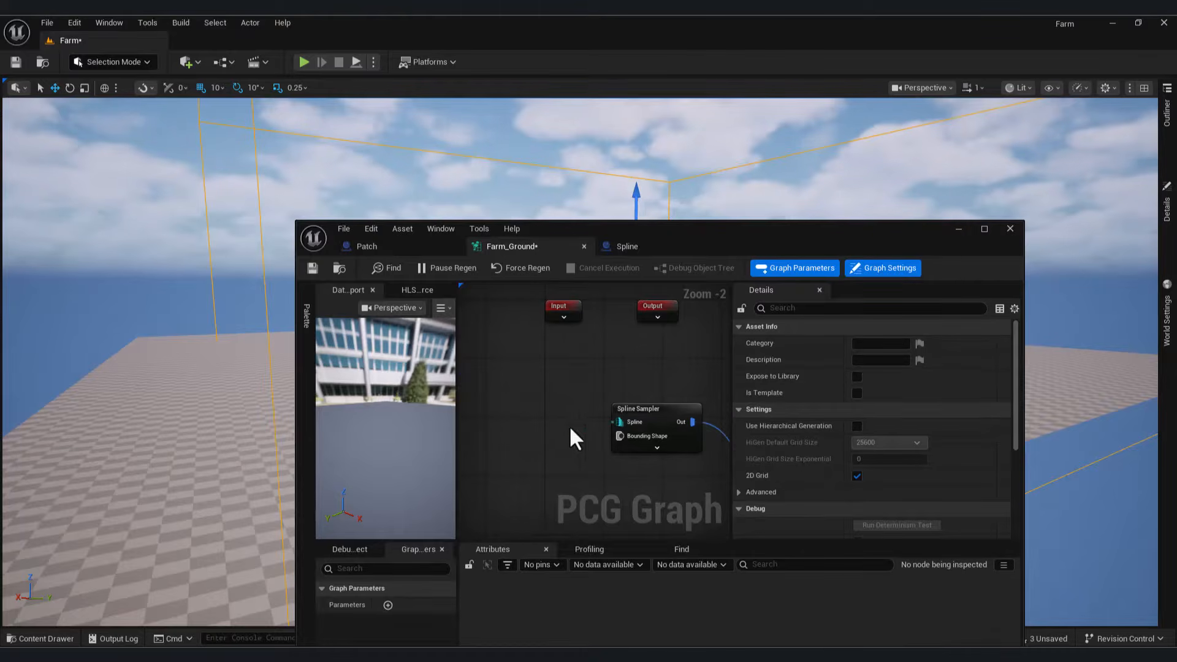
{"action": "left_click_drag", "start_coordinate": [613, 422], "coordinate": [546, 410]}
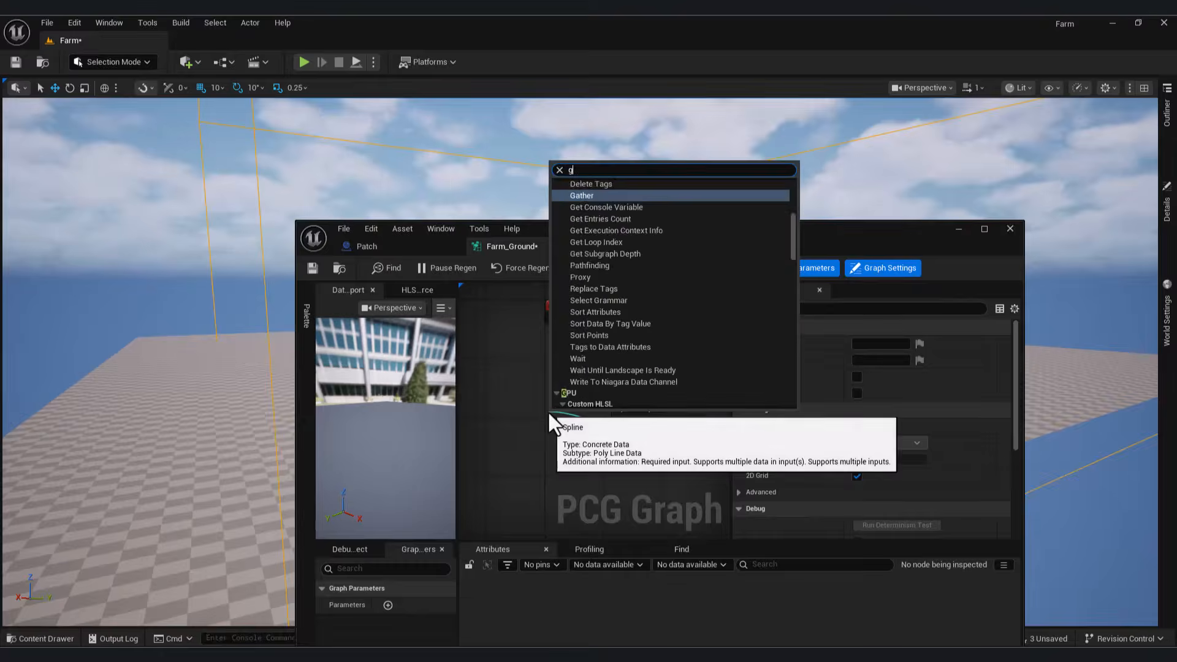
{"action": "type", "text": "get spli"}
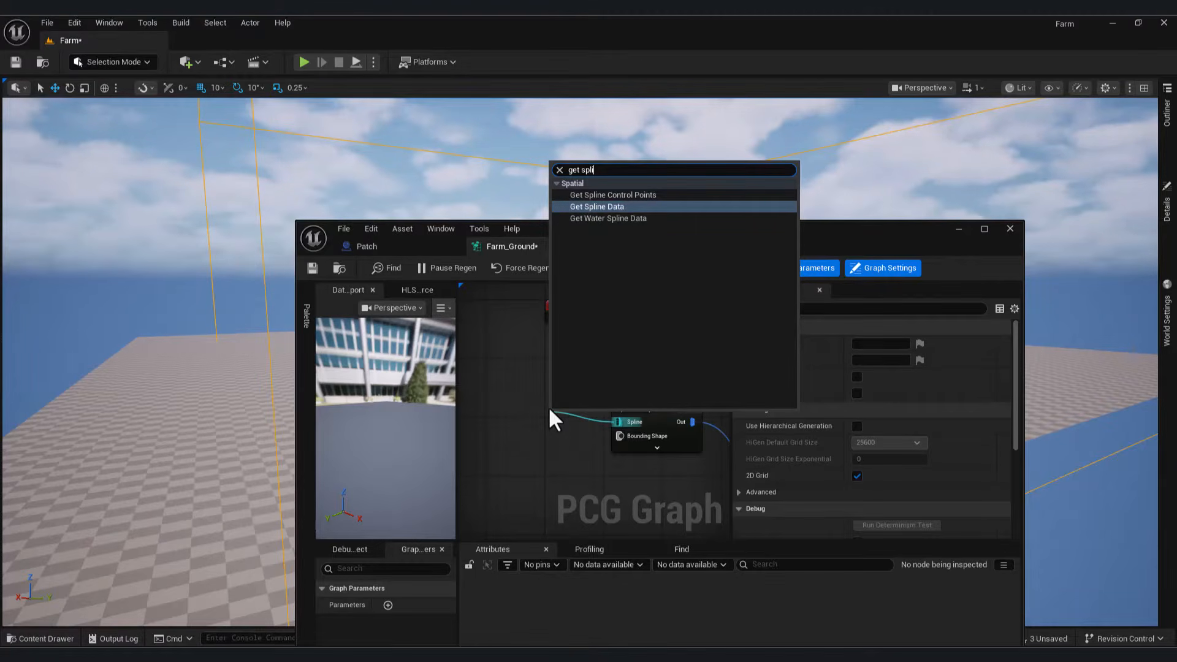
{"action": "left_click", "coordinate": [638, 206]}
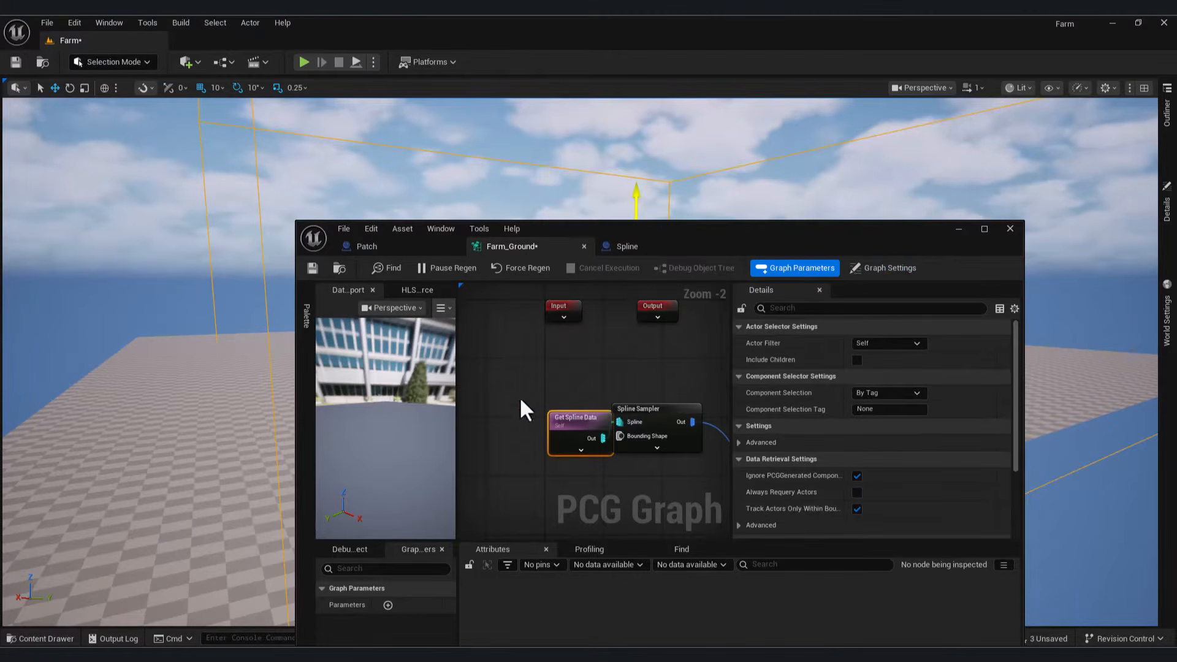
Step: Make Get Spline Data read All World Actors tagged Spline, then save the graph
{"action": "left_click", "coordinate": [892, 343]}
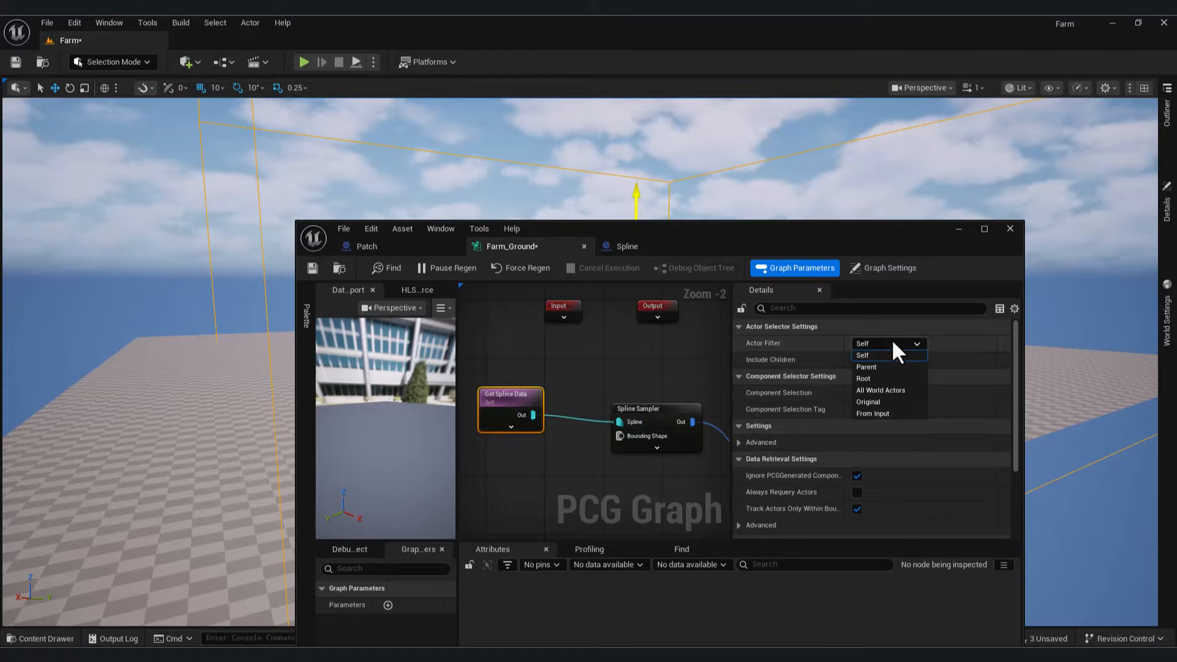
{"action": "left_click", "coordinate": [888, 391]}
{"action": "left_click", "coordinate": [889, 392]}
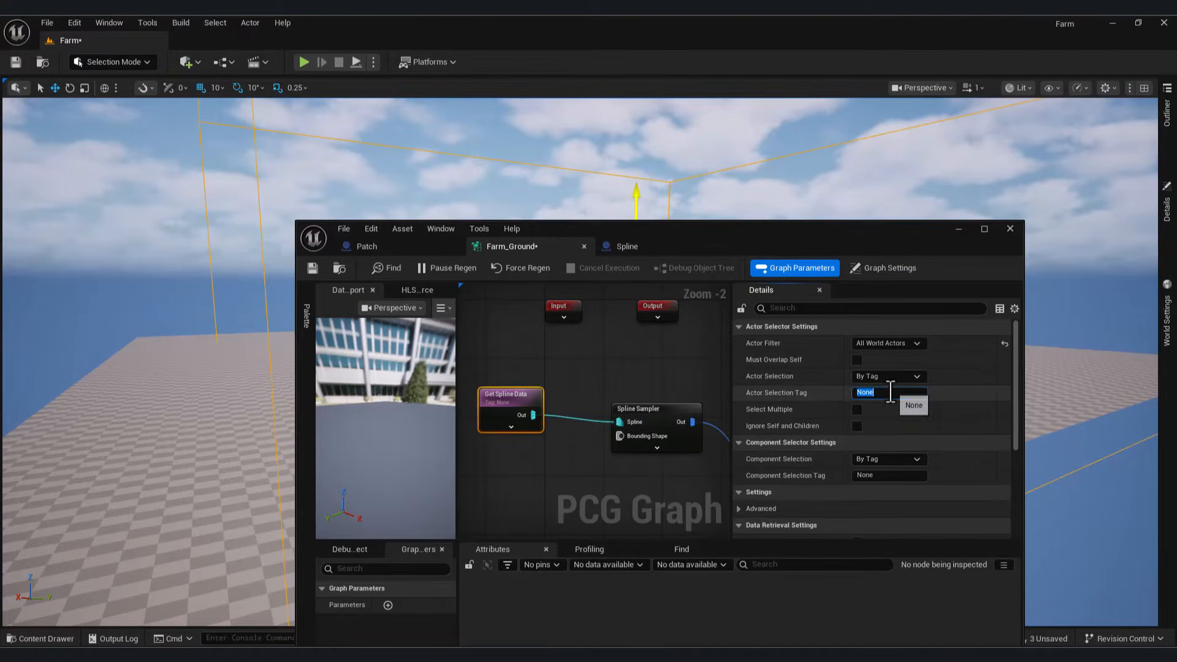
{"action": "left_click", "coordinate": [890, 392]}
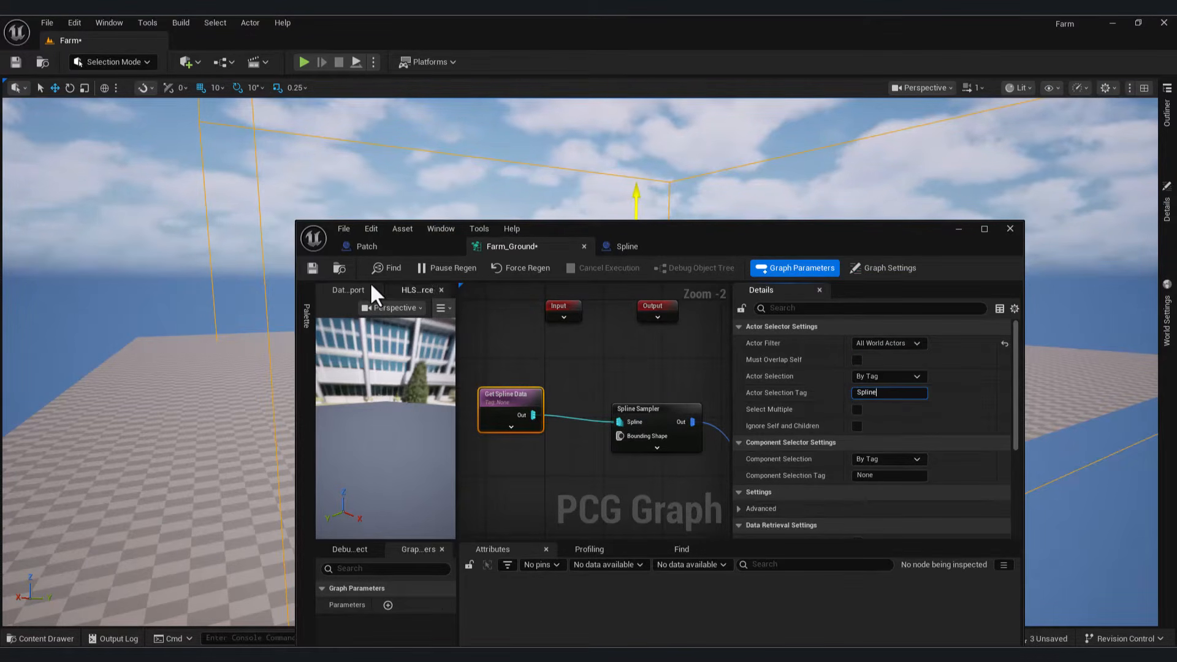
{"action": "left_click", "coordinate": [317, 267]}
{"action": "left_click", "coordinate": [958, 231]}
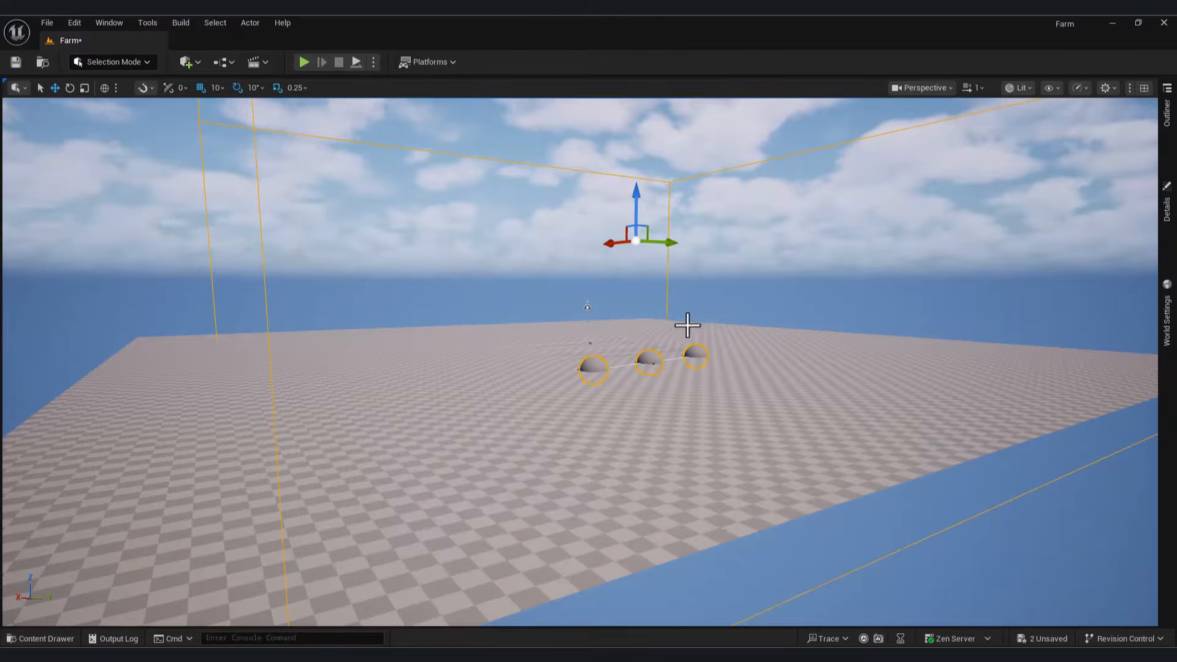
Step: Select the Spline actor and drag one of its points far to the left
{"action": "right_click_drag", "start_coordinate": [613, 368], "coordinate": [693, 318]}
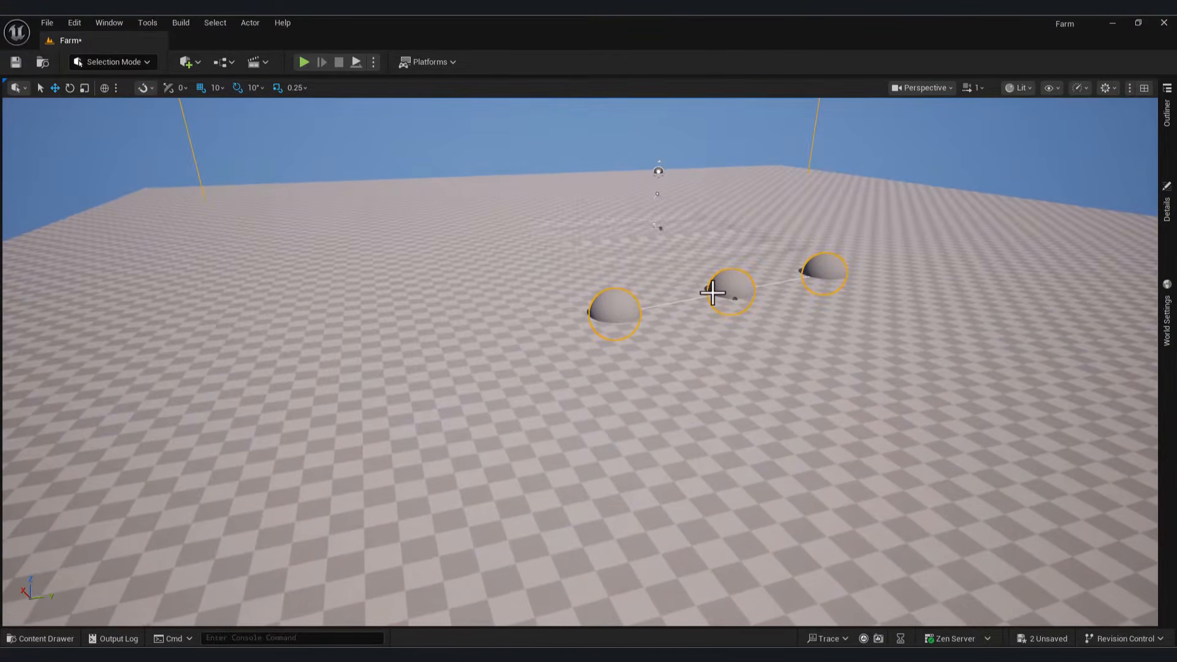
{"action": "left_click", "coordinate": [673, 305]}
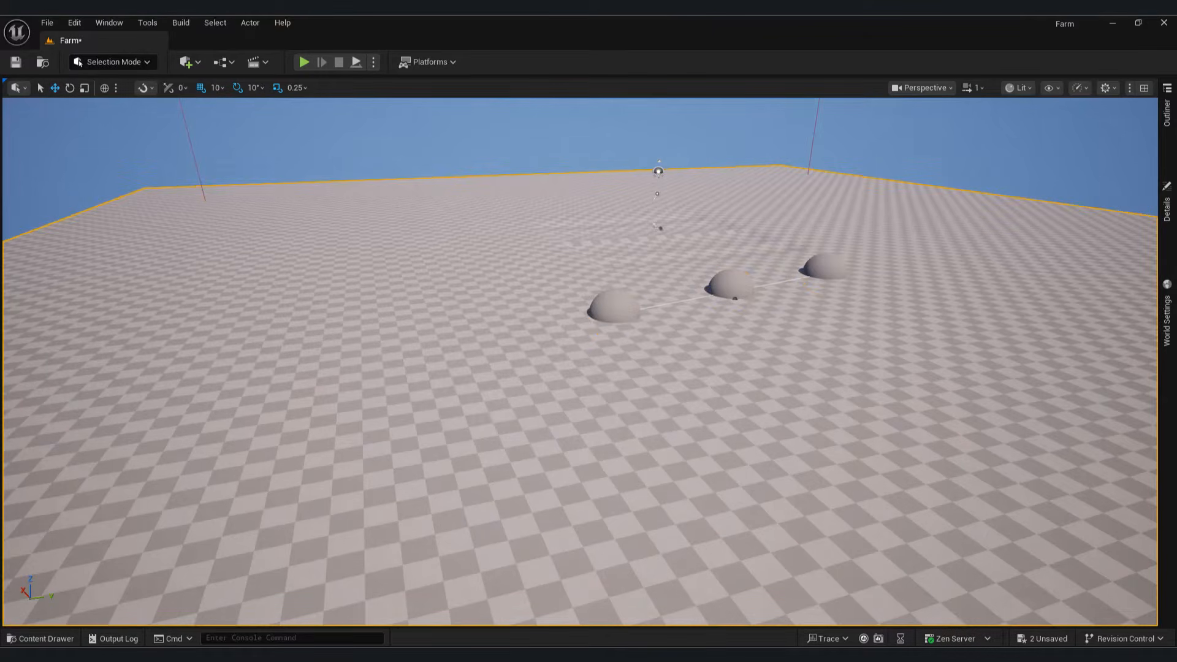
{"action": "left_click", "coordinate": [1167, 112]}
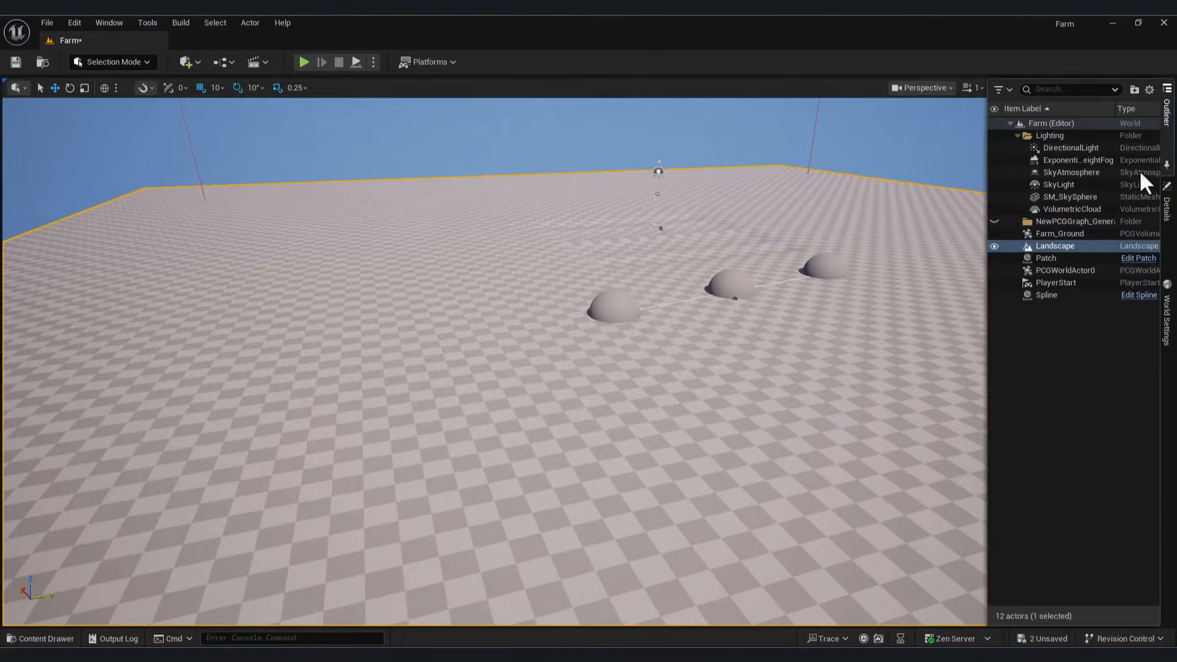
{"action": "left_click", "coordinate": [1048, 295]}
{"action": "left_click", "coordinate": [608, 317]}
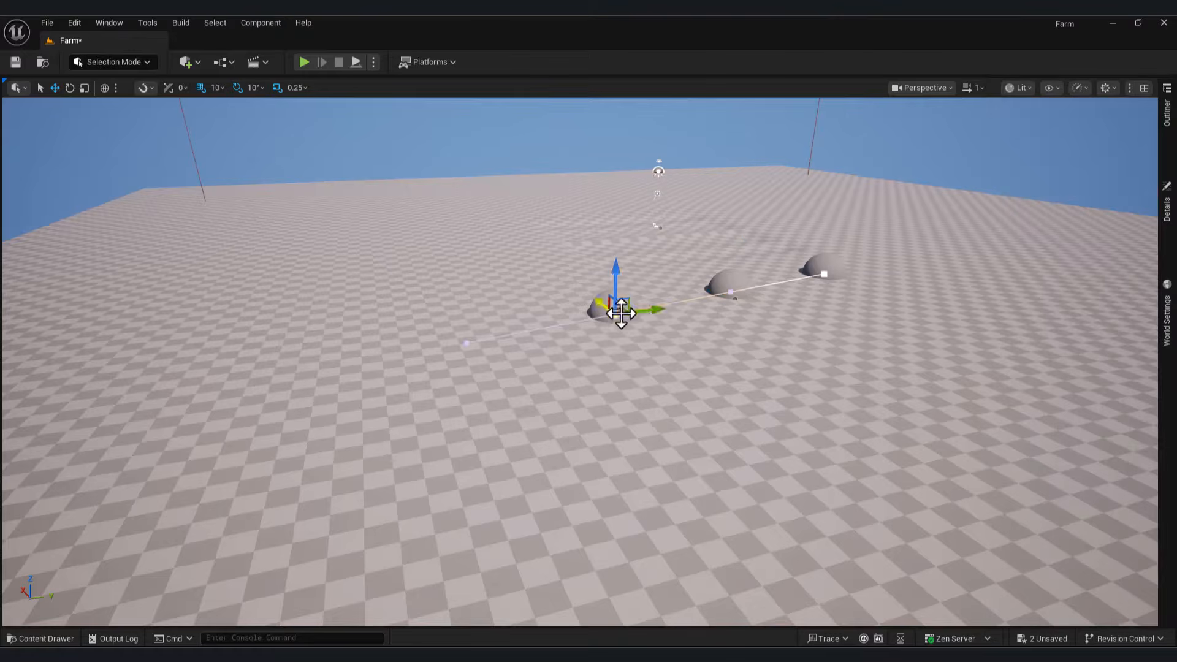
{"action": "left_click_drag", "start_coordinate": [615, 310], "coordinate": [429, 336]}
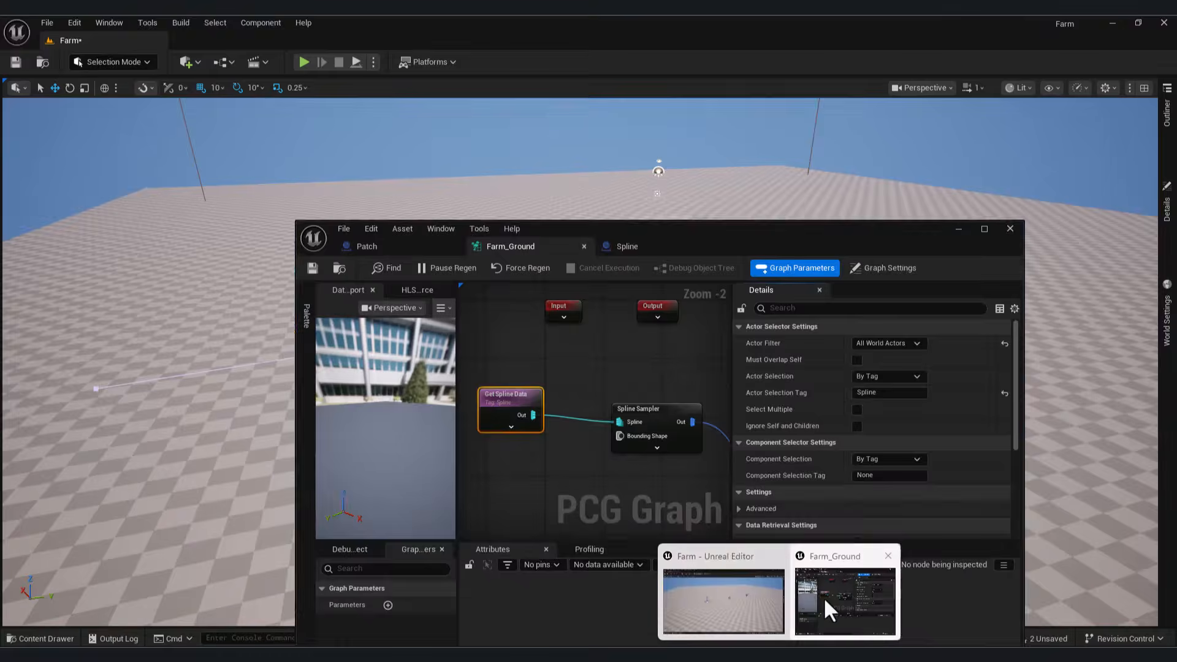
{"action": "left_click", "coordinate": [822, 597]}
Step: Set the Spline Sampler to On Spline, Distance mode, with a 905.457214 distance increment
{"action": "left_click", "coordinate": [656, 414]}
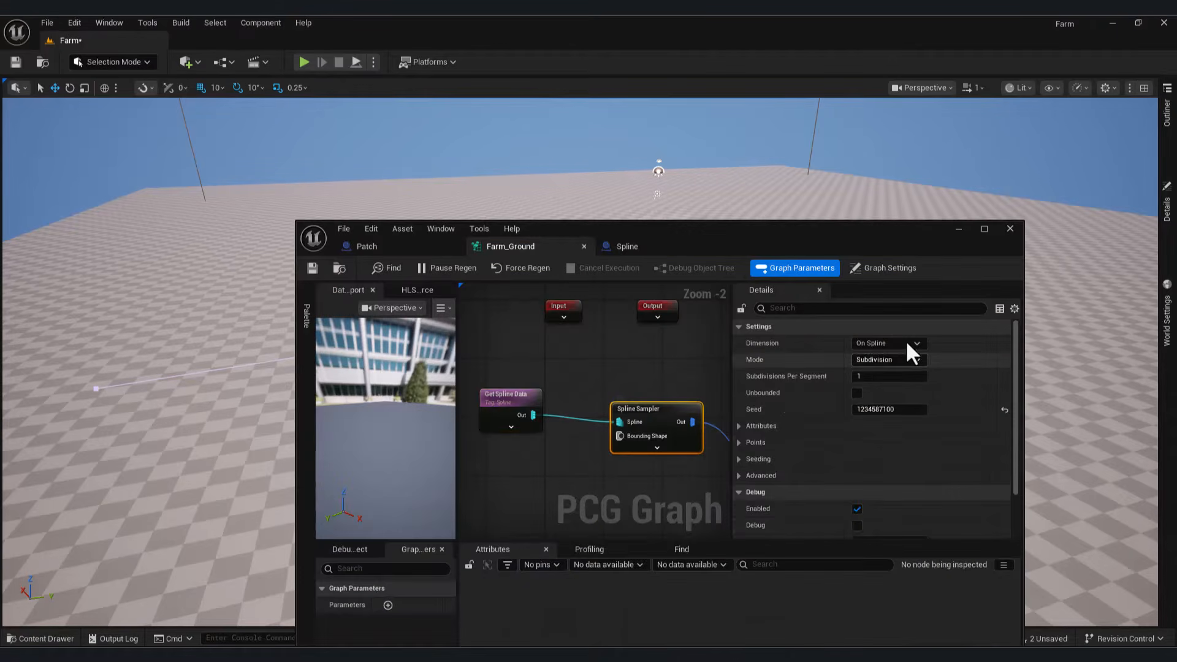
{"action": "left_click", "coordinate": [903, 341]}
{"action": "left_click", "coordinate": [897, 322]}
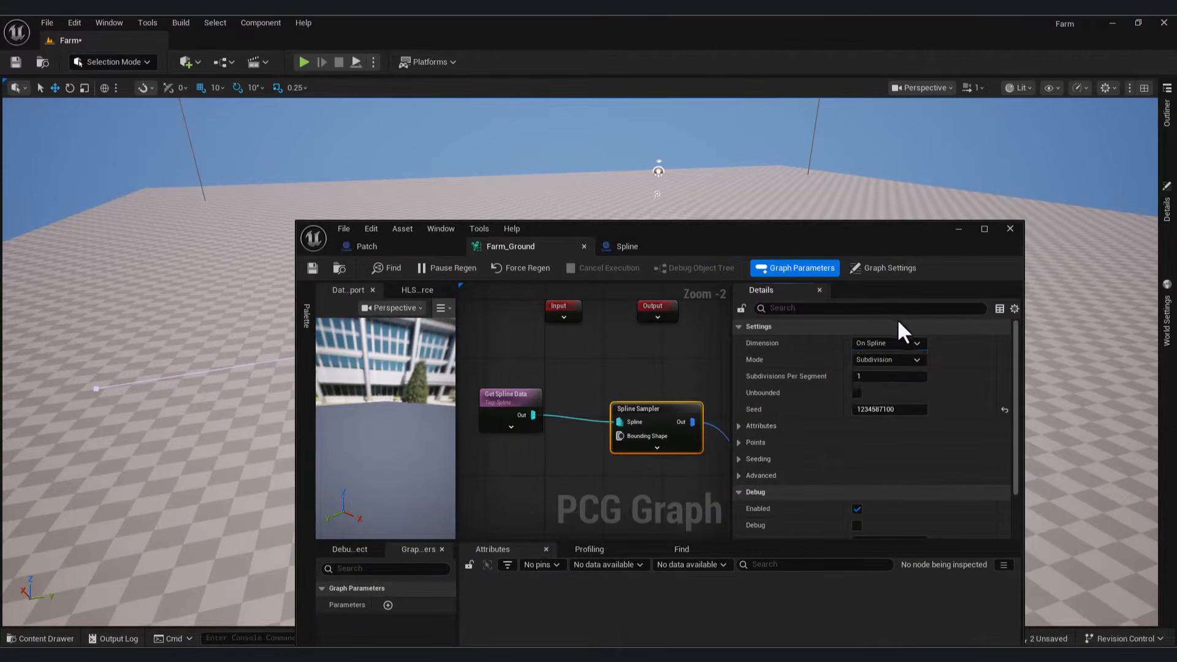
{"action": "left_click", "coordinate": [887, 360]}
{"action": "left_click", "coordinate": [878, 381]}
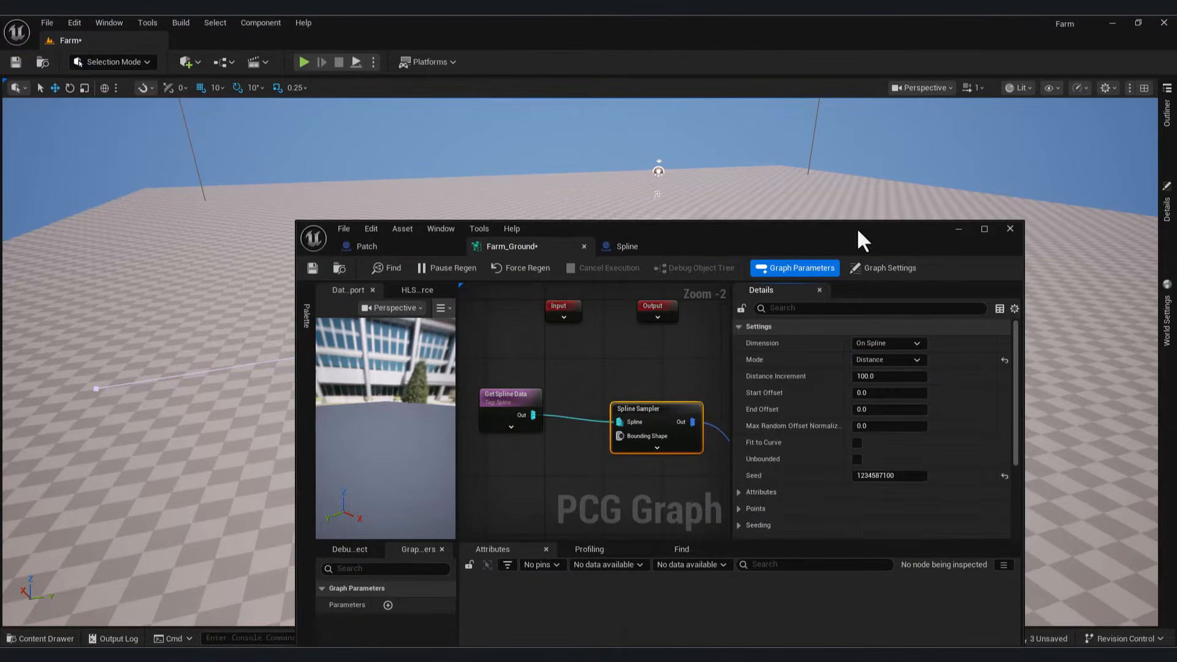
{"action": "left_click_drag", "start_coordinate": [856, 227], "coordinate": [575, 336]}
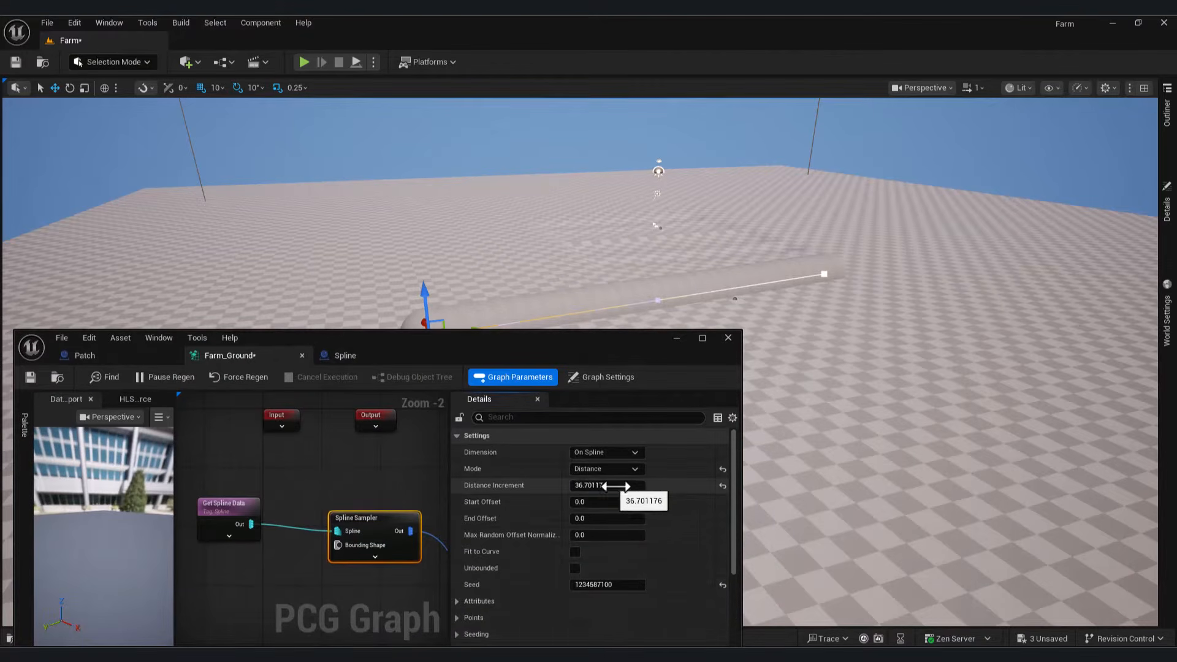
{"action": "mouse_move", "coordinate": [607, 486]}
{"action": "left_mouse_down"}
{"action": "mouse_move", "coordinate": [638, 486]}
{"action": "mouse_move", "coordinate": [615, 504]}
{"action": "left_mouse_up"}
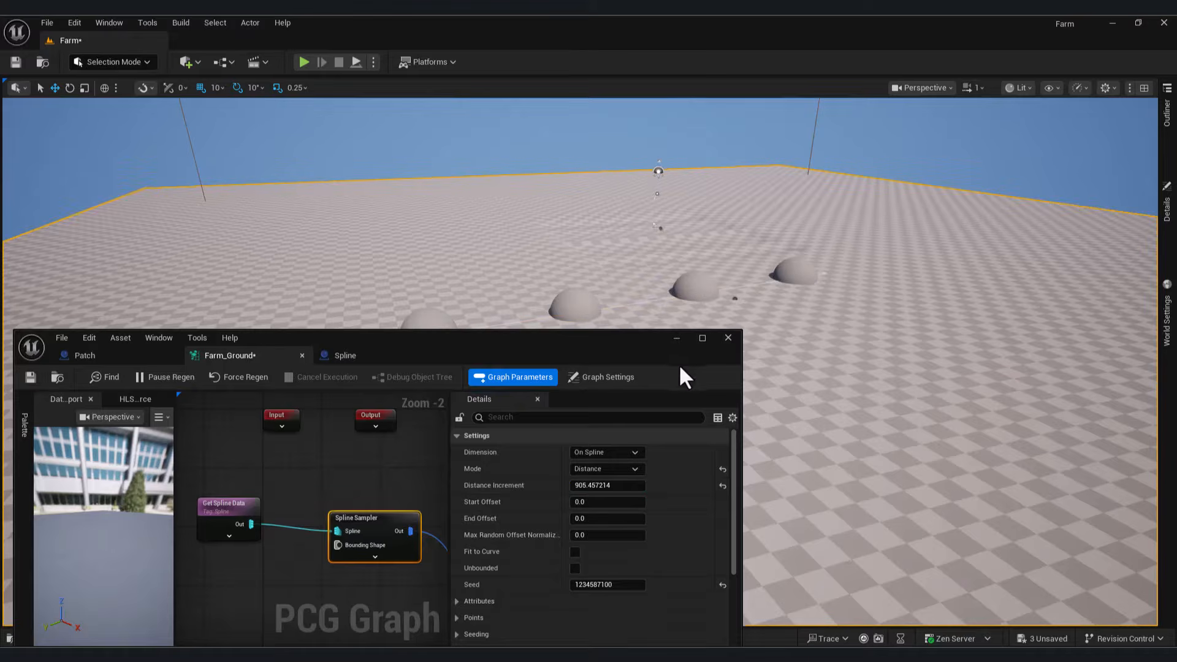
{"action": "left_click", "coordinate": [744, 343]}
{"action": "left_click_drag", "start_coordinate": [688, 331], "coordinate": [688, 331]}
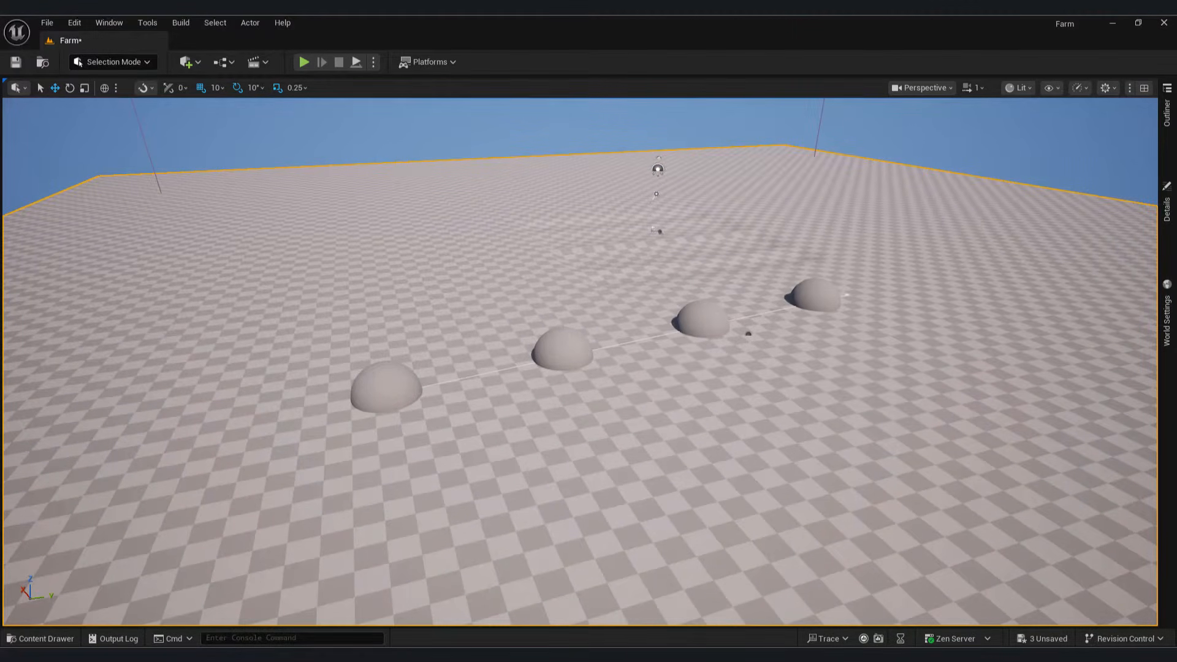
{"action": "left_click", "coordinate": [846, 592]}
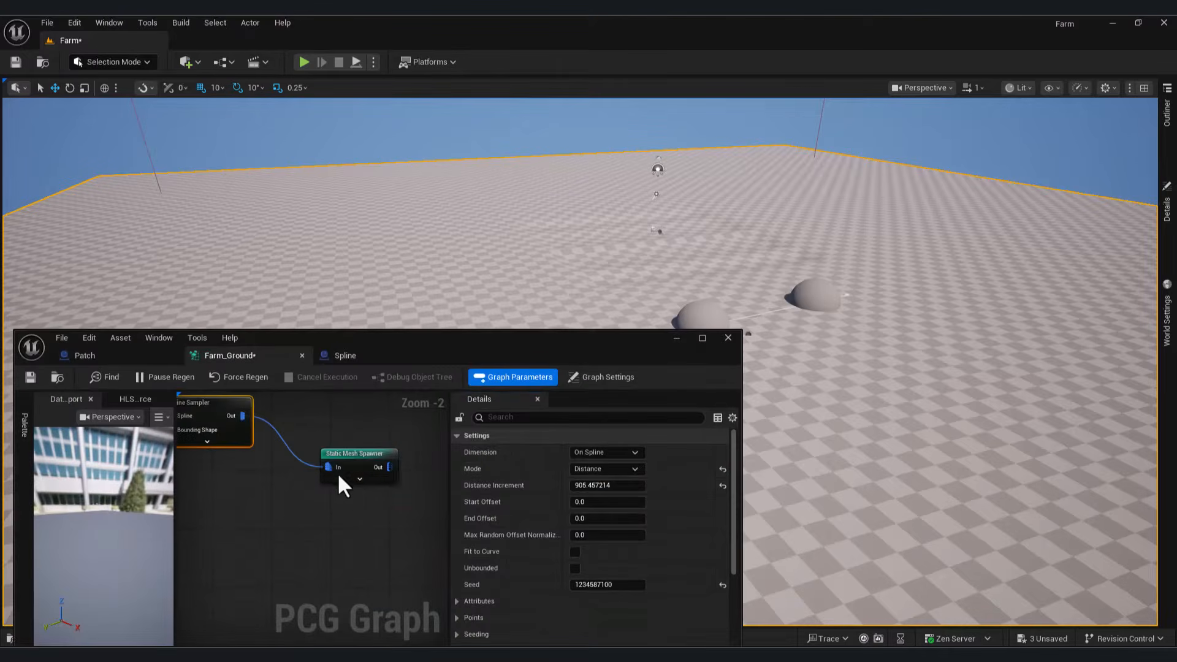
Step: Replace the Static Mesh Spawner with a Spawn Actor node wired to the Spline Sampler output
{"action": "right_click_drag", "start_coordinate": [341, 478], "coordinate": [359, 494]}
{"action": "left_click", "coordinate": [384, 468]}
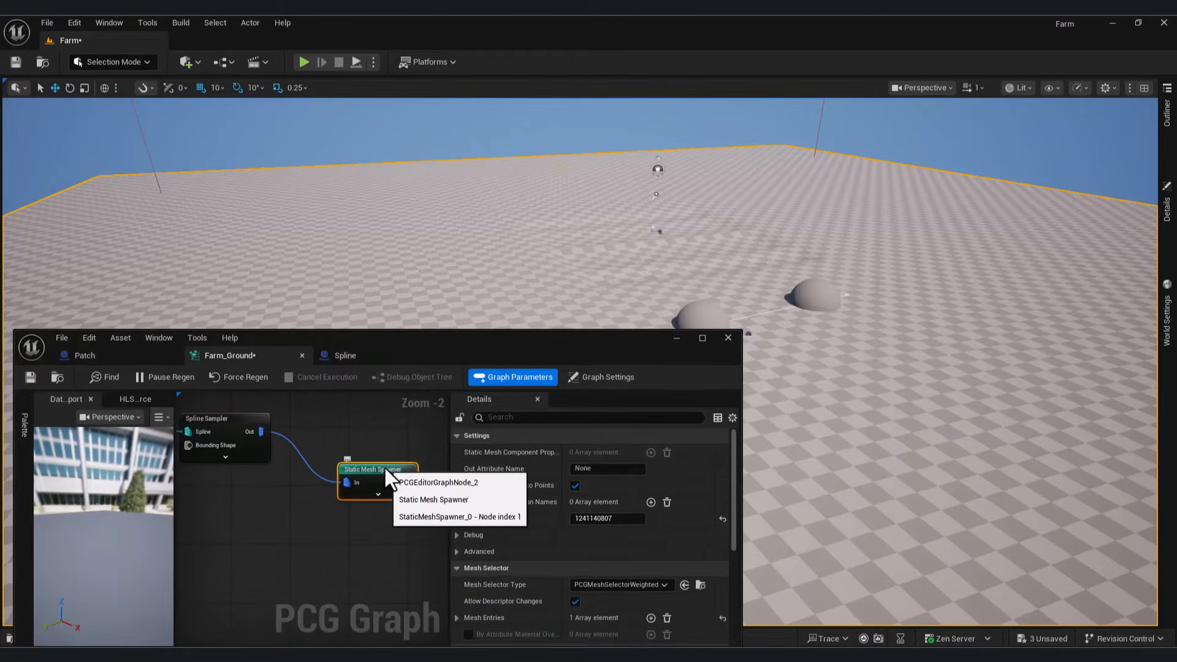
{"action": "key", "text": "Delete"}
{"action": "left_click_drag", "start_coordinate": [251, 433], "coordinate": [364, 475]}
{"action": "type", "text": "spaw"}
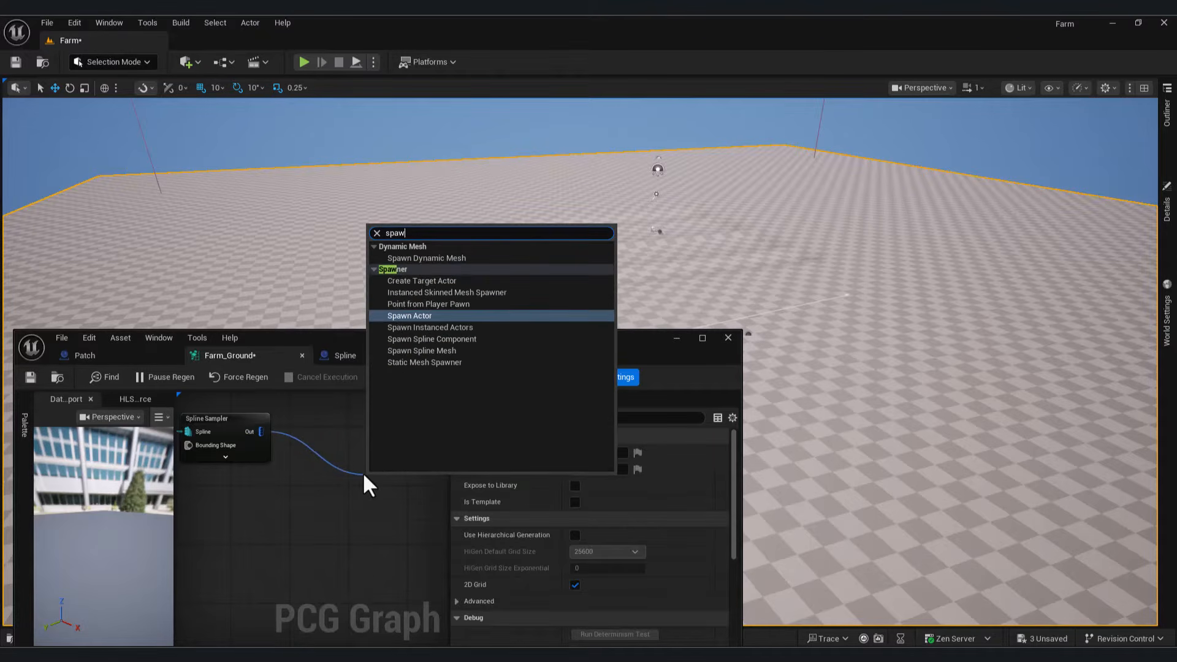
{"action": "left_click", "coordinate": [436, 315]}
{"action": "left_click_drag", "start_coordinate": [575, 353], "coordinate": [970, 176]}
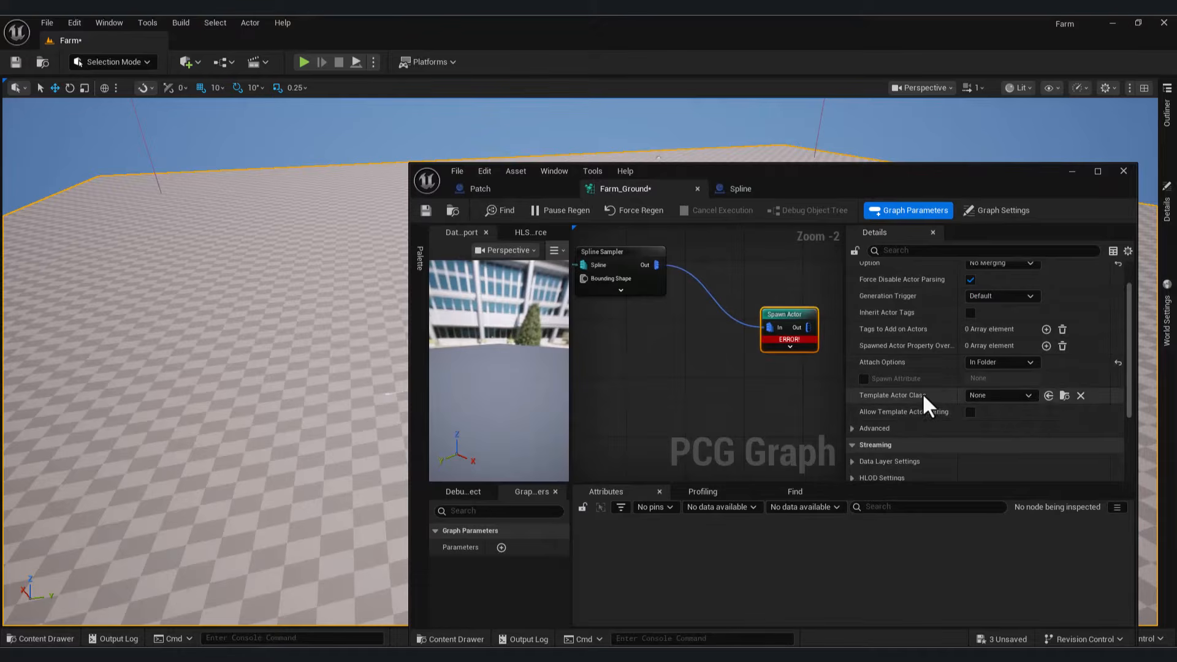
Step: Set the Spawn Actor template class to Patch from the Content Drawer, then survey the landscape
{"action": "left_click", "coordinate": [46, 638]}
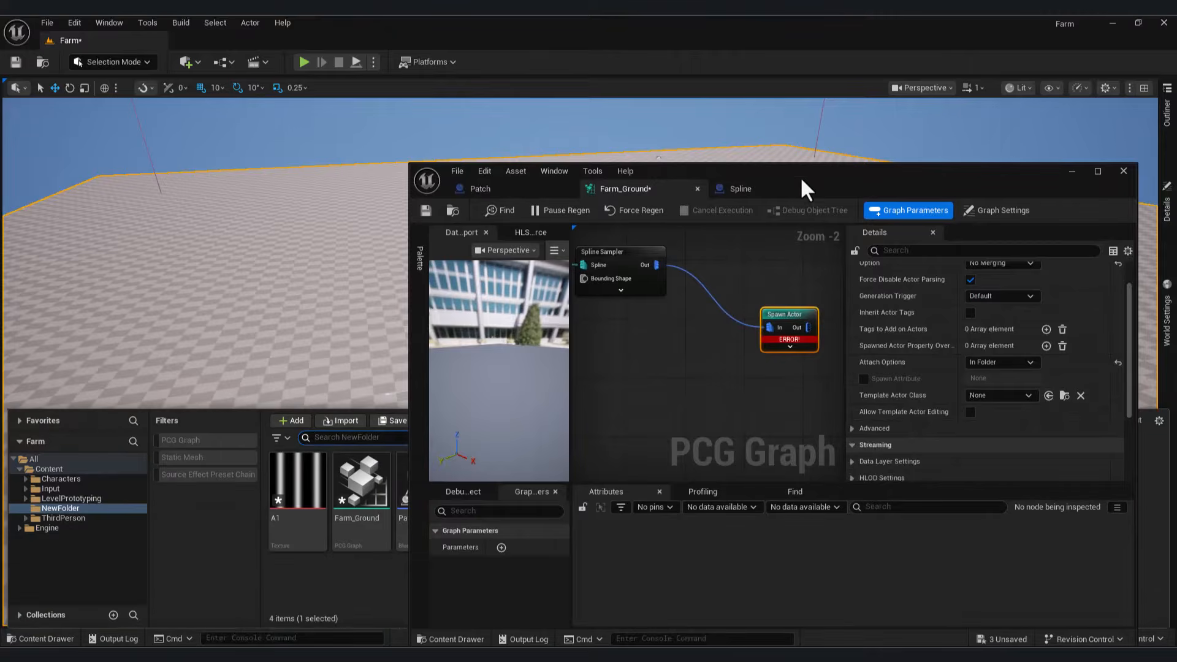
{"action": "mouse_move", "coordinate": [800, 176]}
{"action": "left_mouse_down"}
{"action": "mouse_move", "coordinate": [834, 187]}
{"action": "mouse_move", "coordinate": [950, 497]}
{"action": "mouse_move", "coordinate": [786, 174]}
{"action": "left_mouse_up"}
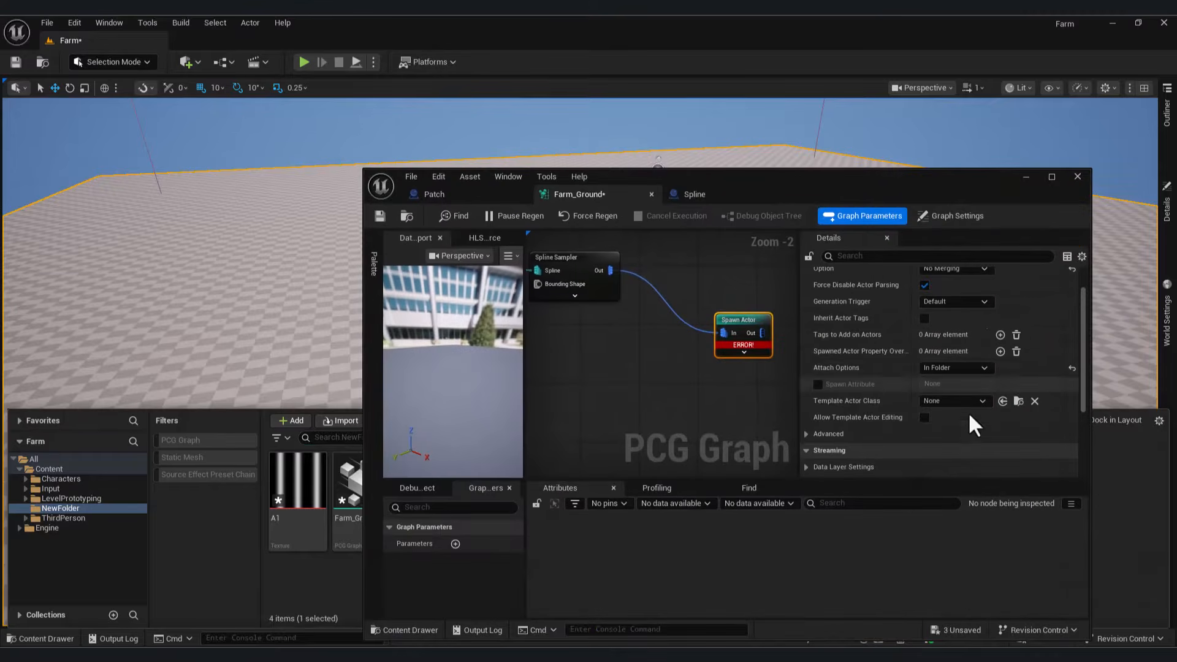
{"action": "left_click", "coordinate": [1003, 400]}
{"action": "left_click", "coordinate": [1026, 177]}
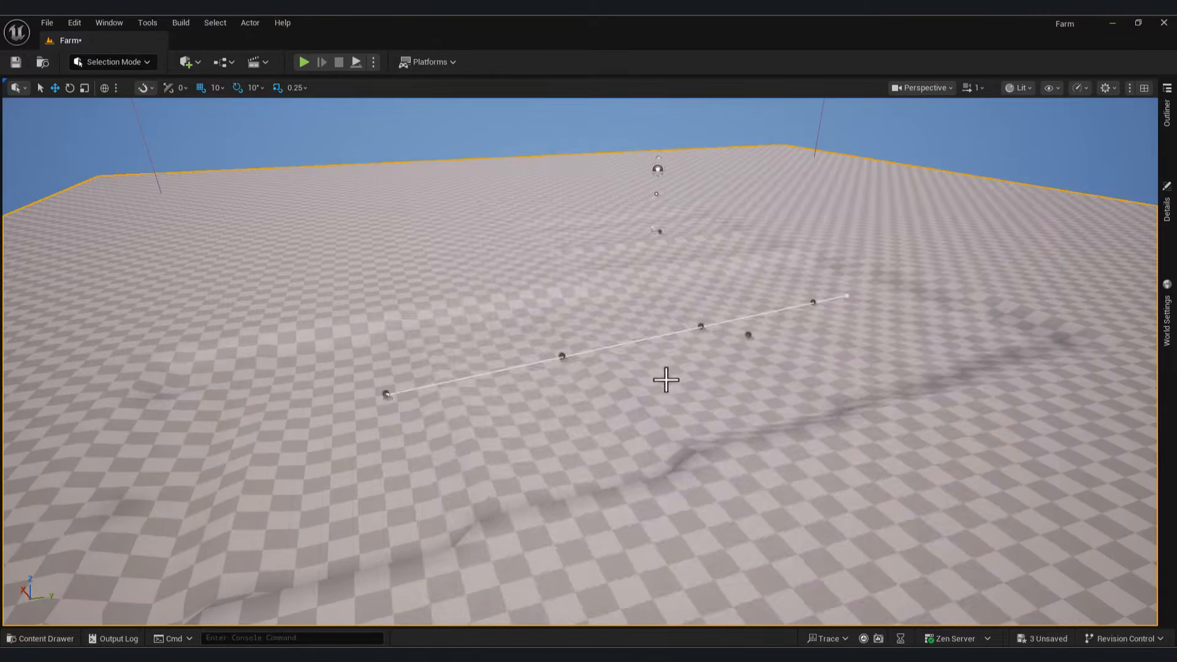
{"action": "right_click_drag", "start_coordinate": [664, 378], "coordinate": [767, 432]}
{"action": "right_click_drag", "start_coordinate": [635, 361], "coordinate": [662, 362]}
{"action": "right_click_drag", "start_coordinate": [692, 563], "coordinate": [734, 563]}
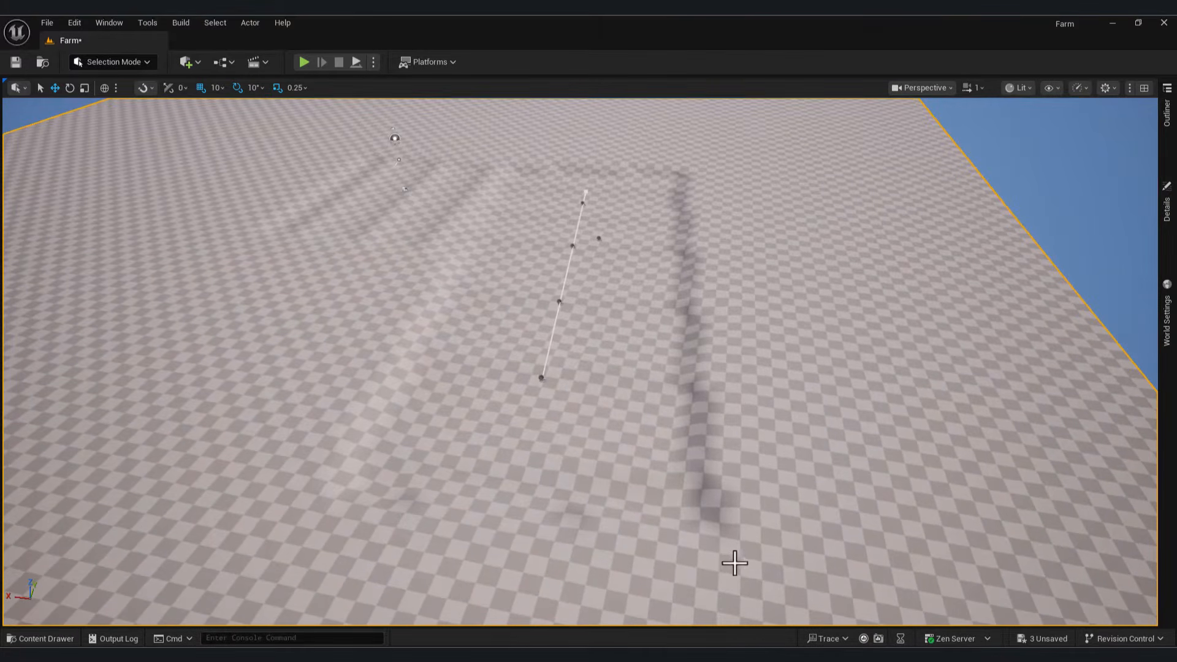
Step: Open the Patch blueprint from the asset list and move its editor window aside
{"action": "left_click", "coordinate": [836, 601]}
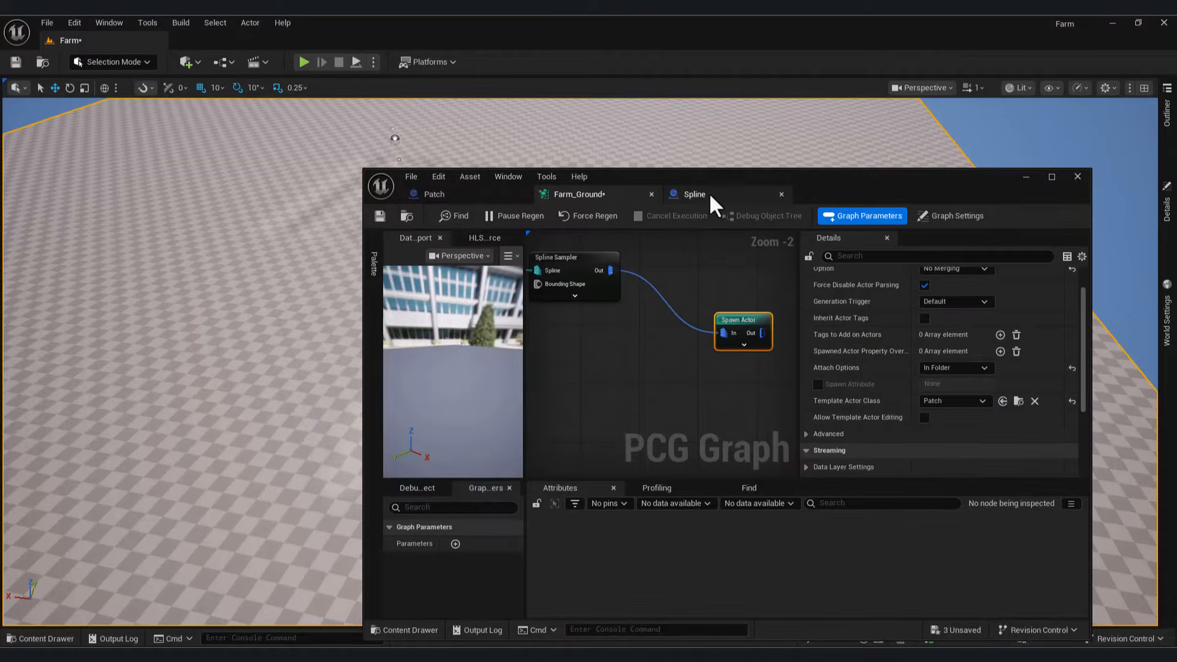
{"action": "left_click", "coordinate": [468, 198]}
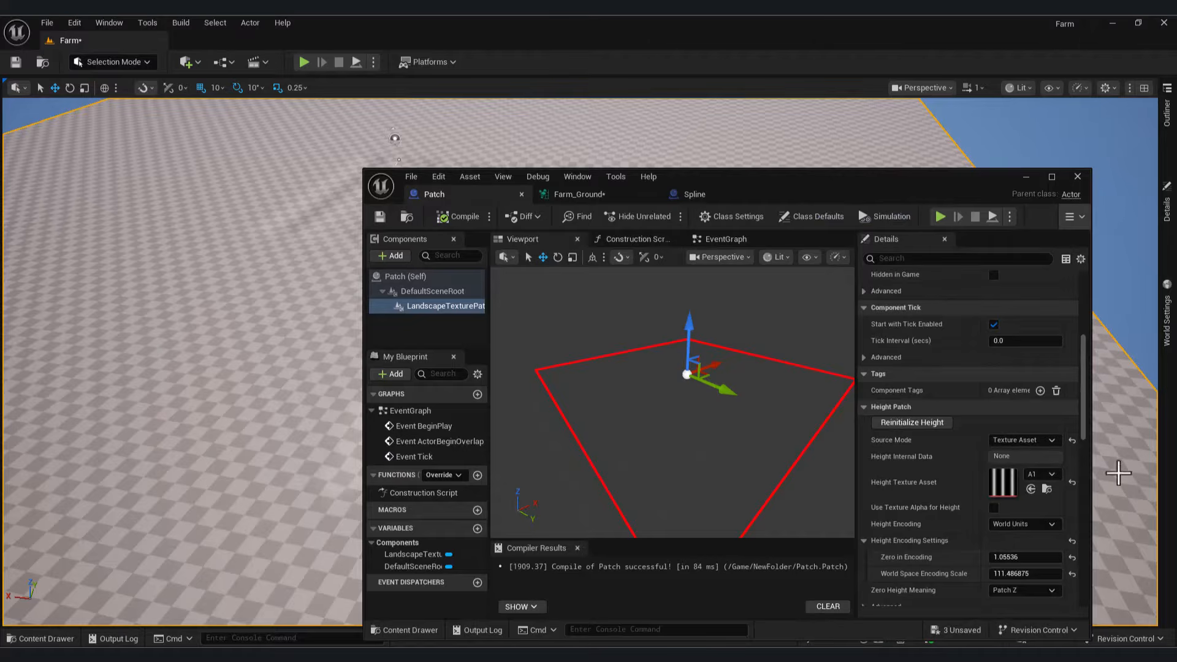
{"action": "left_click_drag", "start_coordinate": [1082, 431], "coordinate": [1090, 344]}
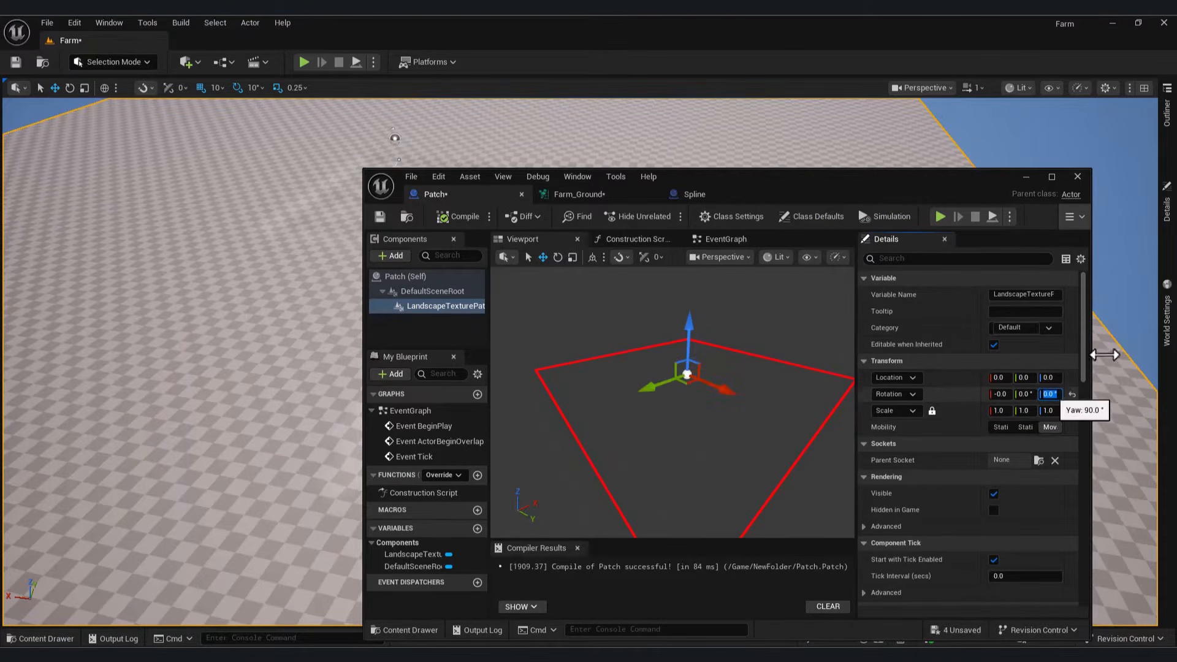
{"action": "left_click_drag", "start_coordinate": [882, 167], "coordinate": [441, 439]}
Step: Select the landscape texture patch and drag it left along its green Y axis
{"action": "right_click_drag", "start_coordinate": [570, 282], "coordinate": [533, 257]}
{"action": "left_click", "coordinate": [577, 244]}
{"action": "mouse_move", "coordinate": [668, 234]}
{"action": "left_mouse_down"}
{"action": "mouse_move", "coordinate": [410, 263]}
{"action": "mouse_move", "coordinate": [674, 246]}
{"action": "left_mouse_up"}
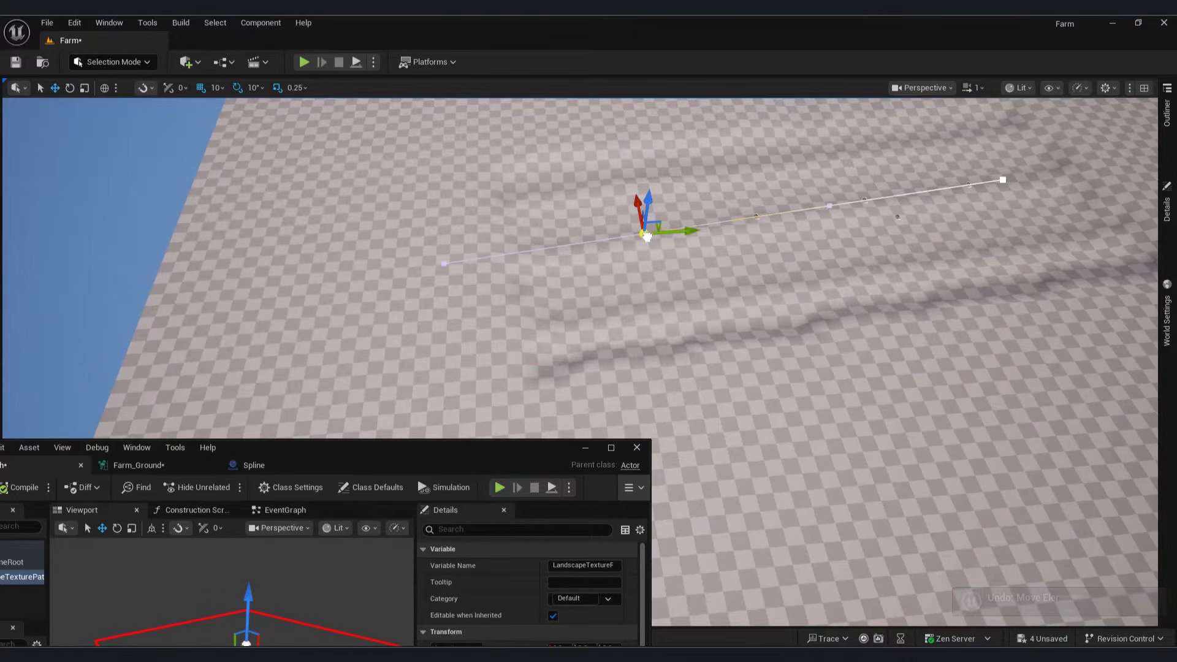
Step: Drag the spline point sideways and along so the spline follows the furrow
{"action": "left_click_drag", "start_coordinate": [638, 237], "coordinate": [453, 250]}
{"action": "right_click_drag", "start_coordinate": [904, 222], "coordinate": [928, 192]}
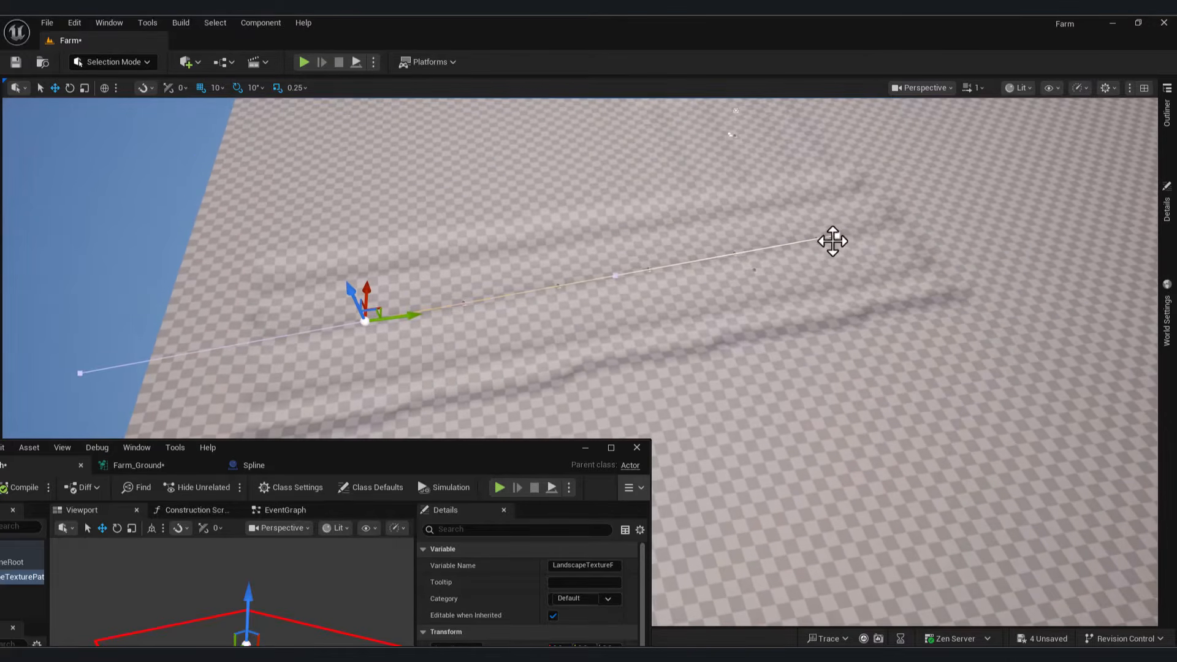
{"action": "right_click_drag", "start_coordinate": [881, 272], "coordinate": [628, 197]}
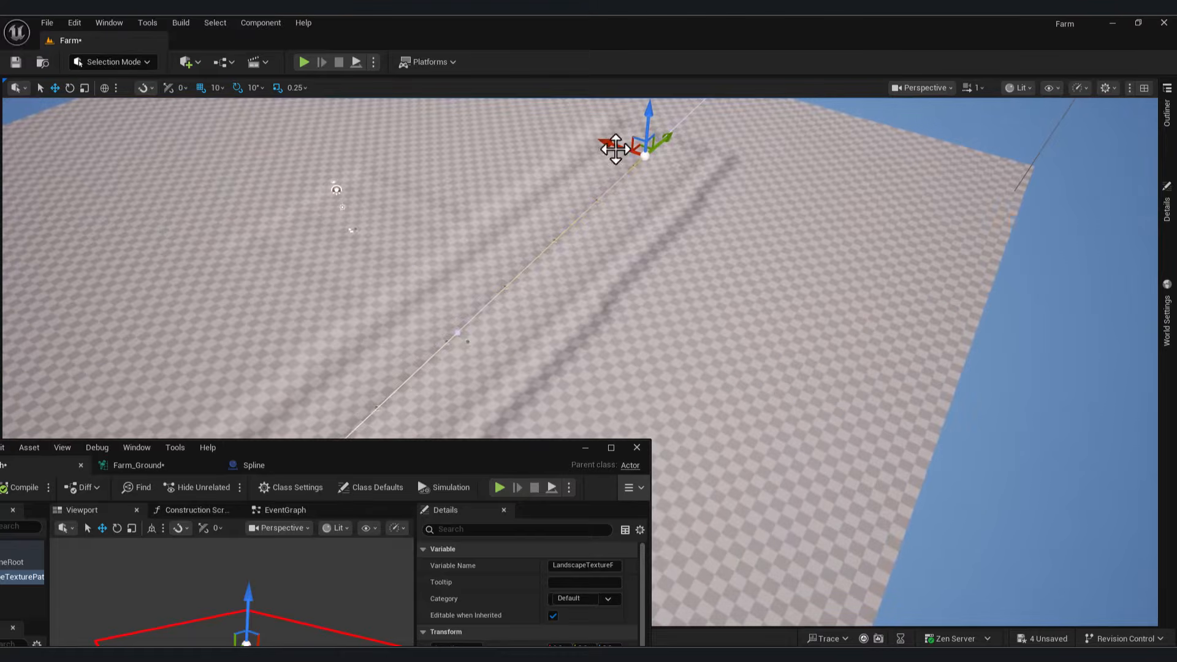
{"action": "left_click_drag", "start_coordinate": [638, 156], "coordinate": [641, 158]}
{"action": "right_click_drag", "start_coordinate": [687, 173], "coordinate": [831, 175]}
{"action": "right_click_drag", "start_coordinate": [868, 254], "coordinate": [759, 325]}
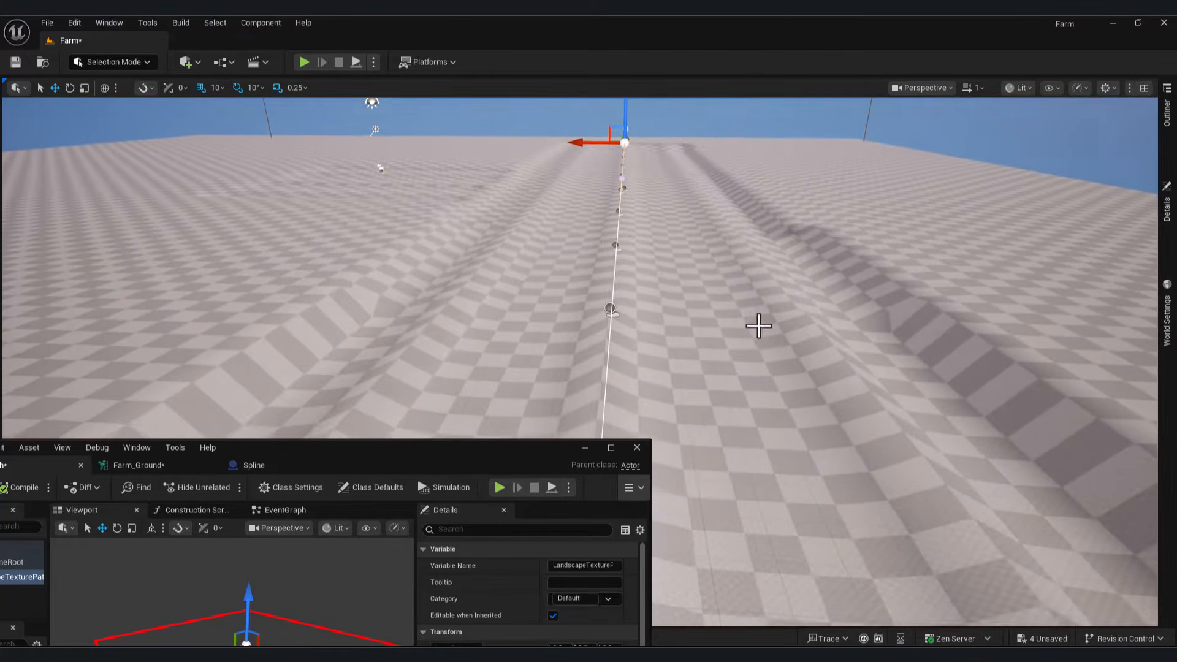
Step: Close the Patch blueprint editor and show Patch36's details, with yaw at 89.540594°
{"action": "left_click_drag", "start_coordinate": [468, 464], "coordinate": [328, 226]}
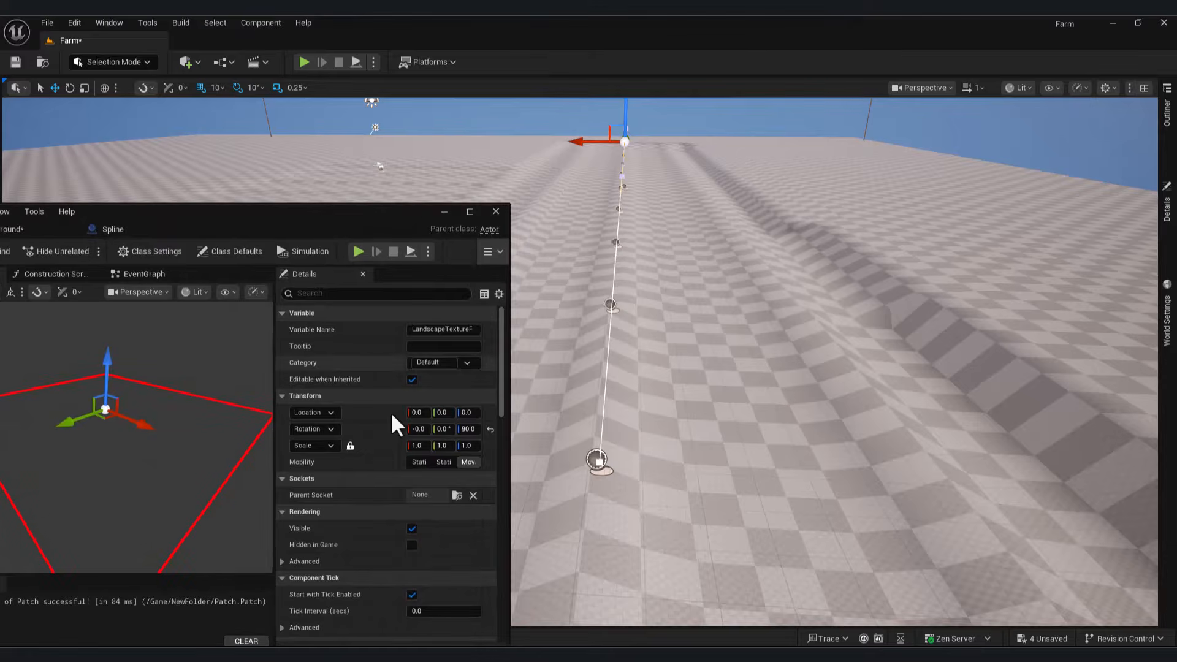
{"action": "left_click", "coordinate": [608, 303]}
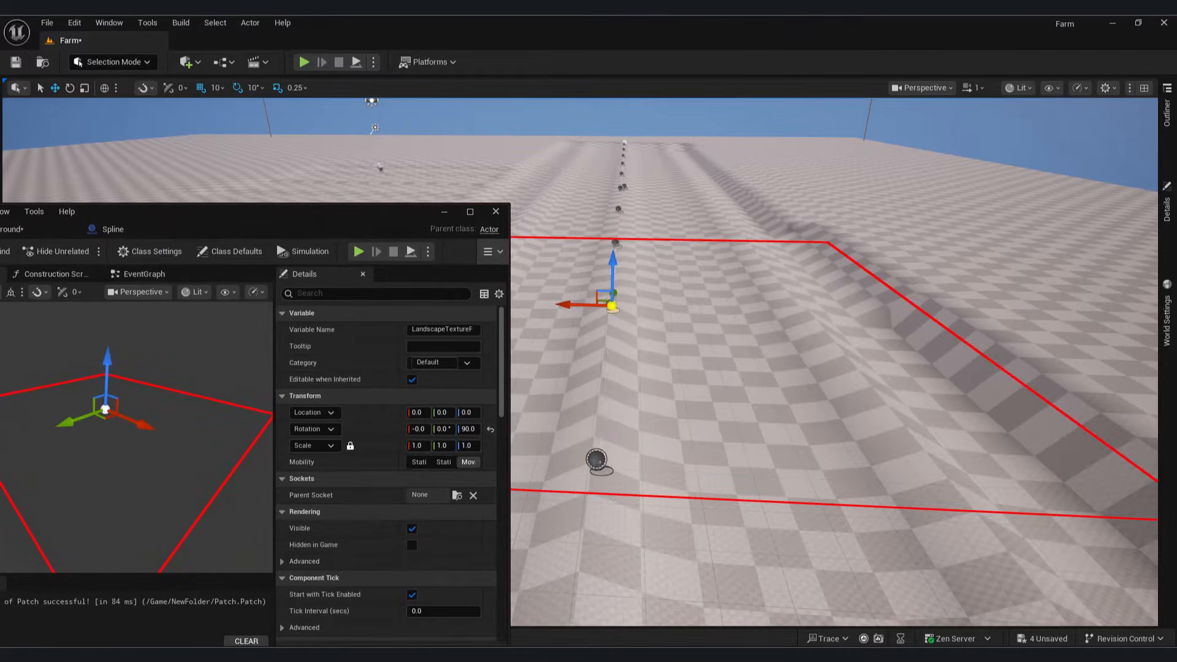
{"action": "left_click", "coordinate": [495, 212]}
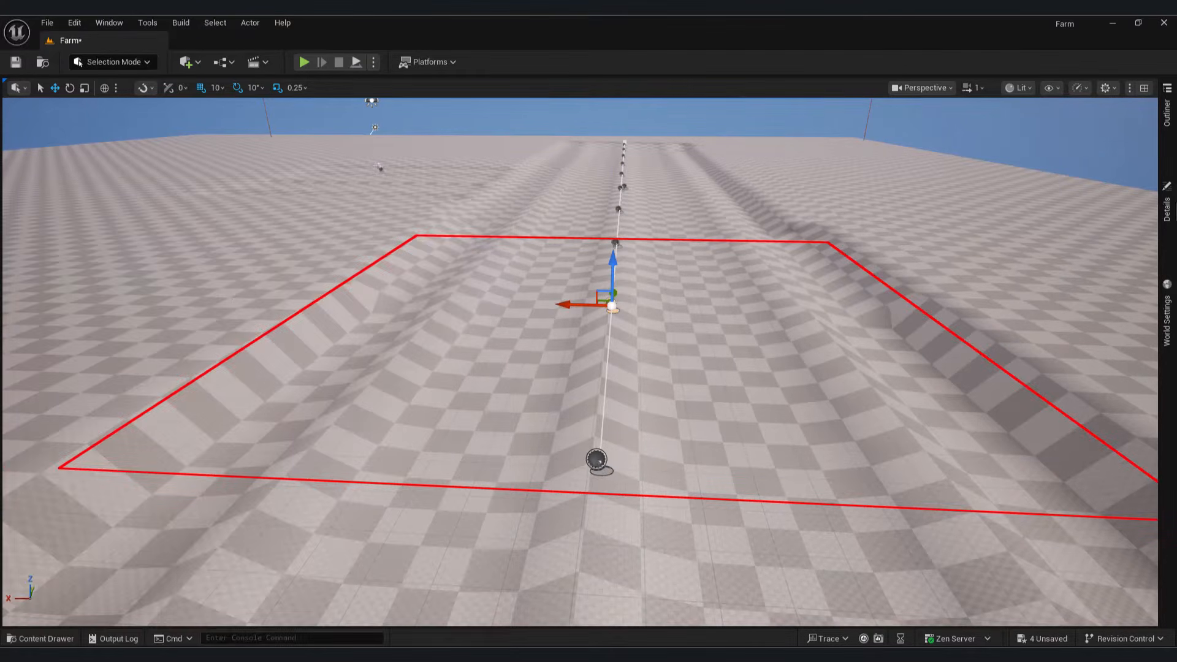
{"action": "left_click", "coordinate": [1171, 226]}
{"action": "left_click_drag", "start_coordinate": [1154, 339], "coordinate": [1154, 423]}
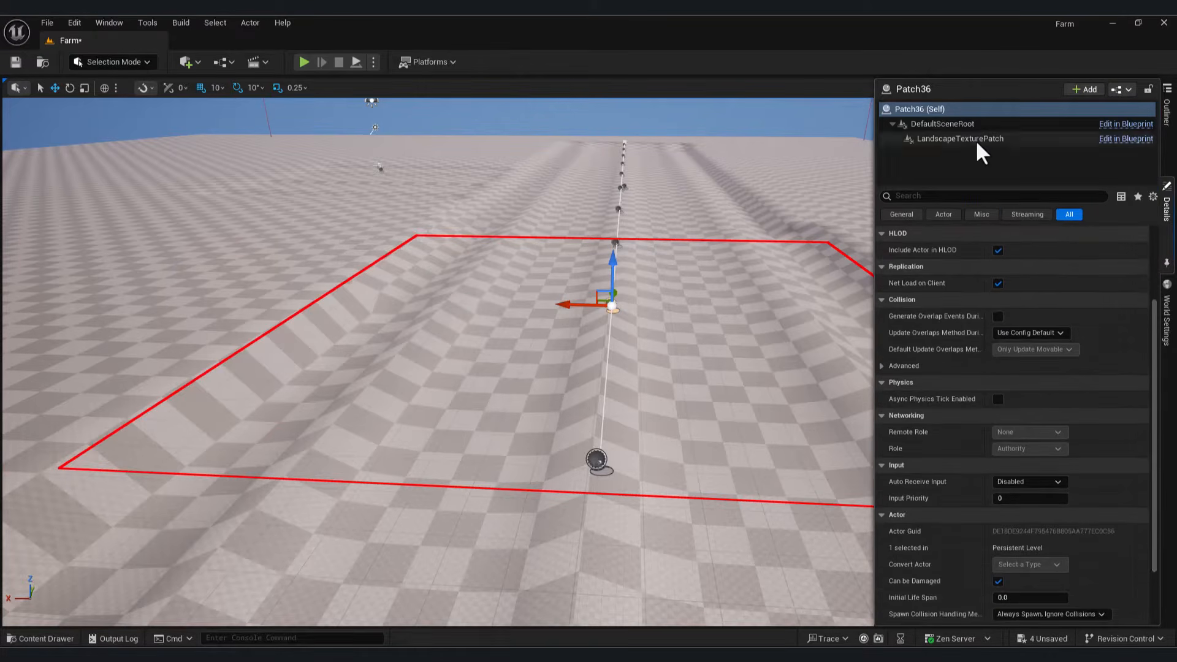
Step: Lower Patch36's LandscapeTexturePatch World Space Encoding Scale to about 115
{"action": "left_click", "coordinate": [906, 140]}
{"action": "mouse_move", "coordinate": [1023, 368]}
{"action": "left_mouse_down"}
{"action": "mouse_move", "coordinate": [1061, 369]}
{"action": "mouse_move", "coordinate": [1039, 368]}
{"action": "left_mouse_up"}
{"action": "left_click", "coordinate": [612, 476]}
Step: Select Patch38 and adjust its LandscapeTexturePatch World Space Encoding Scale the same way
{"action": "left_click", "coordinate": [618, 209]}
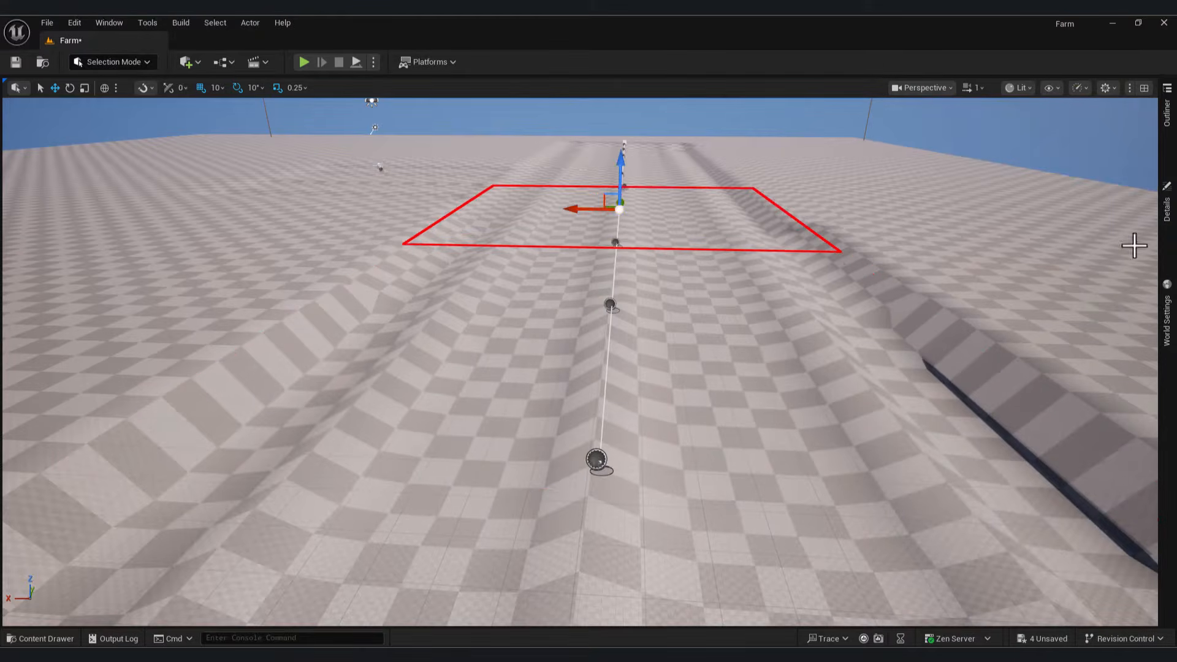
{"action": "left_click", "coordinate": [1168, 212]}
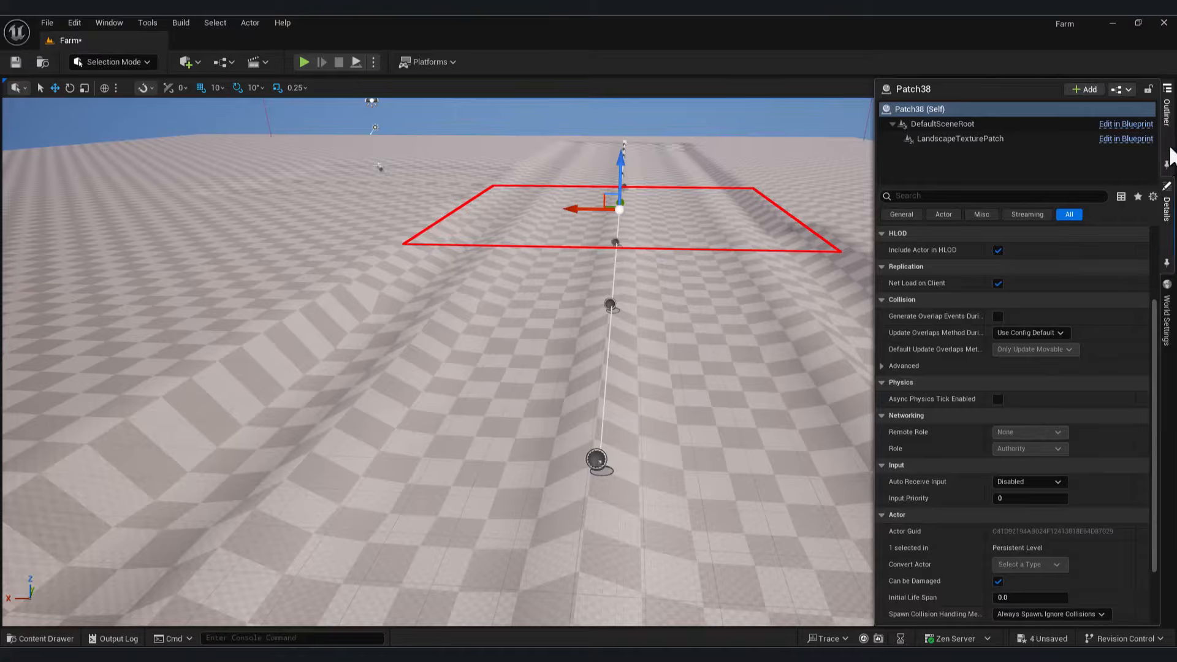
{"action": "left_click", "coordinate": [1169, 147]}
{"action": "left_click", "coordinate": [1168, 216]}
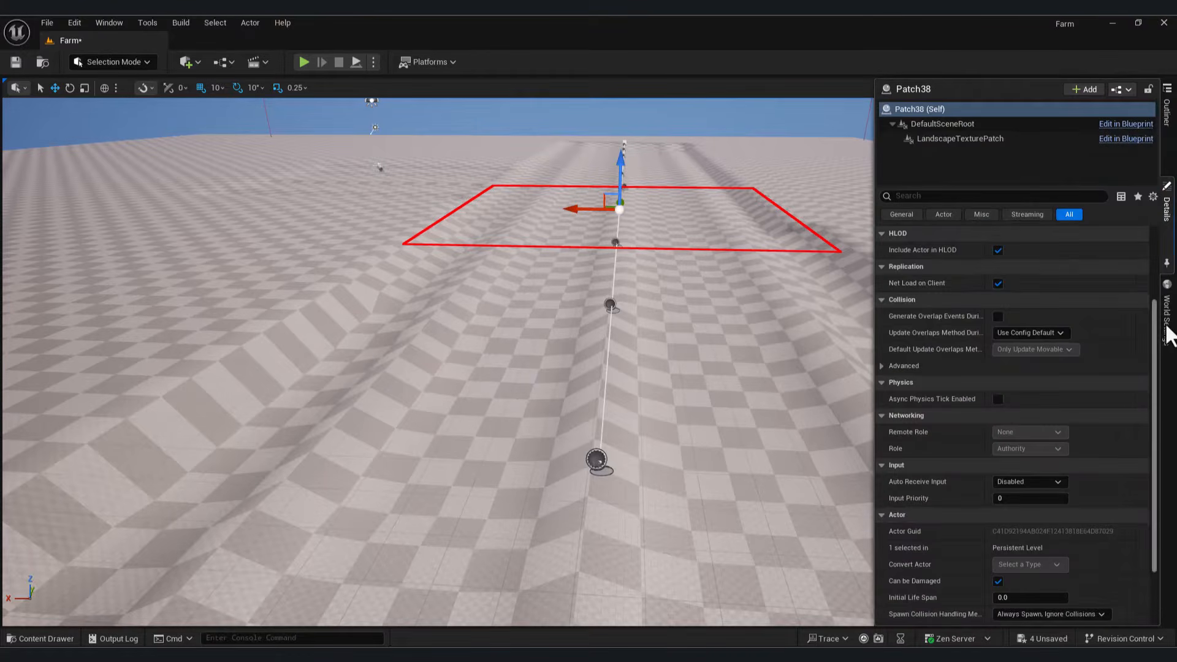
{"action": "left_click", "coordinate": [987, 139]}
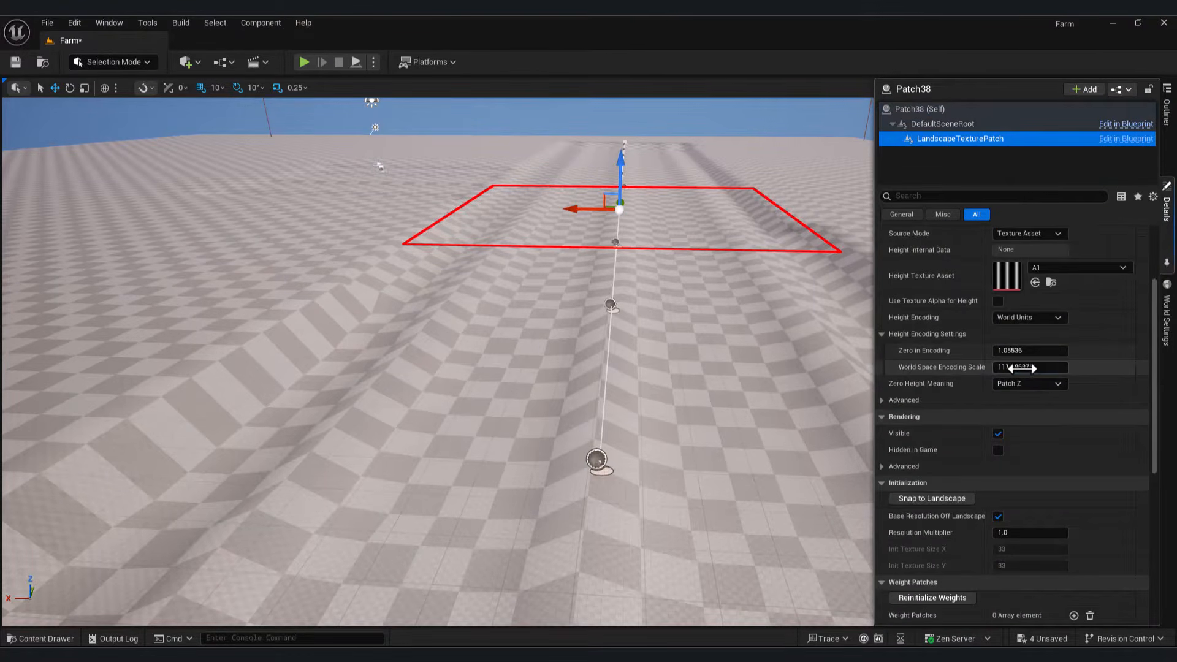
{"action": "mouse_move", "coordinate": [1022, 368]}
{"action": "left_mouse_down"}
{"action": "mouse_move", "coordinate": [1049, 368]}
{"action": "mouse_move", "coordinate": [1024, 368]}
{"action": "left_mouse_up"}
{"action": "right_click_drag", "start_coordinate": [701, 342], "coordinate": [825, 270]}
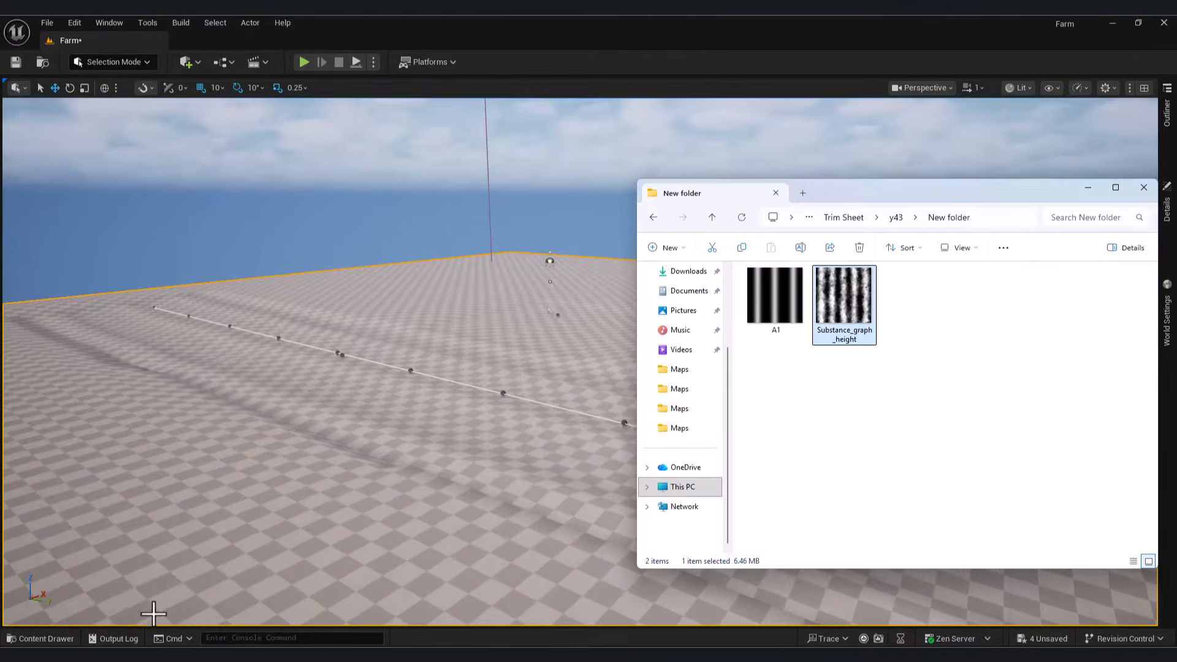
Step: Import the Substance_graph_height texture from Explorer into NewFolder
{"action": "left_click", "coordinate": [40, 638]}
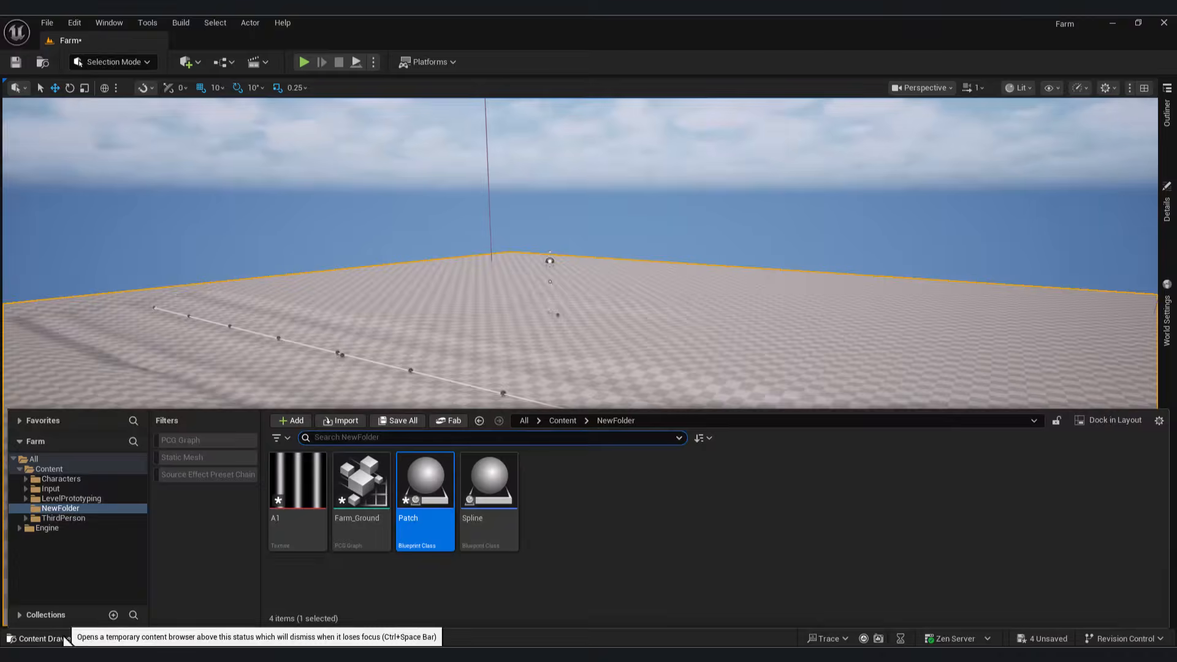
{"action": "key", "text": "alt+Tab"}
{"action": "left_click_drag", "start_coordinate": [844, 305], "coordinate": [559, 542]}
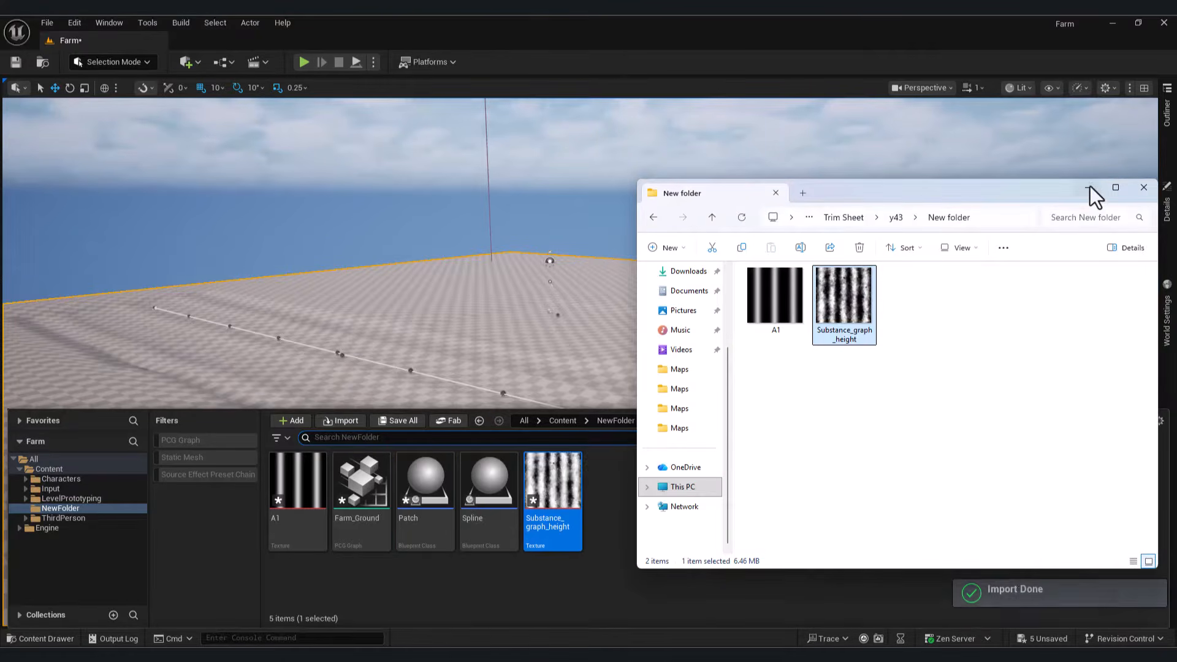
{"action": "left_click", "coordinate": [1088, 188]}
{"action": "left_click", "coordinate": [40, 638]}
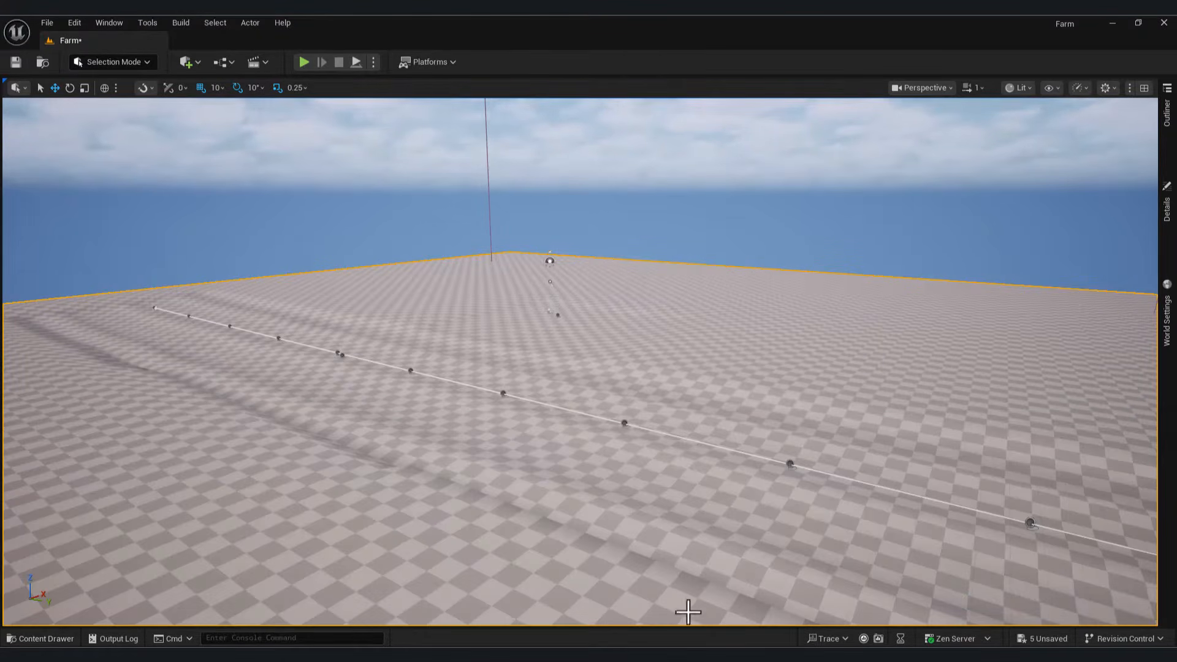
Step: Assign Substance_graph_height as the Patch blueprint's Height Texture Asset
{"action": "left_click", "coordinate": [40, 639]}
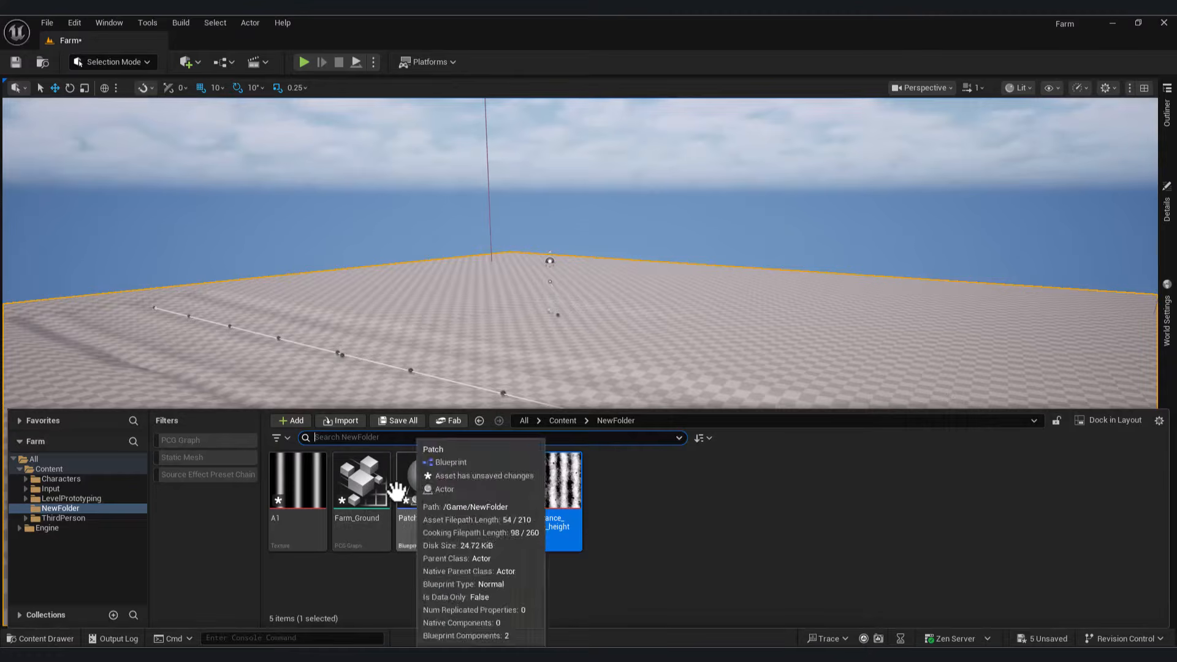
{"action": "left_click", "coordinate": [433, 490]}
{"action": "double_click", "coordinate": [433, 491]}
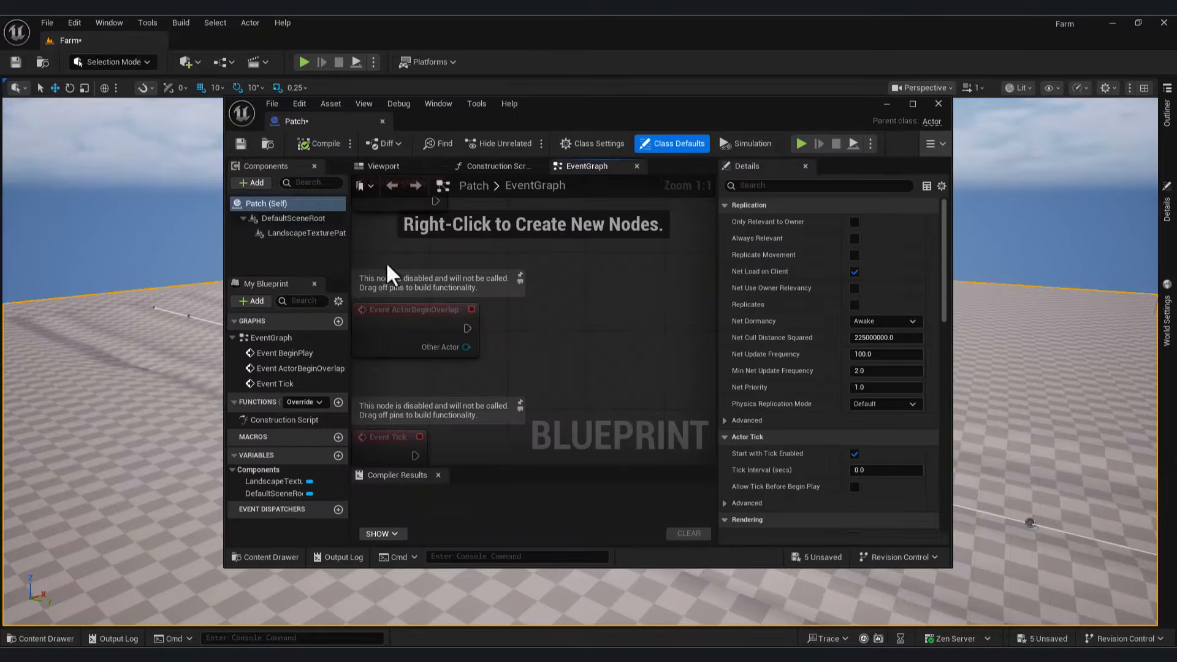
{"action": "left_click", "coordinate": [300, 233]}
{"action": "scroll", "coordinate": [938, 313], "scroll_direction": "down", "scroll_amount": 10}
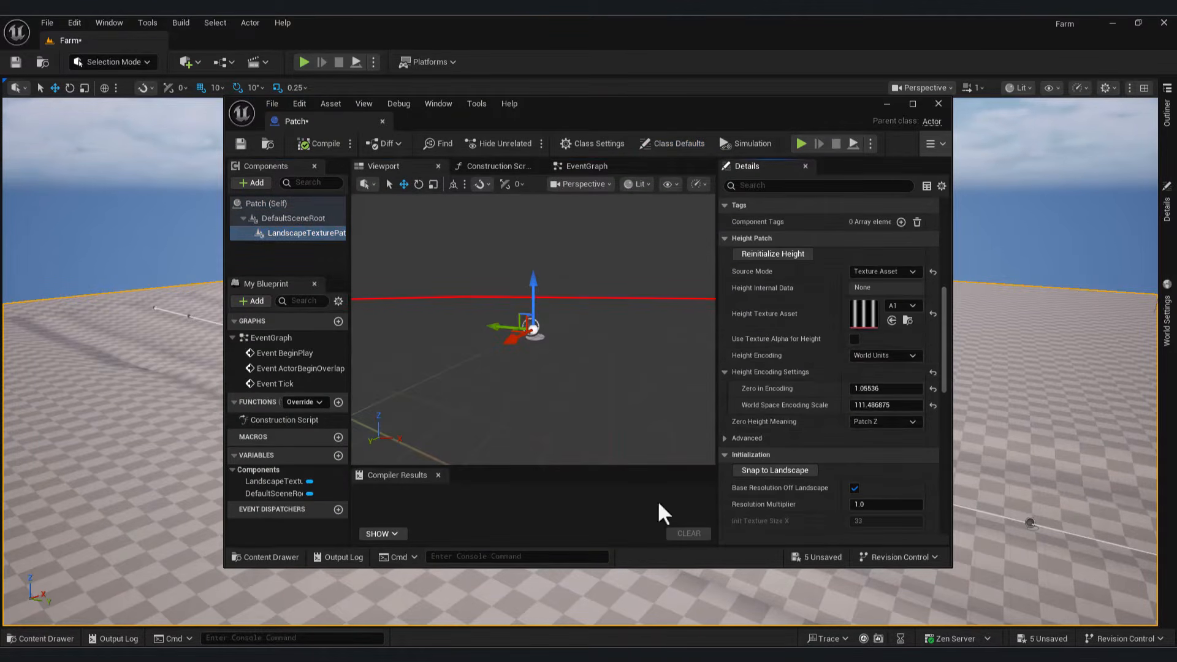
{"action": "left_click", "coordinate": [40, 638]}
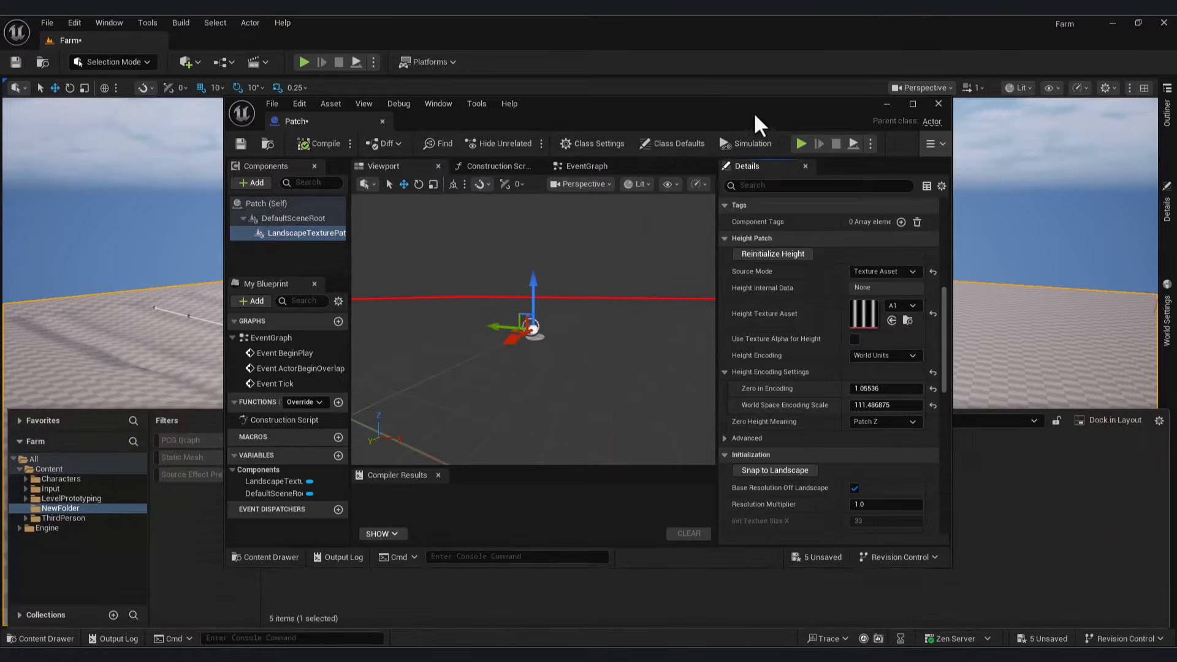
{"action": "left_click_drag", "start_coordinate": [753, 111], "coordinate": [281, 177]}
{"action": "left_click", "coordinate": [552, 546]}
{"action": "left_click", "coordinate": [419, 385]}
{"action": "left_click", "coordinate": [531, 341]}
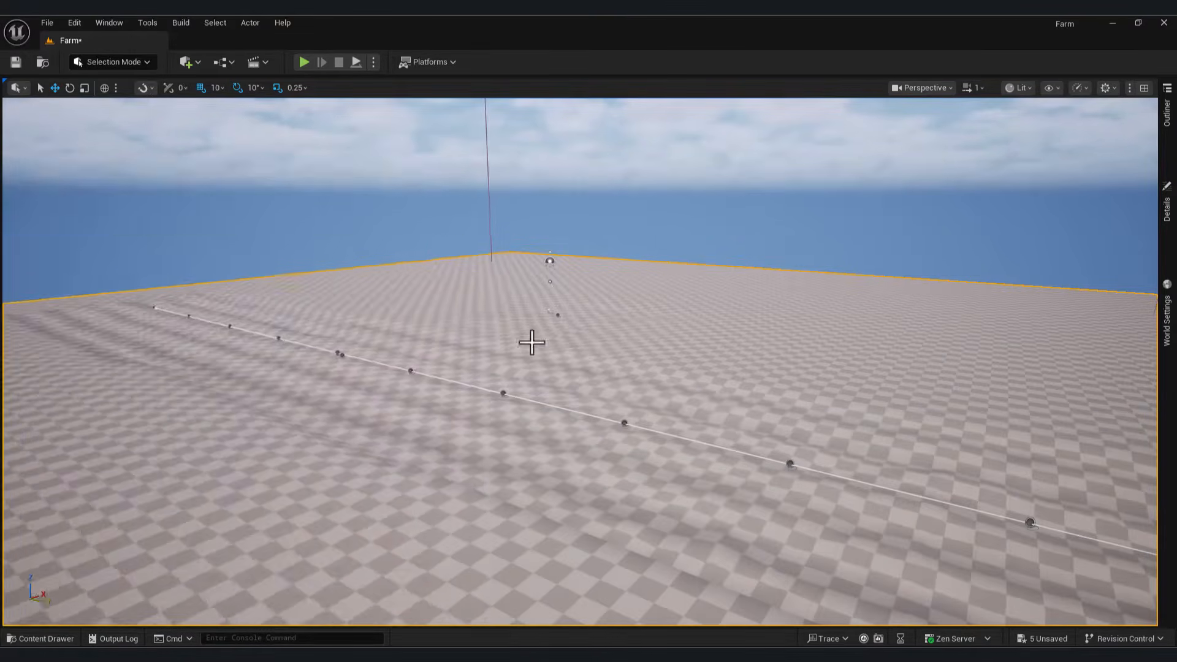
{"action": "right_click_drag", "start_coordinate": [531, 342], "coordinate": [572, 299]}
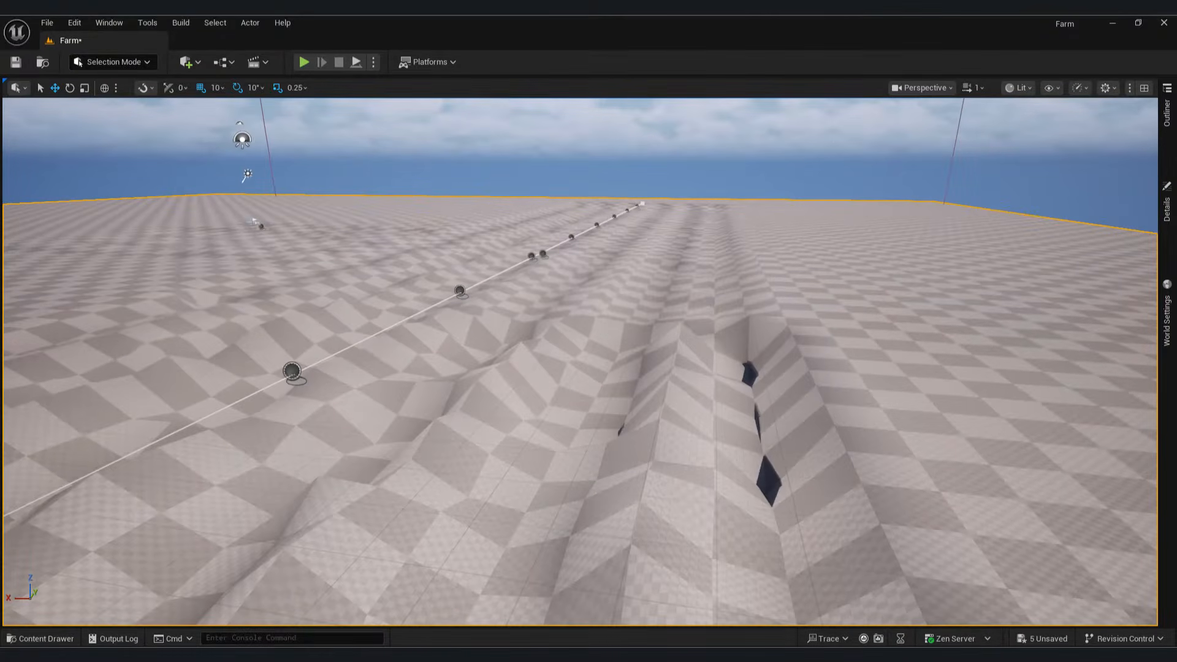
Step: Tune the height encoding to Zero in Encoding 1.775183 and Encoding Scale 116.739517
{"action": "left_click", "coordinate": [44, 638]}
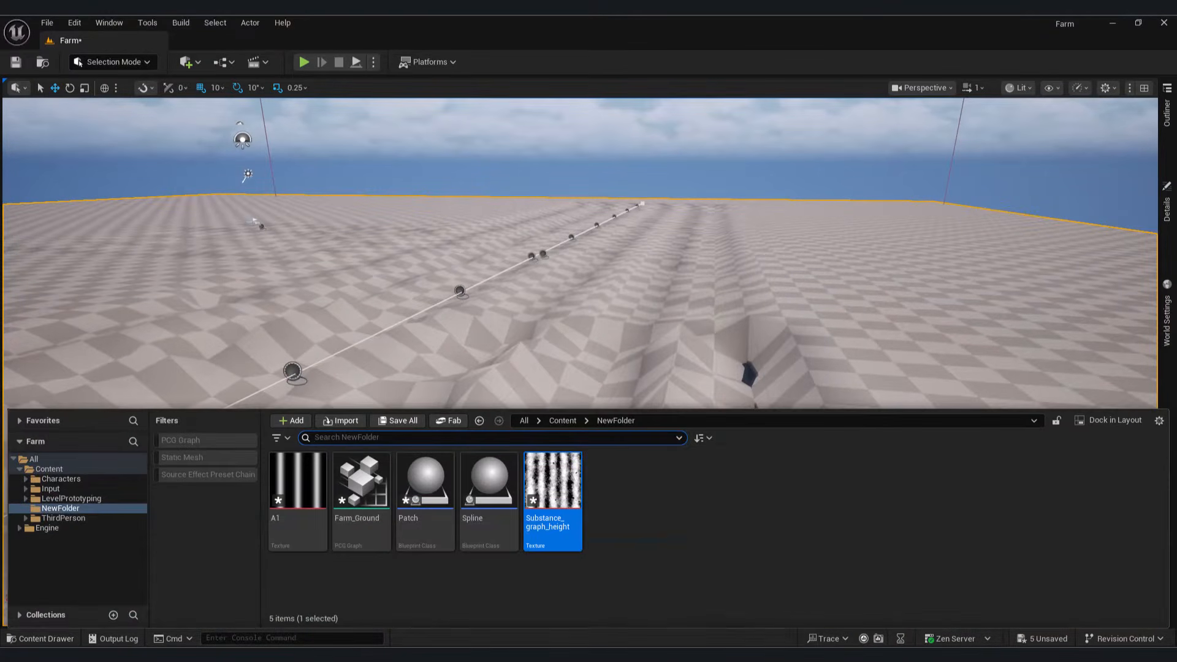
{"action": "mouse_move", "coordinate": [777, 655]}
{"action": "left_click", "coordinate": [828, 620]}
{"action": "left_click_drag", "start_coordinate": [268, 165], "coordinate": [767, 293]}
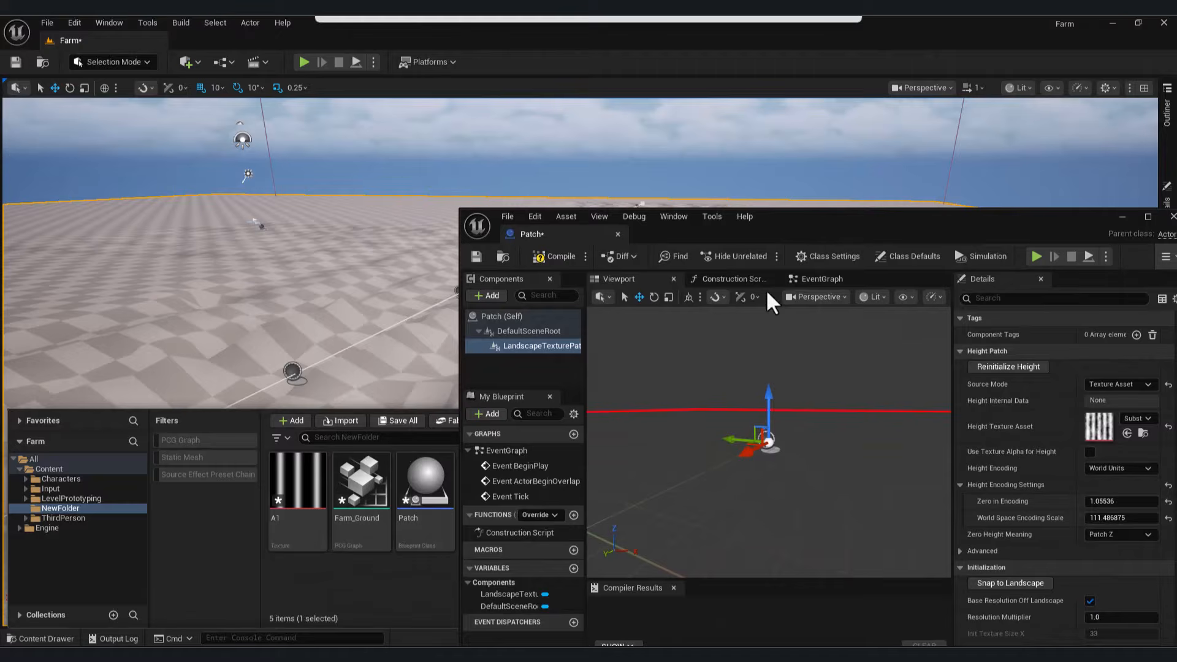
{"action": "left_click", "coordinate": [61, 639]}
{"action": "left_click_drag", "start_coordinate": [1120, 517], "coordinate": [1082, 517]}
{"action": "left_click_drag", "start_coordinate": [1121, 501], "coordinate": [1094, 501]}
{"action": "left_click_drag", "start_coordinate": [996, 234], "coordinate": [959, 460]}
{"action": "right_click_drag", "start_coordinate": [662, 268], "coordinate": [662, 313]}
{"action": "left_click_drag", "start_coordinate": [936, 459], "coordinate": [936, 309]}
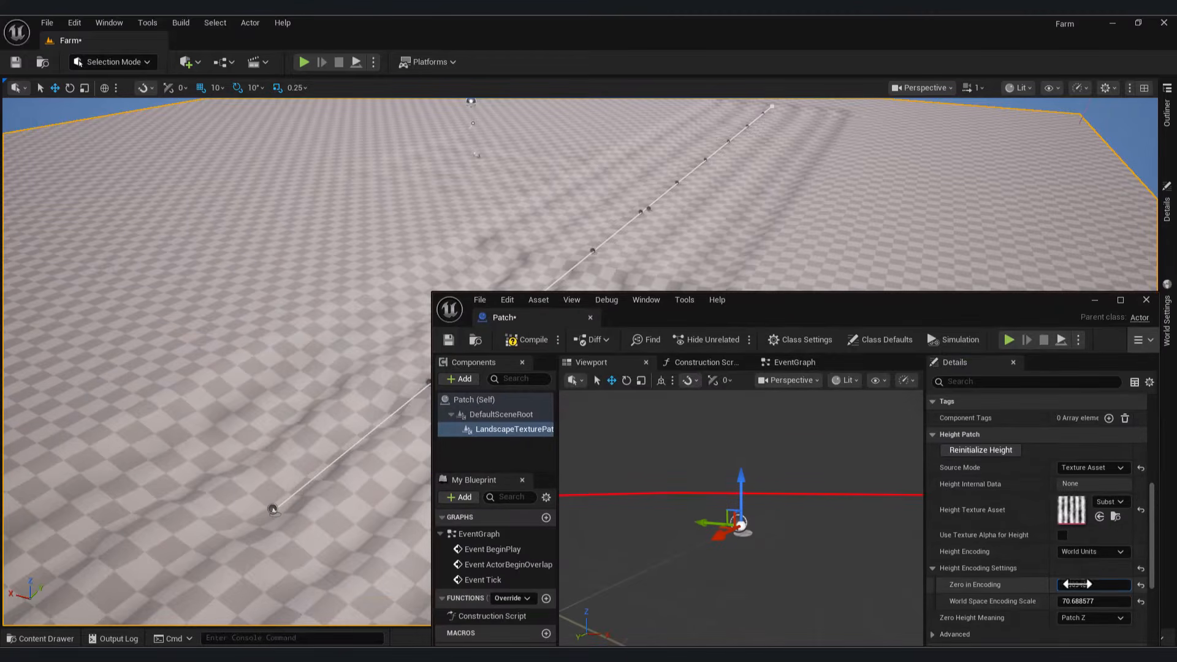
{"action": "left_click_drag", "start_coordinate": [1077, 584], "coordinate": [1113, 601]}
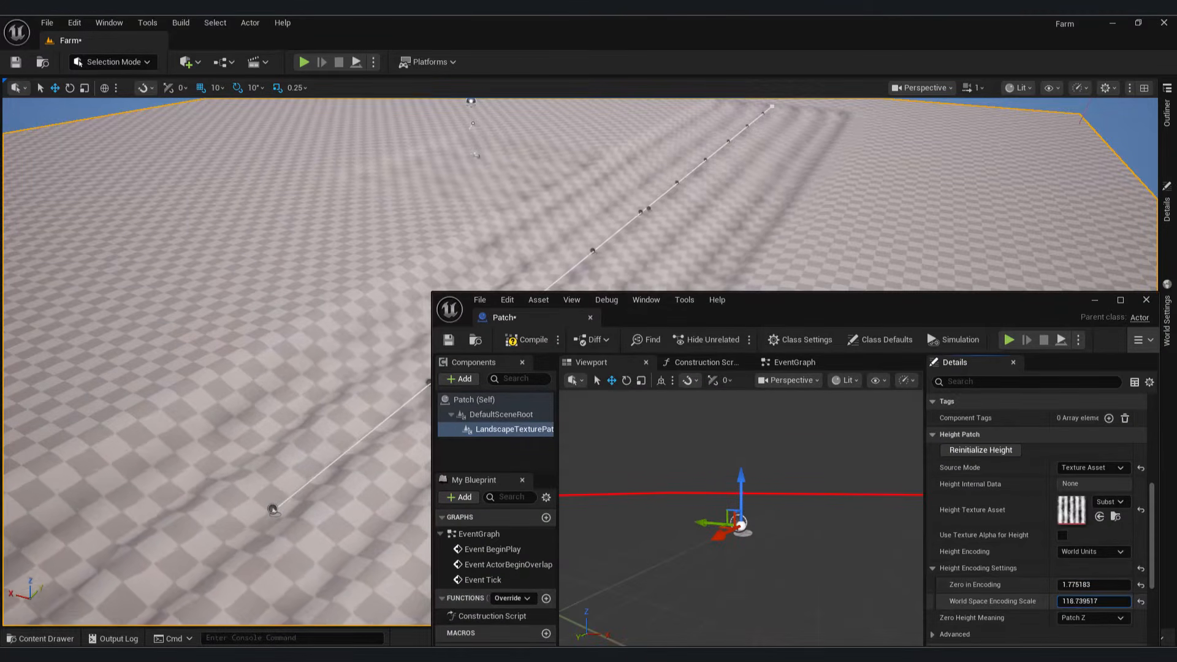
{"action": "right_click_drag", "start_coordinate": [907, 246], "coordinate": [736, 337]}
Step: Select the Spline and landscape in the Outliner, then clear the selection
{"action": "left_click", "coordinate": [1166, 113]}
{"action": "left_click", "coordinate": [1047, 429]}
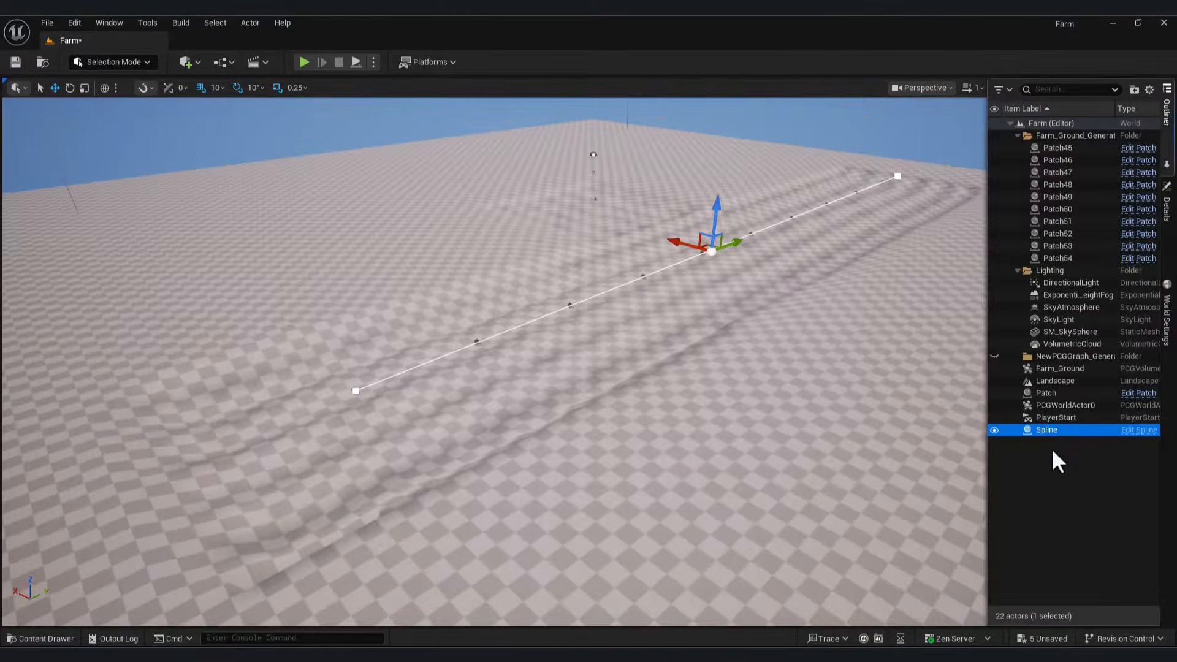
{"action": "left_click", "coordinate": [977, 449]}
{"action": "left_click", "coordinate": [633, 262]}
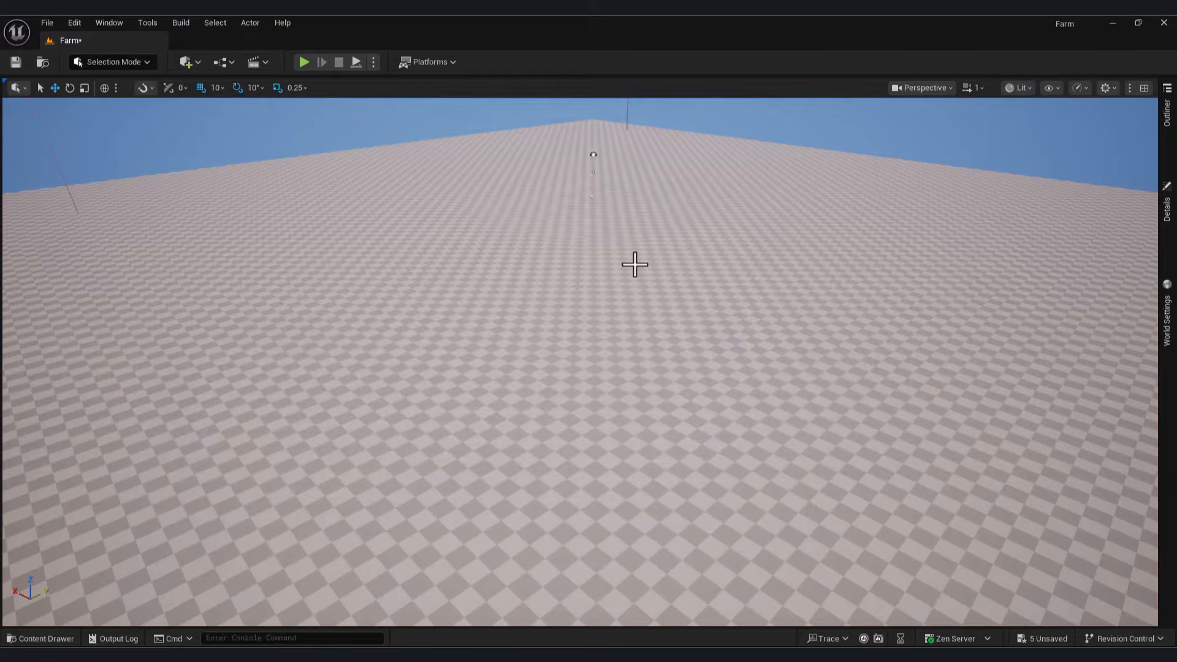
{"action": "right_click_drag", "start_coordinate": [634, 262], "coordinate": [633, 262]}
Step: Drag the Spline blueprint from NewFolder onto the ground near the farm plane's middle
{"action": "left_click", "coordinate": [43, 638]}
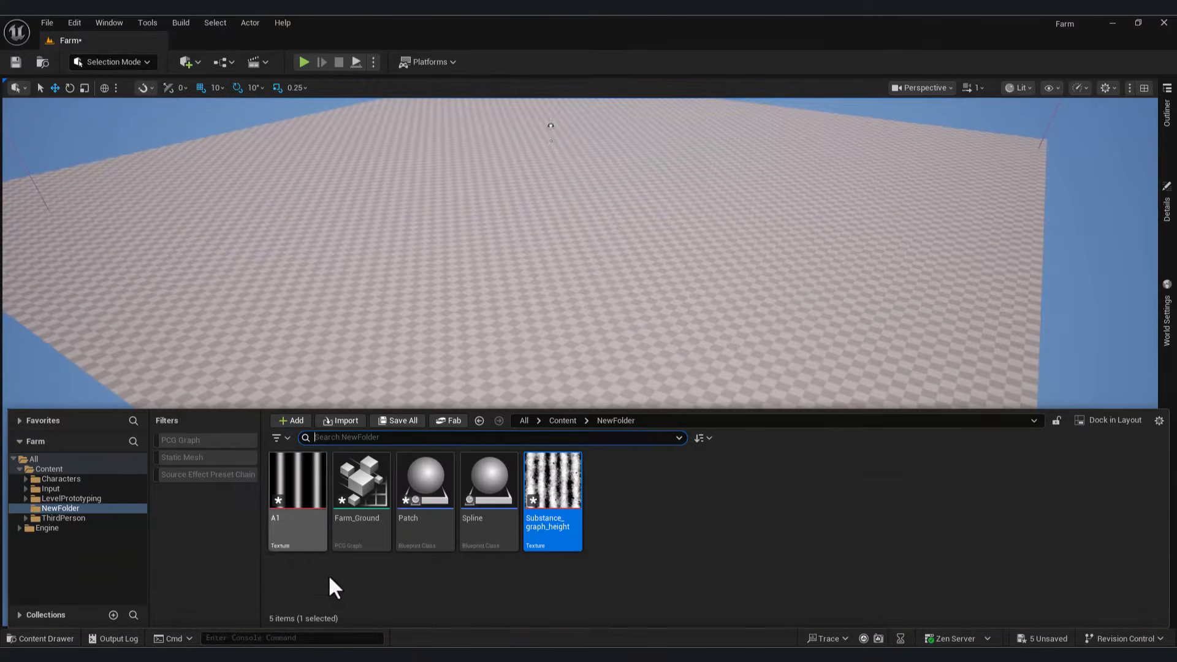
{"action": "left_click_drag", "start_coordinate": [484, 490], "coordinate": [522, 353]}
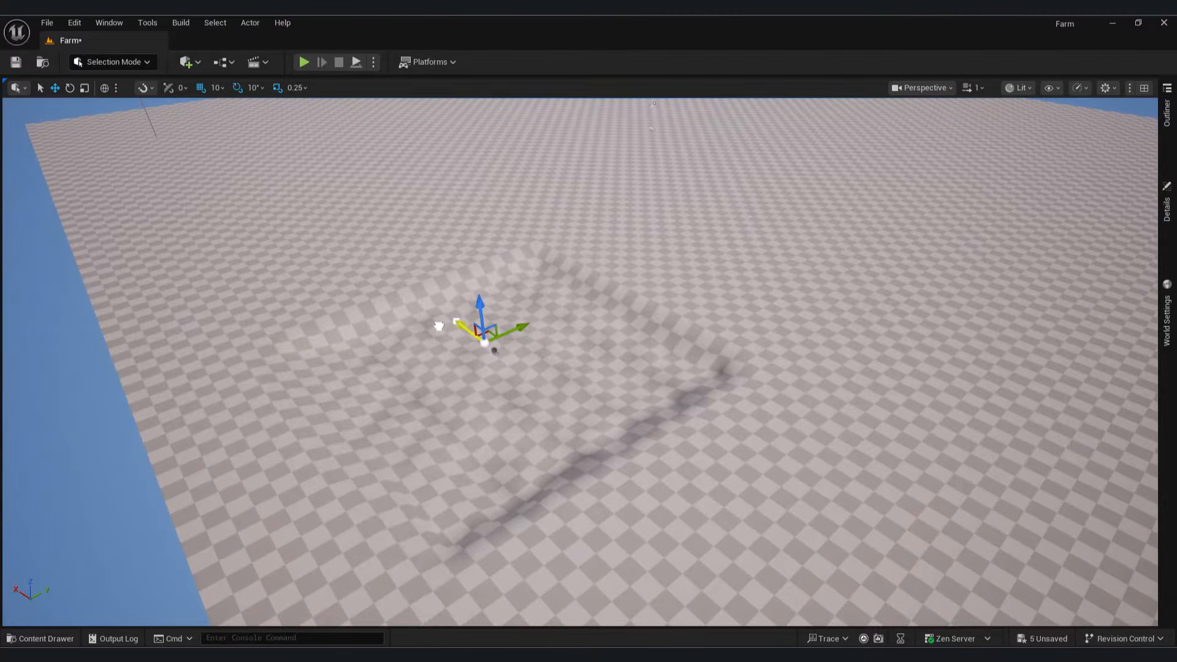
{"action": "right_click_drag", "start_coordinate": [439, 325], "coordinate": [598, 306]}
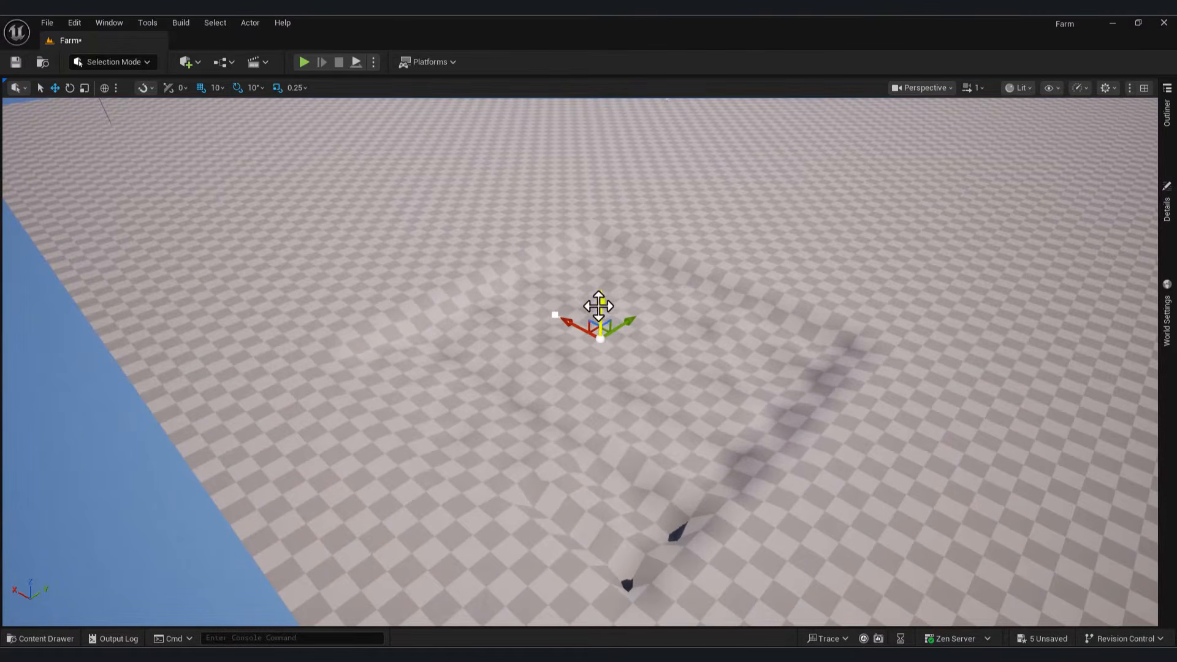
{"action": "right_click_drag", "start_coordinate": [525, 358], "coordinate": [563, 314]}
{"action": "right_click_drag", "start_coordinate": [251, 218], "coordinate": [473, 327]}
{"action": "left_click", "coordinate": [40, 639]}
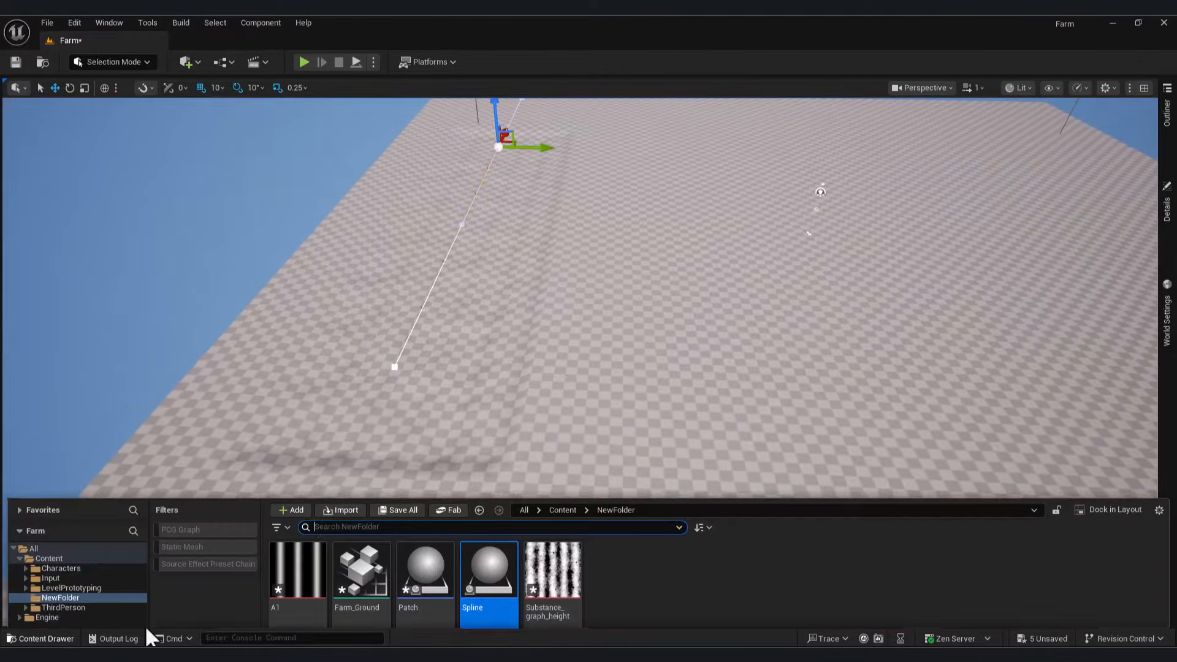
{"action": "left_click_drag", "start_coordinate": [489, 506], "coordinate": [654, 354]}
{"action": "right_click_drag", "start_coordinate": [654, 354], "coordinate": [557, 386]}
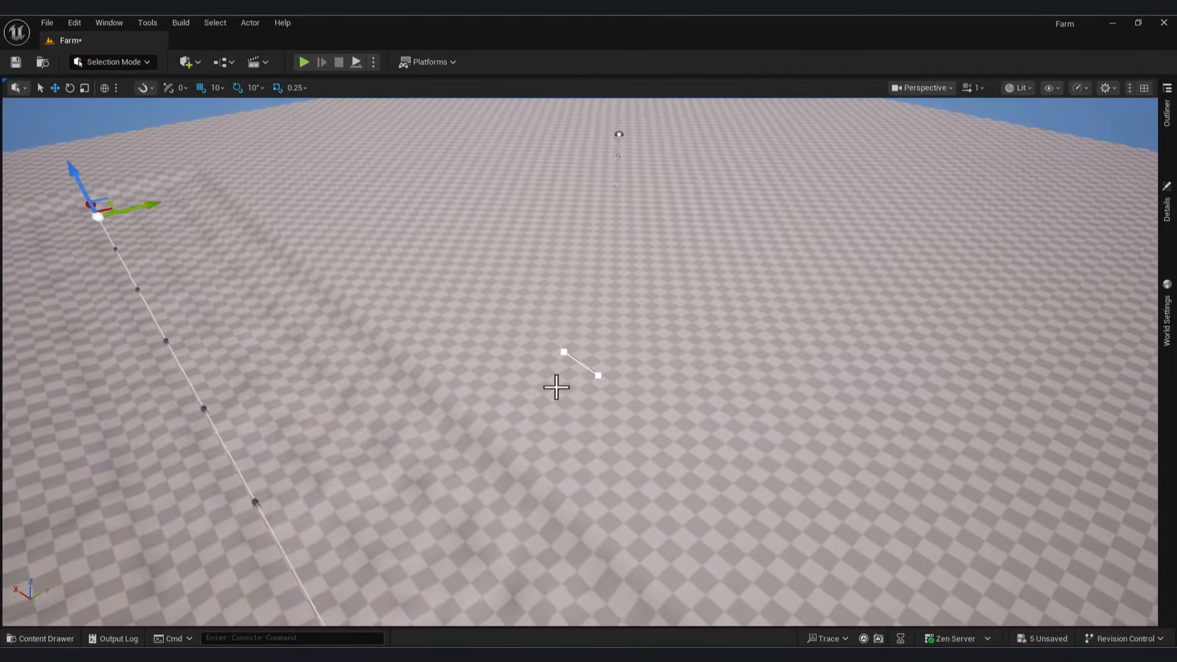
{"action": "key", "text": "ctrl+space"}
Step: Open the Farm_Ground PCG graph and inspect the Get Spline Data node (tag Spline, Select Multiple)
{"action": "left_click", "coordinate": [373, 479]}
{"action": "double_click", "coordinate": [373, 479]}
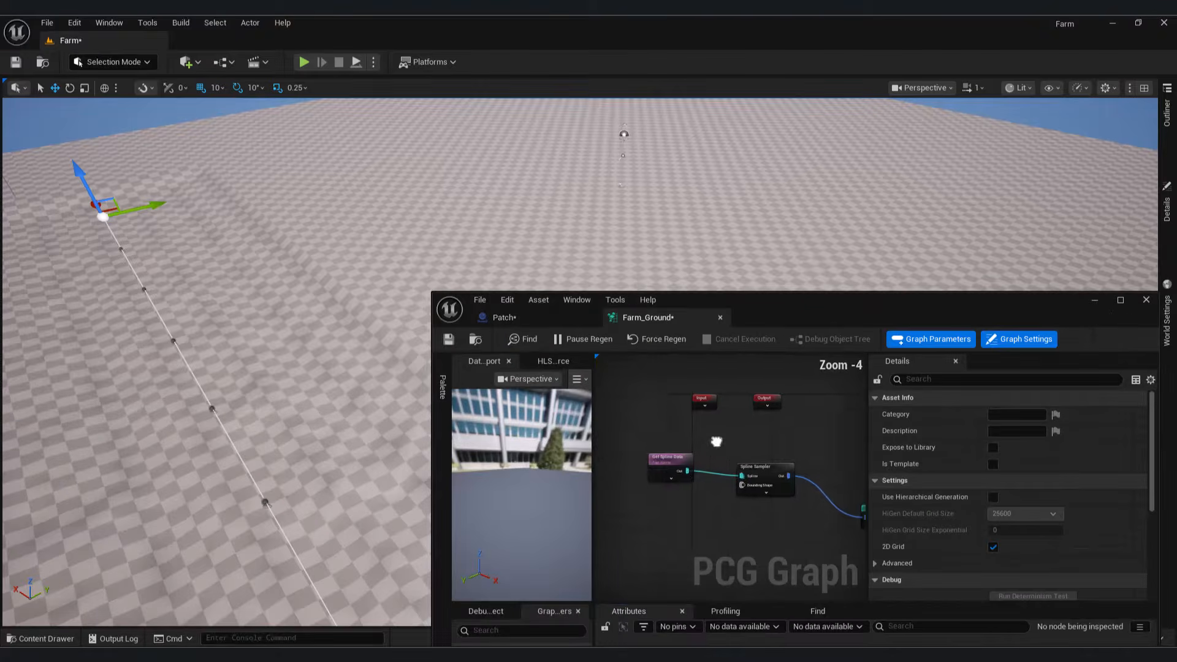
{"action": "left_click", "coordinate": [723, 437]}
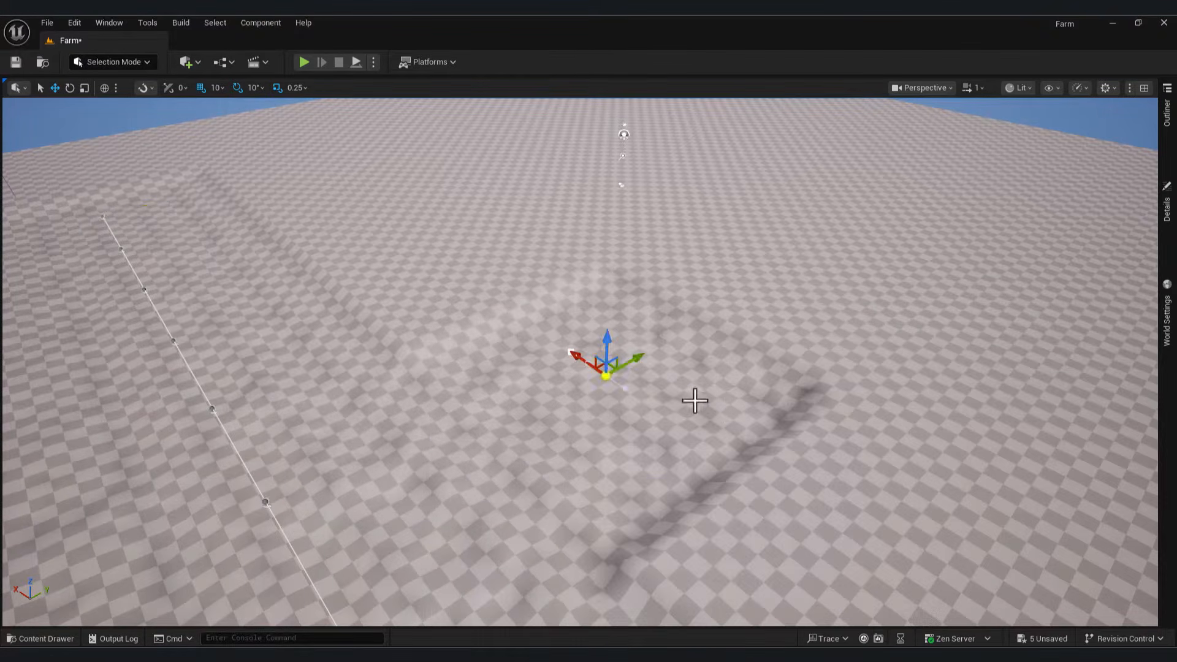
{"action": "right_click_drag", "start_coordinate": [694, 401], "coordinate": [698, 410]}
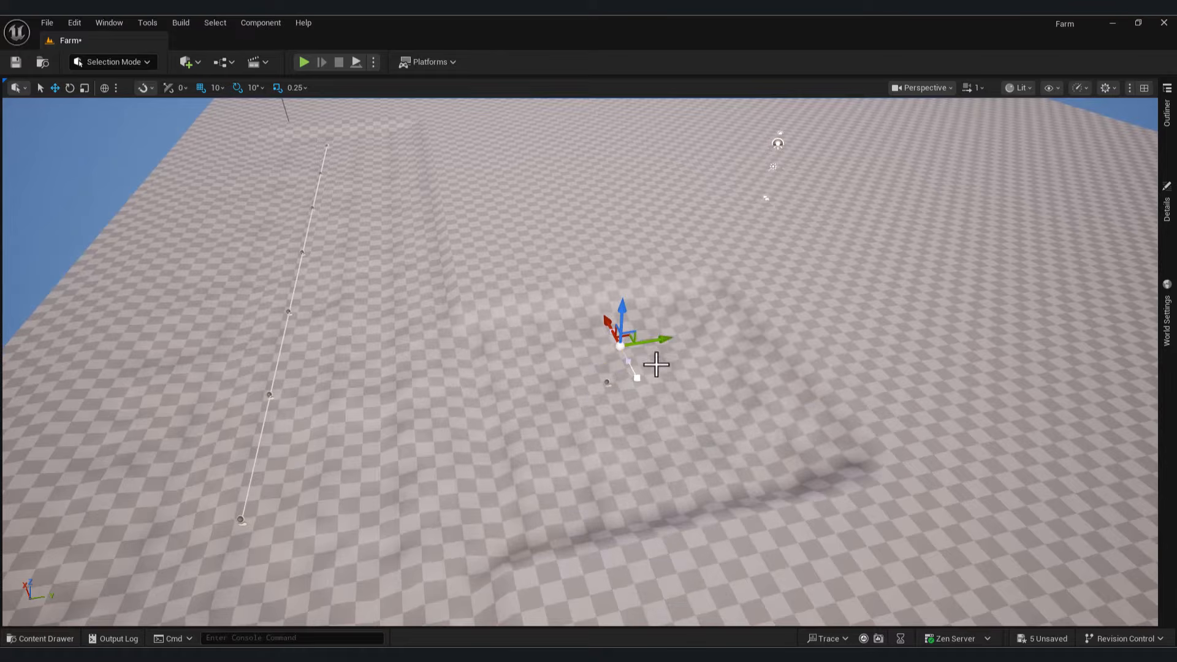
Step: Select Spline2 in the Outliner and drag its end point out parallel to the first spline
{"action": "left_click", "coordinate": [1166, 212]}
{"action": "left_click", "coordinate": [1166, 113]}
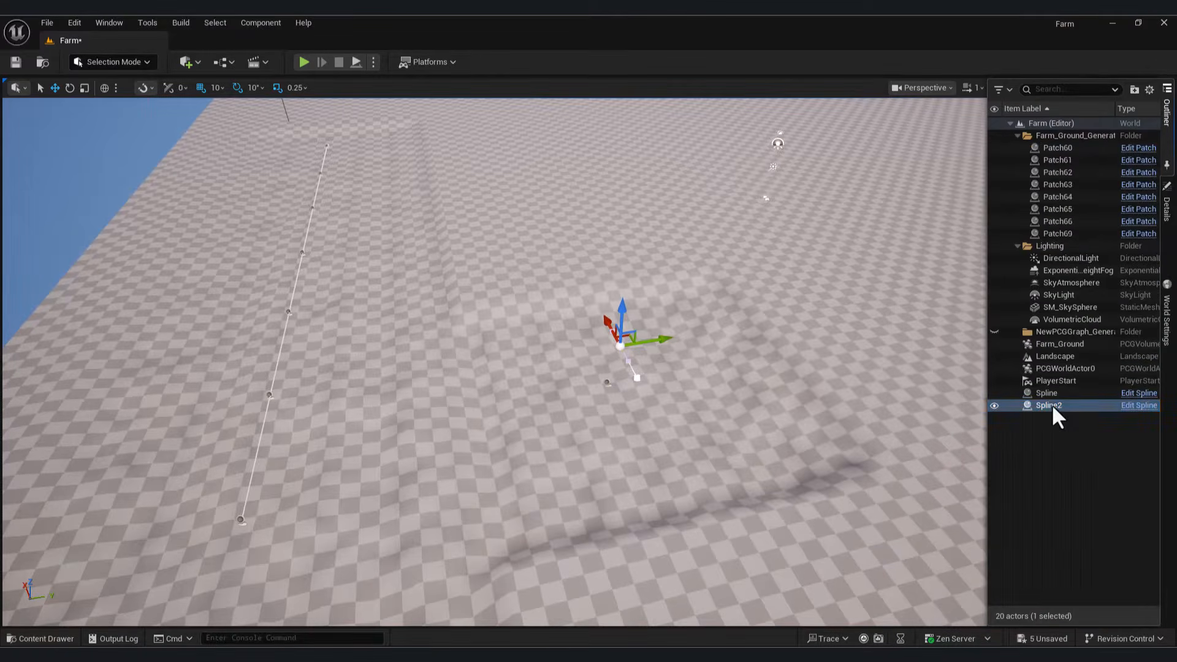
{"action": "left_click_drag", "start_coordinate": [661, 344], "coordinate": [711, 370]}
{"action": "mouse_move", "coordinate": [589, 369]}
{"action": "left_mouse_down", "text": "alt"}
{"action": "mouse_move", "coordinate": [613, 368]}
{"action": "mouse_move", "coordinate": [590, 369]}
{"action": "left_mouse_up", "text": "alt"}
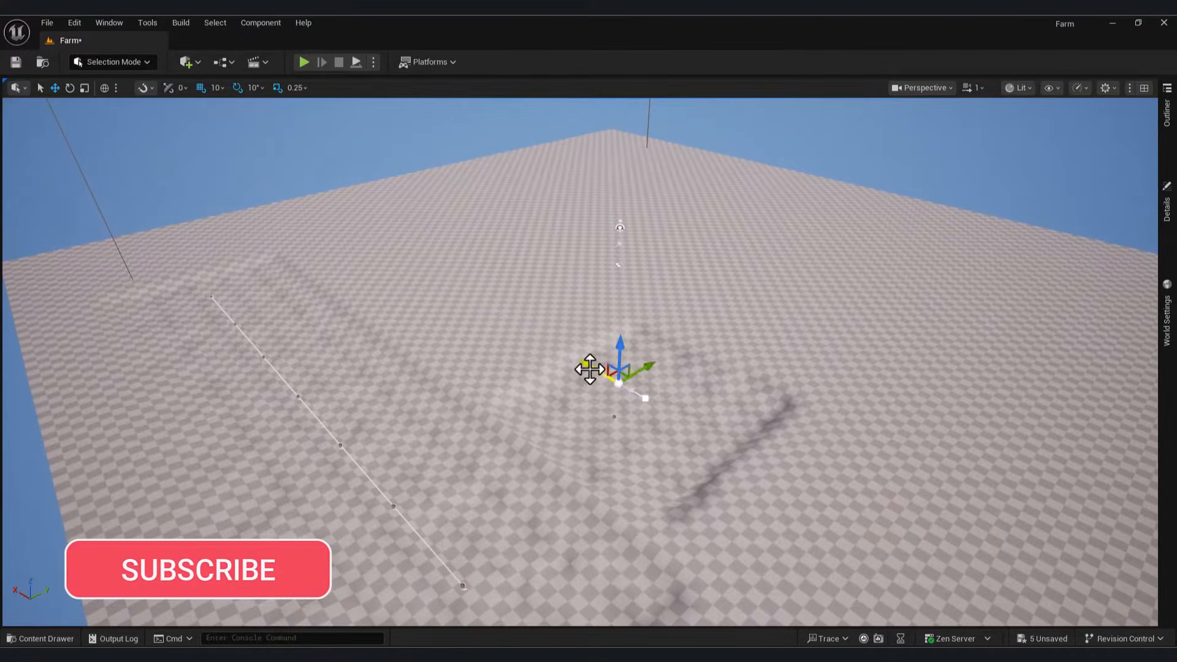
{"action": "left_click_drag", "start_coordinate": [403, 260], "coordinate": [644, 348], "text": "alt"}
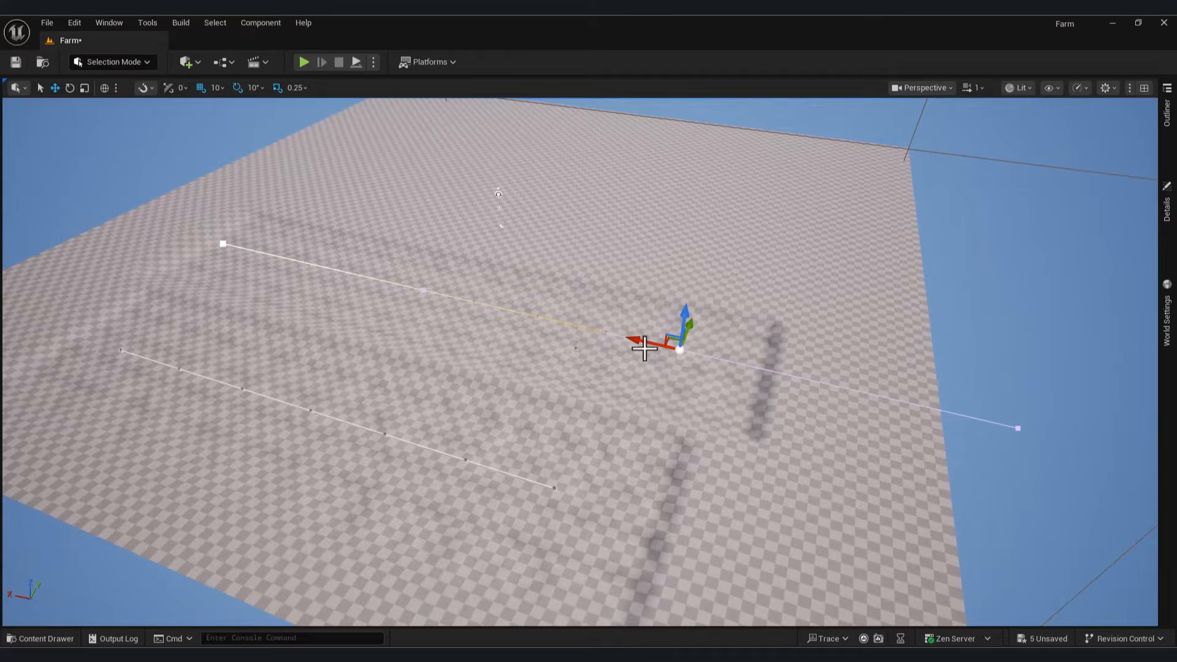
{"action": "scroll", "coordinate": [524, 487], "scroll_direction": "down", "scroll_amount": 5}
{"action": "left_click", "coordinate": [507, 486]}
{"action": "left_click_drag", "start_coordinate": [507, 486], "coordinate": [783, 638], "text": "alt"}
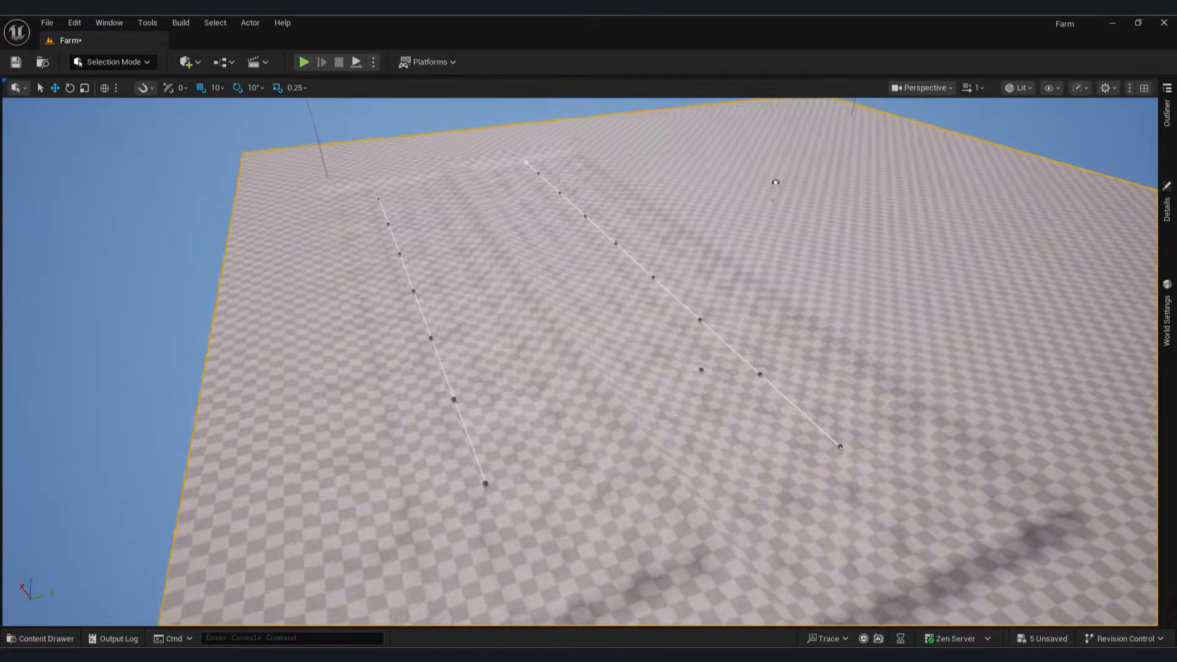
Step: Set Zero 1.454544 and Encoding Scale 80.09201, trying World Zero and Landscape Z before keeping Patch Z
{"action": "mouse_move", "coordinate": [782, 640]}
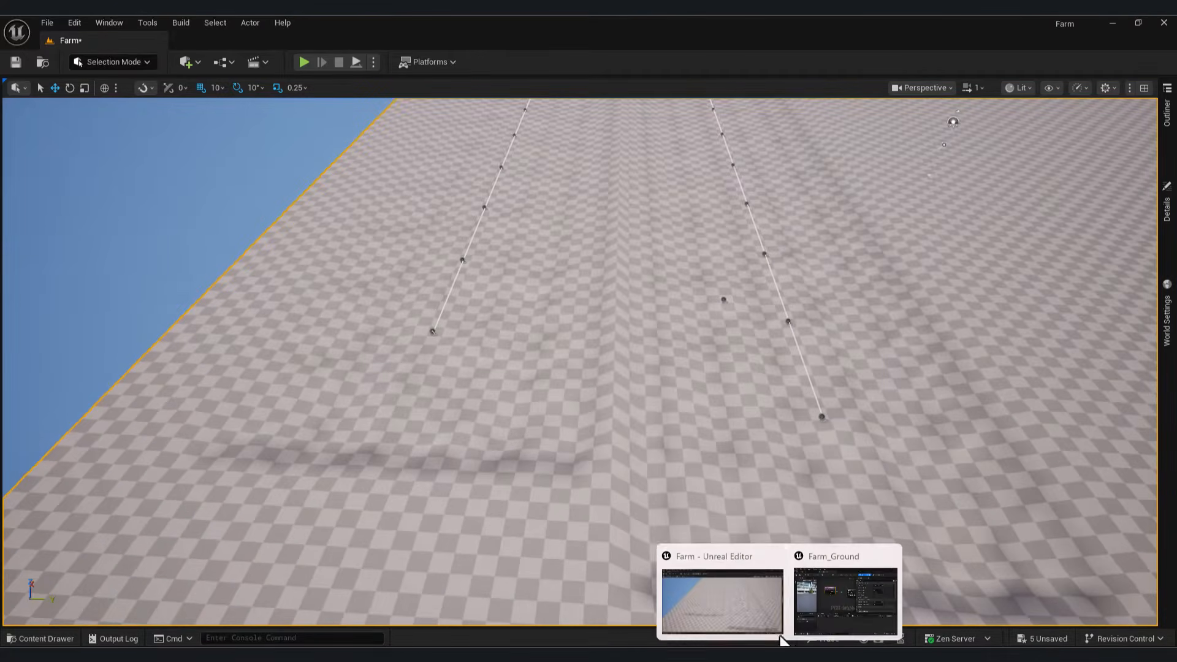
{"action": "left_click", "coordinate": [845, 601]}
{"action": "left_click_drag", "start_coordinate": [455, 310], "coordinate": [150, 289]}
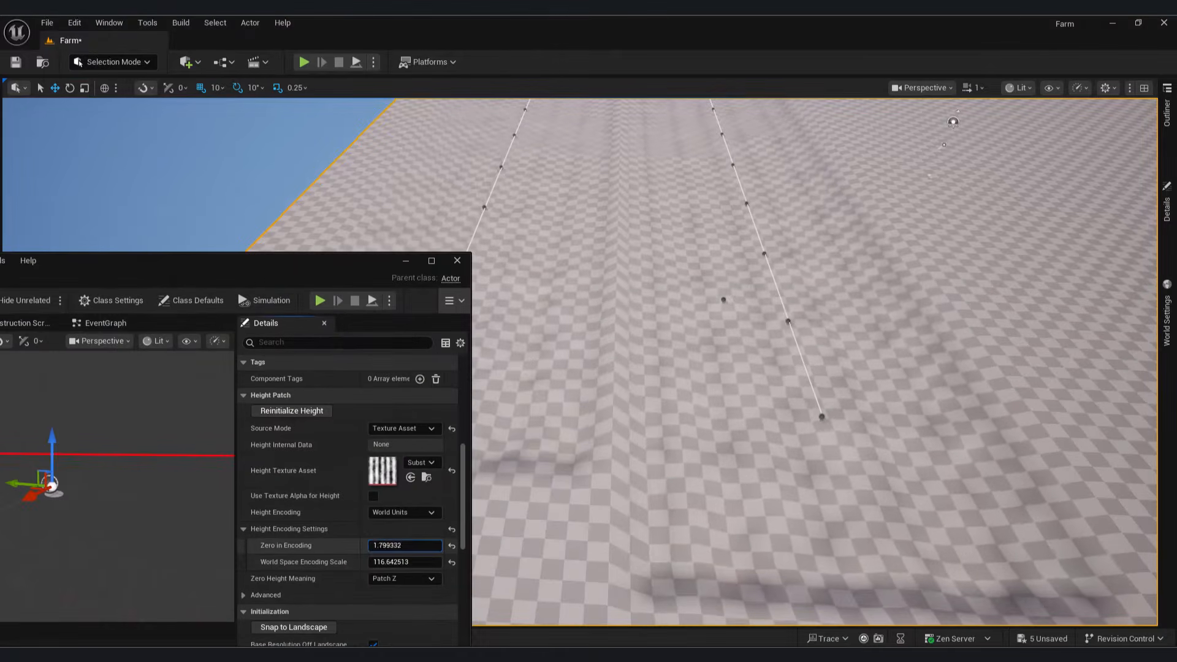
{"action": "mouse_move", "coordinate": [404, 561]}
{"action": "left_mouse_down"}
{"action": "mouse_move", "coordinate": [441, 562]}
{"action": "mouse_move", "coordinate": [405, 562]}
{"action": "left_mouse_up"}
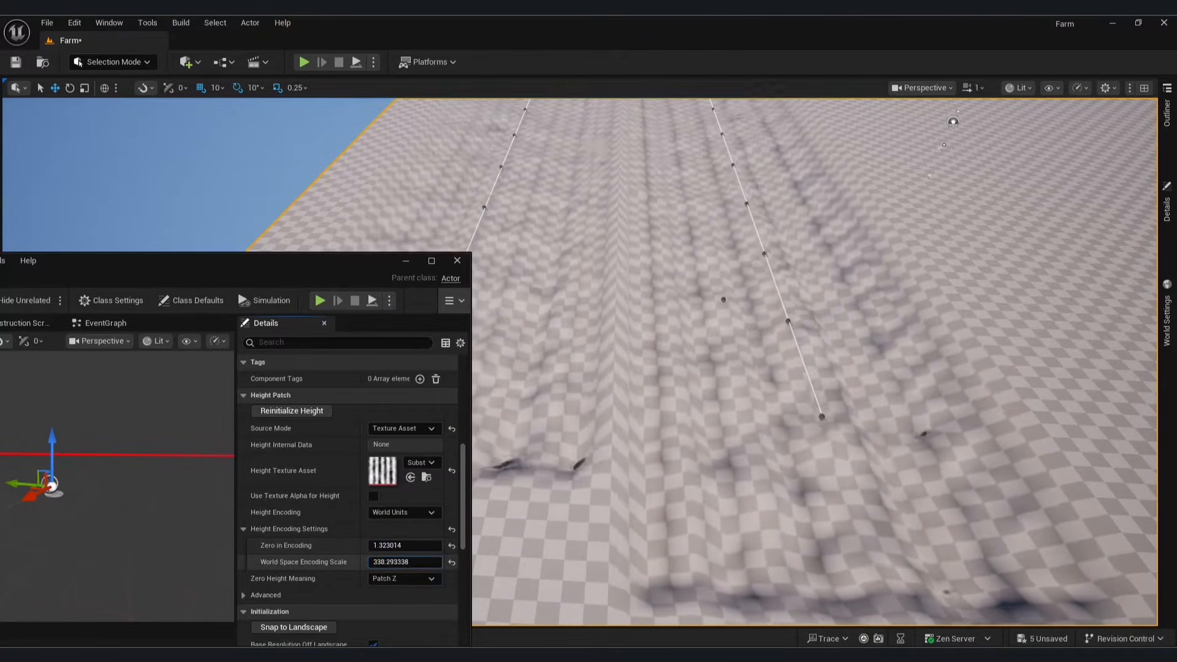
{"action": "left_click", "coordinate": [398, 581]}
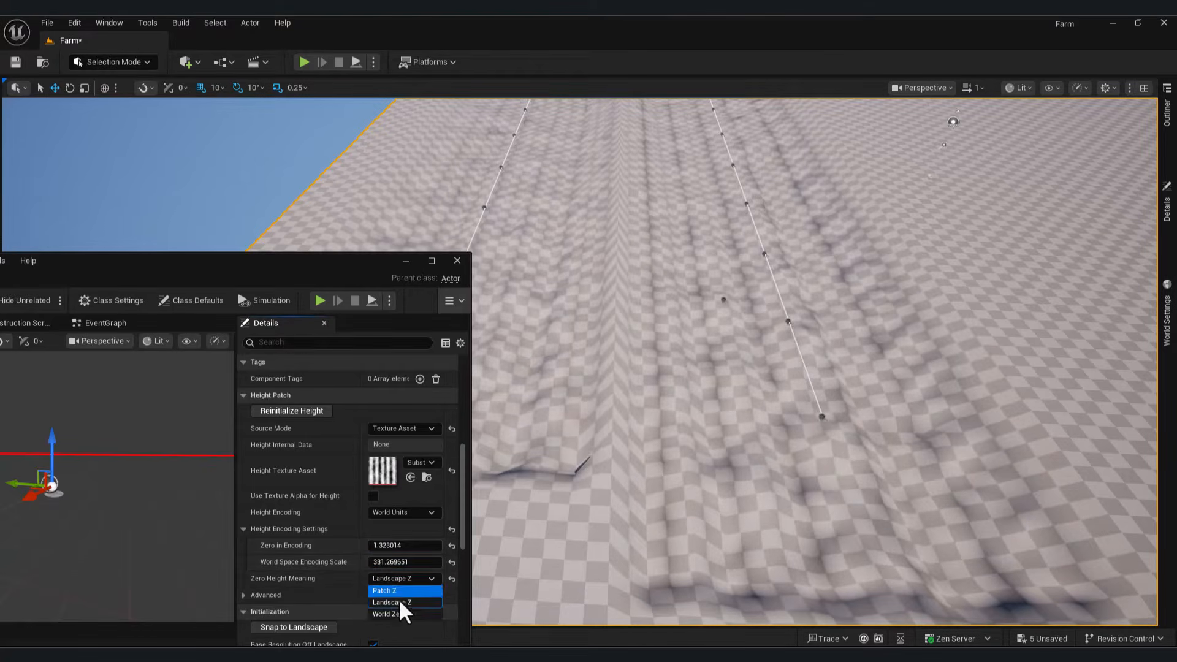
{"action": "left_click", "coordinate": [399, 600]}
{"action": "left_click", "coordinate": [398, 602]}
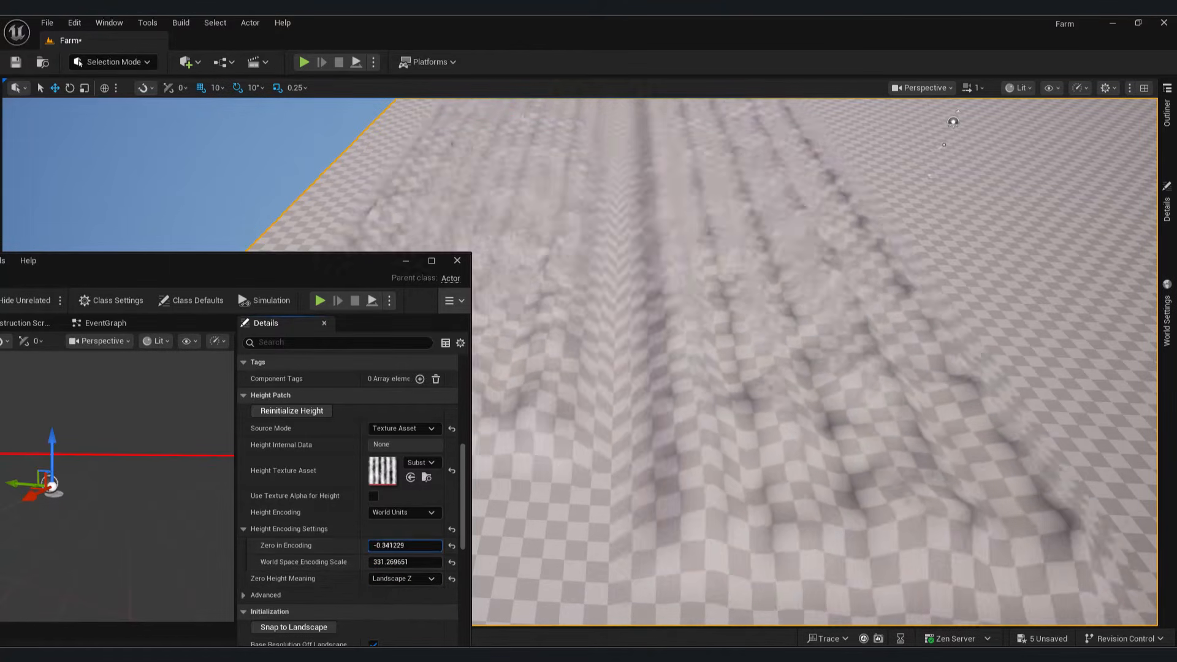
{"action": "left_click_drag", "start_coordinate": [404, 562], "coordinate": [437, 562]}
{"action": "left_click", "coordinate": [406, 578]}
{"action": "left_click", "coordinate": [425, 599]}
{"action": "left_click", "coordinate": [812, 316]}
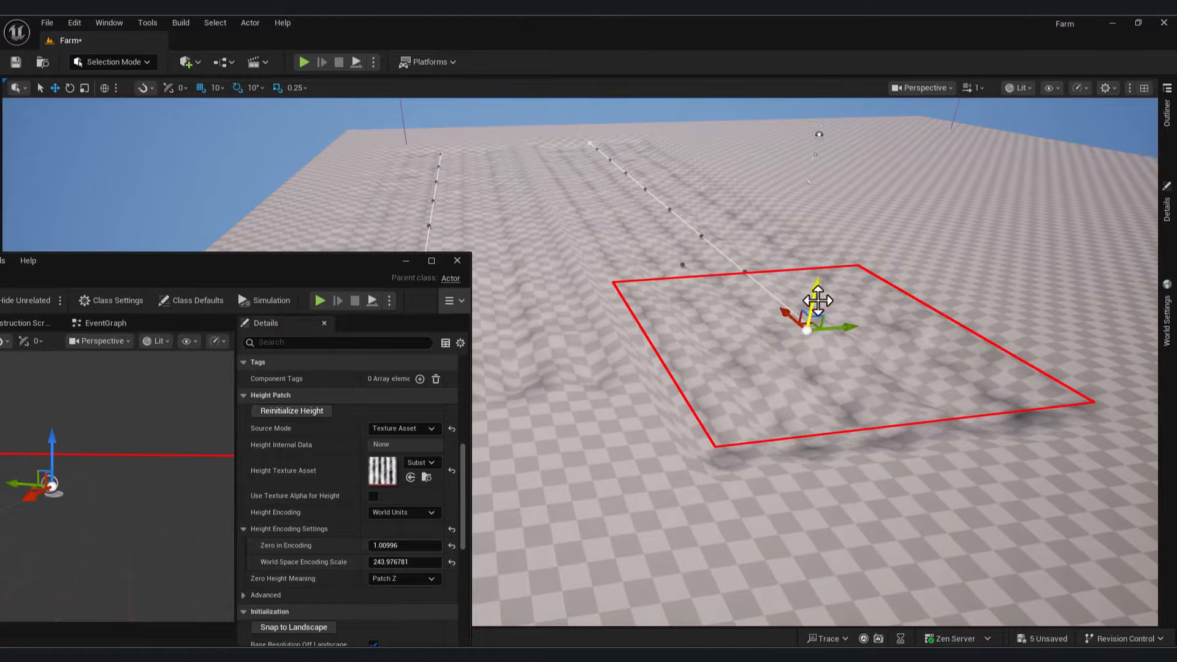
Step: Inspect the reshaped ground, then bring the Patch blueprint editor back to the centre
{"action": "right_click_drag", "start_coordinate": [618, 313], "coordinate": [528, 319]}
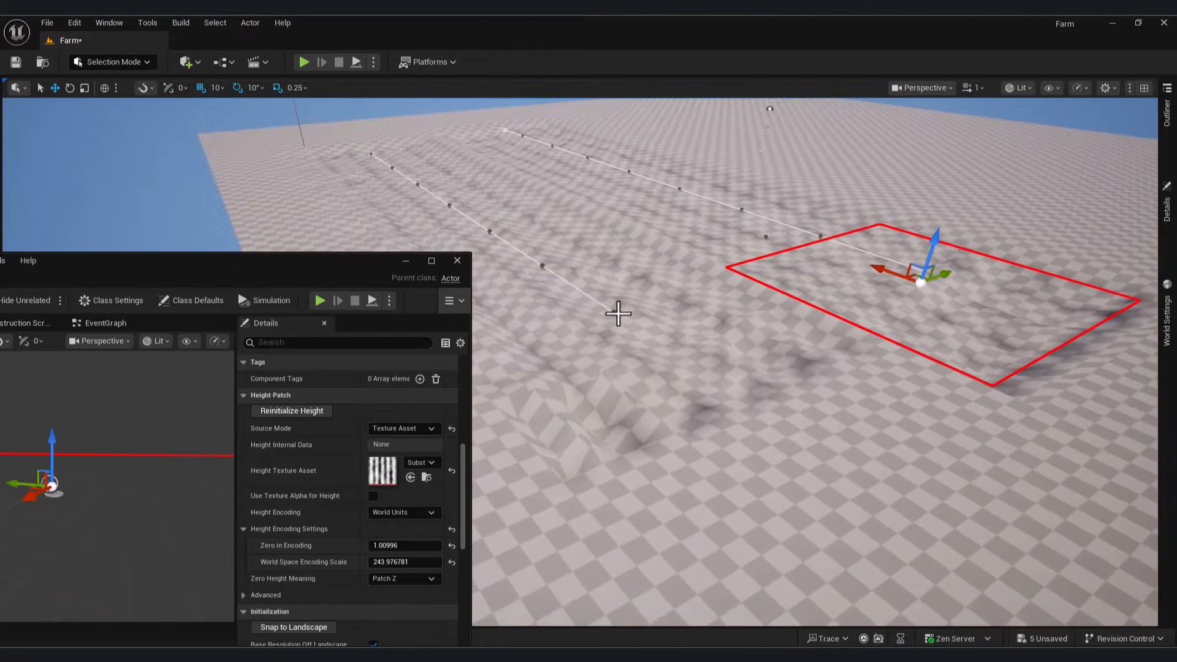
{"action": "right_click_drag", "start_coordinate": [615, 288], "coordinate": [542, 293]}
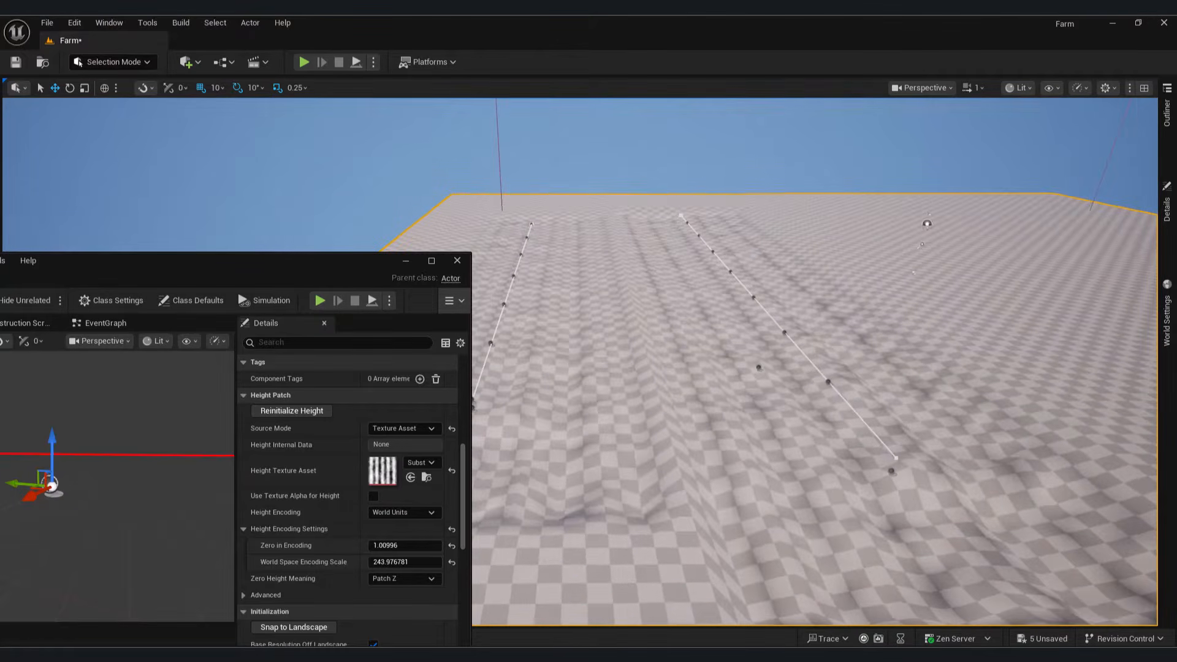
{"action": "right_click_drag", "start_coordinate": [336, 135], "coordinate": [392, 184]}
{"action": "mouse_move", "coordinate": [723, 656]}
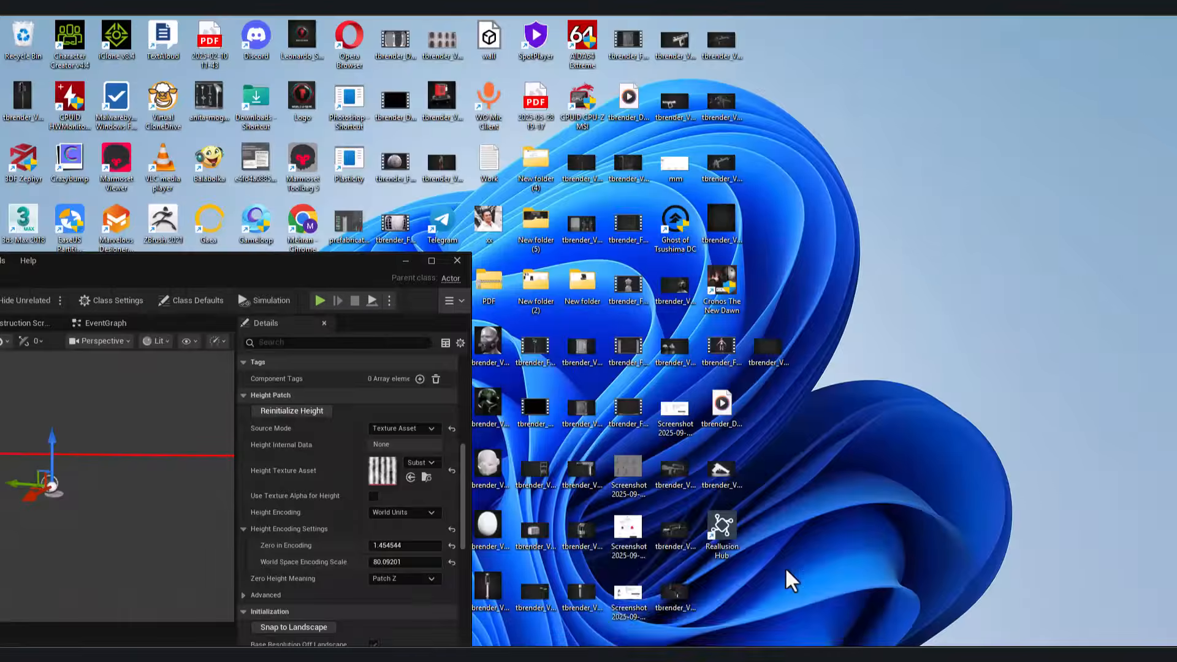
{"action": "left_click", "coordinate": [784, 566]}
{"action": "left_click_drag", "start_coordinate": [295, 265], "coordinate": [856, 183]}
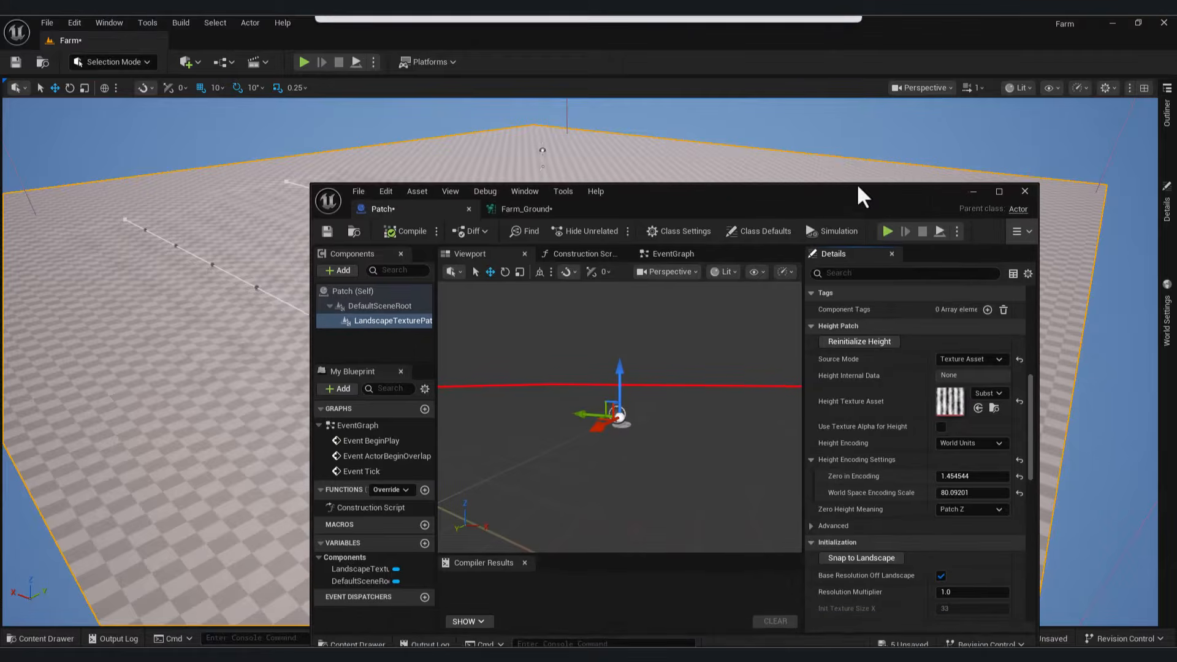
Step: Rearrange the Farm_Ground nodes and add a Transform Points node after the Spline Sampler
{"action": "left_click", "coordinate": [541, 201]}
{"action": "scroll", "coordinate": [630, 367], "scroll_direction": "down", "scroll_amount": 2}
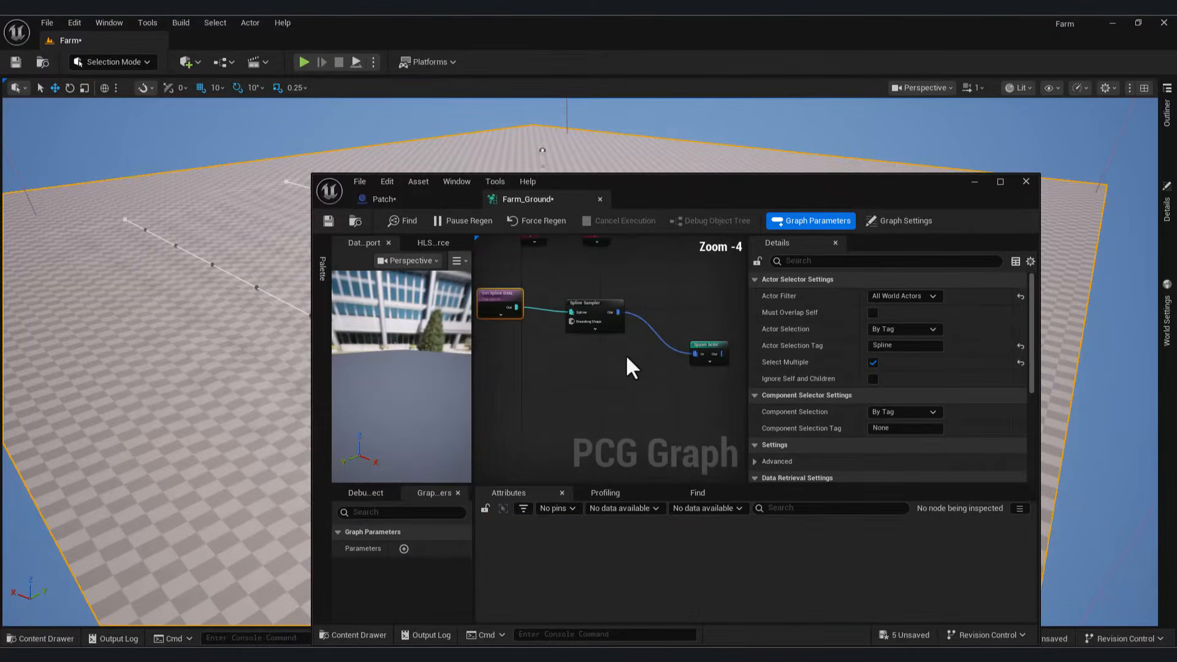
{"action": "left_click_drag", "start_coordinate": [685, 324], "coordinate": [718, 298]}
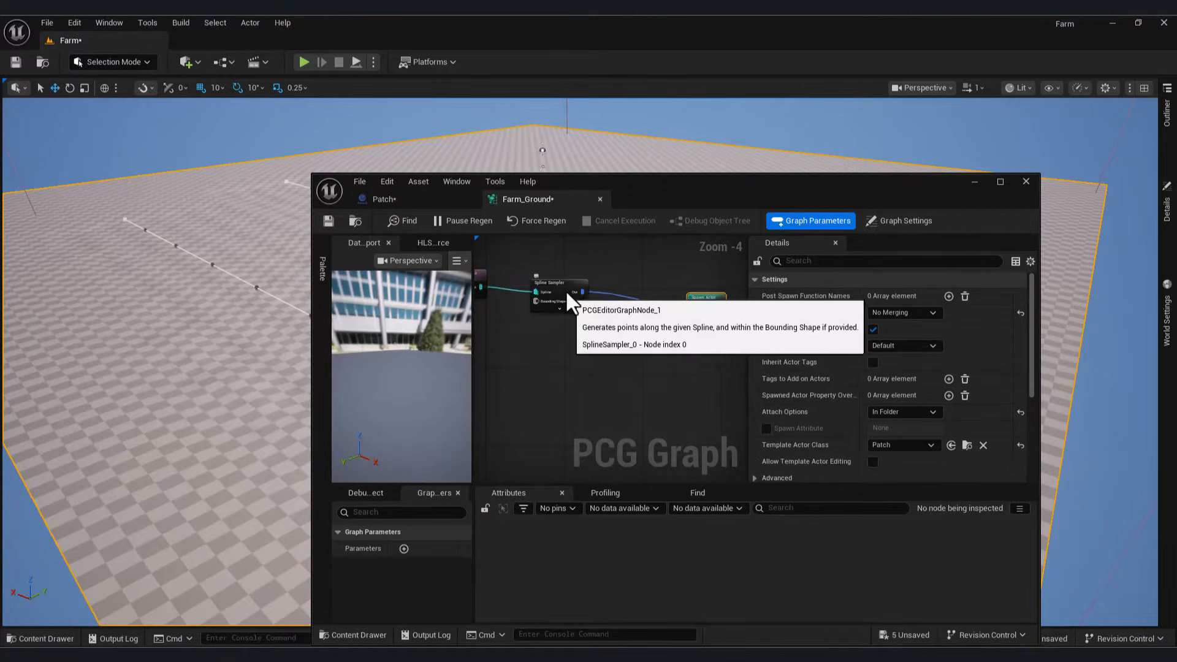
{"action": "left_click_drag", "start_coordinate": [560, 284], "coordinate": [641, 375]}
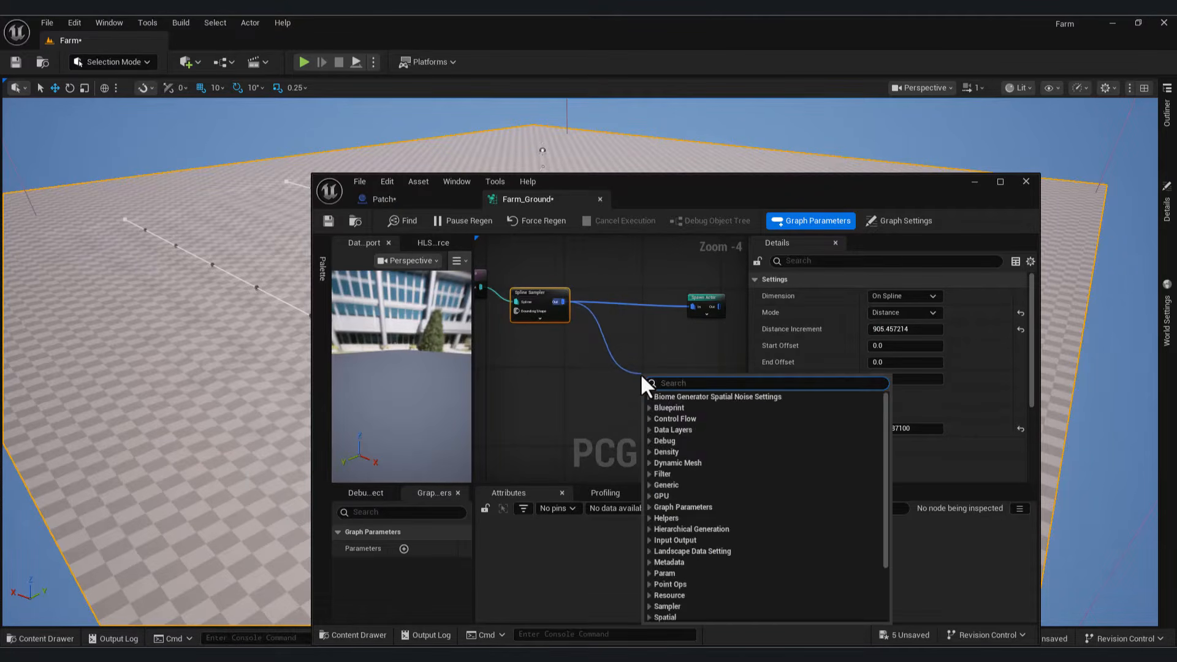
{"action": "type", "text": "trans"}
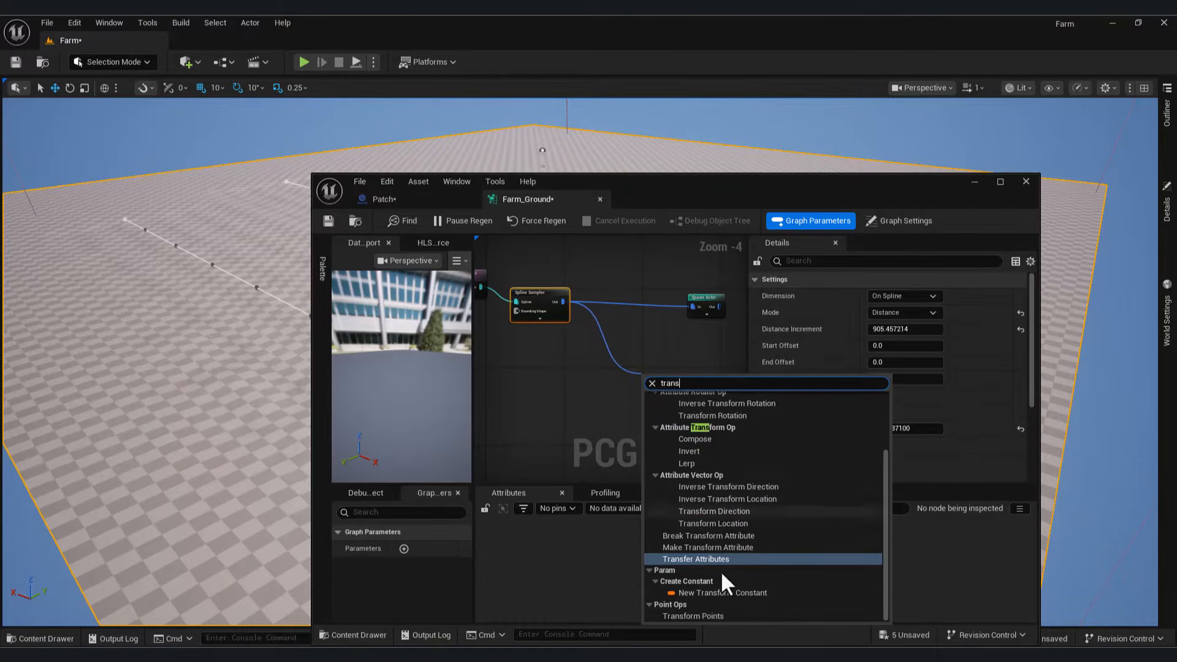
{"action": "left_click", "coordinate": [698, 616]}
Step: Add a Static Mesh Spawner fed by the Transform Points output
{"action": "scroll", "coordinate": [632, 370], "scroll_direction": "up", "scroll_amount": 2}
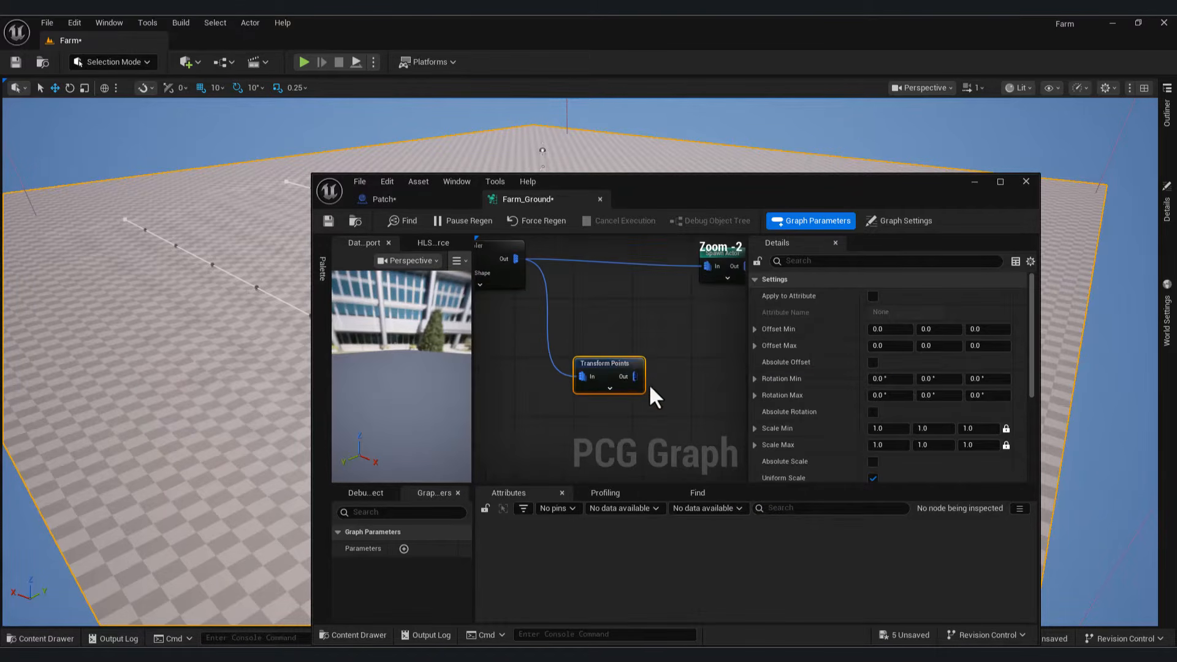
{"action": "left_click_drag", "start_coordinate": [684, 377], "coordinate": [695, 376]}
{"action": "type", "text": "stat"}
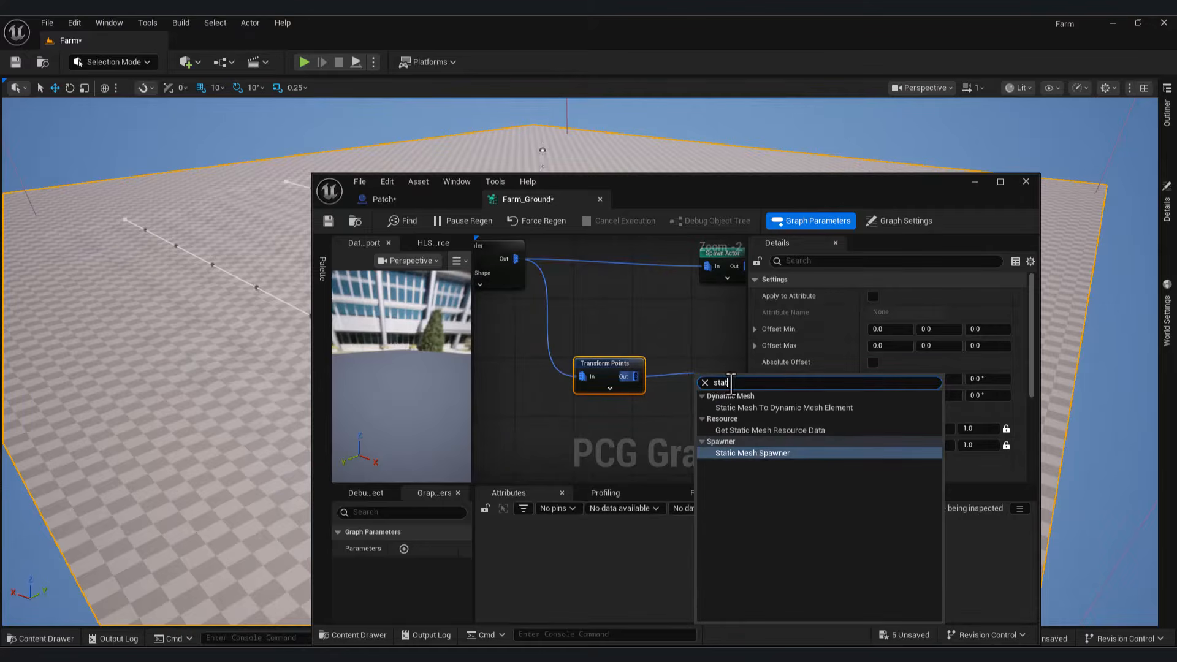
{"action": "left_click", "coordinate": [757, 453]}
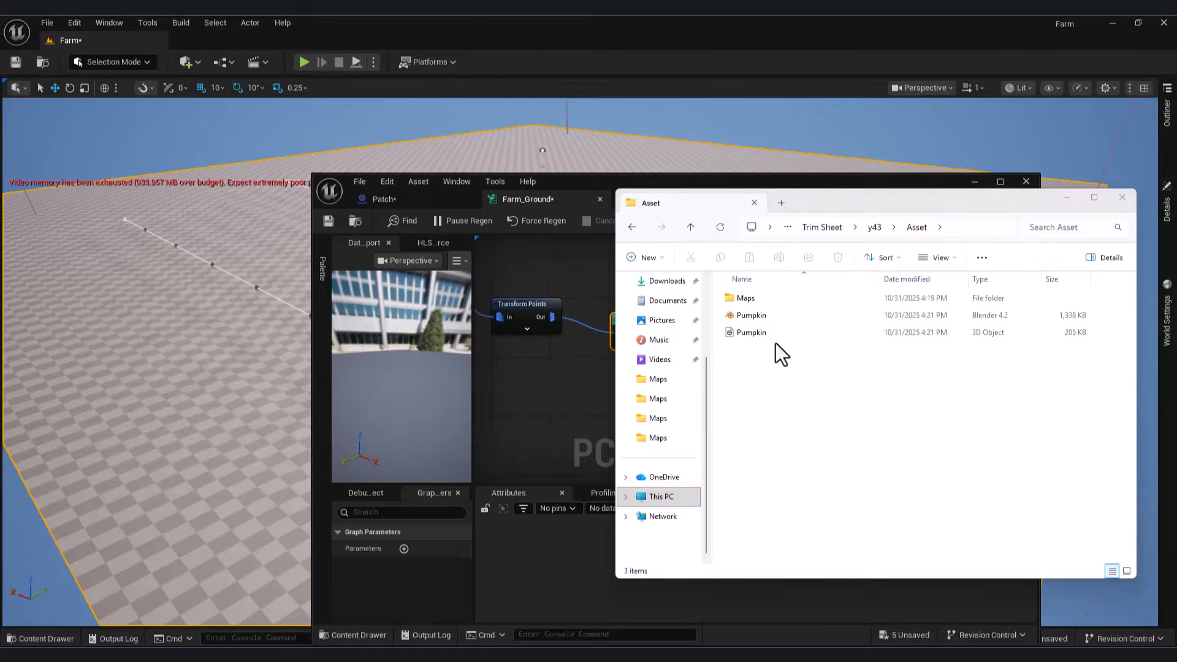
Step: Create a new Asset folder inside NewFolder
{"action": "left_click", "coordinate": [757, 332]}
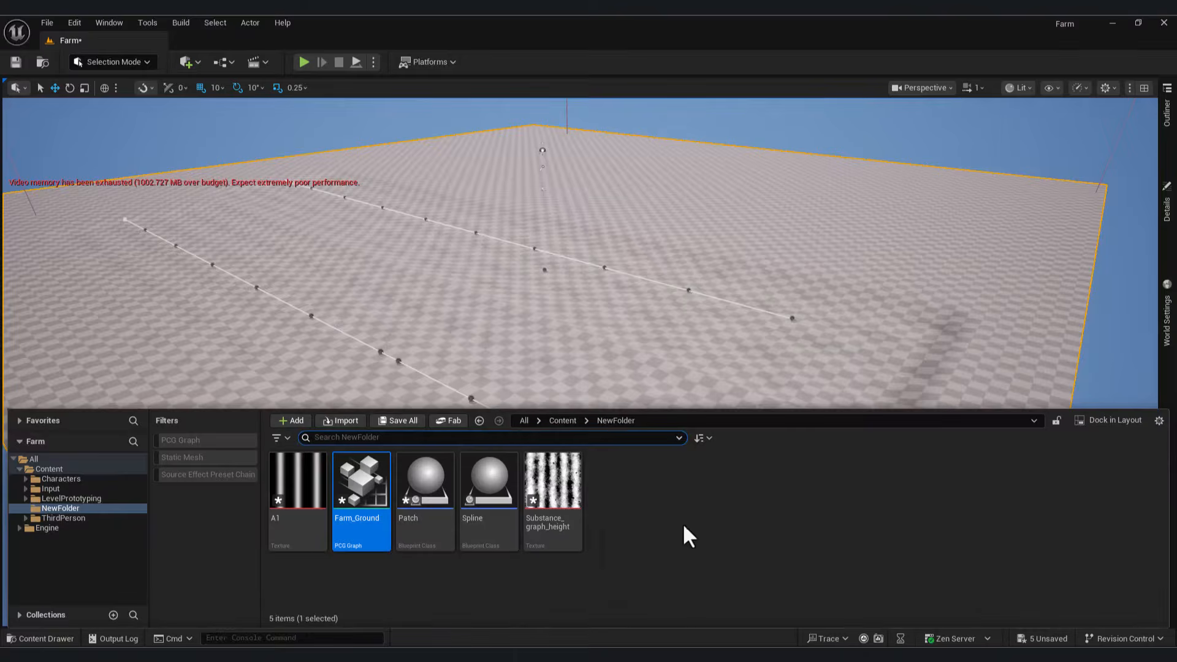
{"action": "right_click", "coordinate": [678, 513]}
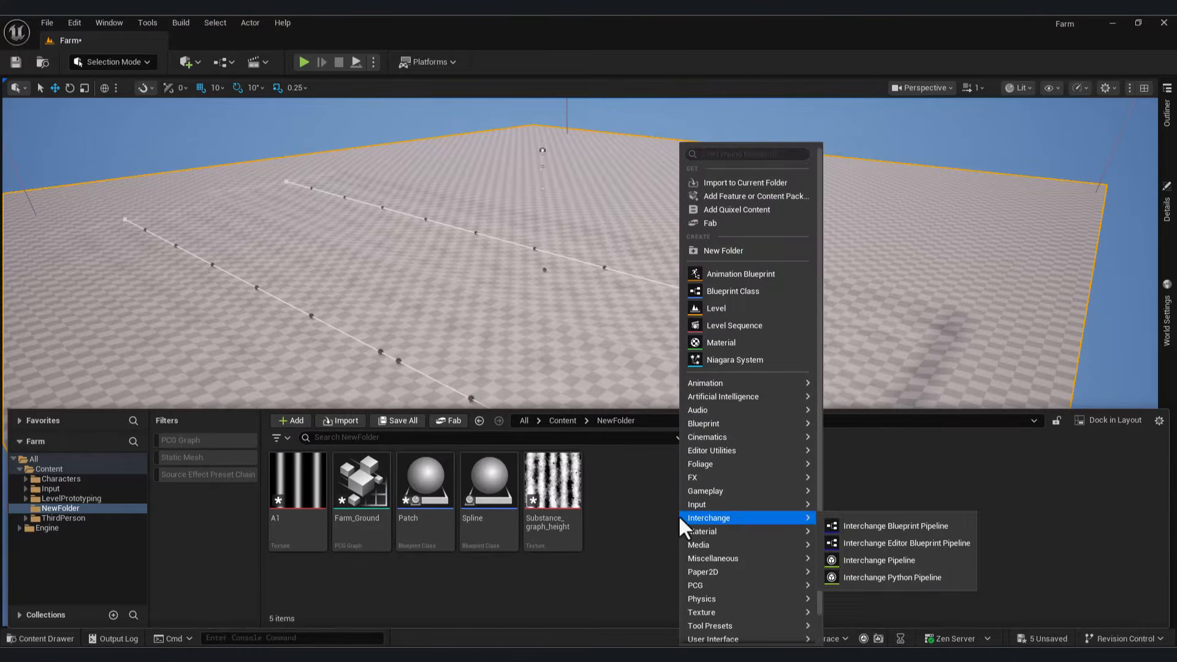
{"action": "left_click", "coordinate": [742, 251]}
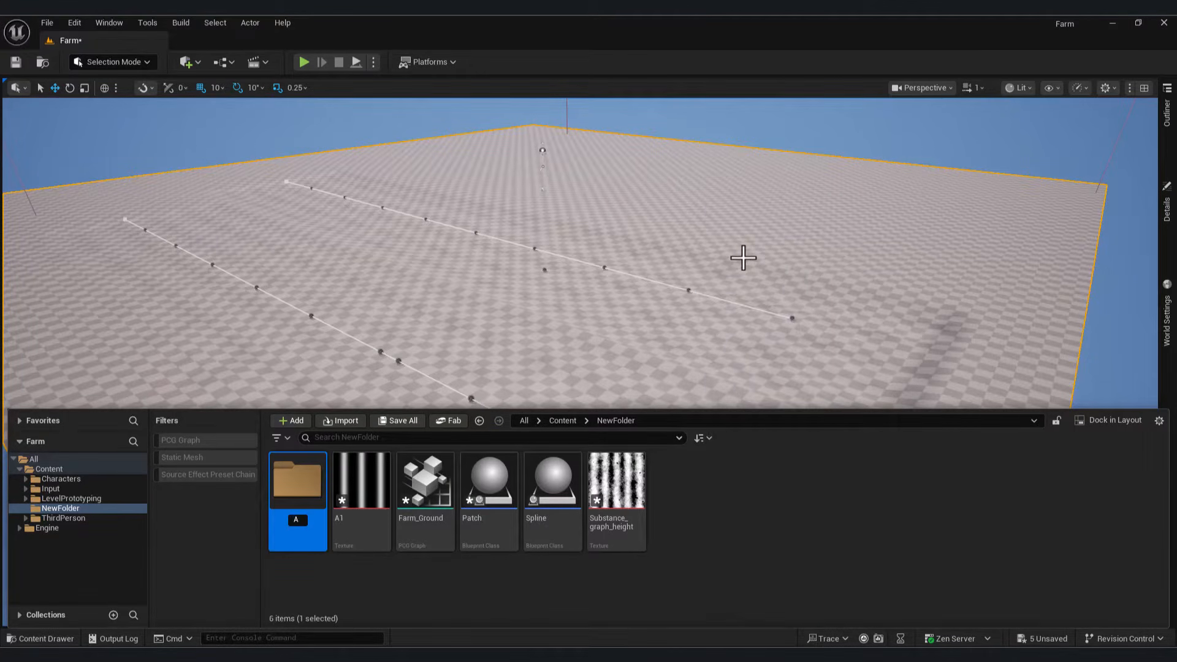
{"action": "key", "text": "Return"}
{"action": "key", "text": "Return"}
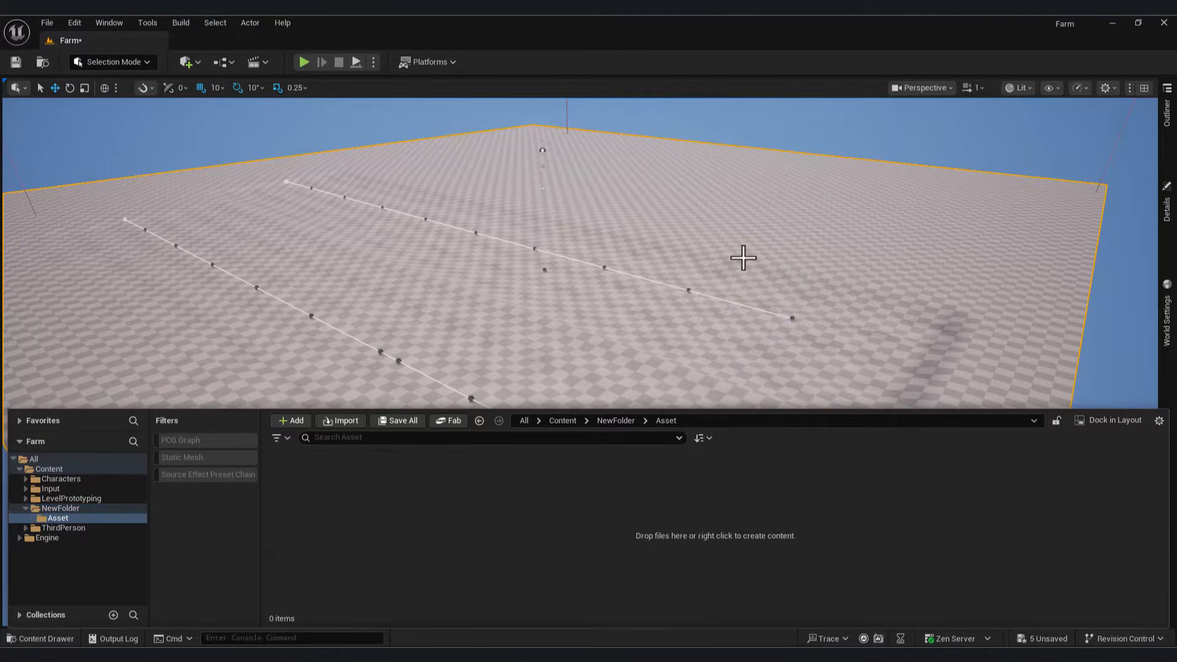
Step: Import Pumpkin.fbx into the Asset folder and check the imported mesh
{"action": "key", "text": "alt+Tab"}
{"action": "left_click_drag", "start_coordinate": [764, 332], "coordinate": [388, 513]}
{"action": "left_click", "coordinate": [495, 133]}
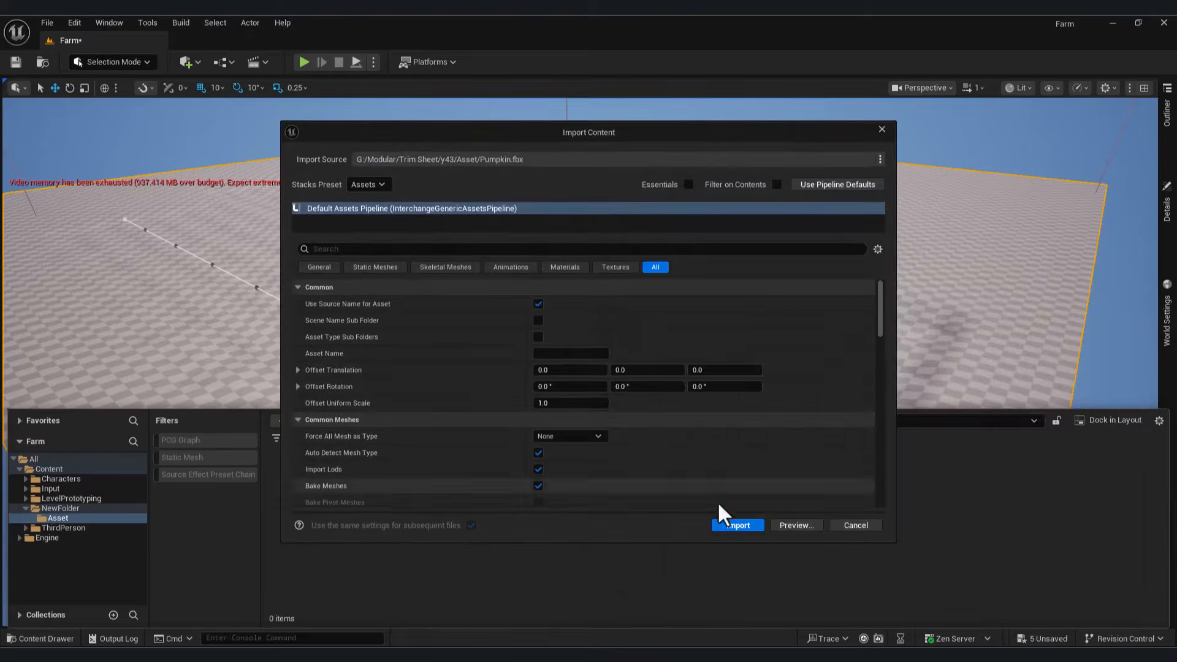
{"action": "left_click", "coordinate": [737, 526]}
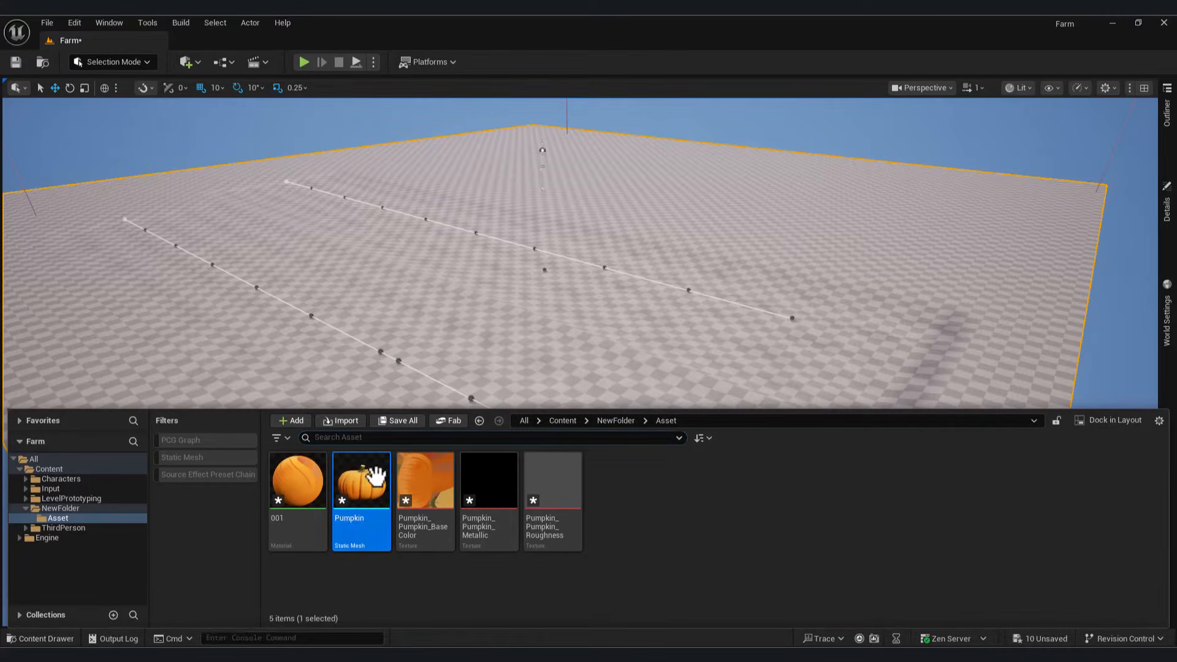
{"action": "double_click", "coordinate": [377, 477]}
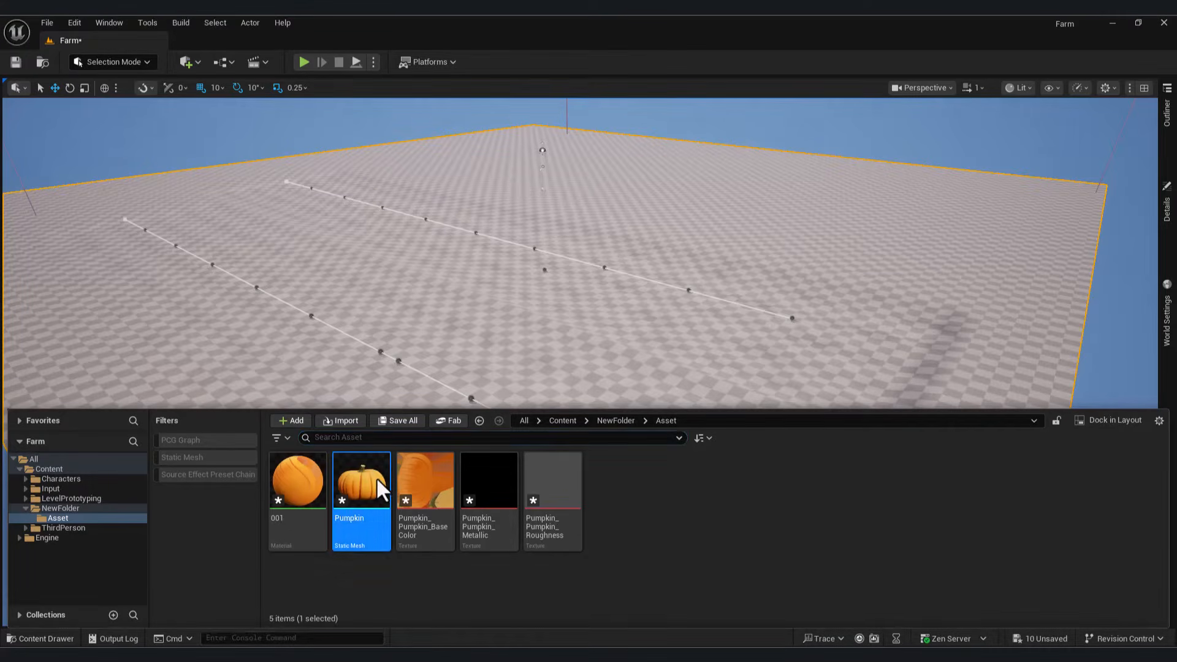
{"action": "left_click", "coordinate": [1026, 183]}
Step: Delete the imported nodes from material 001, leaving only its output node
{"action": "left_click", "coordinate": [74, 638]}
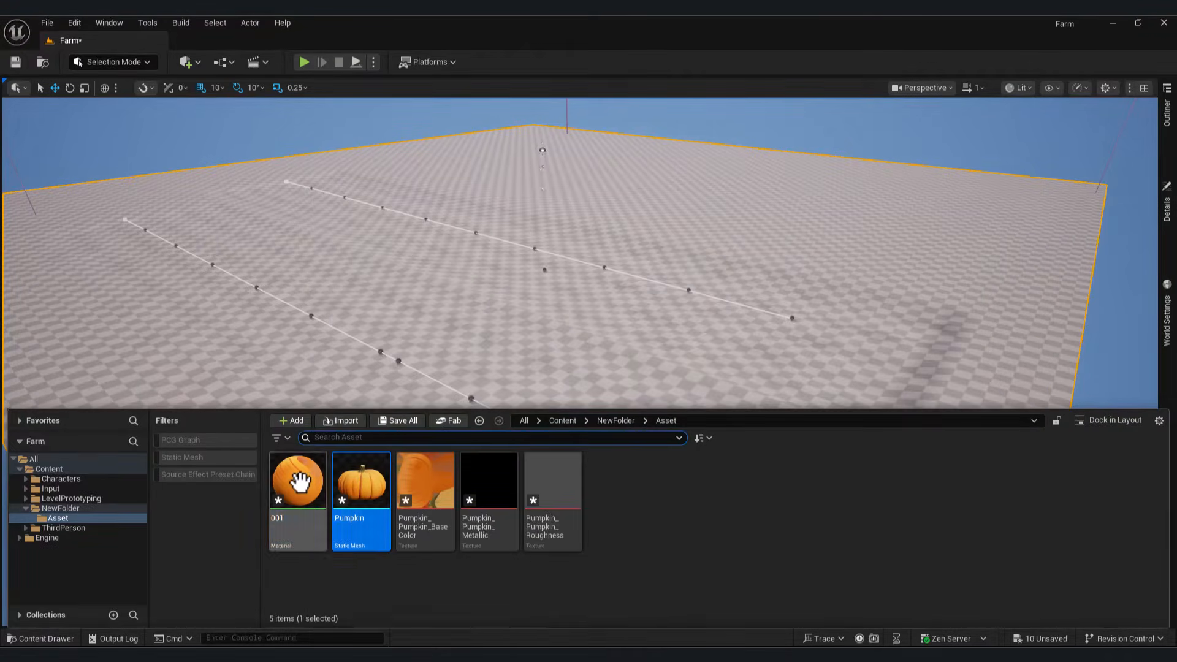
{"action": "double_click", "coordinate": [296, 482]}
{"action": "scroll", "coordinate": [848, 389], "scroll_direction": "down", "scroll_amount": 5}
{"action": "left_click_drag", "start_coordinate": [849, 463], "coordinate": [736, 317]}
{"action": "key", "text": "Delete"}
{"action": "scroll", "coordinate": [862, 344], "scroll_direction": "up", "scroll_amount": 6}
Step: Import the pumpkin's Normal and Height textures into the Asset folder
{"action": "key", "text": "alt+Tab"}
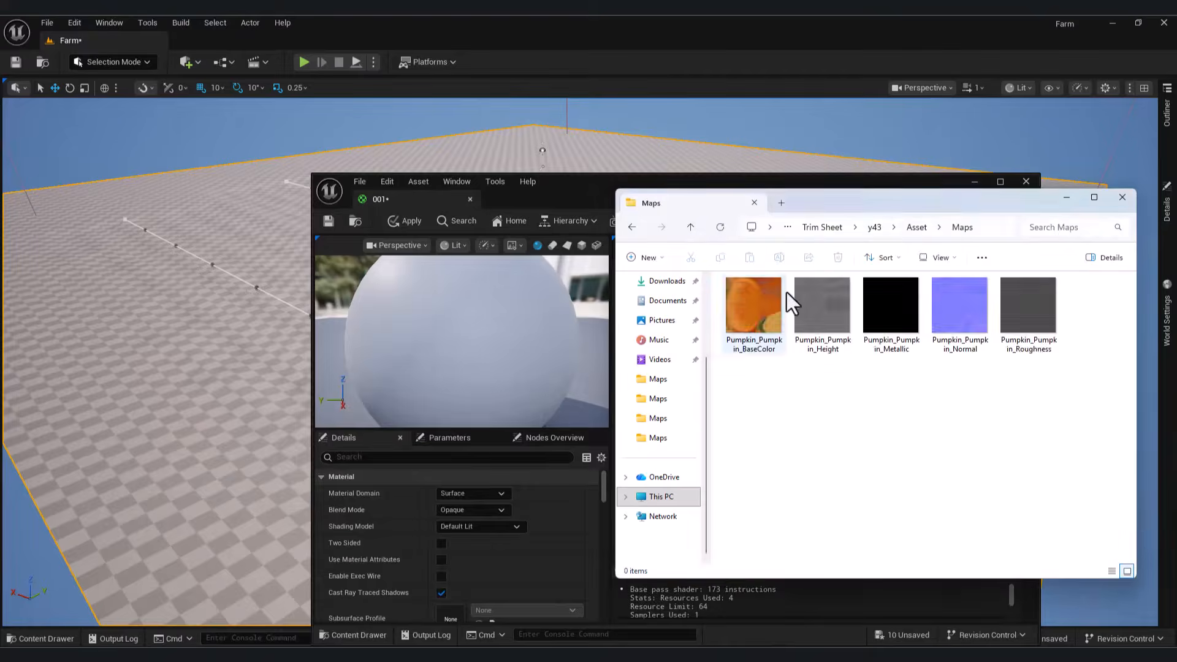
{"action": "left_click", "coordinate": [974, 181]}
{"action": "left_click", "coordinate": [74, 638]}
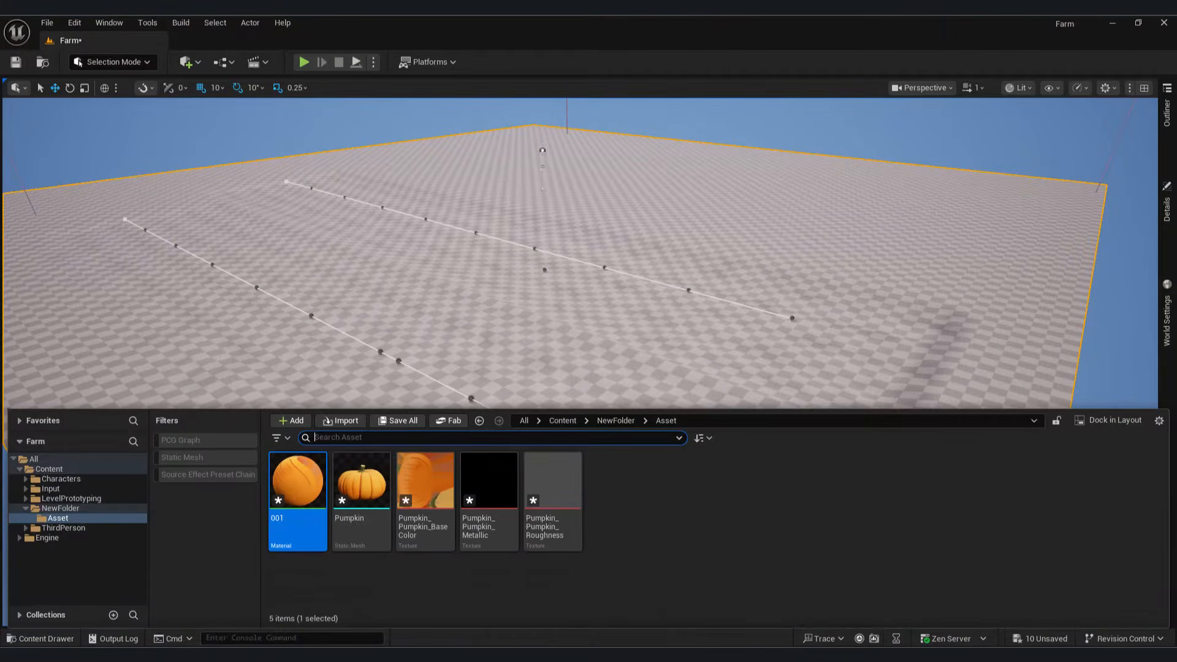
{"action": "key", "text": "alt+Tab"}
{"action": "left_click_drag", "start_coordinate": [819, 300], "coordinate": [498, 576]}
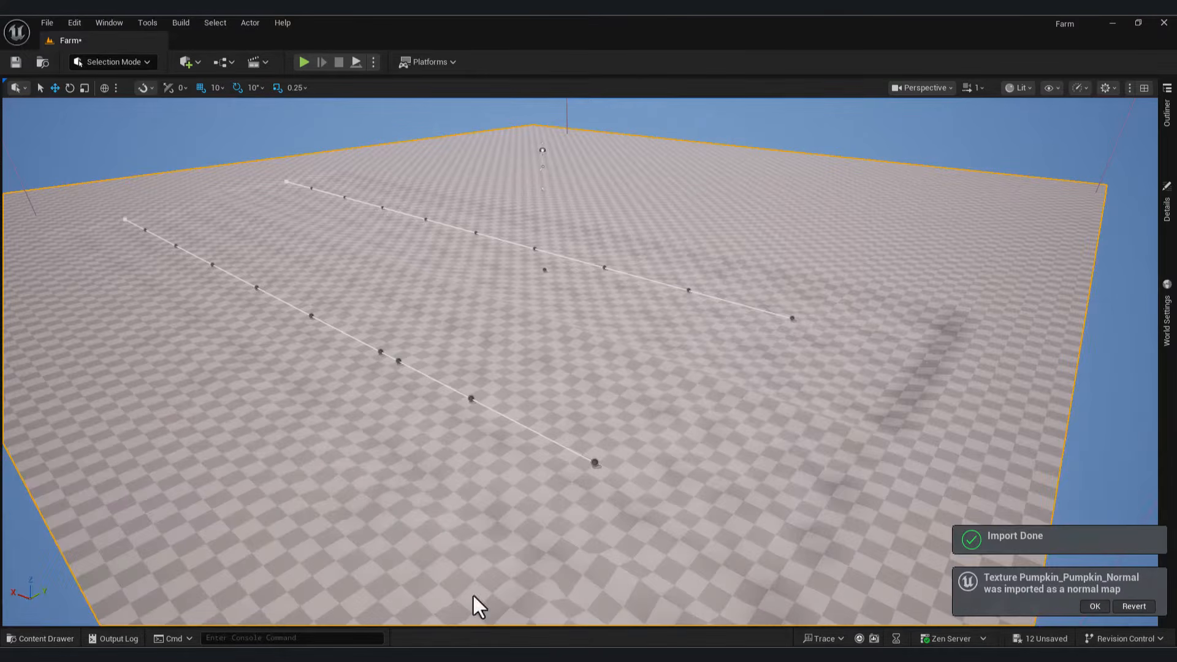
{"action": "left_click", "coordinate": [68, 638]}
{"action": "double_click", "coordinate": [380, 485]}
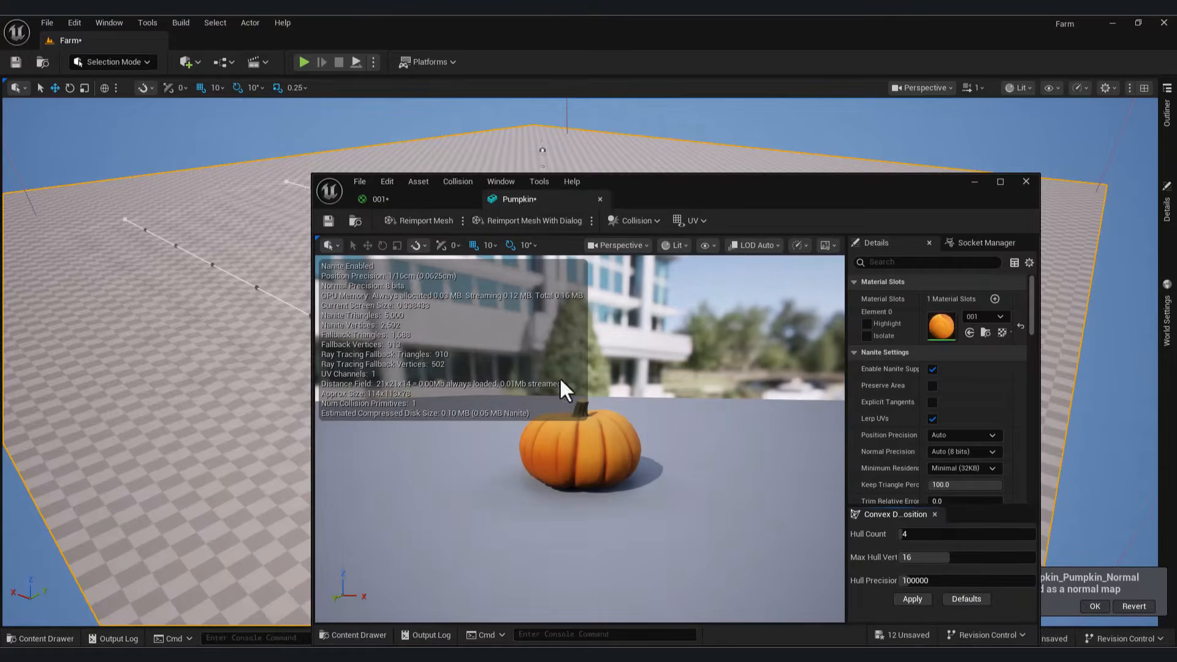
{"action": "key", "text": "alt+F4"}
{"action": "key", "text": "ctrl+space"}
Step: Open material 001 and wire the pumpkin base colour and roughness textures into Base Color and Roughness
{"action": "double_click", "coordinate": [305, 486]}
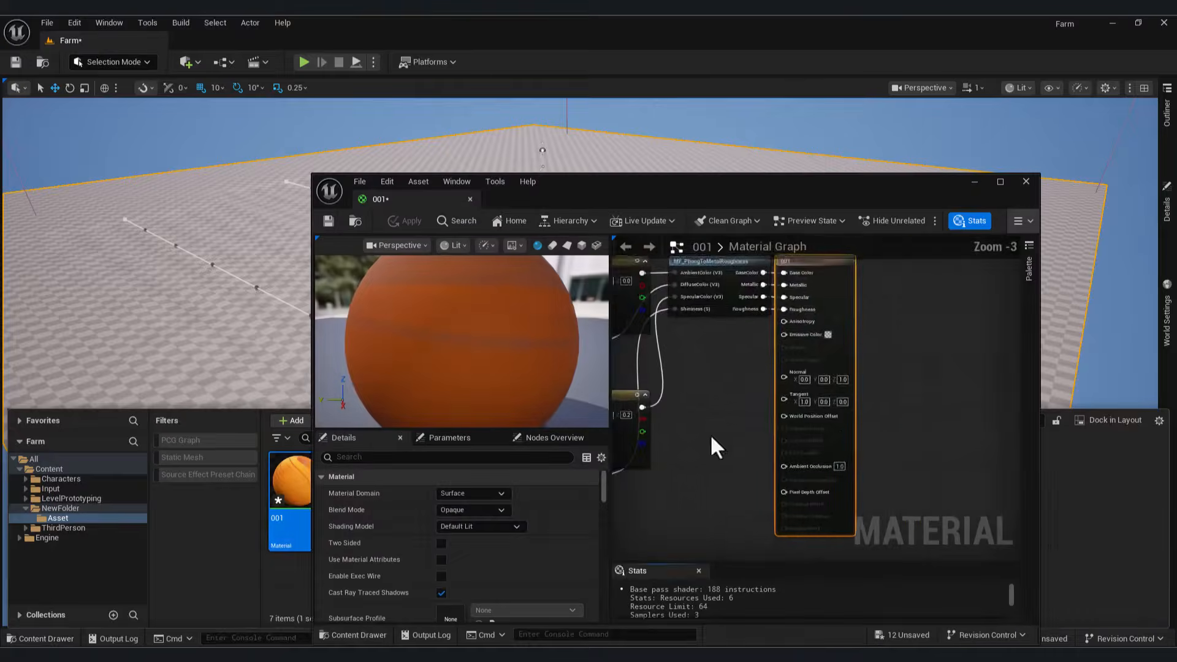
{"action": "left_click_drag", "start_coordinate": [674, 190], "coordinate": [703, 96]}
{"action": "left_click", "coordinate": [385, 542]}
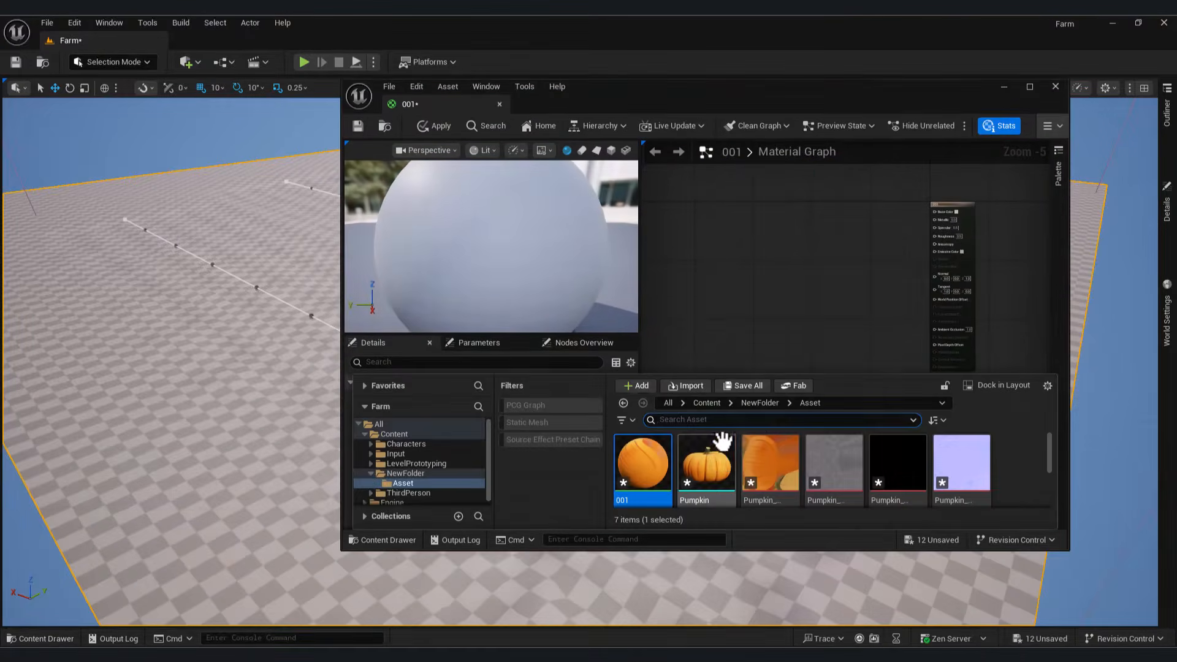
{"action": "left_click_drag", "start_coordinate": [770, 472], "coordinate": [871, 216]}
{"action": "key", "text": "ctrl+space"}
{"action": "scroll", "coordinate": [781, 497], "scroll_direction": "down", "scroll_amount": 3}
{"action": "left_click_drag", "start_coordinate": [643, 481], "coordinate": [777, 284]}
{"action": "scroll", "coordinate": [929, 229], "scroll_direction": "up", "scroll_amount": 4}
{"action": "left_click_drag", "start_coordinate": [899, 209], "coordinate": [942, 187]}
{"action": "left_click_drag", "start_coordinate": [684, 376], "coordinate": [941, 244]}
Step: Add the metallic, normal and height pumpkin textures, wiring metallic to Metallic and normal to Normal
{"action": "key", "text": "ctrl+space"}
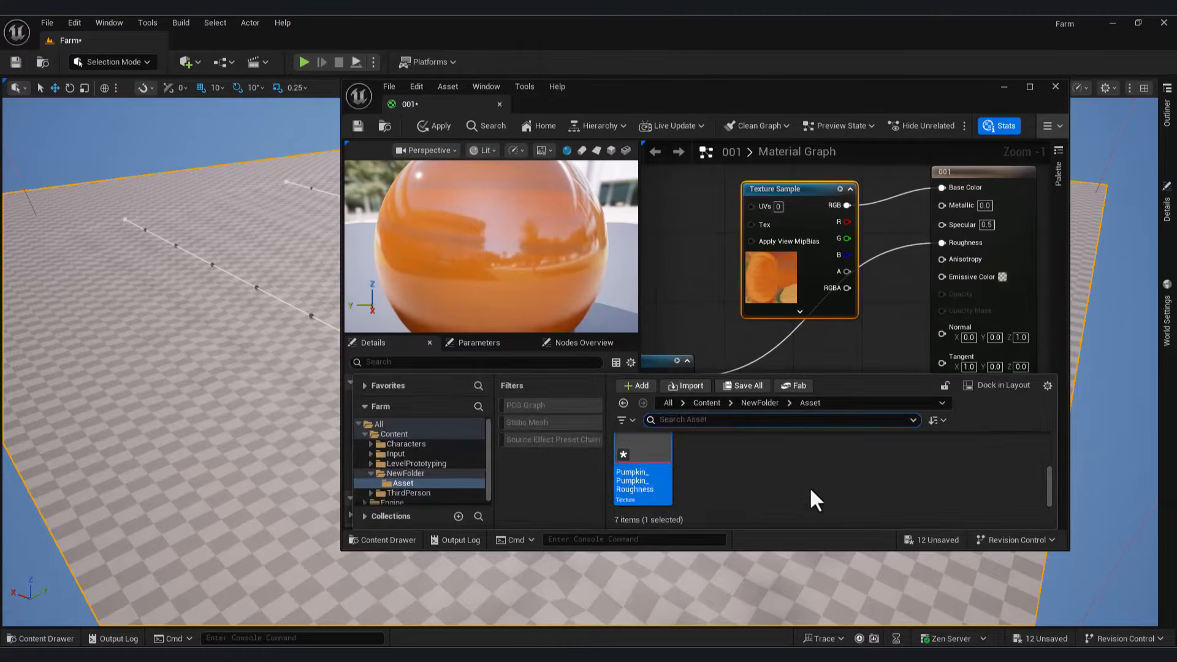
{"action": "scroll", "coordinate": [810, 489], "scroll_direction": "up", "scroll_amount": 3}
{"action": "left_click_drag", "start_coordinate": [886, 447], "coordinate": [751, 399]}
{"action": "left_click_drag", "start_coordinate": [856, 420], "coordinate": [941, 205]}
{"action": "scroll", "coordinate": [811, 205], "scroll_direction": "down", "scroll_amount": 2}
{"action": "left_click_drag", "start_coordinate": [812, 204], "coordinate": [727, 172]}
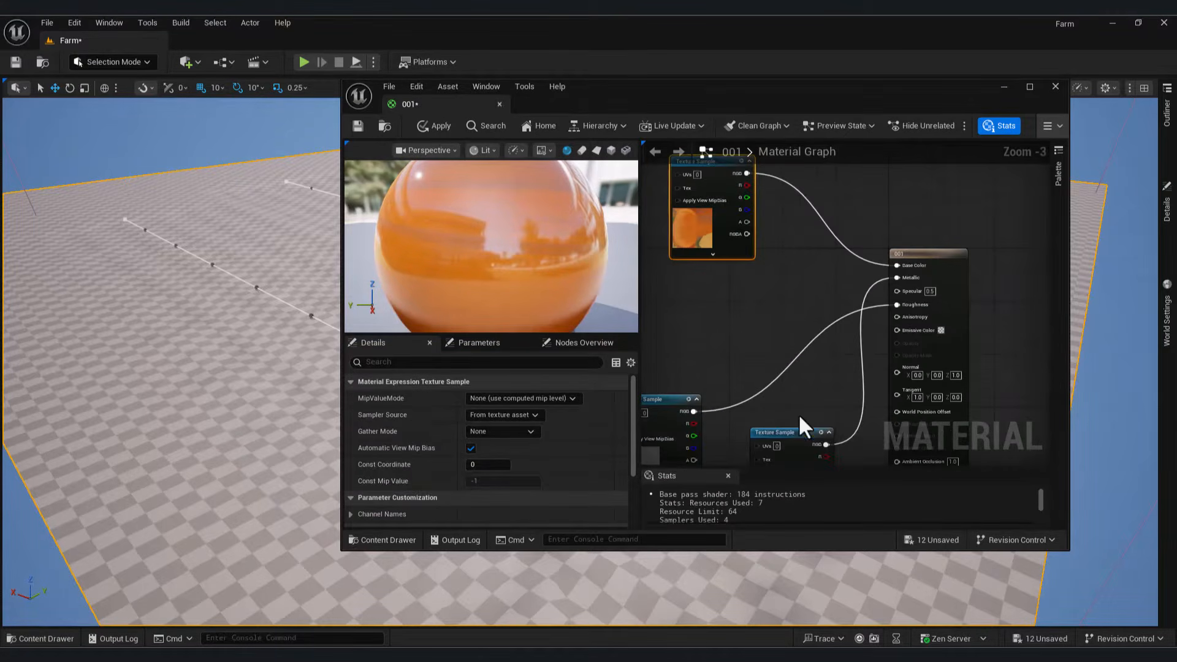
{"action": "left_click_drag", "start_coordinate": [798, 423], "coordinate": [674, 307]}
{"action": "right_click_drag", "start_coordinate": [799, 368], "coordinate": [819, 247]}
{"action": "key", "text": "ctrl+space"}
{"action": "left_click_drag", "start_coordinate": [750, 450], "coordinate": [919, 247]}
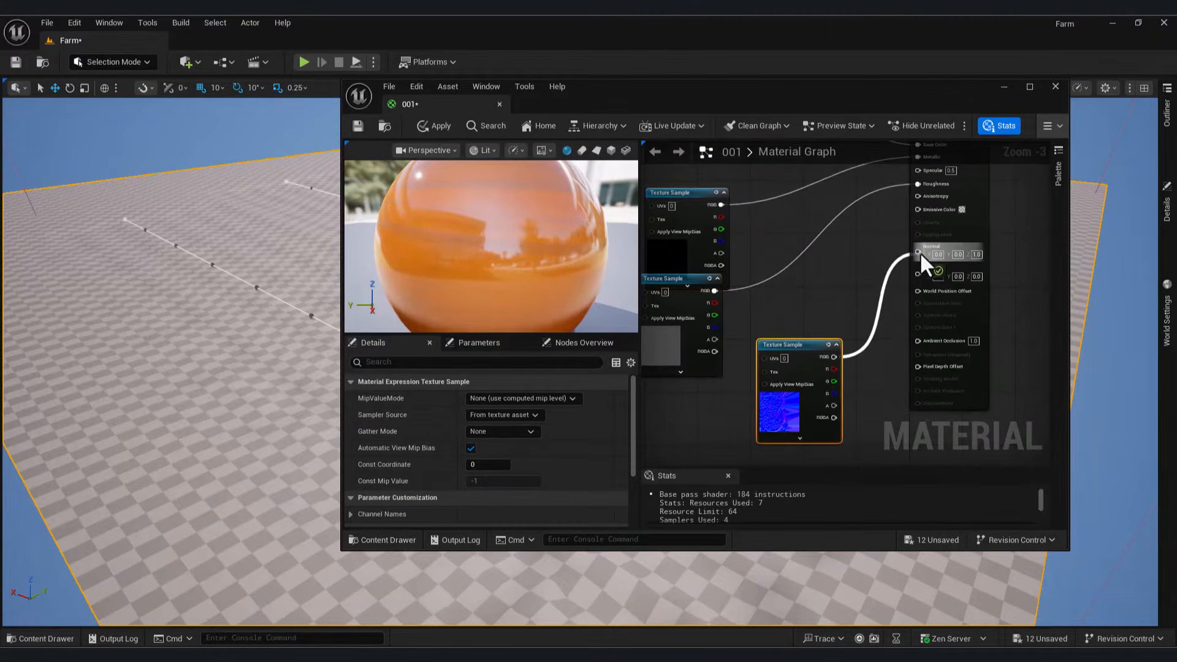
{"action": "key", "text": "ctrl+space"}
{"action": "left_click_drag", "start_coordinate": [833, 454], "coordinate": [647, 423]}
{"action": "left_click", "coordinate": [676, 402]}
{"action": "scroll", "coordinate": [466, 462], "scroll_direction": "down", "scroll_amount": 6}
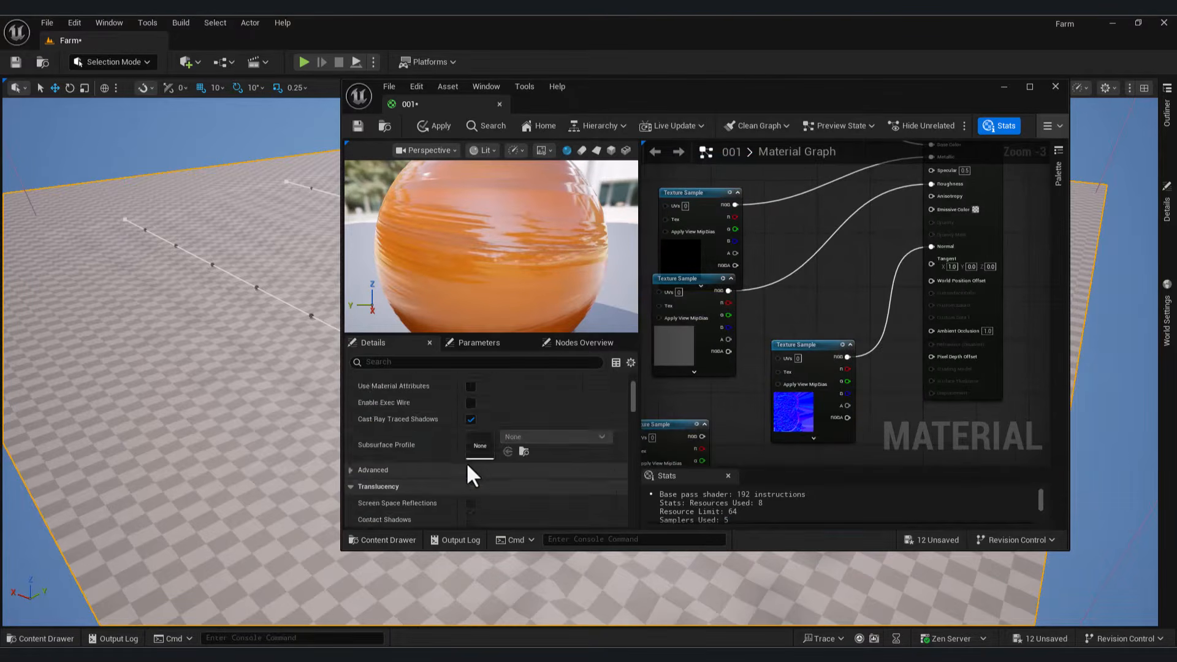
{"action": "scroll", "coordinate": [475, 453], "scroll_direction": "down", "scroll_amount": 5}
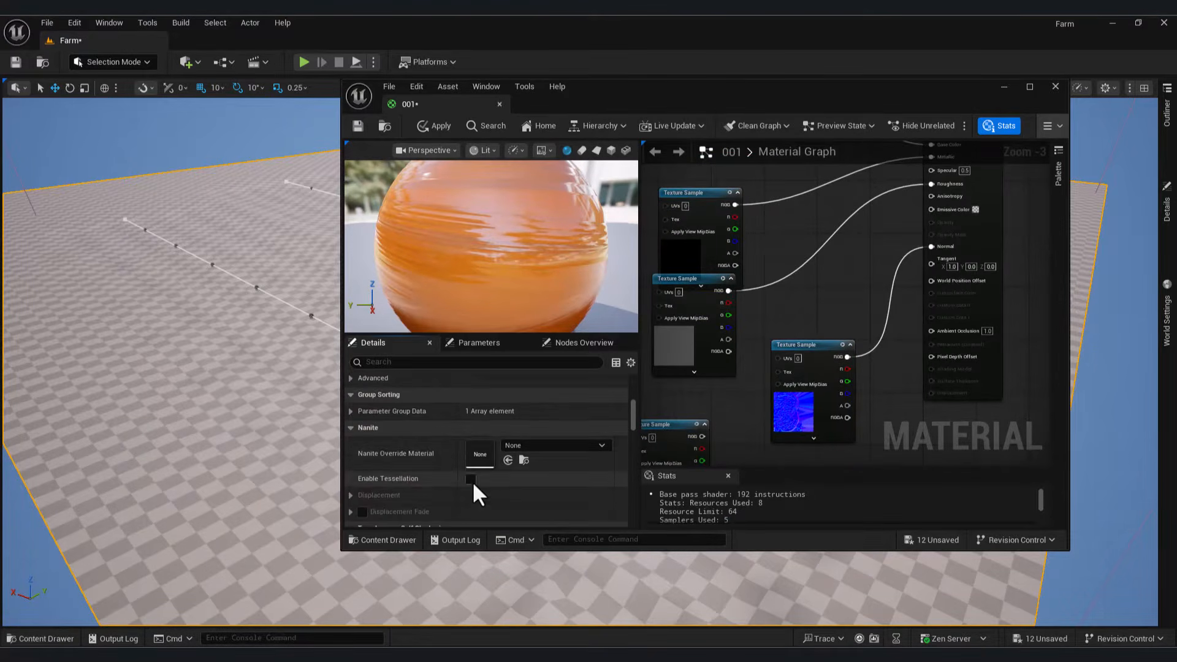
Step: Enable tessellation on the material and disconnect the metallic texture from Metallic
{"action": "left_click", "coordinate": [471, 479]}
{"action": "right_click_drag", "start_coordinate": [864, 268], "coordinate": [924, 394]}
{"action": "left_click_drag", "start_coordinate": [763, 320], "coordinate": [716, 287]}
{"action": "left_click", "coordinate": [992, 284], "text": "alt"}
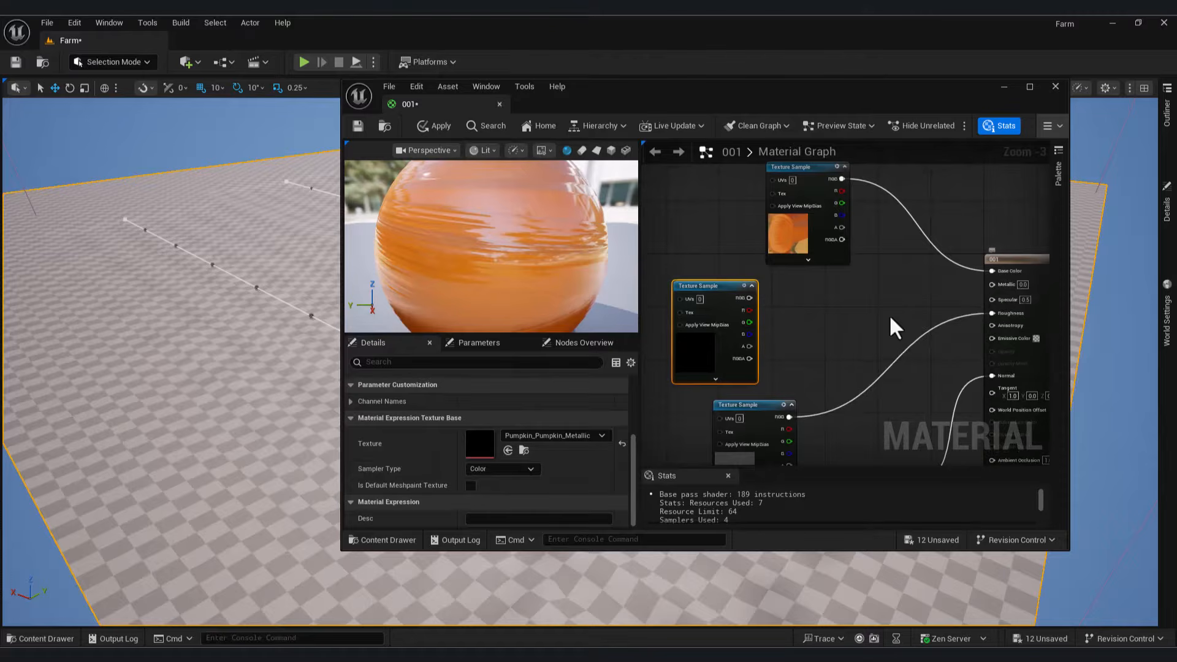
Step: Insert a Multiply node with B set to 5 between the roughness texture and Roughness
{"action": "left_click_drag", "start_coordinate": [764, 408], "coordinate": [793, 395]}
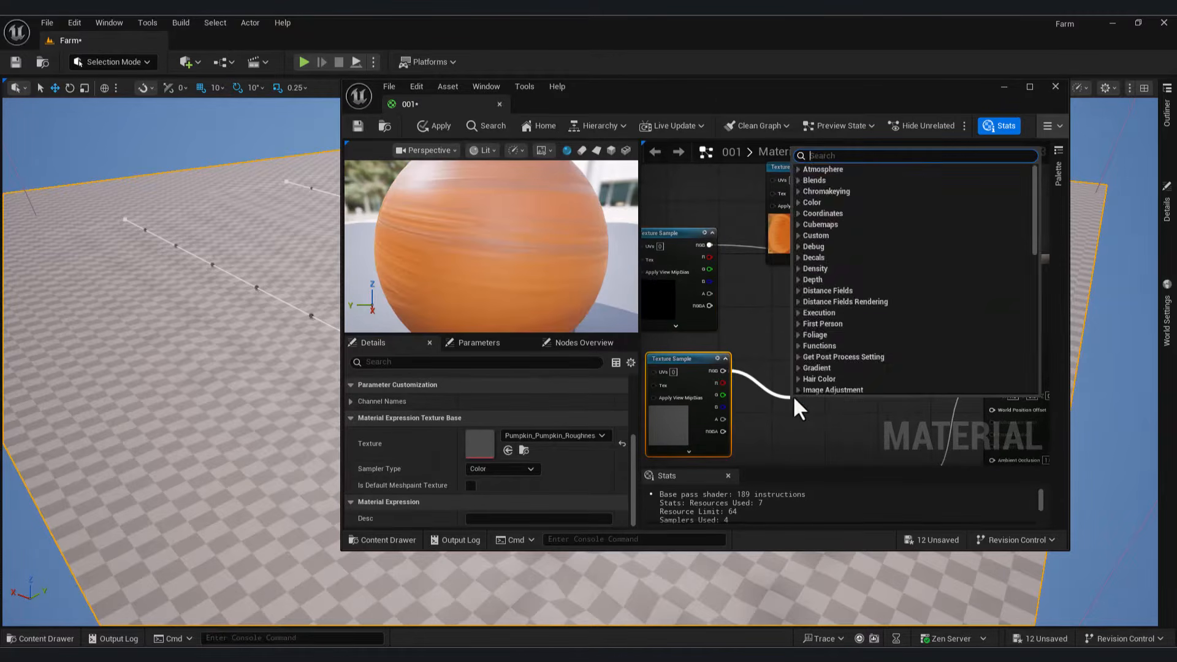
{"action": "type", "text": "mu"}
{"action": "left_click", "coordinate": [822, 201]}
{"action": "left_click_drag", "start_coordinate": [956, 344], "coordinate": [992, 311]}
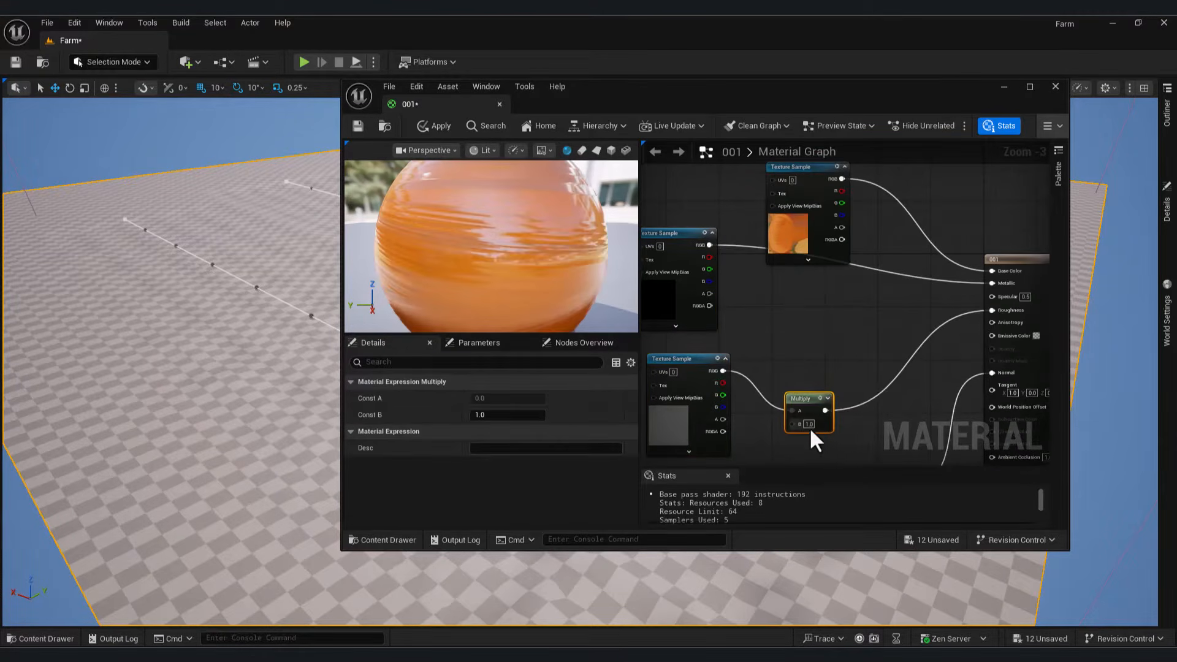
{"action": "left_click", "coordinate": [810, 423]}
{"action": "type", "text": "0.5"}
{"action": "key", "text": "Return"}
{"action": "type", "text": "0.1"}
{"action": "key", "text": "Return"}
{"action": "type", "text": "2"}
{"action": "key", "text": "Return"}
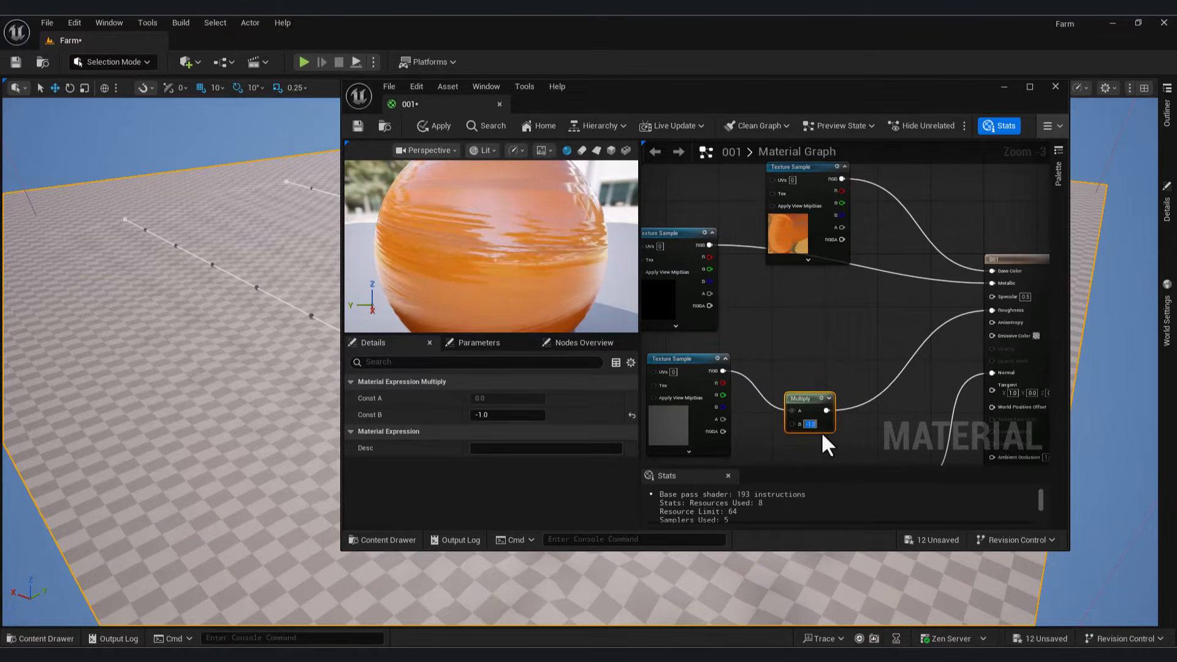
{"action": "type", "text": "5"}
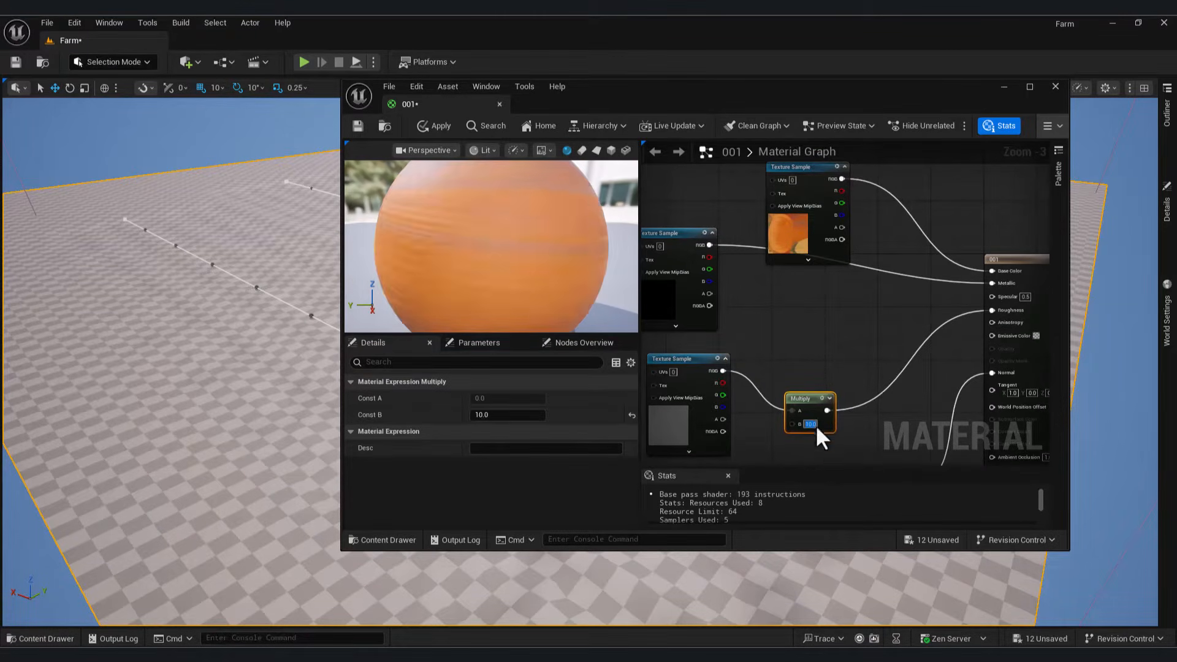
{"action": "key", "text": "Return"}
Step: Apply and save material 001, then close its editor
{"action": "left_click", "coordinate": [358, 125]}
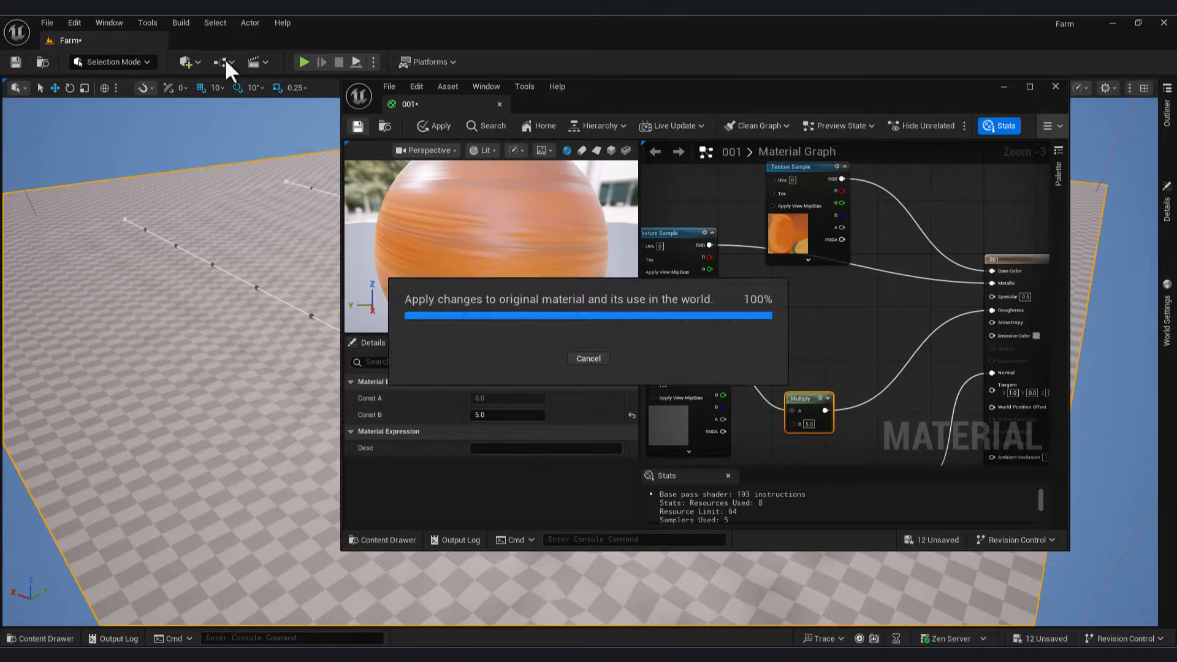
{"action": "left_click", "coordinate": [34, 638]}
{"action": "left_click", "coordinate": [1055, 86]}
{"action": "key", "text": "ctrl+space"}
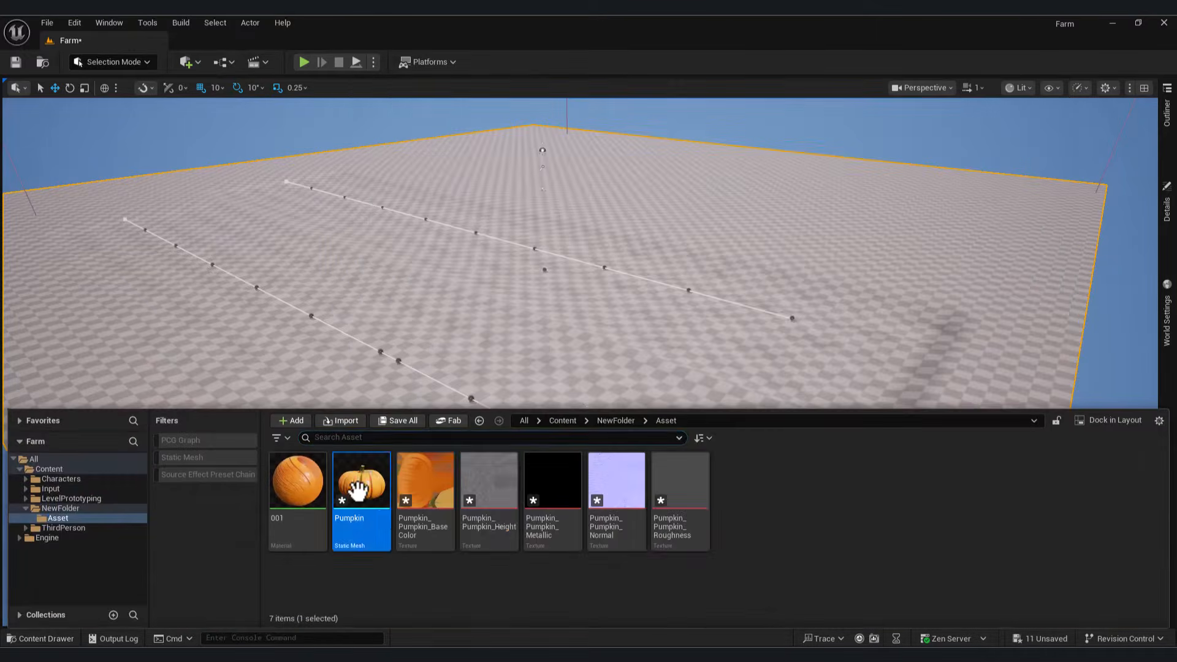
Step: Inspect the Pumpkin asset and place a pumpkin in the level
{"action": "double_click", "coordinate": [356, 477]}
{"action": "left_click", "coordinate": [1051, 87]}
{"action": "left_click", "coordinate": [60, 636]}
{"action": "left_click_drag", "start_coordinate": [356, 477], "coordinate": [634, 454]}
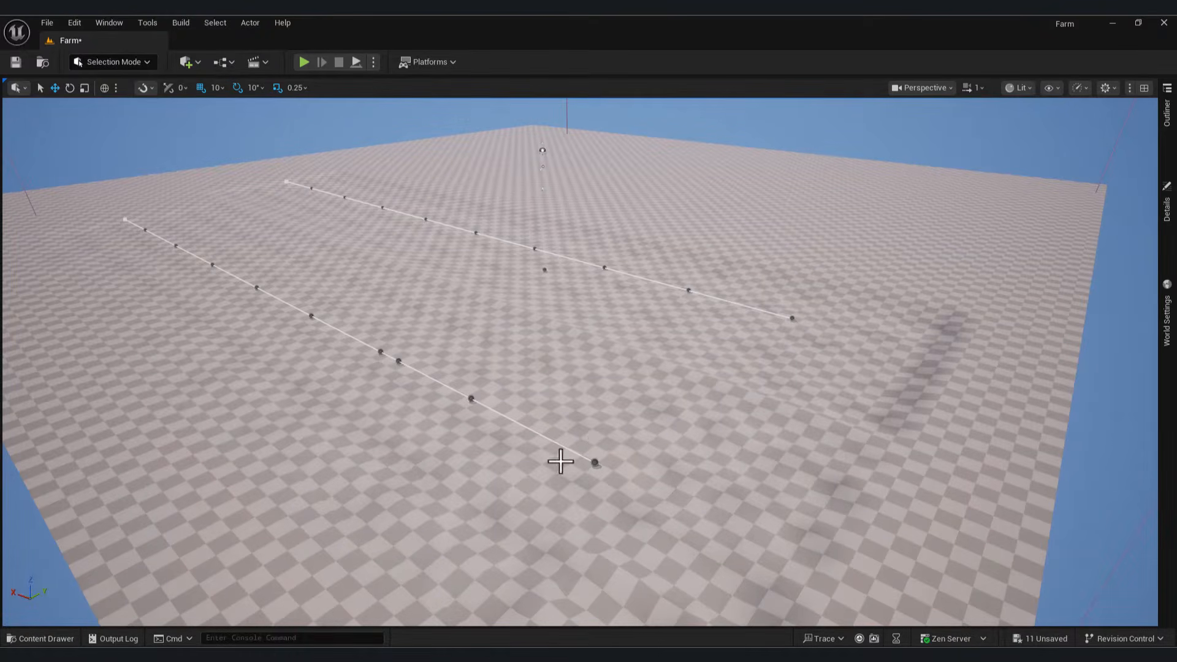
Step: Open the Farm_Ground PCG graph and expand the Static Mesh Spawner's first mesh entry
{"action": "left_click", "coordinate": [46, 639]}
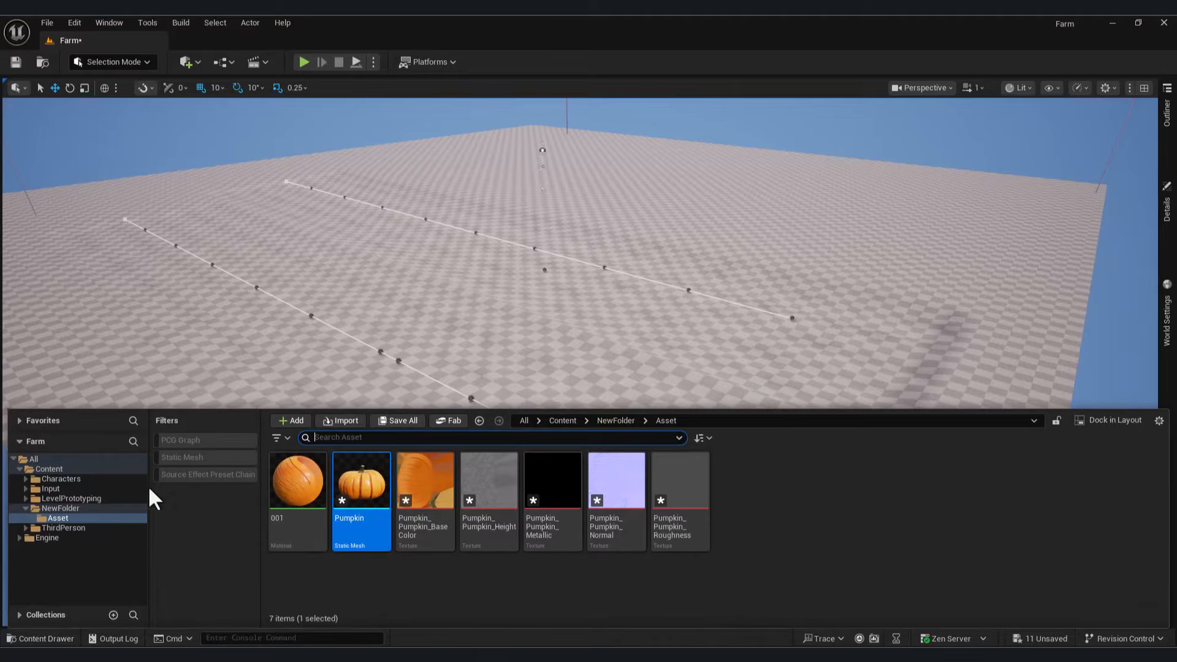
{"action": "left_click", "coordinate": [61, 508]}
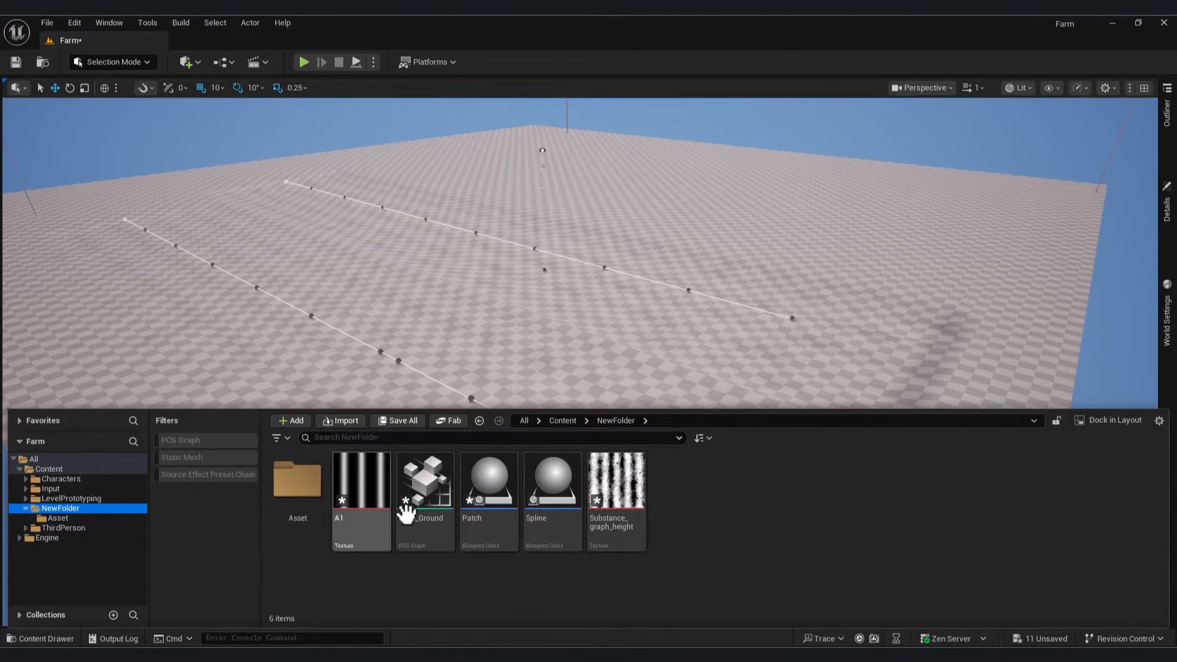
{"action": "left_click", "coordinate": [433, 488]}
{"action": "double_click", "coordinate": [432, 487]}
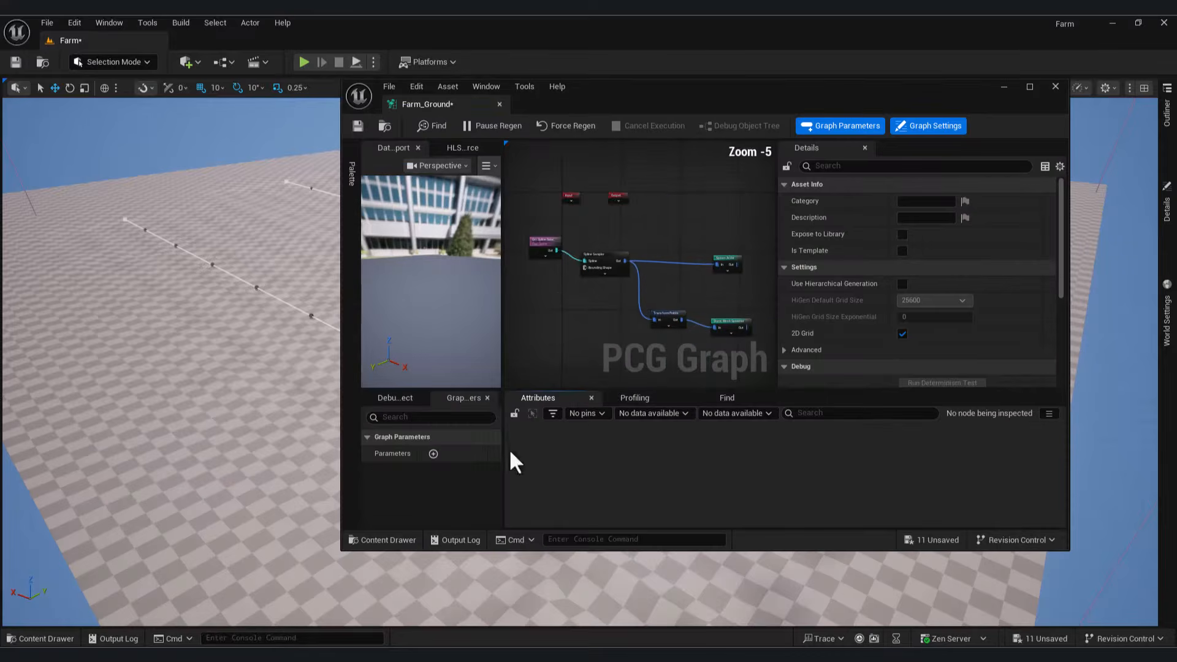
{"action": "left_click", "coordinate": [699, 269]}
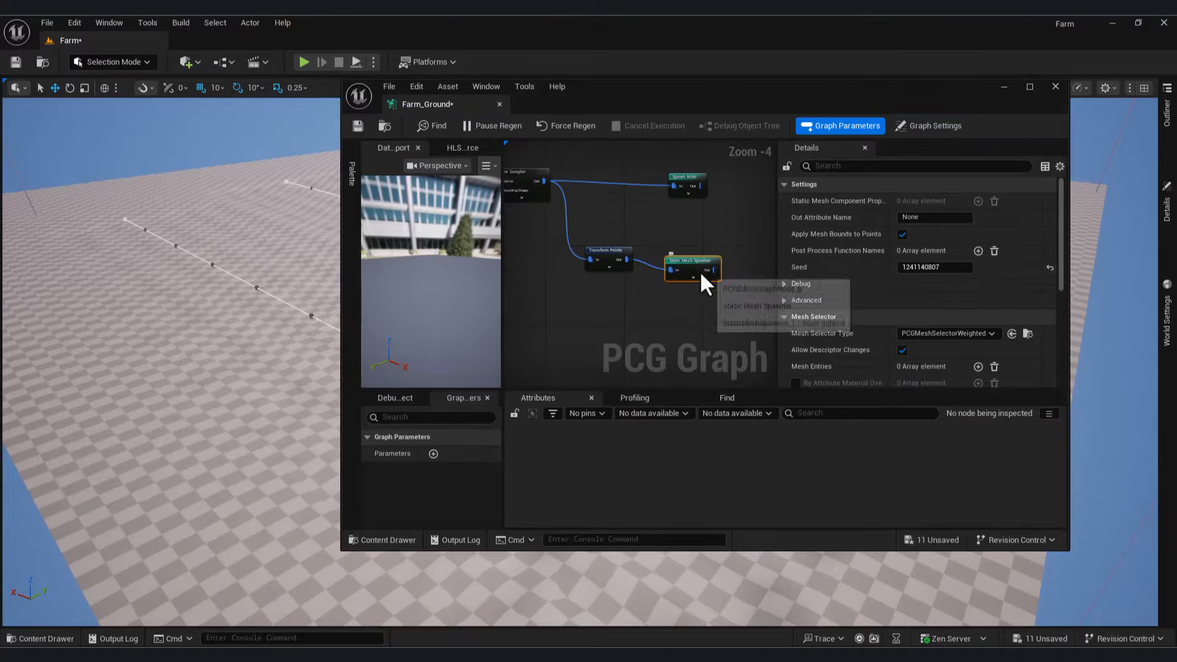
{"action": "scroll", "coordinate": [975, 340], "scroll_direction": "down", "scroll_amount": 1}
{"action": "scroll", "coordinate": [972, 329], "scroll_direction": "down", "scroll_amount": 2}
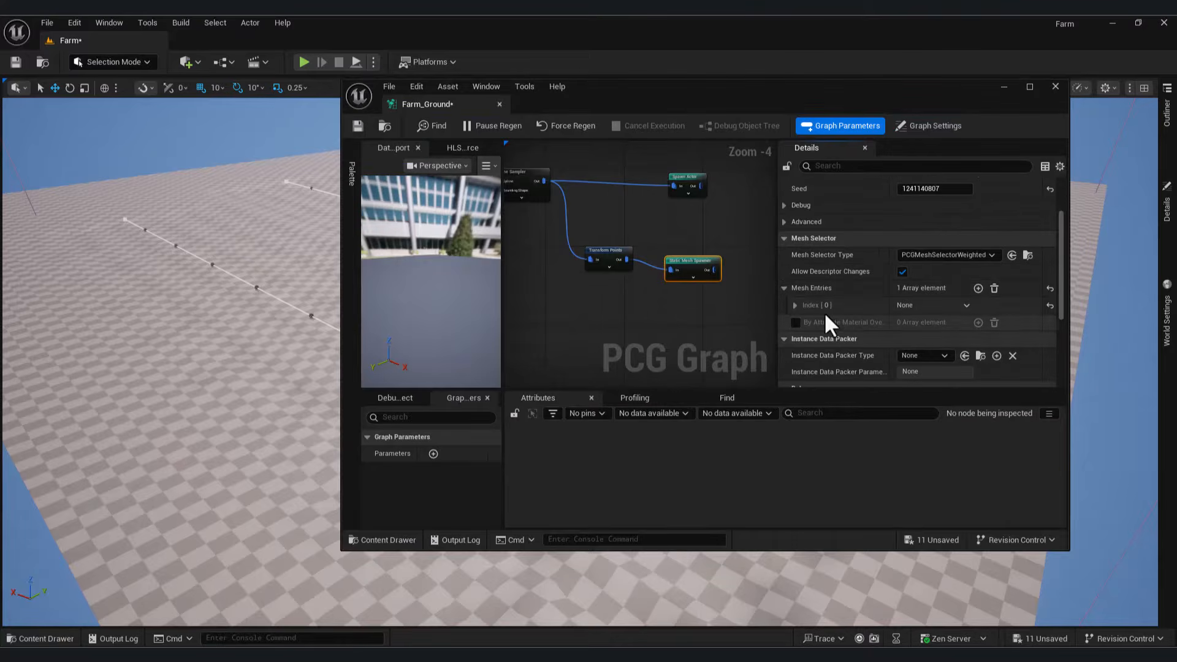
{"action": "left_click", "coordinate": [796, 306]}
{"action": "left_click", "coordinate": [803, 323]}
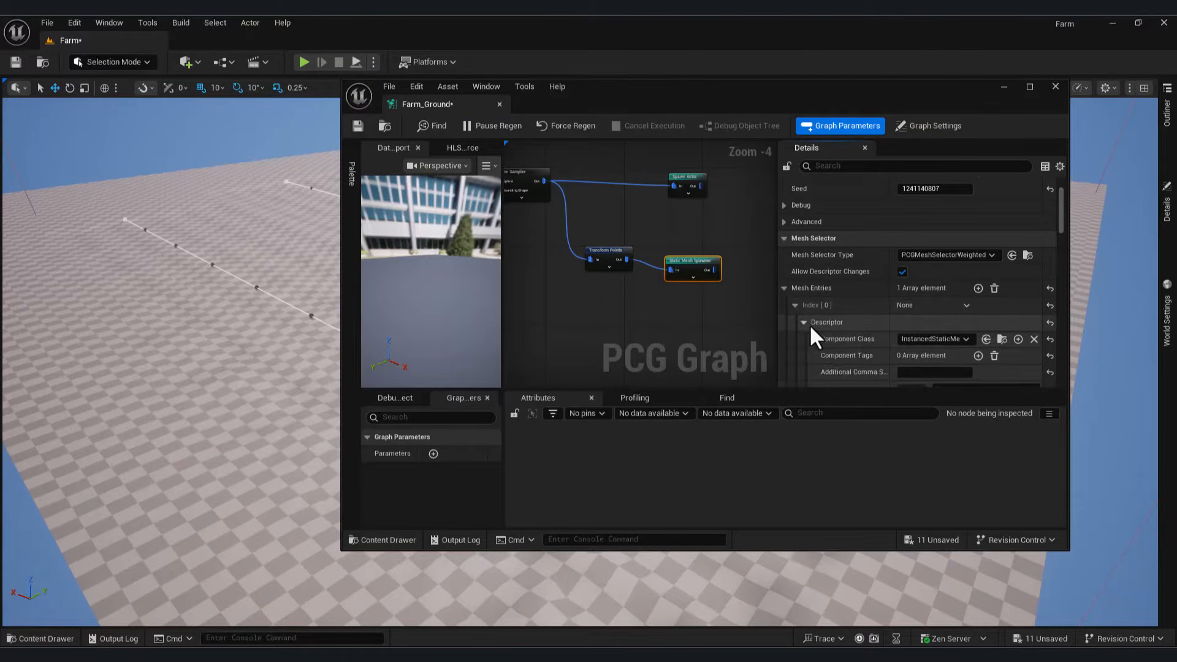
{"action": "scroll", "coordinate": [866, 315], "scroll_direction": "down", "scroll_amount": 3}
Step: Assign the Pumpkin static mesh from the Asset folder to the spawner's Static Mesh slot
{"action": "left_click", "coordinate": [61, 638]}
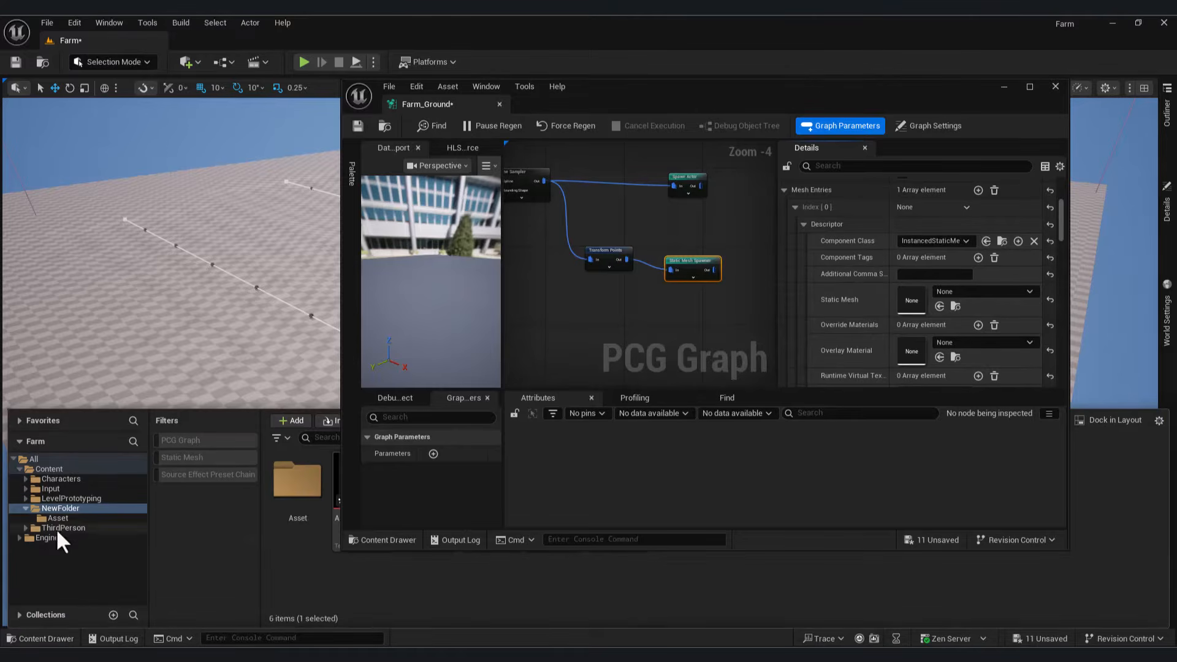
{"action": "left_click", "coordinate": [58, 519]}
{"action": "left_click_drag", "start_coordinate": [726, 98], "coordinate": [842, 130]}
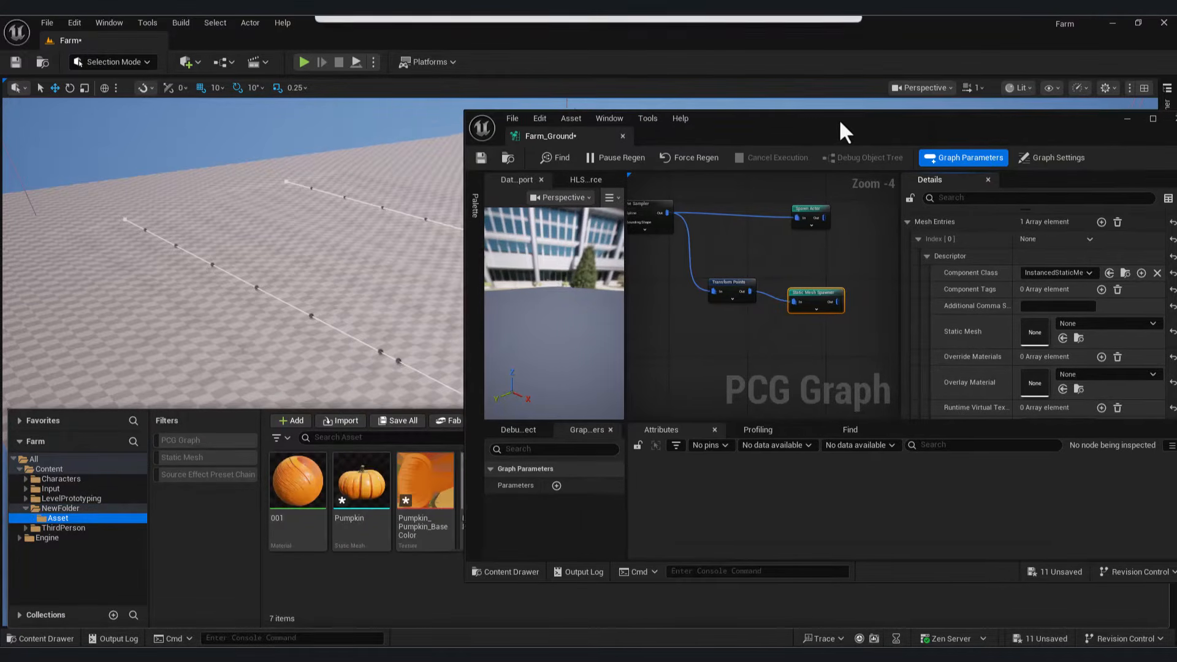
{"action": "left_click", "coordinate": [360, 481]}
{"action": "left_click", "coordinate": [1053, 337]}
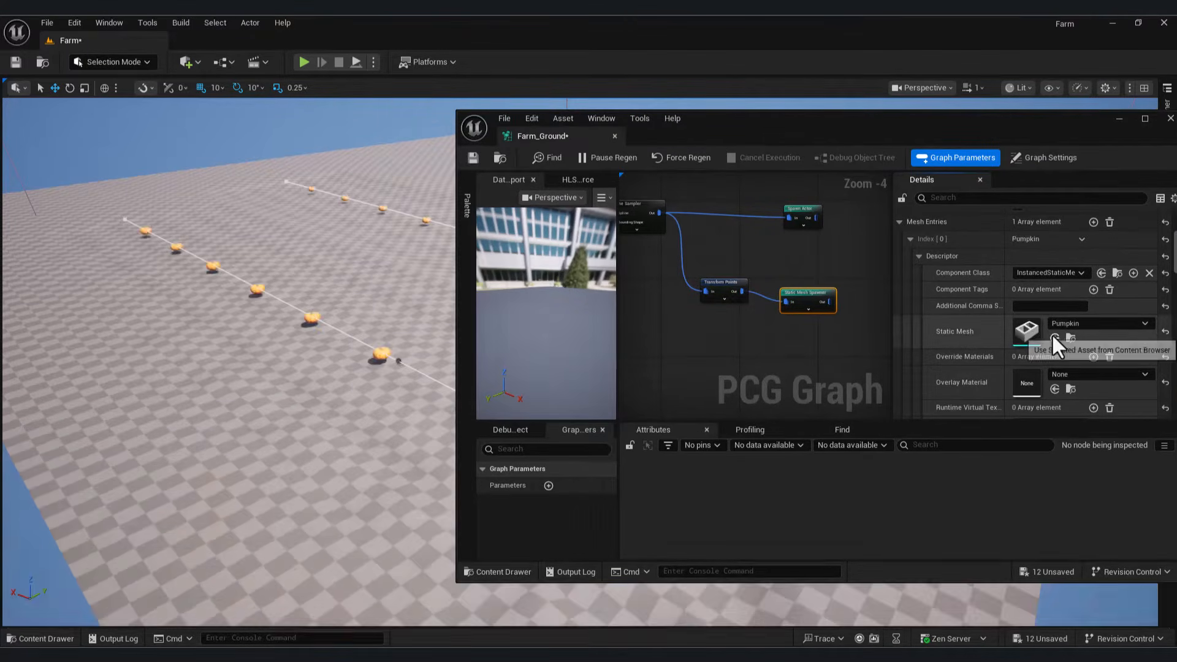
{"action": "scroll", "coordinate": [720, 310], "scroll_direction": "up", "scroll_amount": 3}
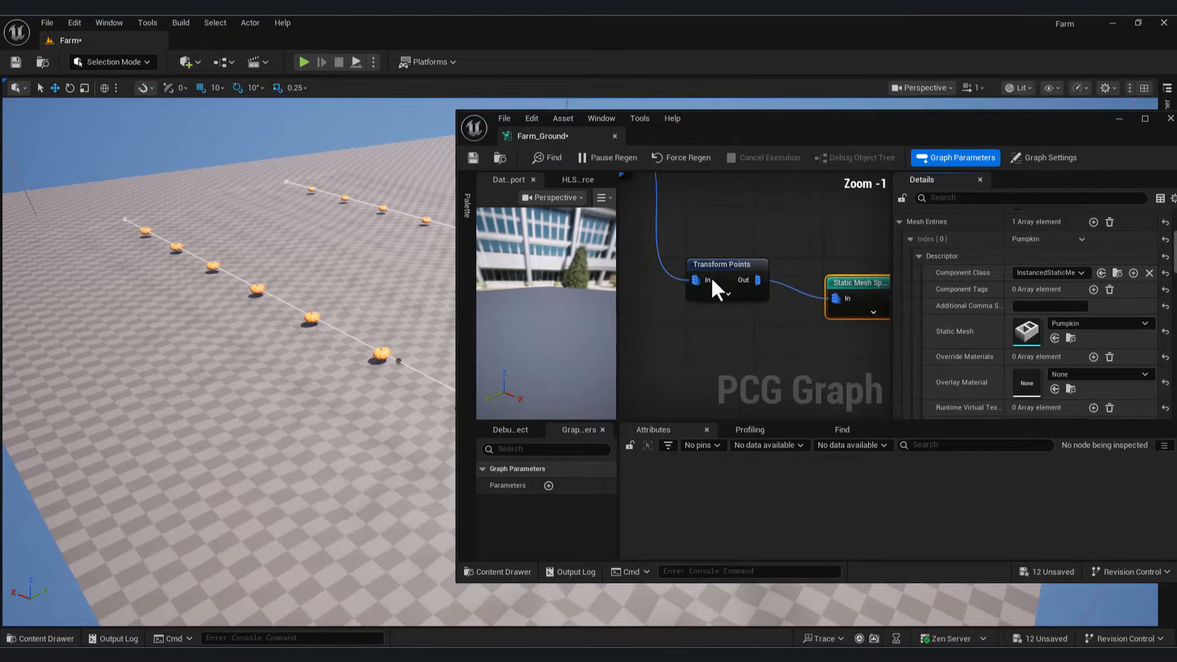
{"action": "left_click", "coordinate": [727, 273]}
{"action": "scroll", "coordinate": [715, 314], "scroll_direction": "down", "scroll_amount": 3}
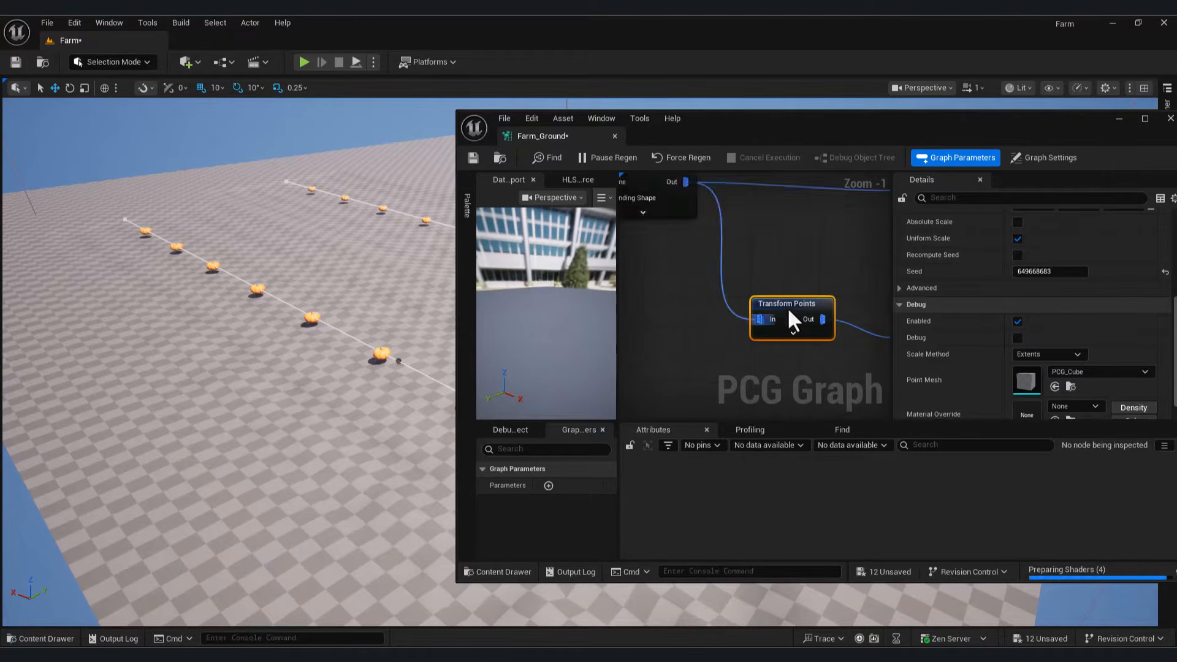
{"action": "left_click", "coordinate": [866, 277]}
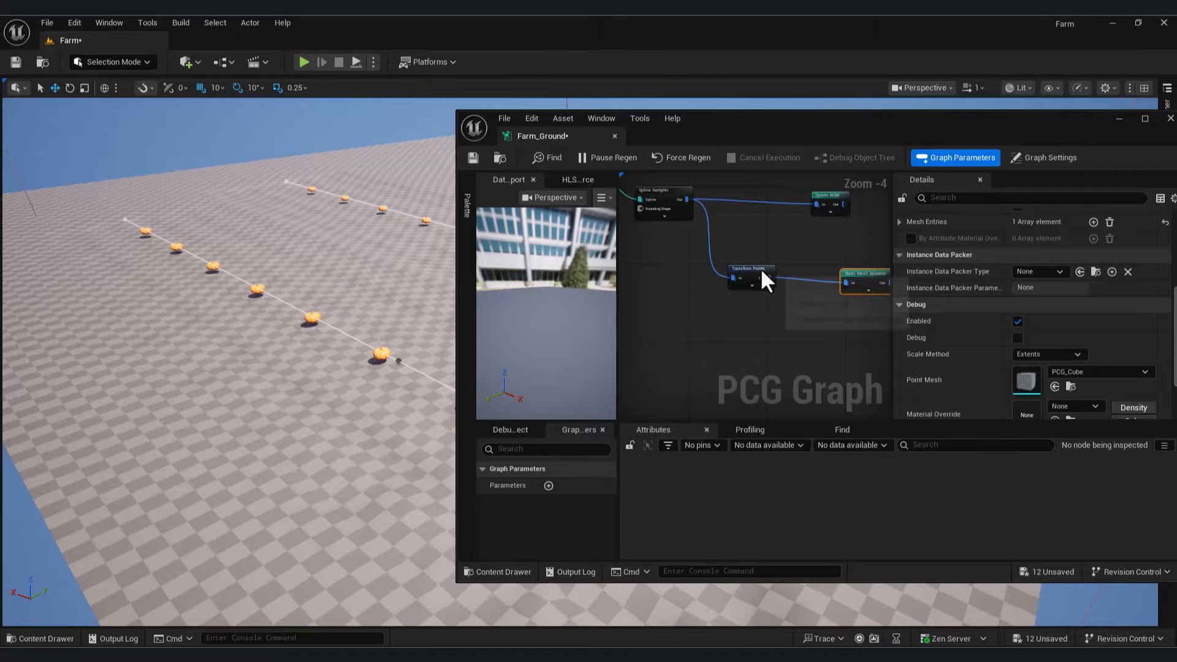
Step: Add a Get Landscape Data node beside Transform Points
{"action": "left_click_drag", "start_coordinate": [760, 268], "coordinate": [716, 254]}
{"action": "right_click", "coordinate": [704, 325]}
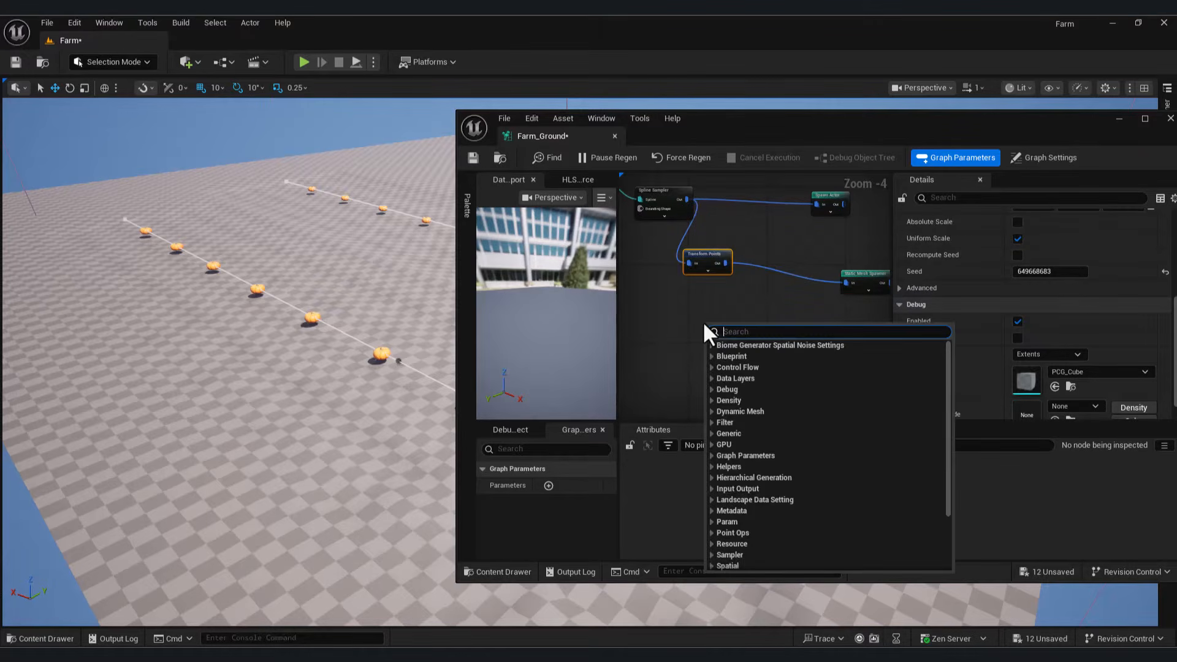
{"action": "type", "text": "get lan"}
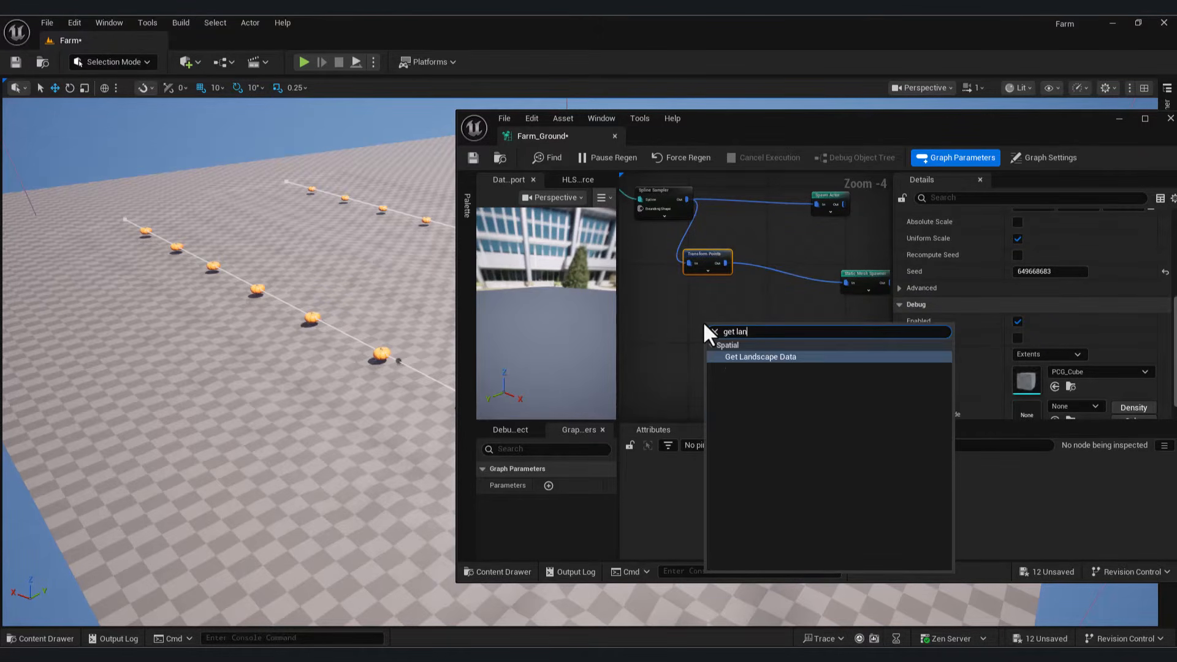
{"action": "left_click", "coordinate": [829, 357]}
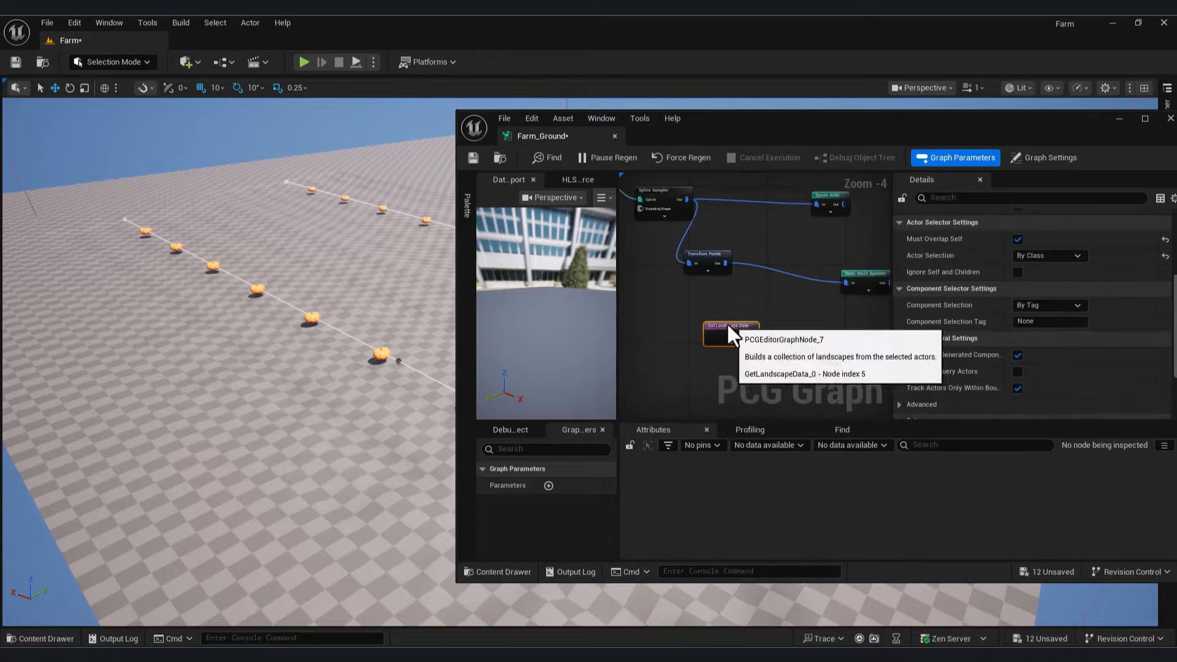
{"action": "right_click_drag", "start_coordinate": [752, 302], "coordinate": [851, 330]}
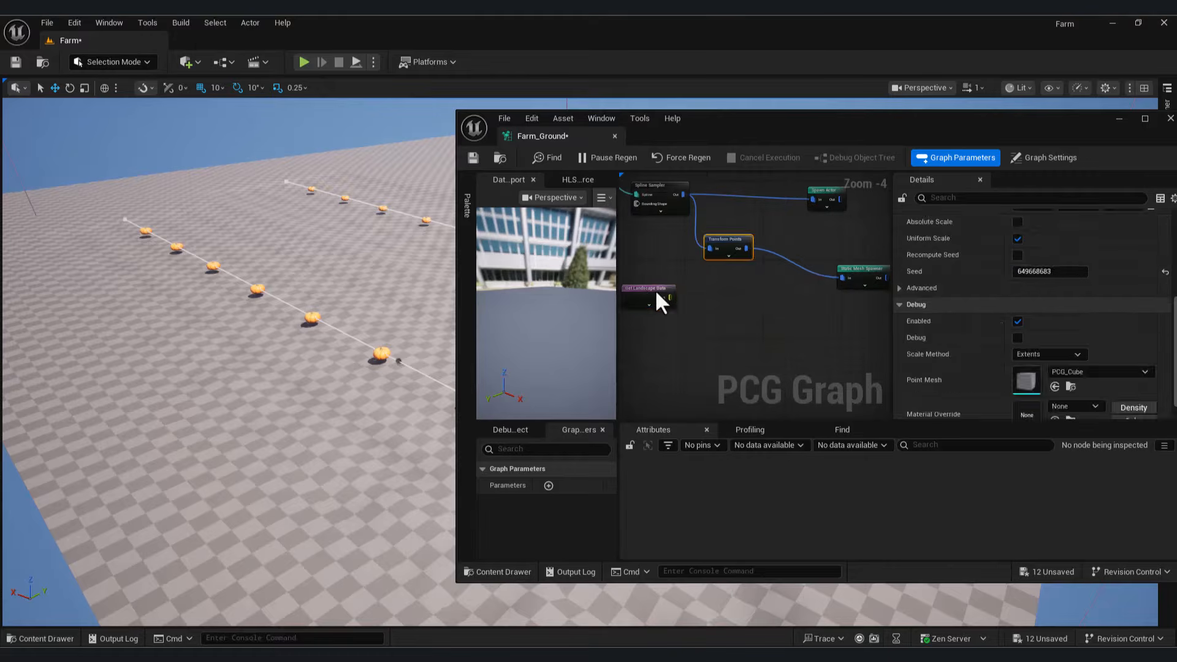
{"action": "left_click_drag", "start_coordinate": [655, 289], "coordinate": [667, 298]}
Step: Add a Projection node after Transform Points' output, targeting the landscape data
{"action": "left_click_drag", "start_coordinate": [746, 248], "coordinate": [876, 269]}
{"action": "type", "text": "pro"}
{"action": "left_click", "coordinate": [809, 438]}
{"action": "scroll", "coordinate": [778, 295], "scroll_direction": "up", "scroll_amount": 2}
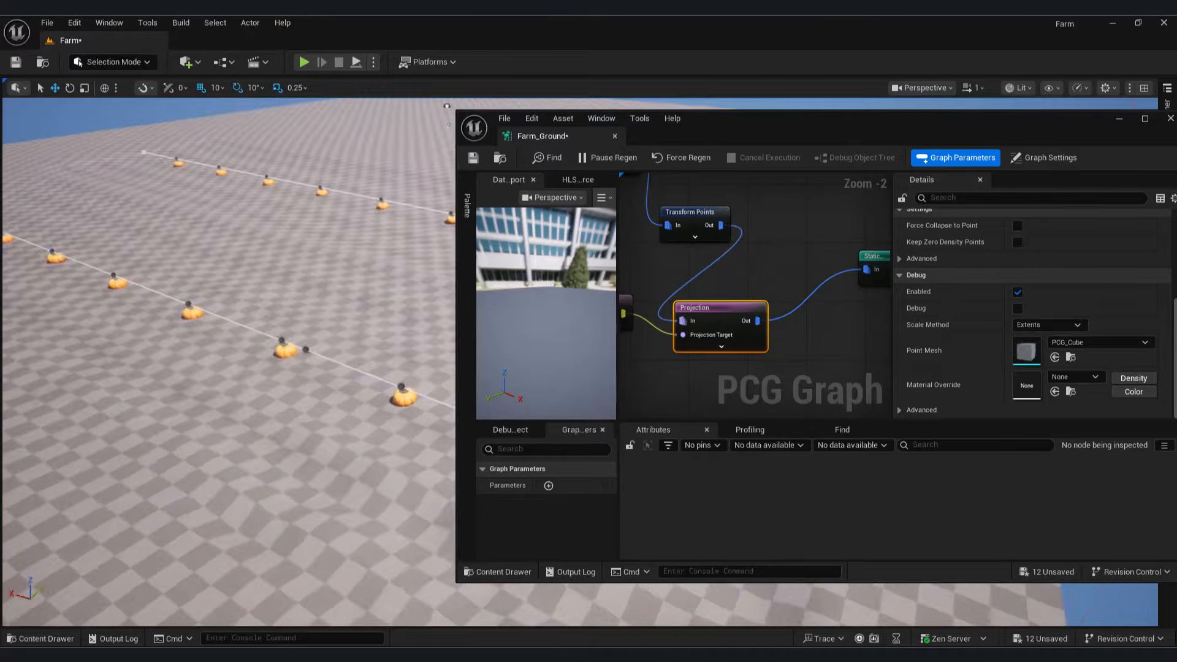
{"action": "scroll", "coordinate": [705, 294], "scroll_direction": "down", "scroll_amount": 3}
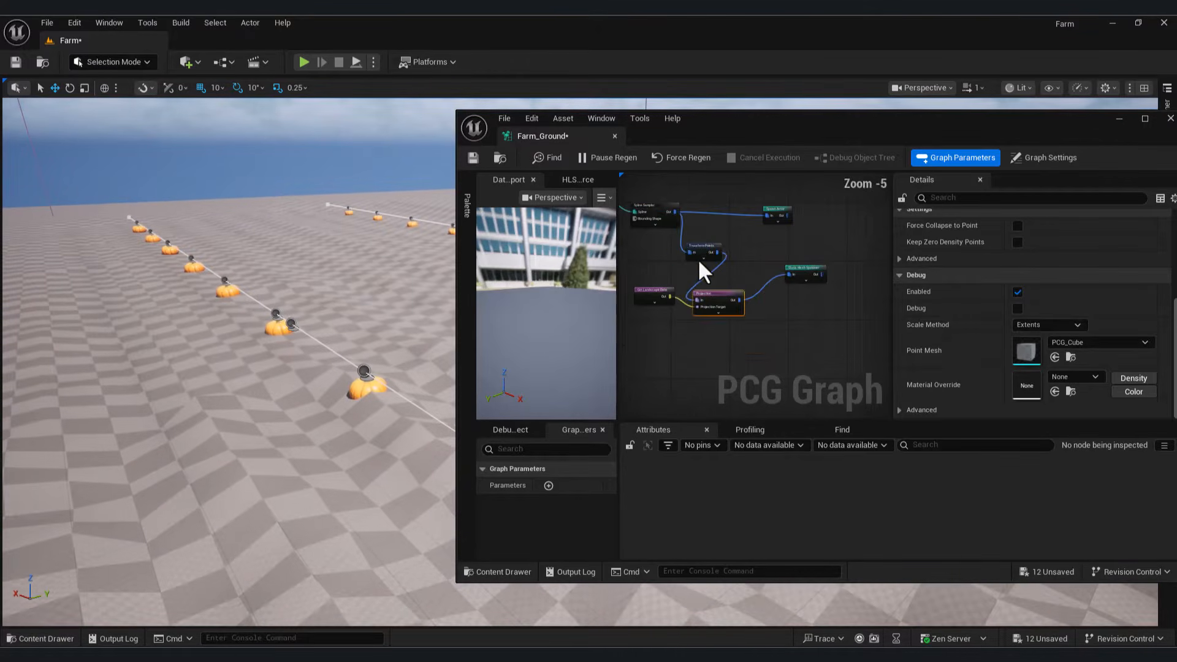
{"action": "left_click", "coordinate": [690, 250]}
Step: Set Transform Points scale to 0.8–1.5 and X/Y offsets from -30/-80 to 30/60
{"action": "scroll", "coordinate": [1150, 328], "scroll_direction": "up", "scroll_amount": 3}
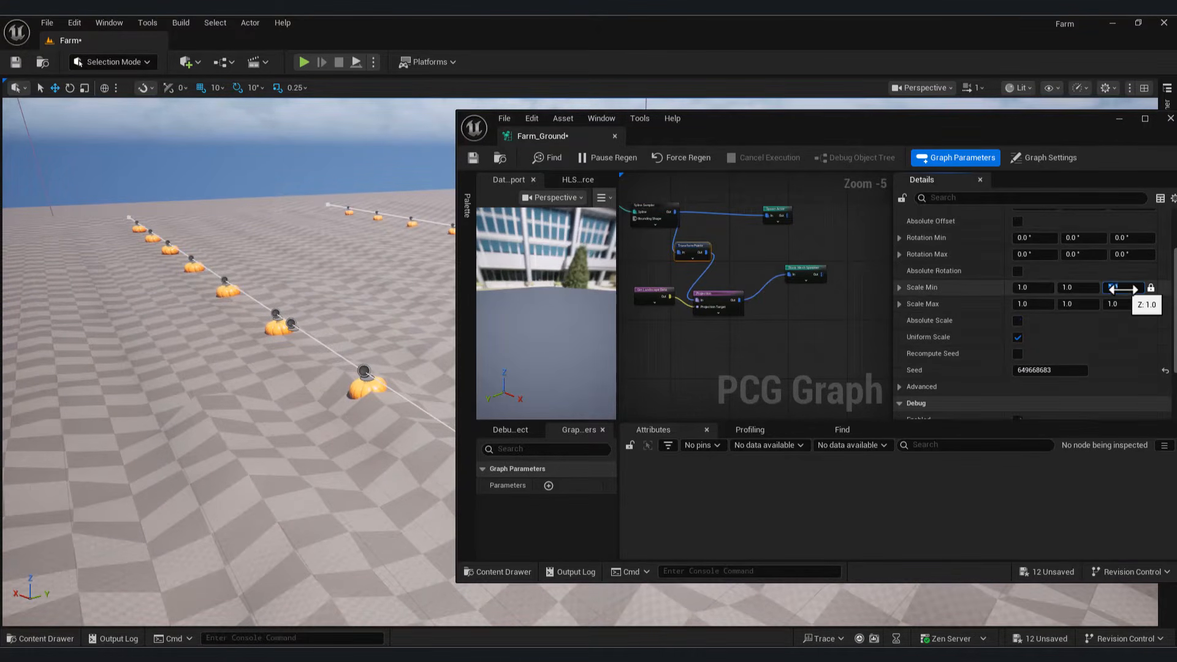
{"action": "type", "text": "8"}
{"action": "key", "text": "Return"}
{"action": "left_click", "coordinate": [1117, 304]}
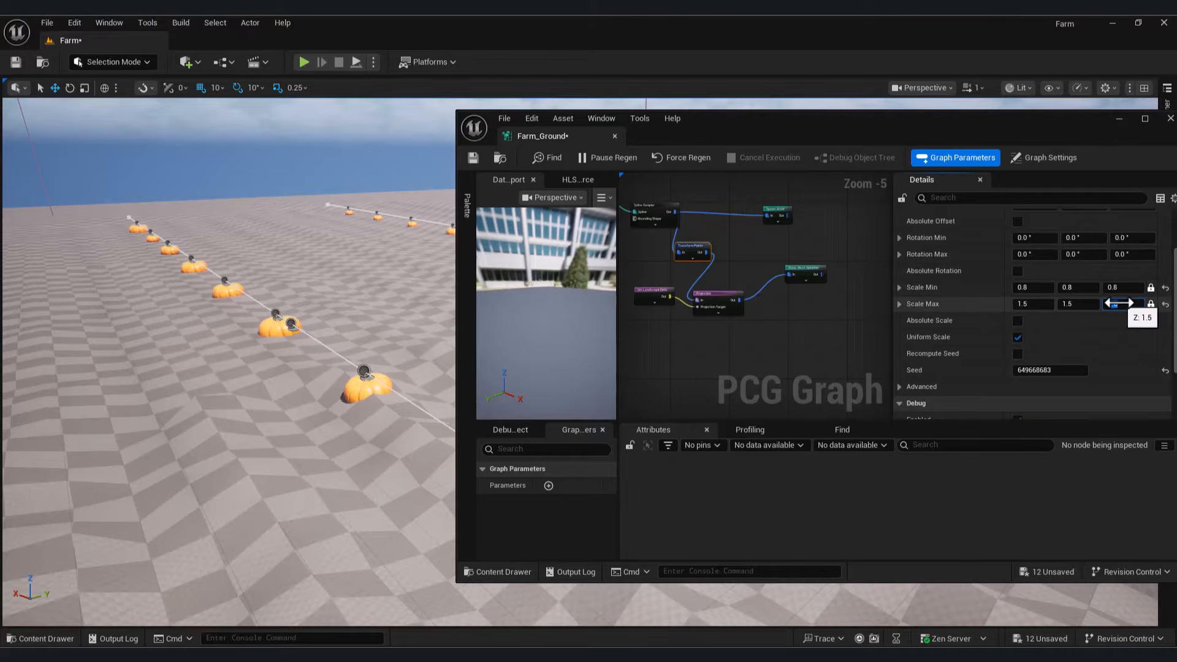
{"action": "scroll", "coordinate": [737, 292], "scroll_direction": "up", "scroll_amount": 2}
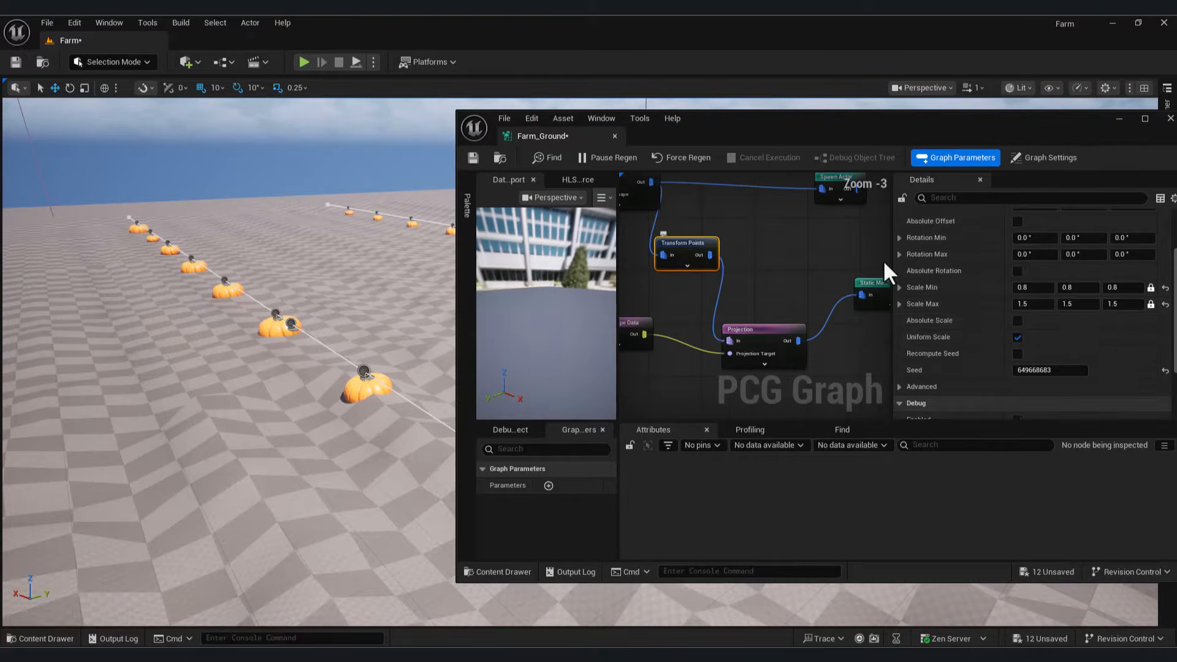
{"action": "scroll", "coordinate": [1119, 321], "scroll_direction": "up", "scroll_amount": 3}
{"action": "left_click", "coordinate": [1033, 266]}
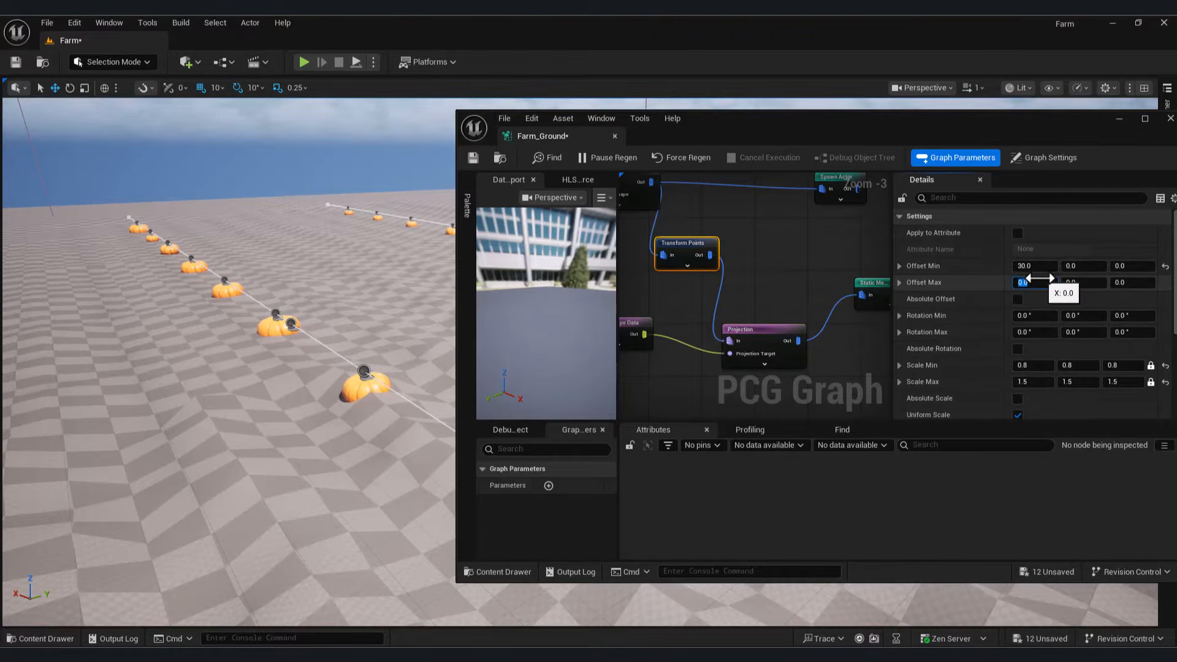
{"action": "key", "text": "Return"}
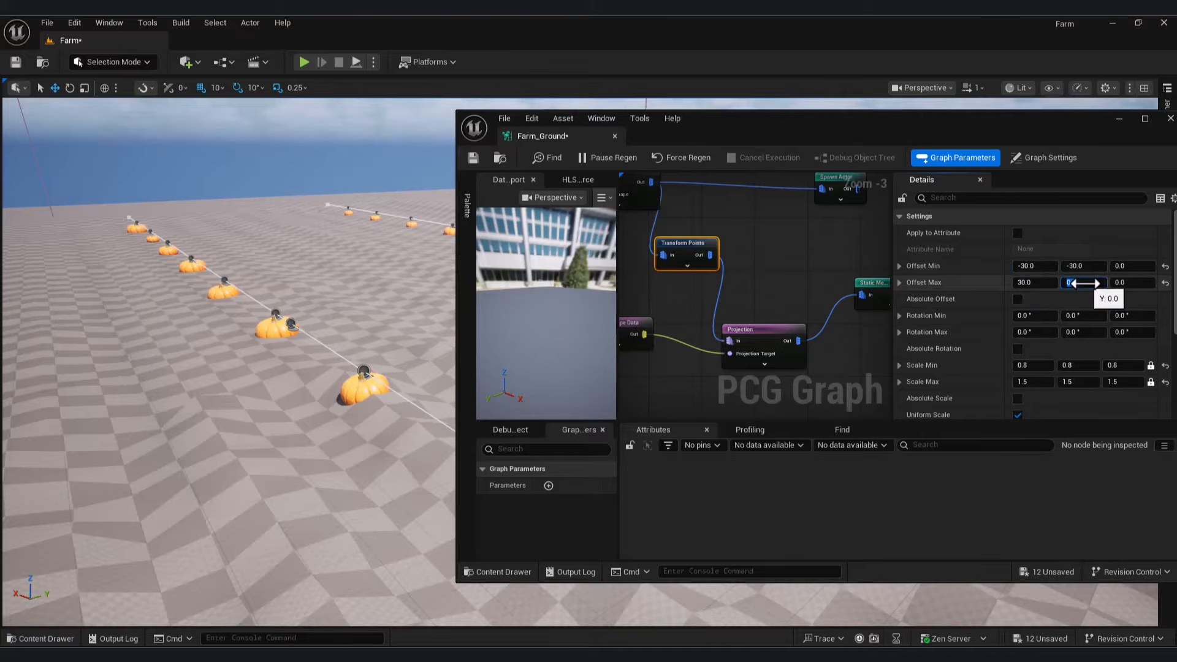
{"action": "type", "text": "6"}
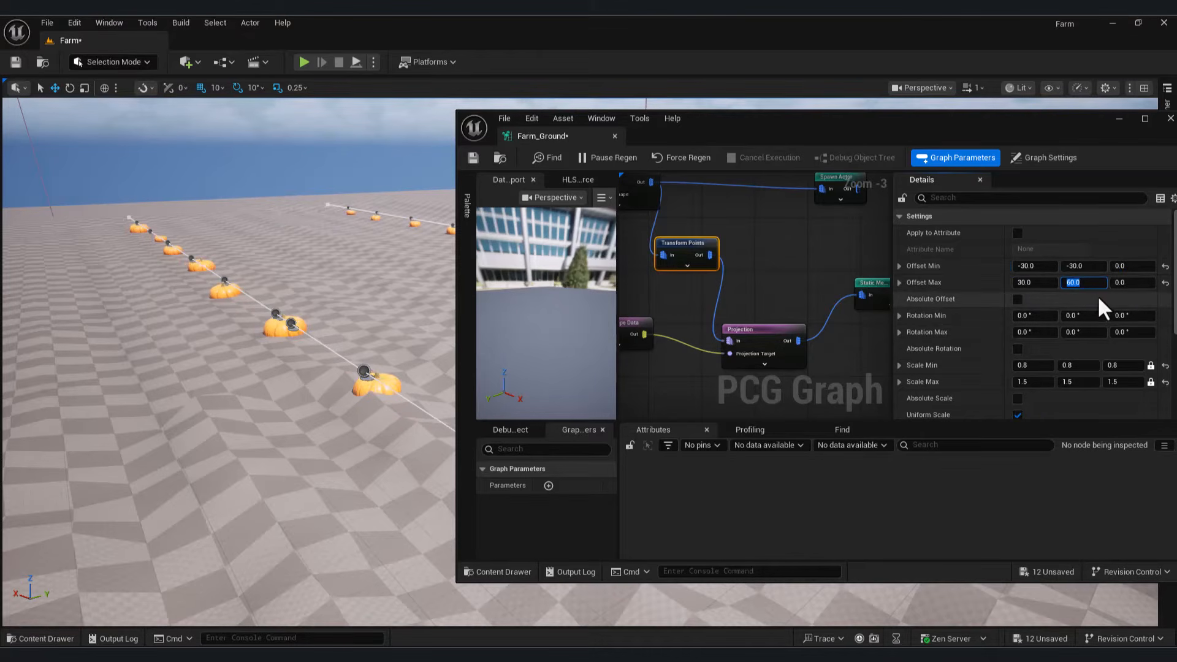
{"action": "left_click", "coordinate": [1098, 266]}
Step: Set Z offset -10 to 40 and rotation from -30/-30/-80 to 60/60/120
{"action": "type", "text": "-"}
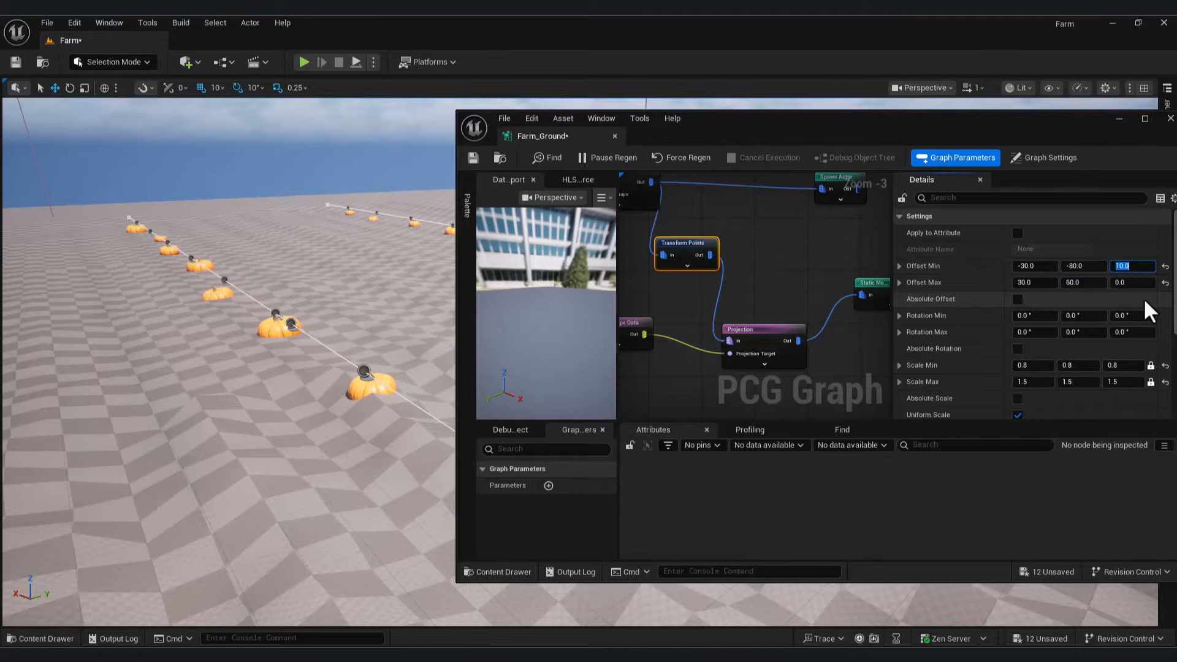
{"action": "type", "text": "-"}
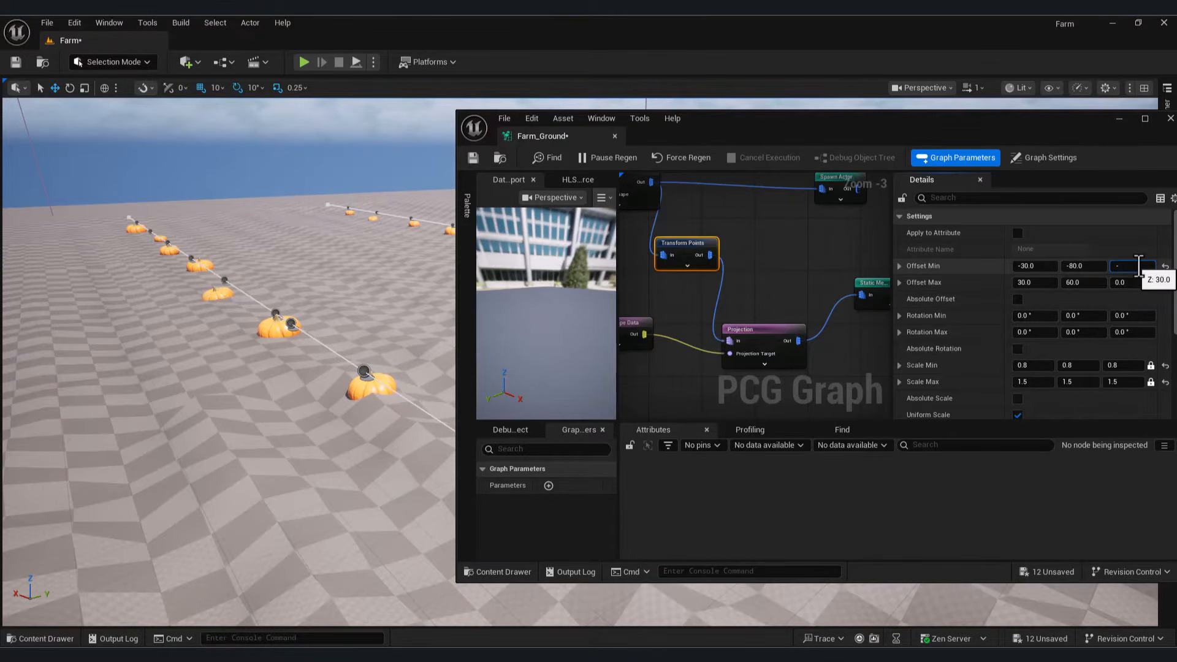
{"action": "type", "text": "10"}
{"action": "left_click", "coordinate": [1144, 282]}
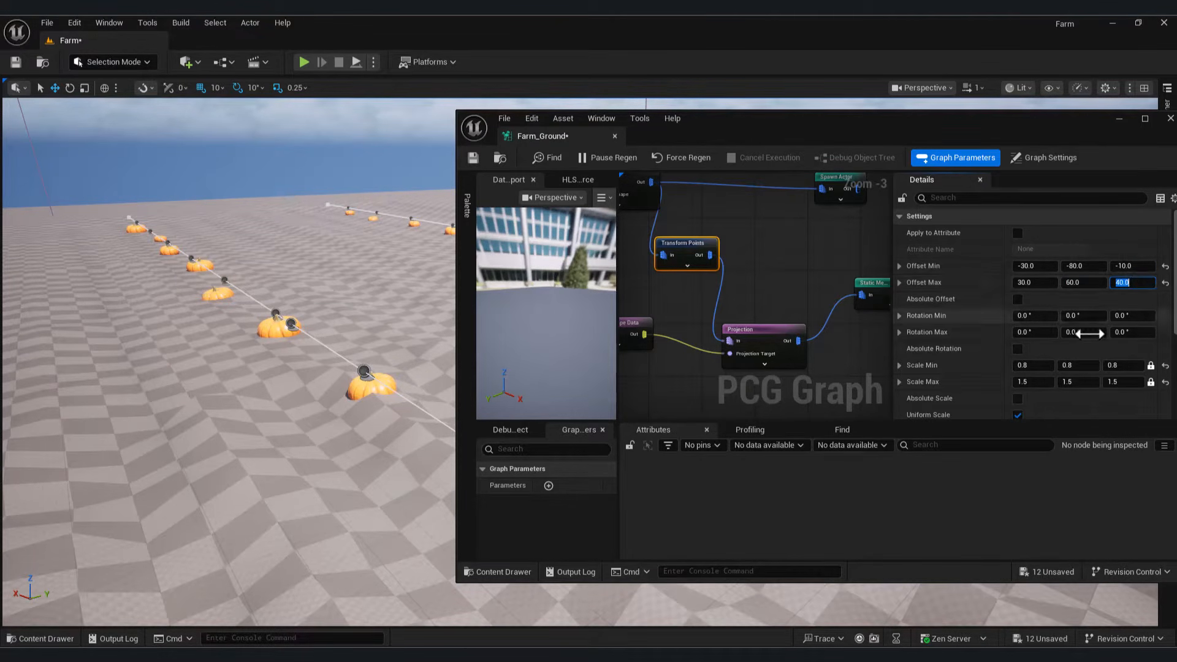
{"action": "left_click", "coordinate": [1134, 315]}
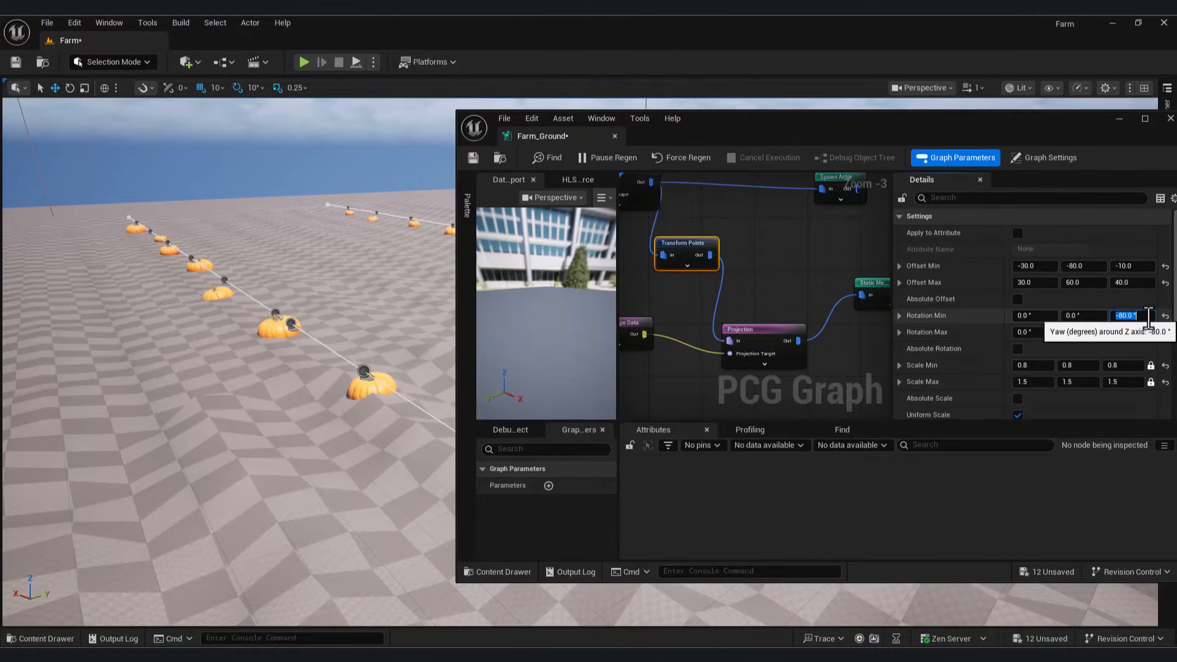
{"action": "left_click", "coordinate": [1126, 335]}
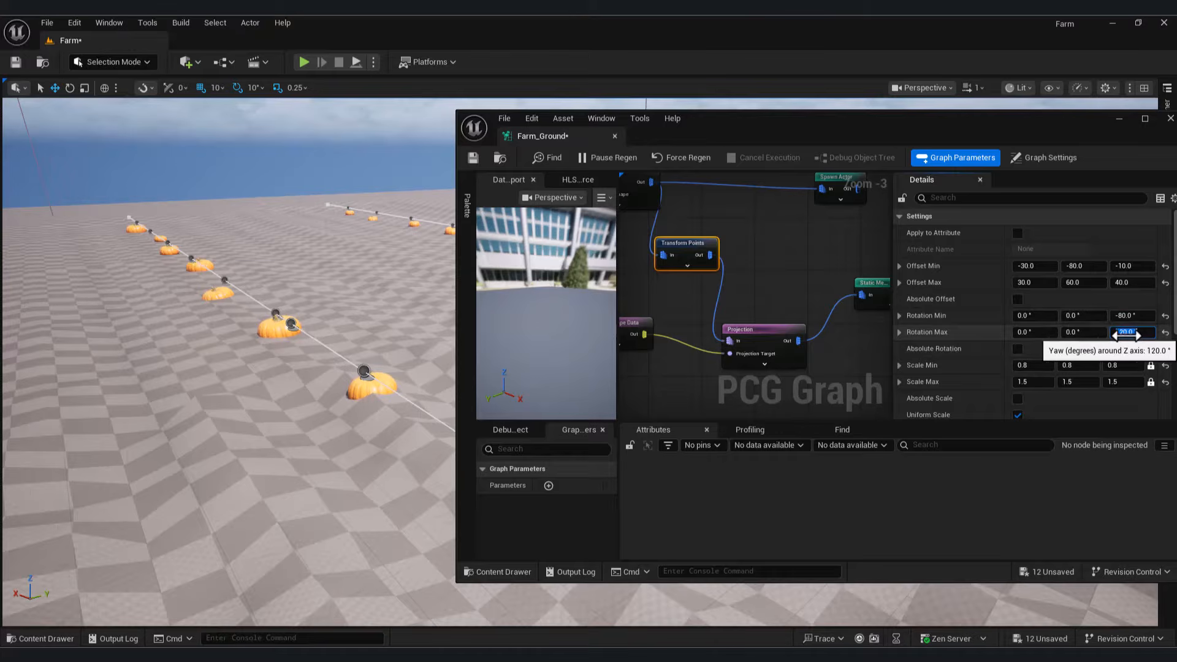
{"action": "left_click", "coordinate": [1041, 316]}
{"action": "type", "text": "-3"}
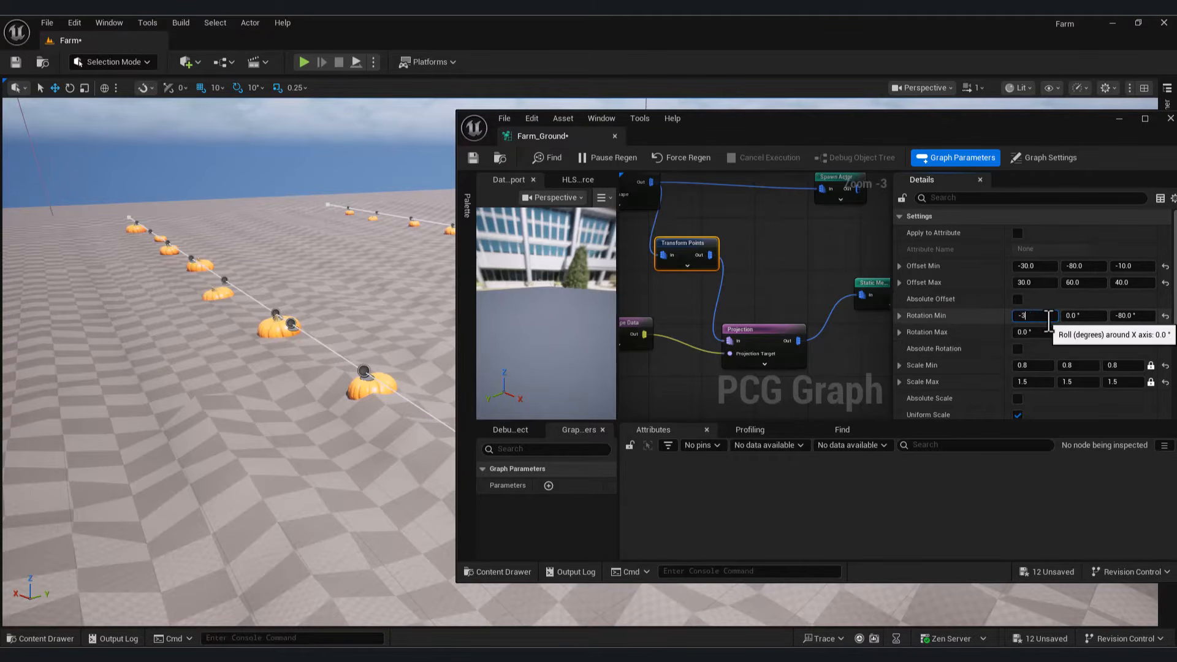
{"action": "type", "text": "0"}
{"action": "left_click", "coordinate": [1033, 332]}
{"action": "type", "text": "60"}
{"action": "left_click", "coordinate": [1088, 315]}
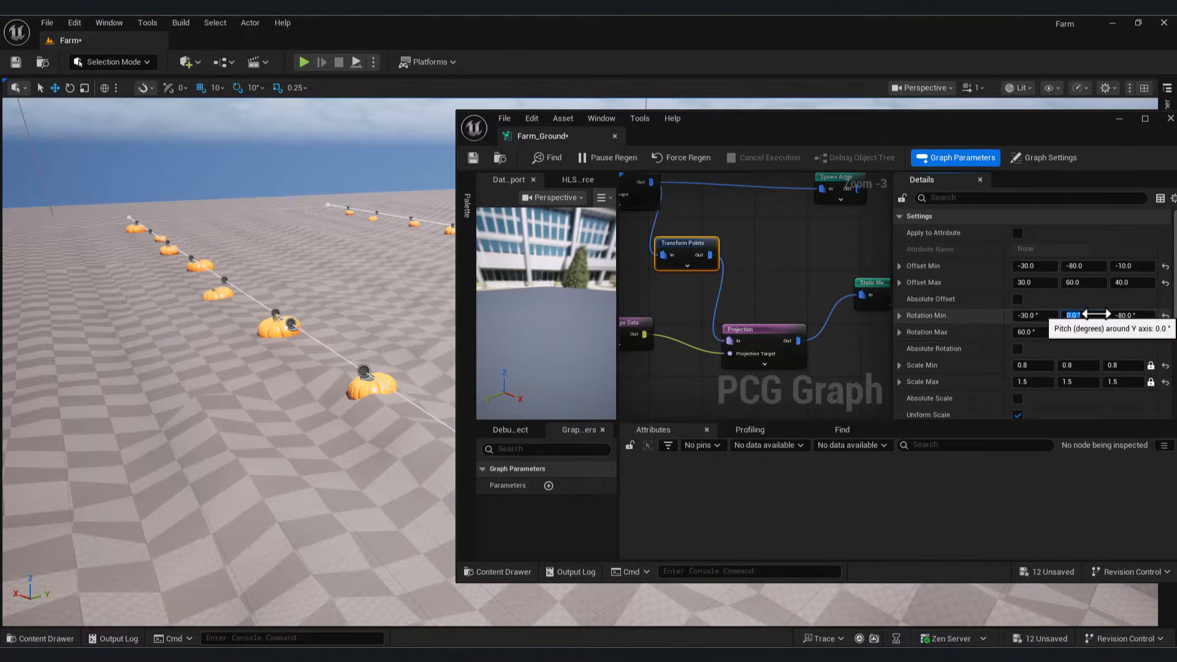
{"action": "key", "text": "Return"}
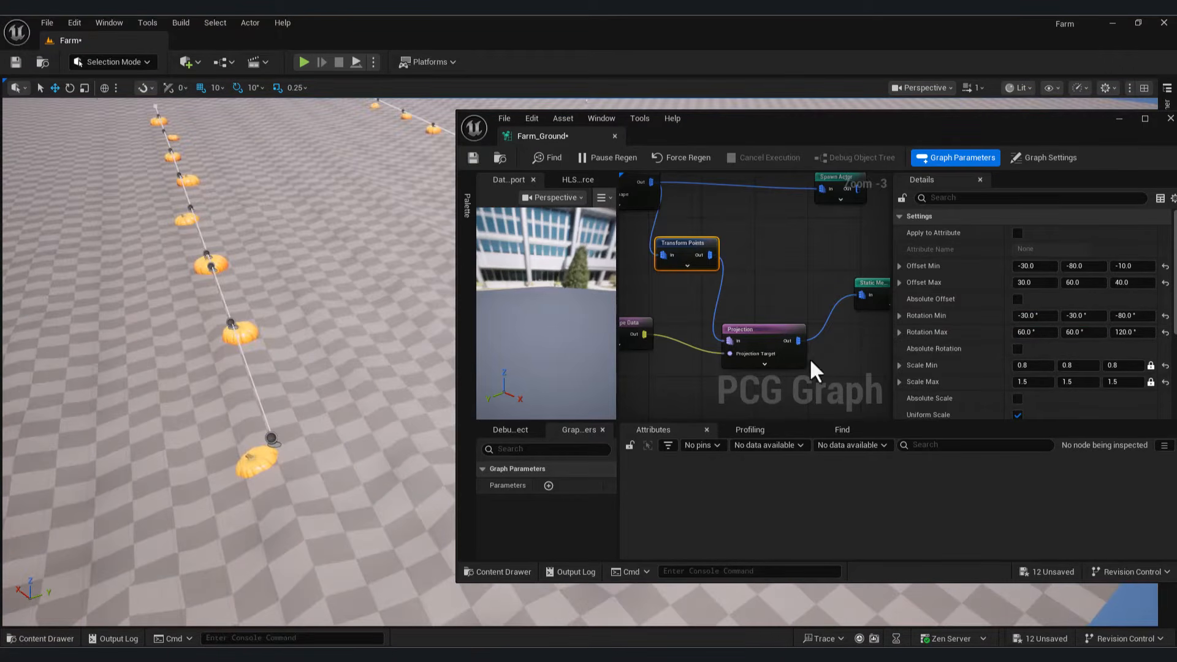
{"action": "scroll", "coordinate": [826, 308], "scroll_direction": "down", "scroll_amount": 2}
{"action": "right_click_drag", "start_coordinate": [826, 308], "coordinate": [681, 286]}
Step: Add a Create Points Grid node to the Farm_Ground graph
{"action": "left_click", "coordinate": [655, 245]}
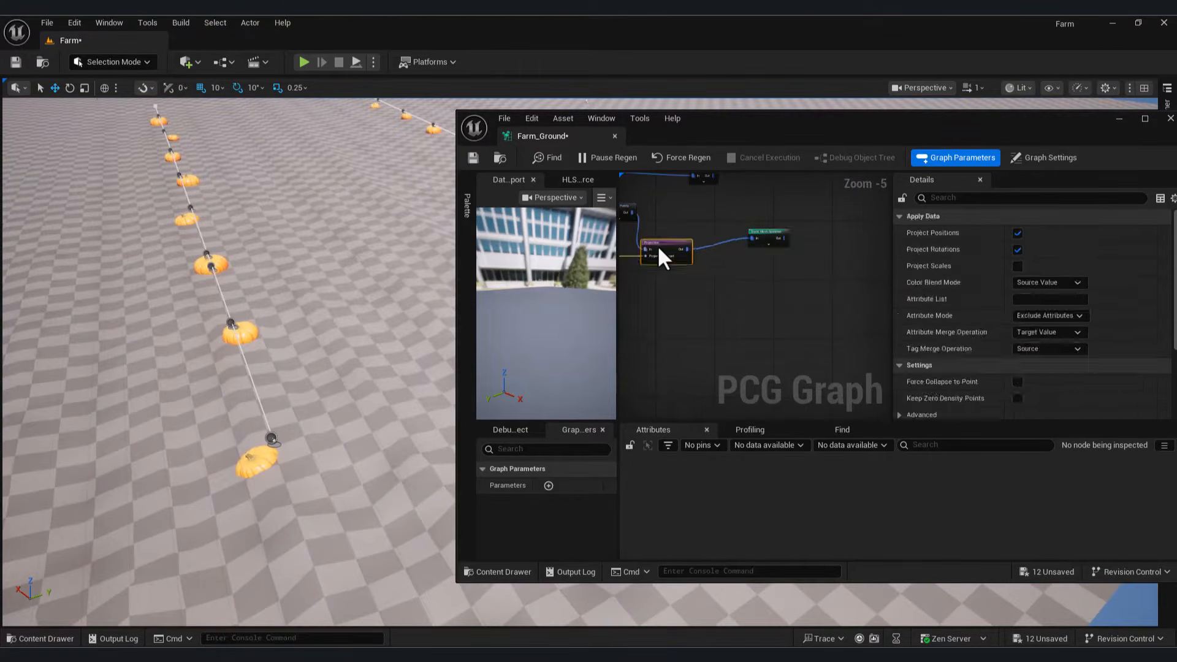
{"action": "right_click", "coordinate": [717, 283]}
{"action": "type", "text": "gri"}
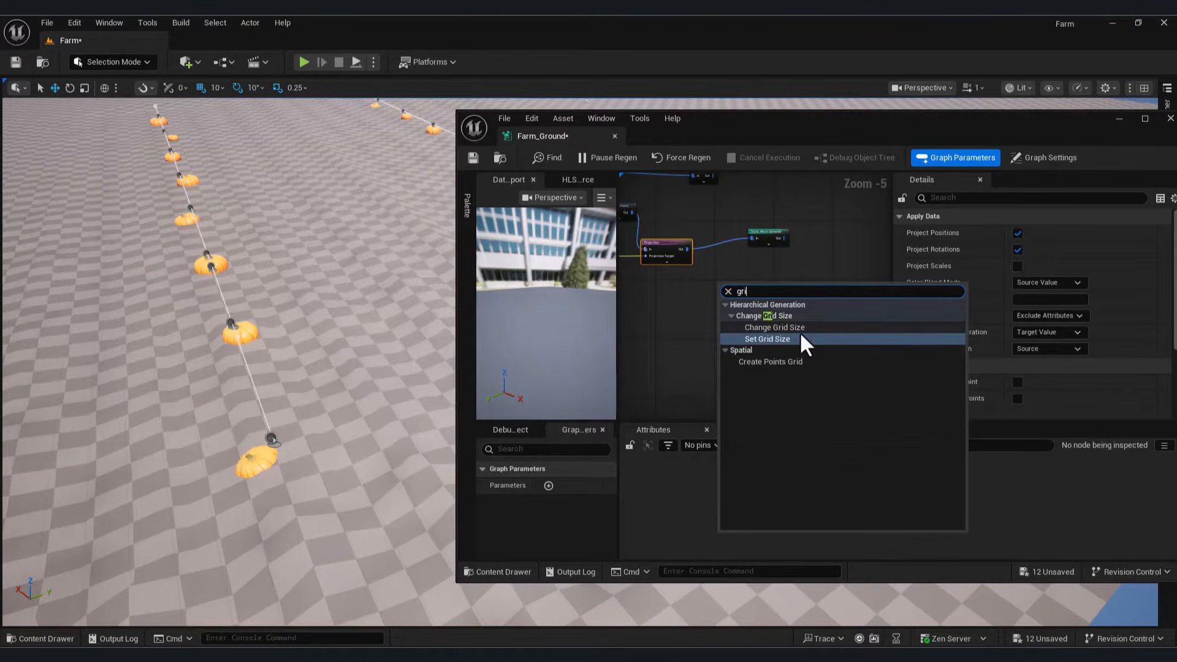
{"action": "left_click", "coordinate": [784, 361]}
{"action": "key", "text": "f"}
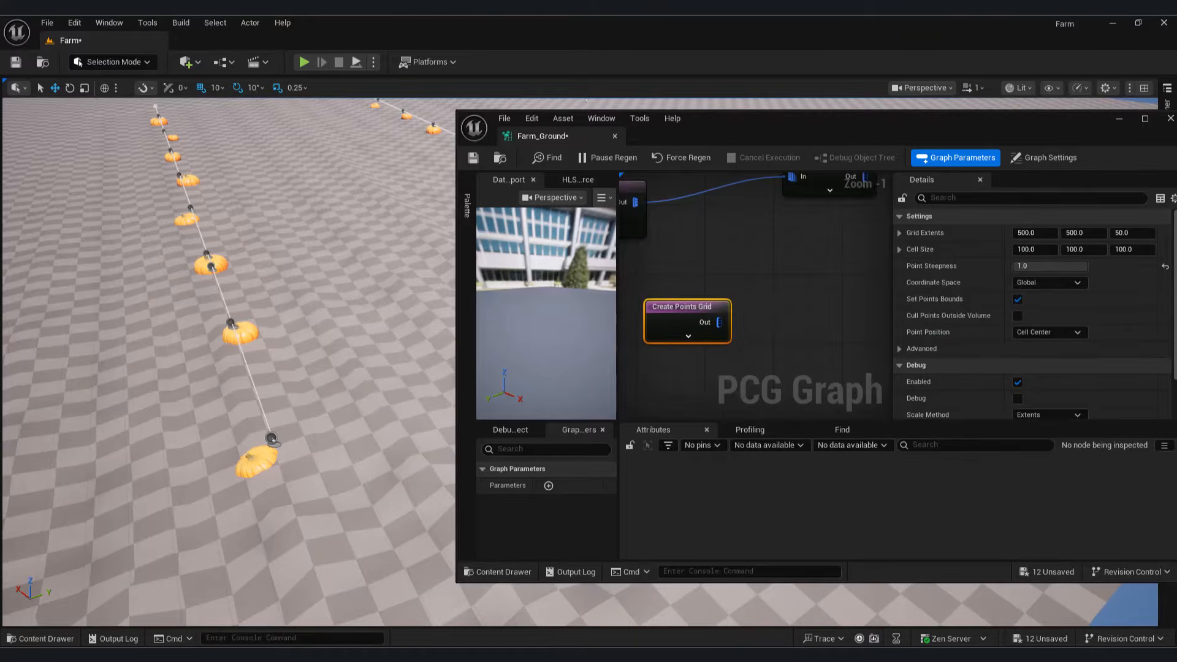
{"action": "right_click_drag", "start_coordinate": [699, 273], "coordinate": [832, 283]}
{"action": "scroll", "coordinate": [803, 336], "scroll_direction": "down", "scroll_amount": 2}
{"action": "right_click_drag", "start_coordinate": [807, 336], "coordinate": [711, 294]}
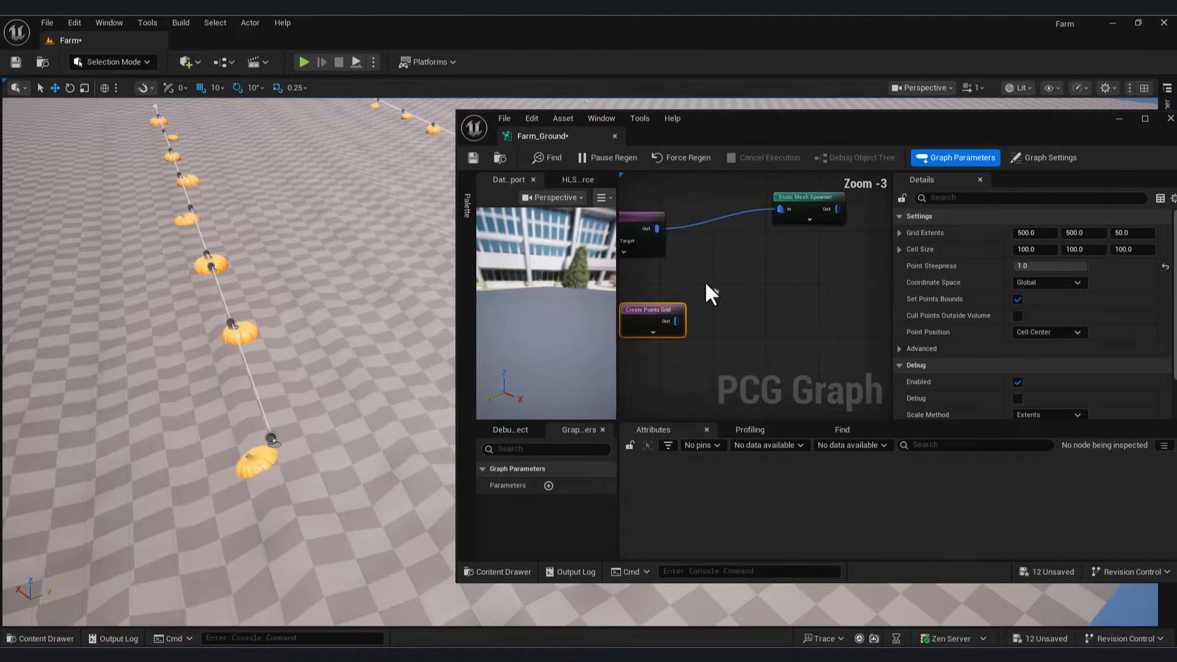
Step: Add a Copy Points node fed by the Projection output, with the grid wired to Target
{"action": "left_click_drag", "start_coordinate": [658, 226], "coordinate": [730, 266]}
{"action": "type", "text": "cop"}
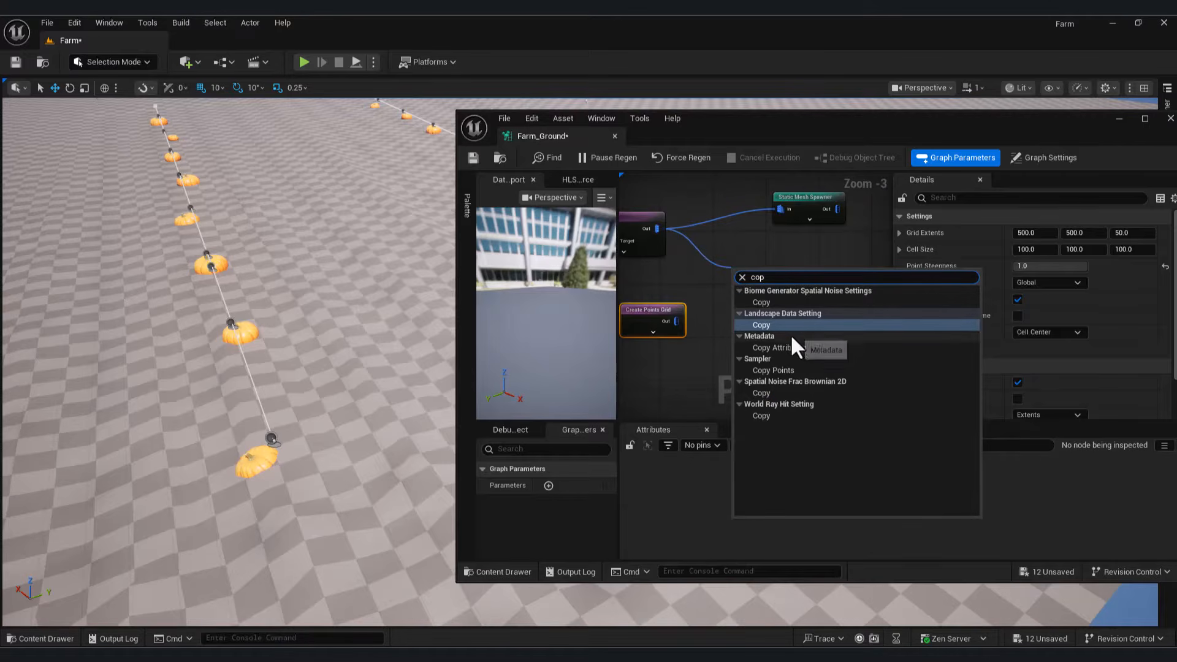
{"action": "left_click", "coordinate": [791, 370]}
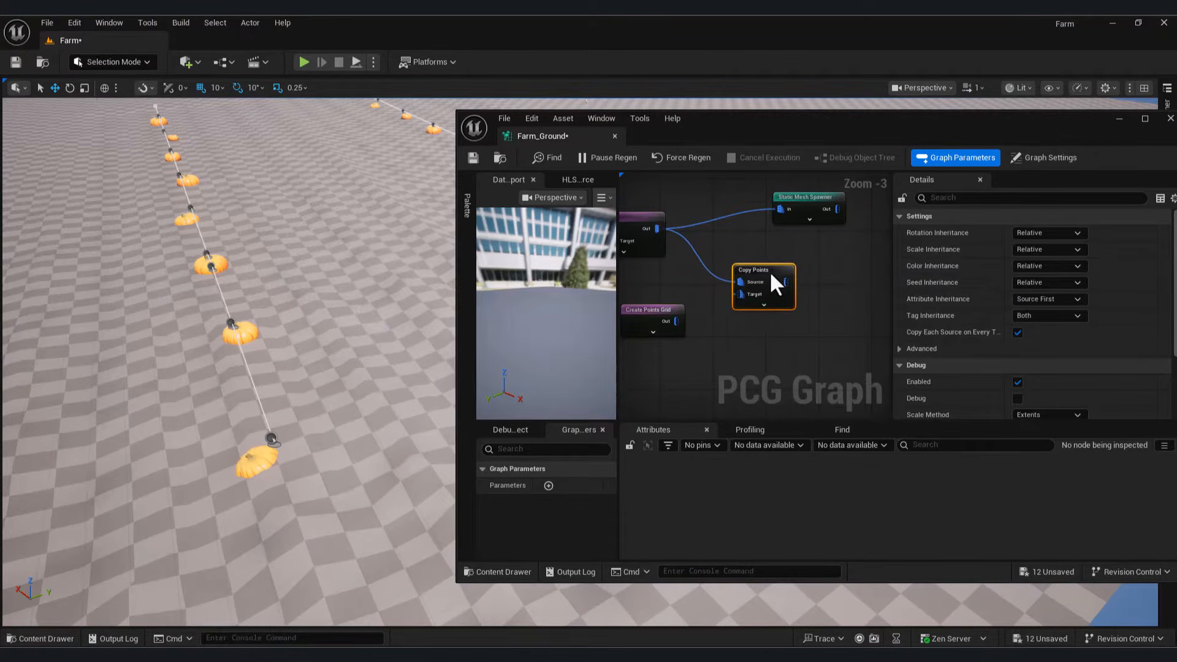
{"action": "left_click_drag", "start_coordinate": [656, 324], "coordinate": [662, 331]}
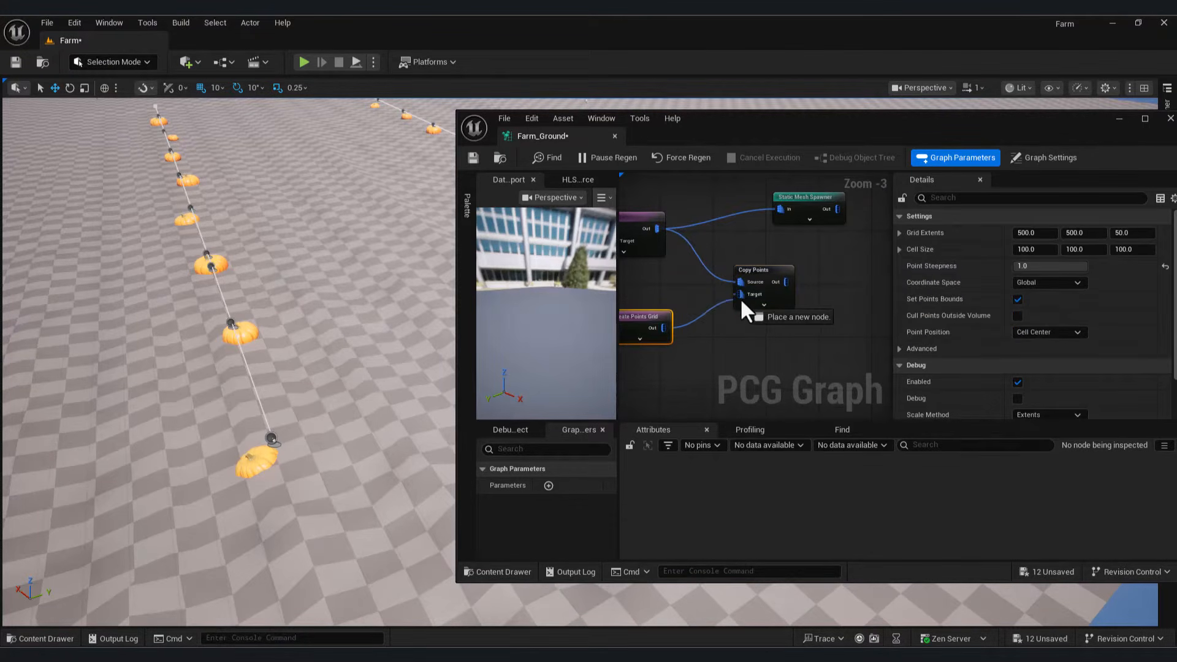
{"action": "left_click_drag", "start_coordinate": [741, 297], "coordinate": [739, 294]}
{"action": "left_click", "coordinate": [764, 271]}
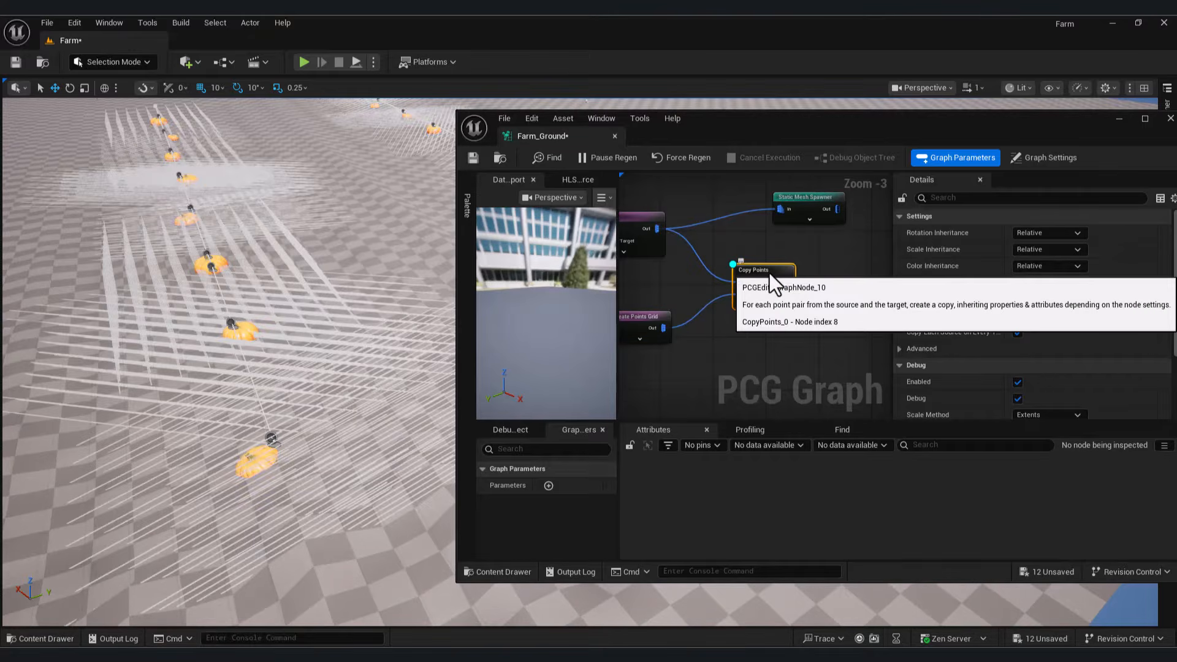
Step: Preview the copied points with Absolute debug scaling at point scale 0.536
{"action": "key", "text": "d"}
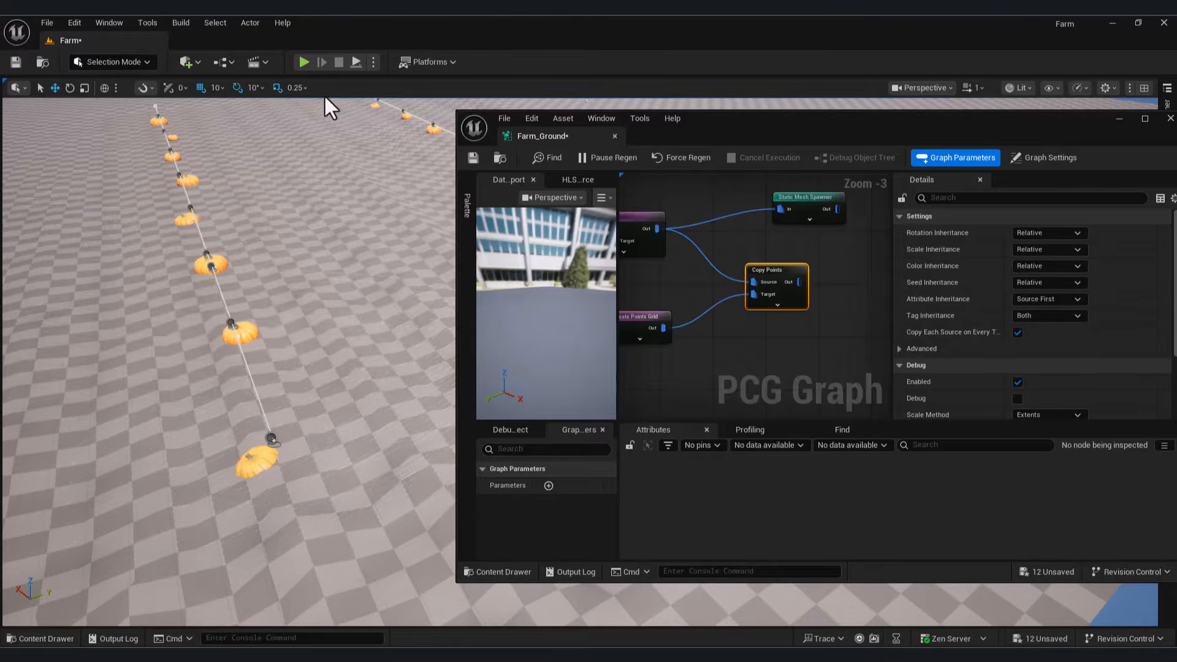
{"action": "scroll", "coordinate": [1164, 374], "scroll_direction": "down", "scroll_amount": 2}
{"action": "left_click", "coordinate": [1048, 355]}
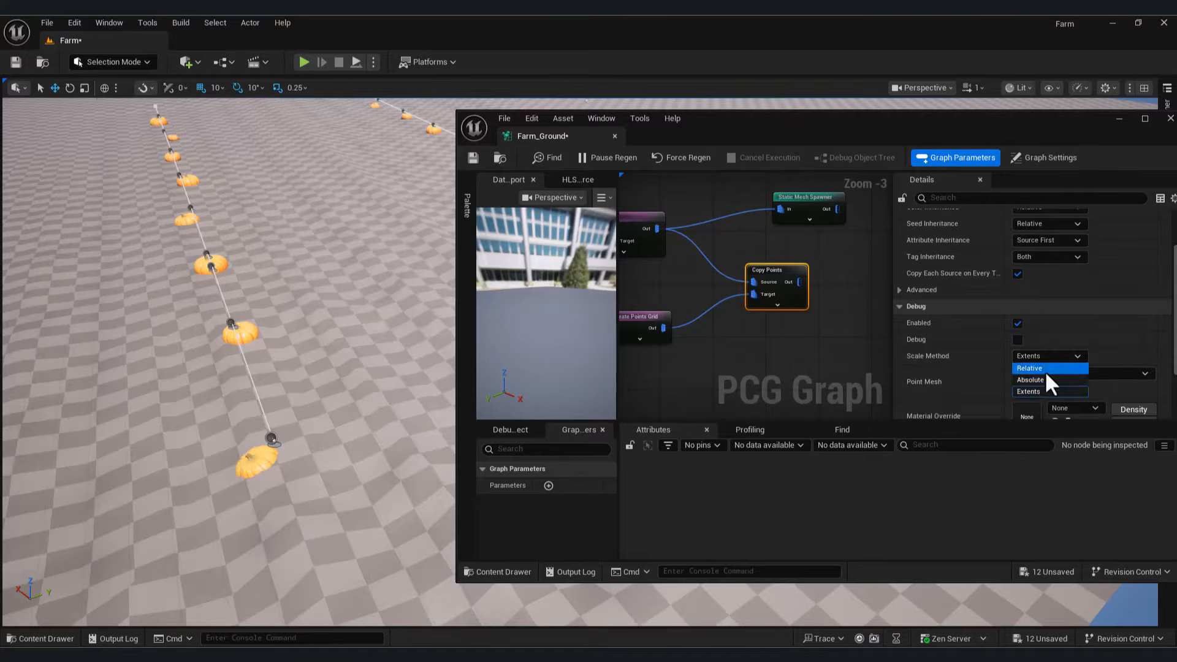
{"action": "left_click", "coordinate": [1038, 379]}
{"action": "key", "text": "d"}
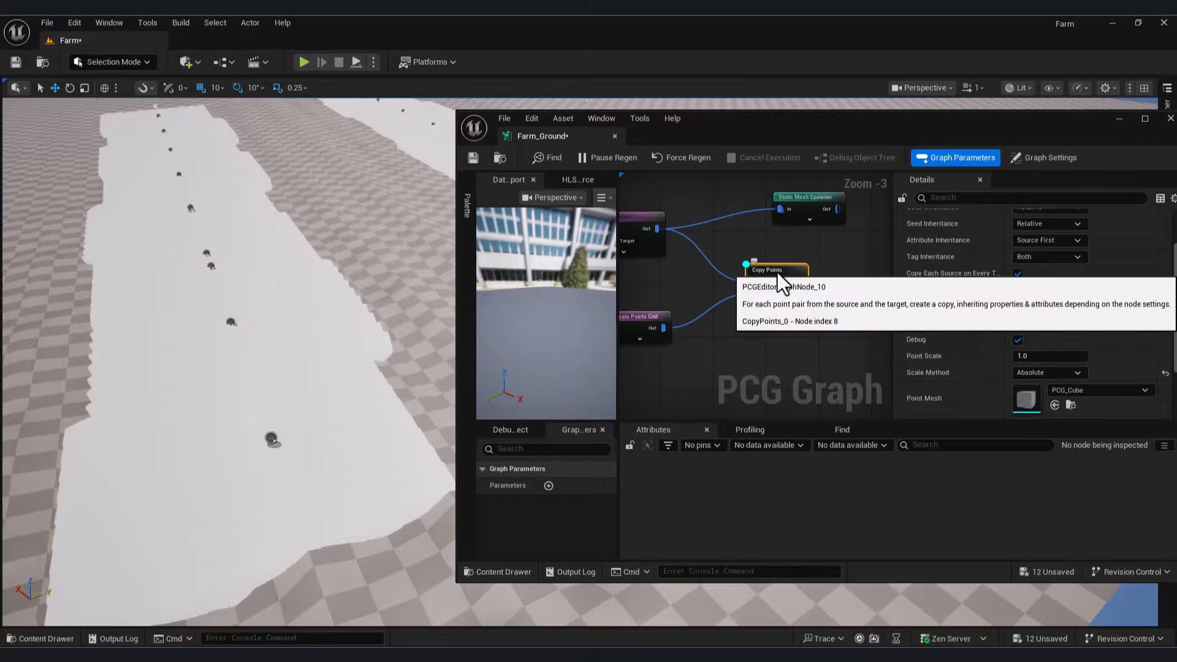
{"action": "key", "text": "d"}
{"action": "right_click_drag", "start_coordinate": [817, 330], "coordinate": [708, 313]}
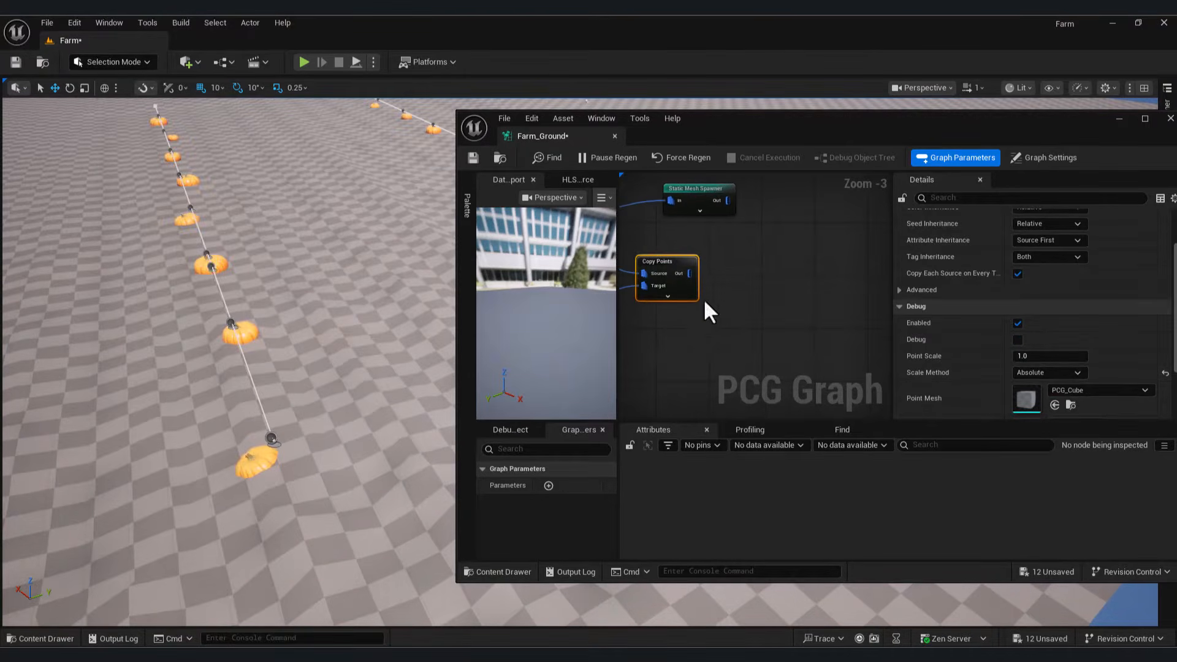
{"action": "left_click_drag", "start_coordinate": [689, 274], "coordinate": [739, 293]}
{"action": "left_click", "coordinate": [991, 373]}
{"action": "key", "text": "d"}
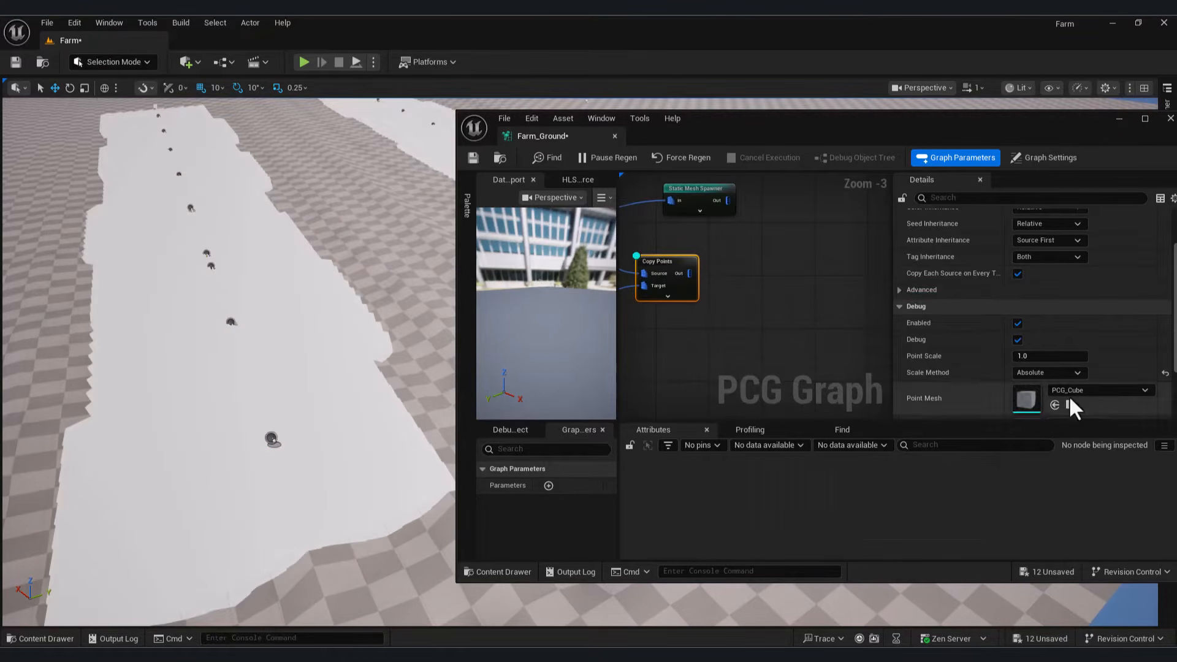
{"action": "left_click_drag", "start_coordinate": [1025, 357], "coordinate": [993, 357]}
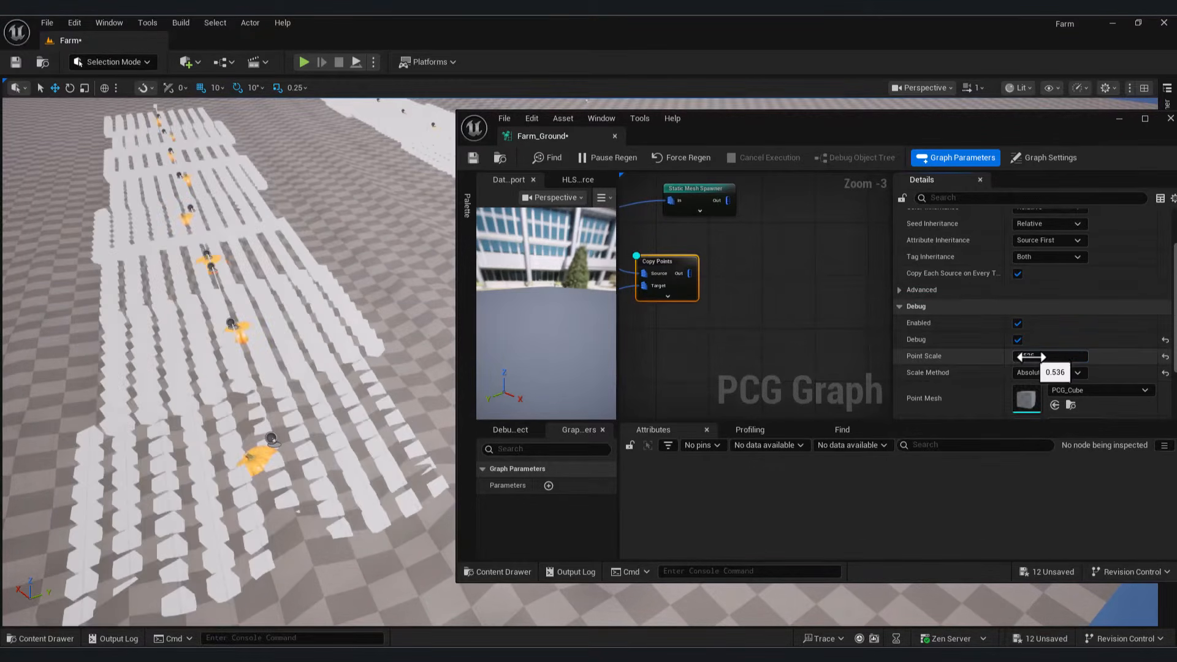
{"action": "scroll", "coordinate": [769, 293], "scroll_direction": "up", "scroll_amount": 1}
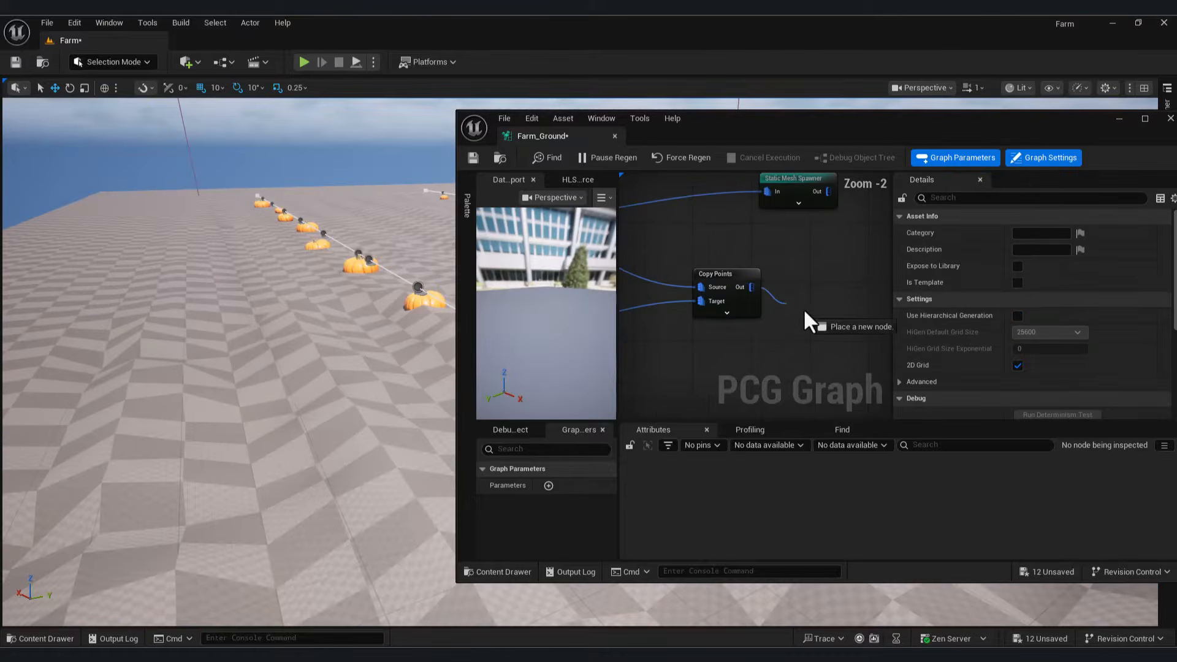
Step: Chain a Density Noise node and then a Density Filter after the Copy Points output
{"action": "left_click_drag", "start_coordinate": [805, 312], "coordinate": [805, 311]}
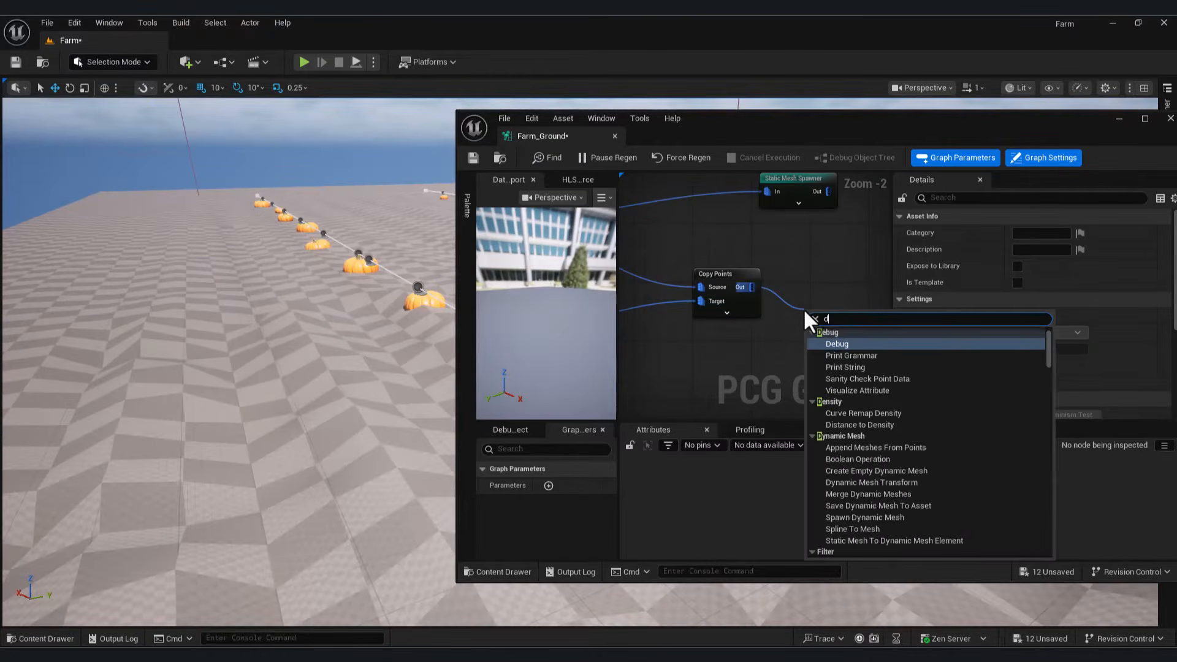
{"action": "type", "text": "den"}
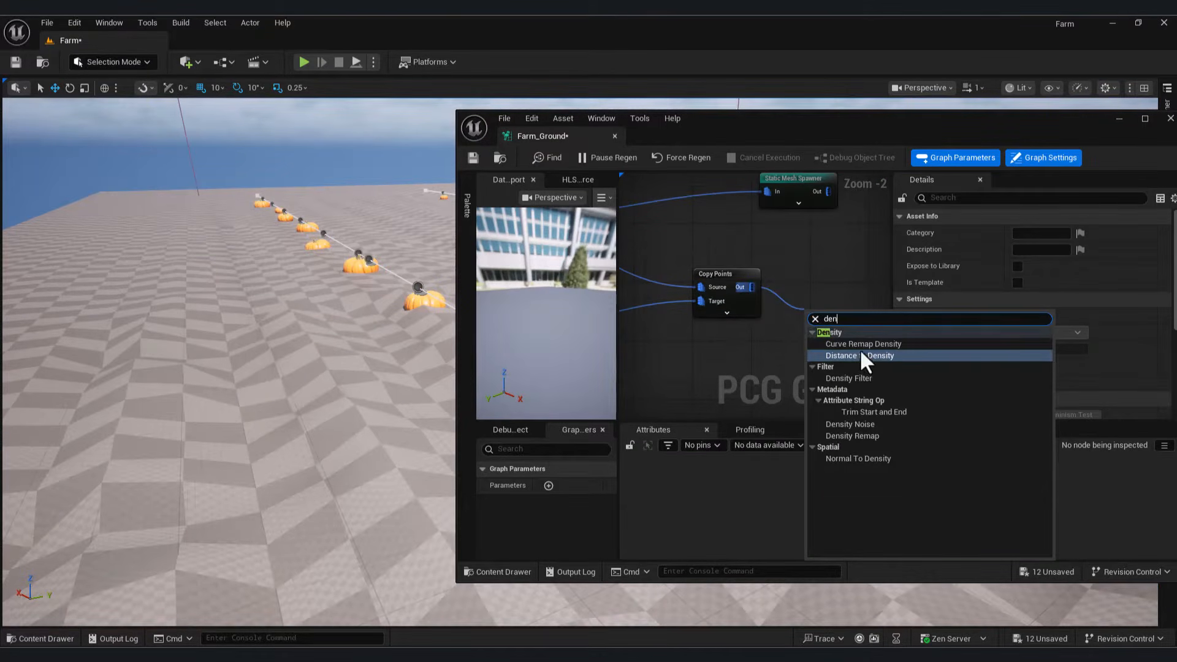
{"action": "left_click", "coordinate": [872, 426]}
{"action": "right_click_drag", "start_coordinate": [884, 343], "coordinate": [709, 277]}
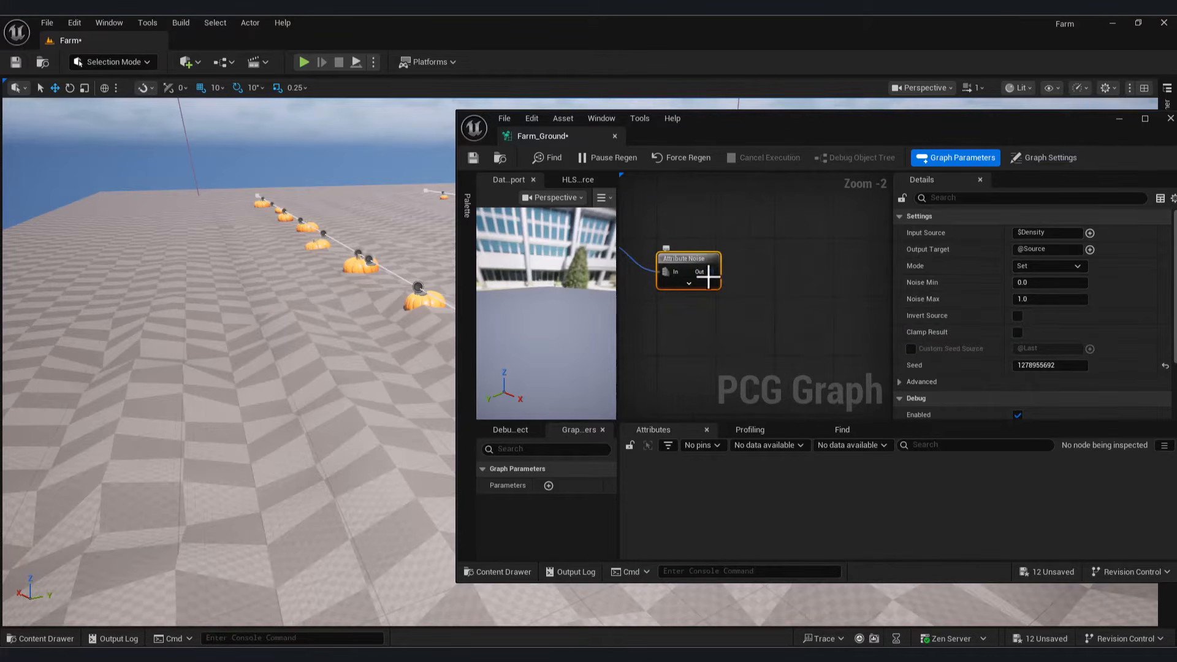
{"action": "left_click_drag", "start_coordinate": [811, 291], "coordinate": [811, 290]}
{"action": "type", "text": "dens"}
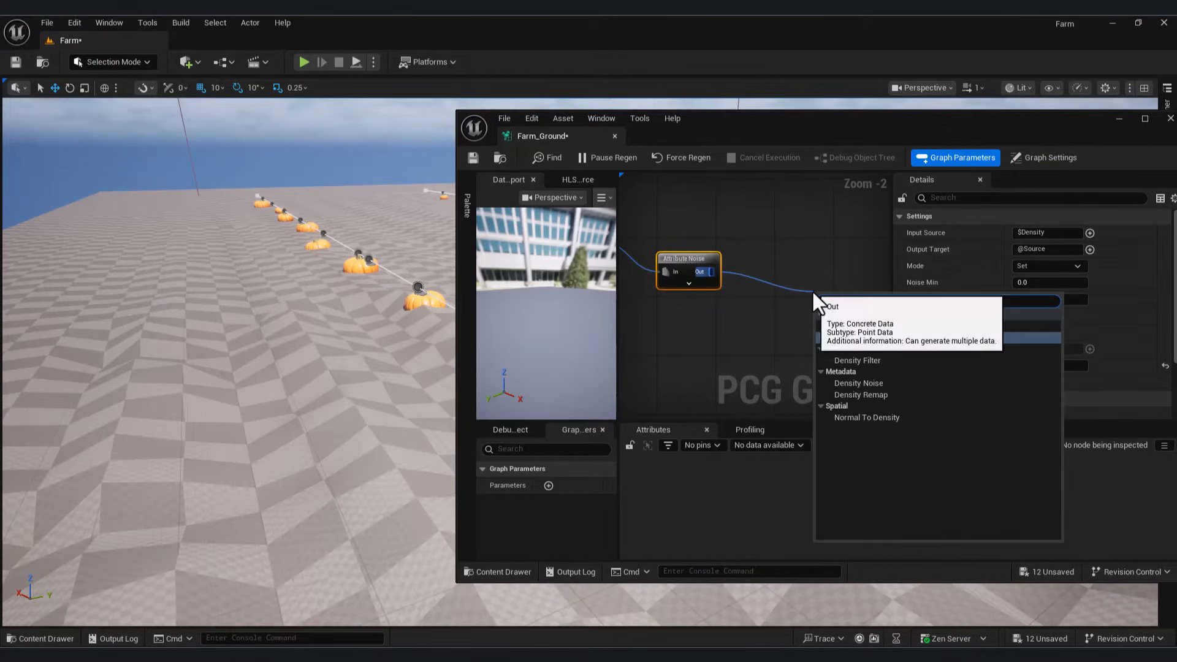
{"action": "left_click", "coordinate": [888, 361]}
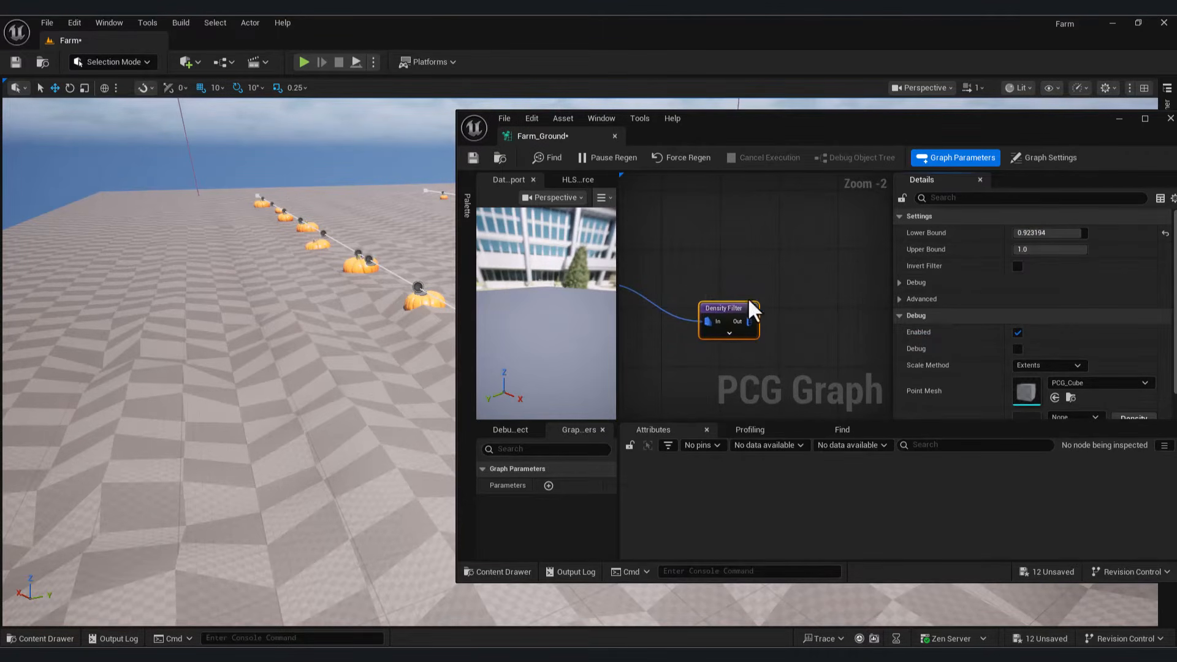
{"action": "left_click_drag", "start_coordinate": [735, 311], "coordinate": [722, 295]}
{"action": "key", "text": "d"}
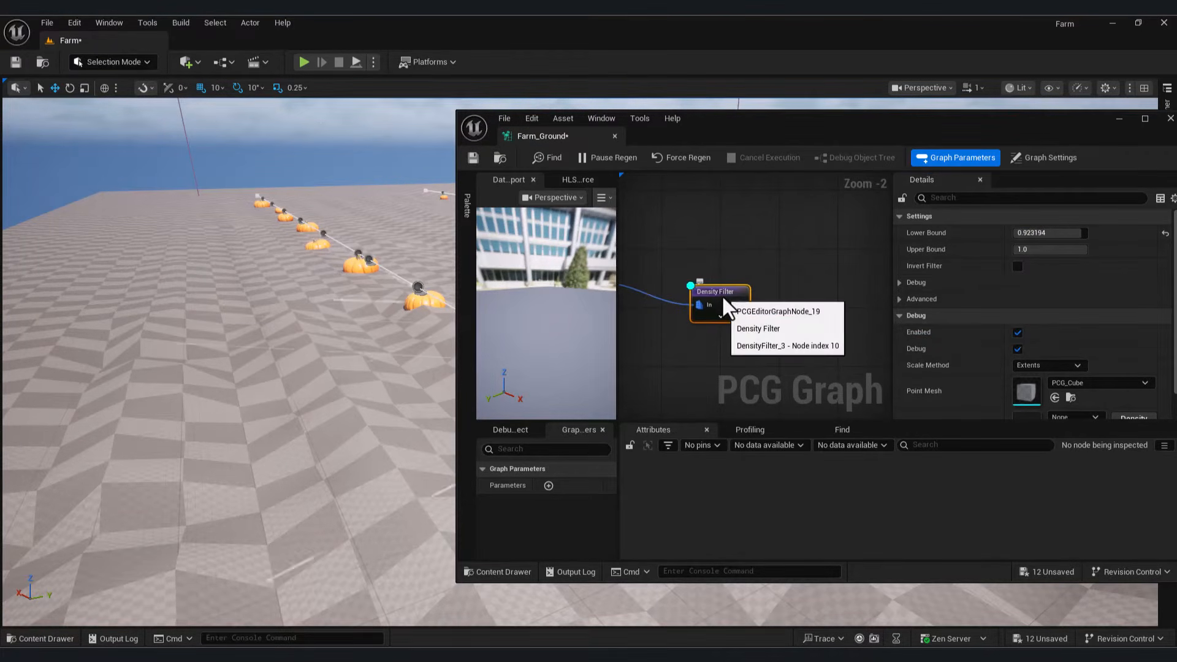
{"action": "key", "text": "d"}
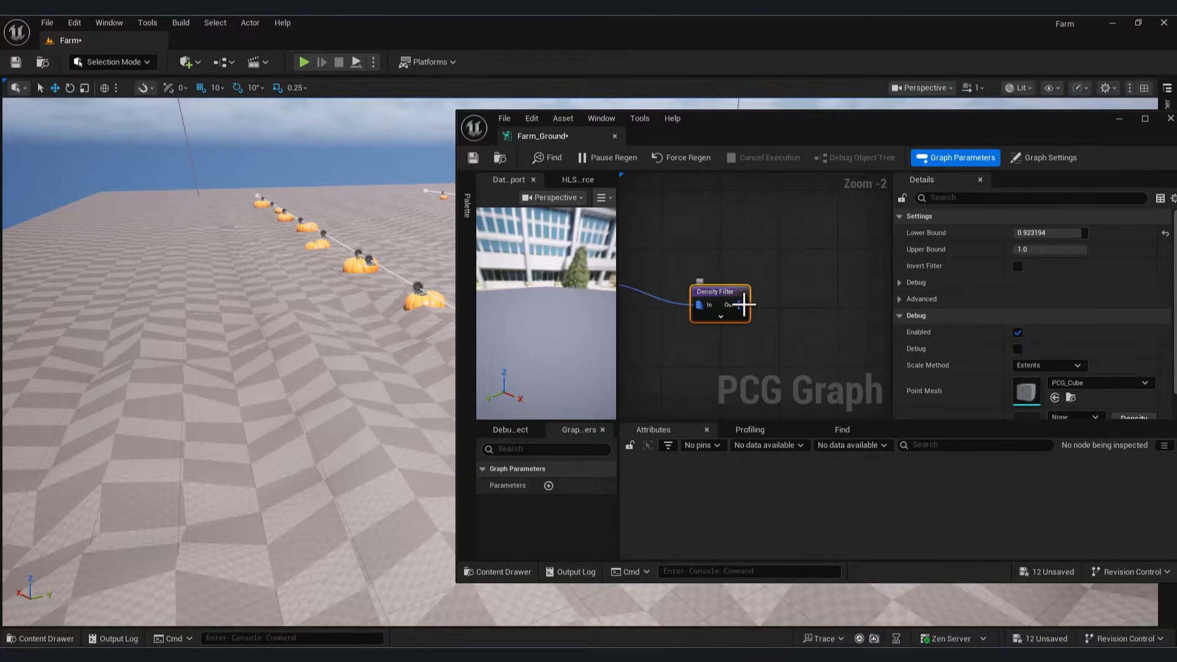
Step: Connect the Density Filter output to a second Static Mesh Spawner to scatter pumpkins
{"action": "left_click_drag", "start_coordinate": [740, 305], "coordinate": [770, 244]}
{"action": "left_click", "coordinate": [773, 245]}
{"action": "scroll", "coordinate": [776, 246], "scroll_direction": "down", "scroll_amount": 2}
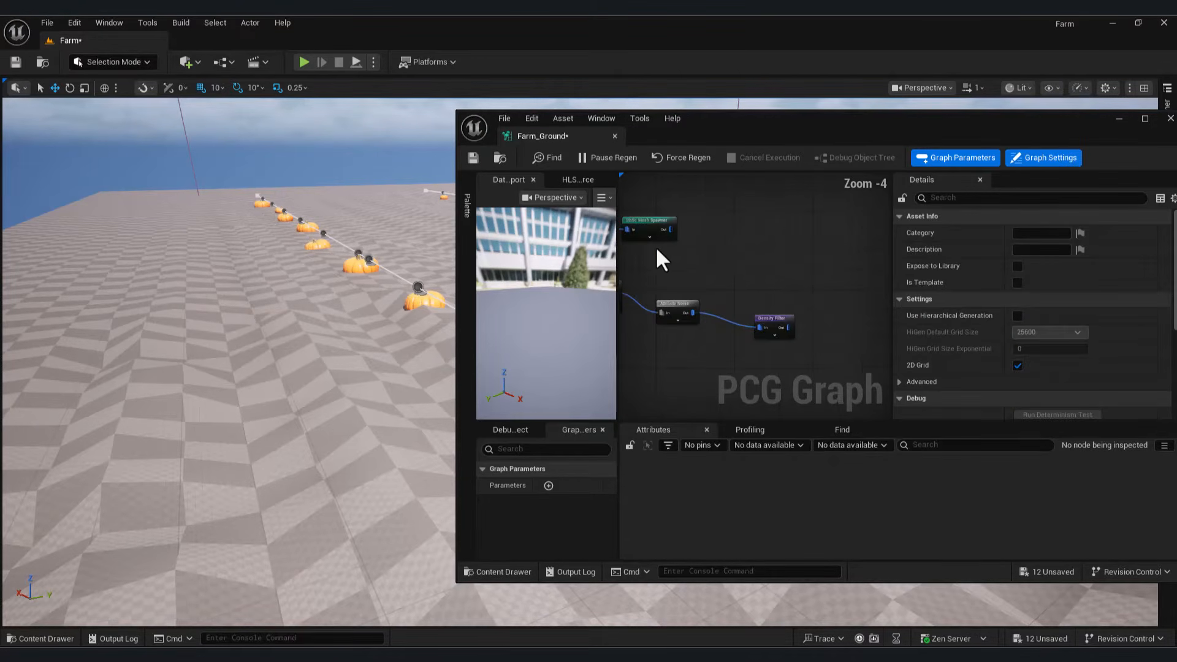
{"action": "left_click_drag", "start_coordinate": [674, 225], "coordinate": [739, 225]}
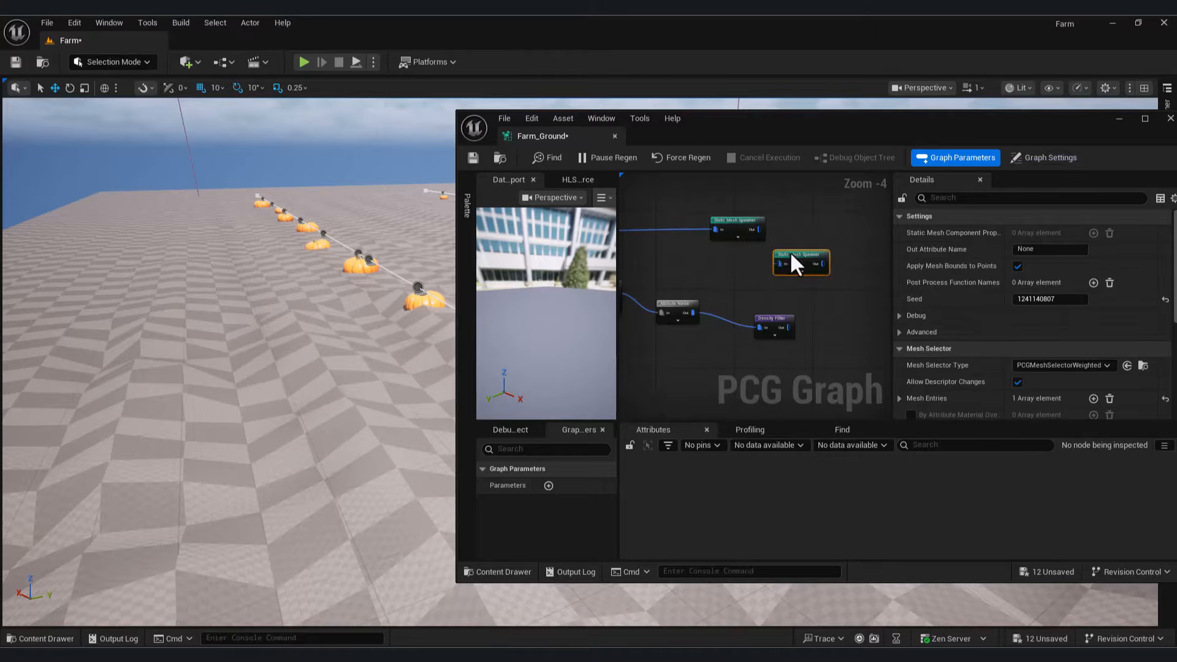
{"action": "scroll", "coordinate": [803, 358], "scroll_direction": "up", "scroll_amount": 1}
{"action": "left_click_drag", "start_coordinate": [836, 266], "coordinate": [837, 267]}
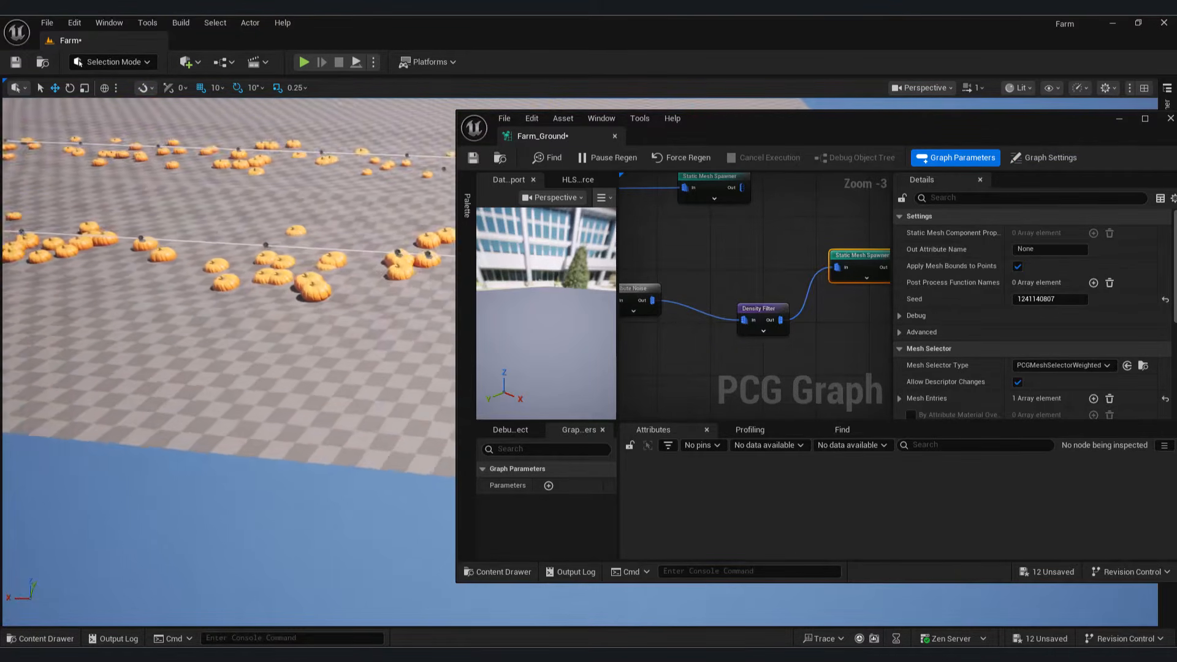
{"action": "right_click_drag", "start_coordinate": [745, 356], "coordinate": [807, 362]}
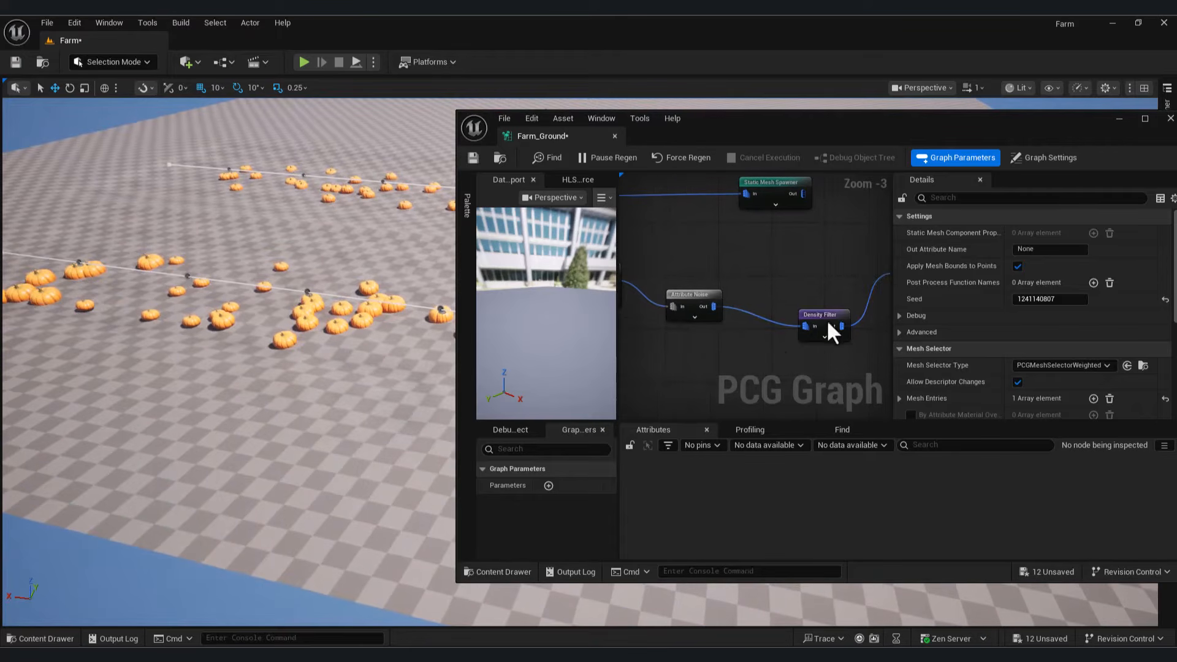
{"action": "left_click", "coordinate": [802, 306]}
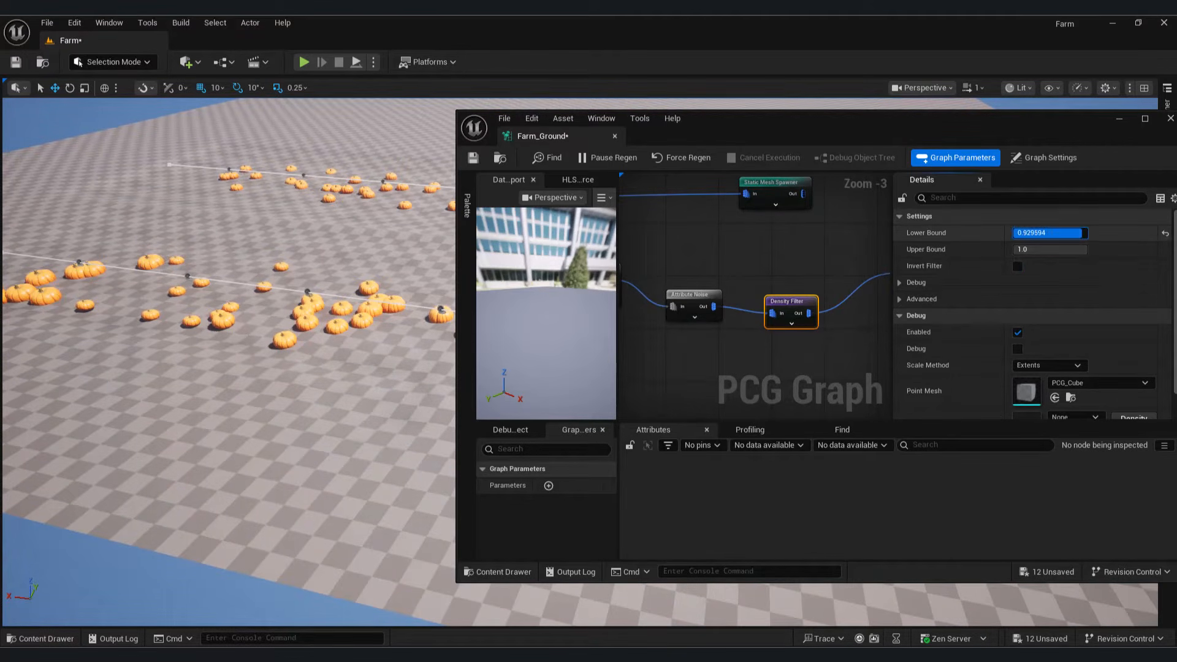
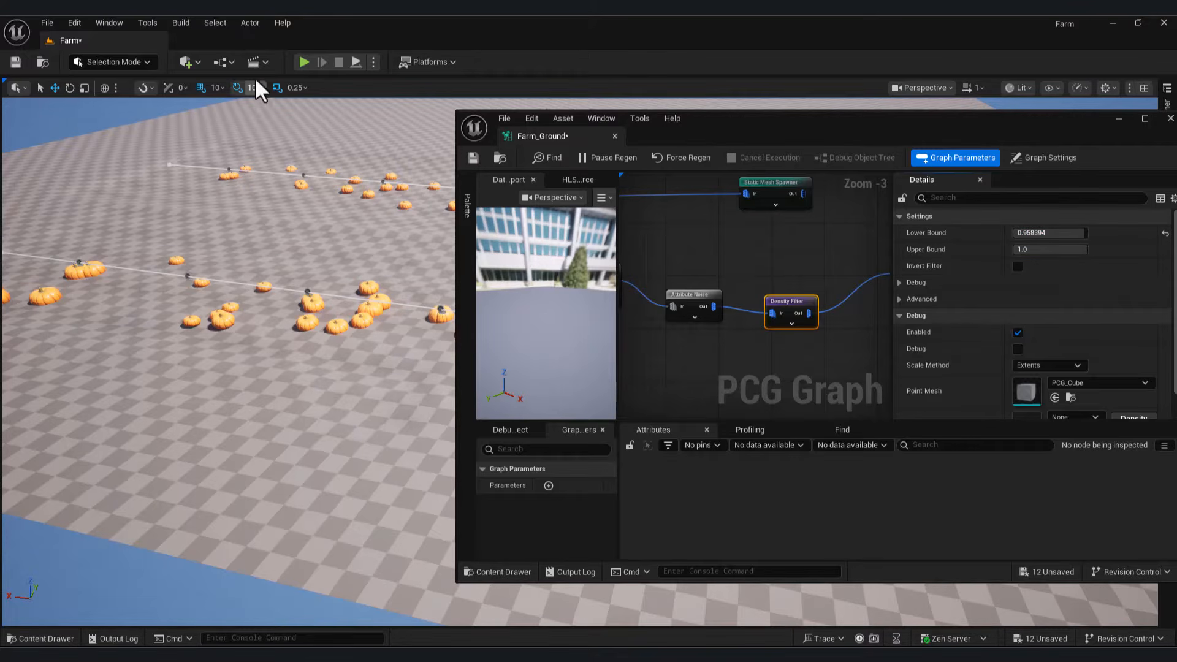
Step: Insert a Transform Points node between the Density Filter and the Static Mesh Spawner
{"action": "right_click_drag", "start_coordinate": [829, 337], "coordinate": [719, 327]}
{"action": "left_click_drag", "start_coordinate": [696, 302], "coordinate": [763, 331]}
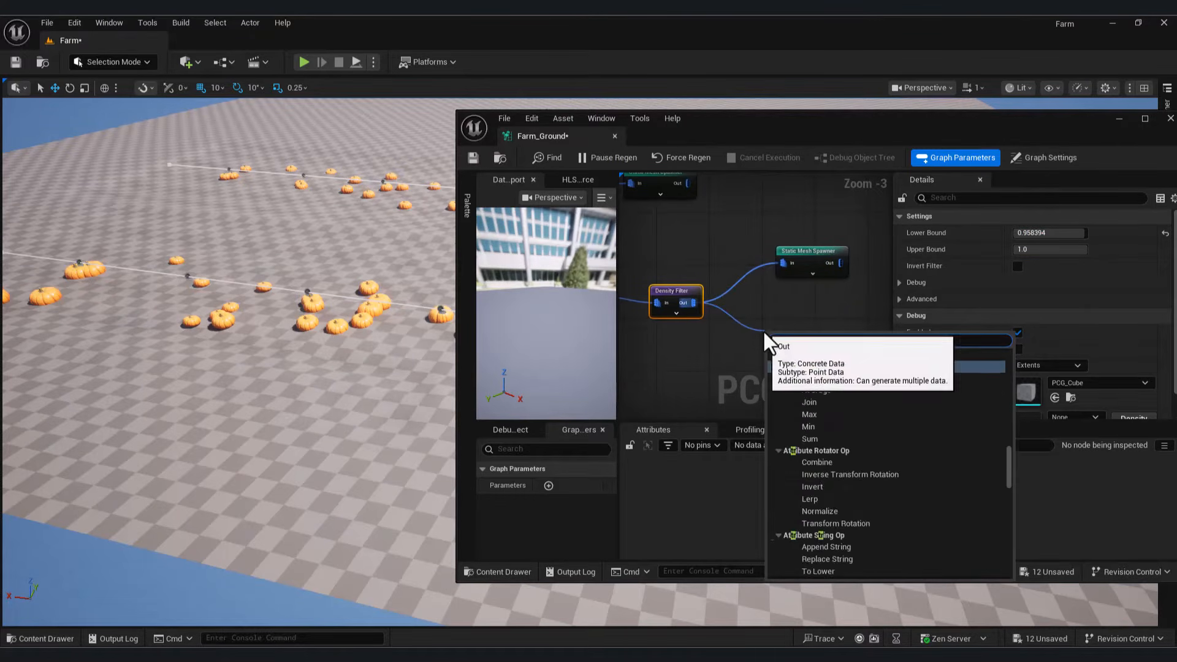
{"action": "type", "text": "tra"}
{"action": "scroll", "coordinate": [843, 502], "scroll_direction": "up", "scroll_amount": 2}
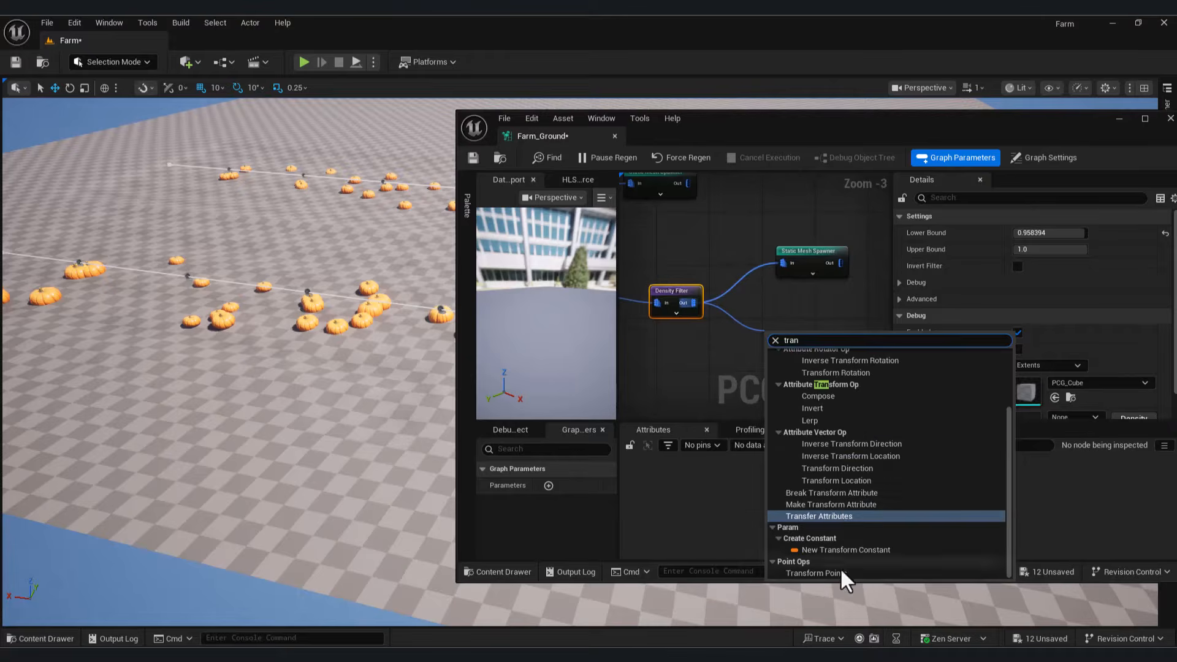
{"action": "left_click", "coordinate": [840, 569]}
{"action": "scroll", "coordinate": [795, 359], "scroll_direction": "up", "scroll_amount": 2}
{"action": "left_click", "coordinate": [780, 233], "text": "alt"}
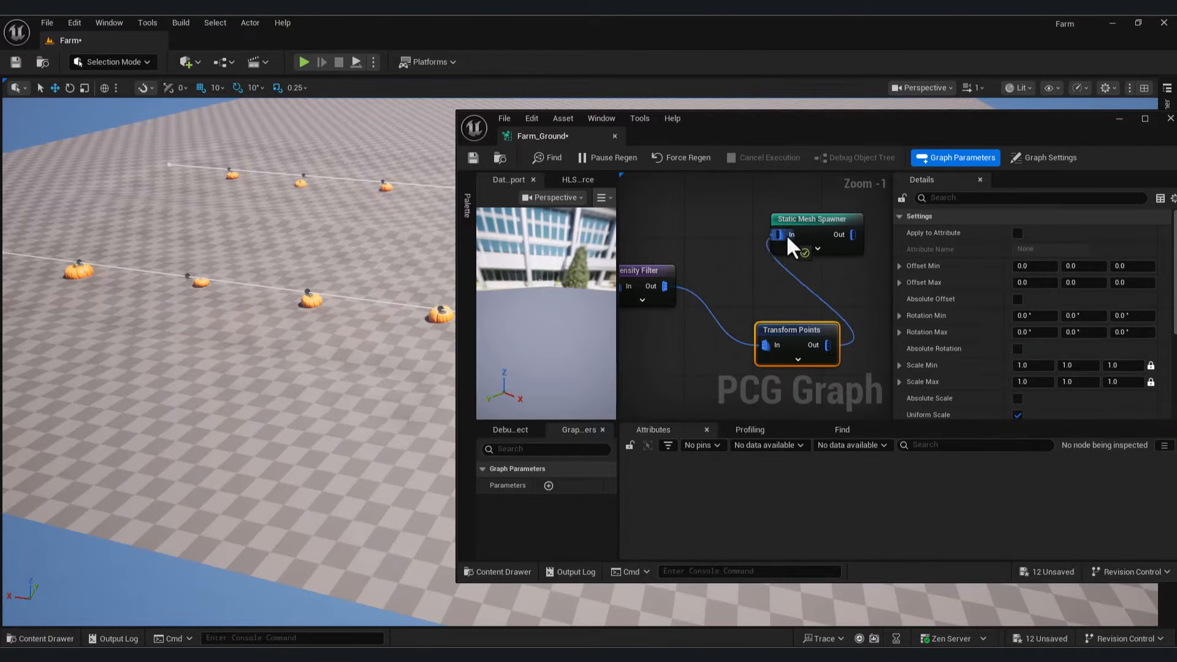
{"action": "left_click_drag", "start_coordinate": [790, 246], "coordinate": [788, 244]}
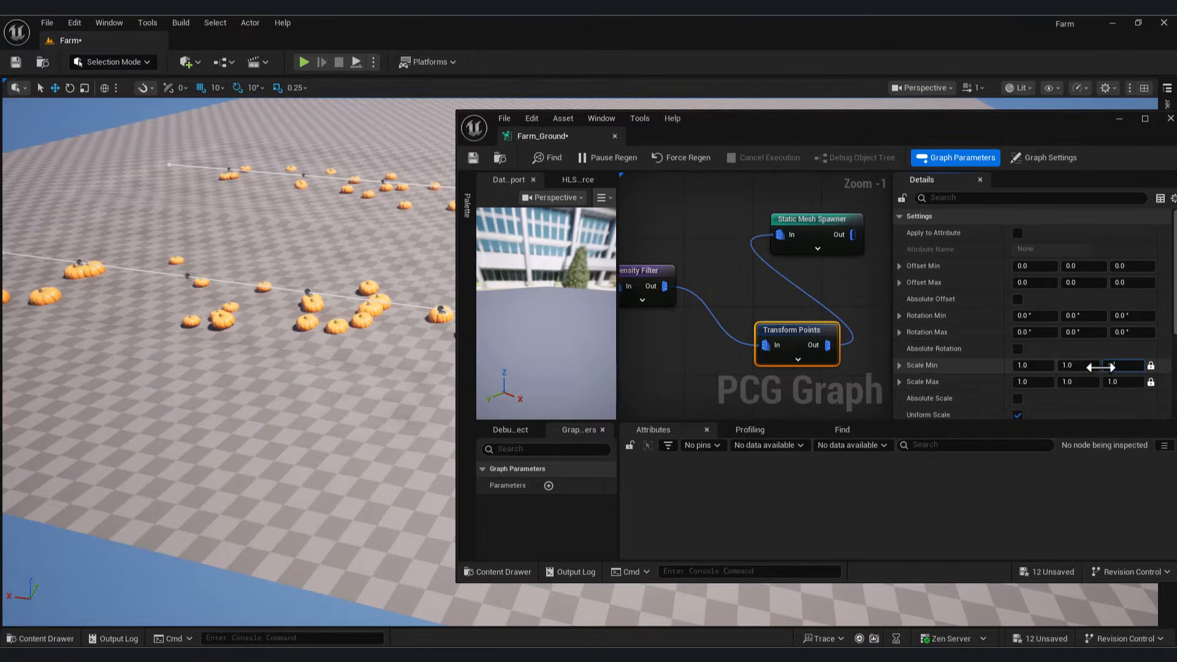
Step: Set the Transform Points scale range to min 0.5 and max 0.8, then check the resized pumpkins
{"action": "type", "text": "0.5"}
{"action": "left_click", "coordinate": [1126, 381]}
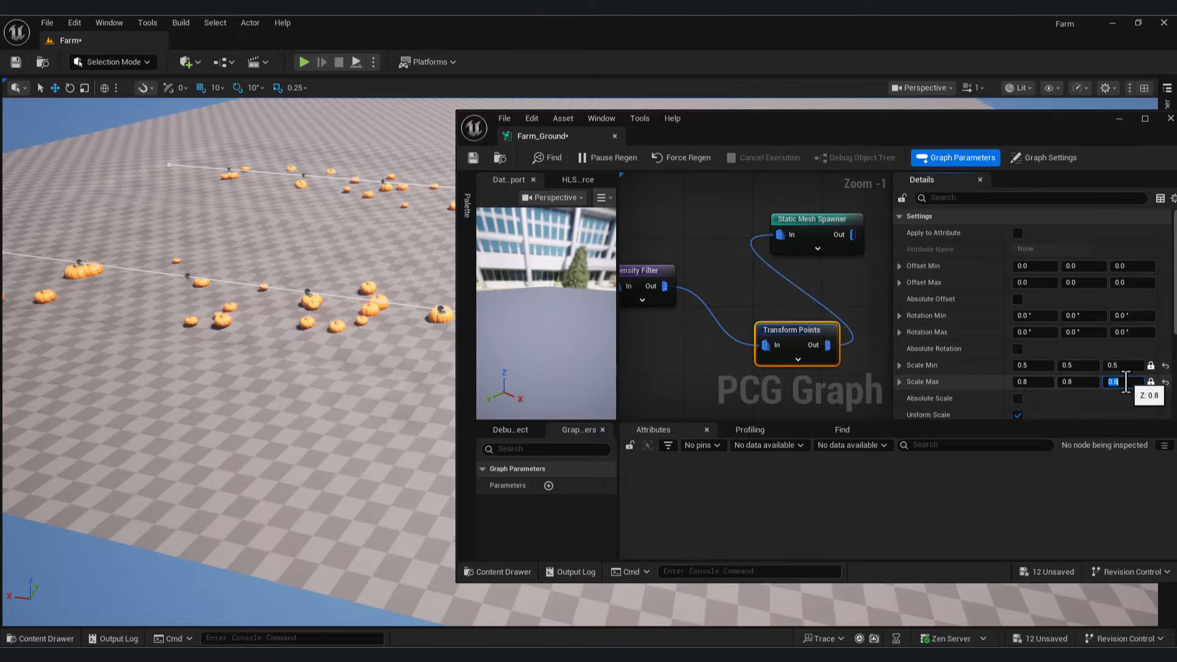
{"action": "key", "text": "w"}
{"action": "right_click_drag", "start_coordinate": [207, 329], "coordinate": [296, 320]}
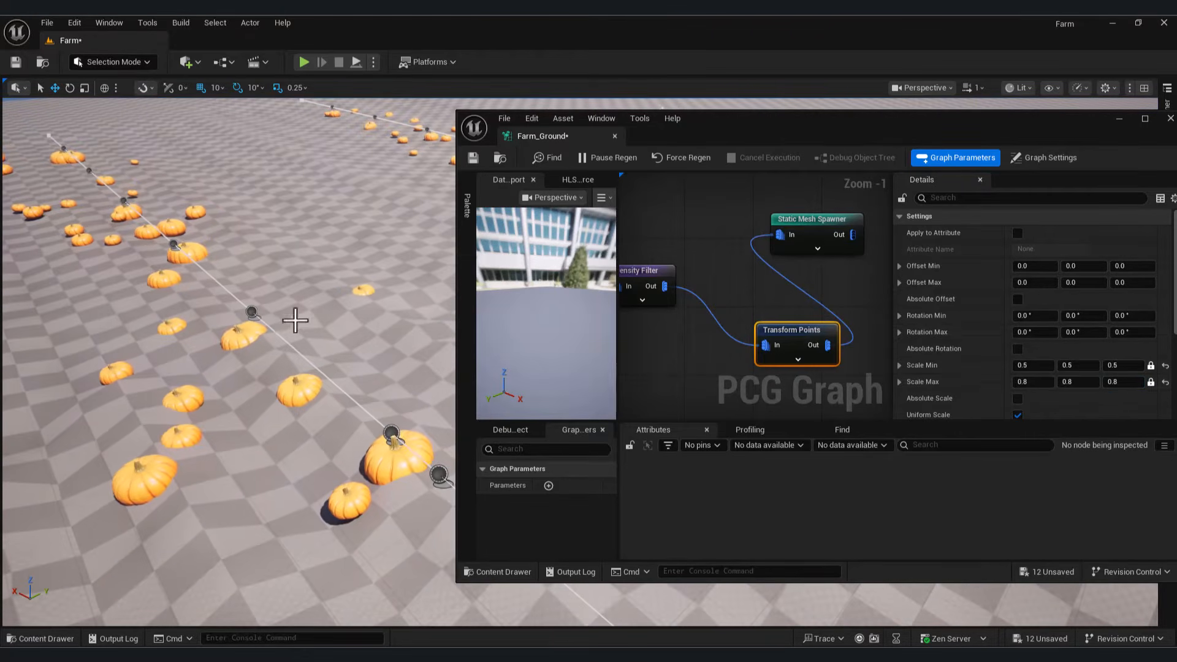
{"action": "scroll", "coordinate": [732, 318], "scroll_direction": "down", "scroll_amount": 2}
Step: Rearrange the nodes and insert a Self Pruning node between Density Filter and Transform Points
{"action": "right_click_drag", "start_coordinate": [732, 318], "coordinate": [622, 303]}
{"action": "left_click_drag", "start_coordinate": [678, 231], "coordinate": [785, 230]}
{"action": "right_click_drag", "start_coordinate": [630, 321], "coordinate": [730, 335]}
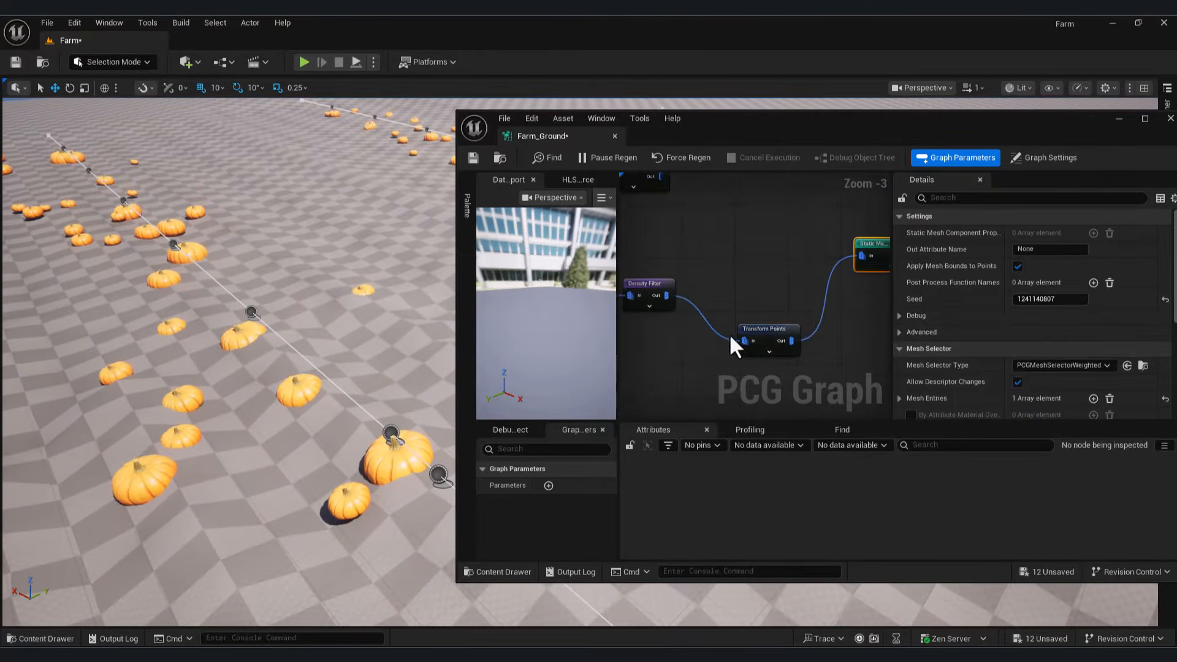
{"action": "left_click_drag", "start_coordinate": [755, 329], "coordinate": [794, 324]}
{"action": "right_click_drag", "start_coordinate": [659, 305], "coordinate": [705, 301]}
{"action": "left_click_drag", "start_coordinate": [711, 293], "coordinate": [738, 325]}
{"action": "type", "text": "sel"}
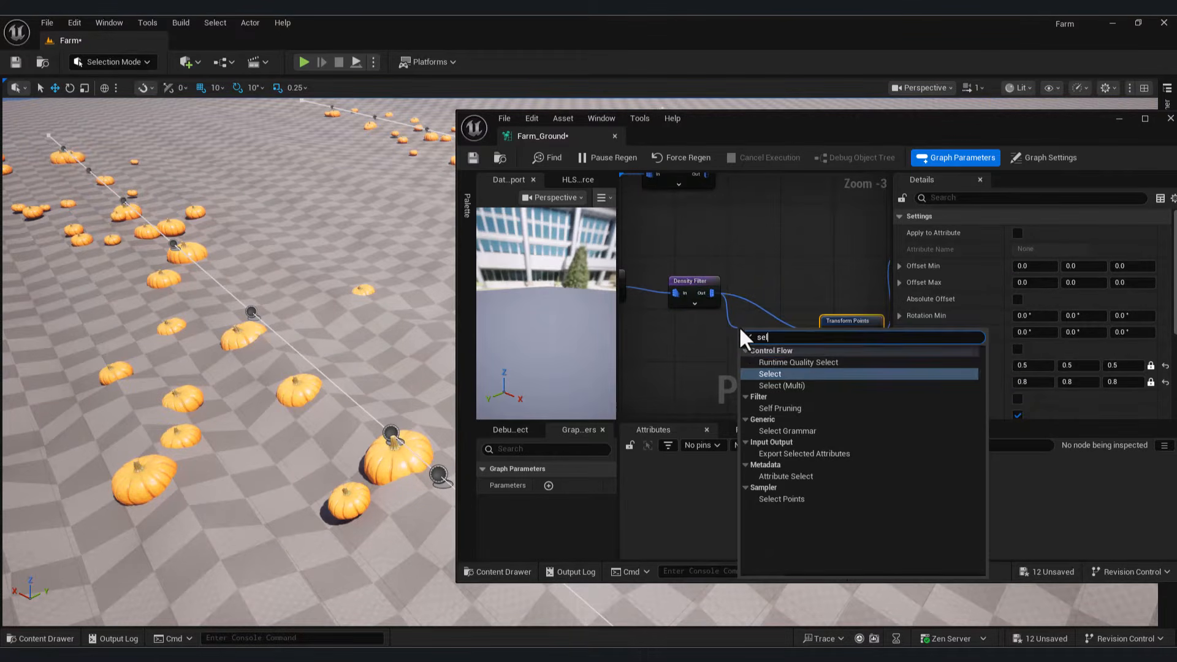
{"action": "type", "text": "f"}
{"action": "left_click", "coordinate": [788, 360]}
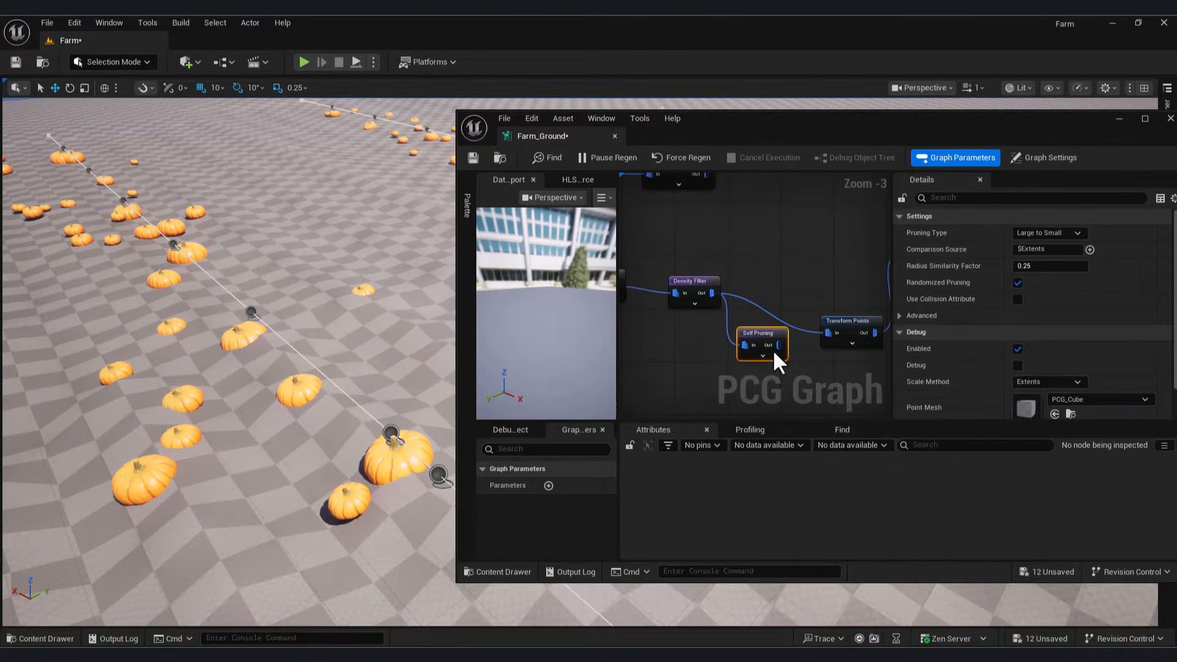
{"action": "left_click", "coordinate": [822, 339], "text": "alt"}
{"action": "left_click_drag", "start_coordinate": [778, 345], "coordinate": [832, 337]}
Step: Inspect the thinned pumpkin row in the viewport and minimize the PCG graph editor
{"action": "right_click_drag", "start_coordinate": [268, 370], "coordinate": [217, 362]}
{"action": "scroll", "coordinate": [873, 285], "scroll_direction": "down", "scroll_amount": 3}
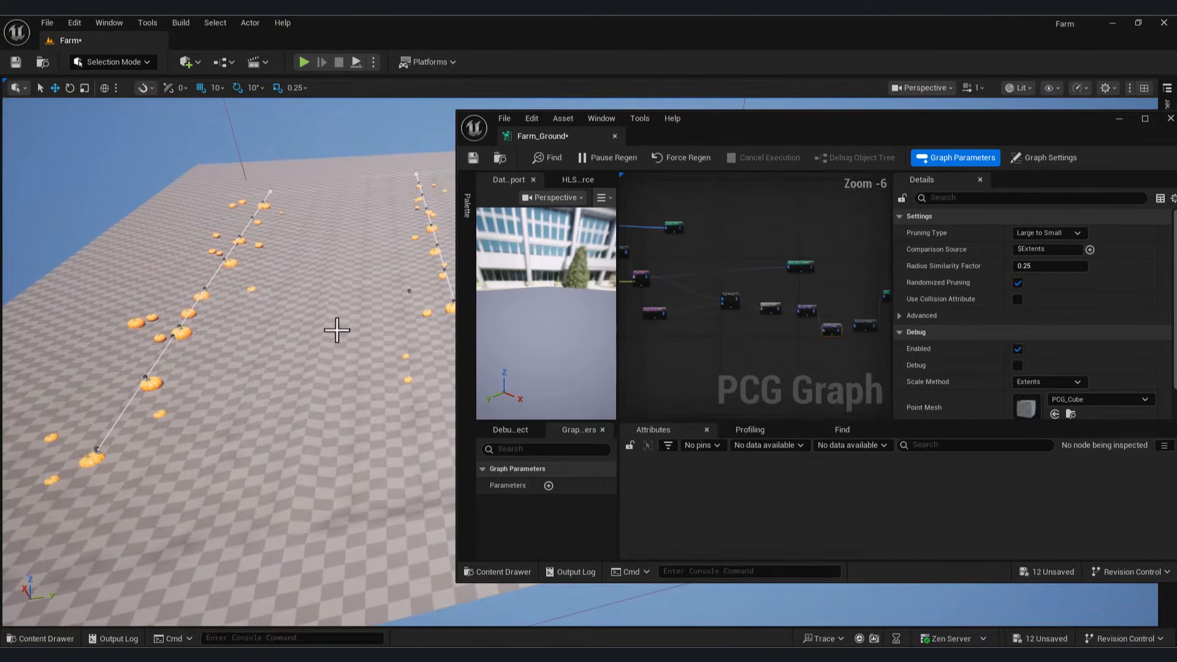
{"action": "right_click_drag", "start_coordinate": [336, 330], "coordinate": [417, 331]}
{"action": "left_click", "coordinate": [1118, 118]}
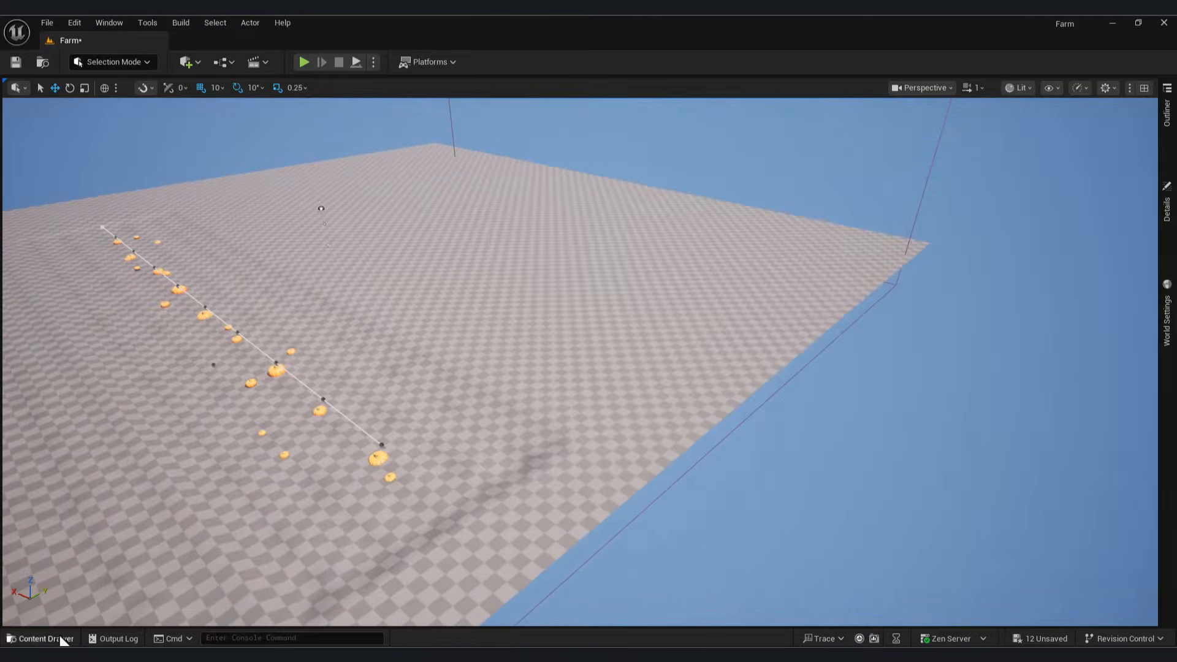
Step: Drag the Spline blueprint from the Content Drawer onto the farm ground and shape it into a new row
{"action": "left_click", "coordinate": [43, 638]}
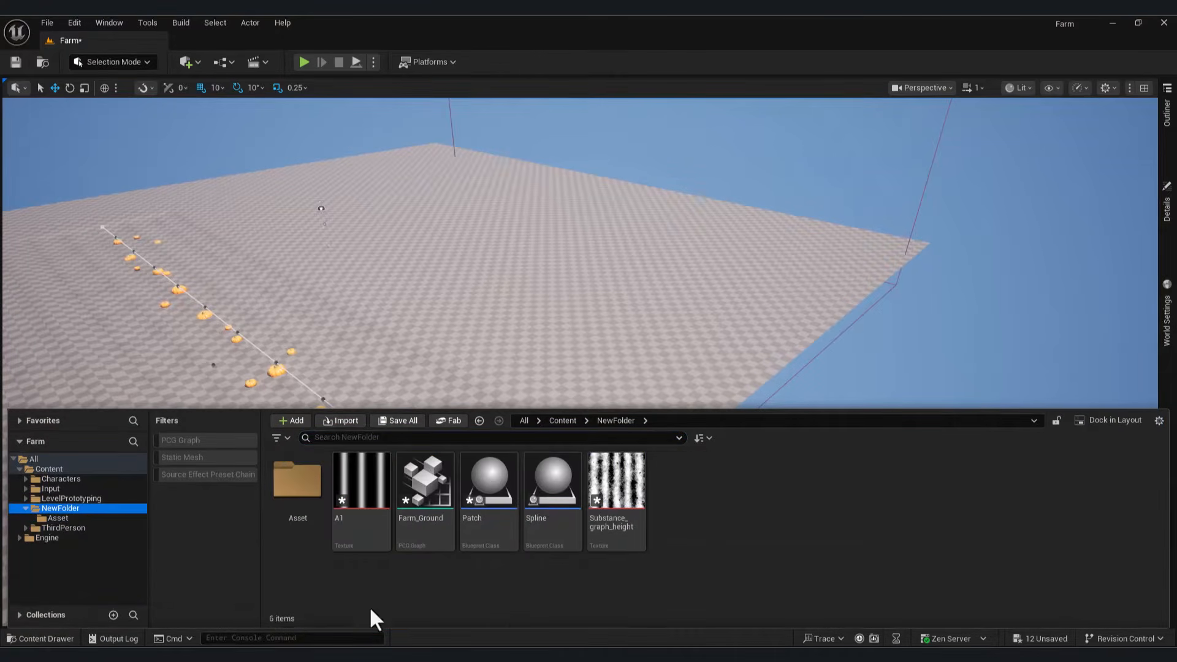
{"action": "left_click_drag", "start_coordinate": [540, 487], "coordinate": [535, 382]}
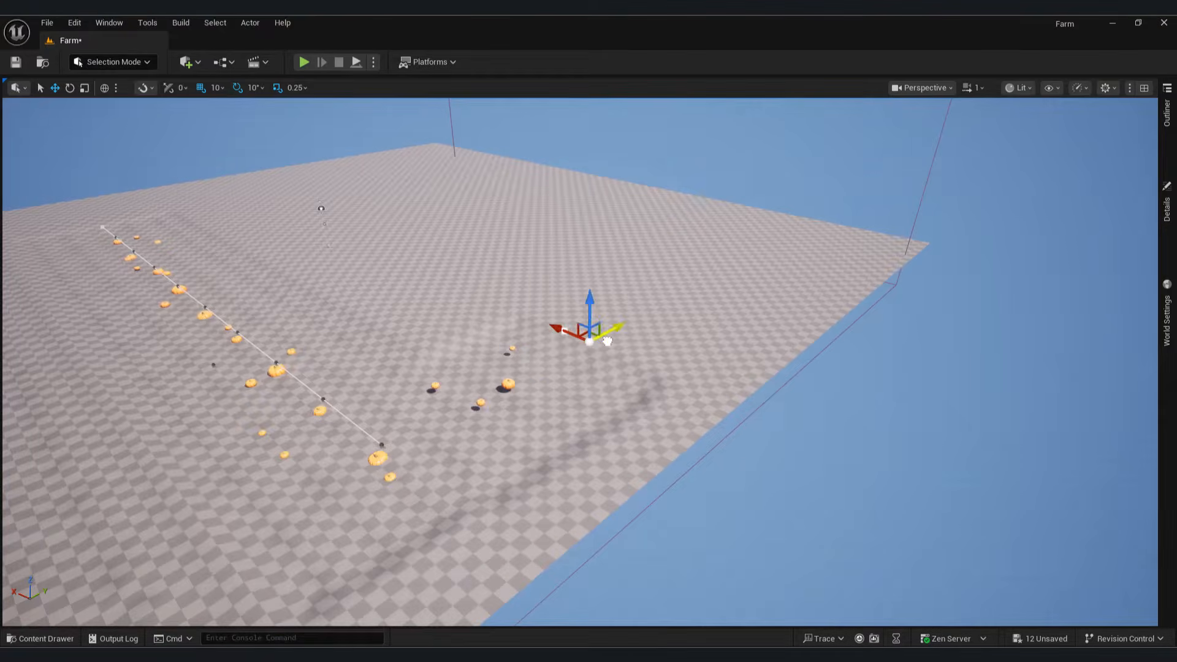
{"action": "left_click_drag", "start_coordinate": [608, 341], "coordinate": [610, 339]}
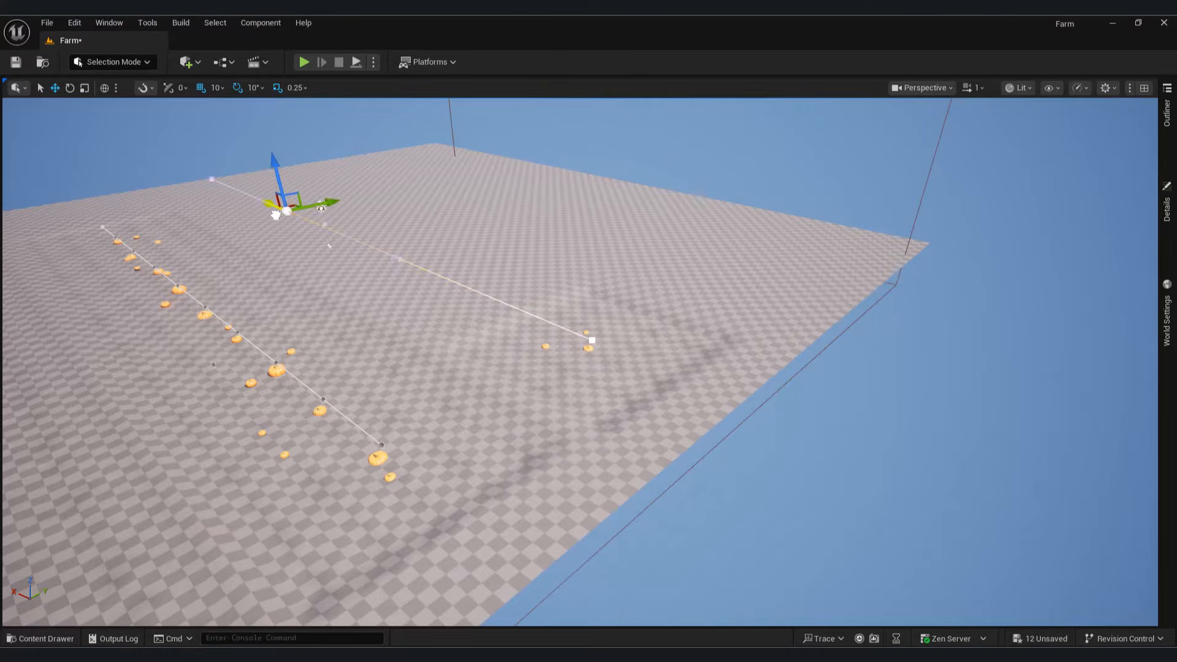
{"action": "left_click_drag", "start_coordinate": [275, 214], "coordinate": [266, 210]}
{"action": "mouse_move", "coordinate": [494, 366]}
{"action": "right_mouse_down"}
{"action": "mouse_move", "coordinate": [325, 367]}
{"action": "mouse_move", "coordinate": [484, 366]}
{"action": "right_mouse_up"}
{"action": "left_click", "coordinate": [722, 347]}
{"action": "right_click_drag", "start_coordinate": [521, 284], "coordinate": [423, 291]}
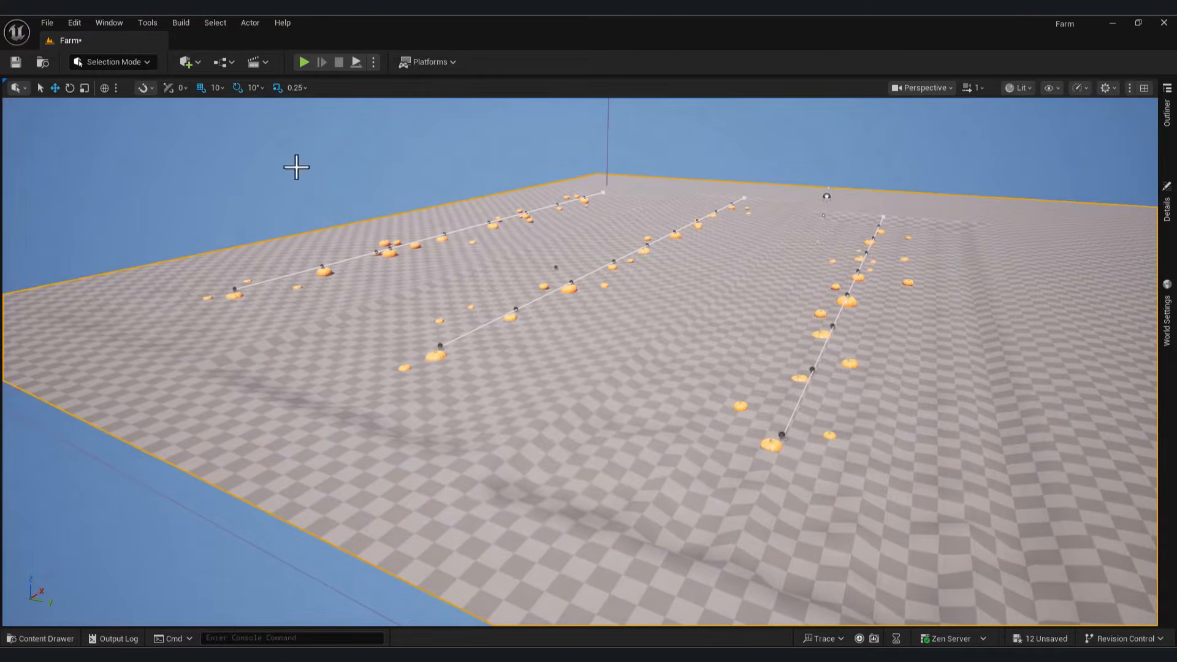
Step: Open the Quick Add content menu
{"action": "left_click", "coordinate": [186, 62]}
{"action": "left_click", "coordinate": [189, 62]}
{"action": "left_click", "coordinate": [186, 62]}
Step: Add the Old Railroad Tie Megascans asset to the project from Quixel Bridge
{"action": "mouse_move", "coordinate": [226, 147]}
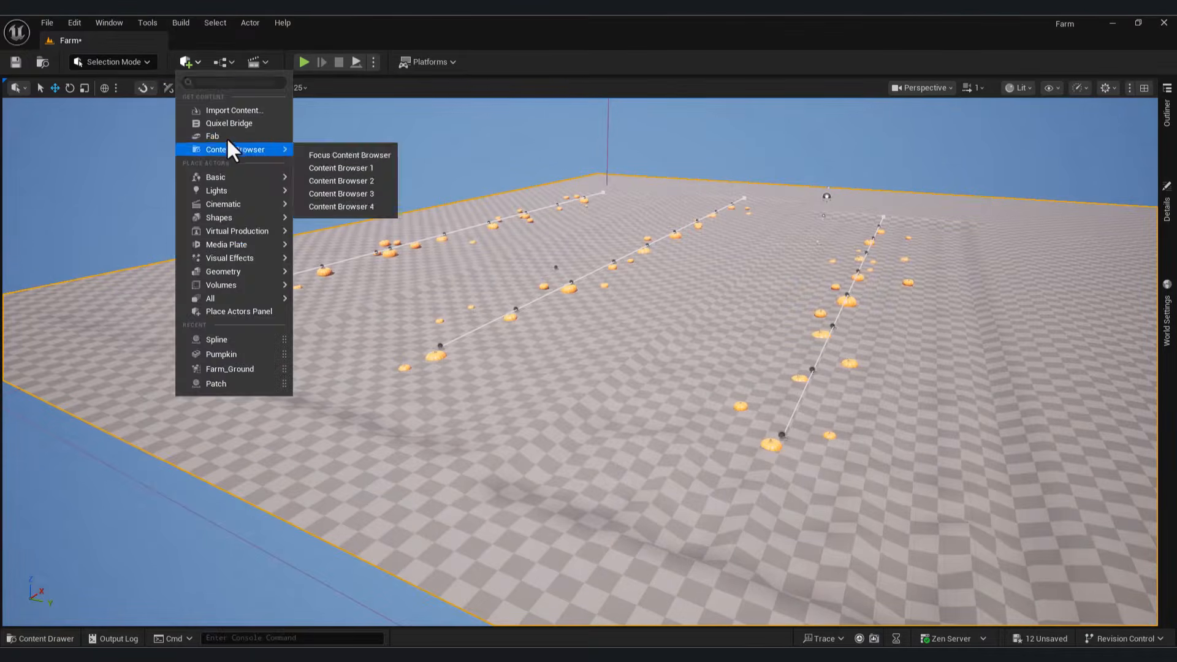
{"action": "left_click", "coordinate": [234, 123]}
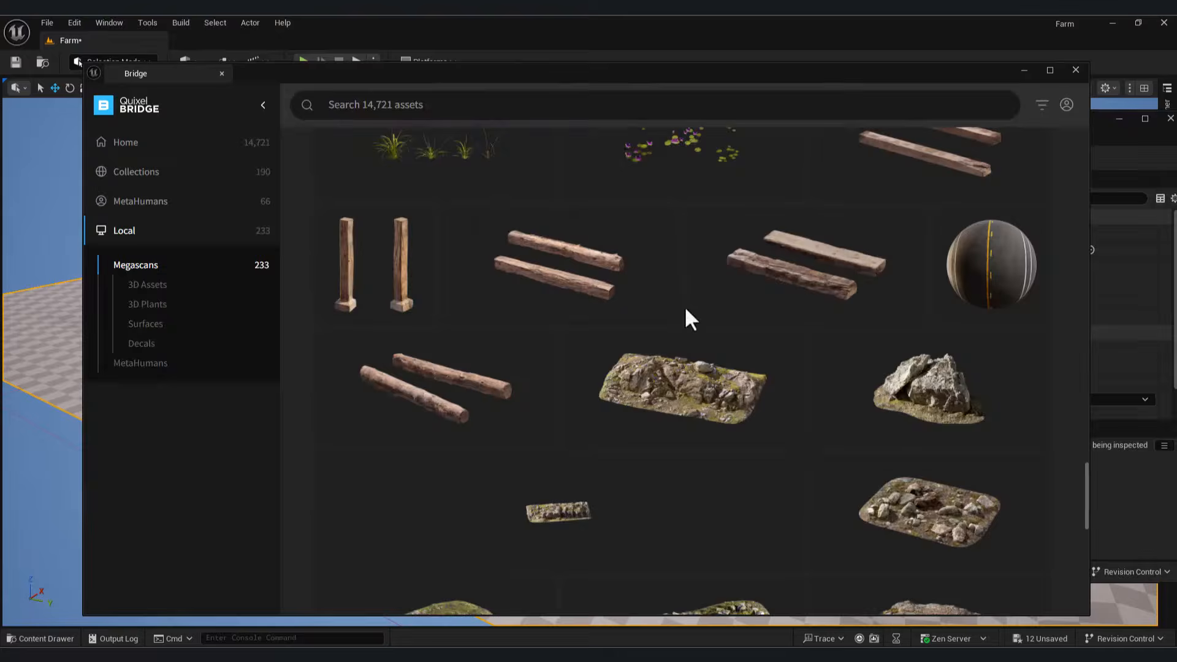
{"action": "left_click", "coordinate": [828, 276]}
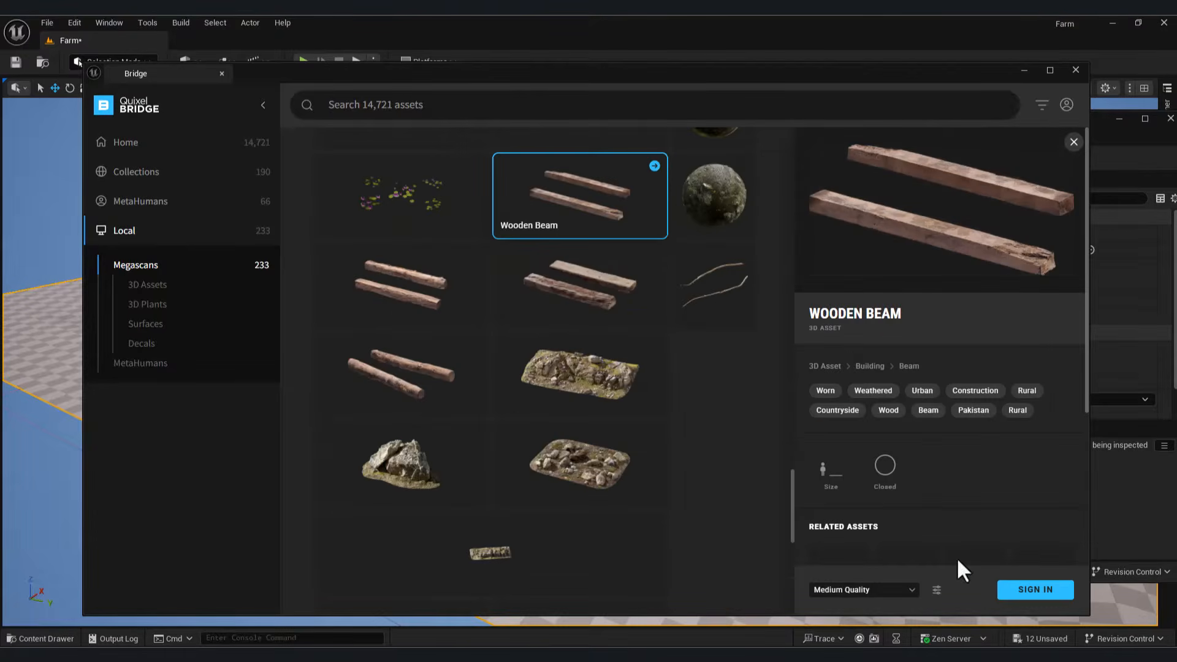
{"action": "left_click", "coordinate": [1011, 590]}
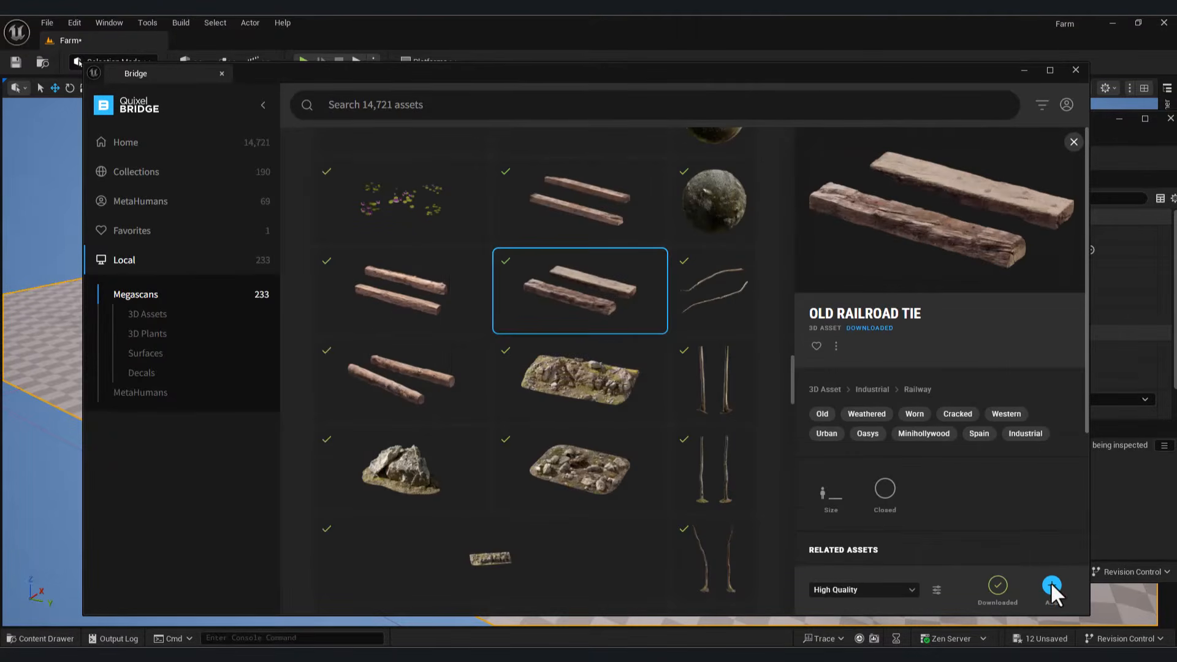
{"action": "left_click", "coordinate": [1051, 582]}
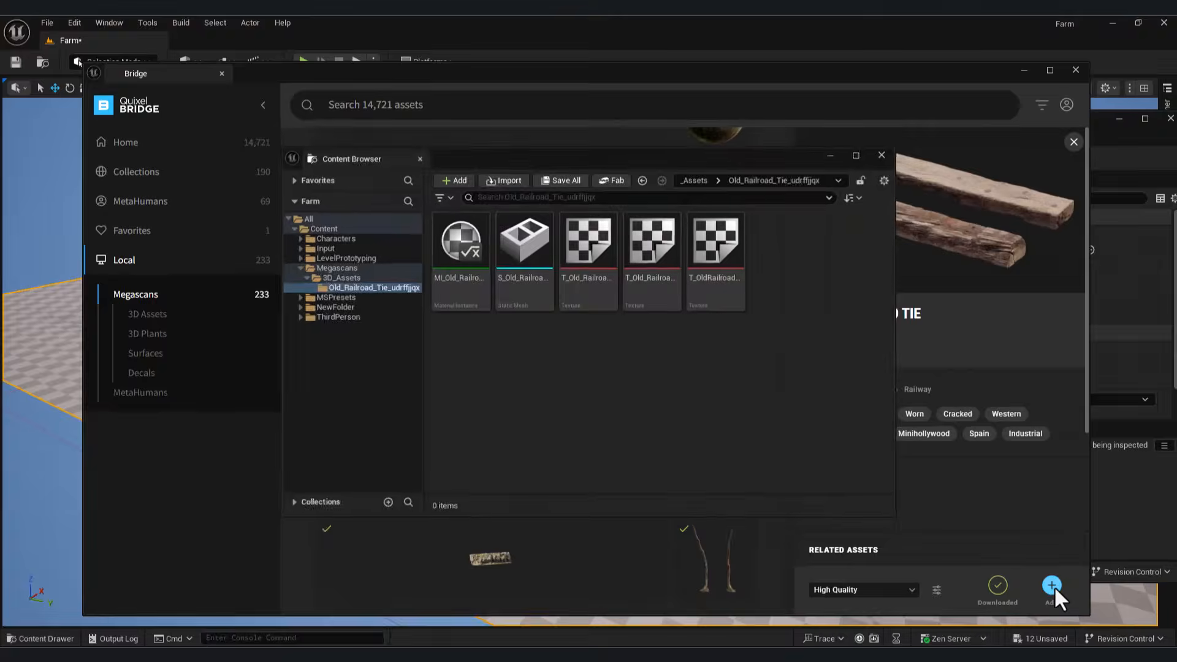
{"action": "left_click", "coordinate": [1076, 70]}
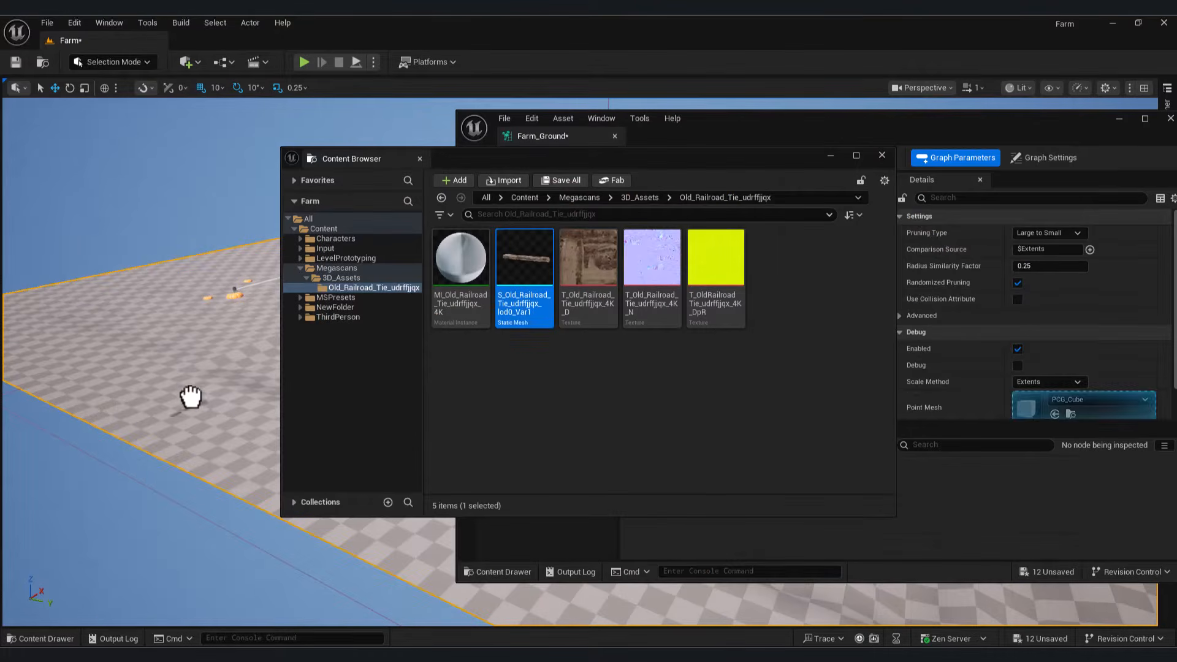
Step: Place the railroad tie in the level and duplicate it along Y as two pallet runners
{"action": "left_click_drag", "start_coordinate": [191, 397], "coordinate": [213, 393]}
{"action": "left_click", "coordinate": [1119, 119]}
{"action": "left_click", "coordinate": [830, 155]}
{"action": "right_click_drag", "start_coordinate": [510, 389], "coordinate": [543, 363]}
{"action": "key", "text": "w"}
{"action": "left_click_drag", "start_coordinate": [540, 312], "coordinate": [564, 318], "text": "shift"}
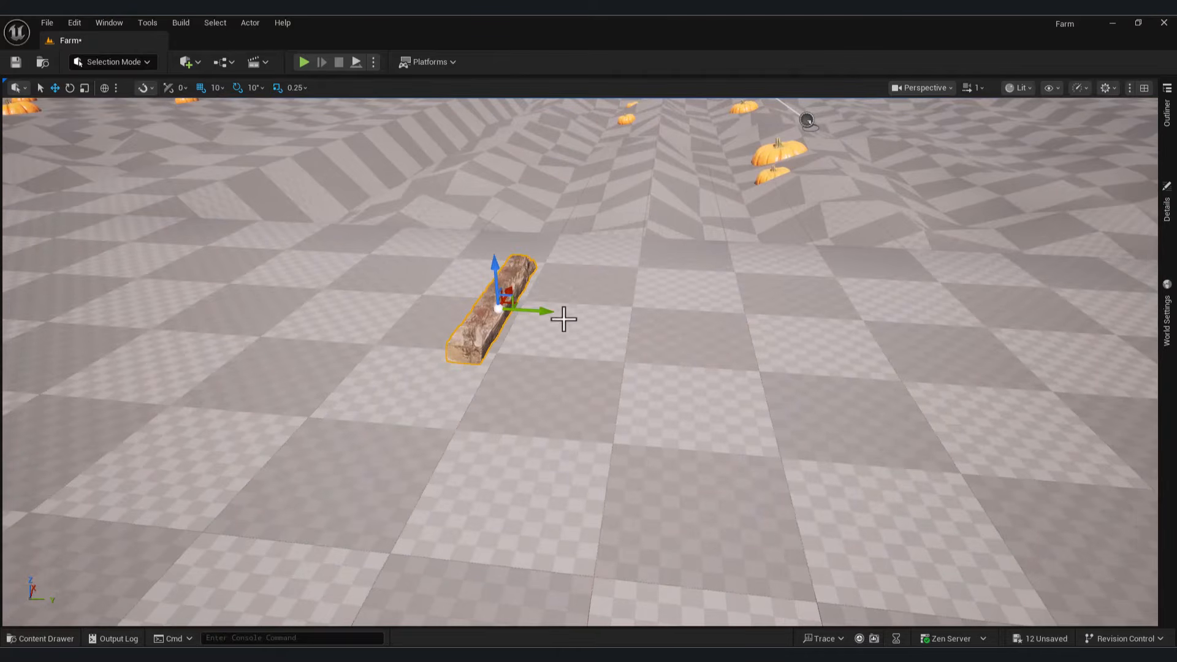
{"action": "left_click_drag", "start_coordinate": [647, 327], "coordinate": [769, 334]}
{"action": "right_click_drag", "start_coordinate": [811, 361], "coordinate": [693, 368]}
{"action": "key", "text": "d"}
Step: Copy a tie, rotate it 90 degrees, thin it, and rest it across both runners as a plank
{"action": "left_click_drag", "start_coordinate": [755, 336], "coordinate": [761, 310], "text": "alt"}
{"action": "key", "text": "e"}
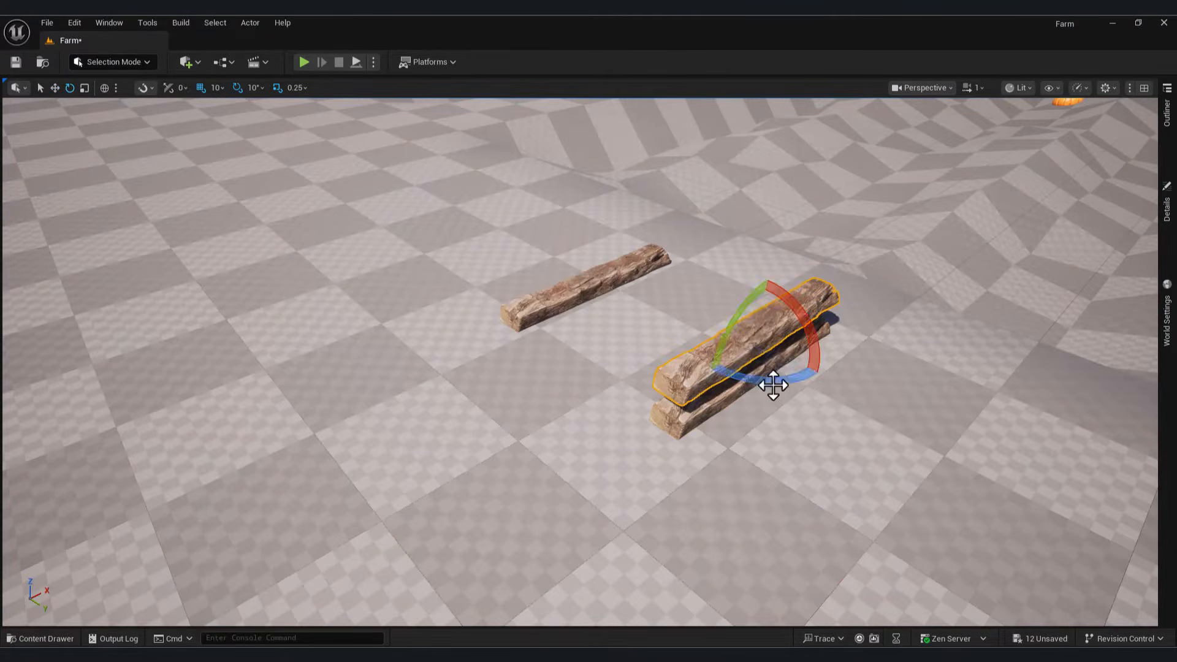
{"action": "left_click_drag", "start_coordinate": [772, 385], "coordinate": [858, 362]}
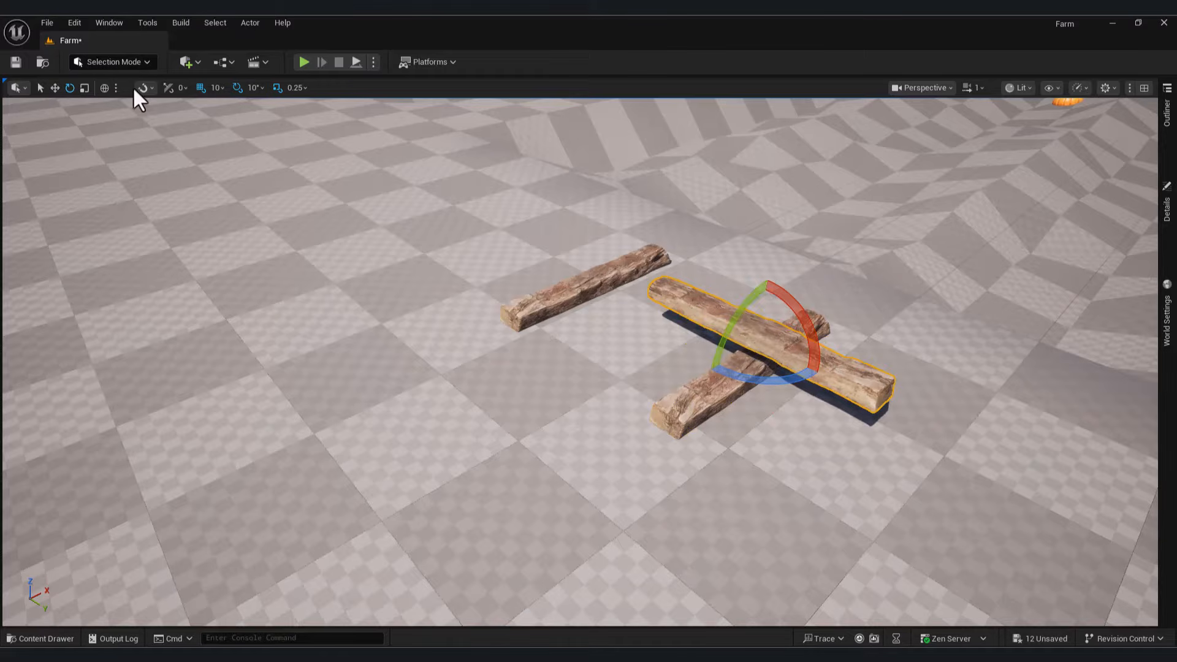
{"action": "left_click", "coordinate": [85, 87]}
{"action": "left_click_drag", "start_coordinate": [762, 306], "coordinate": [760, 315]}
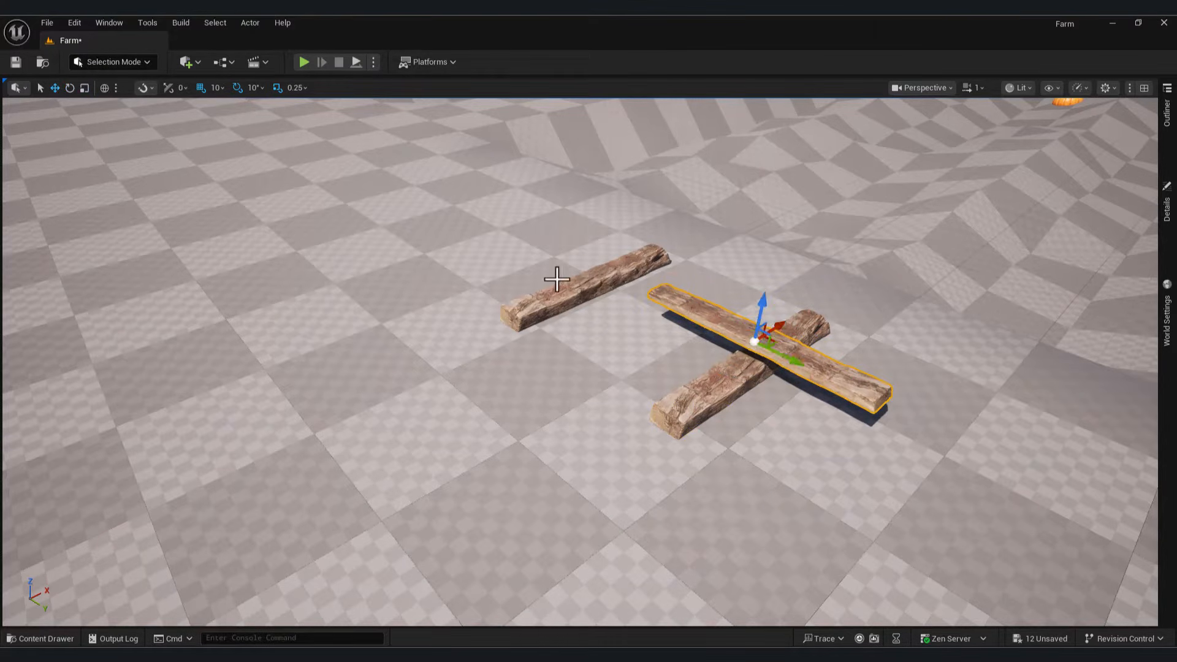
{"action": "left_click_drag", "start_coordinate": [783, 360], "coordinate": [671, 306]}
{"action": "right_click_drag", "start_coordinate": [671, 306], "coordinate": [635, 418]}
{"action": "left_click_drag", "start_coordinate": [541, 357], "coordinate": [550, 372]}
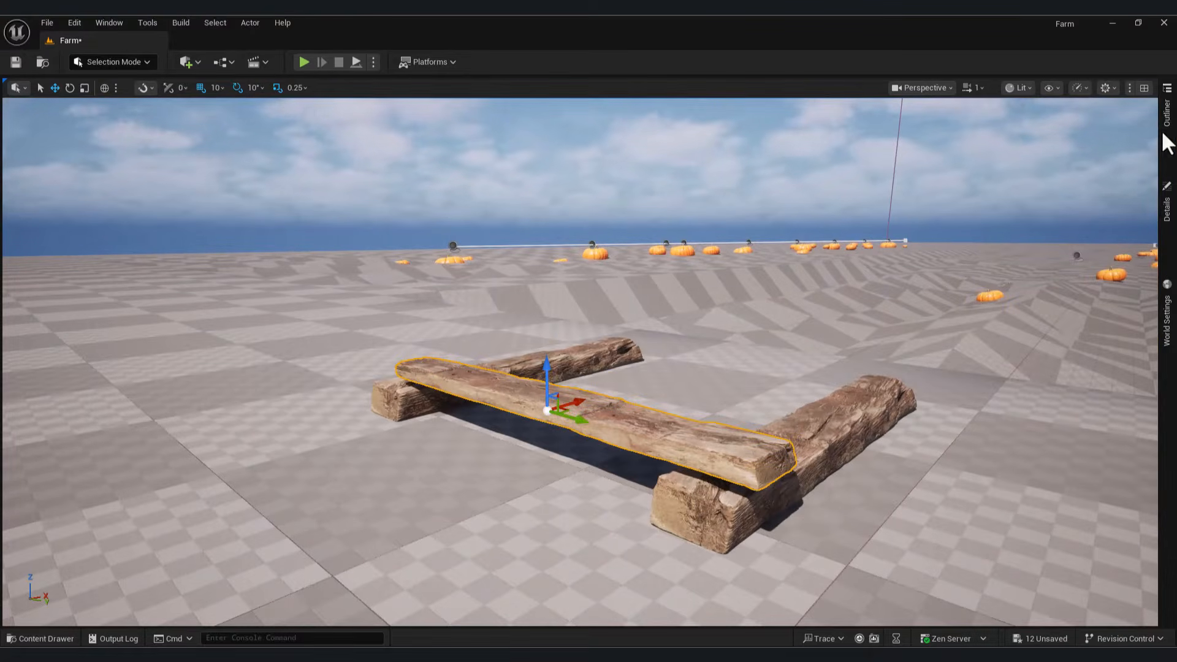
{"action": "left_click", "coordinate": [1168, 209]}
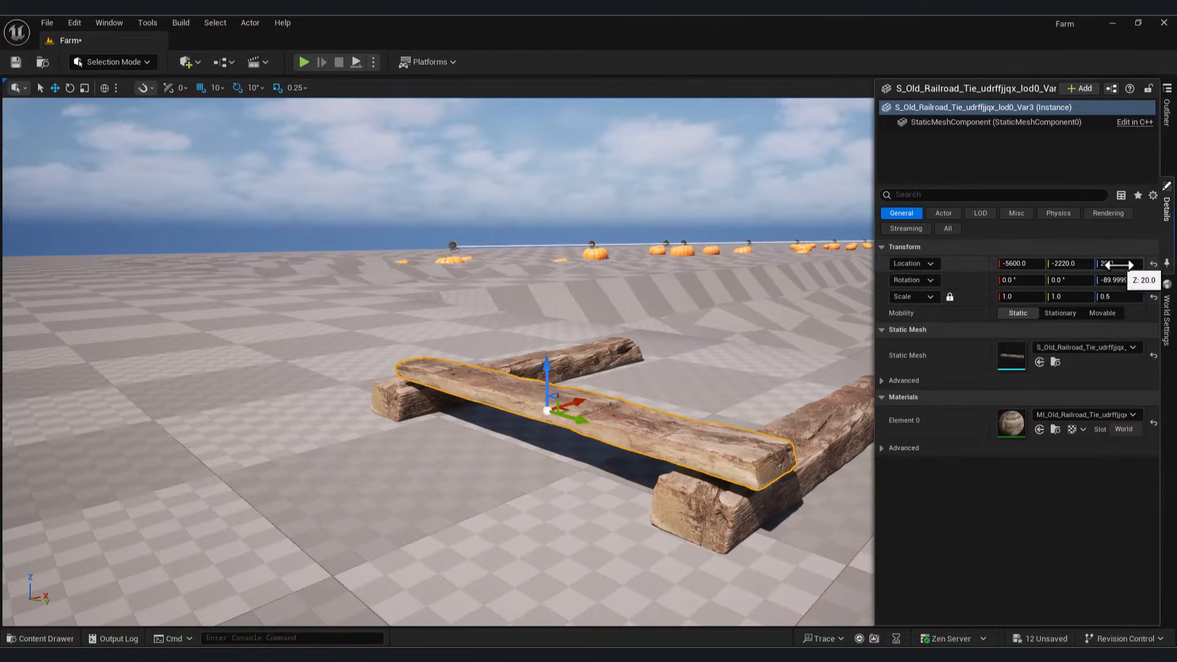
{"action": "left_click_drag", "start_coordinate": [1115, 264], "coordinate": [1110, 264]}
Step: Duplicate the top plank along X to form a deck of five planks
{"action": "right_click_drag", "start_coordinate": [551, 368], "coordinate": [662, 393]}
{"action": "left_click_drag", "start_coordinate": [597, 394], "coordinate": [638, 517], "text": "alt"}
{"action": "key", "text": "e"}
{"action": "key", "text": "w"}
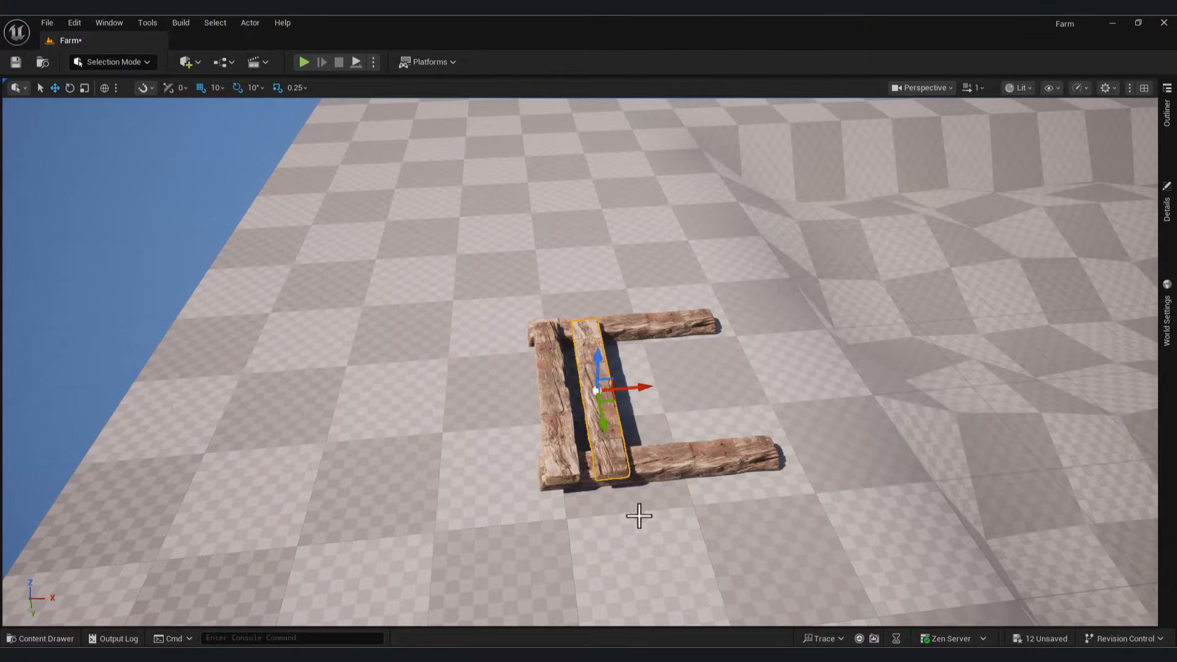
{"action": "left_click_drag", "start_coordinate": [652, 394], "coordinate": [715, 398], "text": "alt"}
{"action": "left_click_drag", "start_coordinate": [590, 391], "coordinate": [678, 399]}
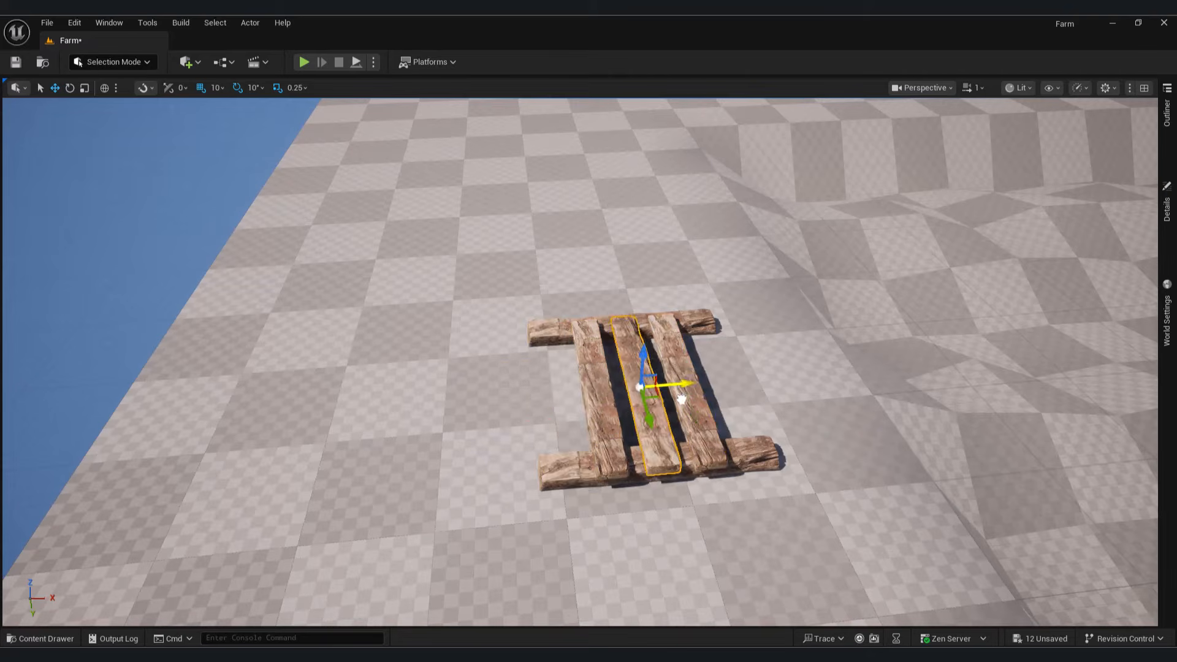
{"action": "key", "text": "ctrl+z"}
{"action": "left_click_drag", "start_coordinate": [588, 391], "coordinate": [774, 387], "text": "alt"}
{"action": "left_click", "coordinate": [604, 414]}
{"action": "right_click_drag", "start_coordinate": [459, 484], "coordinate": [723, 460]}
Step: Select the pallet's left runner beam and orbit around the finished pallet
{"action": "left_click", "coordinate": [487, 436]}
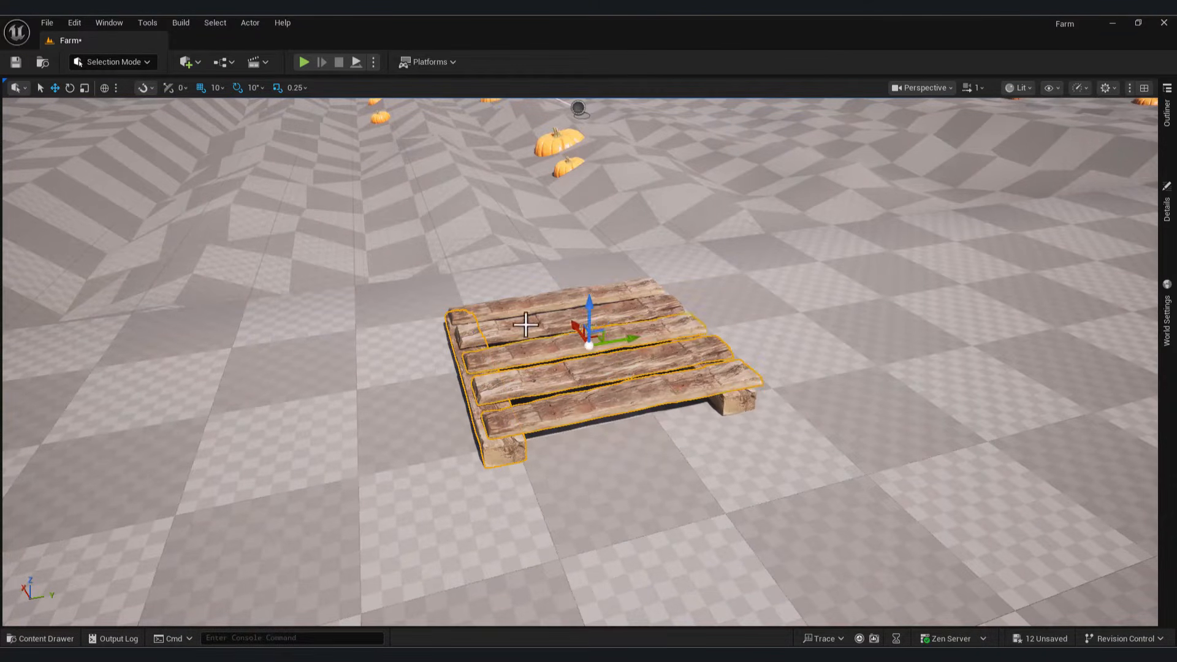
{"action": "right_click_drag", "start_coordinate": [684, 412], "coordinate": [560, 294]}
{"action": "left_click", "coordinate": [98, 64]}
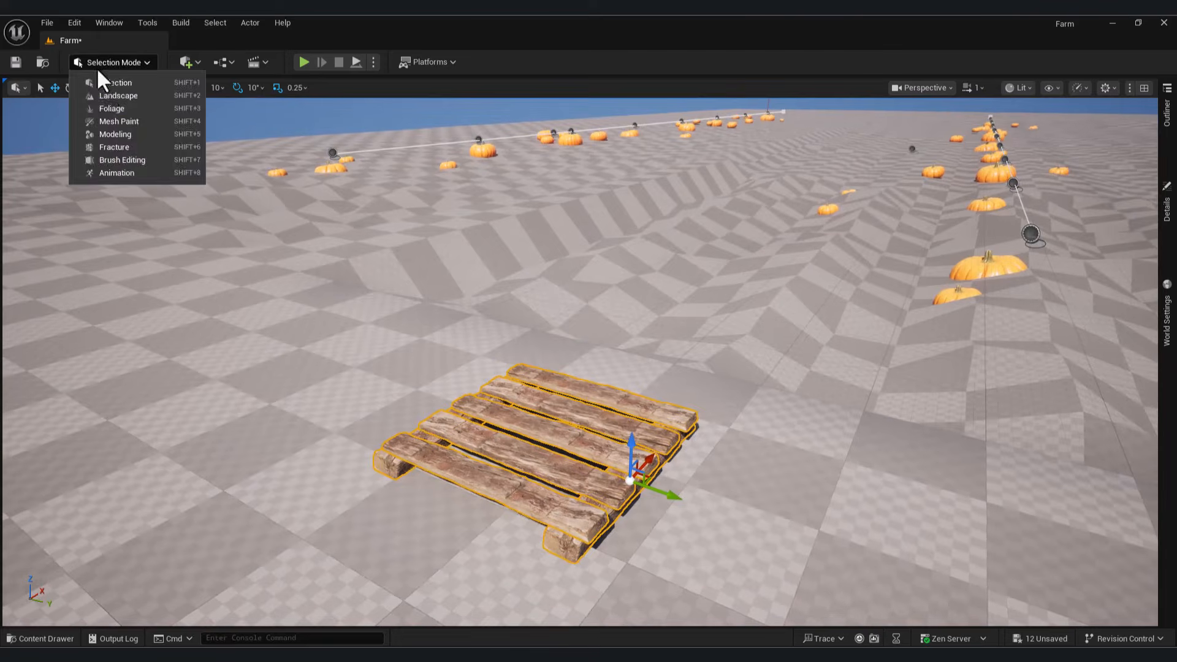
Step: In Modeling Mode, merge the pallet pieces into one mesh with XForm > Merge and accept
{"action": "left_click", "coordinate": [98, 64]}
{"action": "left_click", "coordinate": [116, 62]}
{"action": "left_click", "coordinate": [121, 134]}
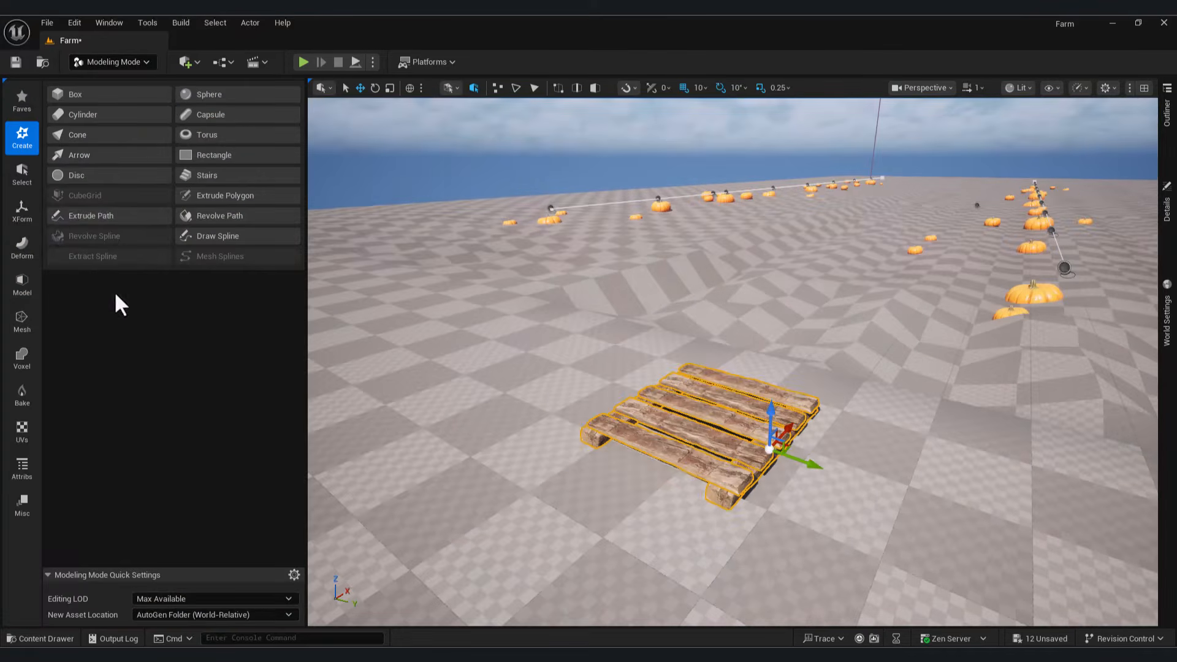
{"action": "left_click", "coordinate": [22, 211]}
{"action": "left_click", "coordinate": [102, 117]}
{"action": "left_click", "coordinate": [730, 603]}
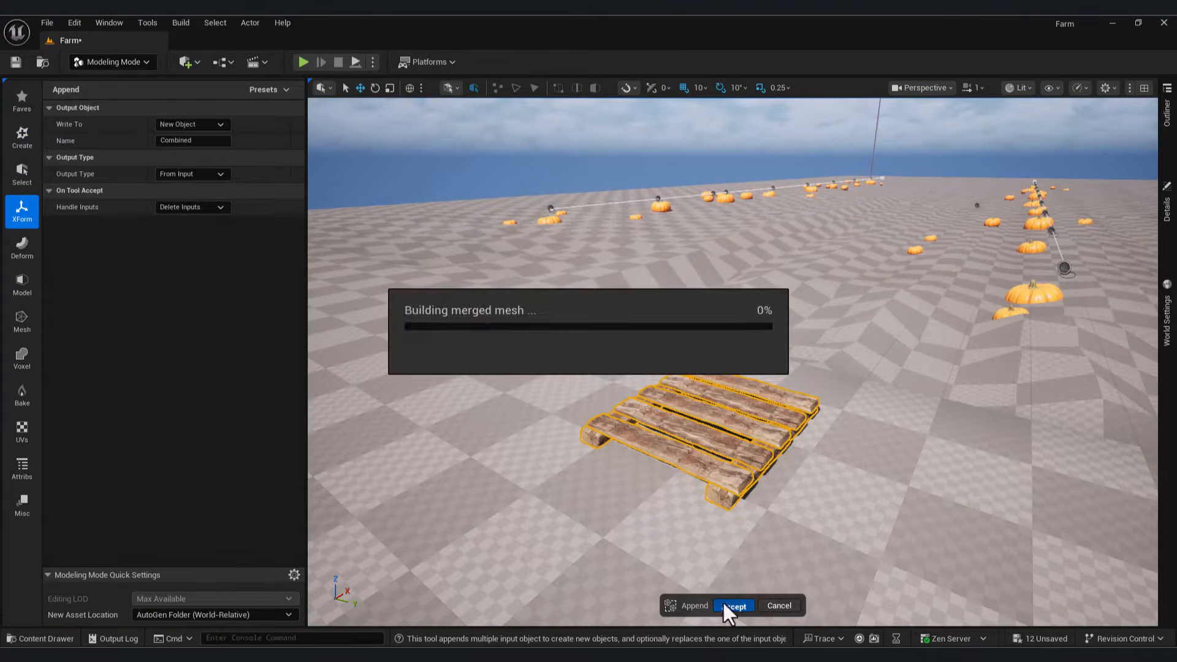
Step: Inspect the new Combined actor, locate its mesh asset, and fly back to the pallet
{"action": "left_click", "coordinate": [1167, 136]}
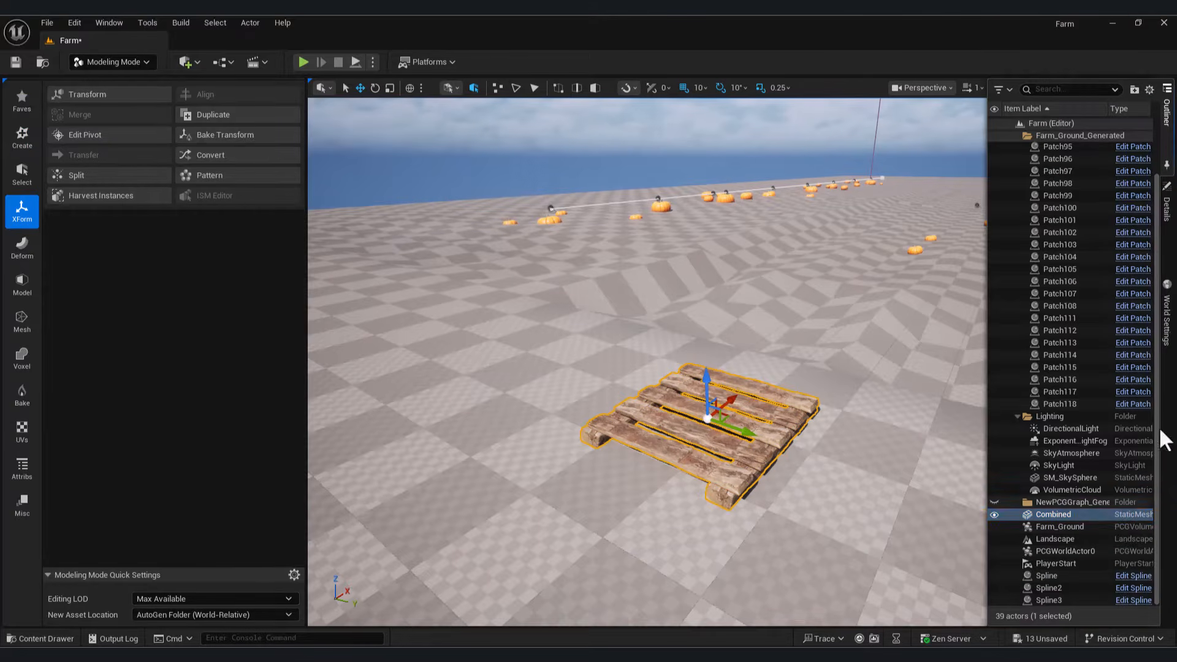
{"action": "double_click", "coordinate": [1082, 518]}
{"action": "left_click", "coordinate": [1167, 205]}
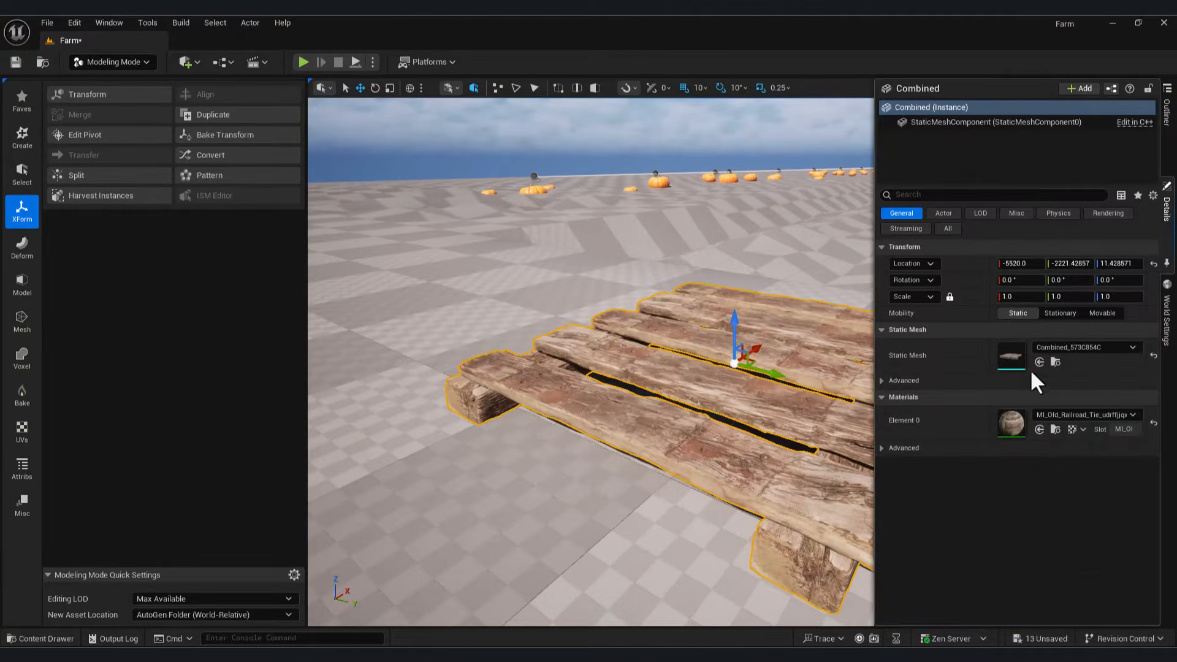
{"action": "left_click", "coordinate": [1055, 361]}
{"action": "left_click", "coordinate": [882, 155]}
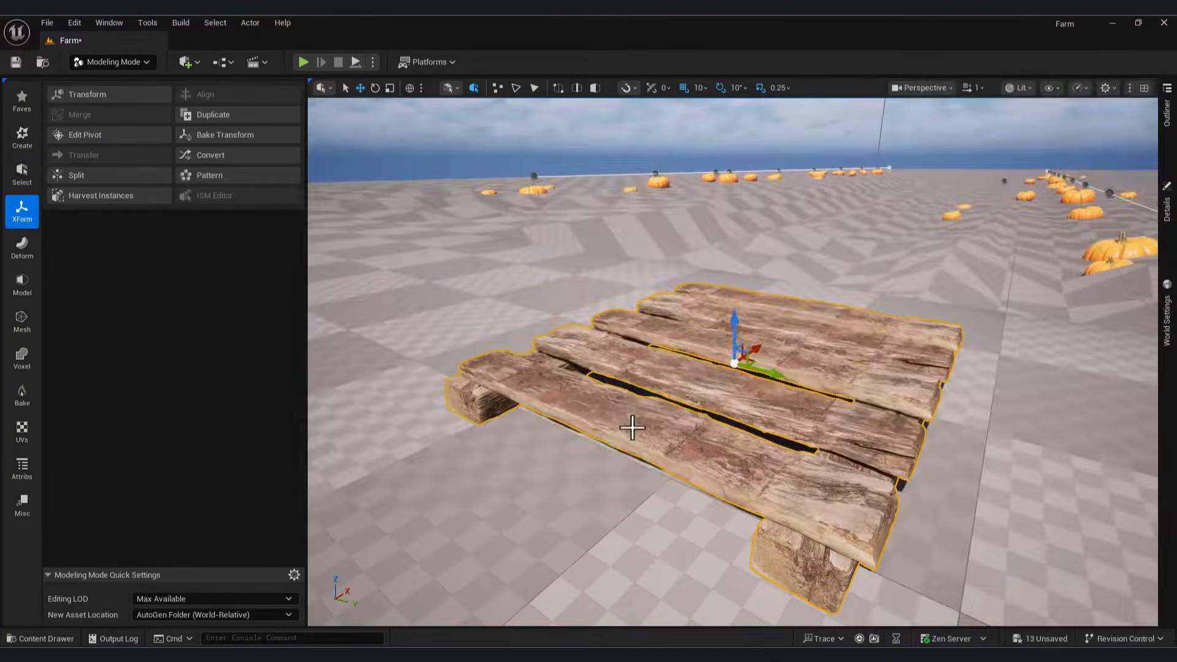
{"action": "scroll", "coordinate": [478, 422], "scroll_direction": "down", "scroll_amount": 10}
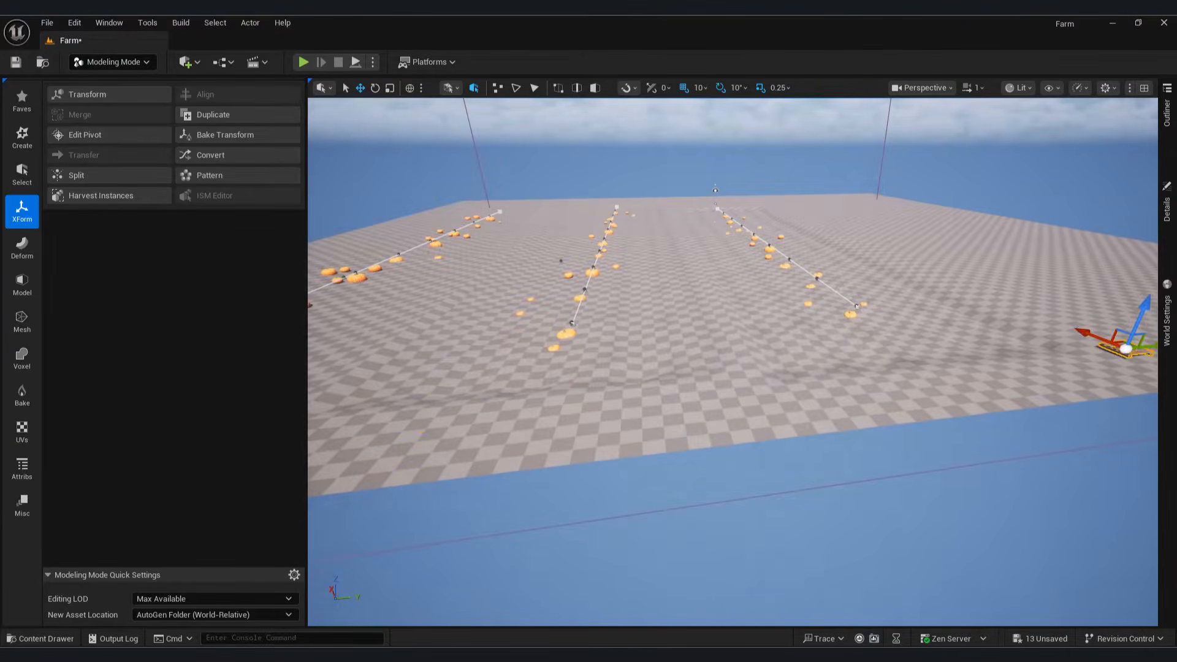
{"action": "right_click_drag", "start_coordinate": [394, 440], "coordinate": [394, 440]}
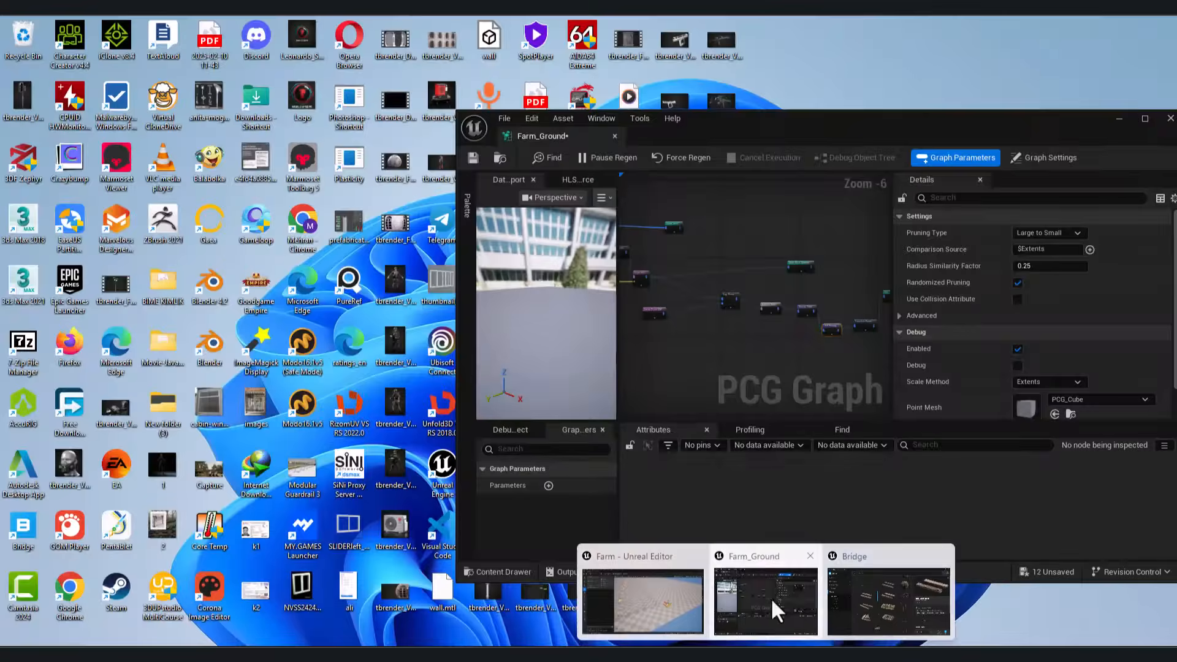
Step: Create an Actor Blueprint class named Boards in the Content Drawer and open it
{"action": "left_click", "coordinate": [772, 599]}
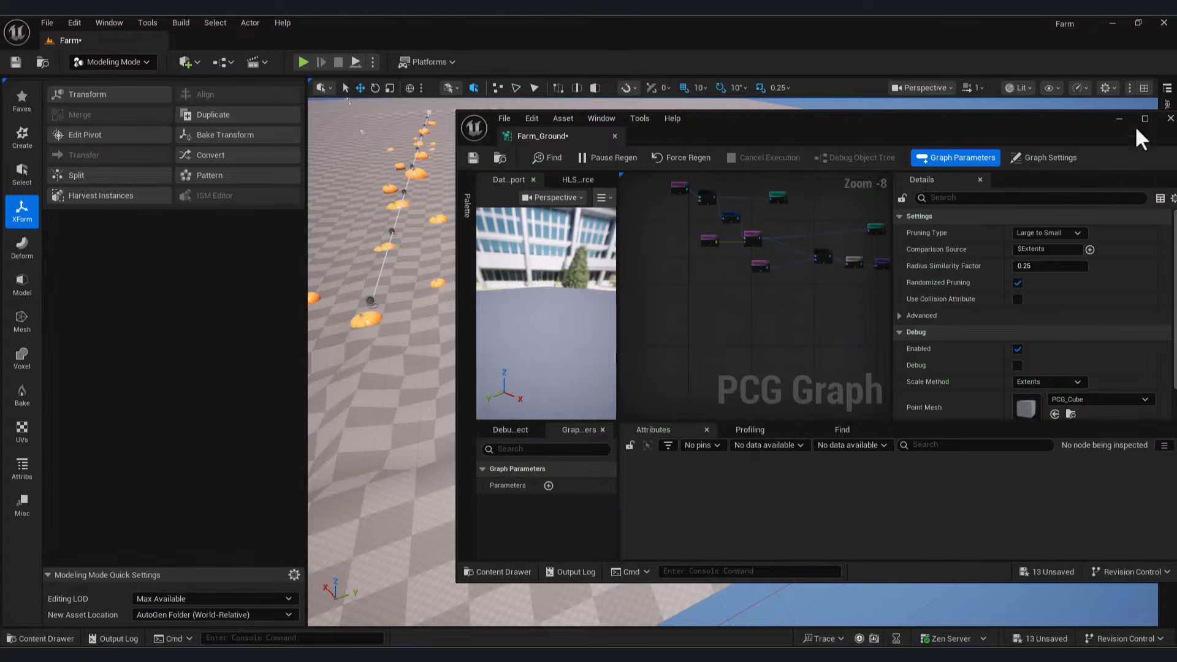
{"action": "left_click", "coordinate": [1119, 118]}
{"action": "key", "text": "ctrl+space"}
{"action": "right_click", "coordinate": [714, 504]}
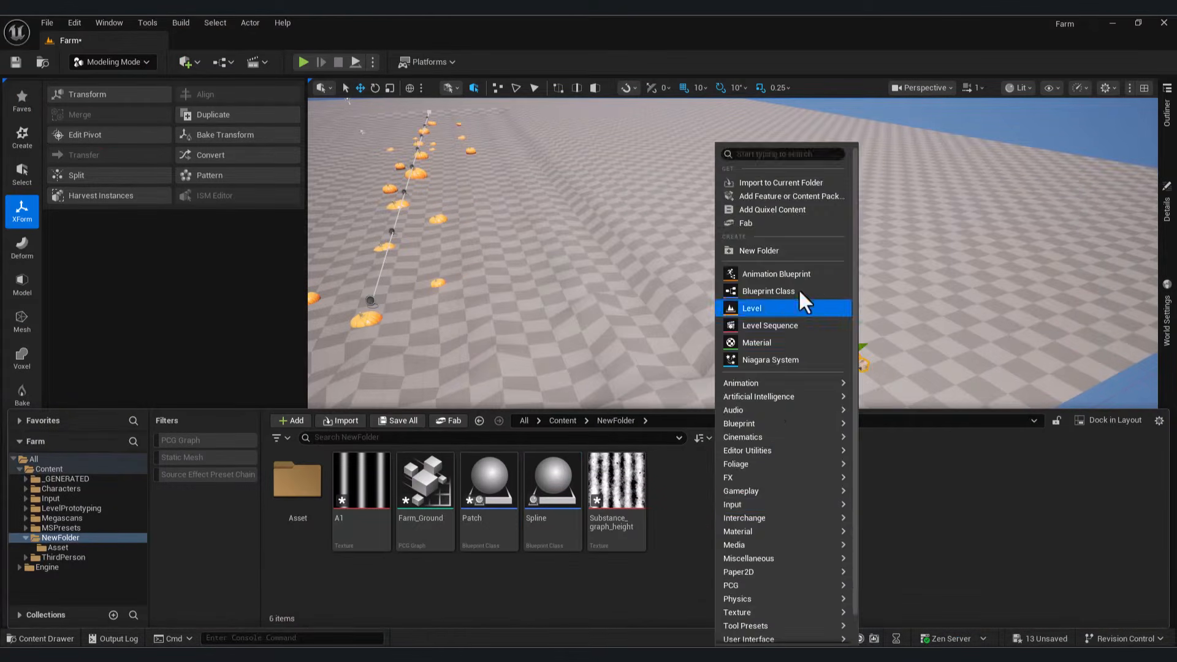
{"action": "left_click", "coordinate": [767, 290]}
{"action": "left_click", "coordinate": [480, 266]}
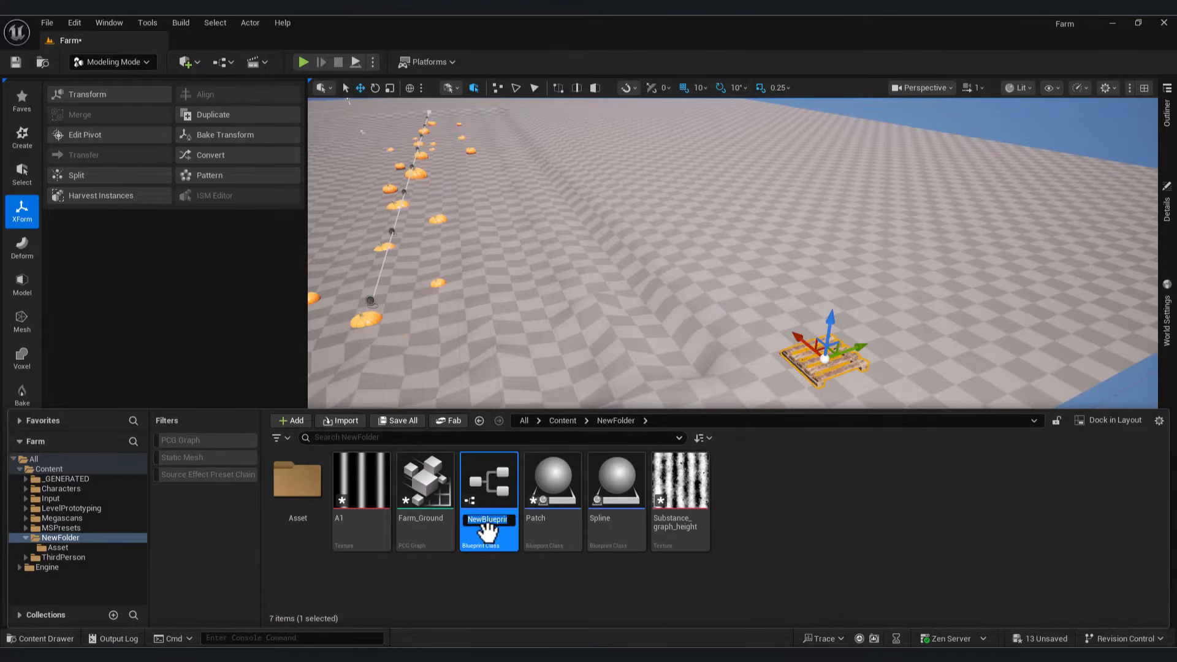
{"action": "key", "text": "Return"}
{"action": "double_click", "coordinate": [489, 484]}
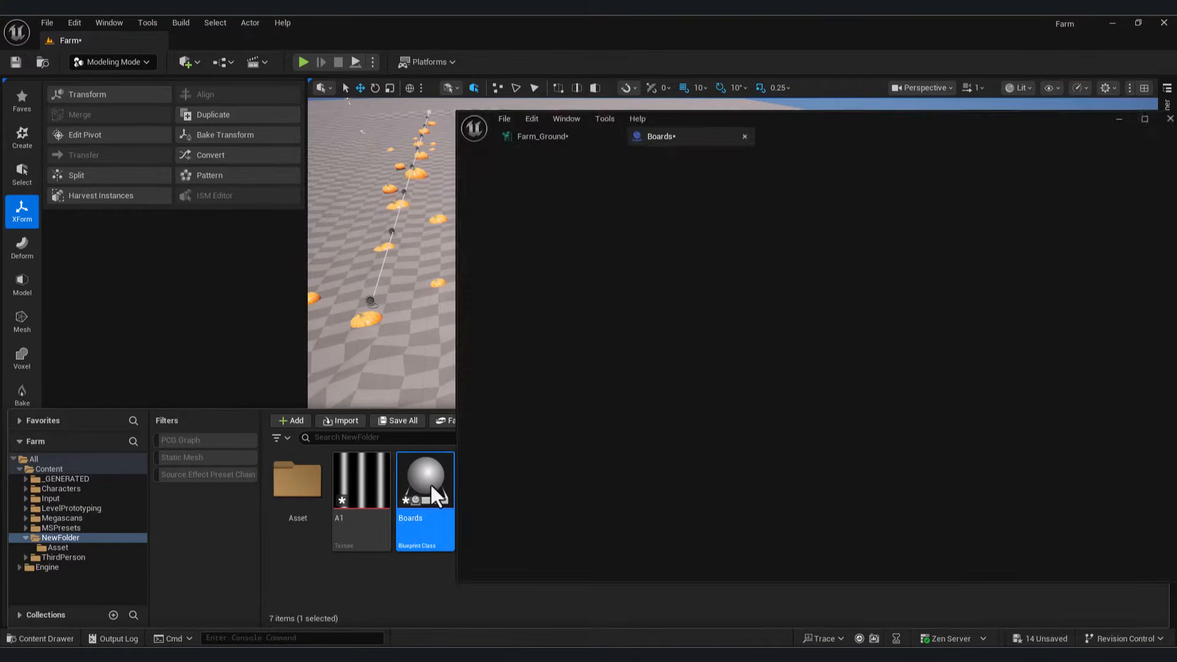
{"action": "left_click", "coordinate": [484, 198]}
Step: Add a Spline component to the Boards Blueprint and compile
{"action": "type", "text": "spline"}
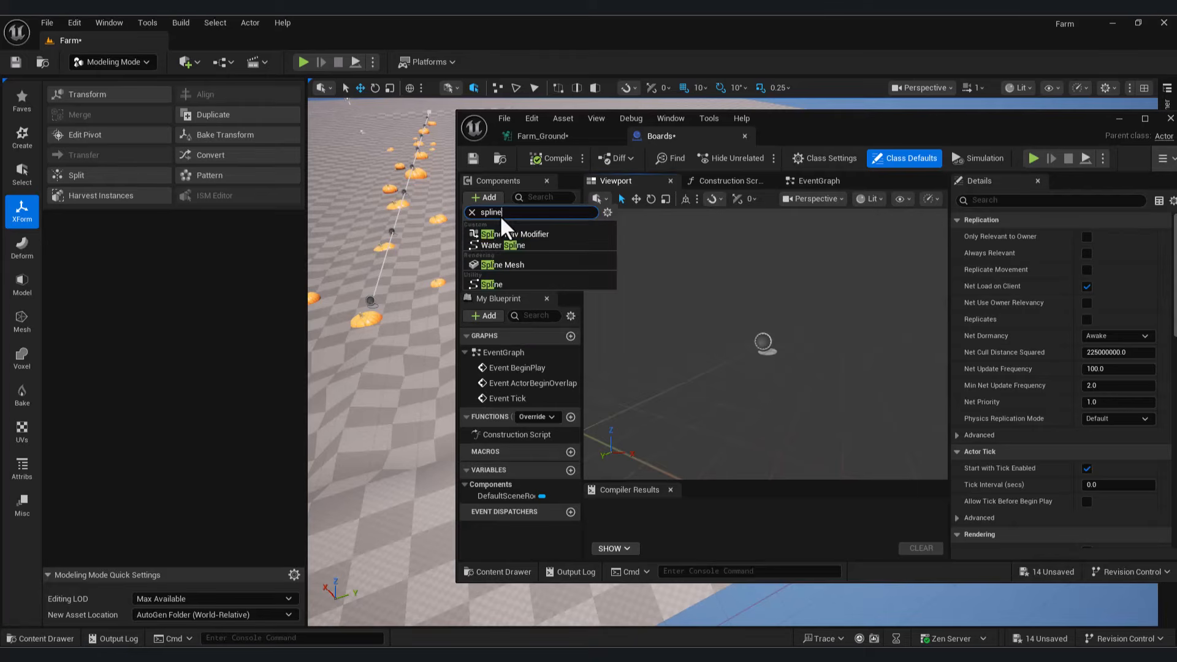
{"action": "left_click", "coordinate": [508, 283]}
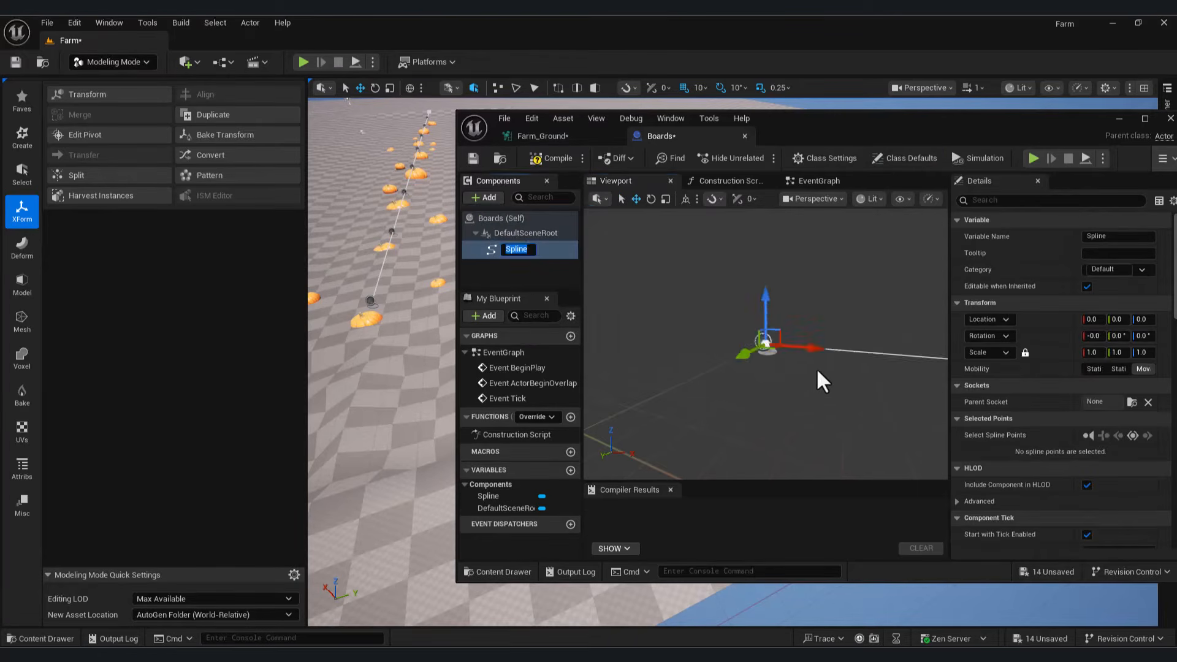
{"action": "left_click", "coordinate": [551, 158]}
Step: Add an actor tag 'Board' in Class Defaults and recompile
{"action": "left_click", "coordinate": [904, 158]}
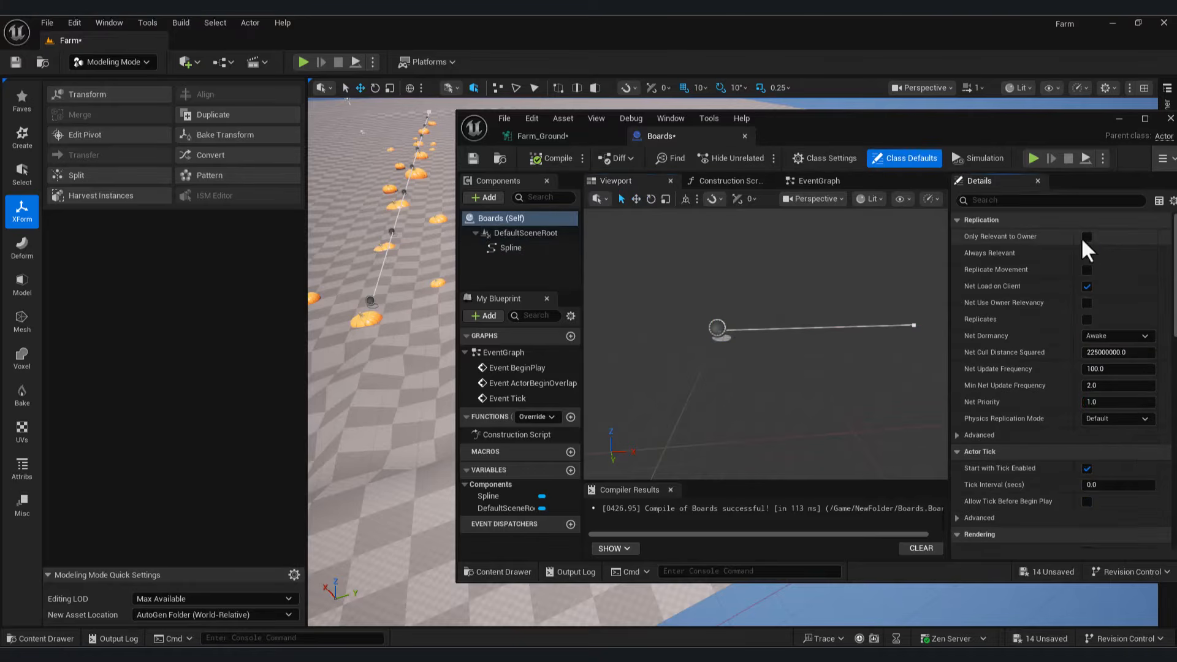
{"action": "type", "text": "tag"}
{"action": "left_click", "coordinate": [1143, 253]}
{"action": "left_click", "coordinate": [1128, 270]}
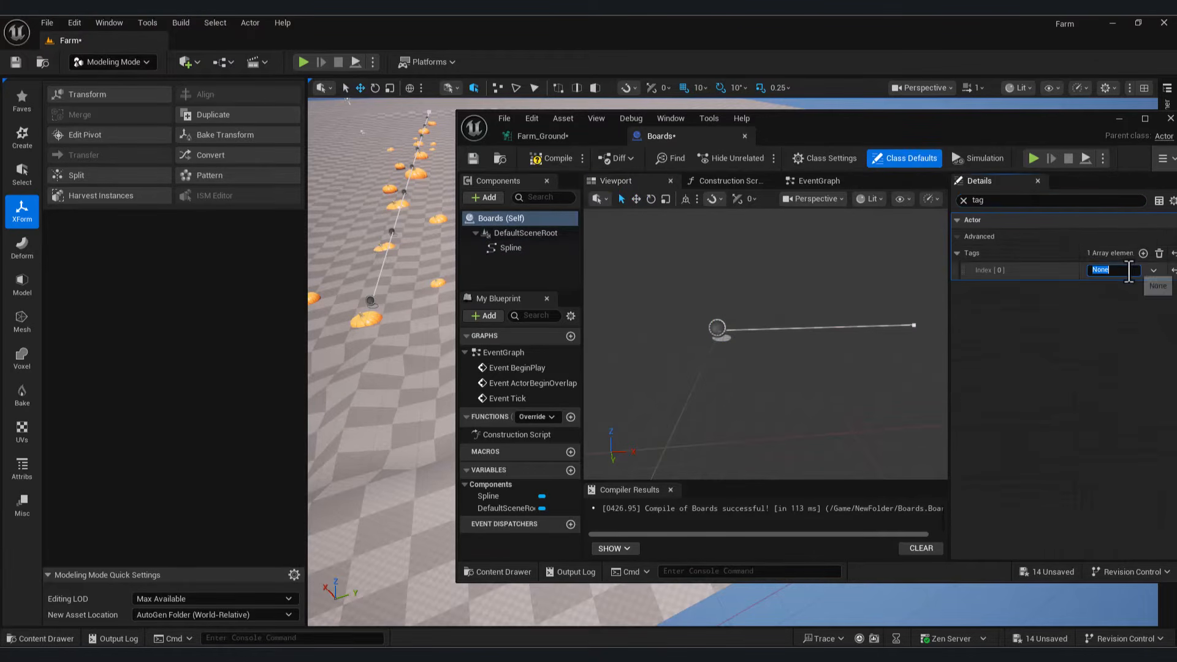
{"action": "type", "text": "Board"}
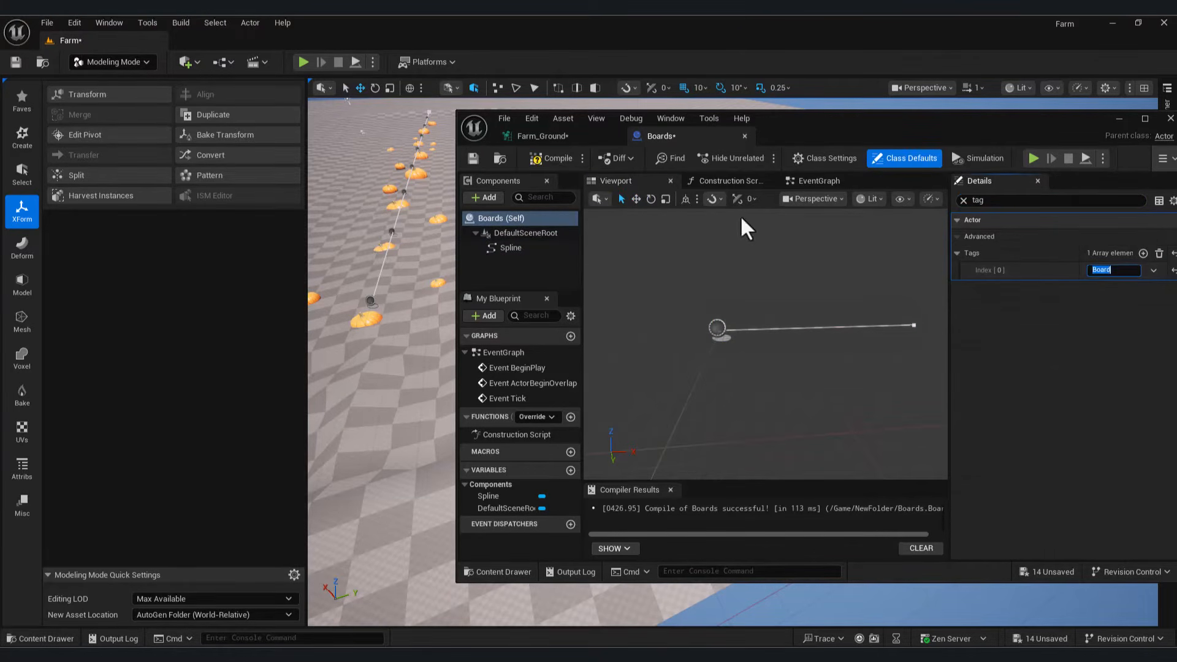
{"action": "left_click", "coordinate": [556, 157]}
Step: Add a Get Spline Data node to the Farm_Ground PCG graph
{"action": "left_click", "coordinate": [552, 136]}
{"action": "scroll", "coordinate": [700, 321], "scroll_direction": "up", "scroll_amount": 1}
{"action": "right_click", "coordinate": [700, 321]}
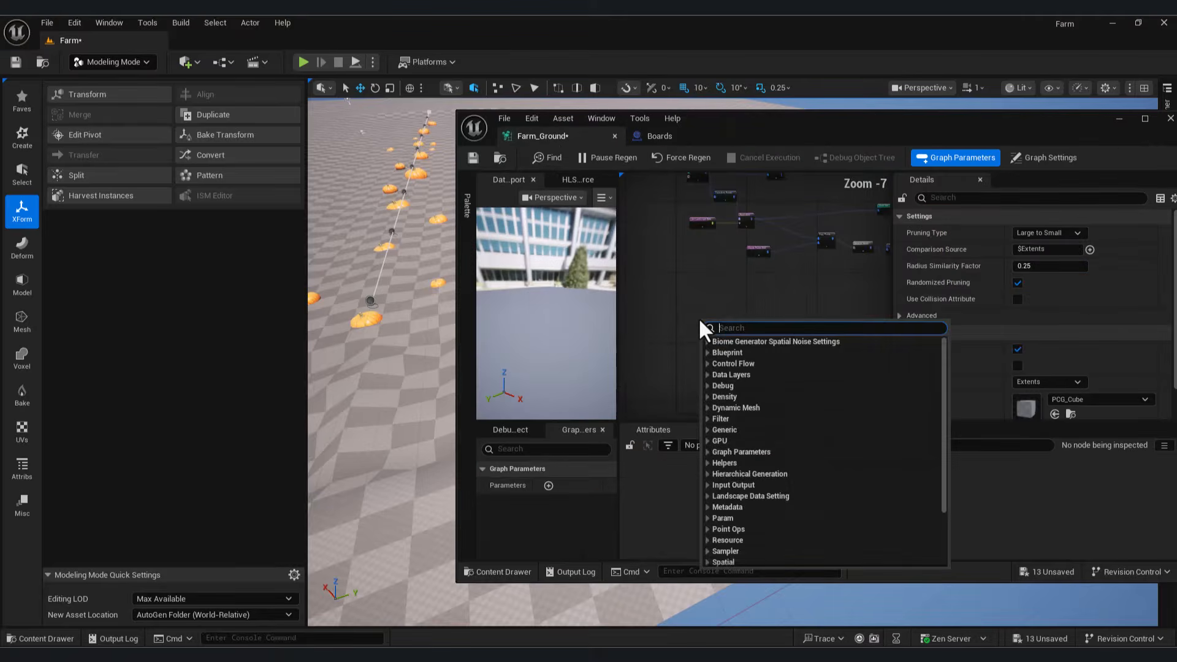
{"action": "type", "text": "get from"}
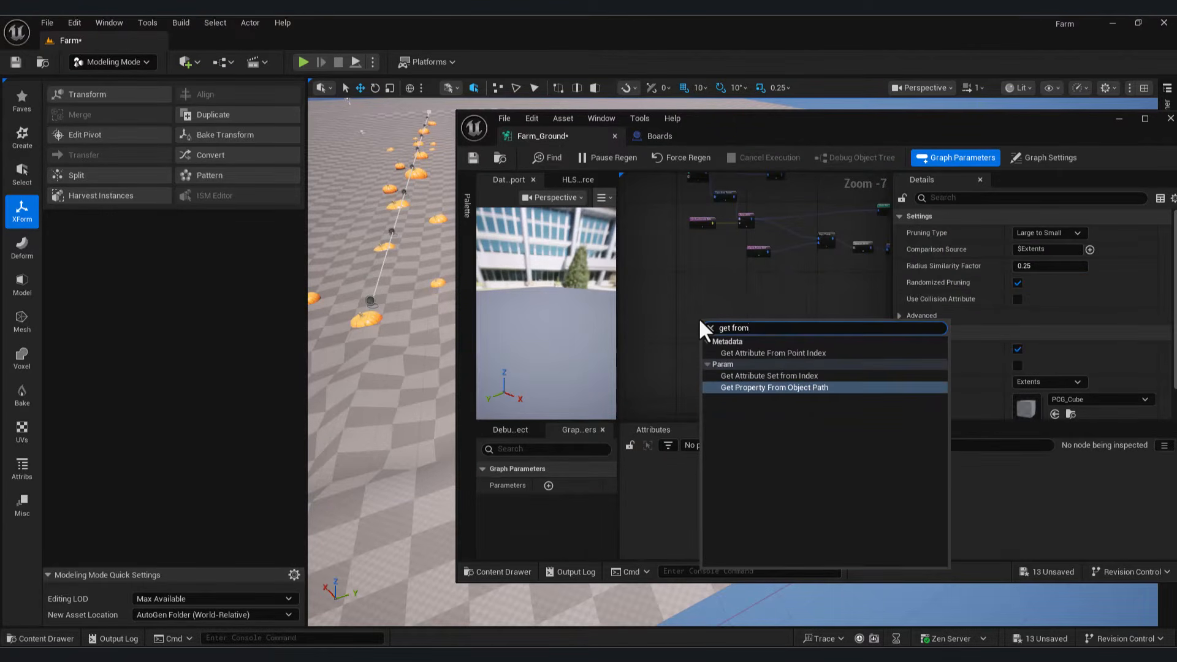
{"action": "key", "text": "BackSpace"}
{"action": "key", "text": "BackSpace"}
{"action": "key", "text": "BackSpace"}
{"action": "key", "text": "BackSpace"}
{"action": "key", "text": "BackSpace"}
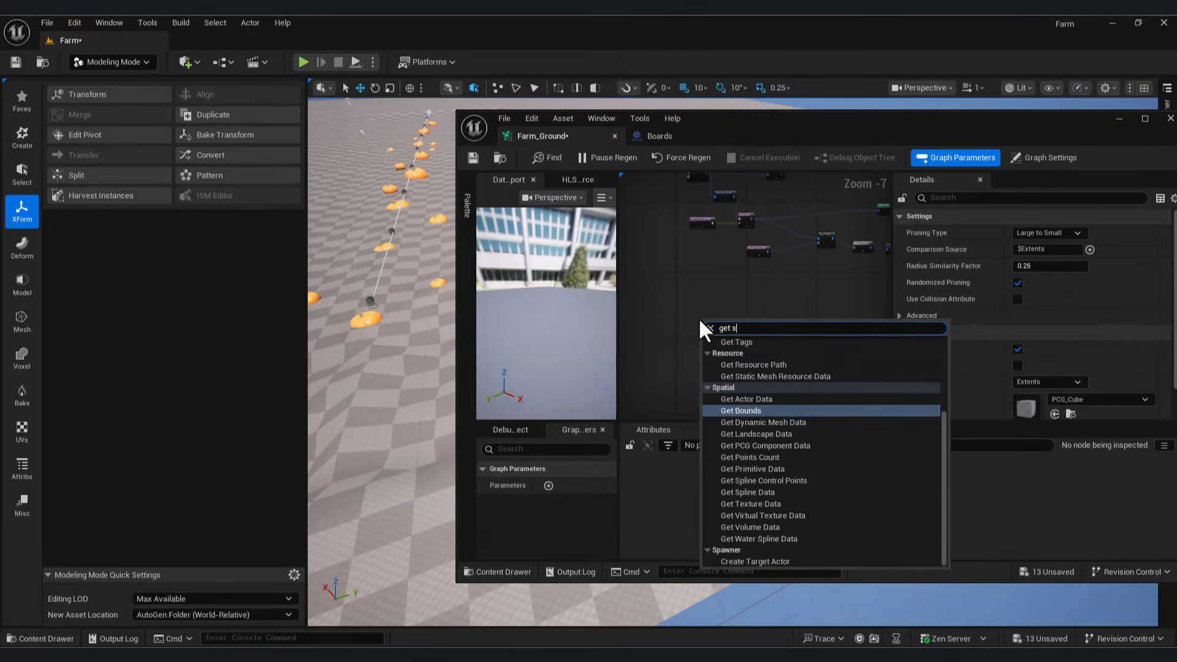
{"action": "type", "text": "spli"}
{"action": "left_click", "coordinate": [750, 364]}
Step: Set Get Spline Data to read All World Actors filtered by the tag Board
{"action": "scroll", "coordinate": [678, 327], "scroll_direction": "up", "scroll_amount": 2}
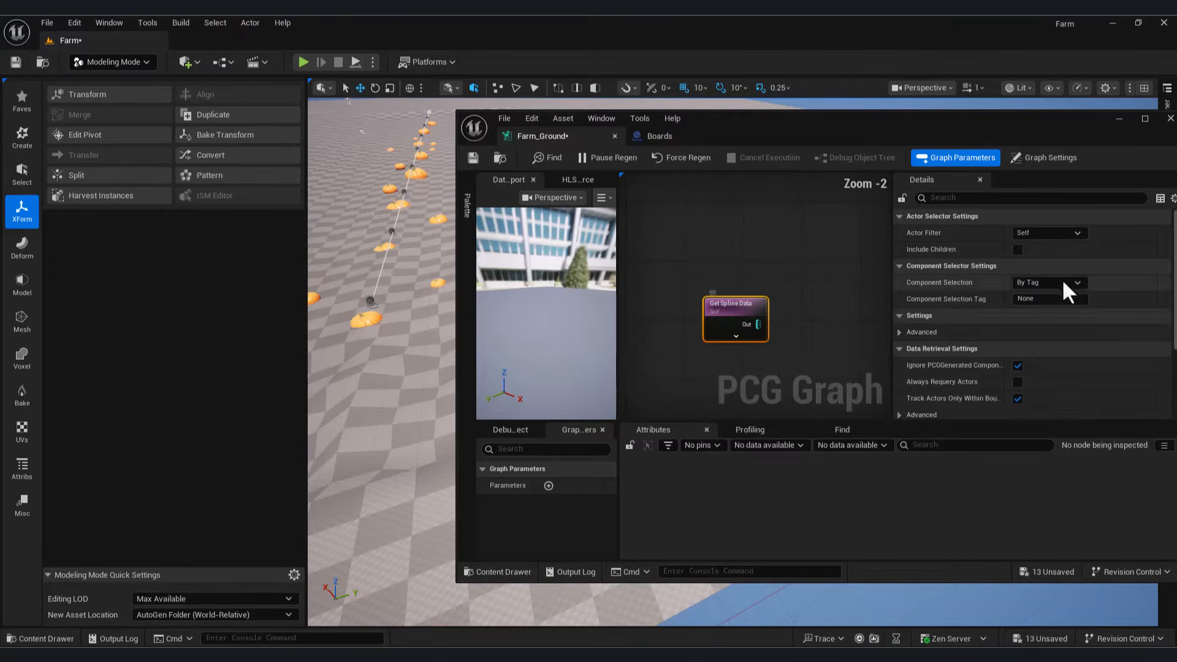
{"action": "left_click", "coordinate": [1048, 233]}
{"action": "left_click", "coordinate": [1045, 281]}
{"action": "left_click", "coordinate": [657, 135]}
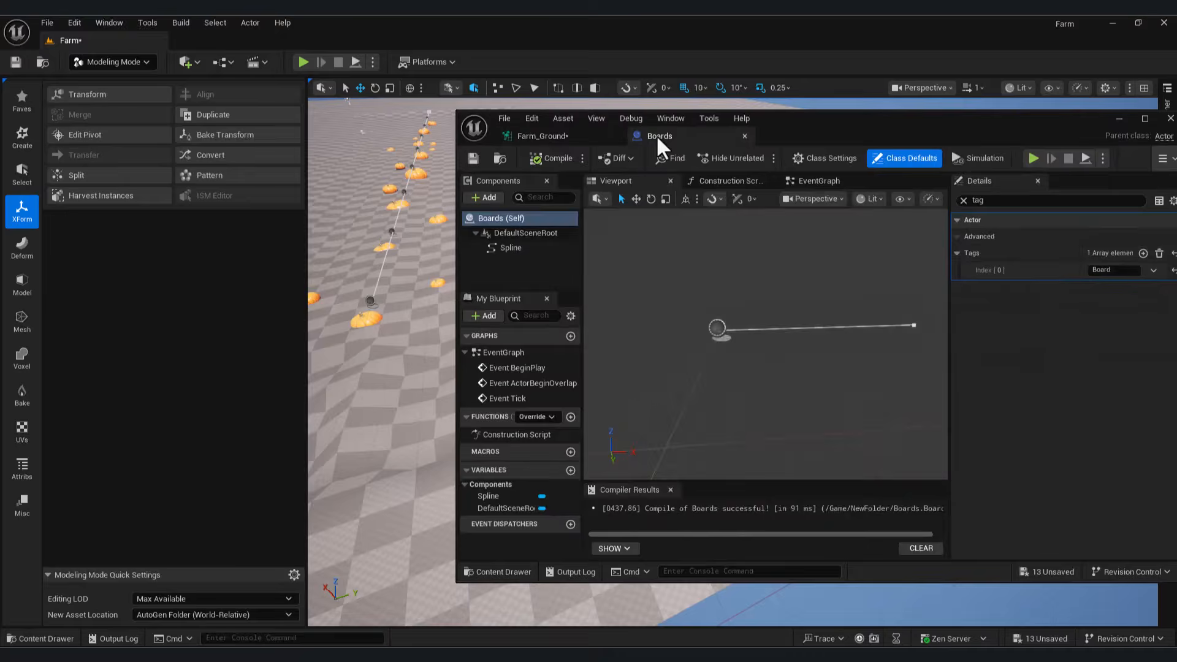
{"action": "left_click", "coordinate": [533, 136]}
{"action": "left_click", "coordinate": [1049, 282]}
{"action": "type", "text": "Board"}
{"action": "key", "text": "Return"}
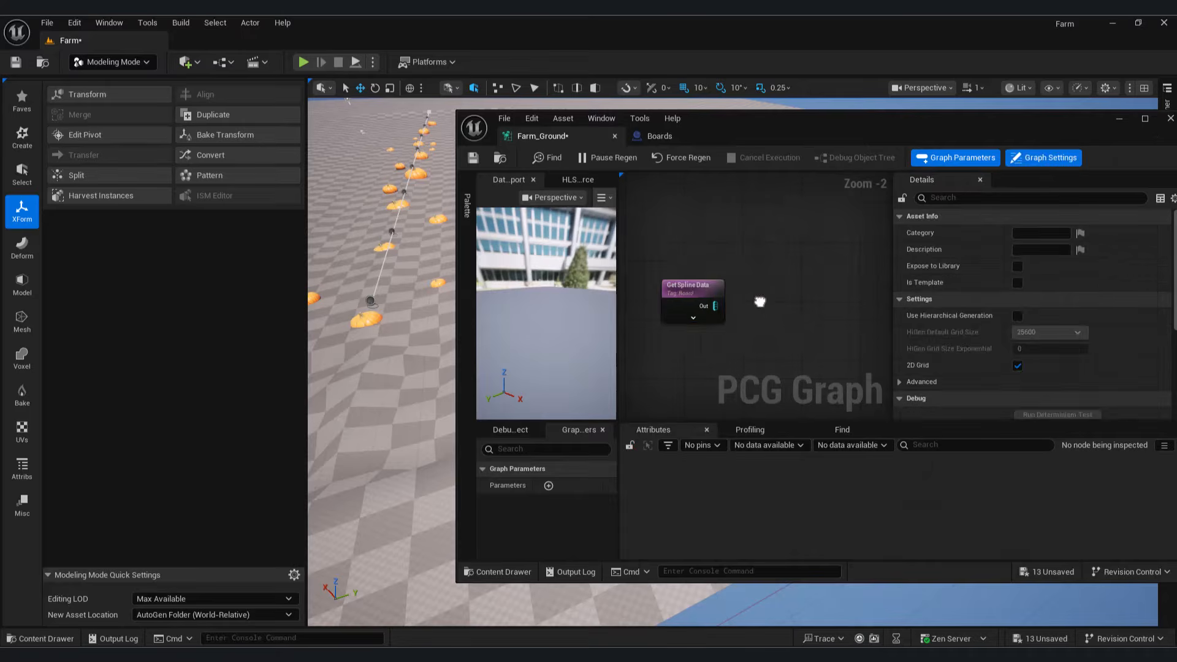
Step: Chain a Spline Sampler and then a Static Mesh Spawner after the spline data
{"action": "left_click_drag", "start_coordinate": [714, 299], "coordinate": [797, 302]}
{"action": "type", "text": "spline"}
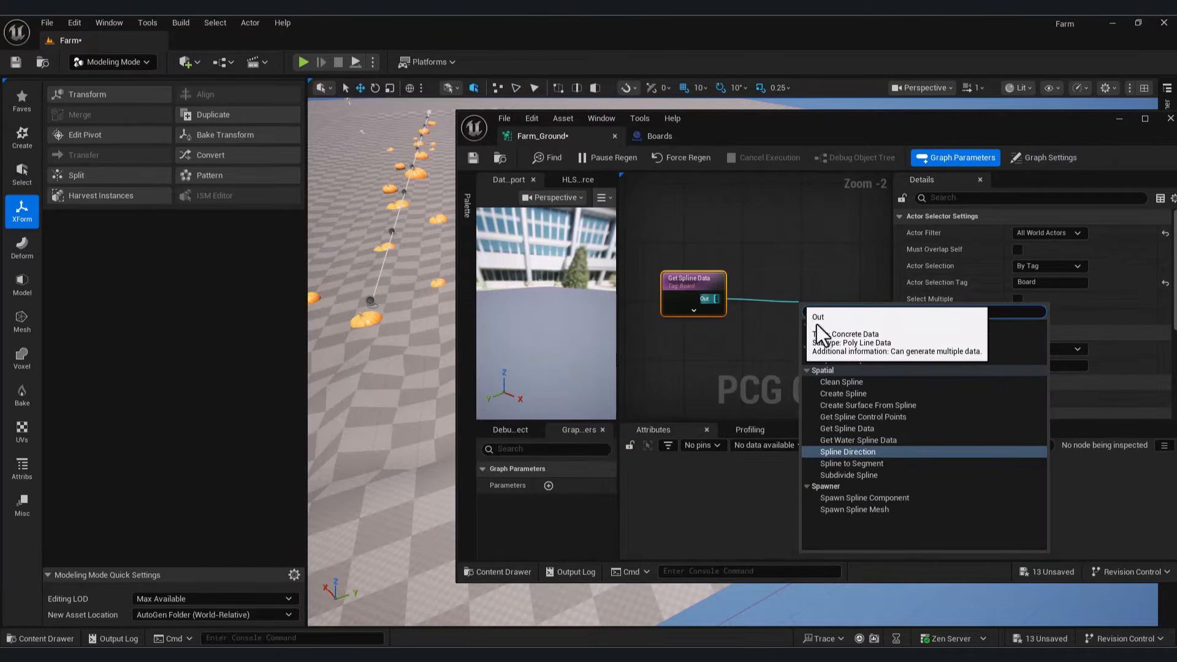
{"action": "left_click", "coordinate": [856, 360]}
{"action": "scroll", "coordinate": [739, 266], "scroll_direction": "down", "scroll_amount": 2}
{"action": "left_click_drag", "start_coordinate": [710, 299], "coordinate": [799, 286]}
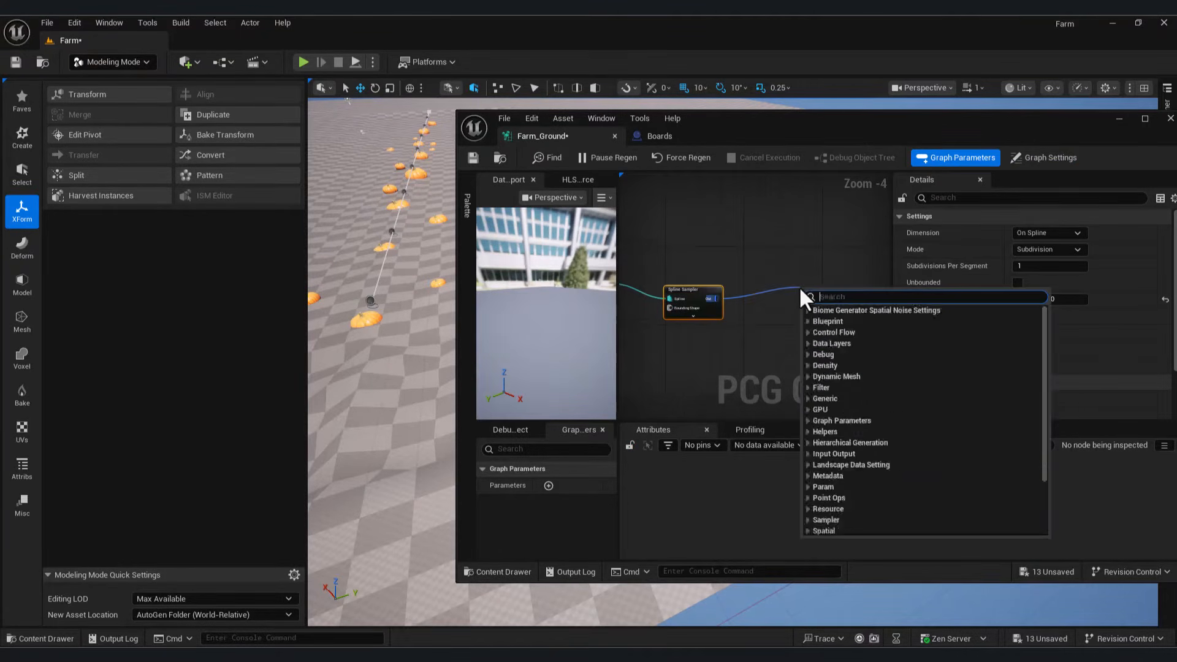
{"action": "type", "text": "static"}
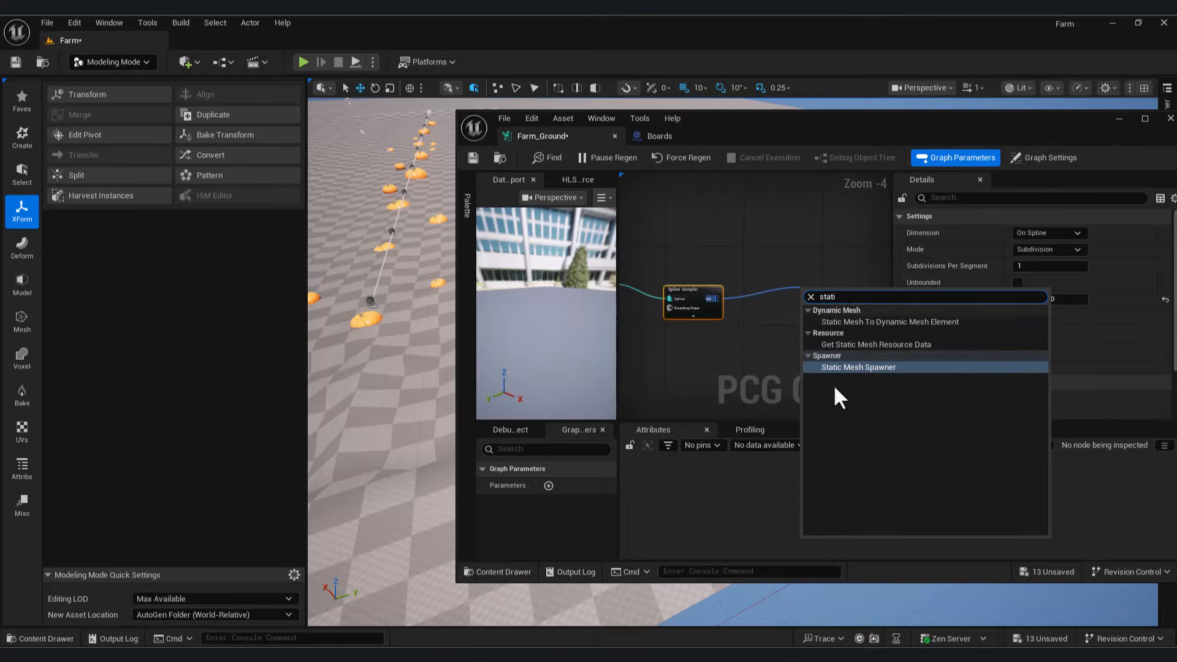
{"action": "left_click", "coordinate": [843, 366]}
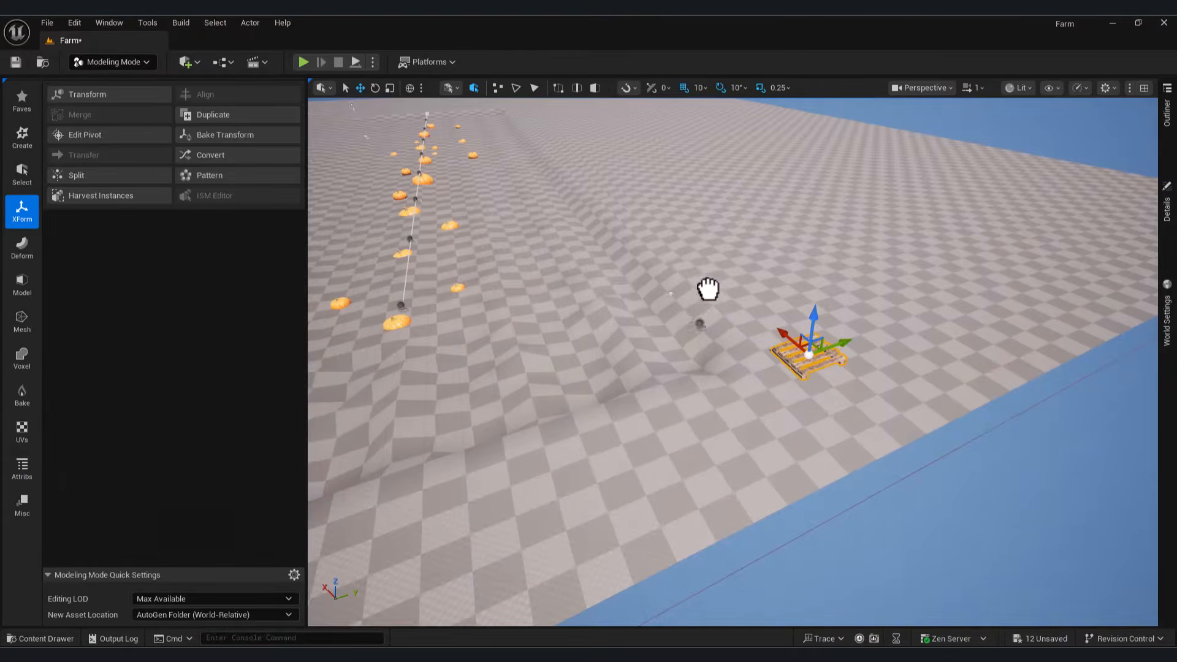
{"action": "left_click", "coordinate": [766, 288]}
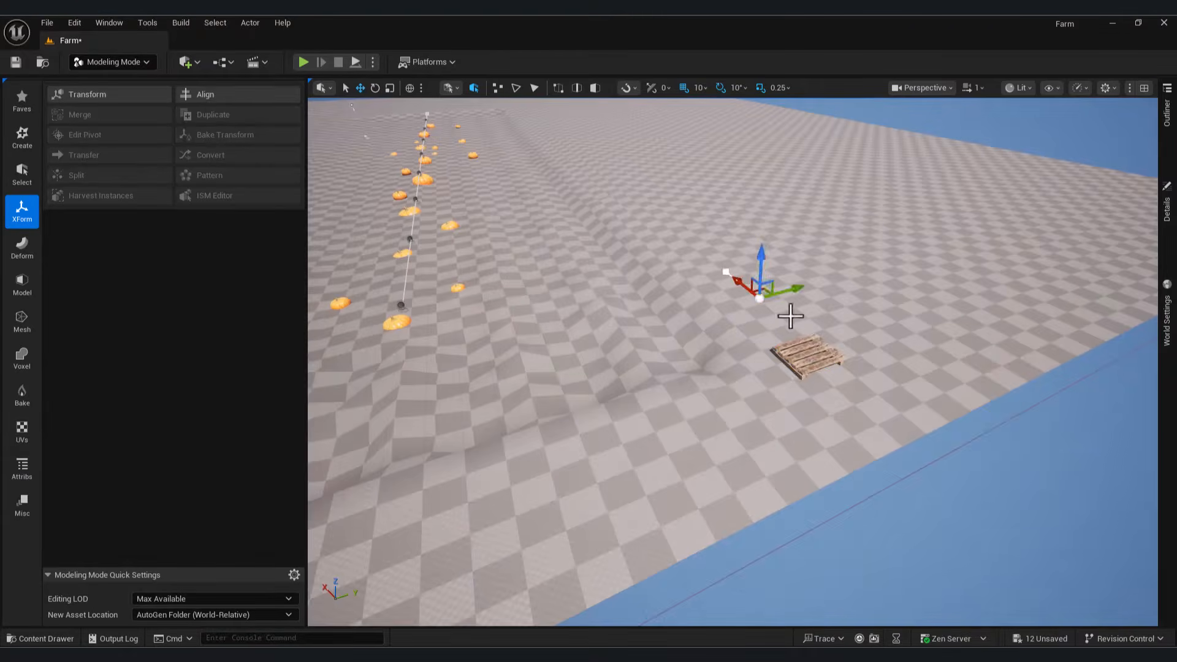
Step: Add a mesh entry to the Static Mesh Spawner and set its mesh to 1M_CubeWithSocket
{"action": "right_click_drag", "start_coordinate": [858, 331], "coordinate": [753, 284]}
{"action": "left_click_drag", "start_coordinate": [629, 310], "coordinate": [1140, 184], "text": "alt"}
{"action": "right_click_drag", "start_coordinate": [630, 310], "coordinate": [705, 264]}
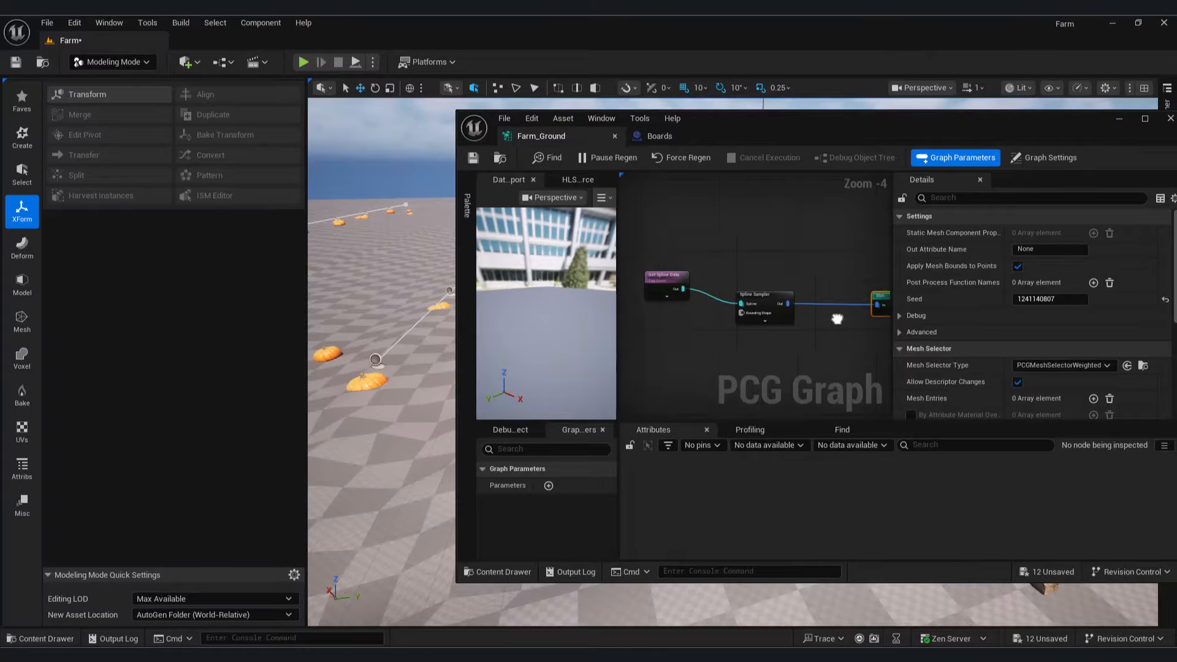
{"action": "scroll", "coordinate": [662, 295], "scroll_direction": "down", "scroll_amount": 1}
{"action": "scroll", "coordinate": [1080, 334], "scroll_direction": "down", "scroll_amount": 1}
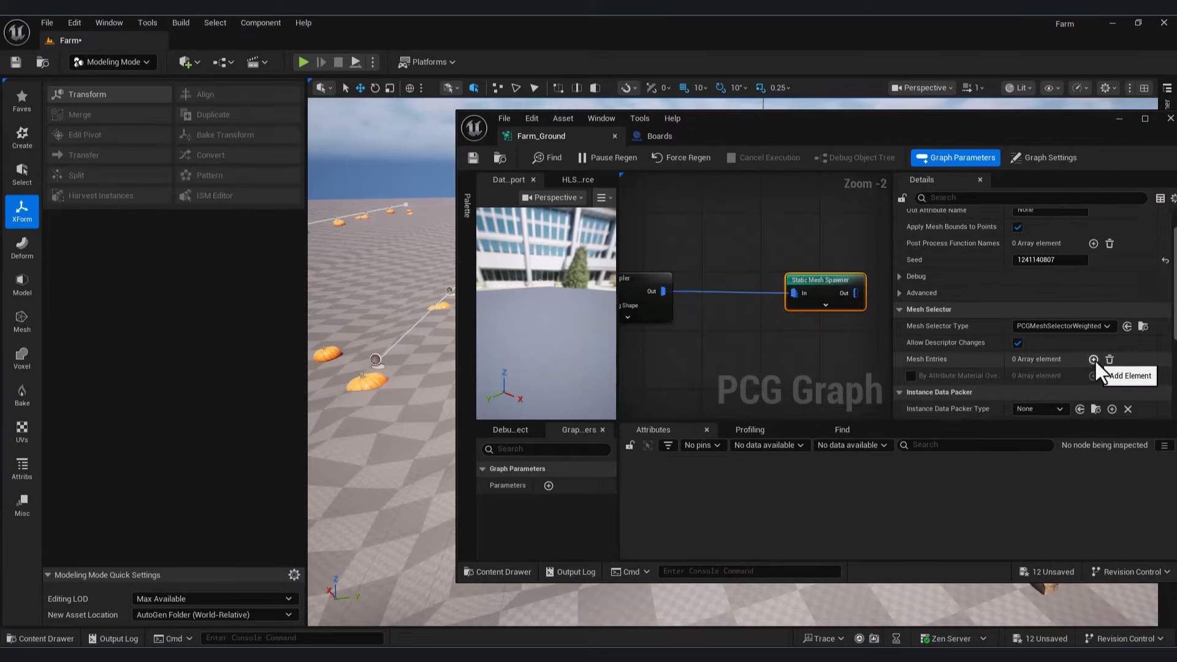
{"action": "left_click", "coordinate": [1094, 359]}
{"action": "scroll", "coordinate": [1042, 346], "scroll_direction": "down", "scroll_amount": 1}
{"action": "left_click", "coordinate": [922, 338]}
{"action": "scroll", "coordinate": [993, 353], "scroll_direction": "down", "scroll_amount": 2}
{"action": "left_click", "coordinate": [1079, 343]}
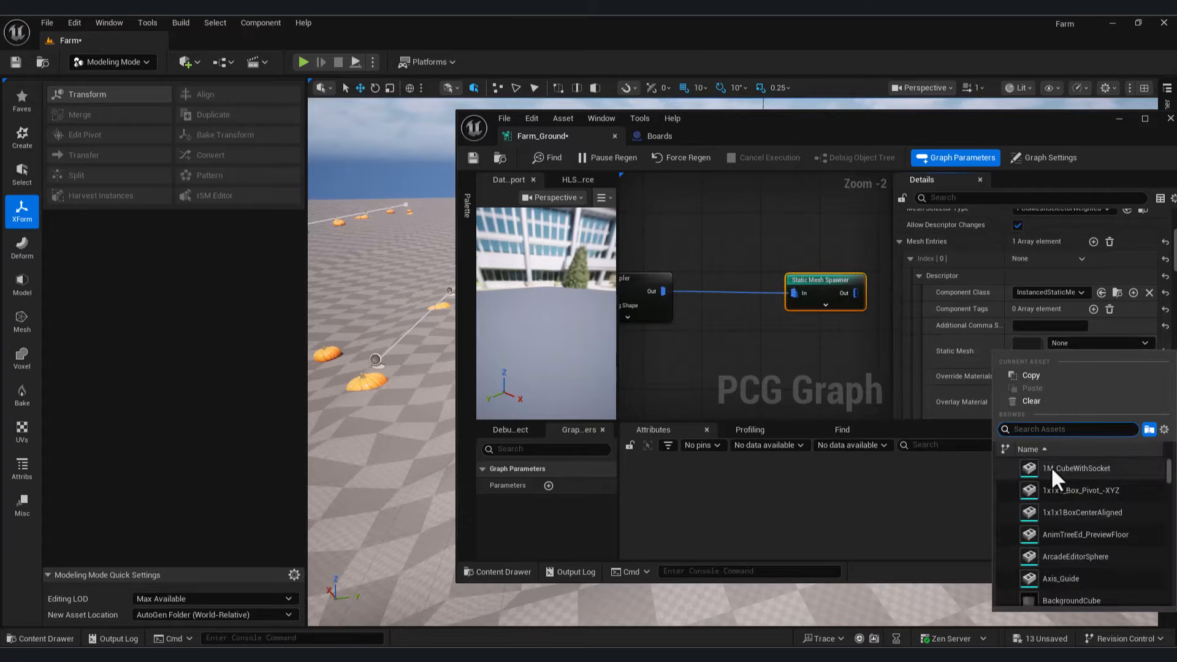
{"action": "left_click_drag", "start_coordinate": [1079, 119], "coordinate": [844, 182]}
{"action": "left_click", "coordinate": [837, 402]}
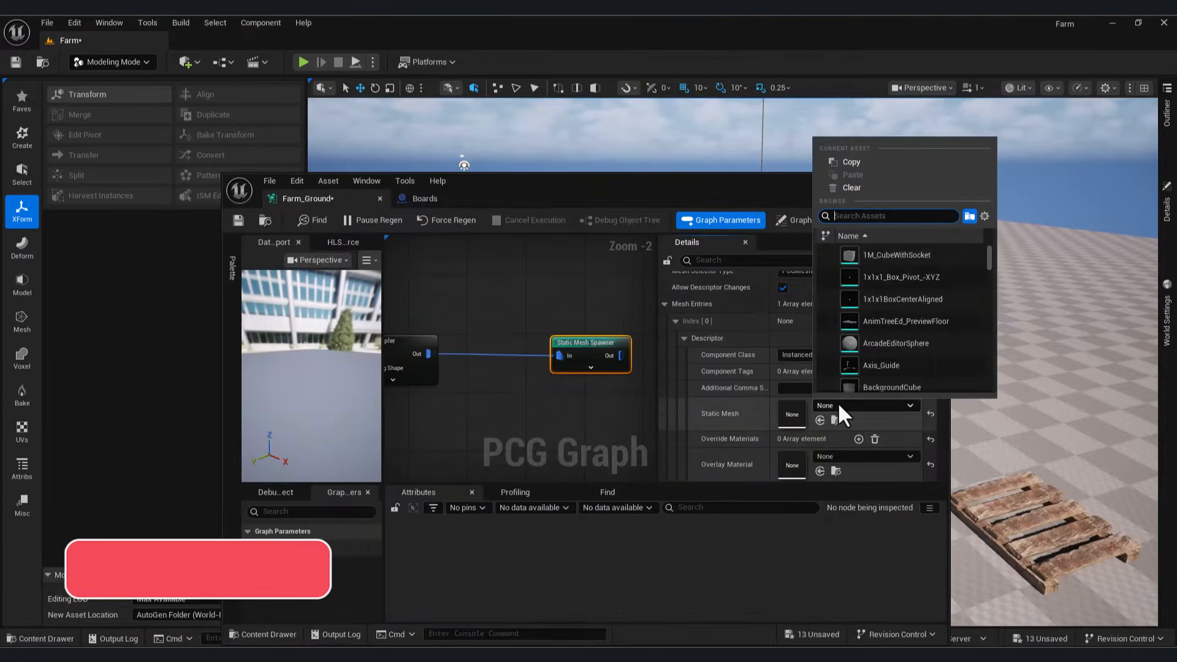
{"action": "left_click", "coordinate": [881, 252]}
Step: Assign the pallet mesh from the mehra folder to the spawner's Mesh Entries descriptor Static Mesh
{"action": "left_click_drag", "start_coordinate": [770, 178], "coordinate": [530, 233]}
{"action": "right_click_drag", "start_coordinate": [148, 397], "coordinate": [249, 397]}
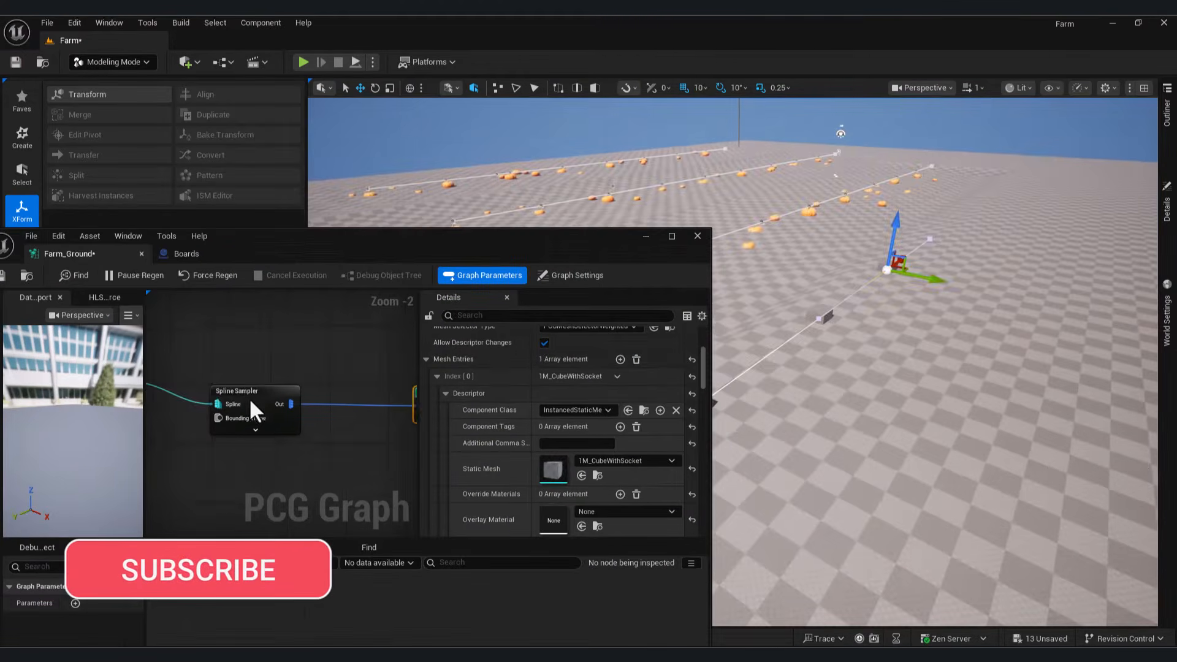
{"action": "left_click", "coordinate": [249, 397]}
{"action": "scroll", "coordinate": [565, 366], "scroll_direction": "up", "scroll_amount": 5}
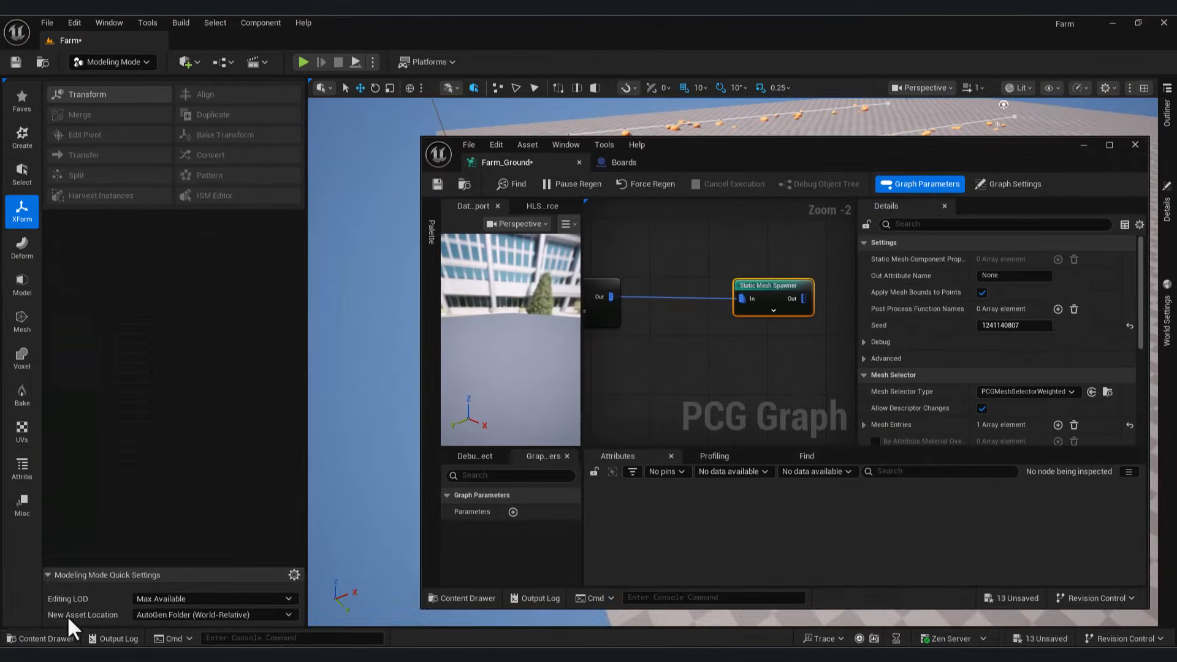
{"action": "left_click", "coordinate": [58, 638]}
{"action": "left_click", "coordinate": [62, 489]}
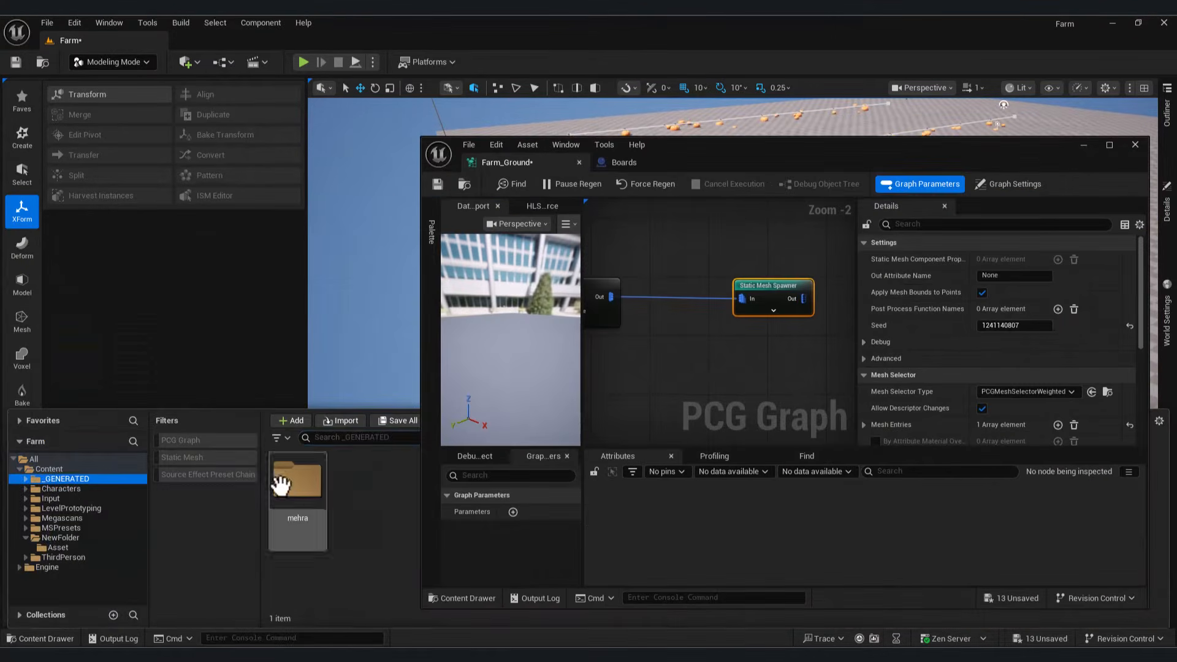
{"action": "left_click", "coordinate": [298, 482]}
{"action": "scroll", "coordinate": [931, 365], "scroll_direction": "down", "scroll_amount": 3}
{"action": "left_click", "coordinate": [889, 346]}
{"action": "left_click", "coordinate": [879, 339]}
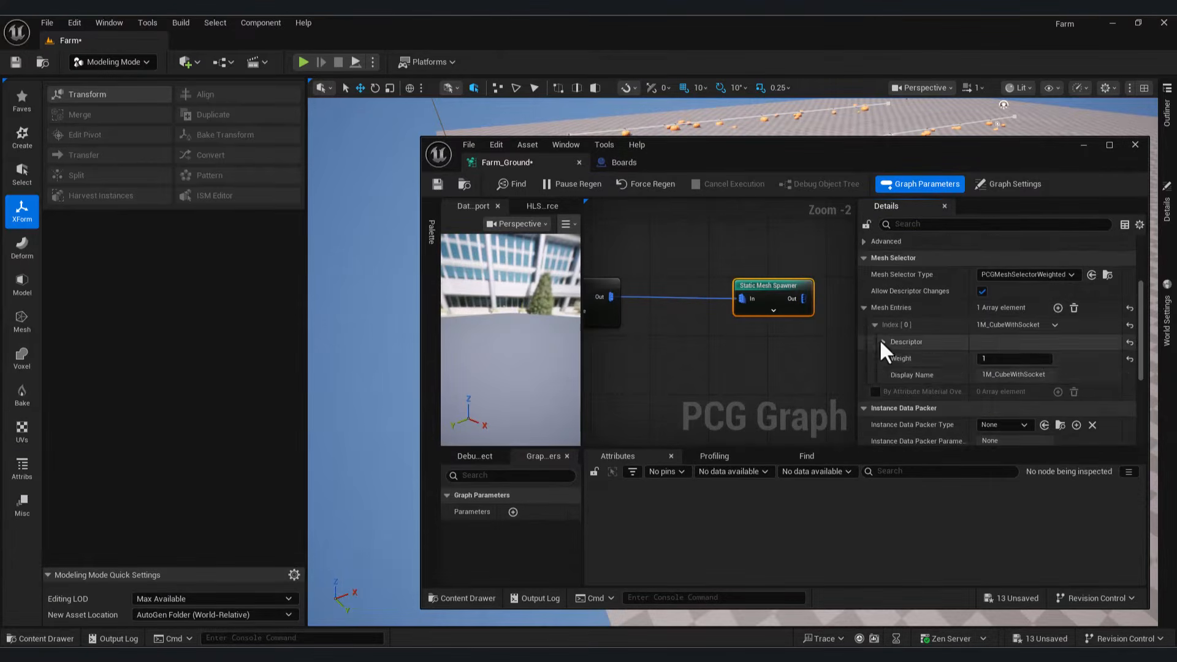
{"action": "left_click", "coordinate": [1013, 363]}
{"action": "left_click", "coordinate": [893, 325]}
Step: Orbit and fly the camera to inspect the pallet row along the Board spline
{"action": "right_click_drag", "start_coordinate": [894, 325], "coordinate": [670, 297]}
{"action": "left_click", "coordinate": [1030, 316]}
{"action": "right_click_drag", "start_coordinate": [1057, 351], "coordinate": [1091, 327]}
{"action": "right_click_drag", "start_coordinate": [709, 371], "coordinate": [709, 370]}
{"action": "right_click_drag", "start_coordinate": [668, 512], "coordinate": [668, 512]}
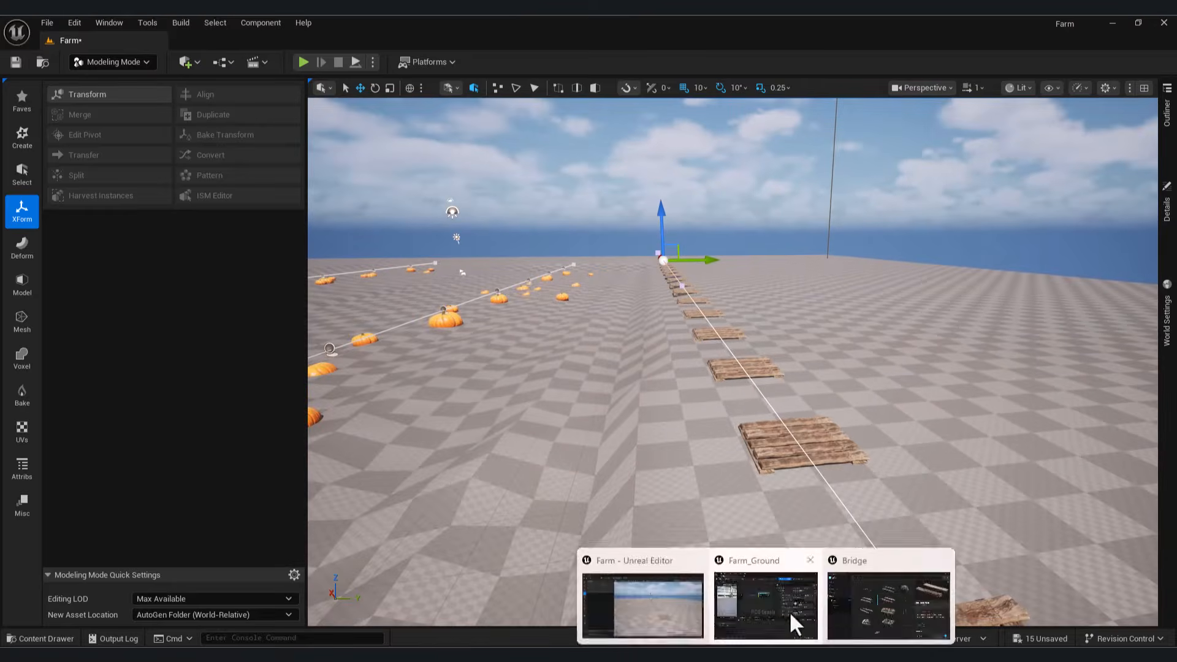
Step: Insert a Projection node after the Spline Sampler, targeting Get Landscape Data, and wire it to the spawner
{"action": "left_click", "coordinate": [793, 622]}
{"action": "scroll", "coordinate": [661, 331], "scroll_direction": "up", "scroll_amount": 2}
{"action": "left_click_drag", "start_coordinate": [701, 252], "coordinate": [738, 323]}
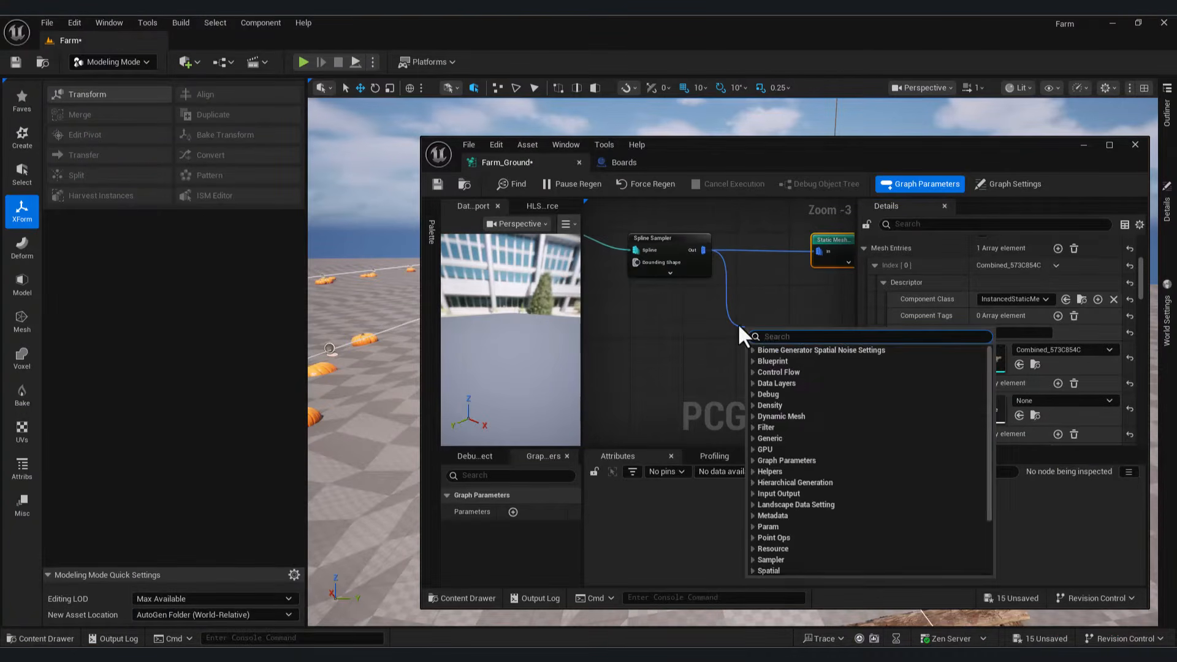
{"action": "type", "text": "proj"}
{"action": "key", "text": "Return"}
{"action": "right_click", "coordinate": [739, 329]}
{"action": "type", "text": "get land"}
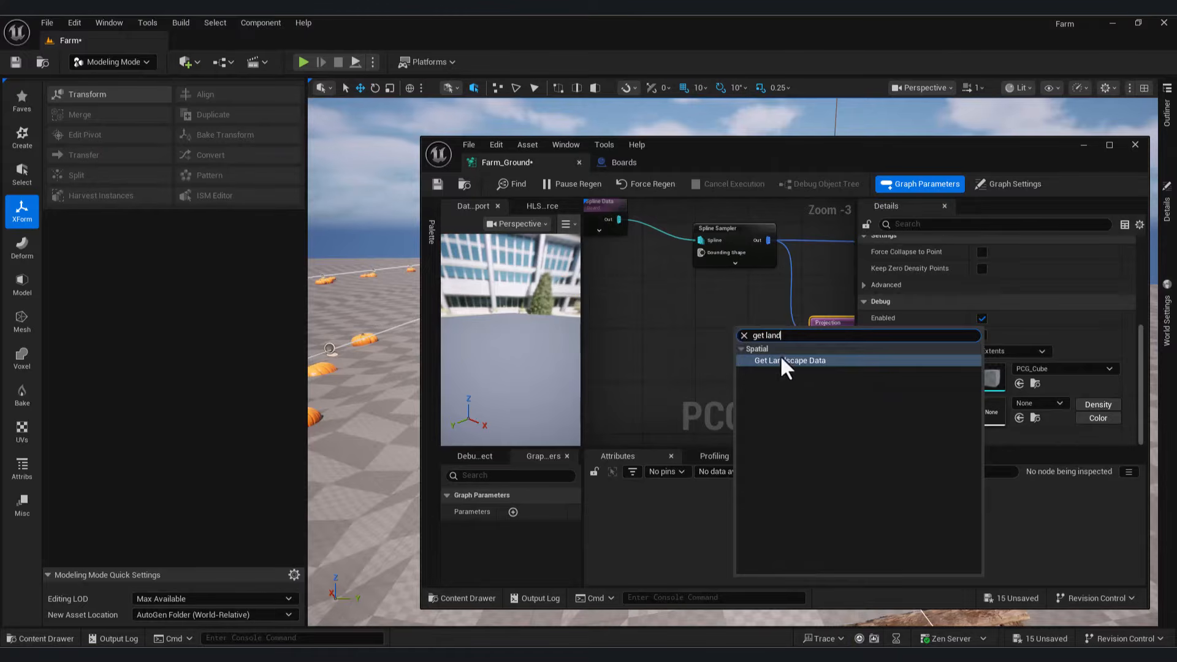
{"action": "left_click", "coordinate": [781, 358]}
{"action": "right_click_drag", "start_coordinate": [782, 362], "coordinate": [699, 386]}
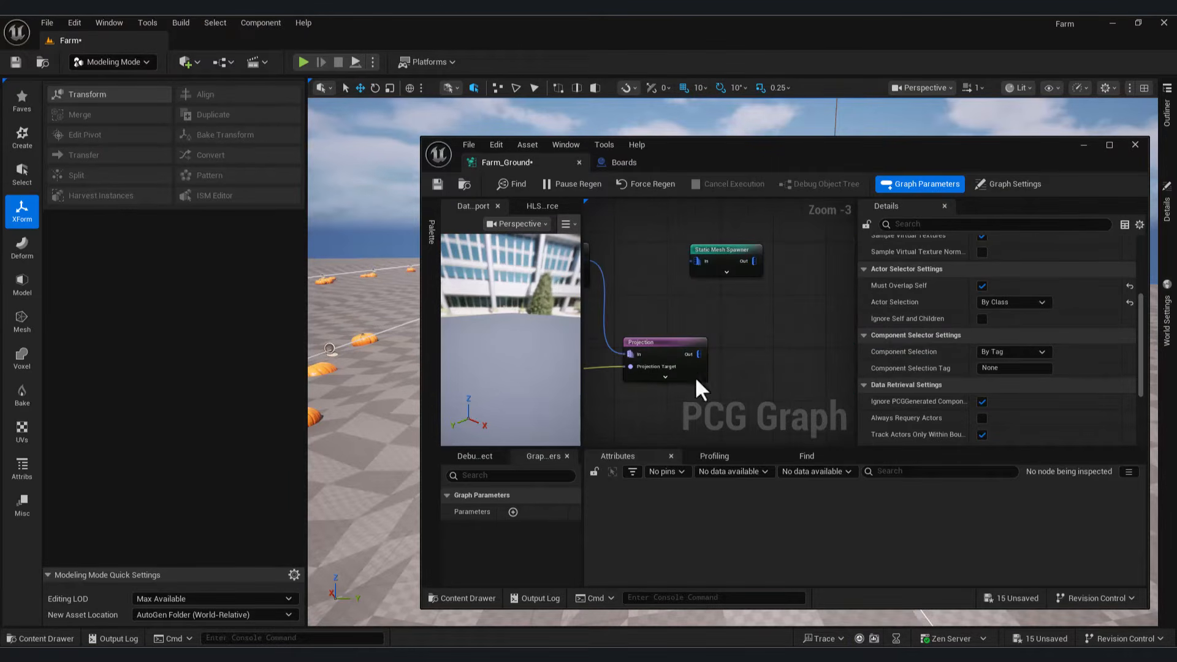
{"action": "left_click_drag", "start_coordinate": [698, 269], "coordinate": [698, 271]}
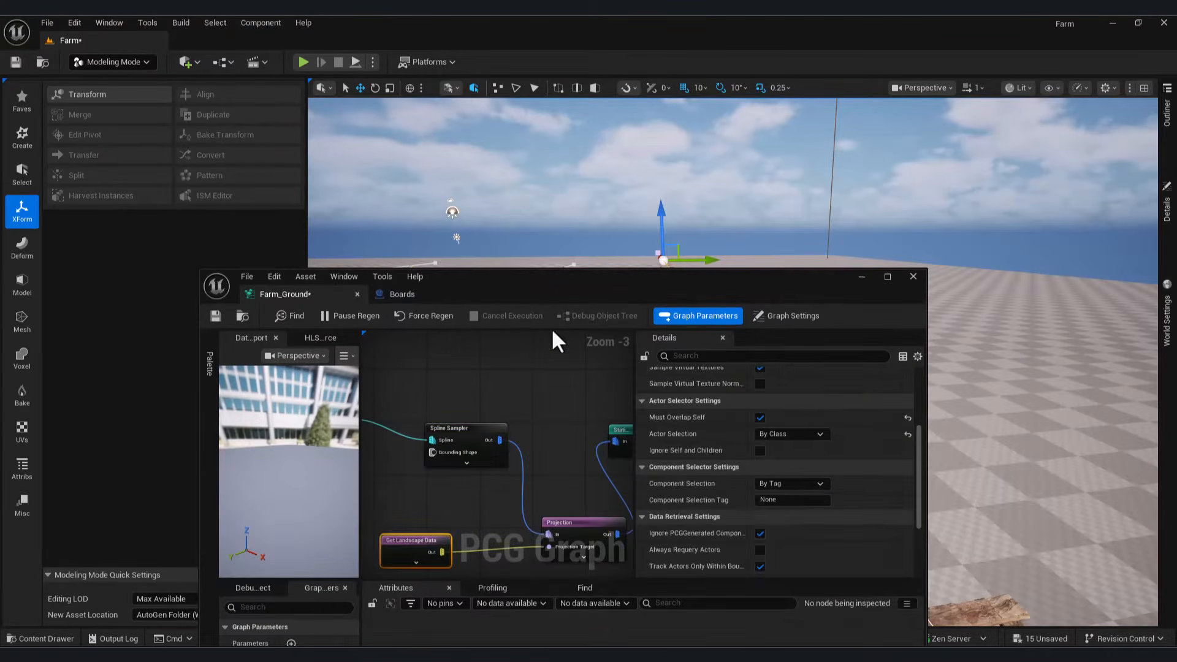
Step: Set the Spline Sampler's distance increment to about 967 so the pallets spread out
{"action": "left_click", "coordinate": [465, 429]}
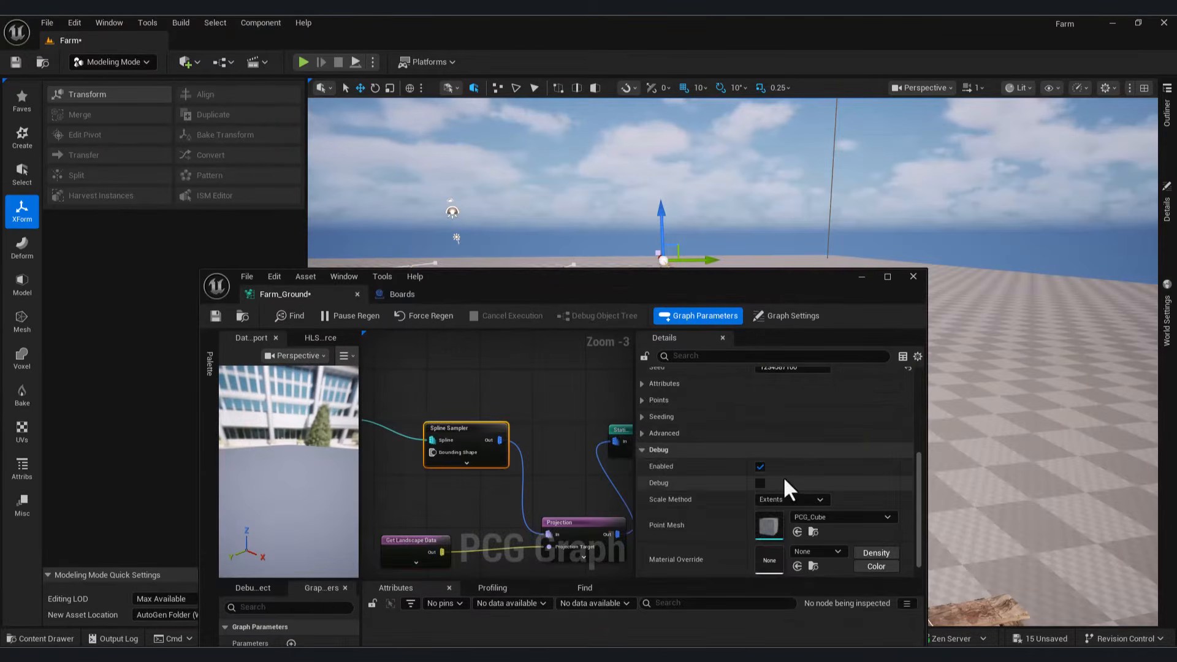
{"action": "scroll", "coordinate": [783, 486], "scroll_direction": "up", "scroll_amount": 5}
{"action": "left_click_drag", "start_coordinate": [798, 429], "coordinate": [870, 429]}
{"action": "left_click_drag", "start_coordinate": [754, 288], "coordinate": [508, 343]}
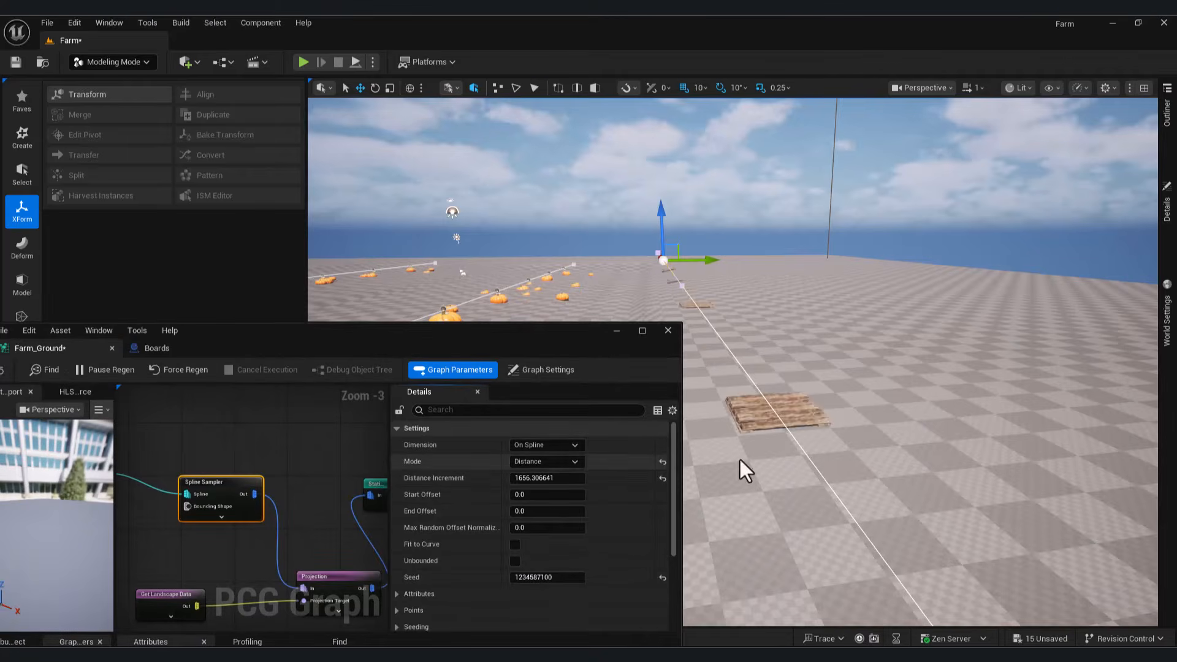
{"action": "right_click_drag", "start_coordinate": [744, 467], "coordinate": [705, 466]}
{"action": "left_click_drag", "start_coordinate": [555, 478], "coordinate": [531, 478]}
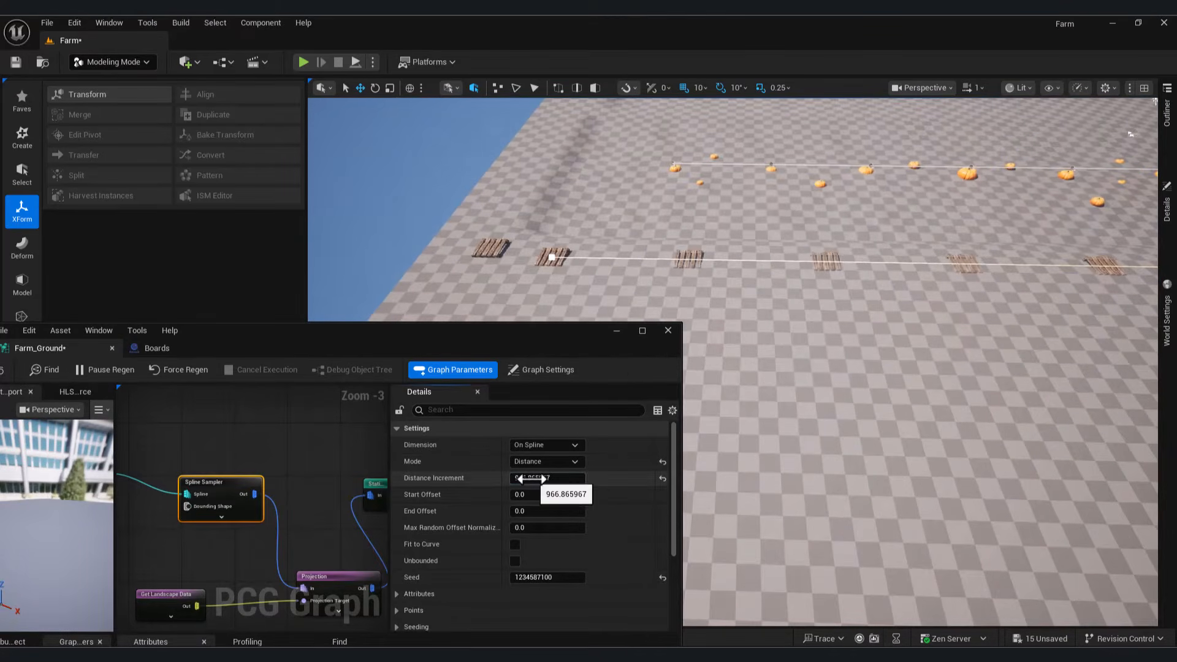
{"action": "right_click_drag", "start_coordinate": [382, 486], "coordinate": [321, 429]}
Step: Add a Transform Points node after Projection, feeding the pumpkin spawner
{"action": "left_click", "coordinate": [328, 481]}
{"action": "left_click", "coordinate": [231, 486]}
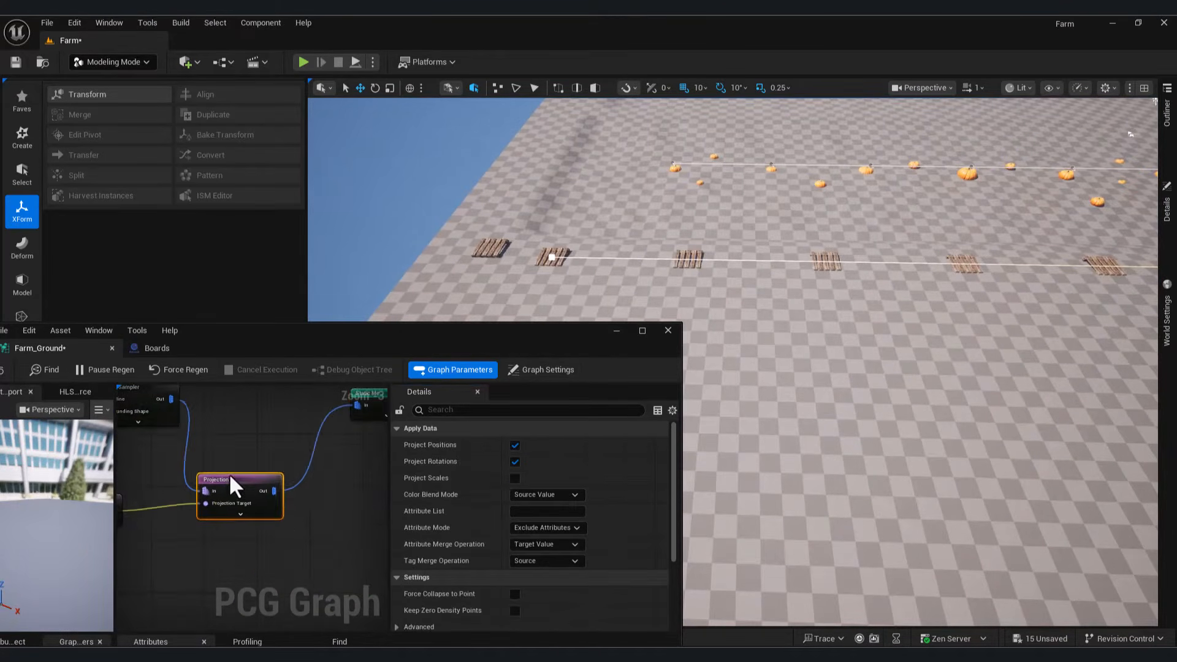
{"action": "right_click_drag", "start_coordinate": [304, 550], "coordinate": [215, 496]}
{"action": "left_click_drag", "start_coordinate": [192, 461], "coordinate": [245, 536]}
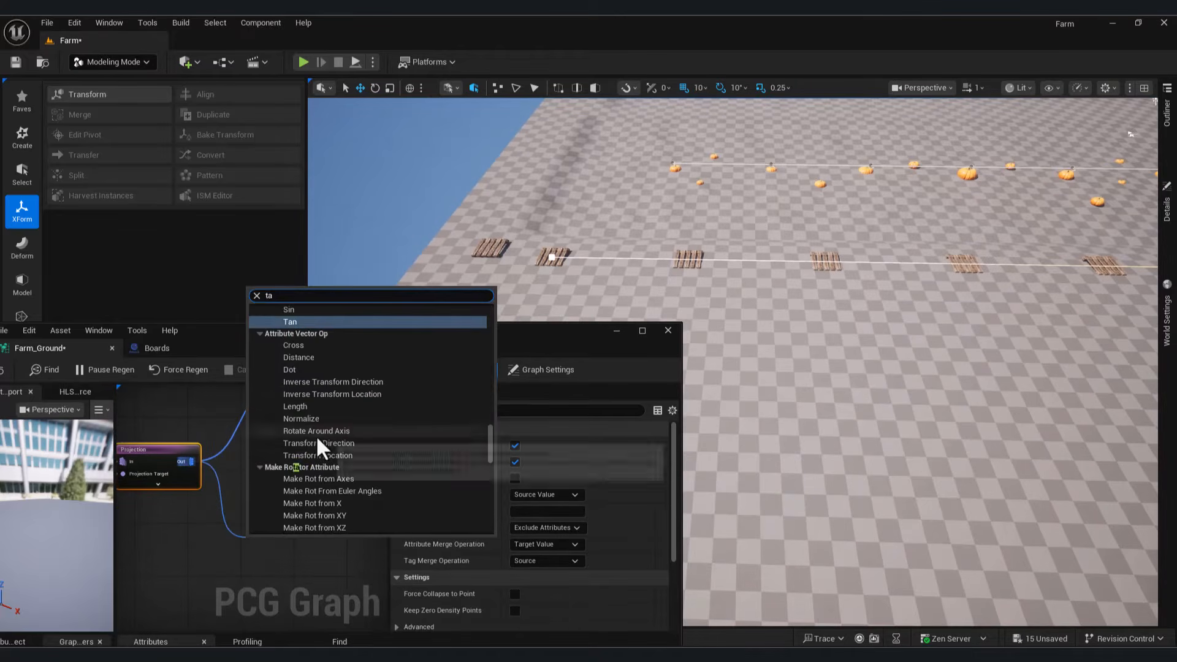
{"action": "type", "text": "tans"}
{"action": "key", "text": "BackSpace"}
{"action": "key", "text": "BackSpace"}
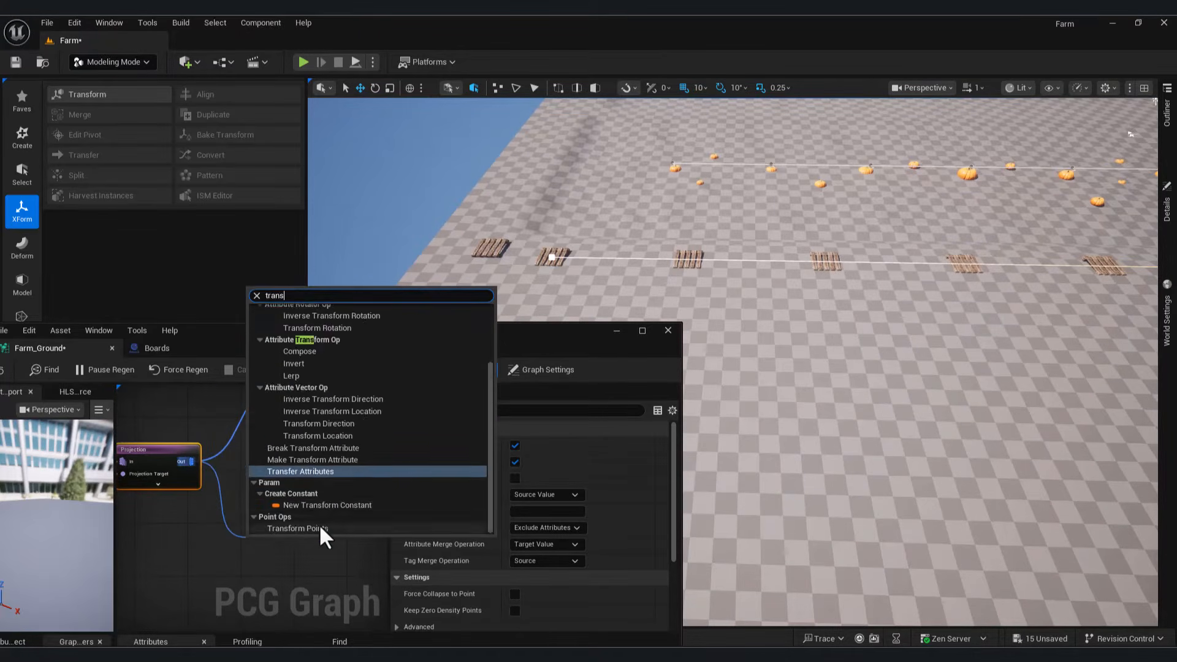
{"action": "left_click", "coordinate": [319, 528]}
{"action": "scroll", "coordinate": [273, 522], "scroll_direction": "down", "scroll_amount": 4}
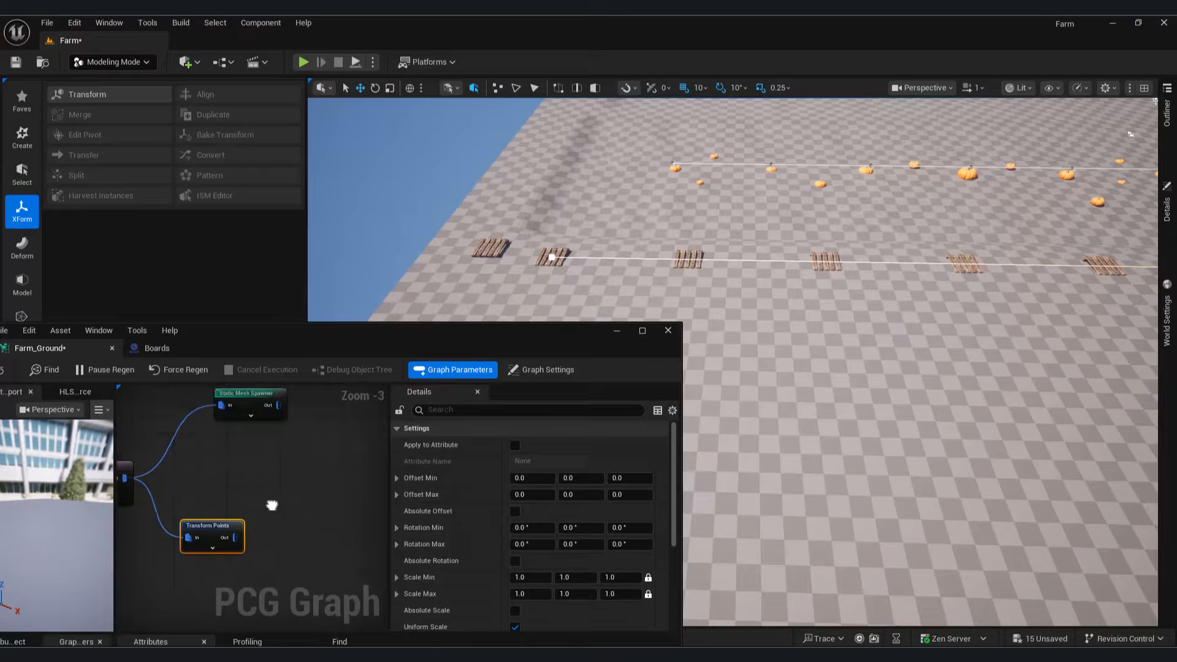
{"action": "left_click", "coordinate": [221, 412]}
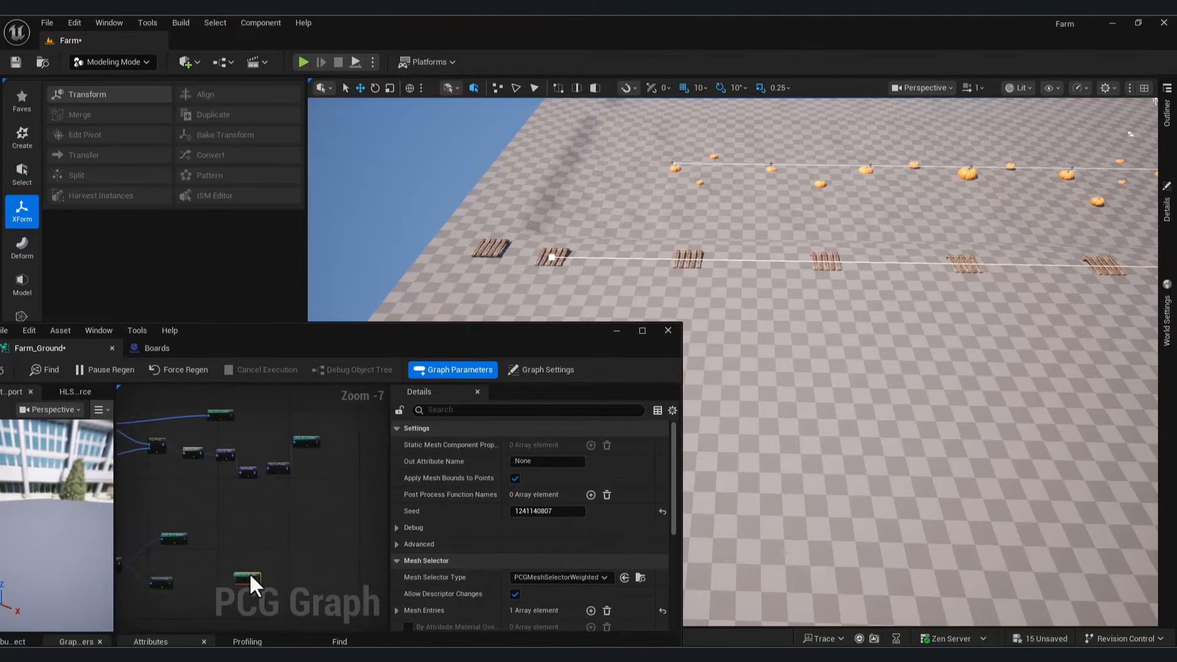
{"action": "scroll", "coordinate": [307, 408], "scroll_direction": "up", "scroll_amount": 5}
{"action": "right_click_drag", "start_coordinate": [334, 433], "coordinate": [366, 428]}
{"action": "right_click_drag", "start_coordinate": [528, 268], "coordinate": [705, 269]}
{"action": "key", "text": "w"}
Step: Set Transform Points scale to 0.5–0.8 and Z offset to 20–40
{"action": "left_click", "coordinate": [236, 482]}
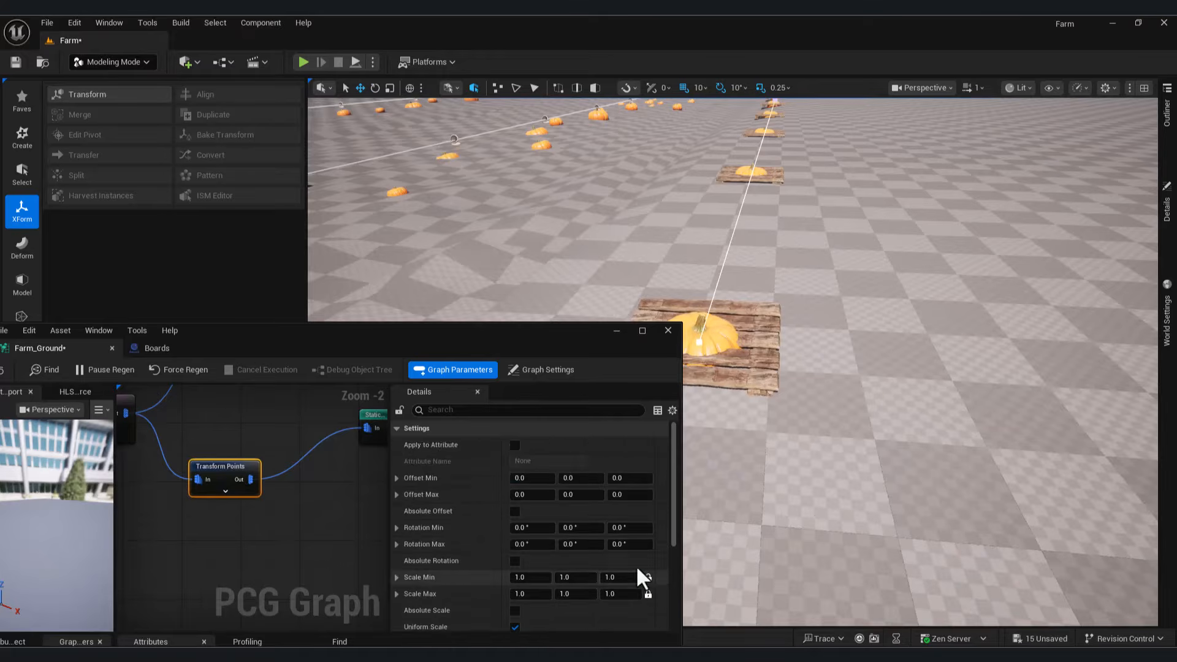
{"action": "scroll", "coordinate": [641, 564], "scroll_direction": "down", "scroll_amount": 2}
{"action": "type", "text": "0.5"}
{"action": "key", "text": "Return"}
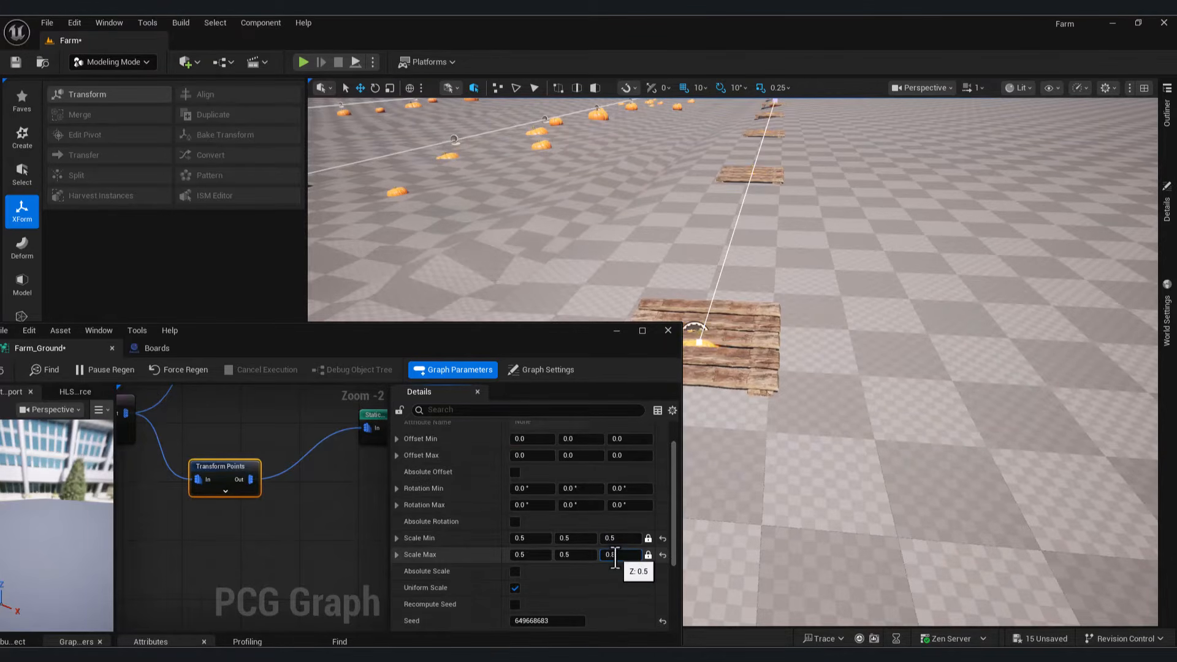
{"action": "scroll", "coordinate": [645, 520], "scroll_direction": "up", "scroll_amount": 2}
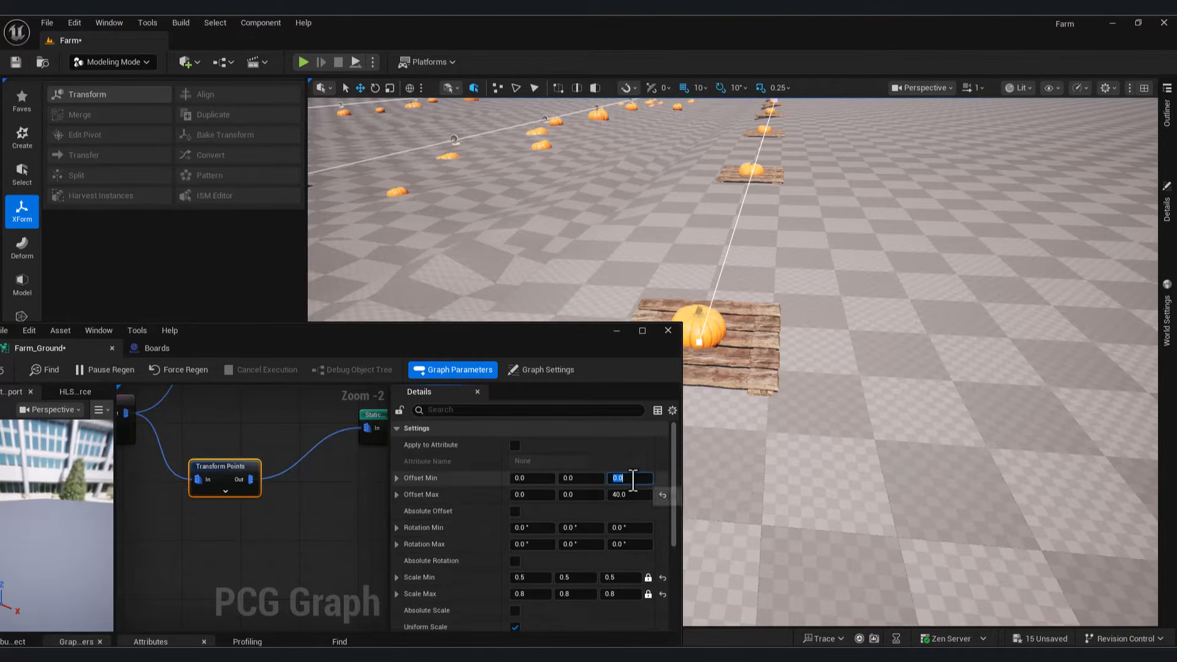
Step: Delete the lone empty pallet from the level
{"action": "right_click_drag", "start_coordinate": [809, 331], "coordinate": [888, 331]}
{"action": "left_click", "coordinate": [809, 331]}
{"action": "key", "text": "Delete"}
{"action": "right_click_drag", "start_coordinate": [809, 331], "coordinate": [760, 303]}
Step: Add a Copy Points node after the Transform Points node
{"action": "left_click_drag", "start_coordinate": [239, 469], "coordinate": [224, 462]}
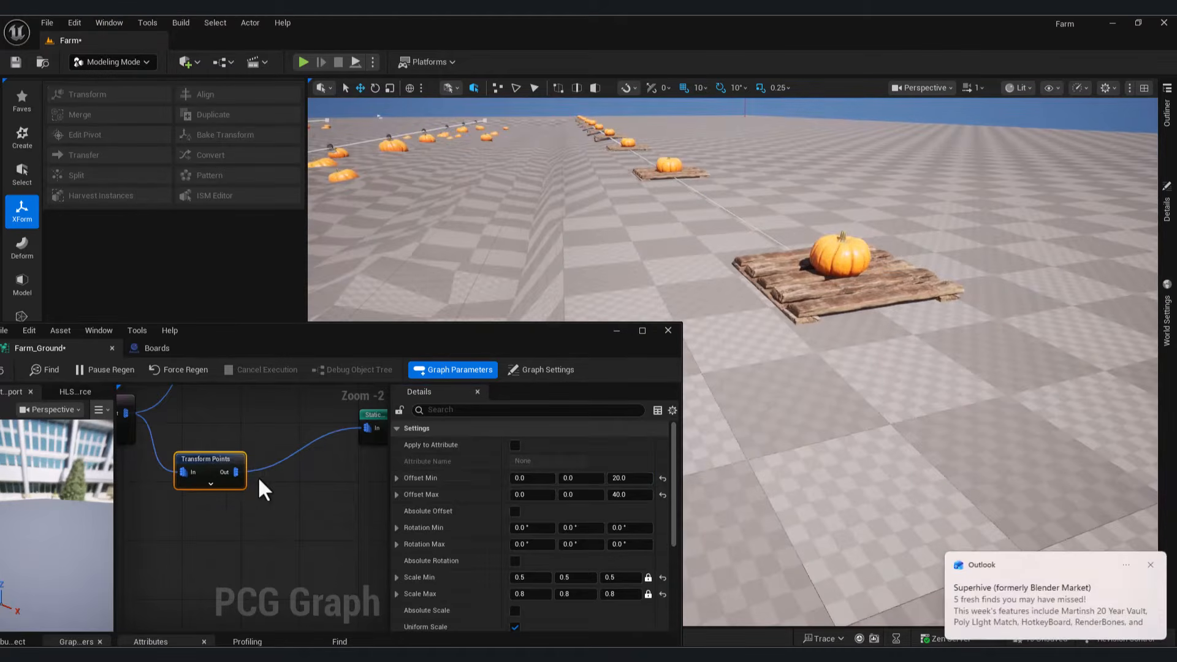
{"action": "right_click_drag", "start_coordinate": [249, 488], "coordinate": [216, 457]}
{"action": "left_click_drag", "start_coordinate": [202, 441], "coordinate": [252, 504]}
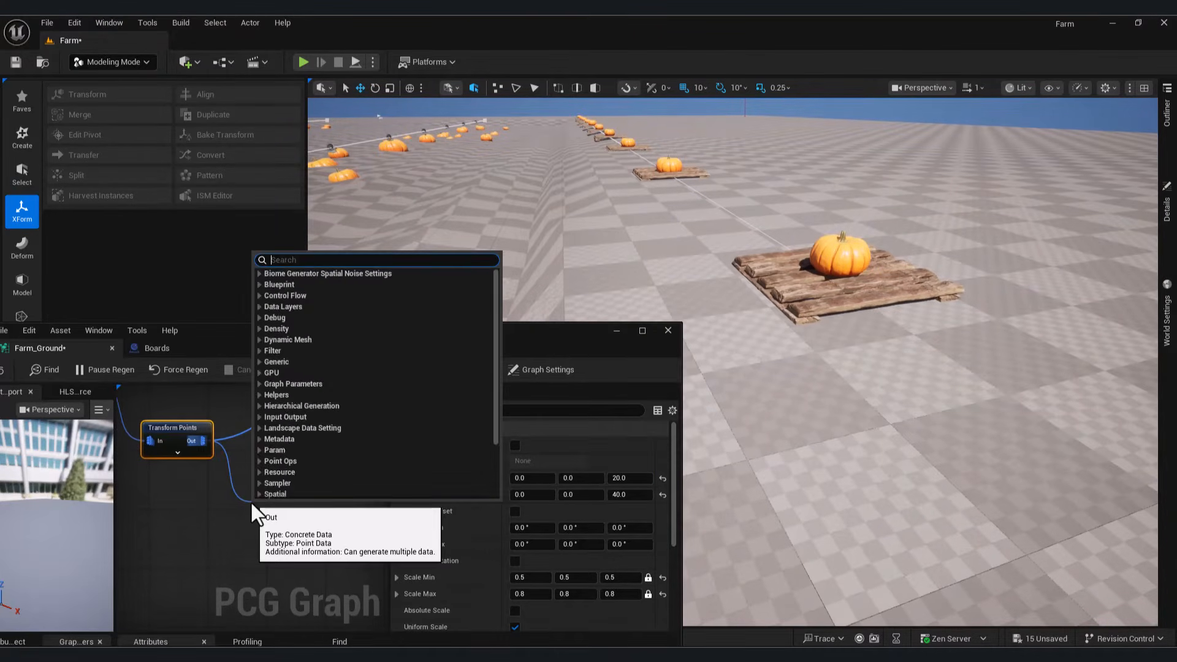
{"action": "type", "text": "copy point"}
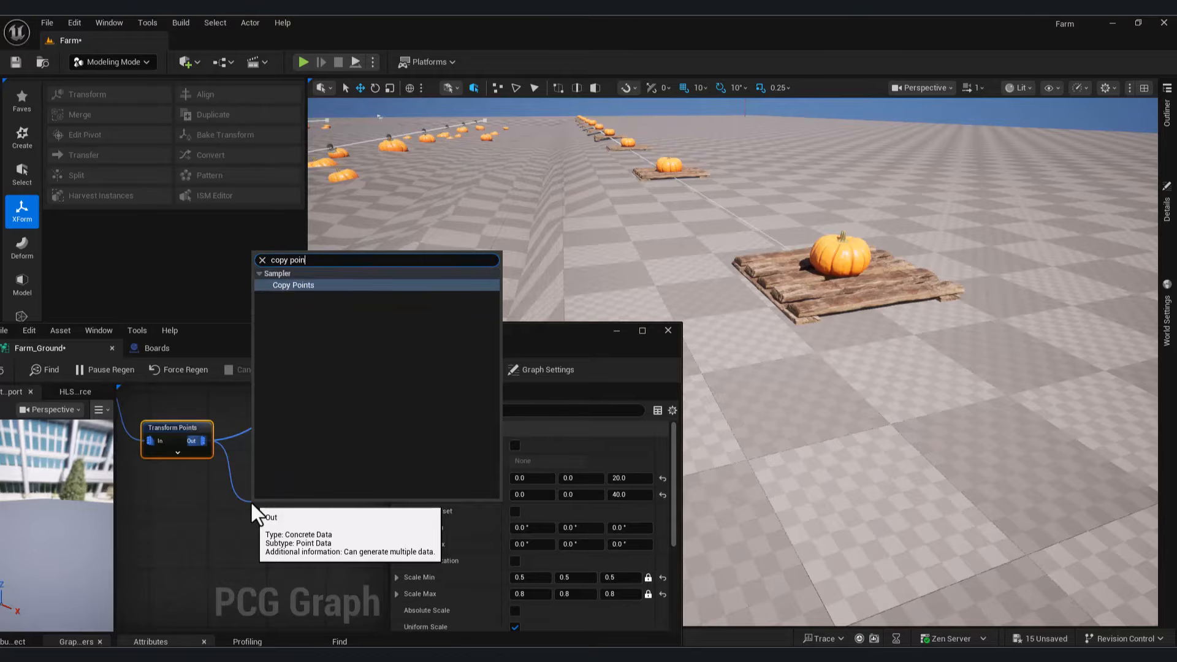
{"action": "left_click", "coordinate": [345, 284]}
{"action": "right_click_drag", "start_coordinate": [238, 535], "coordinate": [272, 493]}
{"action": "right_click", "coordinate": [235, 479]}
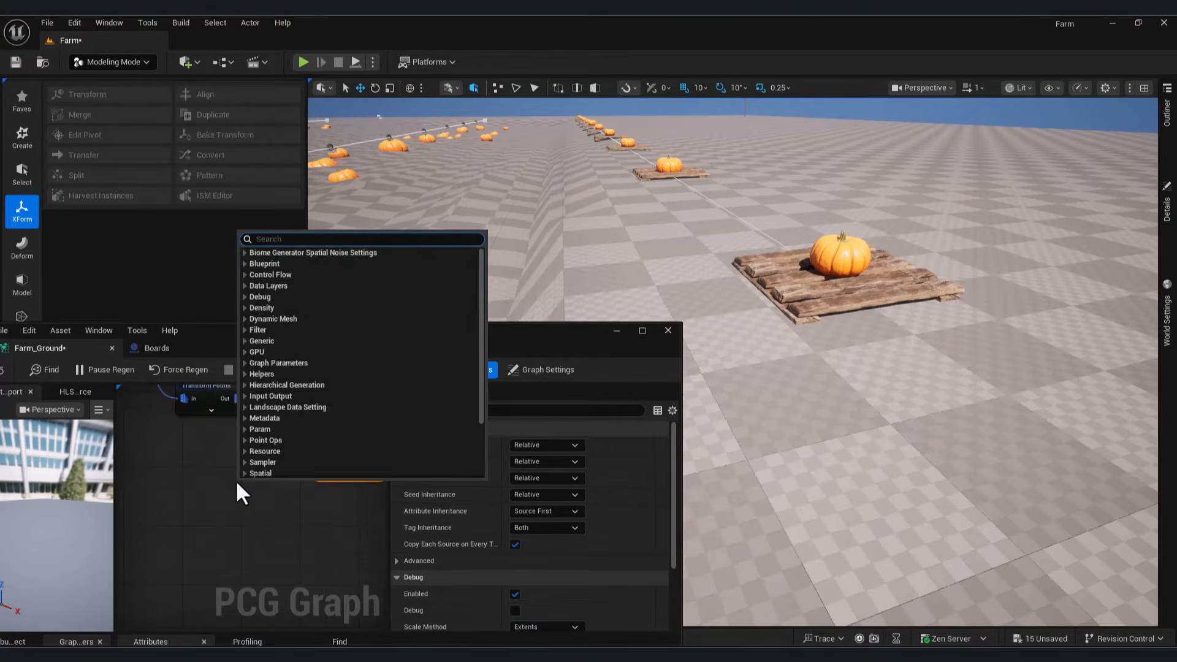
Step: Add a Create Points Grid node and connect it to the Copy Points target
{"action": "type", "text": "grid"}
{"action": "left_click", "coordinate": [306, 309]}
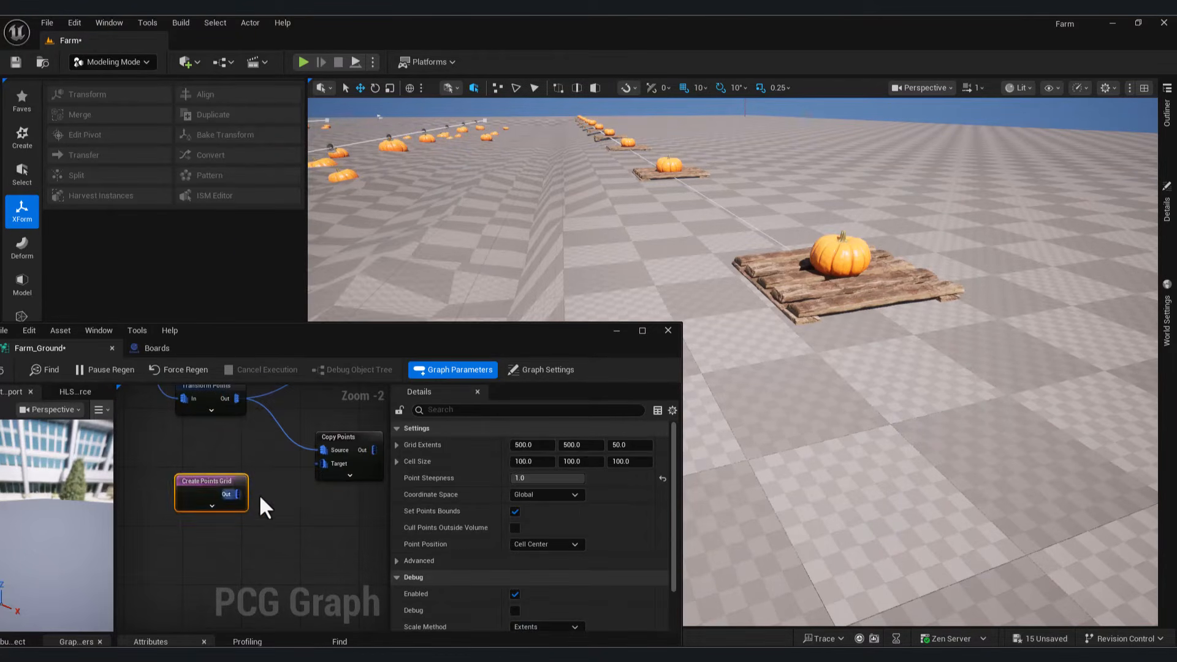
{"action": "left_click_drag", "start_coordinate": [237, 494], "coordinate": [323, 463]}
{"action": "right_click_drag", "start_coordinate": [323, 463], "coordinate": [277, 450]}
{"action": "left_click", "coordinate": [276, 435]}
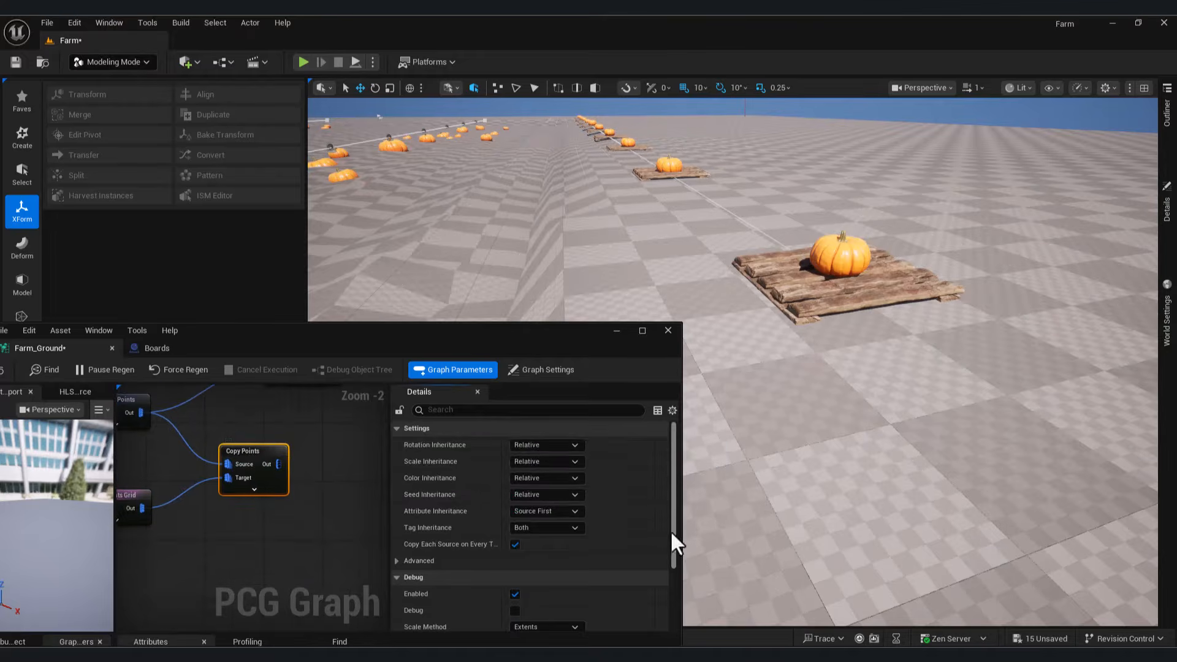
Step: Set Copy Points debug scale method to Absolute and show the copied points as debug cubes
{"action": "left_click_drag", "start_coordinate": [672, 534], "coordinate": [672, 600]}
{"action": "left_click", "coordinate": [550, 515]}
{"action": "left_click", "coordinate": [546, 538]}
{"action": "key", "text": "d"}
{"action": "key", "text": "d"}
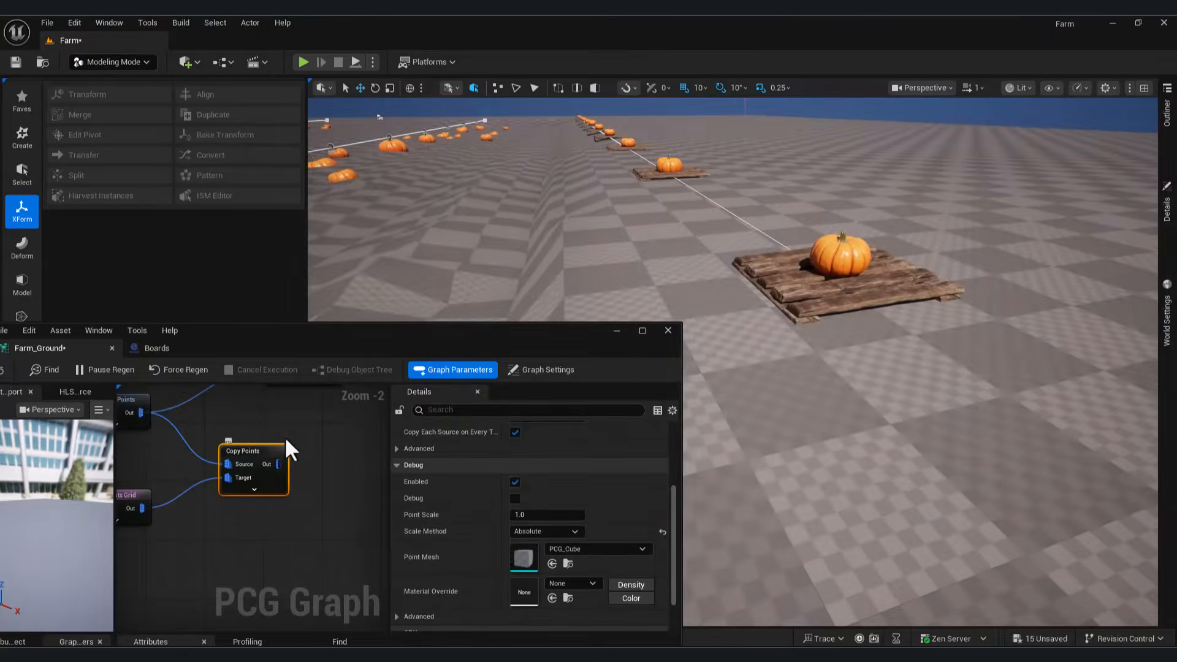
{"action": "mouse_move", "coordinate": [308, 472]}
{"action": "right_mouse_down"}
{"action": "mouse_move", "coordinate": [320, 544]}
{"action": "mouse_move", "coordinate": [331, 466]}
{"action": "right_mouse_up"}
{"action": "scroll", "coordinate": [322, 450], "scroll_direction": "down", "scroll_amount": 1}
{"action": "scroll", "coordinate": [573, 516], "scroll_direction": "down", "scroll_amount": 1}
{"action": "left_click_drag", "start_coordinate": [556, 489], "coordinate": [521, 488]}
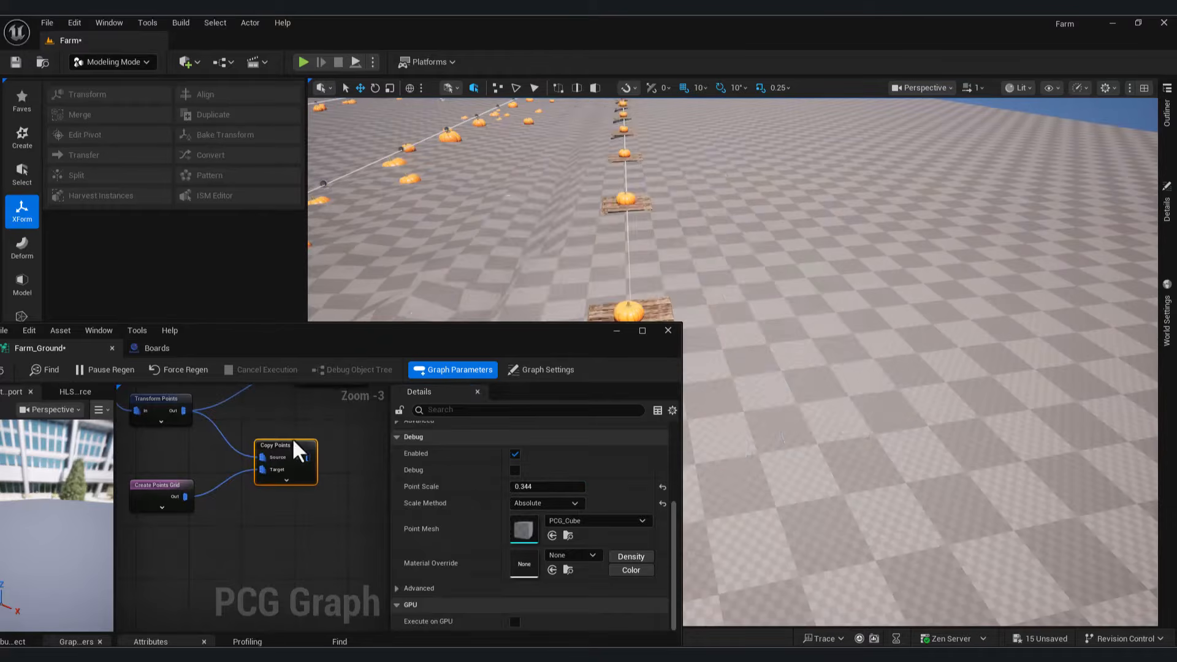
{"action": "key", "text": "d"}
Step: Set the Create Points Grid extents to 100 by 100
{"action": "left_click", "coordinate": [173, 490]}
{"action": "scroll", "coordinate": [637, 504], "scroll_direction": "up", "scroll_amount": 2}
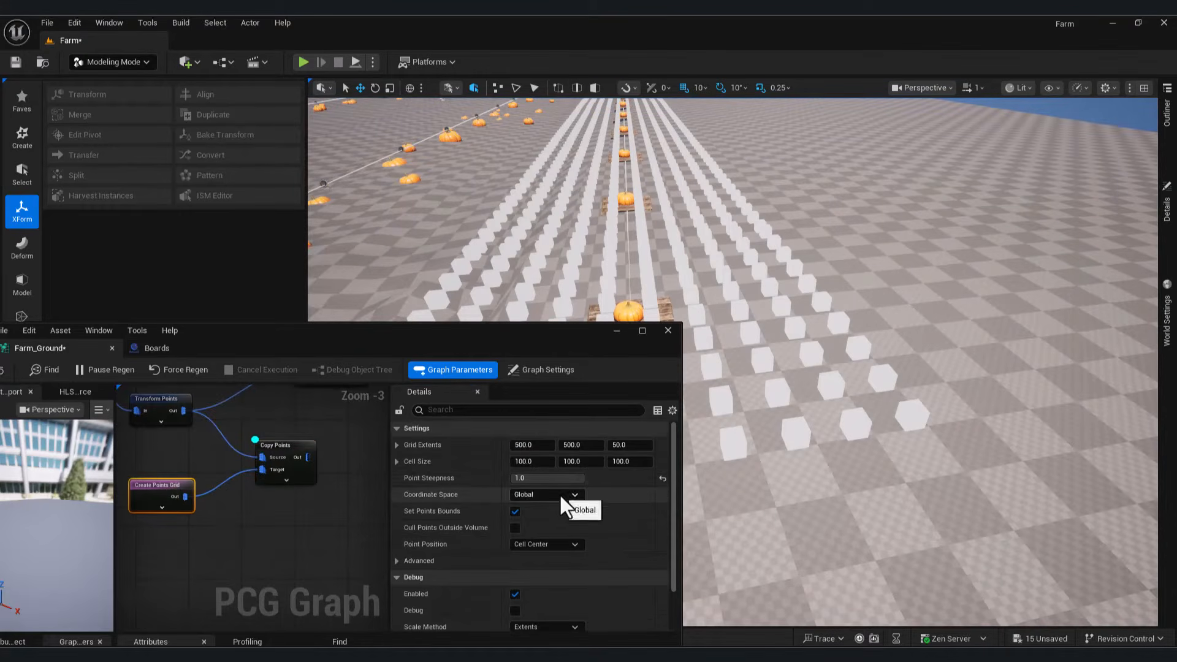
{"action": "type", "text": "200"}
{"action": "key", "text": "Return"}
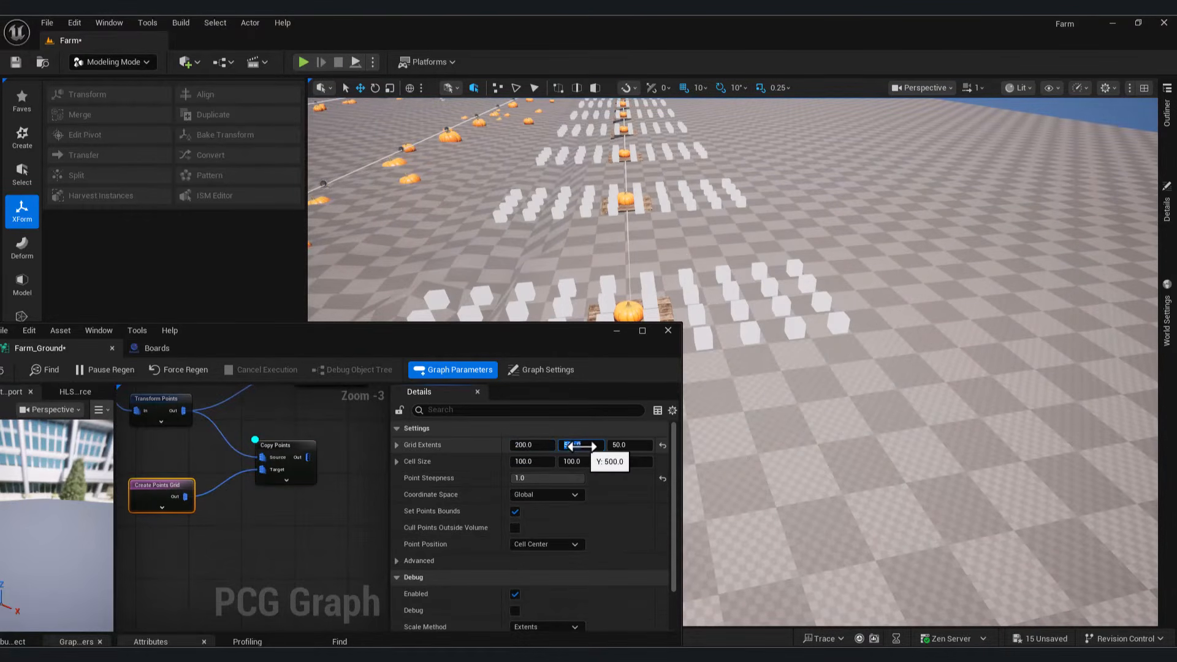
{"action": "type", "text": "200"}
{"action": "key", "text": "Return"}
{"action": "left_click_drag", "start_coordinate": [595, 334], "coordinate": [496, 362]}
{"action": "right_click_drag", "start_coordinate": [705, 361], "coordinate": [569, 361]}
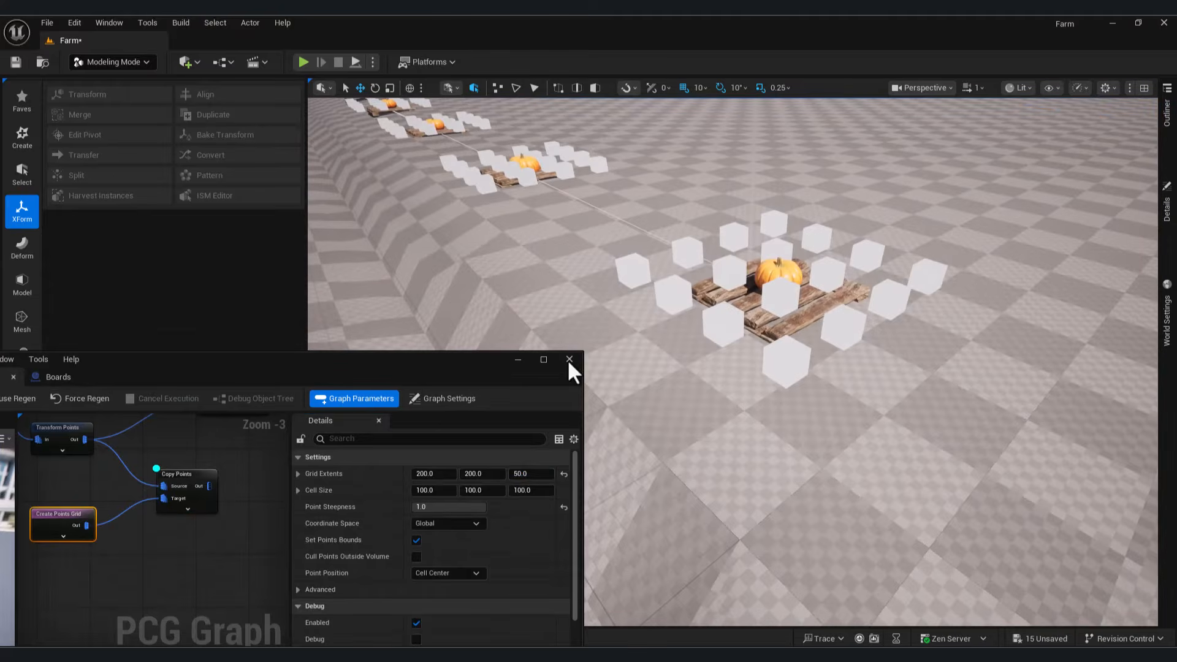
{"action": "left_click", "coordinate": [492, 474]}
{"action": "type", "text": "100"}
{"action": "key", "text": "Return"}
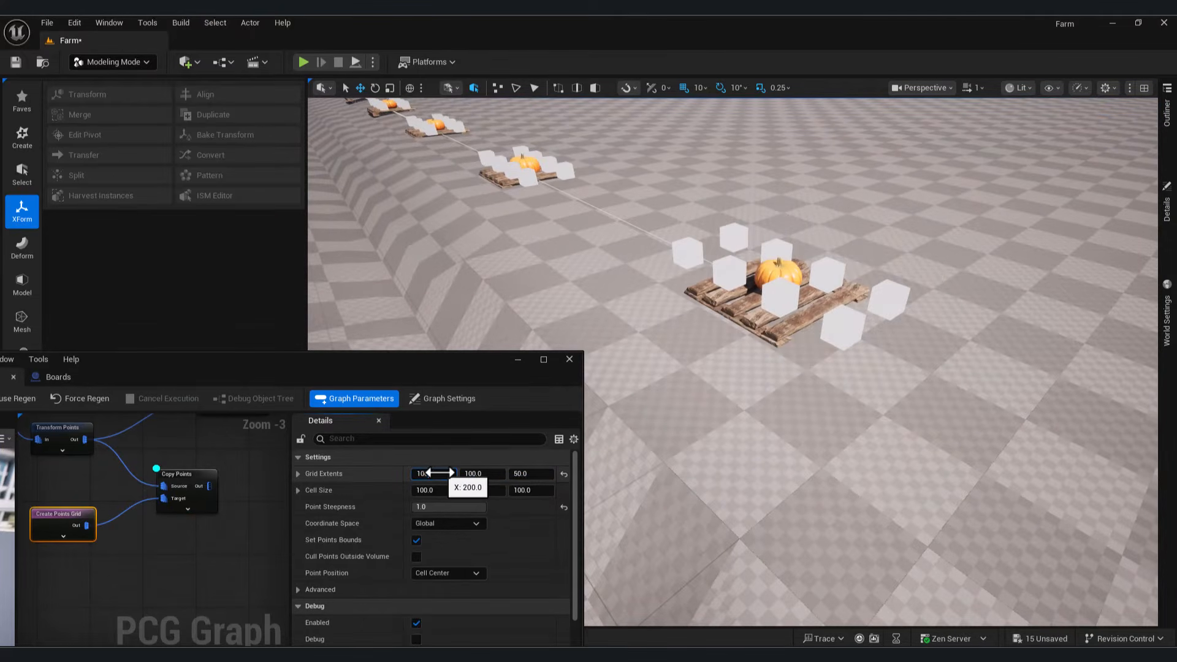
Step: Drag the grid cell size to roughly 55, 54, 120
{"action": "left_click_drag", "start_coordinate": [431, 489], "coordinate": [499, 491]}
{"action": "left_click_drag", "start_coordinate": [686, 488], "coordinate": [612, 472], "text": "alt"}
{"action": "left_click_drag", "start_coordinate": [526, 490], "coordinate": [540, 490]}
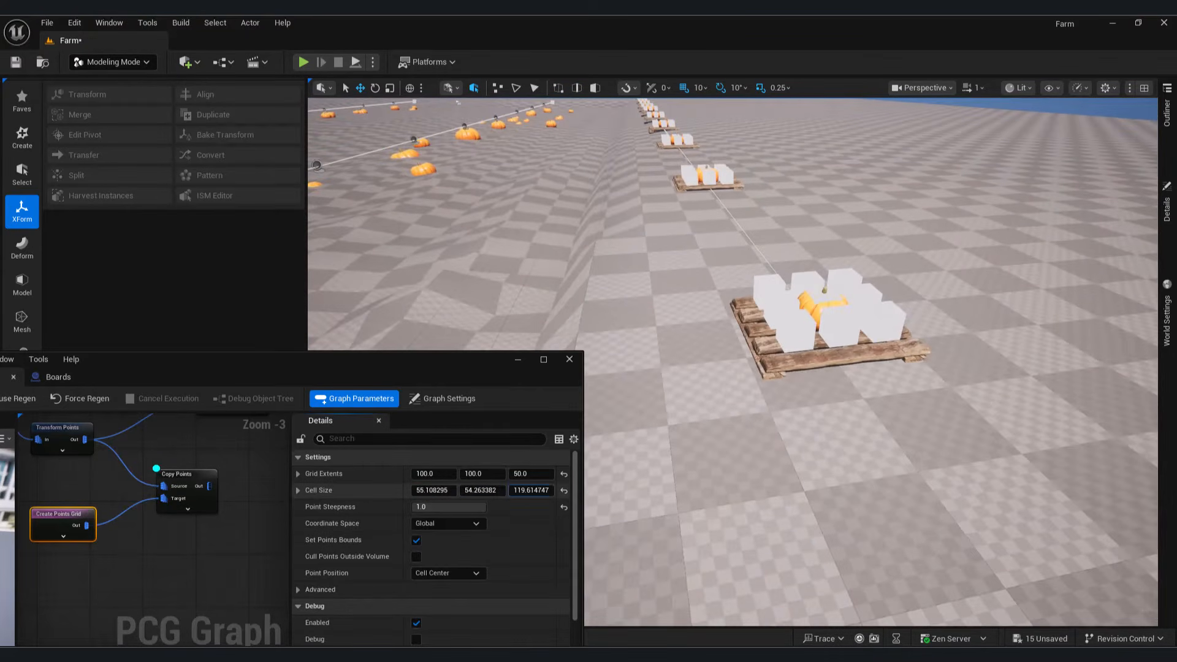
{"action": "left_click", "coordinate": [191, 495]}
{"action": "right_click_drag", "start_coordinate": [191, 495], "coordinate": [187, 529]}
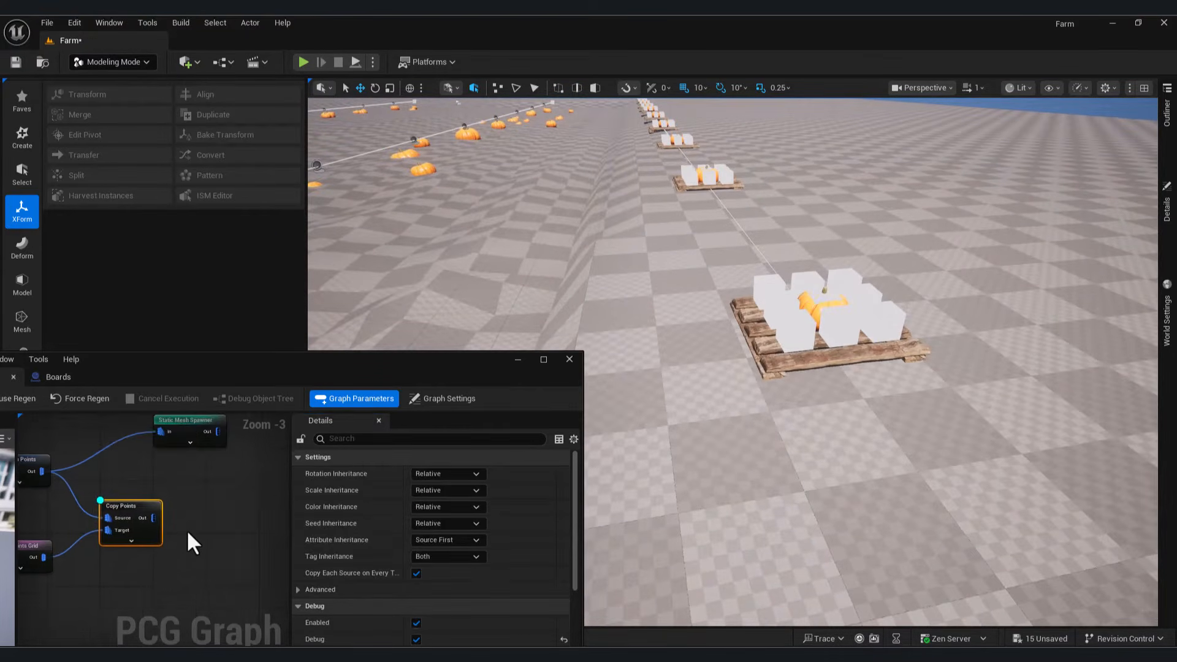
{"action": "left_click_drag", "start_coordinate": [153, 518], "coordinate": [214, 551]}
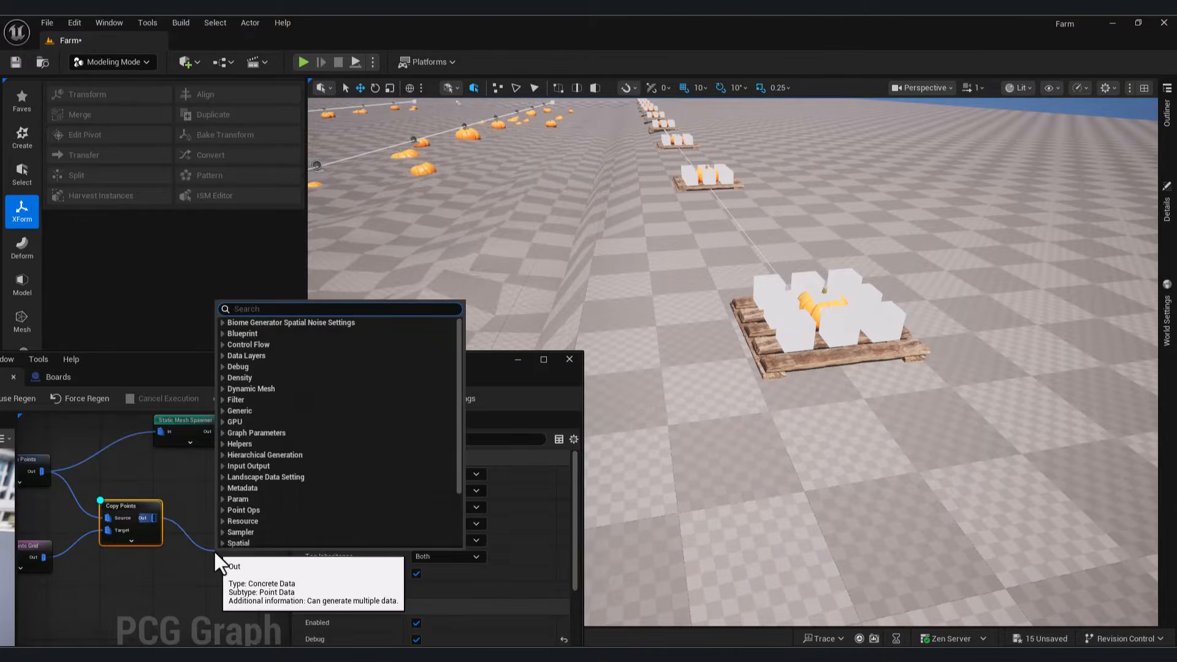
Step: Add a Density Noise node after Copy Points, followed by a Density Filter
{"action": "type", "text": "dens"}
{"action": "left_click", "coordinate": [280, 391]}
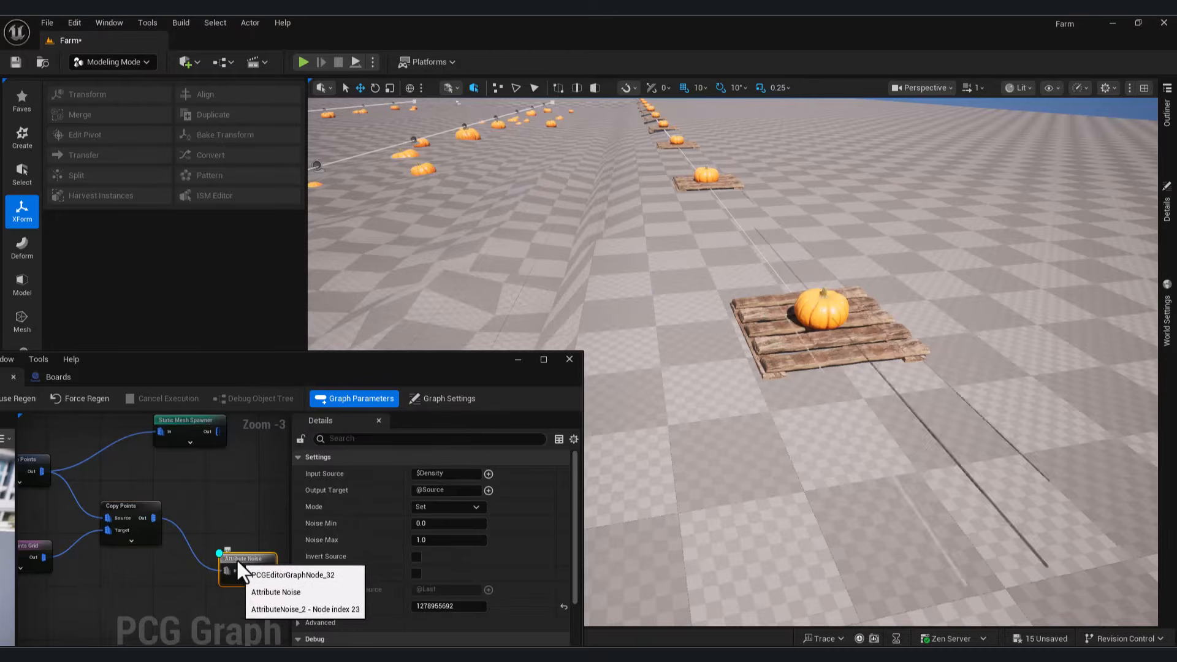
{"action": "right_click_drag", "start_coordinate": [233, 549], "coordinate": [153, 510]}
{"action": "left_click_drag", "start_coordinate": [166, 512], "coordinate": [216, 514]}
{"action": "type", "text": "dens"}
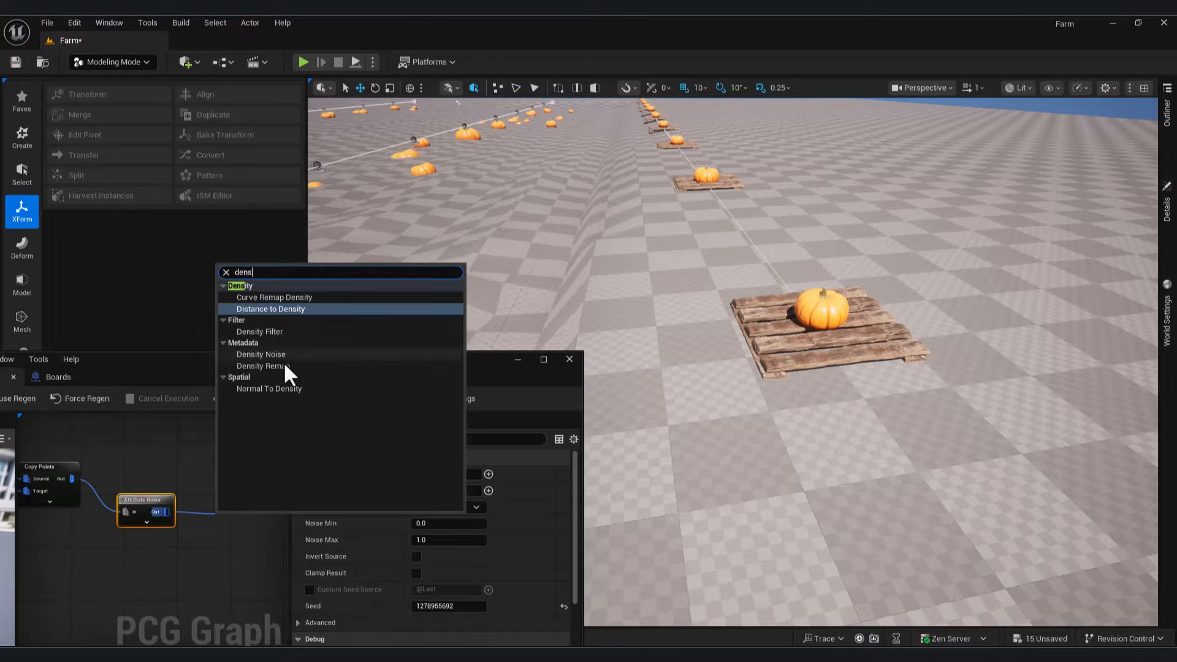
{"action": "left_click", "coordinate": [260, 332]}
Step: Duplicate the Static Mesh Spawner onto the Density Filter and raise the filter's lower bound to about 0.76
{"action": "scroll", "coordinate": [153, 552], "scroll_direction": "down", "scroll_amount": 2}
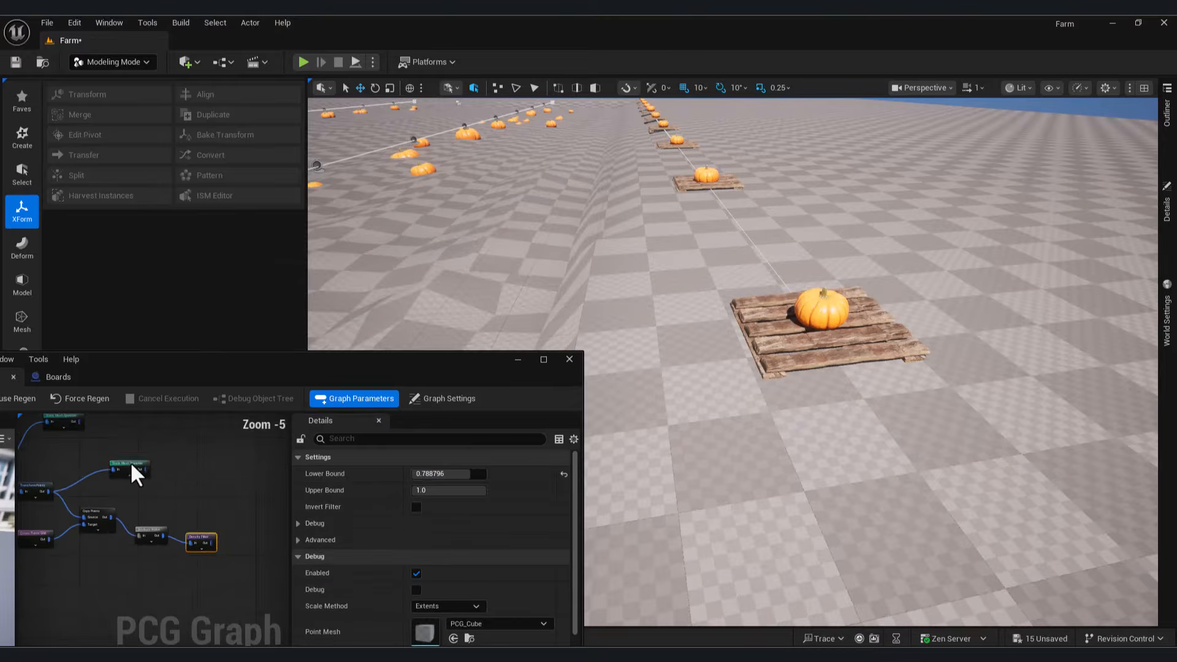
{"action": "left_click", "coordinate": [131, 473]}
{"action": "key", "text": "ctrl+d"}
{"action": "scroll", "coordinate": [190, 538], "scroll_direction": "up", "scroll_amount": 2}
{"action": "left_click_drag", "start_coordinate": [185, 541], "coordinate": [215, 467]}
{"action": "right_click_drag", "start_coordinate": [728, 364], "coordinate": [728, 364]}
{"action": "left_click", "coordinate": [166, 532]}
{"action": "left_click_drag", "start_coordinate": [438, 474], "coordinate": [464, 476]}
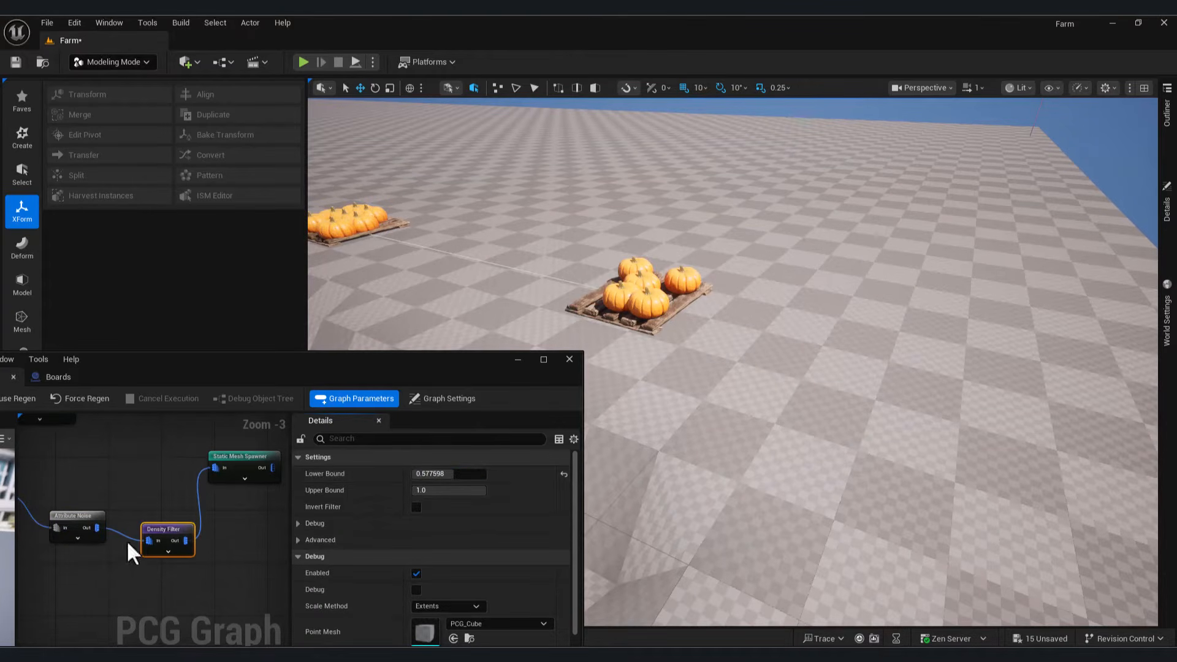
Step: Add a Transform Points node with X and Y offsets from −20 to 20
{"action": "left_click_drag", "start_coordinate": [126, 531], "coordinate": [186, 546]}
{"action": "type", "text": "transf"}
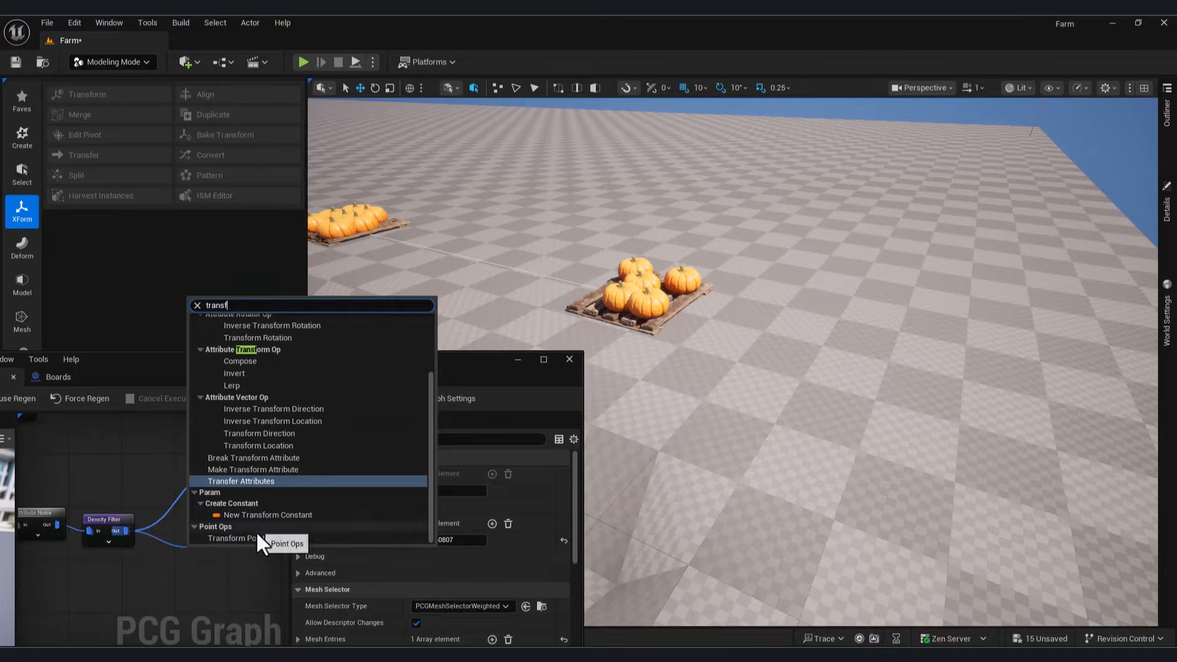
{"action": "left_click", "coordinate": [251, 538]}
{"action": "left_click", "coordinate": [432, 507]}
{"action": "type", "text": "20"}
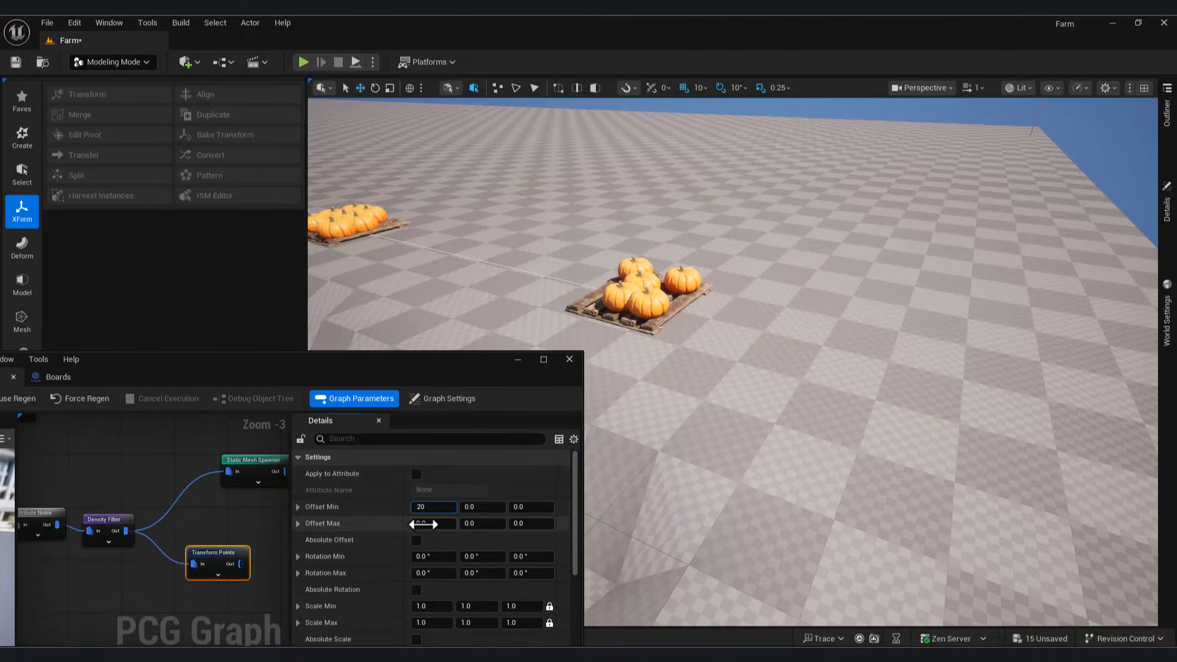
{"action": "left_click", "coordinate": [411, 506]}
{"action": "type", "text": "-"}
{"action": "left_click", "coordinate": [443, 524]}
{"action": "type", "text": "20"}
{"action": "left_click", "coordinate": [482, 508]}
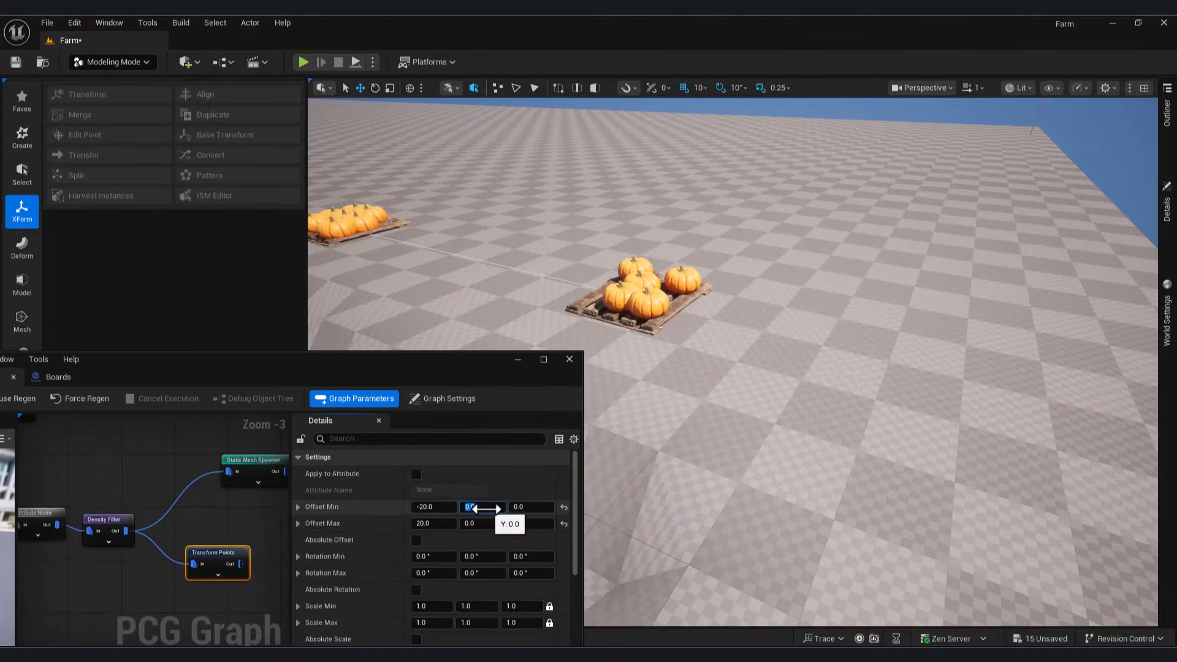
{"action": "type", "text": "-20"}
{"action": "left_click", "coordinate": [479, 524]}
{"action": "type", "text": "20"}
Step: Add a Self Pruning node after the Transform Points node
{"action": "left_click_drag", "start_coordinate": [234, 559], "coordinate": [222, 552]}
{"action": "right_click_drag", "start_coordinate": [236, 559], "coordinate": [174, 538]}
{"action": "left_click_drag", "start_coordinate": [190, 465], "coordinate": [242, 470]}
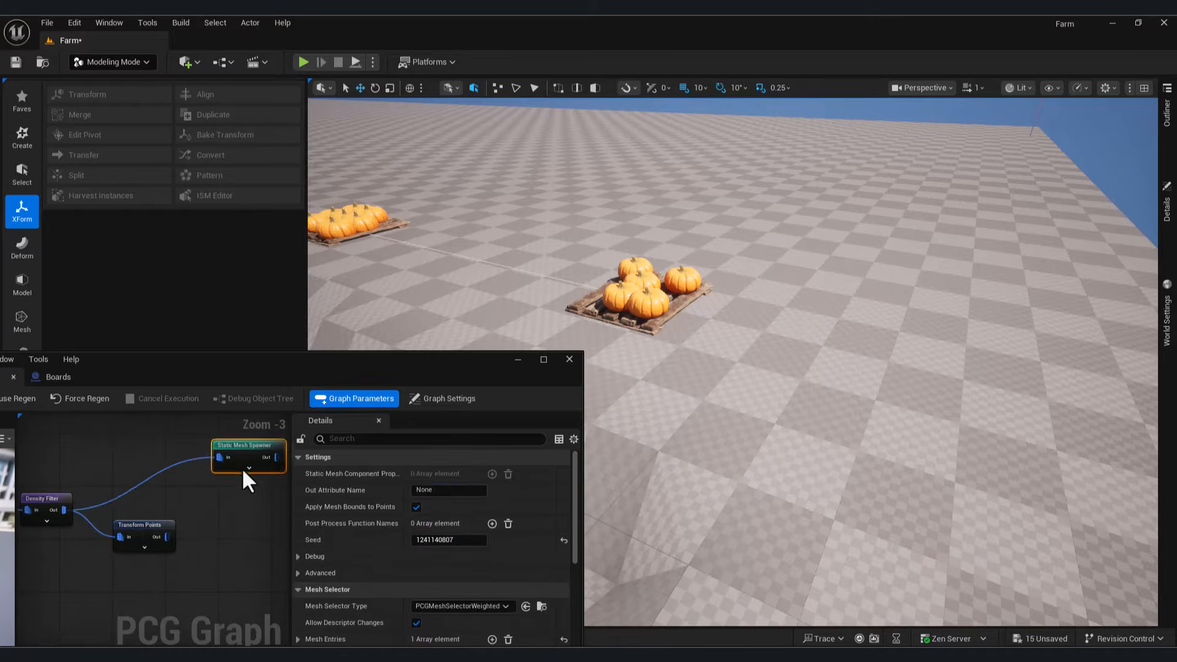
{"action": "left_click_drag", "start_coordinate": [167, 537], "coordinate": [214, 551]}
{"action": "type", "text": "self"}
{"action": "left_click", "coordinate": [257, 335]}
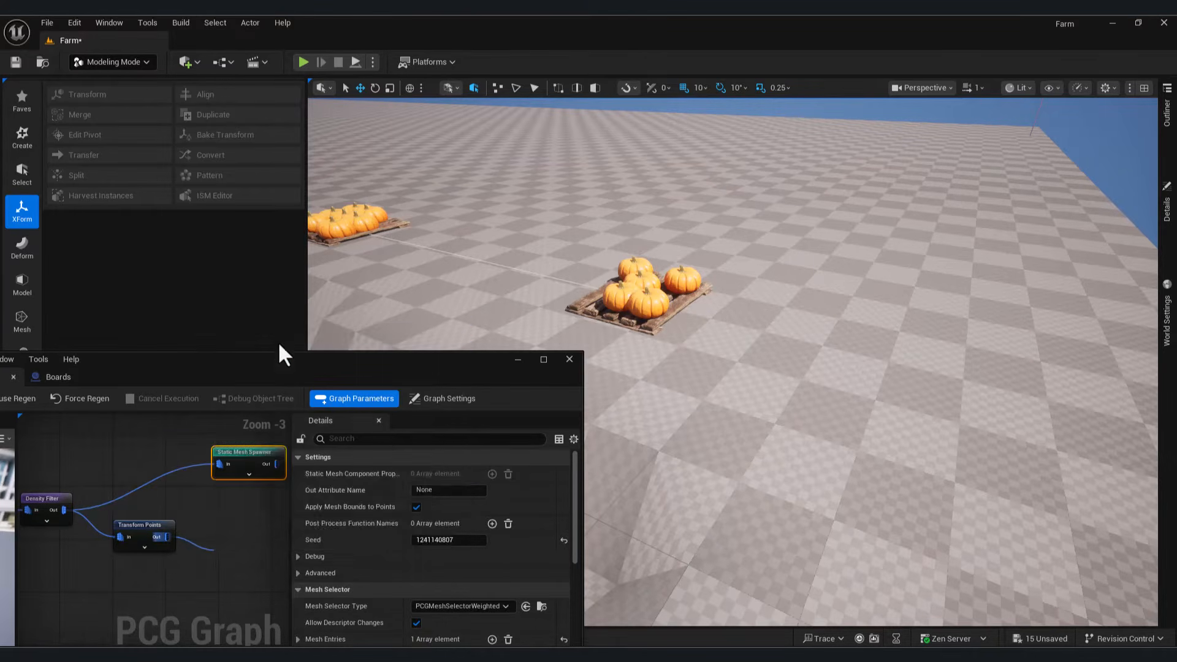
Step: Wire the Self Pruning output into the pumpkin Static Mesh Spawner
{"action": "left_click", "coordinate": [219, 464], "text": "alt"}
{"action": "left_click_drag", "start_coordinate": [255, 568], "coordinate": [219, 464]}
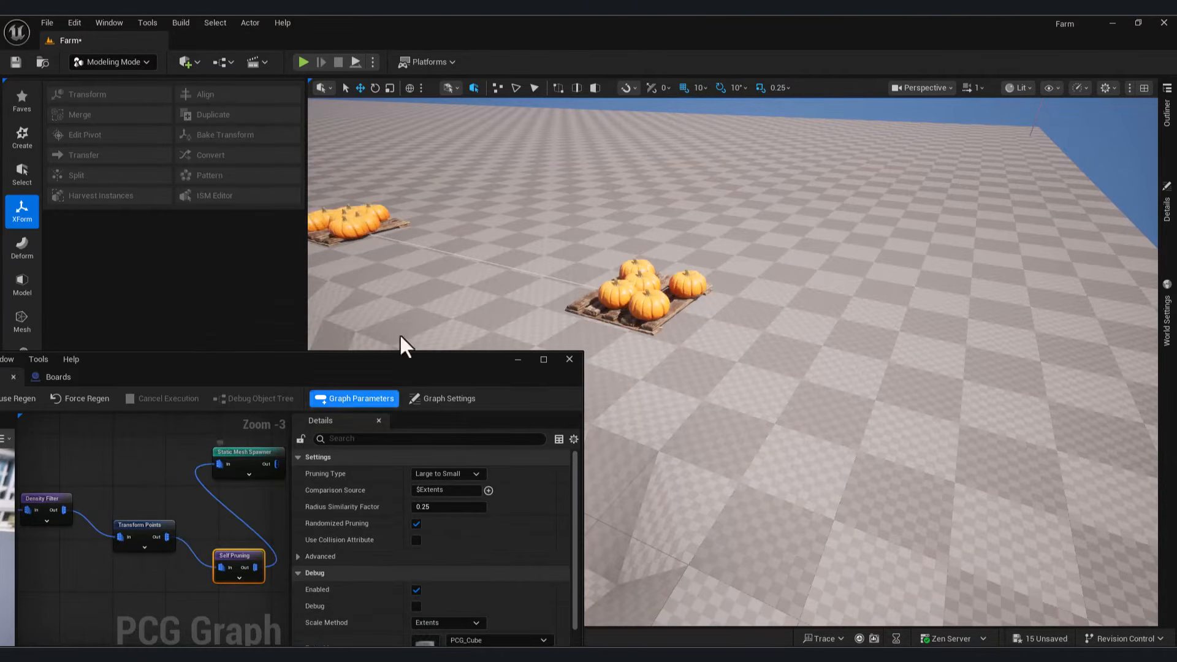
{"action": "right_click_drag", "start_coordinate": [402, 337], "coordinate": [429, 337]}
Step: Halve the pumpkins' scale to 0.5 in the Transform Points node
{"action": "left_click", "coordinate": [142, 526]}
{"action": "scroll", "coordinate": [526, 554], "scroll_direction": "down", "scroll_amount": 3}
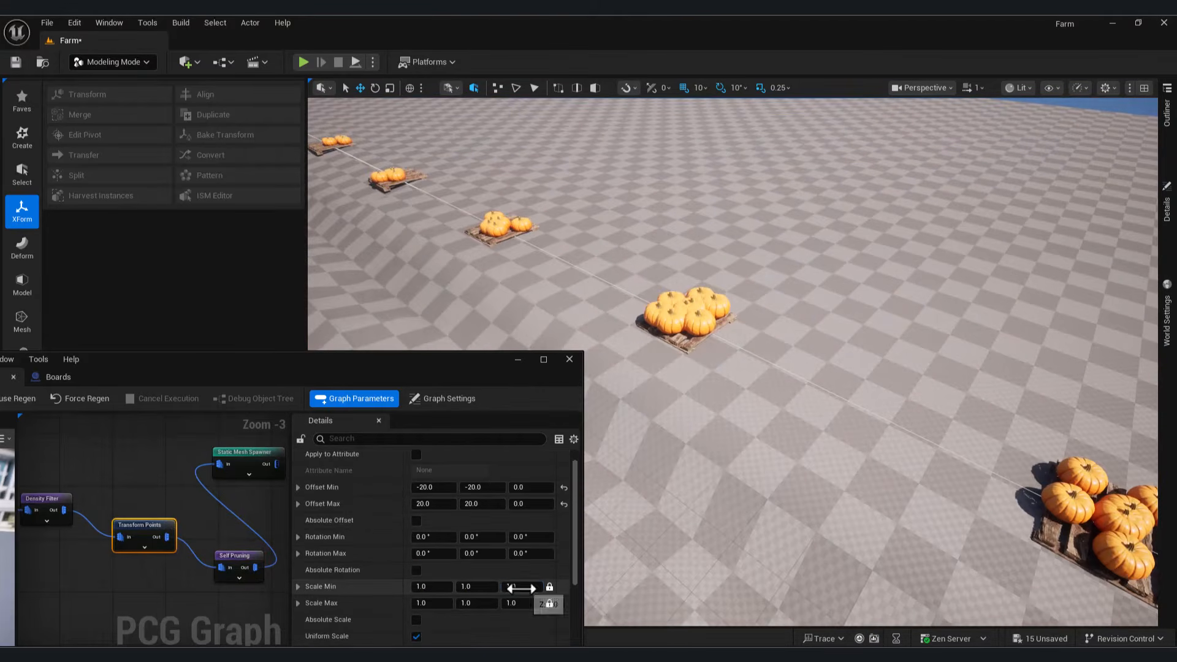
{"action": "left_click", "coordinate": [521, 587]}
{"action": "left_click_drag", "start_coordinate": [516, 604], "coordinate": [491, 604]}
{"action": "right_click_drag", "start_coordinate": [429, 276], "coordinate": [417, 288]}
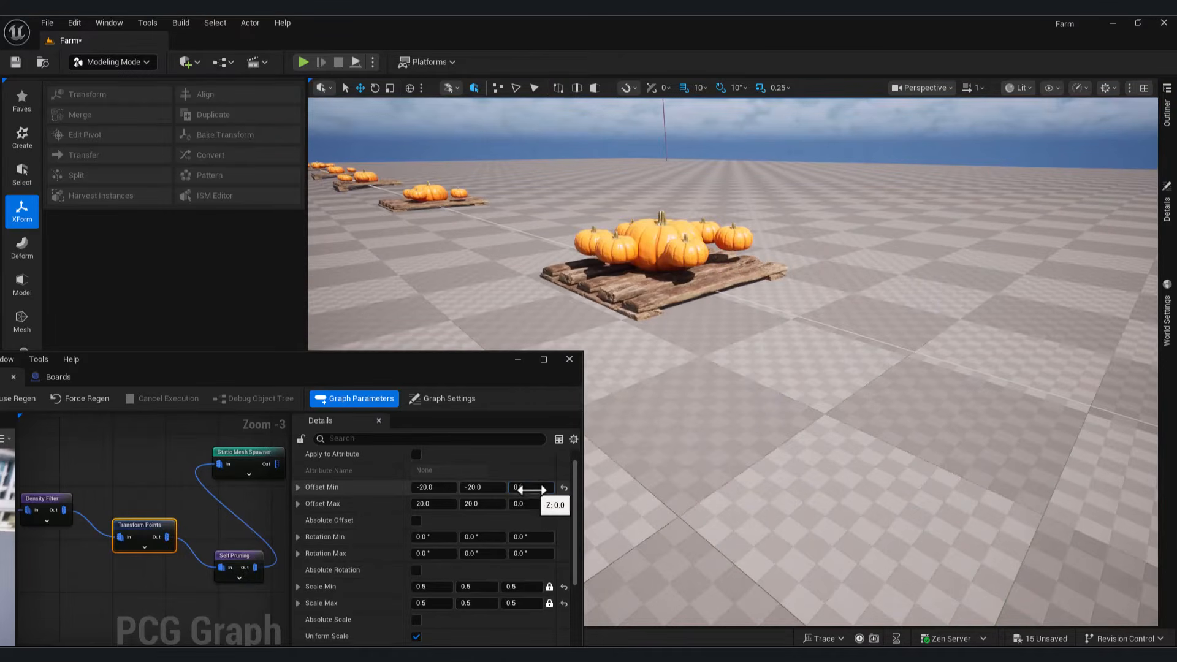
Step: Sink the pumpkins with a Z offset range of -20 to -10
{"action": "left_click", "coordinate": [540, 491]}
{"action": "type", "text": "-20"}
{"action": "key", "text": "Return"}
{"action": "left_click_drag", "start_coordinate": [539, 504], "coordinate": [529, 505]}
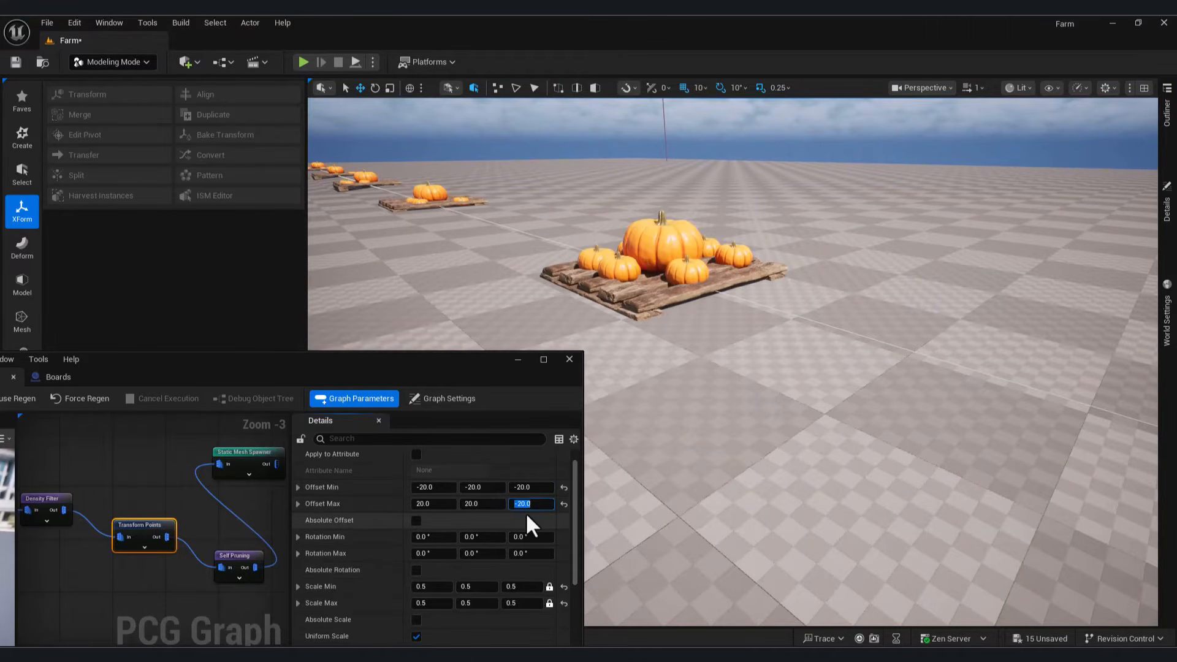
{"action": "type", "text": "-10"}
{"action": "key", "text": "Return"}
{"action": "right_click_drag", "start_coordinate": [678, 462], "coordinate": [624, 496]}
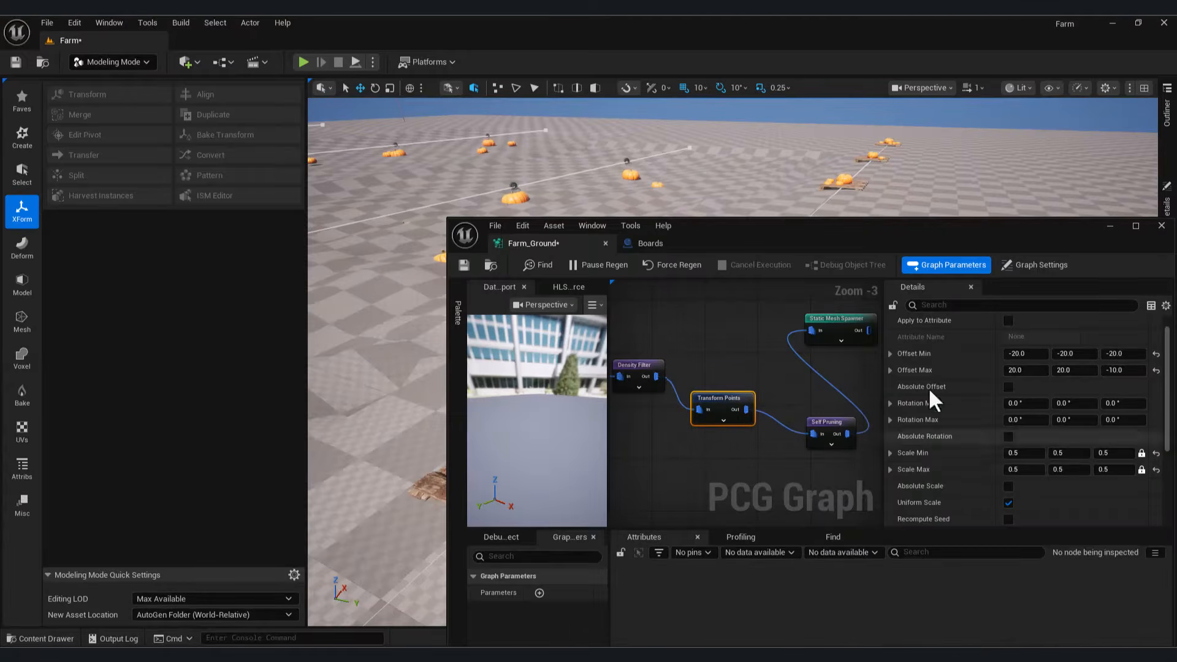
Step: Add random rotation tilts and raise the Z offset to about -12 to -2
{"action": "left_click_drag", "start_coordinate": [957, 227], "coordinate": [358, 218]}
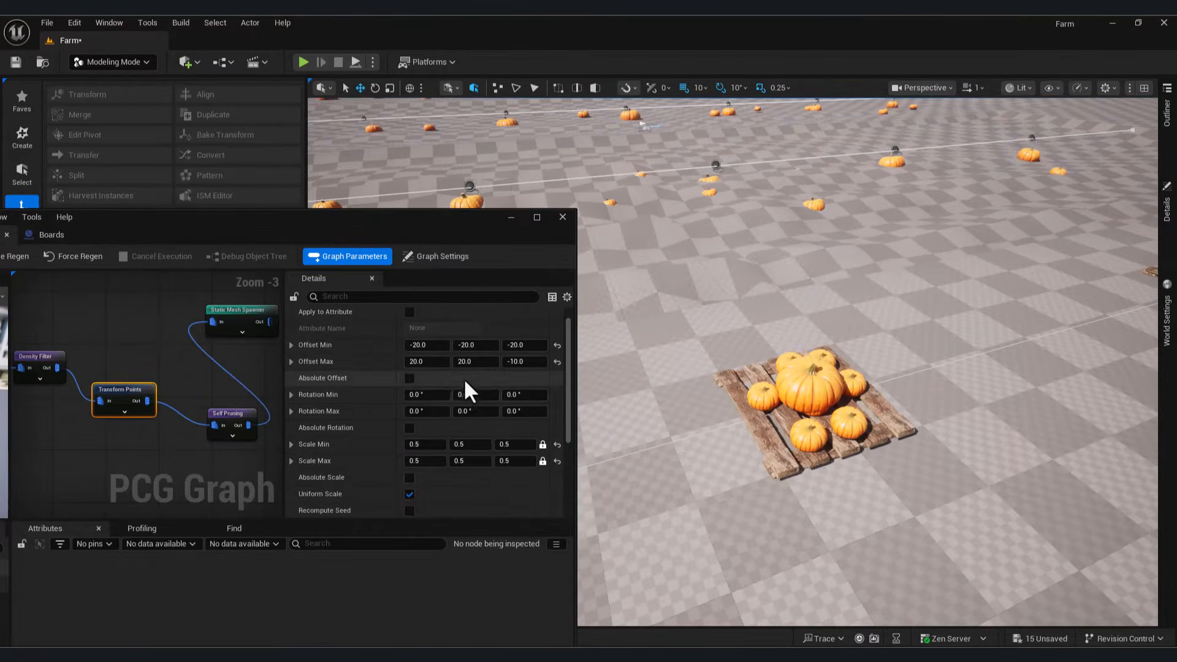
{"action": "type", "text": "-90"}
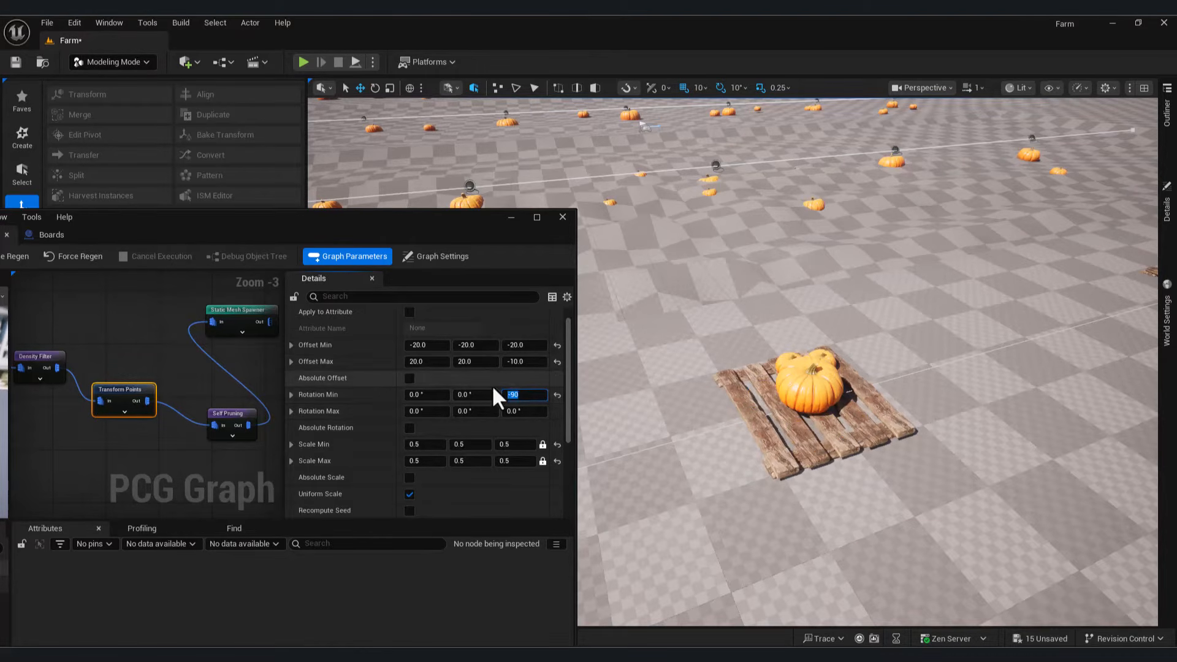
{"action": "key", "text": "ctrl+z"}
{"action": "left_click_drag", "start_coordinate": [423, 394], "coordinate": [414, 411]}
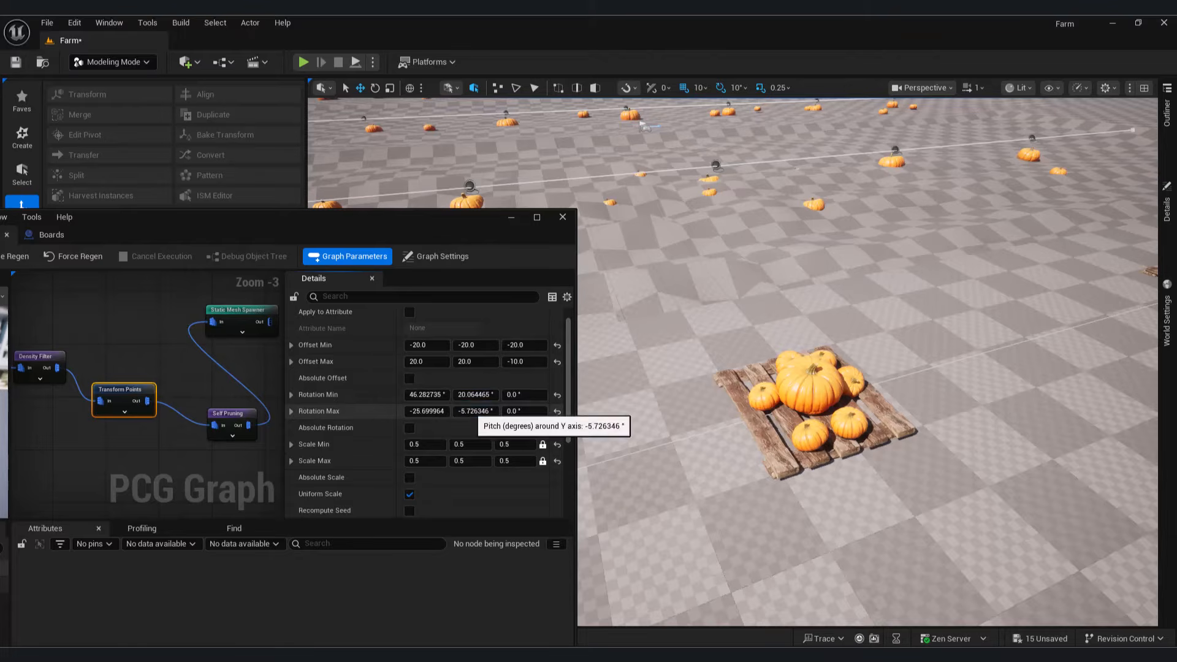
{"action": "left_click_drag", "start_coordinate": [511, 395], "coordinate": [515, 394]}
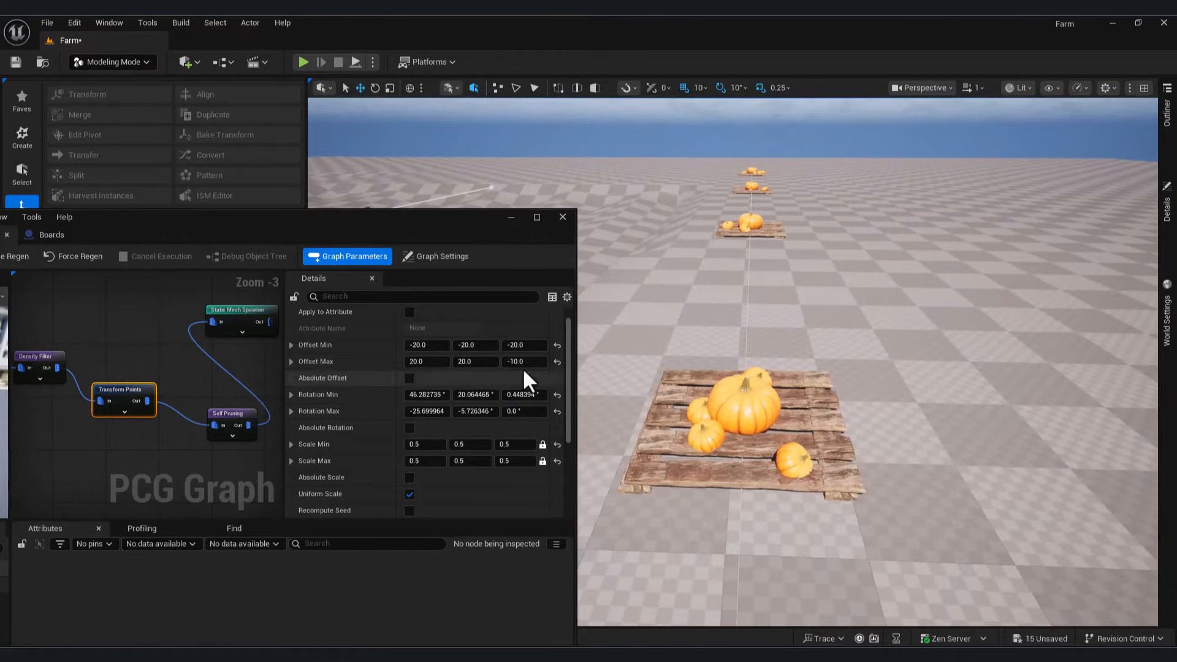
{"action": "left_click_drag", "start_coordinate": [524, 362], "coordinate": [528, 362]}
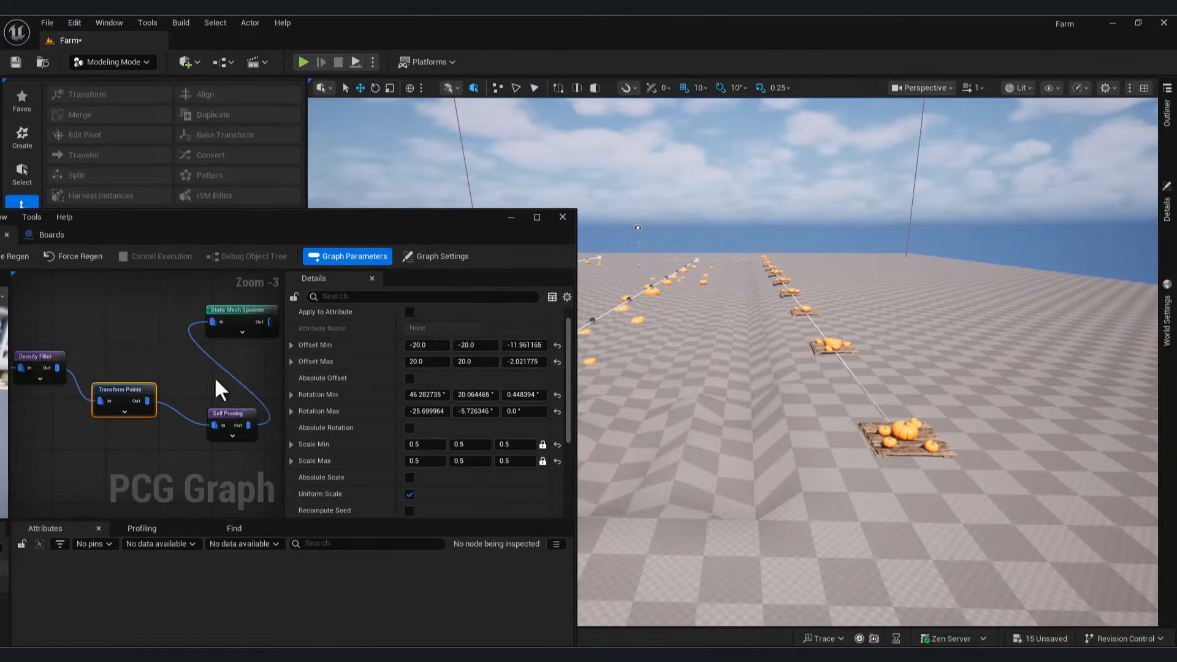
Step: Check the Static Mesh Spawner node, then close the PCG graph editor
{"action": "scroll", "coordinate": [140, 420], "scroll_direction": "down", "scroll_amount": 4}
{"action": "scroll", "coordinate": [141, 421], "scroll_direction": "up", "scroll_amount": 3}
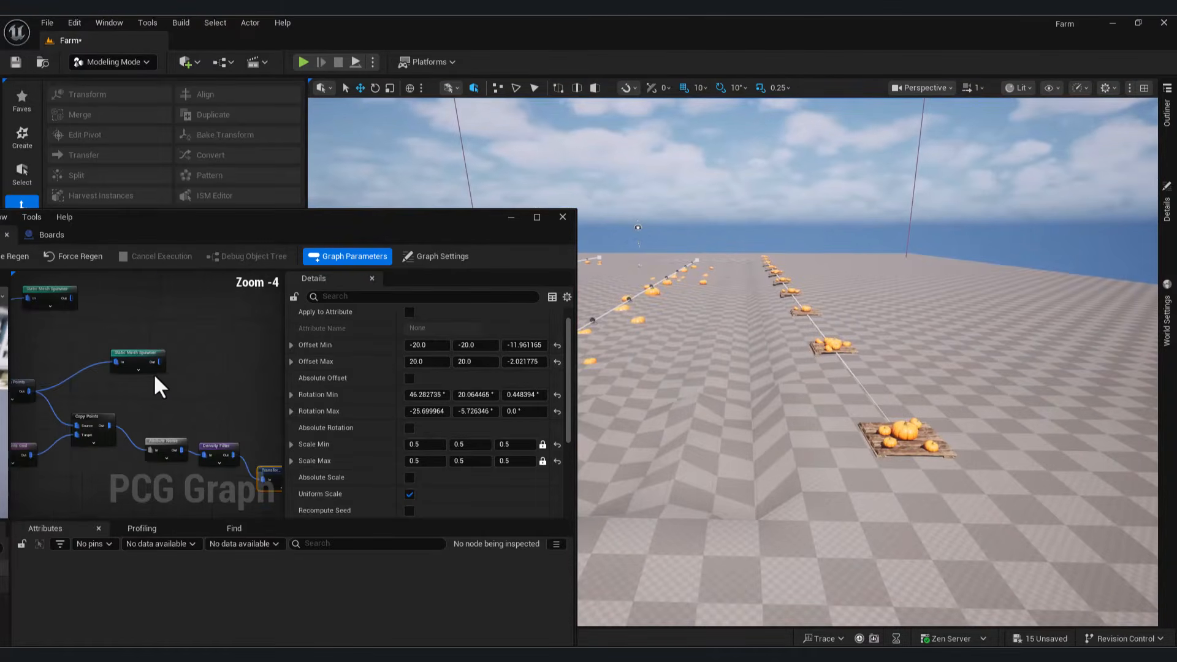
{"action": "left_click", "coordinate": [169, 346]}
{"action": "right_click_drag", "start_coordinate": [249, 366], "coordinate": [85, 435]}
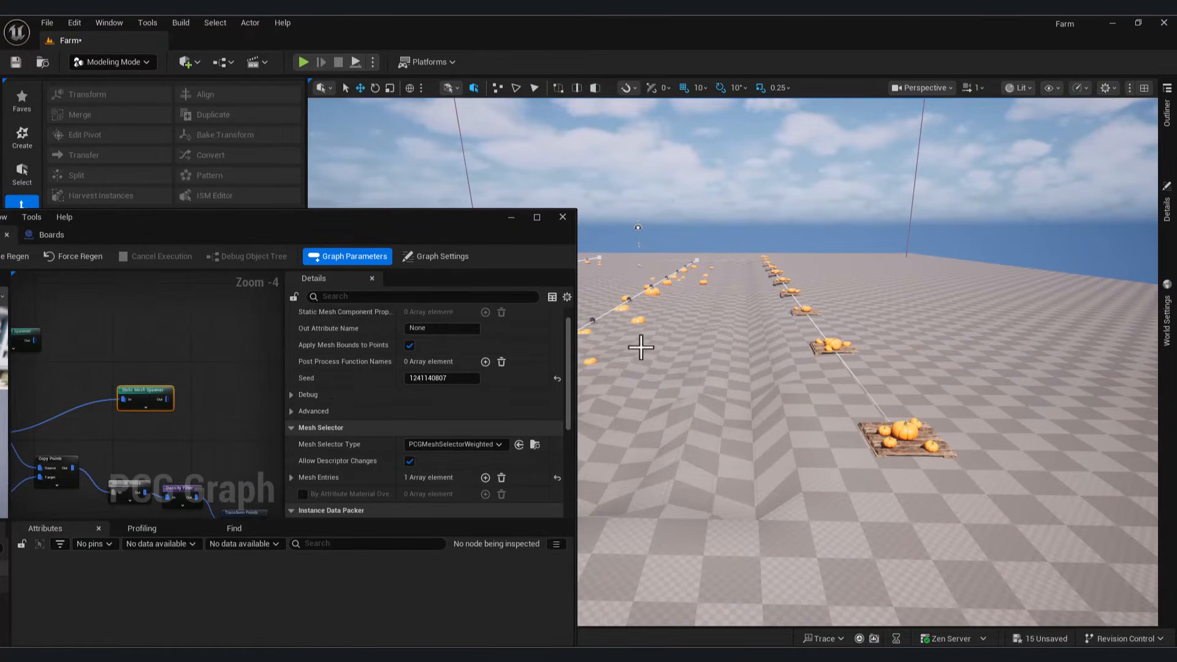
{"action": "left_click", "coordinate": [562, 217]}
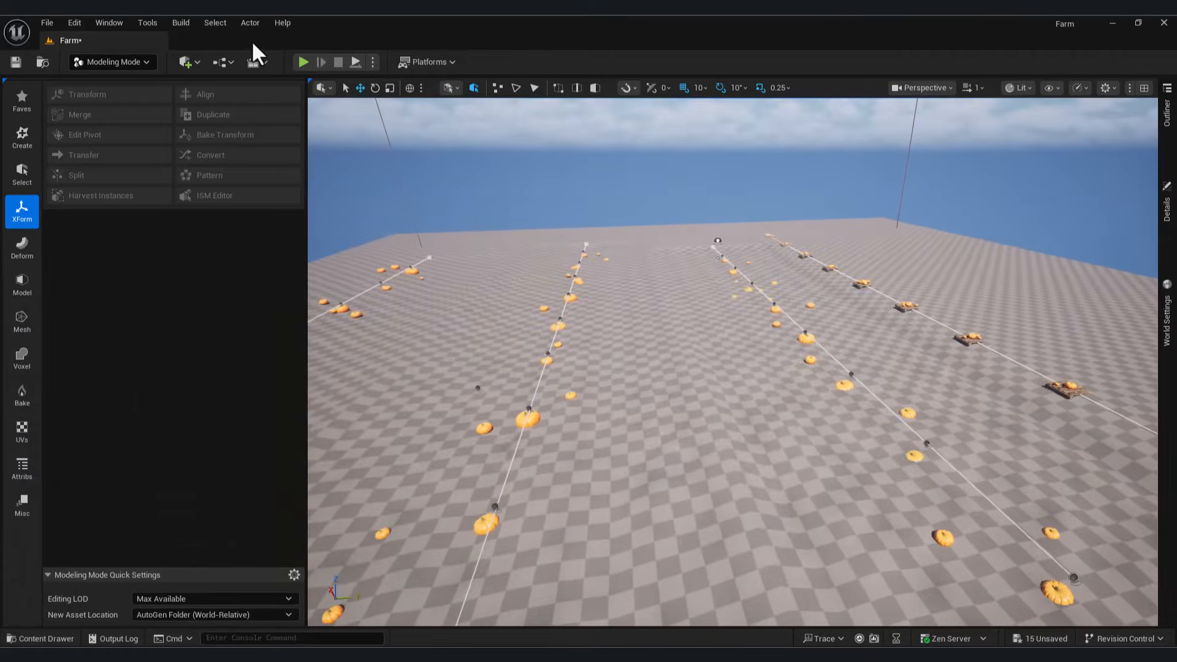
Step: Place the Old_Railroad_Tie mesh from Megascans 3D_Assets into the level
{"action": "left_click", "coordinate": [54, 639]}
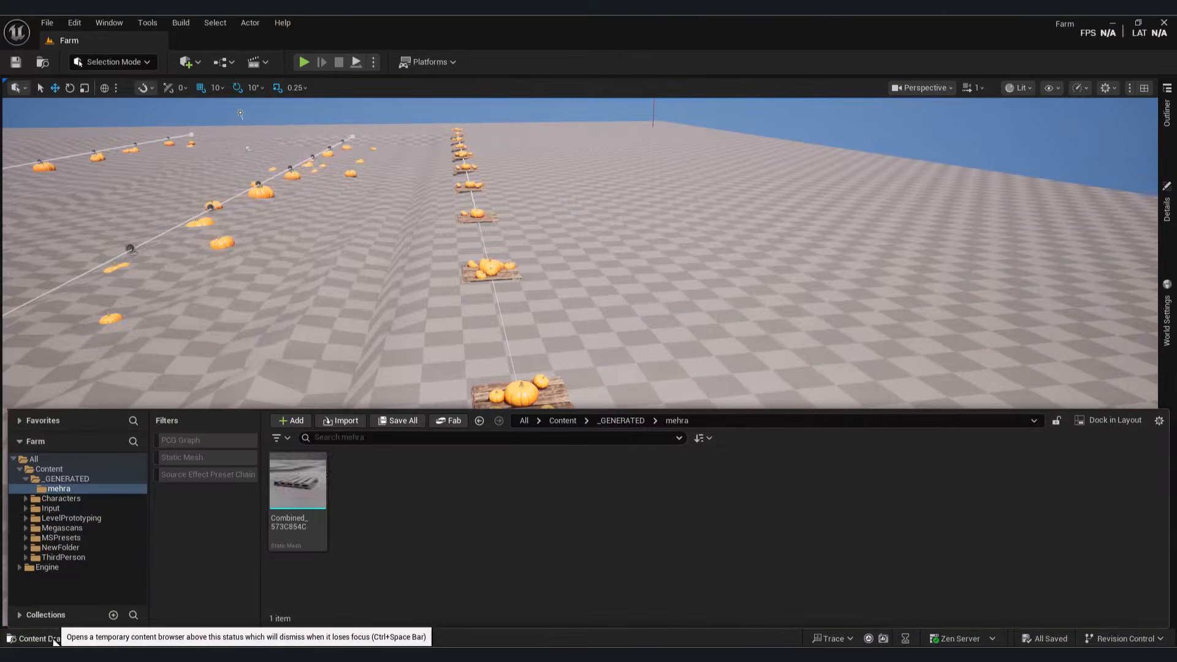
{"action": "left_click", "coordinate": [51, 470]}
{"action": "double_click", "coordinate": [540, 482]}
{"action": "double_click", "coordinate": [298, 485]}
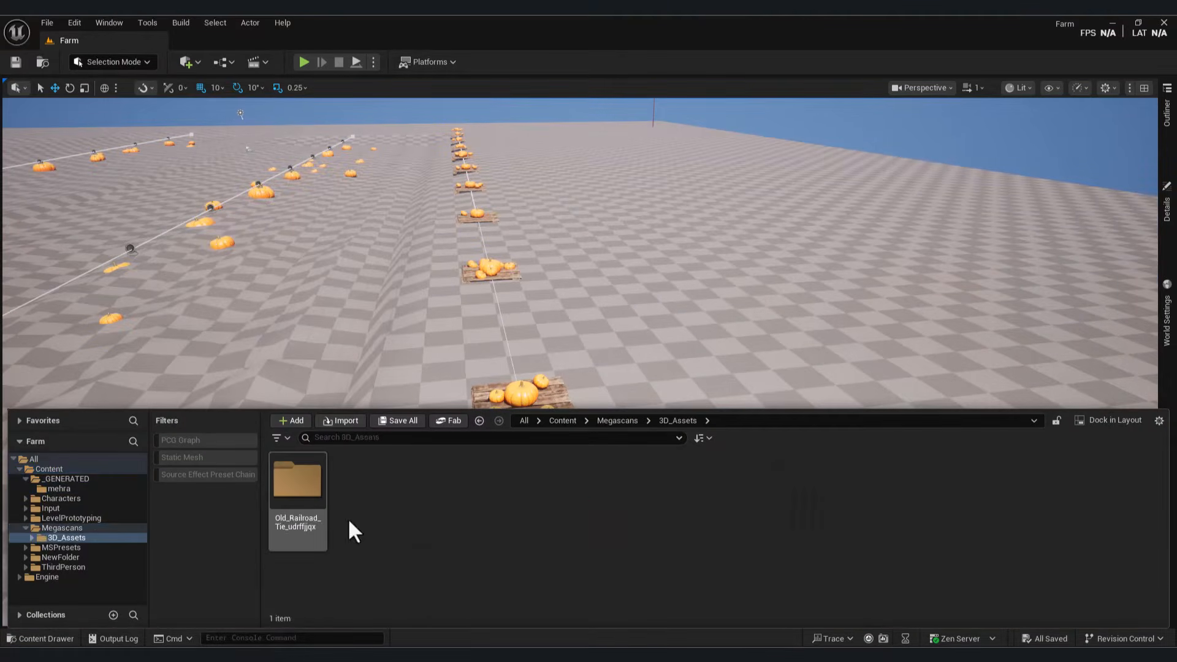
{"action": "double_click", "coordinate": [306, 490]}
{"action": "left_click_drag", "start_coordinate": [354, 506], "coordinate": [662, 389]}
{"action": "key", "text": "e"}
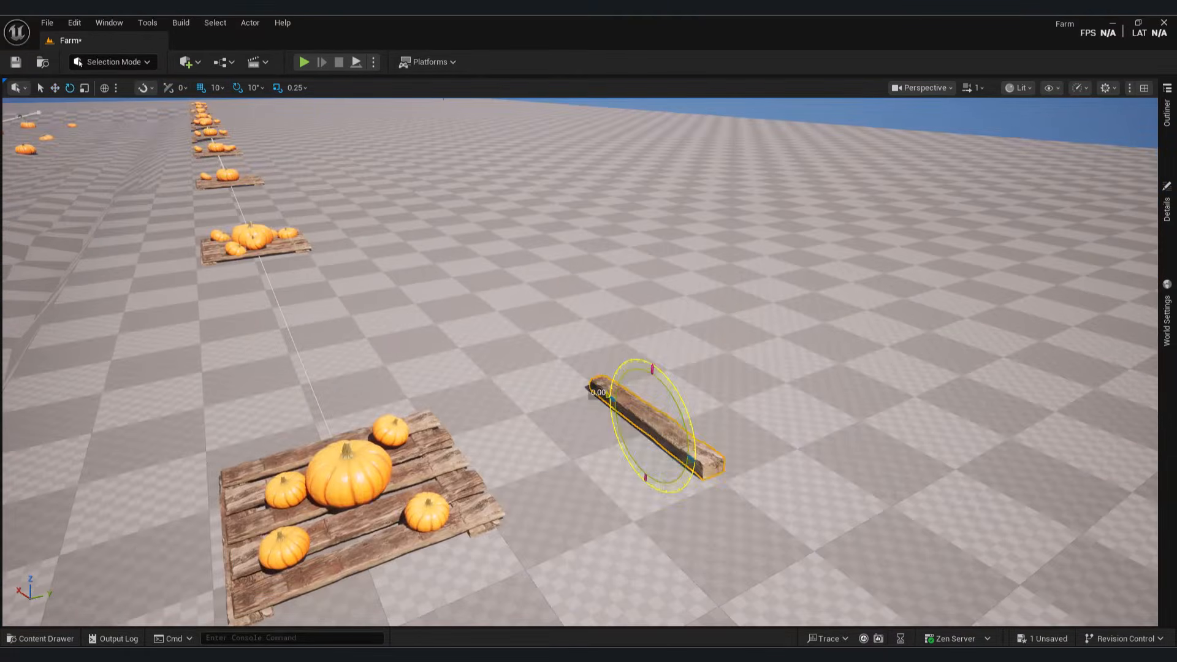
Step: Rotate the tie flat to form a crossbeam
{"action": "right_click_drag", "start_coordinate": [653, 296], "coordinate": [571, 339]}
{"action": "right_click_drag", "start_coordinate": [680, 323], "coordinate": [677, 360]}
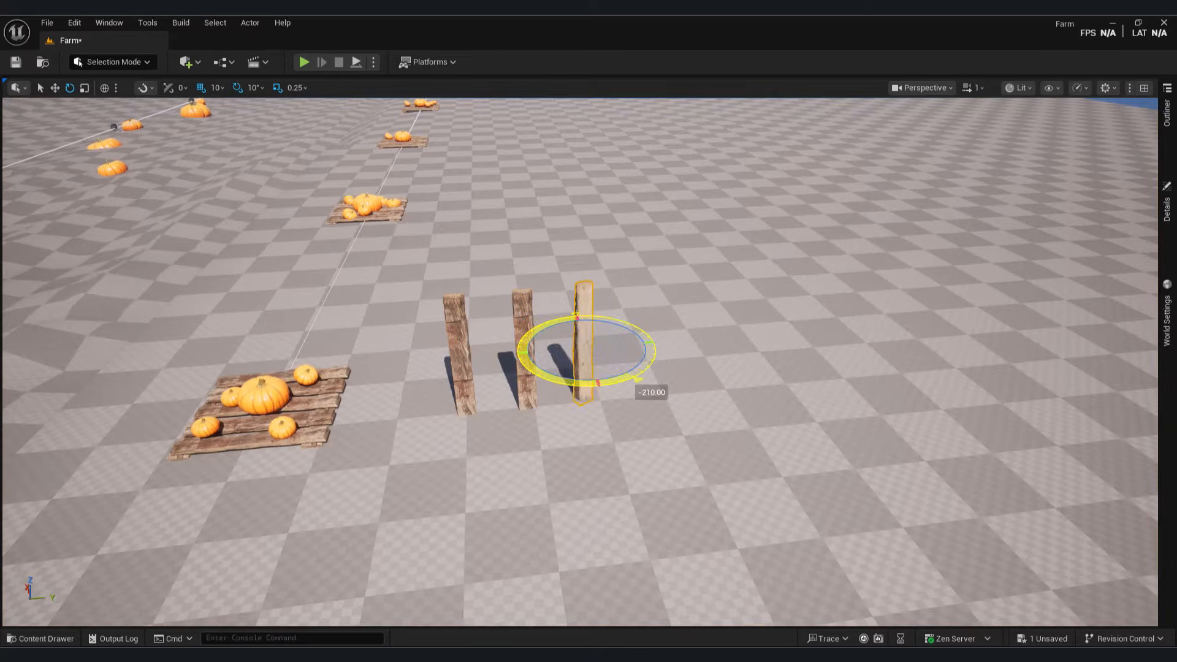
{"action": "right_click_drag", "start_coordinate": [613, 367], "coordinate": [517, 399]}
{"action": "key", "text": "w"}
{"action": "key", "text": "e"}
{"action": "mouse_move", "coordinate": [518, 399]}
{"action": "left_mouse_down"}
{"action": "mouse_move", "coordinate": [540, 423]}
{"action": "mouse_move", "coordinate": [506, 401]}
{"action": "mouse_move", "coordinate": [506, 386]}
{"action": "left_mouse_up"}
{"action": "key", "text": "w"}
Step: Move the crossbeam across the posts toward the right post and lower it
{"action": "right_click_drag", "start_coordinate": [506, 387], "coordinate": [539, 368]}
{"action": "left_click_drag", "start_coordinate": [591, 394], "coordinate": [605, 342]}
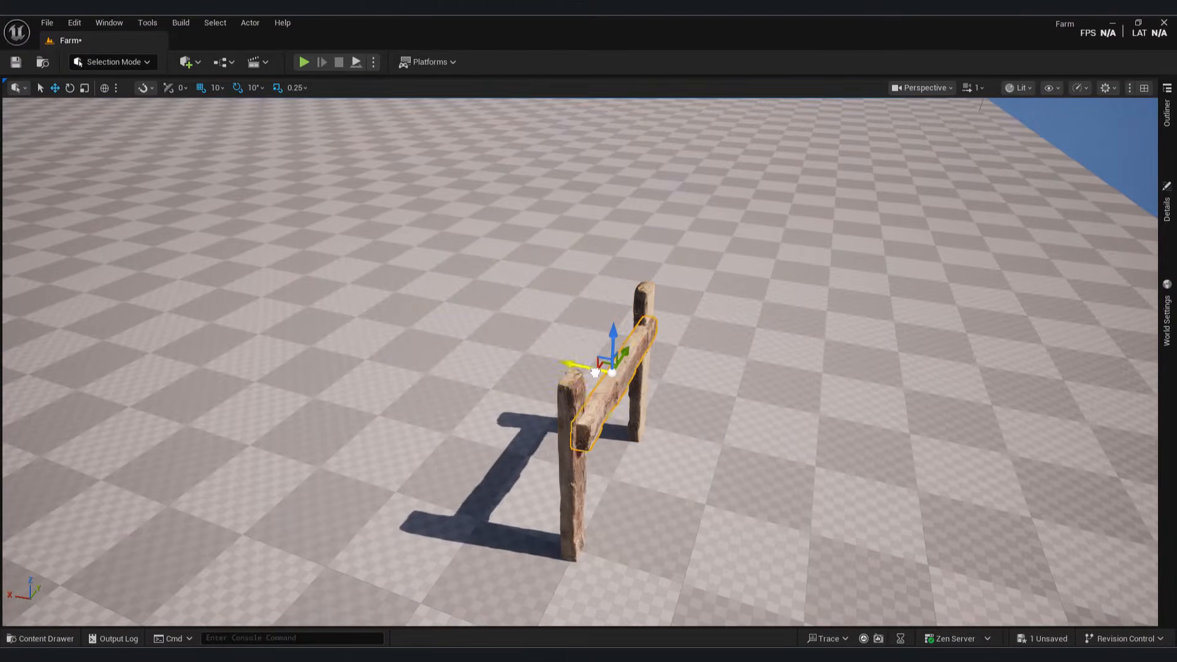
{"action": "mouse_move", "coordinate": [604, 341]}
{"action": "right_mouse_down"}
{"action": "mouse_move", "coordinate": [674, 355]}
{"action": "mouse_move", "coordinate": [626, 341]}
{"action": "right_mouse_up"}
{"action": "left_click_drag", "start_coordinate": [626, 342], "coordinate": [607, 481]}
{"action": "right_click_drag", "start_coordinate": [606, 480], "coordinate": [468, 307]}
{"action": "left_click_drag", "start_coordinate": [467, 306], "coordinate": [468, 341], "text": "alt"}
Step: Copy the crossbeam lower down as a second rail and slide the fence right
{"action": "key", "text": "e"}
{"action": "left_click_drag", "start_coordinate": [521, 306], "coordinate": [557, 399]}
{"action": "right_click_drag", "start_coordinate": [557, 399], "coordinate": [598, 321]}
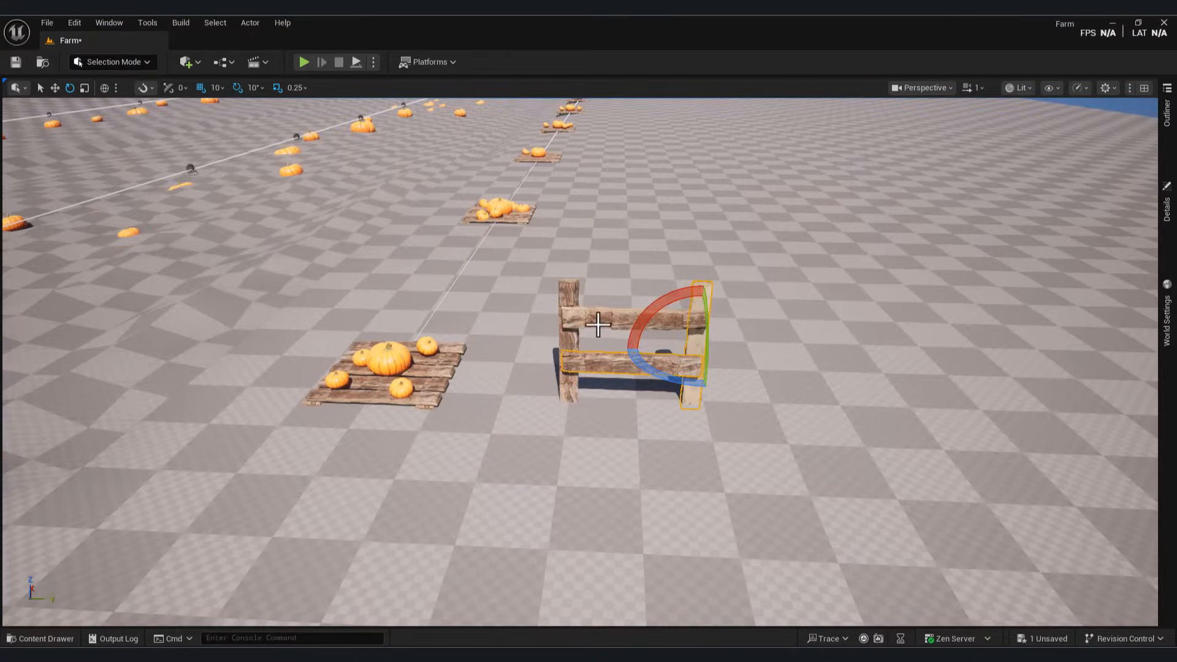
{"action": "left_click", "coordinate": [570, 303]}
{"action": "key", "text": "w"}
{"action": "left_click_drag", "start_coordinate": [607, 344], "coordinate": [666, 344]}
Step: Combine the selected fence pieces into one mesh with Modeling Mode's XForm Merge
{"action": "left_click", "coordinate": [40, 638]}
{"action": "left_click", "coordinate": [113, 62]}
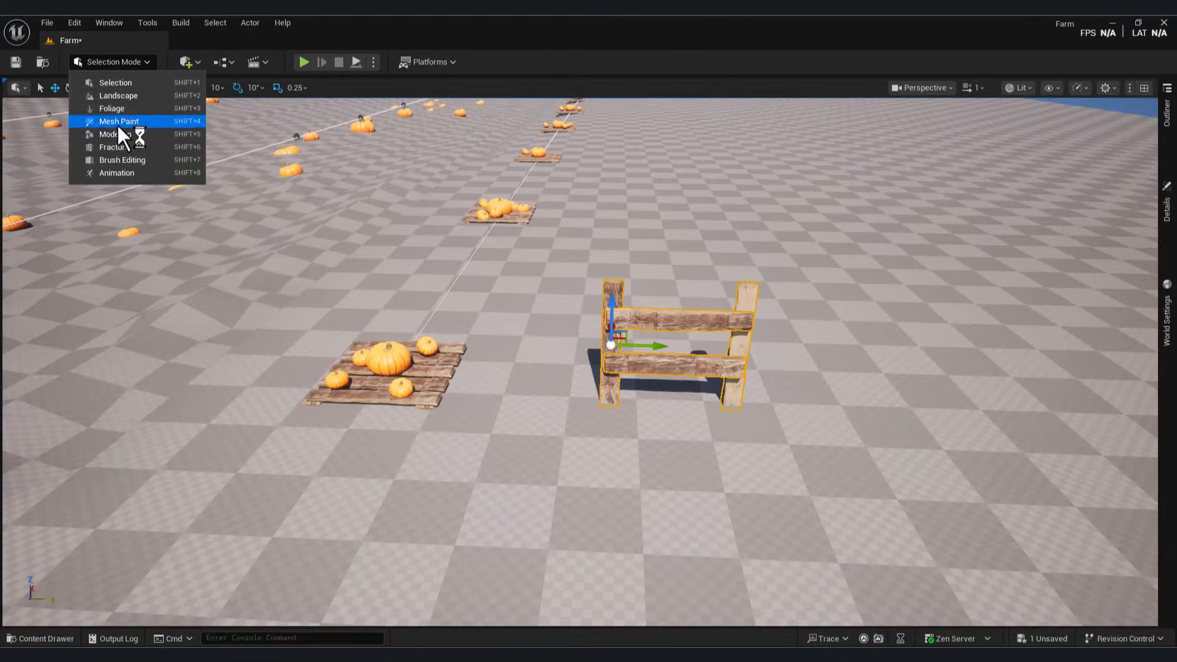
{"action": "left_click", "coordinate": [110, 132]}
{"action": "left_click", "coordinate": [22, 209]}
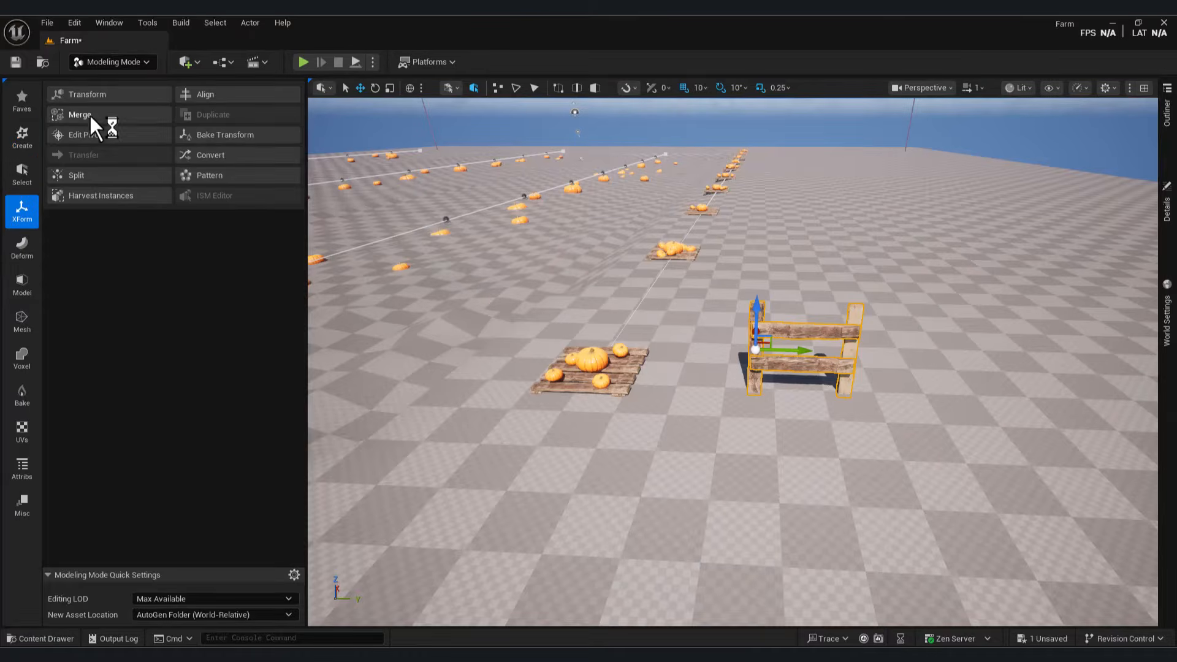
{"action": "left_click", "coordinate": [95, 120]}
{"action": "left_click", "coordinate": [738, 605]}
{"action": "key", "text": "shift+1"}
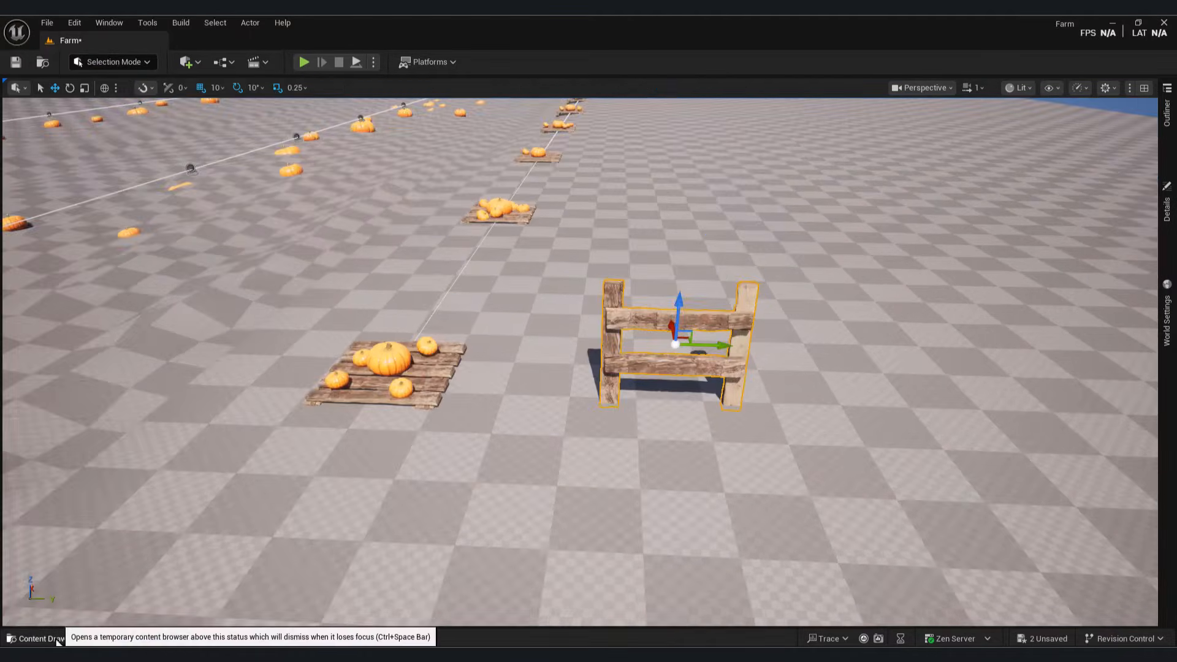
Step: Create a new Actor Blueprint Class in the Content/NewFolder directory
{"action": "left_click", "coordinate": [40, 639]}
{"action": "left_click", "coordinate": [49, 468]}
{"action": "double_click", "coordinate": [679, 481]}
{"action": "right_click", "coordinate": [888, 509]}
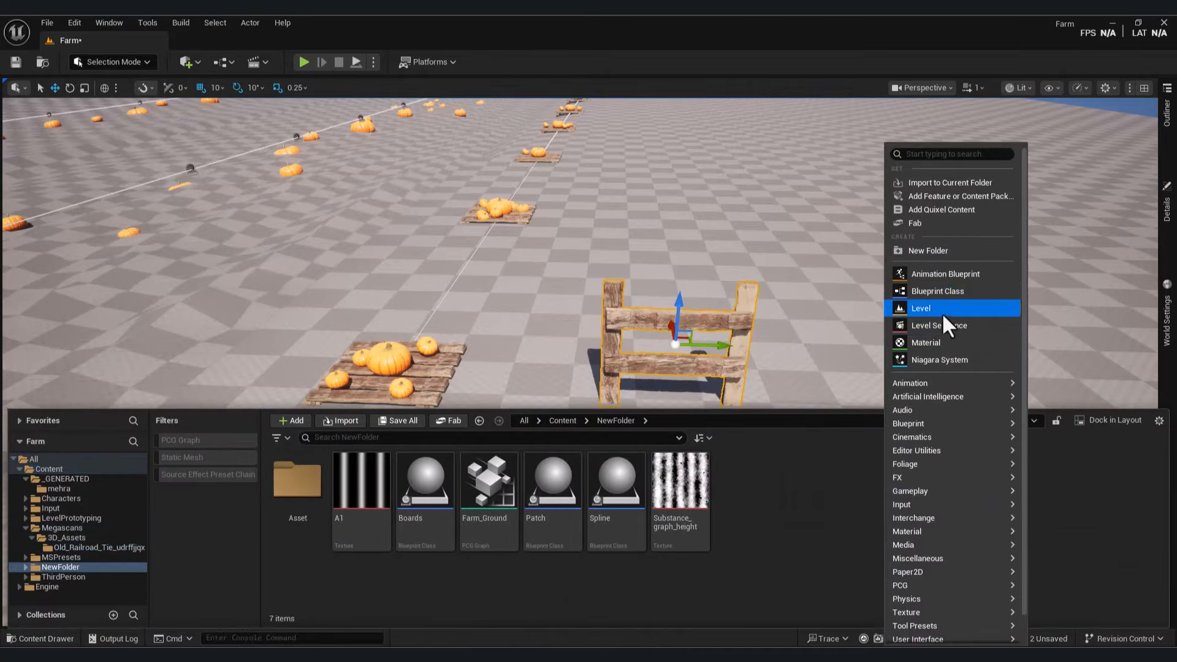
{"action": "left_click", "coordinate": [950, 313]}
{"action": "left_click", "coordinate": [488, 245]}
Step: Name the Blueprint Fence and add a Spline component to it
{"action": "type", "text": "Fe"}
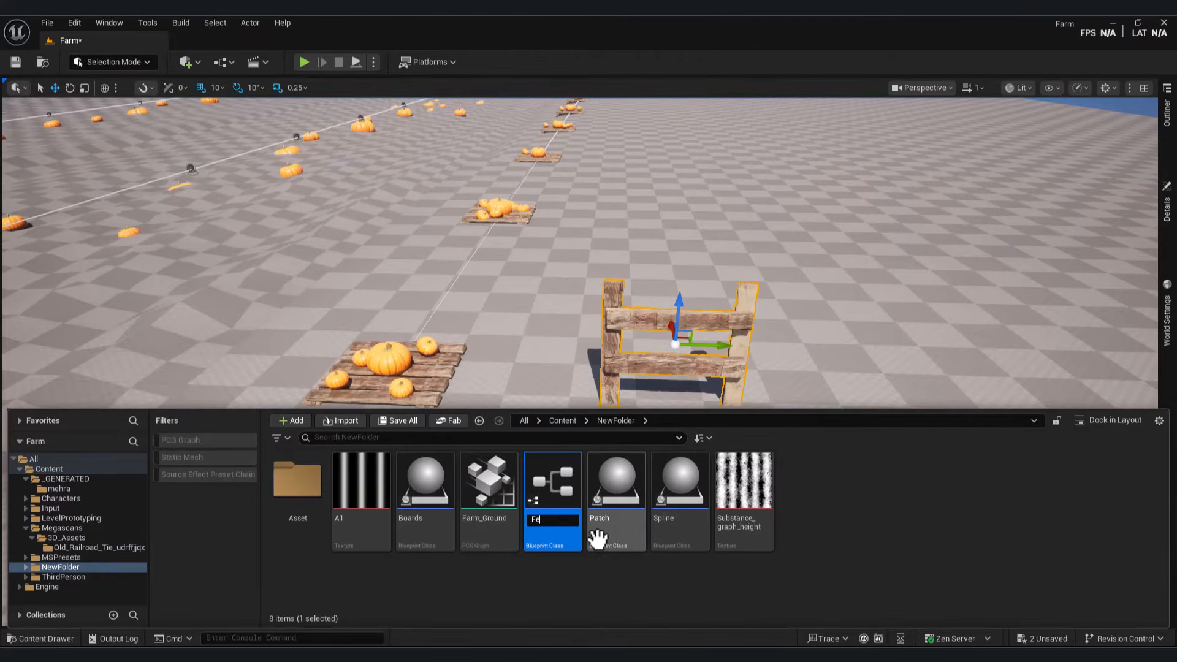
{"action": "type", "text": "nce"}
{"action": "key", "text": "Return"}
{"action": "double_click", "coordinate": [553, 500]}
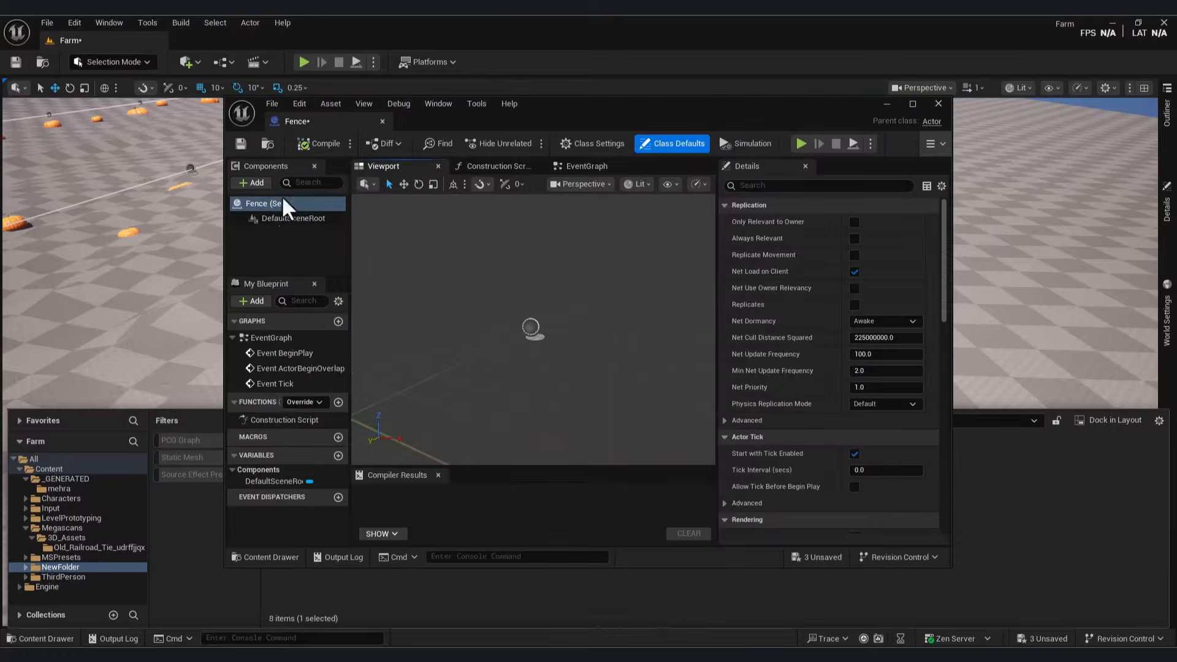
{"action": "left_click", "coordinate": [253, 182]}
{"action": "type", "text": "spline"}
{"action": "left_click", "coordinate": [270, 222]}
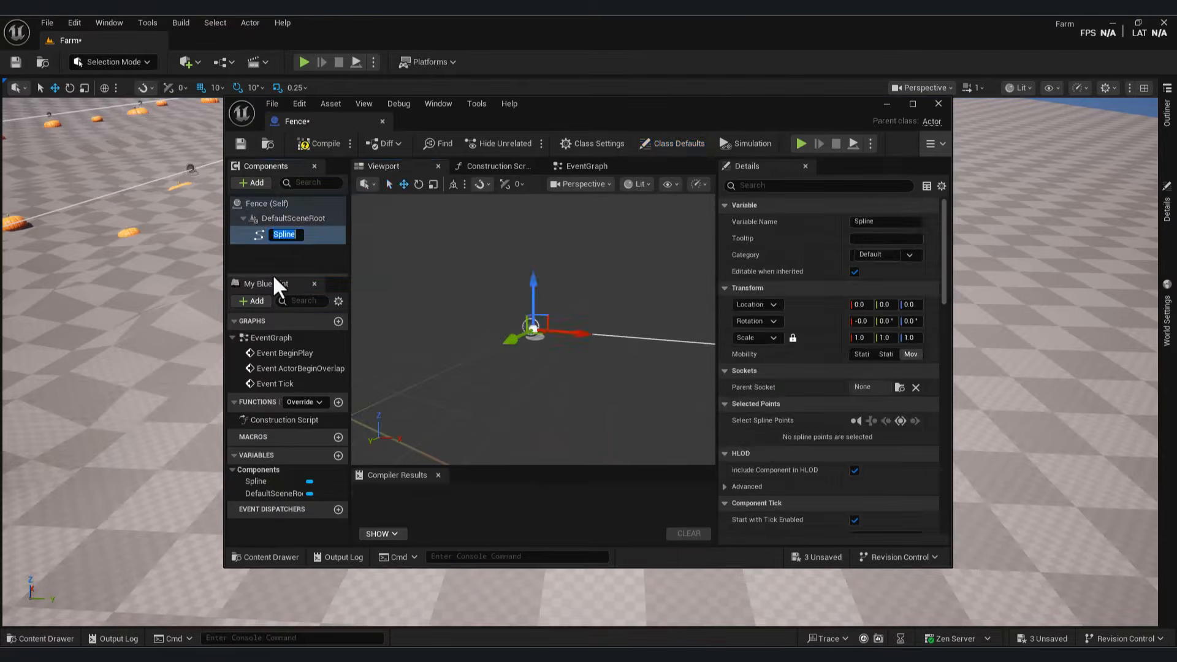
{"action": "left_click", "coordinate": [294, 259]}
Step: Add the Fence tag in Class Defaults, then compile and save the Blueprint
{"action": "left_click", "coordinate": [686, 142]}
{"action": "left_click", "coordinate": [801, 185]}
{"action": "type", "text": "tag"}
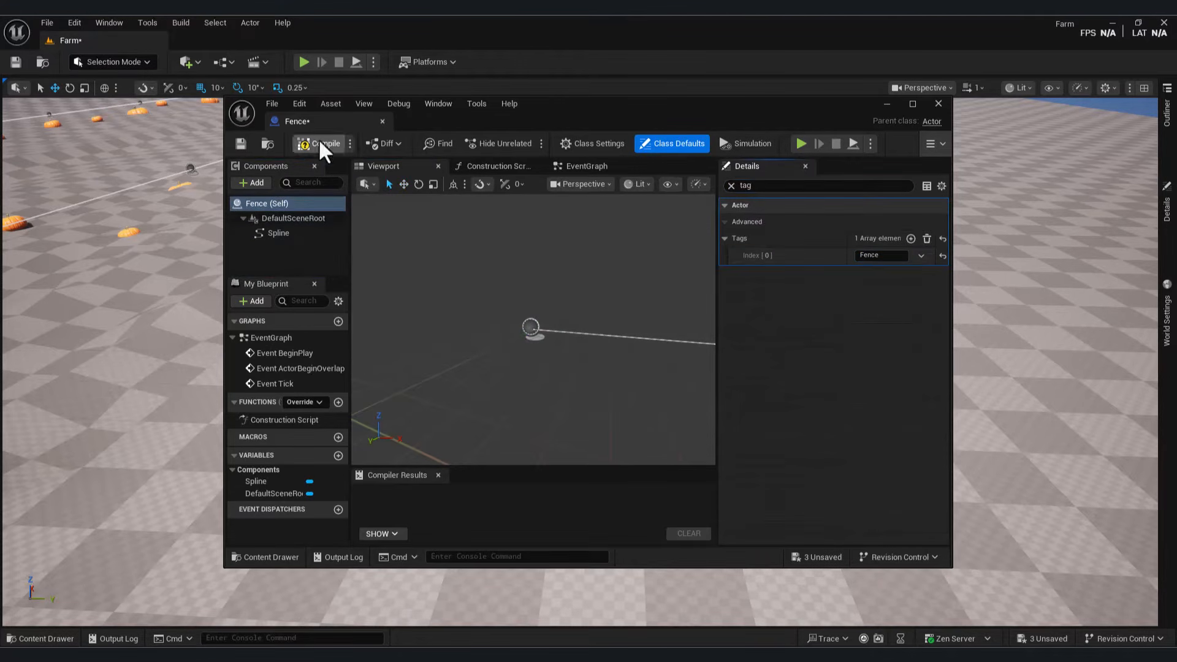
{"action": "left_click", "coordinate": [240, 145]}
{"action": "key", "text": "ctrl+space"}
{"action": "left_click", "coordinate": [886, 104]}
{"action": "left_click", "coordinate": [40, 638]}
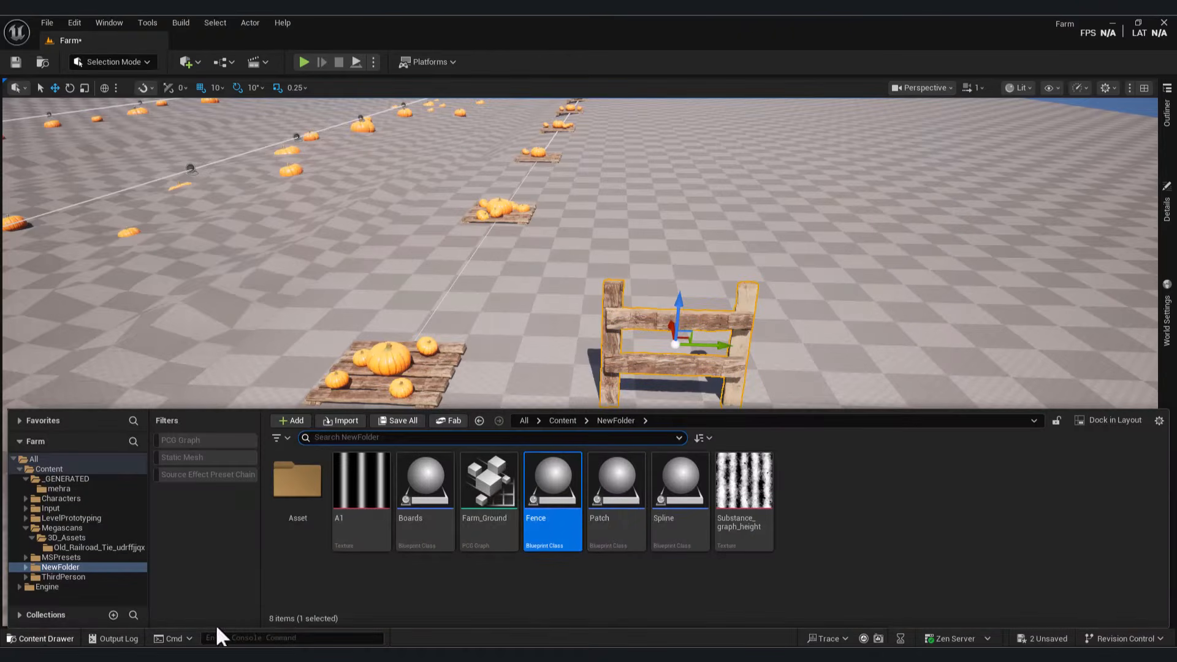
Step: In Farm_Ground, add a Get Spline Data node reading from All World Actors
{"action": "double_click", "coordinate": [483, 491]}
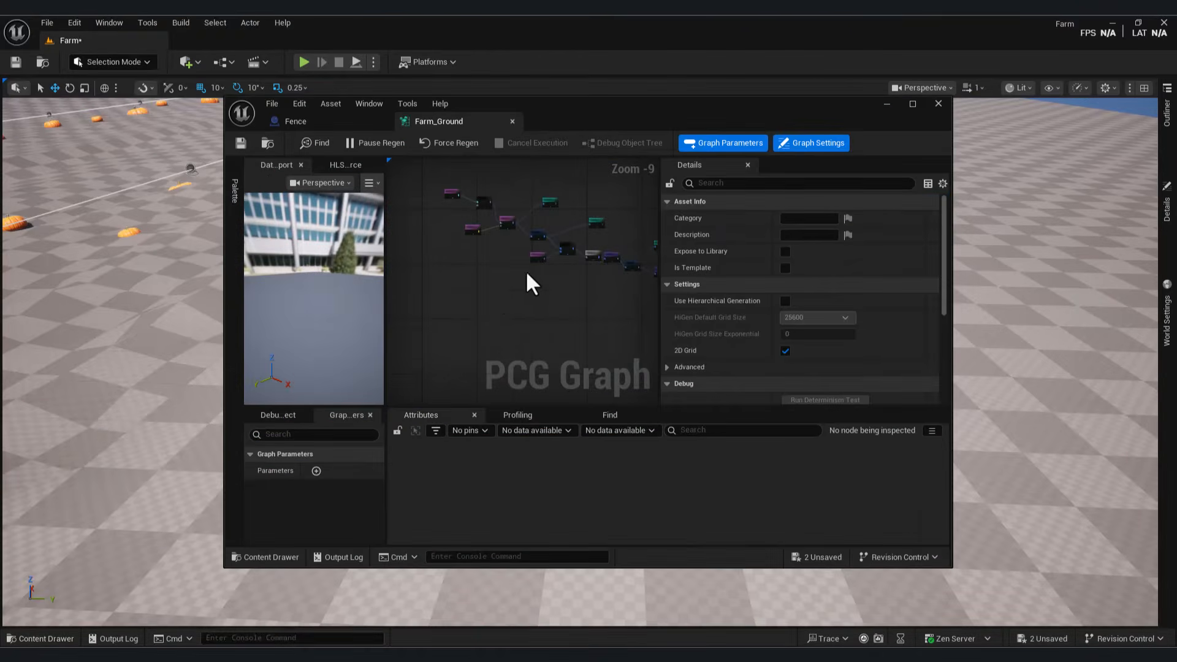
{"action": "right_click", "coordinate": [463, 299]}
{"action": "type", "text": "get spline"}
{"action": "left_click", "coordinate": [578, 338]}
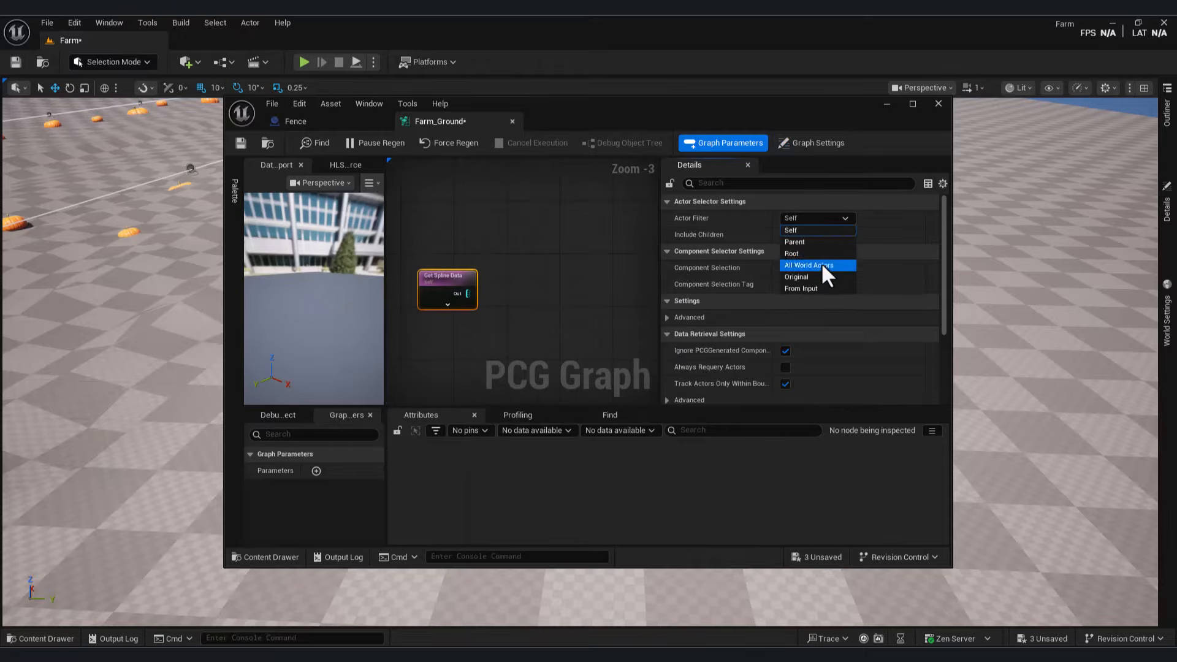
{"action": "left_click", "coordinate": [821, 265]}
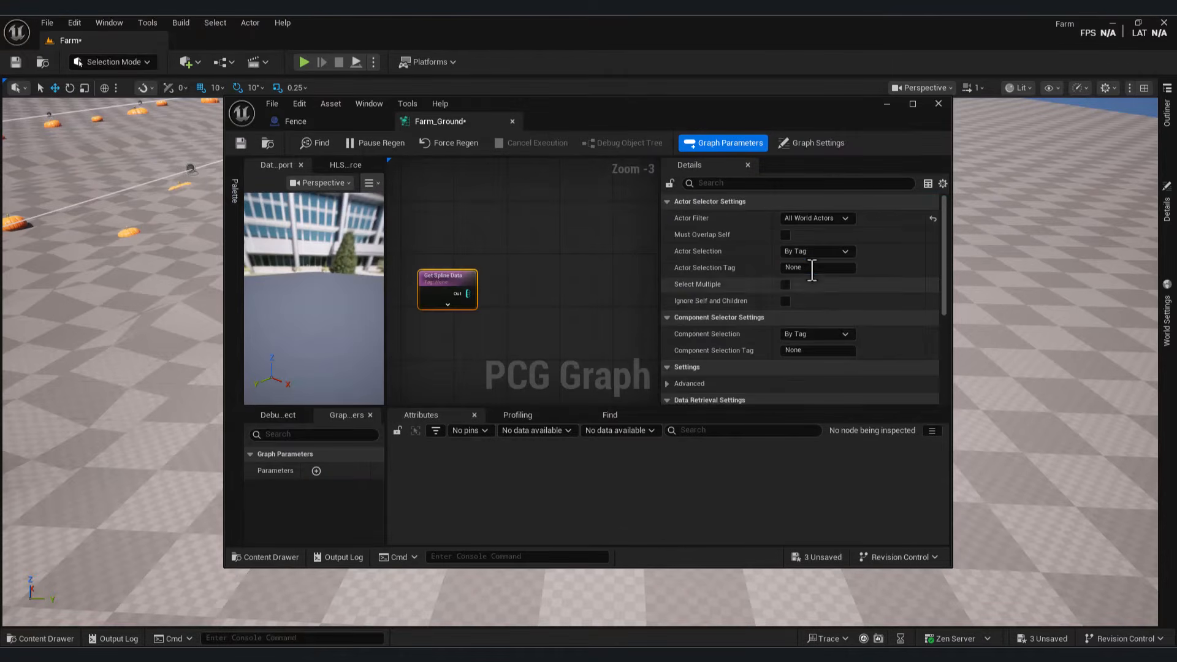
{"action": "left_click", "coordinate": [488, 310]}
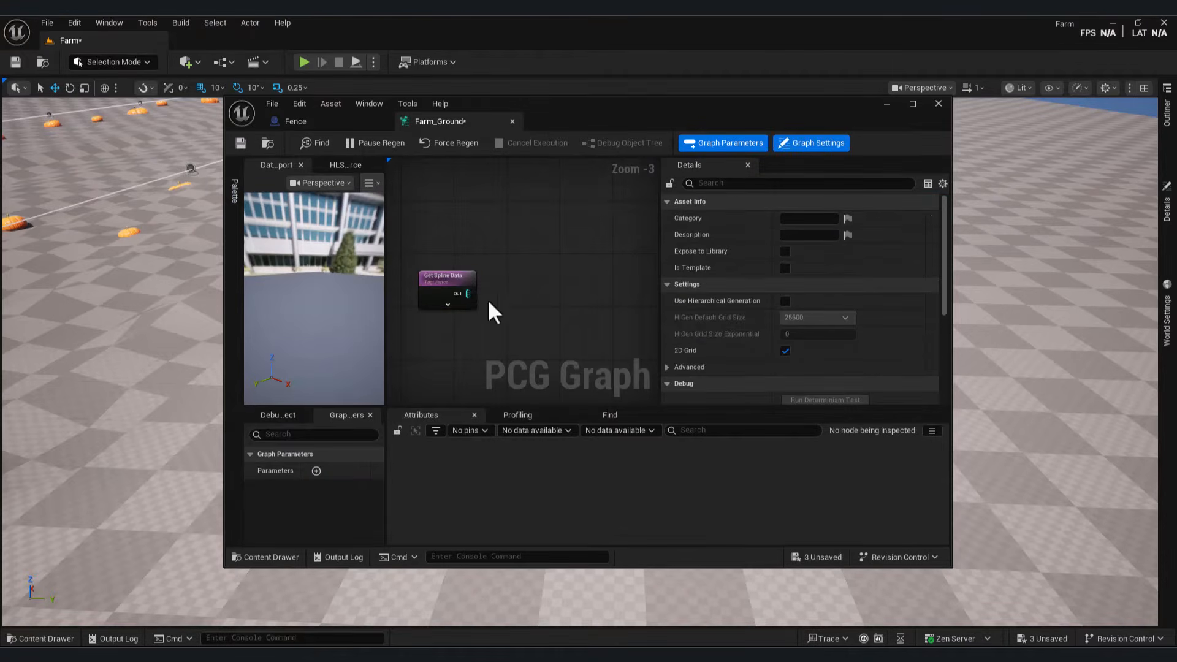
Step: Chain a Spline Sampler and a Static Mesh Spawner after the spline data
{"action": "left_click_drag", "start_coordinate": [467, 293], "coordinate": [550, 304]}
{"action": "type", "text": "spline sa"}
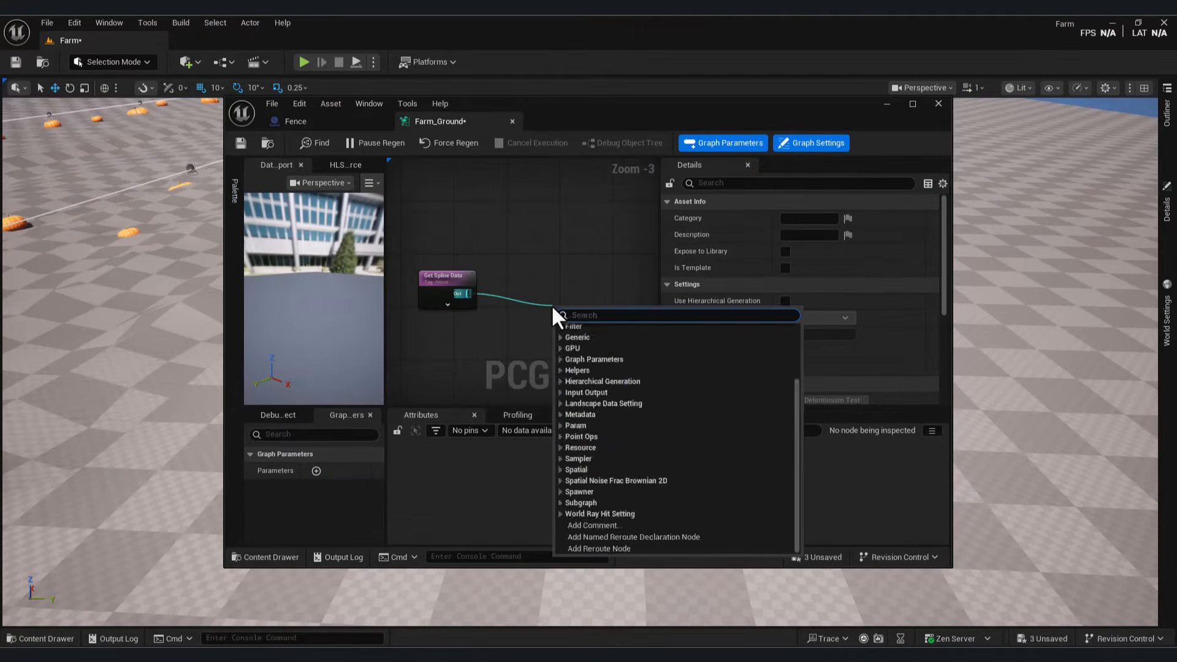
{"action": "key", "text": "Return"}
{"action": "left_click_drag", "start_coordinate": [562, 312], "coordinate": [428, 247]}
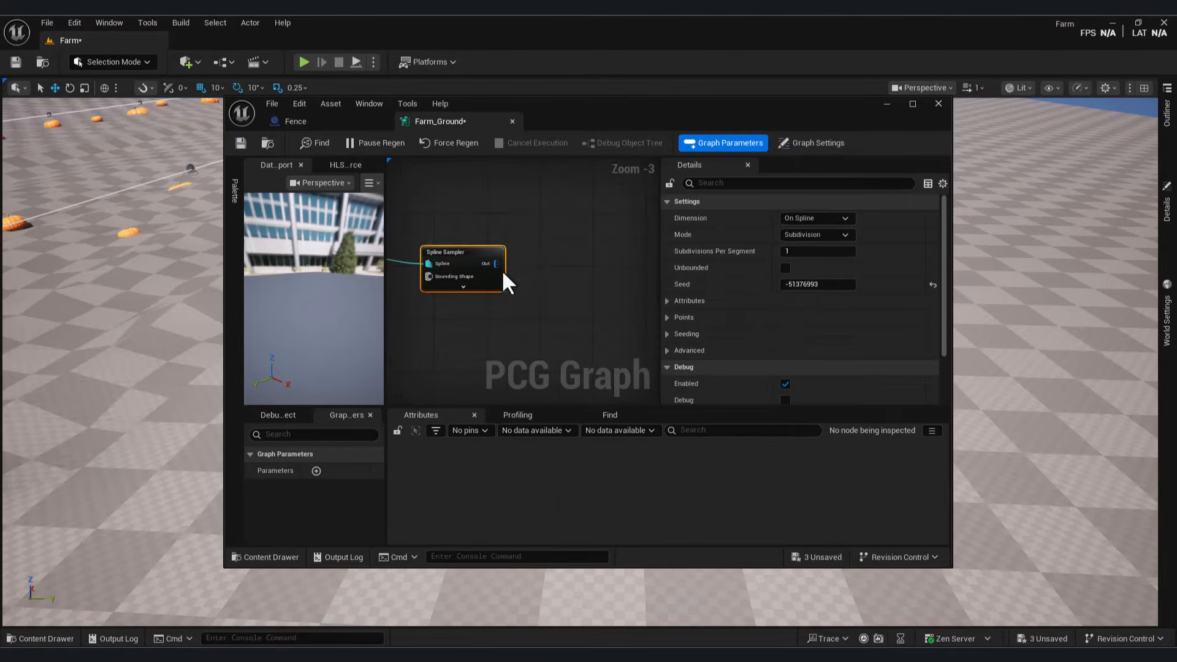
{"action": "left_click_drag", "start_coordinate": [496, 263], "coordinate": [569, 267]}
{"action": "type", "text": "sat"}
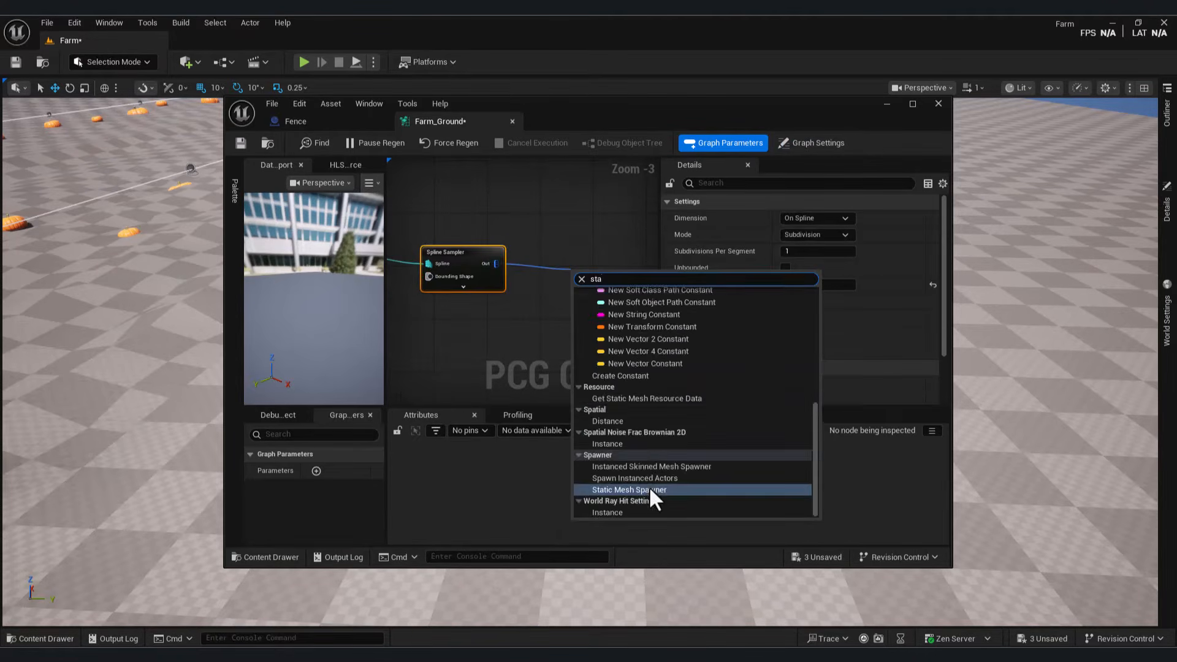
{"action": "left_click", "coordinate": [649, 487]}
Step: Add a mesh entry to the fence spawner, initially set to 1M_CubeWithSocket
{"action": "left_click", "coordinate": [886, 104]}
{"action": "key", "text": "ctrl+space"}
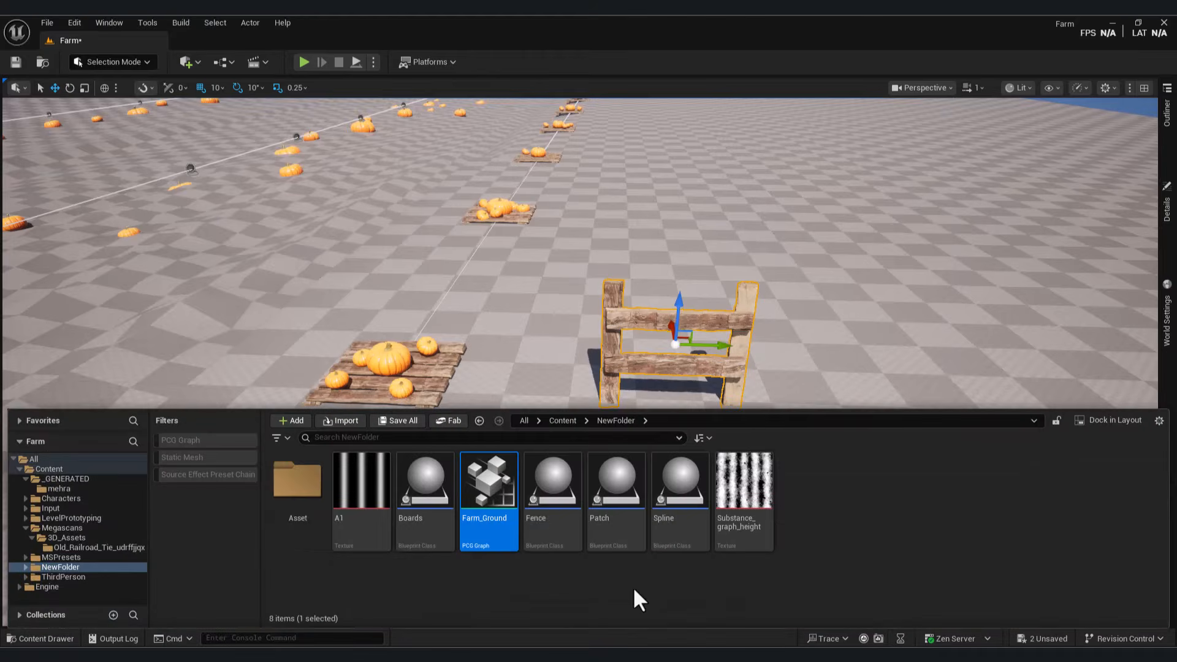
{"action": "key", "text": "ctrl+space"}
{"action": "right_click_drag", "start_coordinate": [700, 368], "coordinate": [491, 382]}
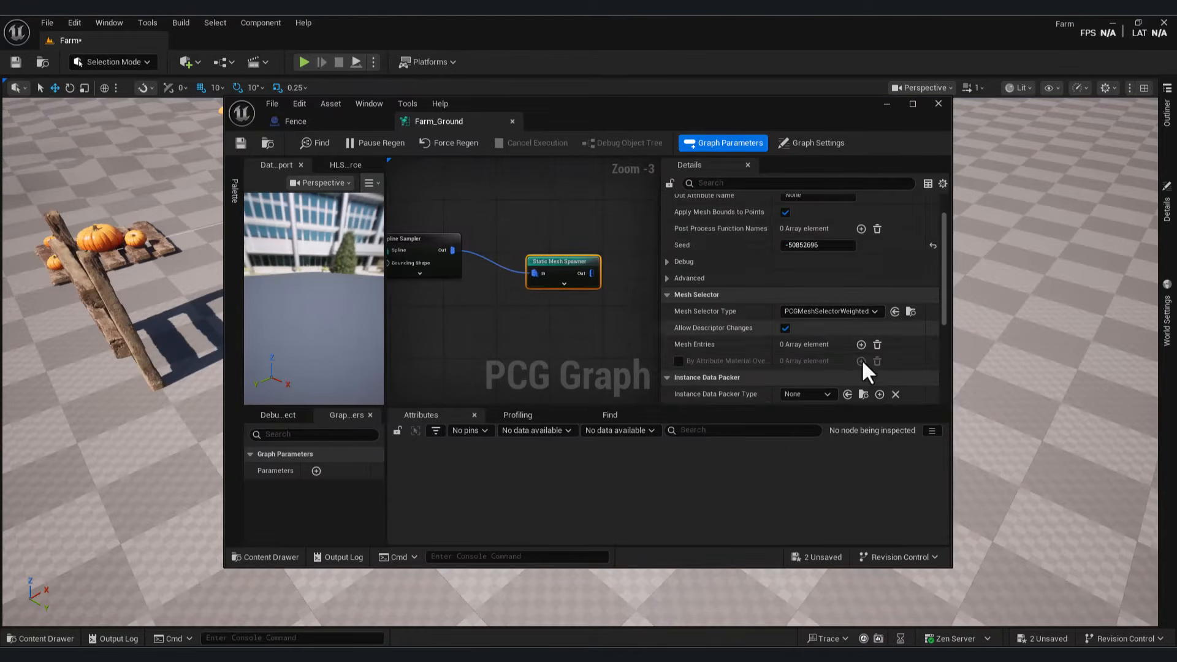
{"action": "left_click", "coordinate": [862, 358]}
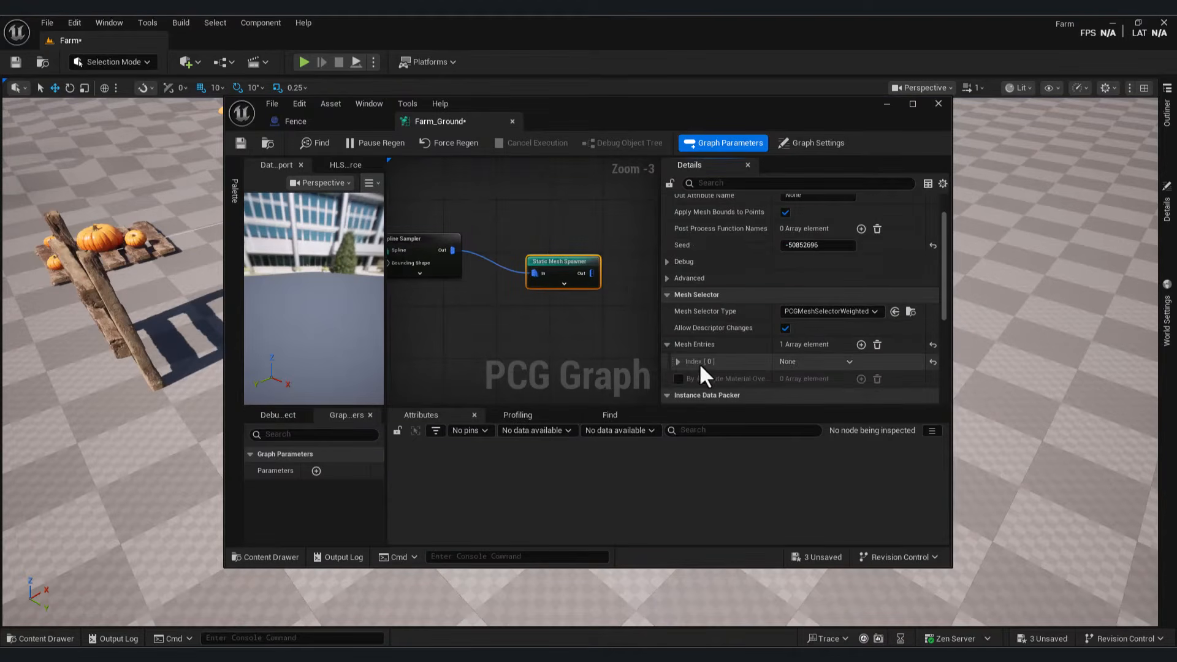
{"action": "left_click", "coordinate": [698, 363]}
{"action": "left_click", "coordinate": [687, 379]}
{"action": "scroll", "coordinate": [808, 362], "scroll_direction": "down", "scroll_amount": 3}
{"action": "left_click", "coordinate": [842, 375]}
{"action": "left_click", "coordinate": [873, 498]}
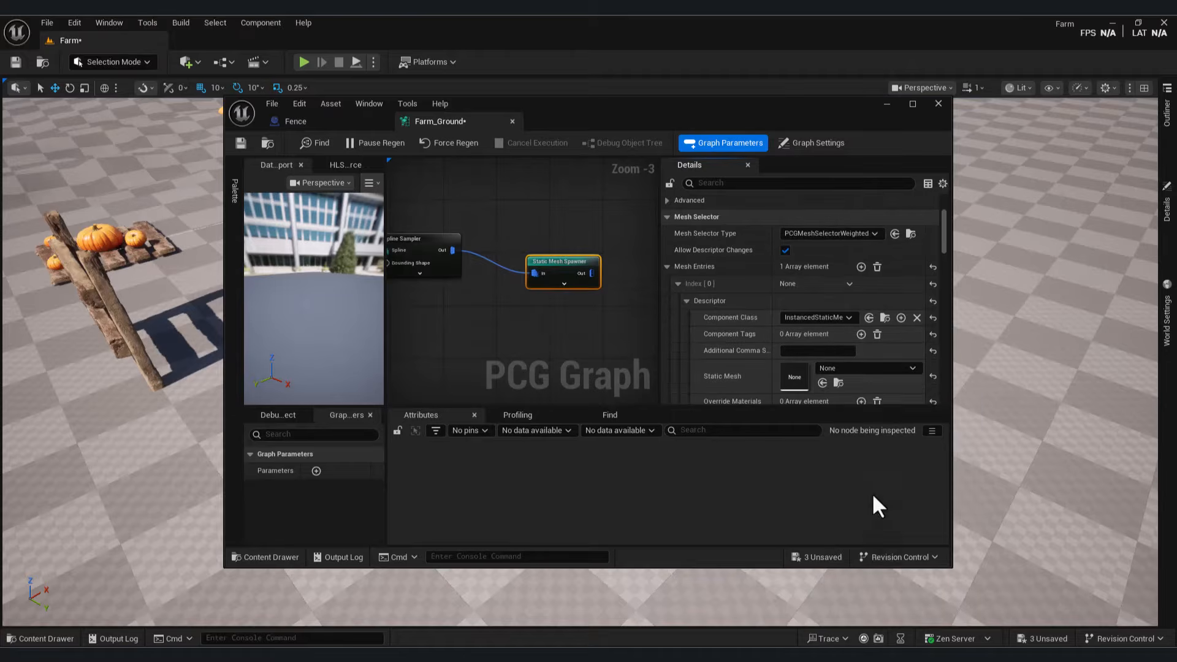
Step: Assign the combined fence mesh from the mehra folder to the spawner
{"action": "left_click_drag", "start_coordinate": [756, 131], "coordinate": [457, 387]}
{"action": "mouse_move", "coordinate": [473, 350]}
{"action": "right_mouse_down"}
{"action": "mouse_move", "coordinate": [429, 343]}
{"action": "mouse_move", "coordinate": [472, 349]}
{"action": "right_mouse_up"}
{"action": "left_click_drag", "start_coordinate": [473, 361], "coordinate": [904, 226]}
{"action": "left_click", "coordinate": [42, 638]}
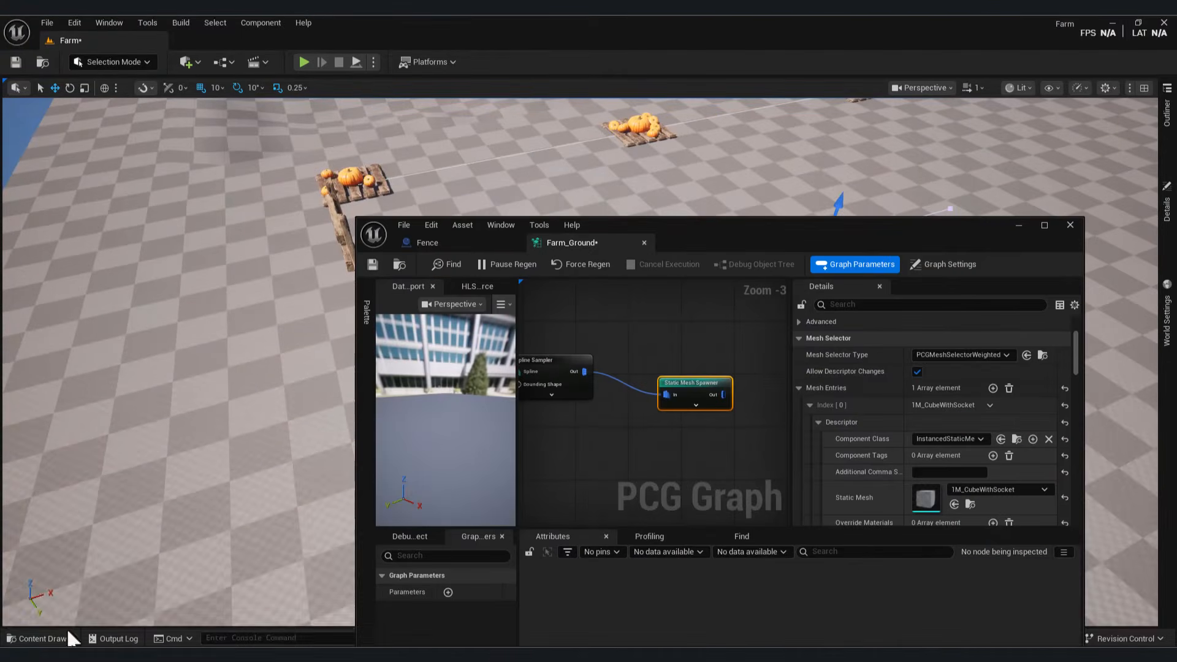
{"action": "left_click", "coordinate": [59, 489]}
{"action": "left_click_drag", "start_coordinate": [831, 242], "coordinate": [607, 263]}
{"action": "left_click", "coordinate": [731, 524]}
Step: Inspect the fences spawned along the spline, undoing an accidental fence move
{"action": "left_click_drag", "start_coordinate": [741, 258], "coordinate": [931, 409]}
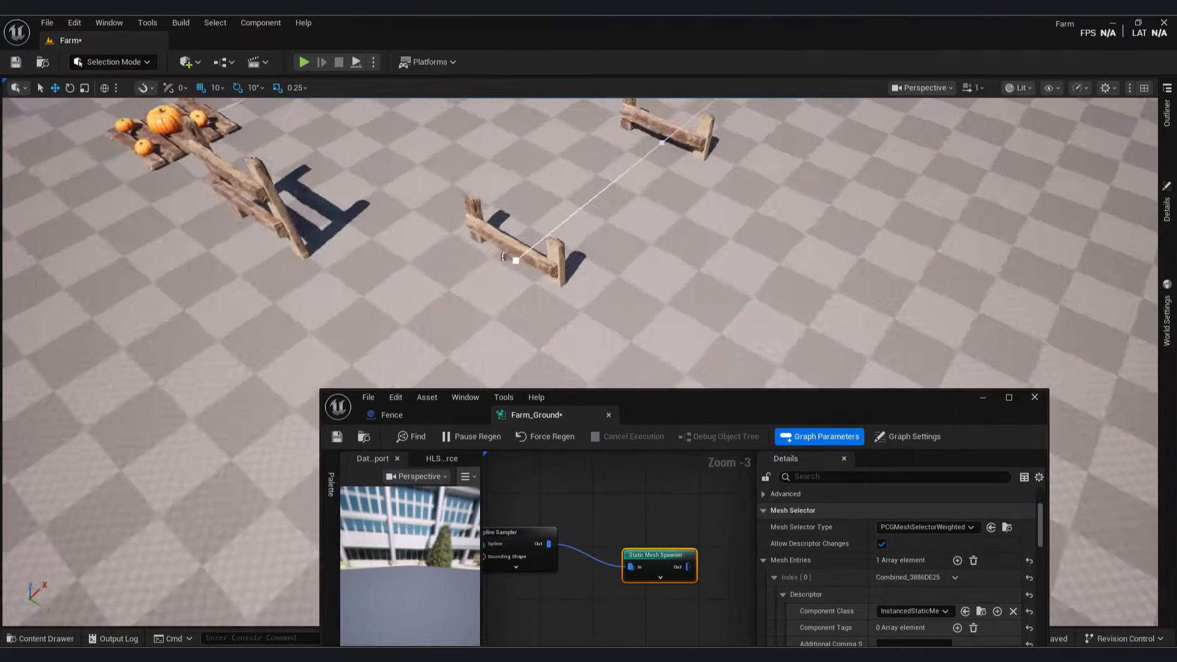
{"action": "right_click_drag", "start_coordinate": [931, 410], "coordinate": [893, 297]}
{"action": "scroll", "coordinate": [588, 245], "scroll_direction": "down", "scroll_amount": 5}
{"action": "left_click_drag", "start_coordinate": [460, 205], "coordinate": [467, 178]}
{"action": "key", "text": "ctrl+z"}
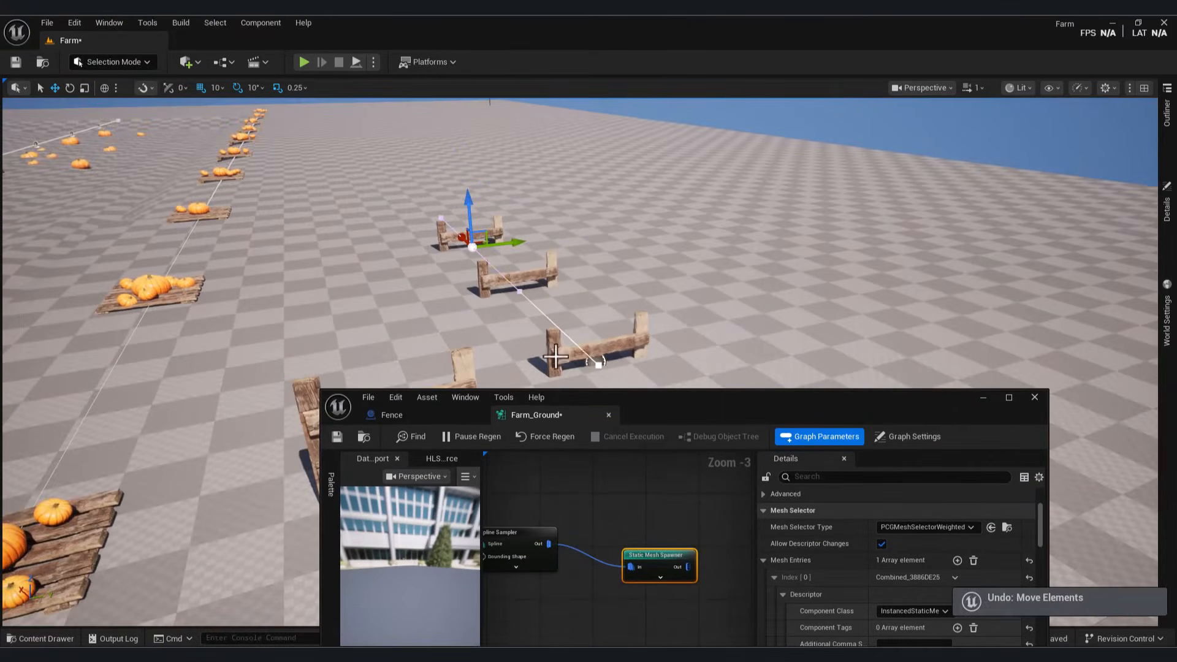
{"action": "right_click_drag", "start_coordinate": [589, 245], "coordinate": [551, 258]}
{"action": "right_click_drag", "start_coordinate": [548, 560], "coordinate": [673, 516]}
Step: Project the sampled points onto Get Landscape Data before the fence spawner
{"action": "left_click_drag", "start_coordinate": [555, 476], "coordinate": [579, 535]}
{"action": "type", "text": "pro"}
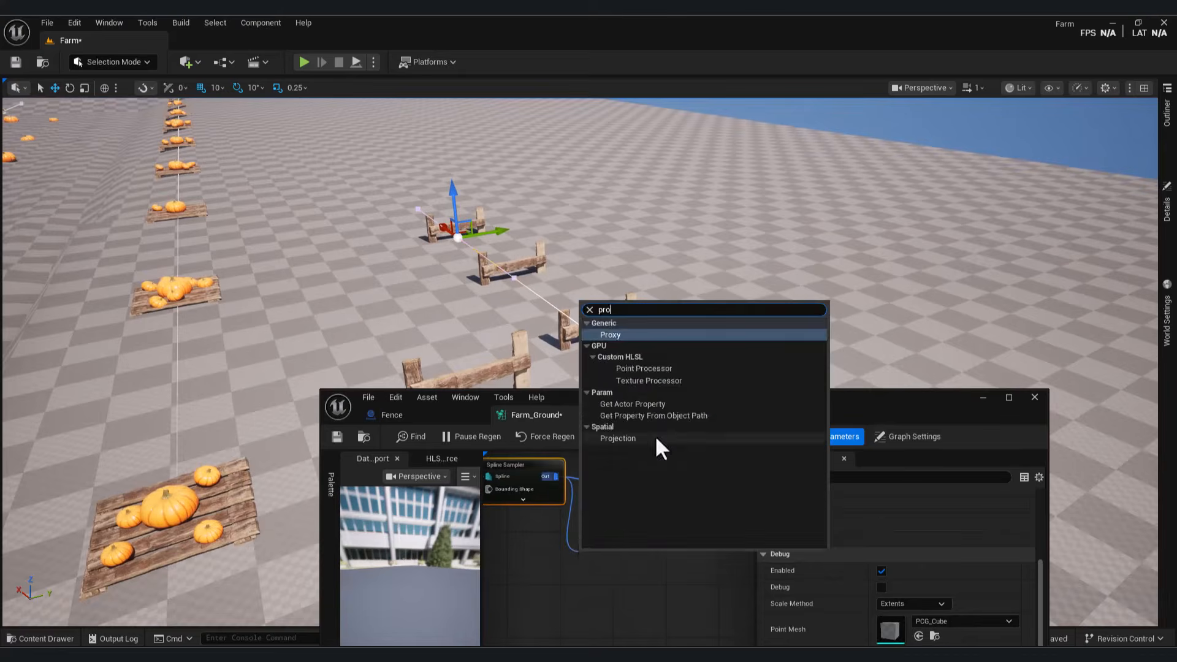
{"action": "left_click", "coordinate": [655, 436]}
{"action": "right_click_drag", "start_coordinate": [596, 546], "coordinate": [607, 453]}
{"action": "right_click", "coordinate": [596, 546]}
{"action": "type", "text": "get land"}
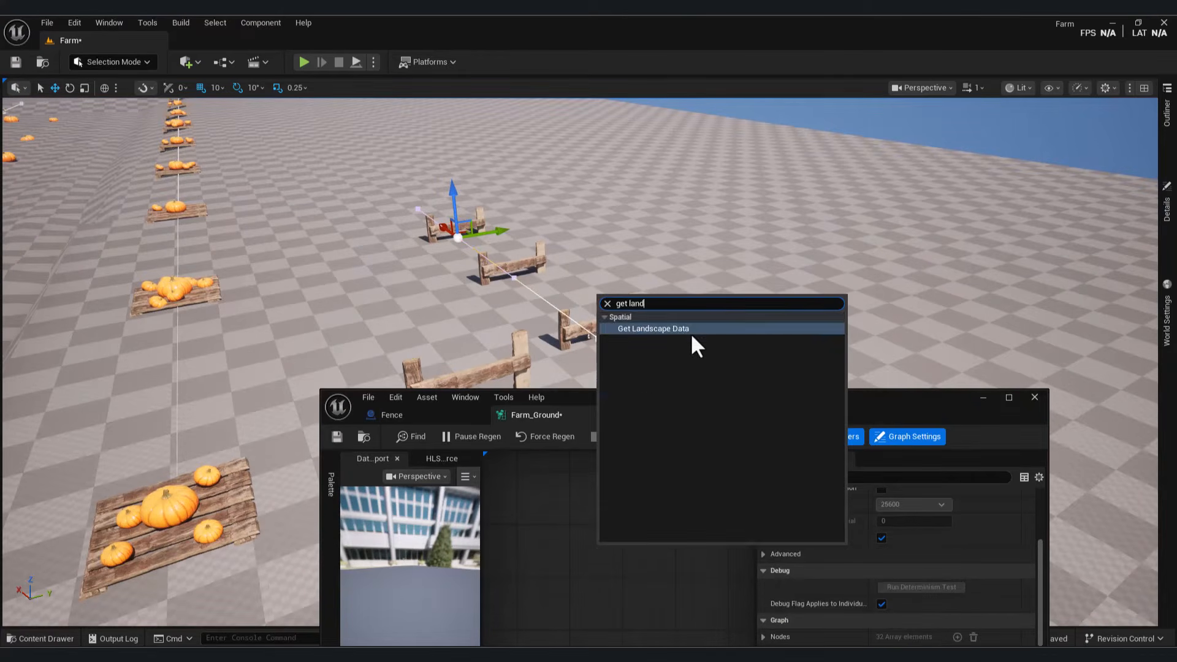
{"action": "left_click", "coordinate": [692, 331]}
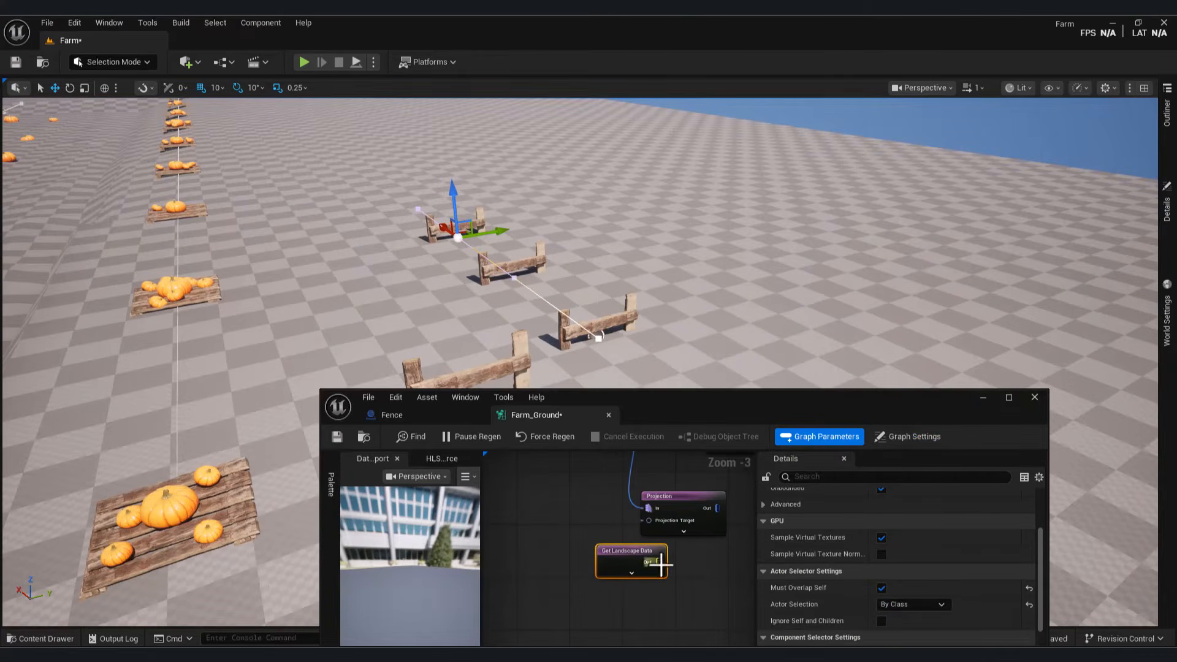
{"action": "right_click_drag", "start_coordinate": [682, 466], "coordinate": [656, 498]}
{"action": "right_click", "coordinate": [668, 539]}
{"action": "left_click_drag", "start_coordinate": [668, 543], "coordinate": [663, 482]}
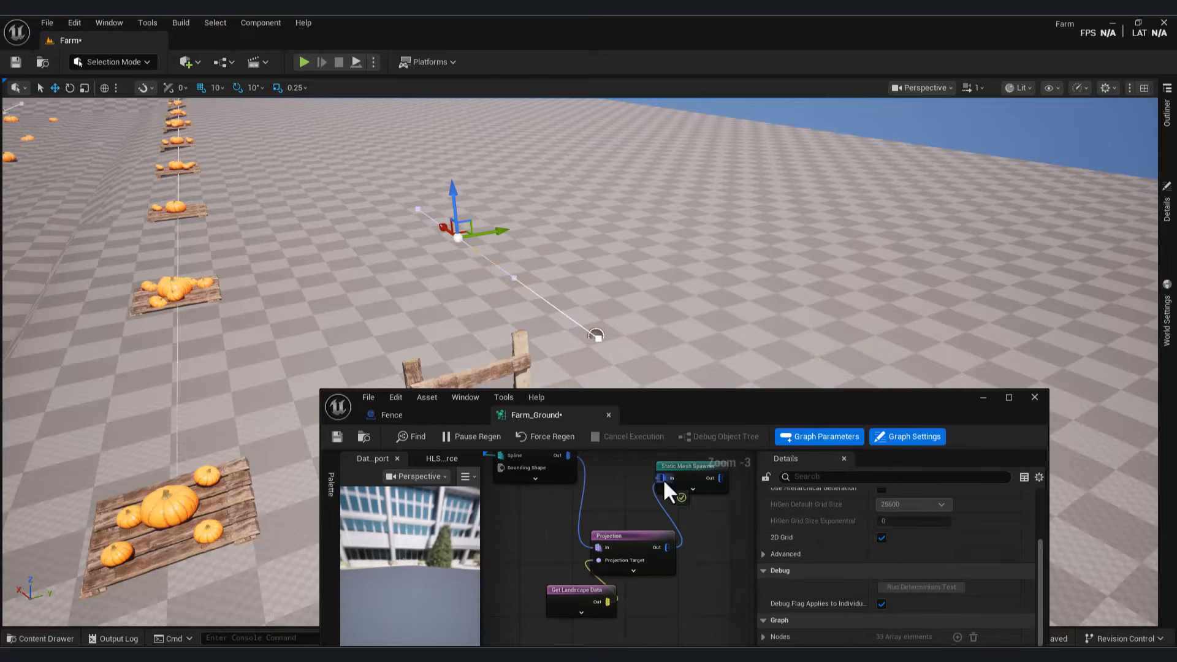
Step: Insert a Transform Points node between the Projection node and the Static Mesh Spawner
{"action": "mouse_move", "coordinate": [529, 230]}
{"action": "right_mouse_down"}
{"action": "mouse_move", "coordinate": [551, 230]}
{"action": "mouse_move", "coordinate": [429, 221]}
{"action": "mouse_move", "coordinate": [529, 231]}
{"action": "right_mouse_up"}
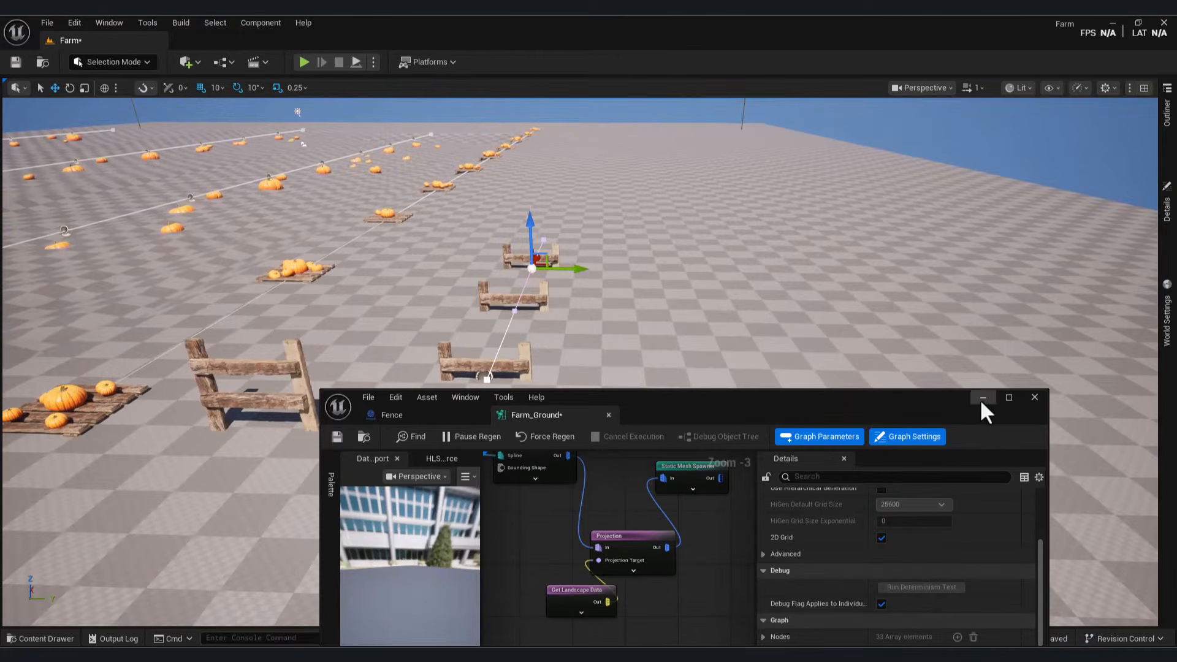
{"action": "left_click_drag", "start_coordinate": [591, 587], "coordinate": [490, 575]}
{"action": "right_click_drag", "start_coordinate": [591, 579], "coordinate": [514, 606]}
{"action": "left_click_drag", "start_coordinate": [604, 490], "coordinate": [730, 487]}
{"action": "type", "text": "tr"}
{"action": "left_click_drag", "start_coordinate": [589, 574], "coordinate": [673, 576]}
{"action": "type", "text": "ansf"}
{"action": "left_click", "coordinate": [722, 589]}
{"action": "scroll", "coordinate": [919, 552], "scroll_direction": "up", "scroll_amount": 3}
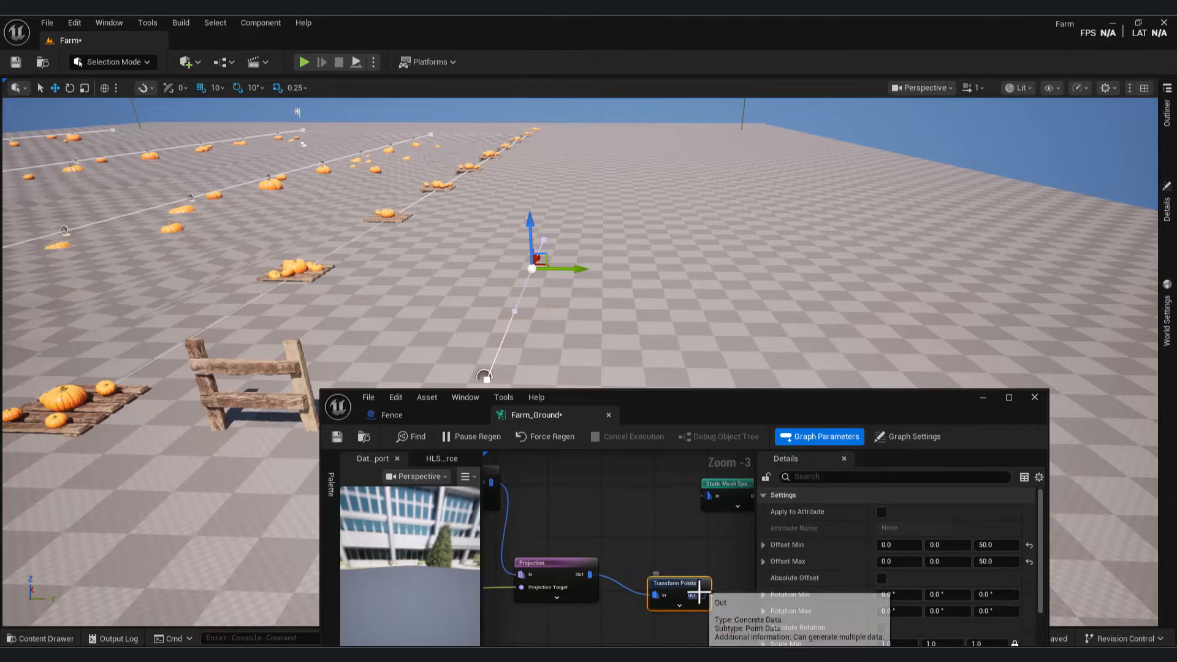
{"action": "left_click_drag", "start_coordinate": [701, 594], "coordinate": [709, 496]}
Step: Set the Transform Points Offset Min and Max Z to 100
{"action": "left_click", "coordinate": [988, 546]}
{"action": "type", "text": "100"}
{"action": "key", "text": "Return"}
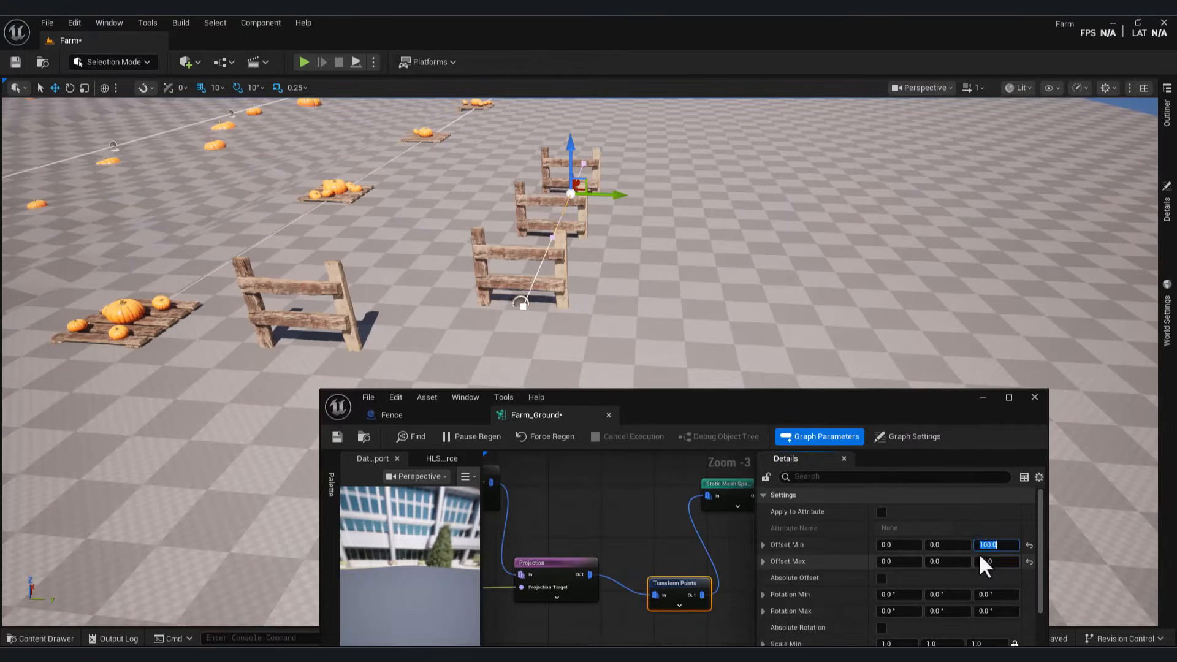
{"action": "left_click", "coordinate": [1001, 563]}
{"action": "type", "text": "100"}
{"action": "key", "text": "Return"}
Step: Set the Transform Points Rotation Min and Max Z to 90°
{"action": "left_click_drag", "start_coordinate": [674, 295], "coordinate": [784, 331], "text": "alt"}
{"action": "left_click_drag", "start_coordinate": [551, 564], "coordinate": [532, 557]}
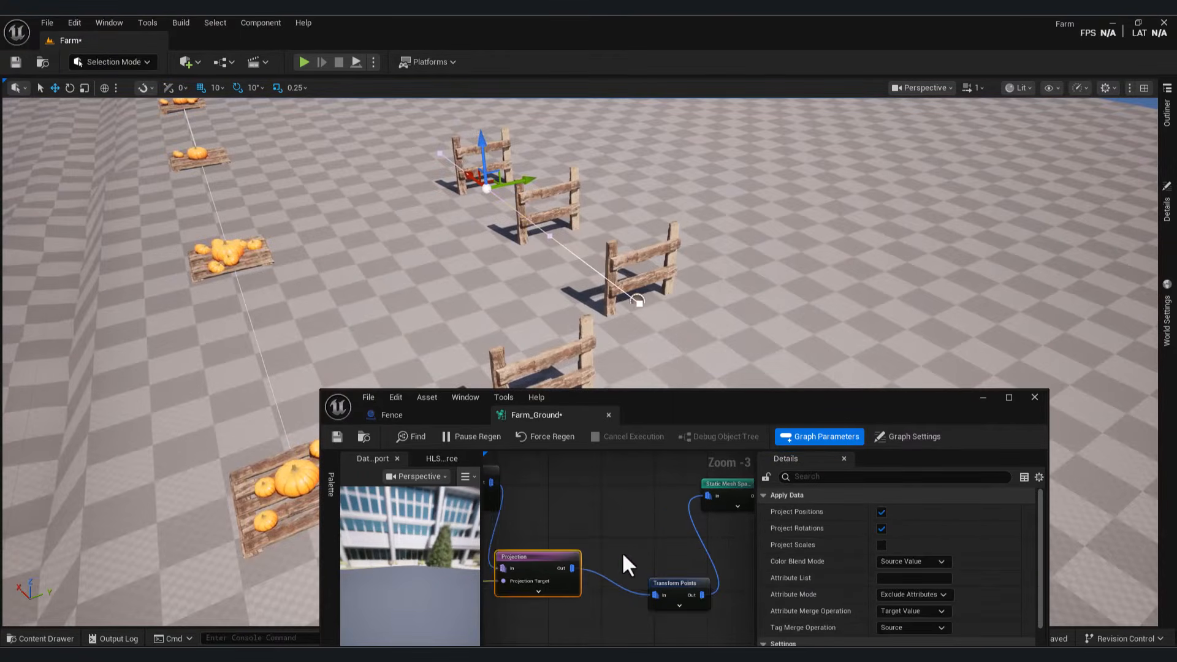
{"action": "right_click_drag", "start_coordinate": [621, 551], "coordinate": [489, 529]}
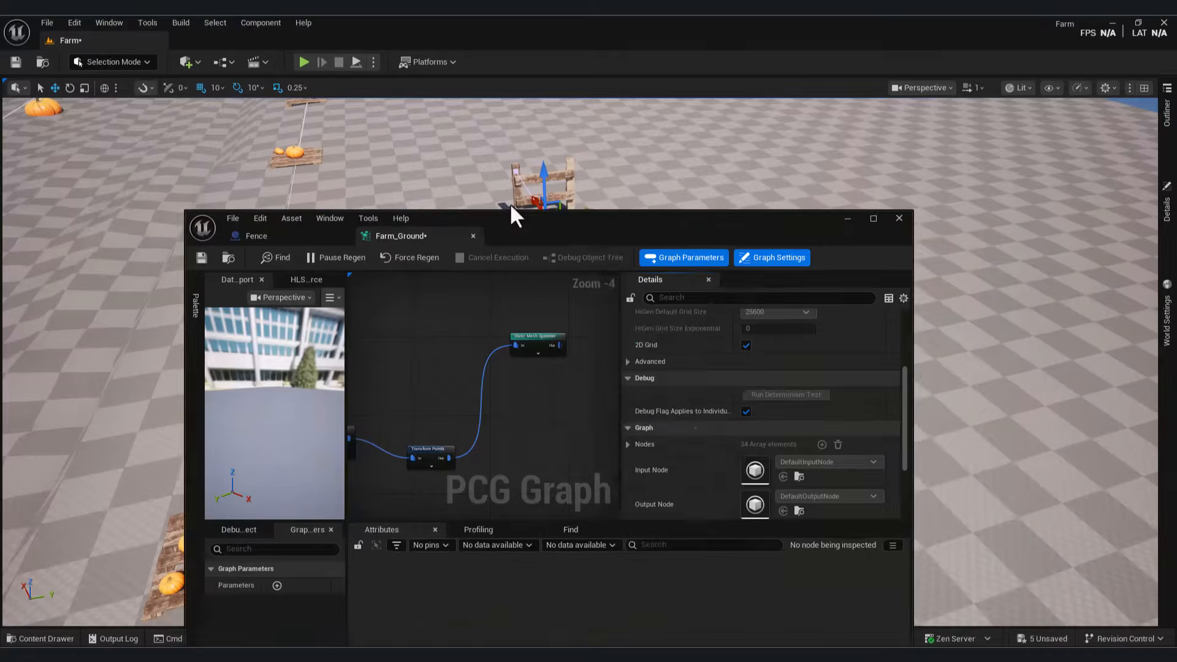
{"action": "left_click_drag", "start_coordinate": [509, 209], "coordinate": [232, 196]}
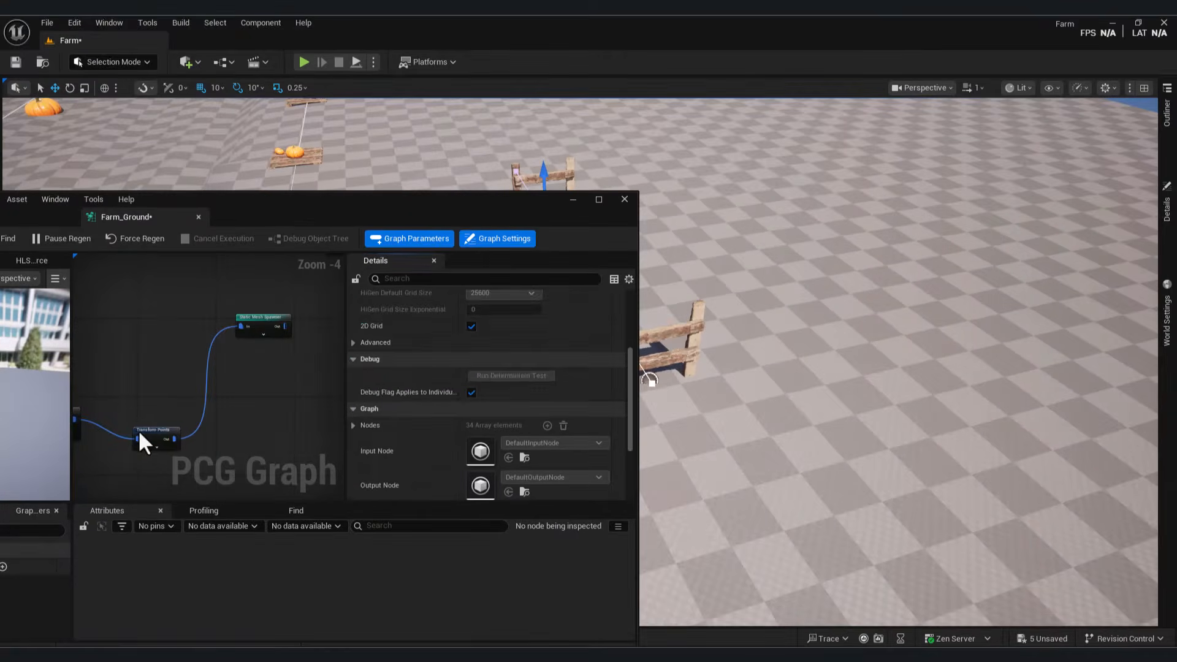
{"action": "left_click", "coordinate": [147, 438]}
{"action": "left_click", "coordinate": [582, 396]}
{"action": "type", "text": "90"}
{"action": "key", "text": "Return"}
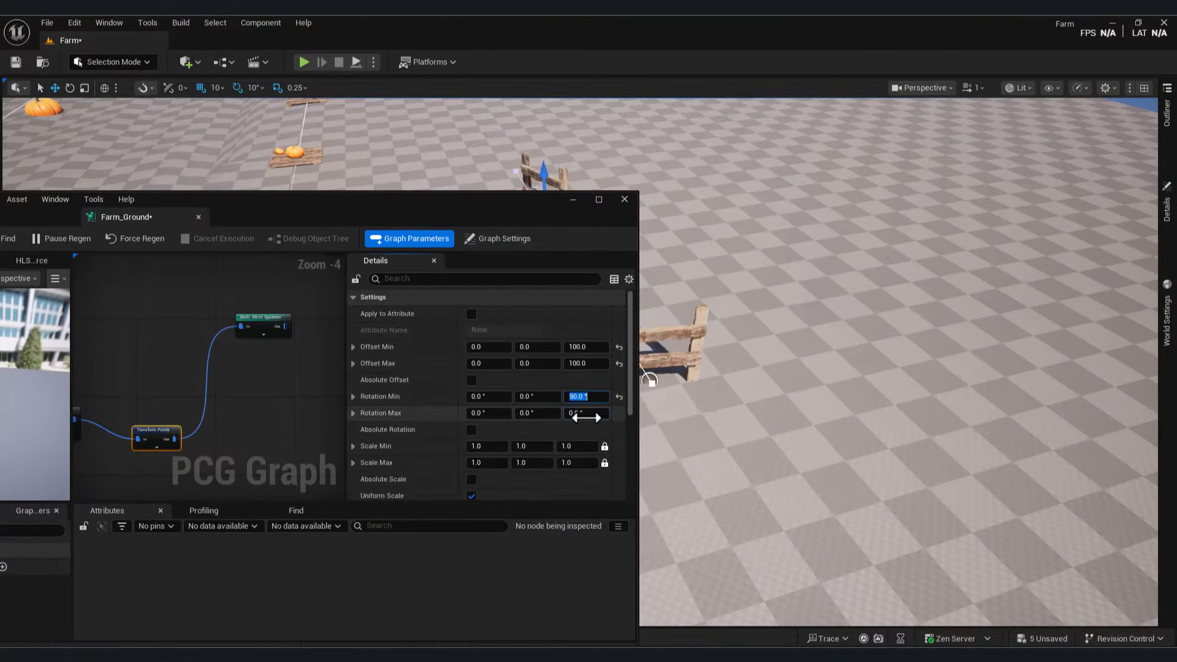
{"action": "left_click", "coordinate": [584, 415]}
{"action": "type", "text": "90"}
{"action": "key", "text": "Return"}
Step: Switch the Spline Sampler to Distance mode, with a Distance Increment of about 230.24 so fence pieces join
{"action": "left_click", "coordinate": [573, 199]}
{"action": "left_click_drag", "start_coordinate": [641, 362], "coordinate": [677, 362], "text": "alt"}
{"action": "mouse_move", "coordinate": [713, 654]}
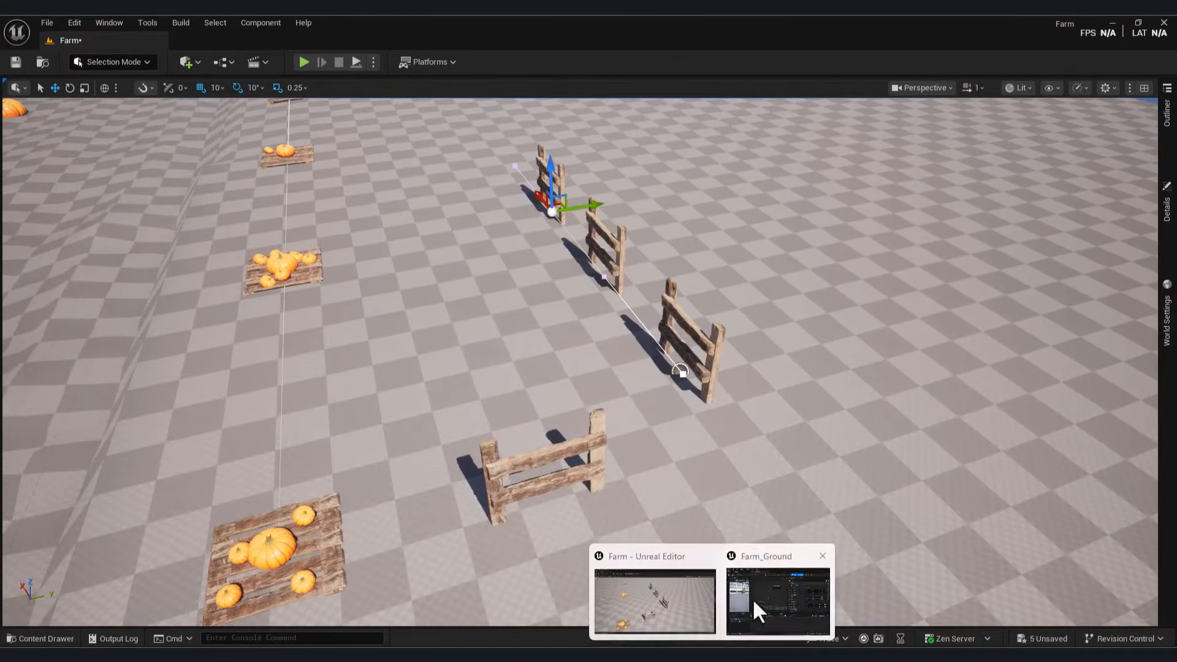
{"action": "left_click", "coordinate": [754, 607]}
{"action": "right_click_drag", "start_coordinate": [98, 429], "coordinate": [340, 435]}
{"action": "left_click", "coordinate": [233, 358]}
{"action": "left_click_drag", "start_coordinate": [483, 220], "coordinate": [389, 230]}
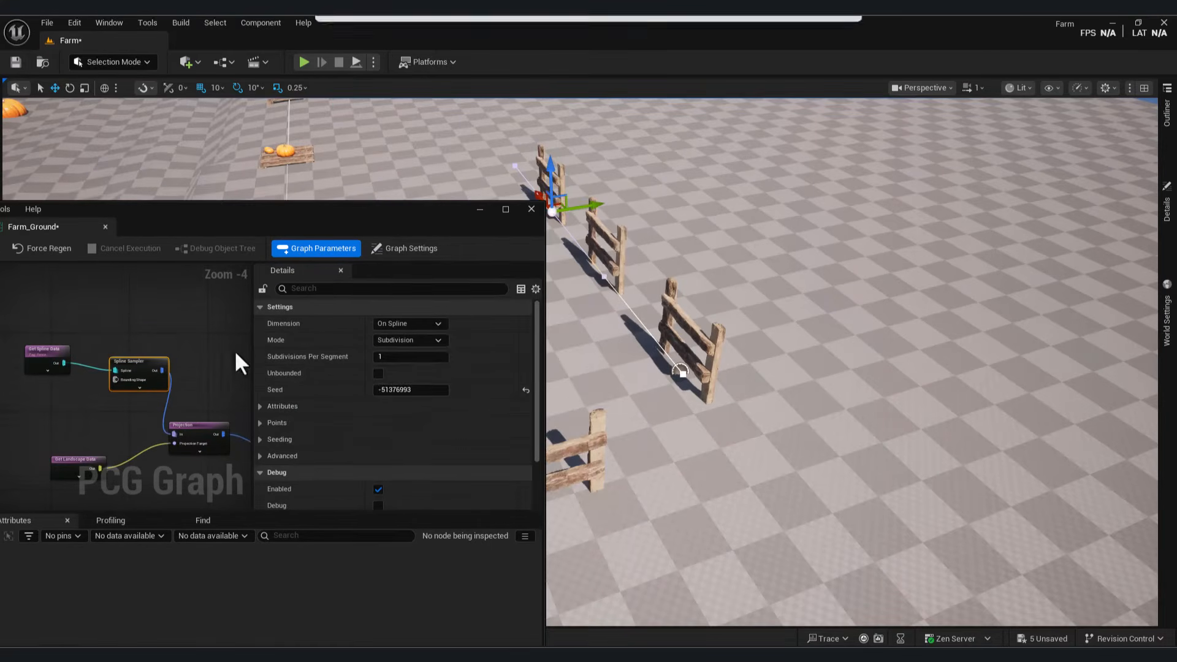
{"action": "left_click", "coordinate": [406, 340]}
{"action": "left_click", "coordinate": [402, 364]}
{"action": "left_click_drag", "start_coordinate": [395, 358], "coordinate": [443, 359]}
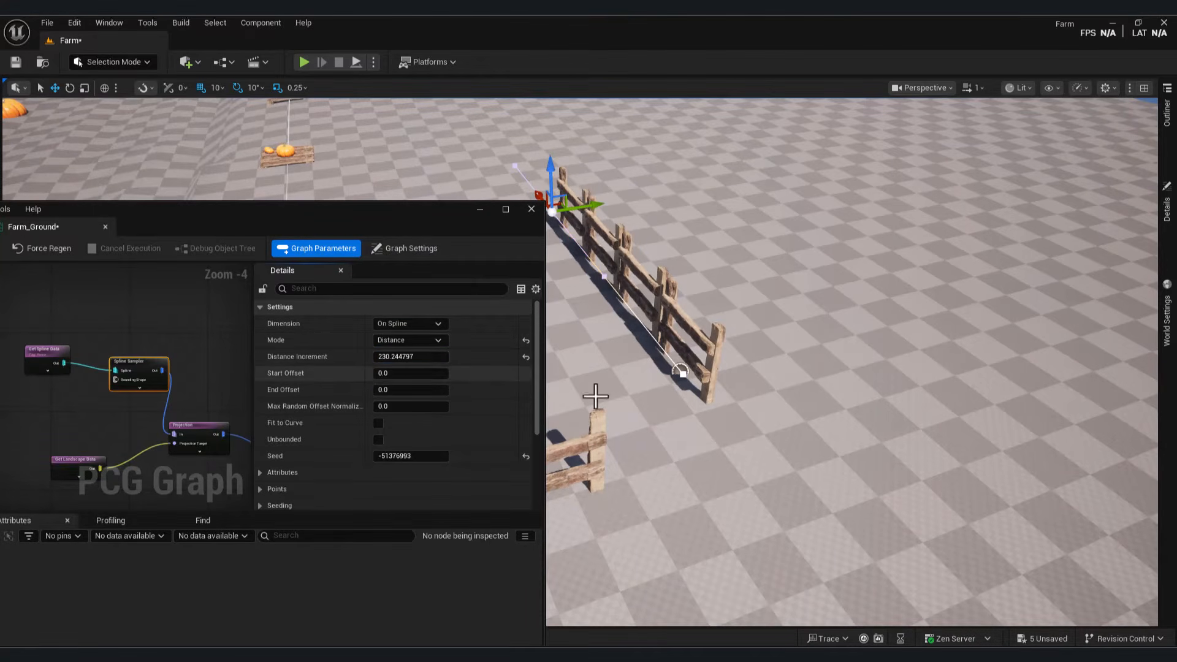
Step: Select the Static Mesh Spawner node to review its settings
{"action": "right_click_drag", "start_coordinate": [248, 393], "coordinate": [24, 451]}
{"action": "left_click", "coordinate": [177, 385]}
{"action": "right_click_drag", "start_coordinate": [114, 416], "coordinate": [122, 392]}
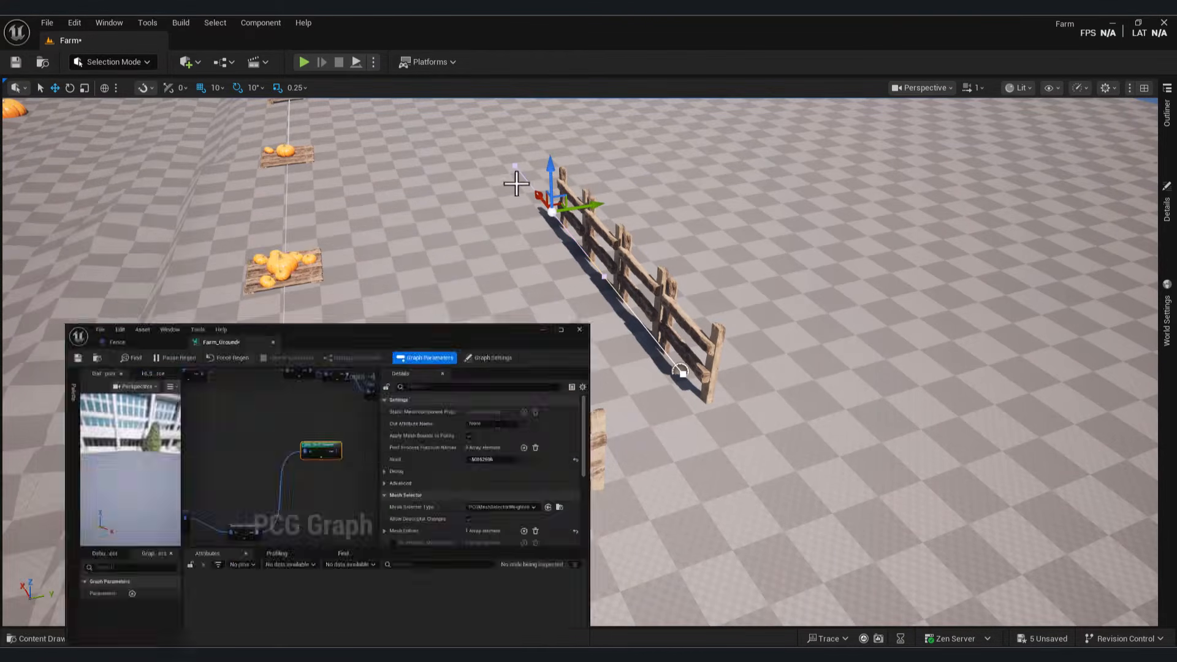
{"action": "scroll", "coordinate": [297, 250], "scroll_direction": "down", "scroll_amount": 10}
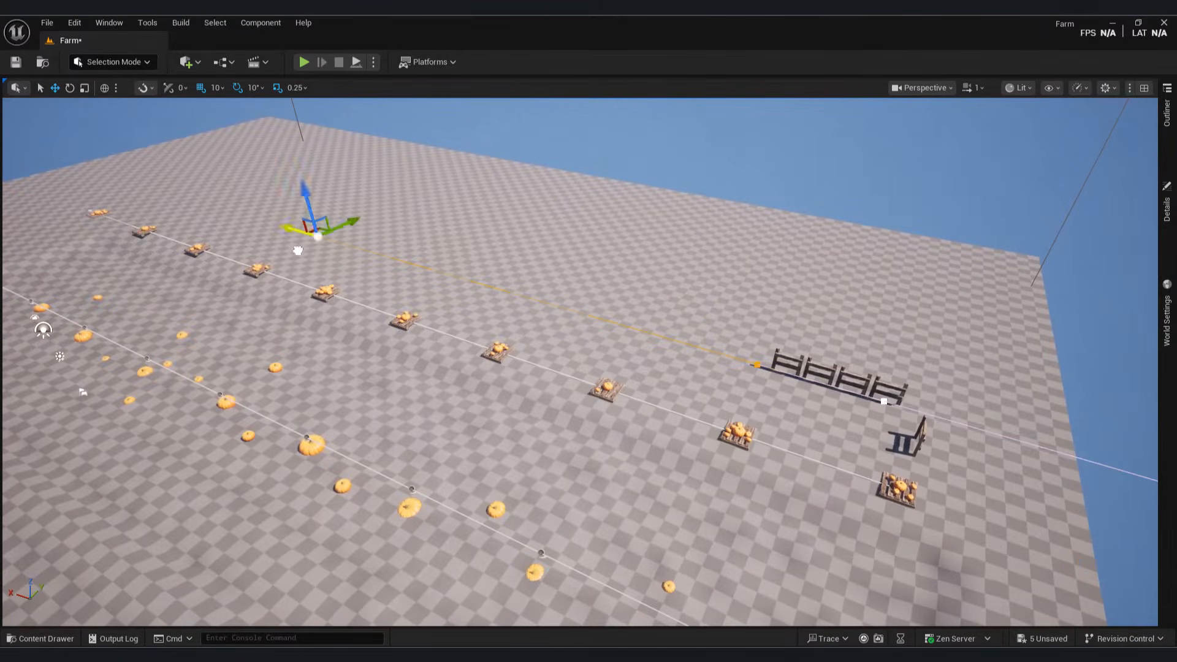
Step: Lengthen the existing fence by moving its end point, undoing an unwanted extra section
{"action": "left_click_drag", "start_coordinate": [297, 250], "coordinate": [153, 199]}
{"action": "mouse_move", "coordinate": [685, 301]}
{"action": "right_mouse_down"}
{"action": "mouse_move", "coordinate": [723, 325]}
{"action": "mouse_move", "coordinate": [858, 306]}
{"action": "mouse_move", "coordinate": [685, 301]}
{"action": "right_mouse_up"}
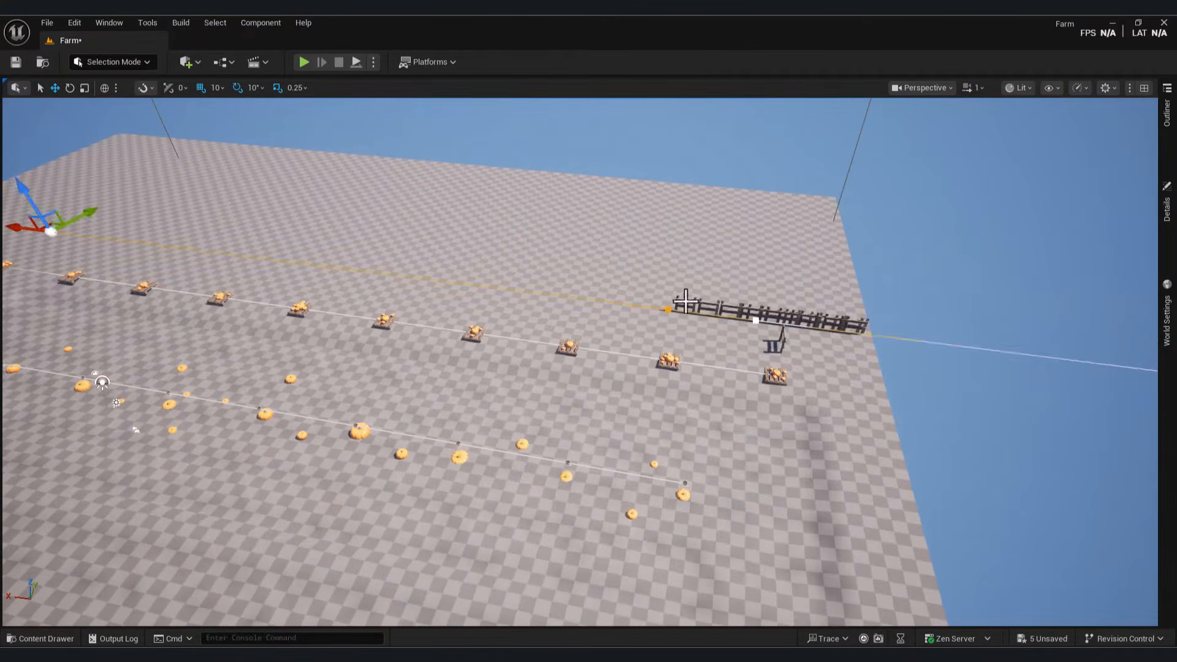
{"action": "key", "text": "ctrl+z"}
{"action": "left_click_drag", "start_coordinate": [592, 299], "coordinate": [239, 262]}
{"action": "right_click_drag", "start_coordinate": [302, 261], "coordinate": [445, 159]}
{"action": "left_click_drag", "start_coordinate": [409, 138], "coordinate": [105, 242], "text": "alt"}
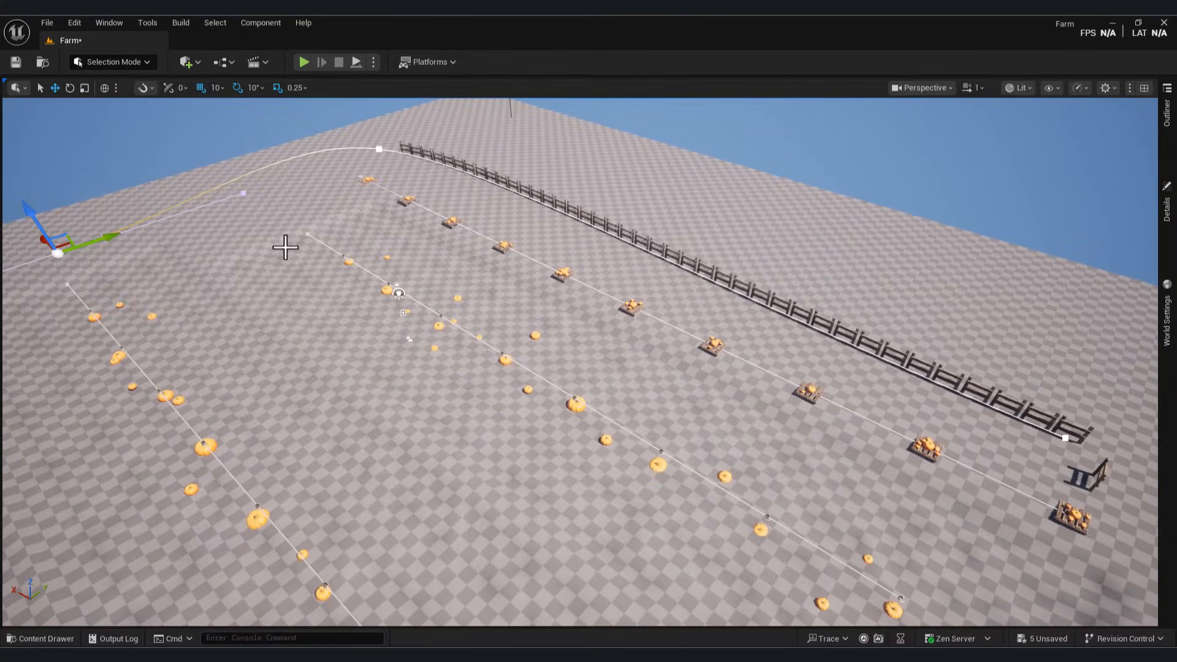
{"action": "key", "text": "ctrl+z"}
{"action": "key", "text": "ctrl+z"}
{"action": "right_click_drag", "start_coordinate": [363, 145], "coordinate": [365, 305]}
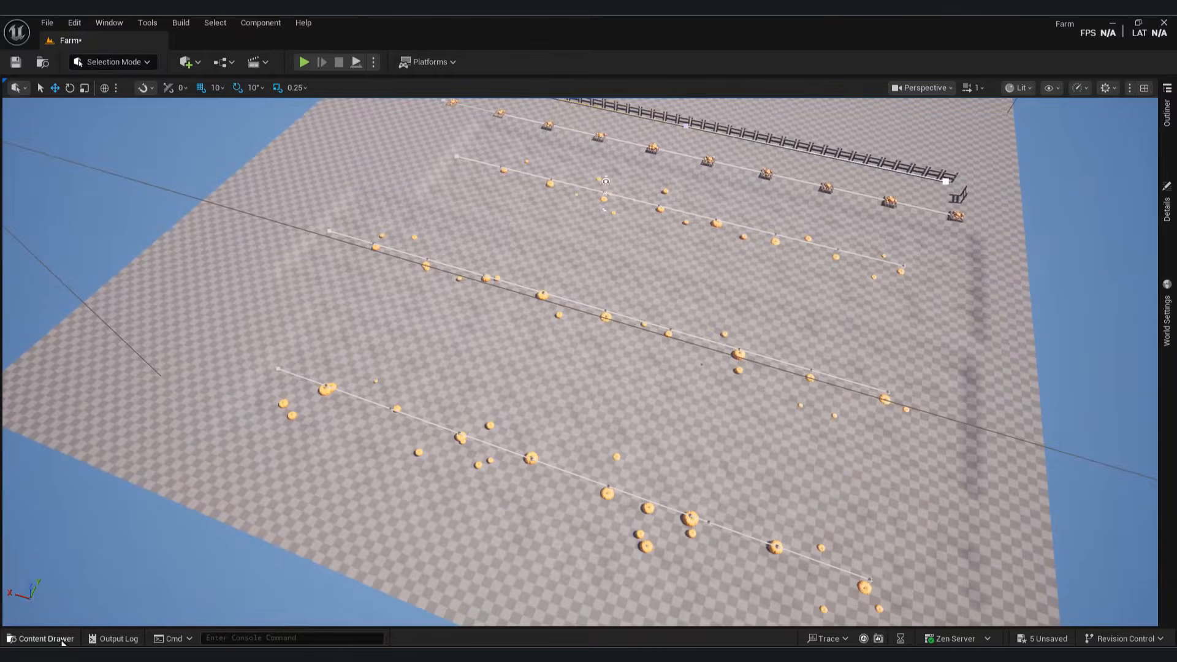
Step: Place a second Fence actor into the level from NewFolder
{"action": "left_click", "coordinate": [59, 639]}
{"action": "left_click", "coordinate": [71, 469]}
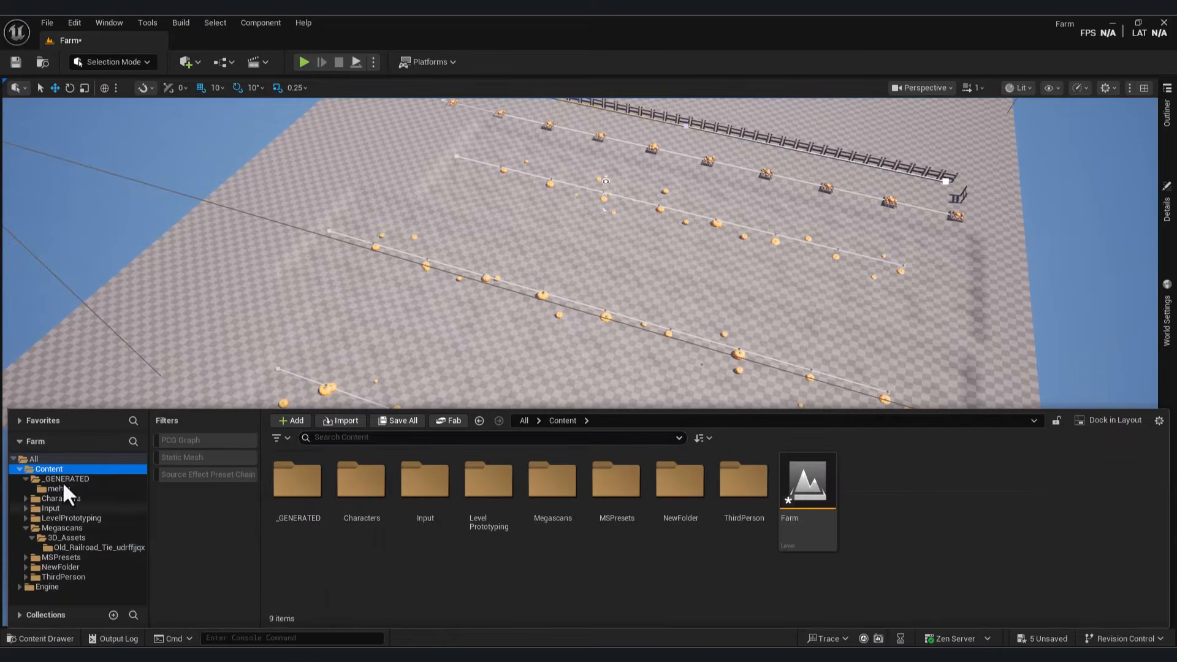
{"action": "double_click", "coordinate": [583, 485]}
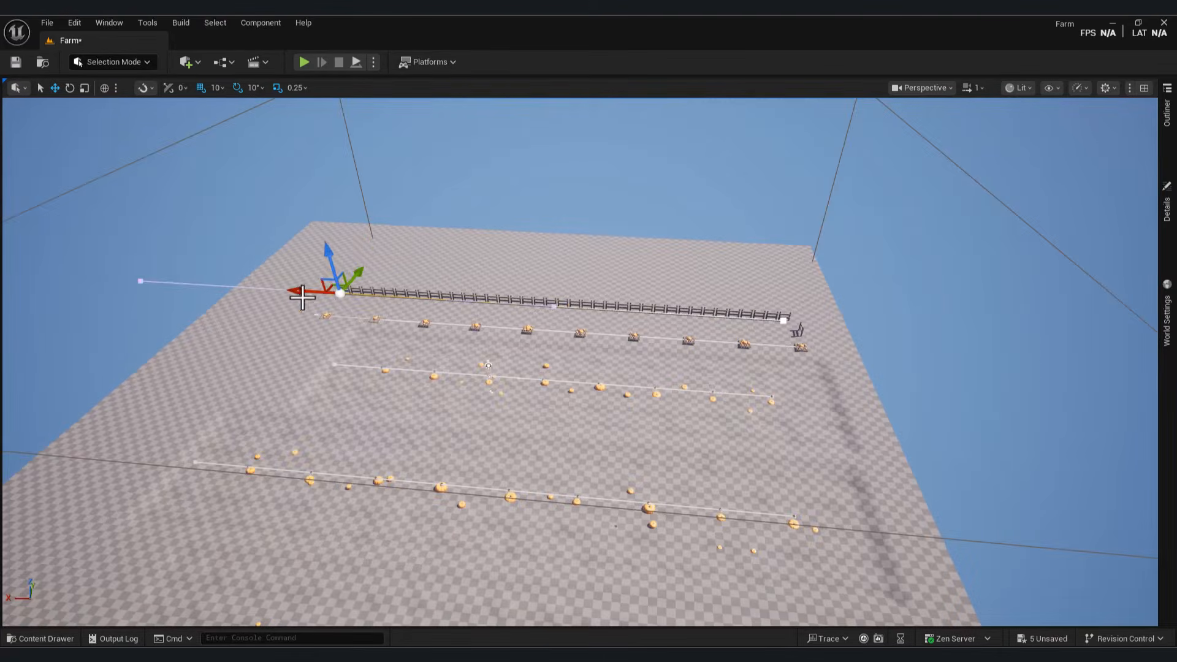
{"action": "left_click_drag", "start_coordinate": [288, 303], "coordinate": [539, 323]}
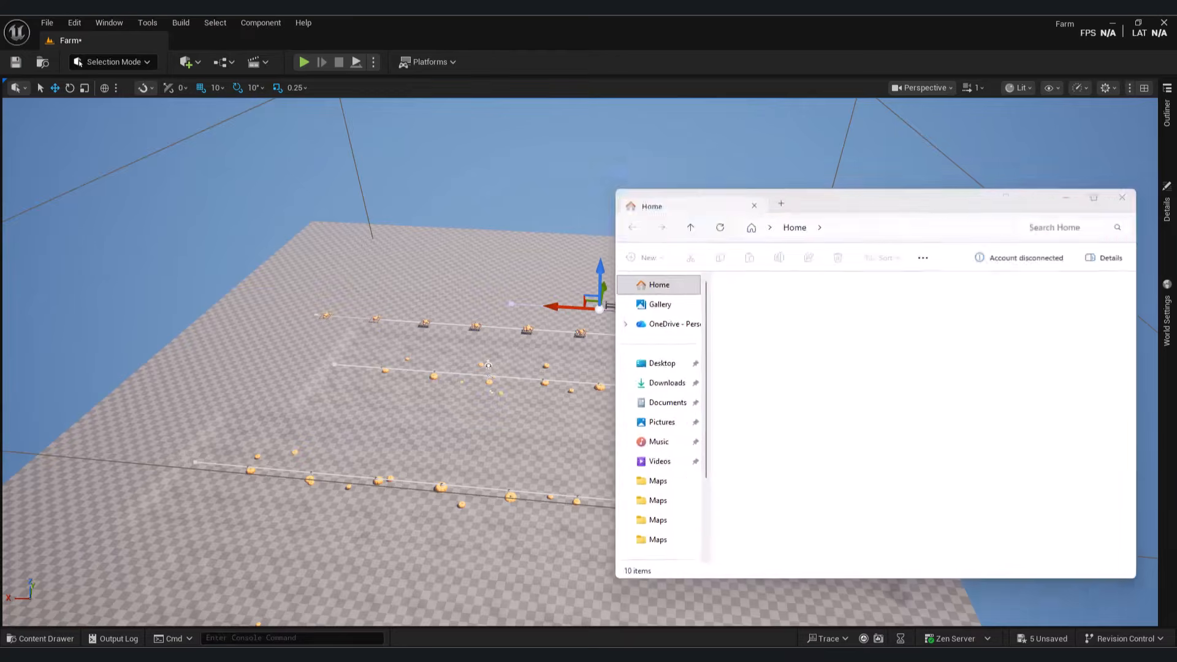
{"action": "left_click", "coordinate": [61, 638]}
{"action": "left_click_drag", "start_coordinate": [553, 484], "coordinate": [515, 320]}
Step: In the Farm_Ground PCG graph, let Get Spline Data gather multiple fence splines
{"action": "left_click", "coordinate": [61, 638]}
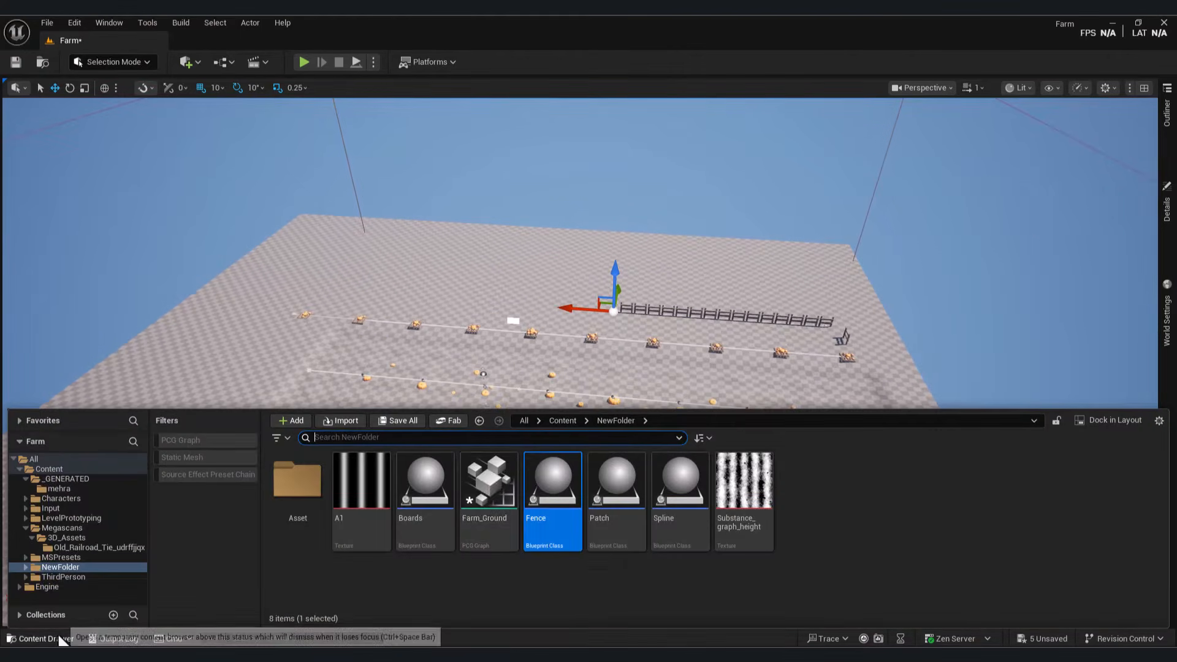
{"action": "double_click", "coordinate": [489, 484]}
{"action": "left_click_drag", "start_coordinate": [307, 209], "coordinate": [503, 184]}
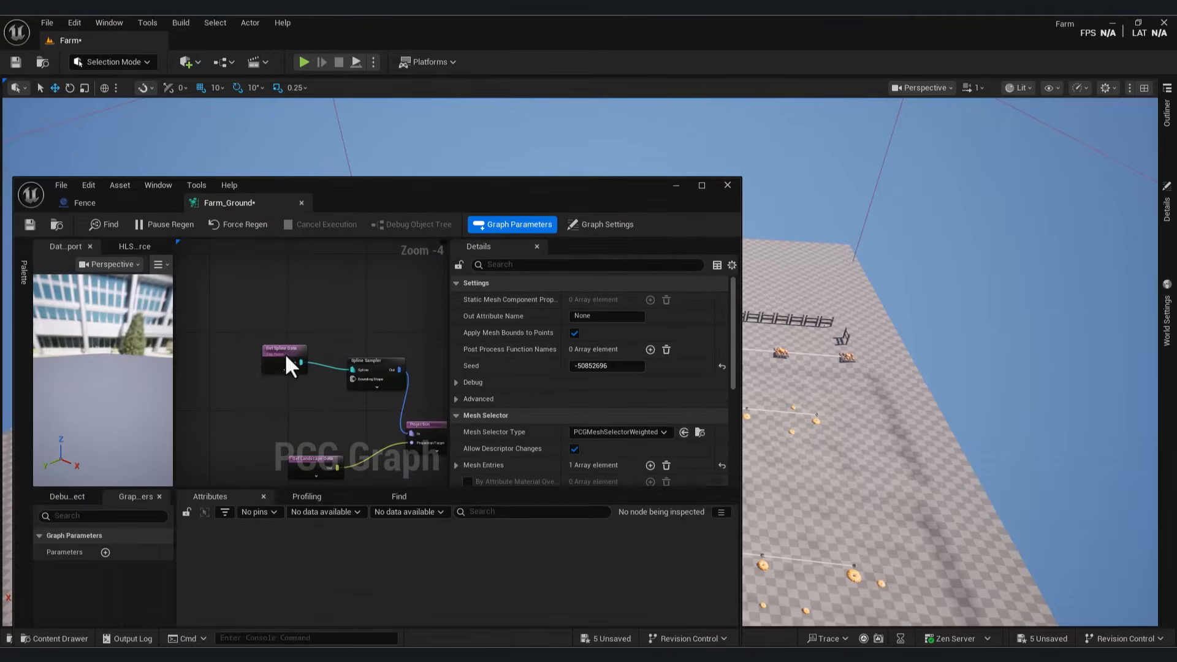
{"action": "left_click", "coordinate": [285, 353]}
{"action": "left_click", "coordinate": [574, 367]}
{"action": "left_click", "coordinate": [679, 188]}
Step: Select Fence2 and lengthen it by dragging its end point along the field
{"action": "right_click_drag", "start_coordinate": [636, 318], "coordinate": [555, 325]}
{"action": "left_click", "coordinate": [593, 307]}
{"action": "left_click", "coordinate": [1167, 125]}
{"action": "scroll", "coordinate": [1073, 466], "scroll_direction": "down", "scroll_amount": 2}
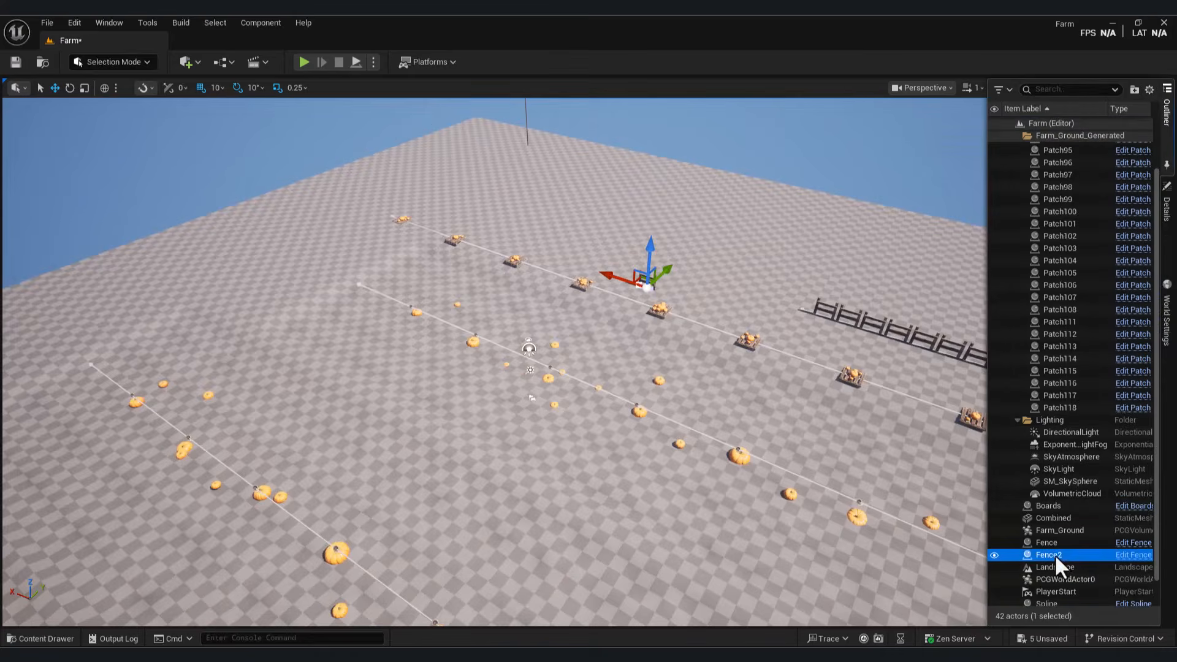
{"action": "mouse_move", "coordinate": [736, 334]}
{"action": "right_mouse_down"}
{"action": "mouse_move", "coordinate": [680, 331]}
{"action": "mouse_move", "coordinate": [736, 331]}
{"action": "right_mouse_up"}
{"action": "left_click_drag", "start_coordinate": [736, 331], "coordinate": [778, 323]}
{"action": "right_click_drag", "start_coordinate": [779, 324], "coordinate": [815, 324]}
{"action": "right_click_drag", "start_coordinate": [687, 343], "coordinate": [650, 343]}
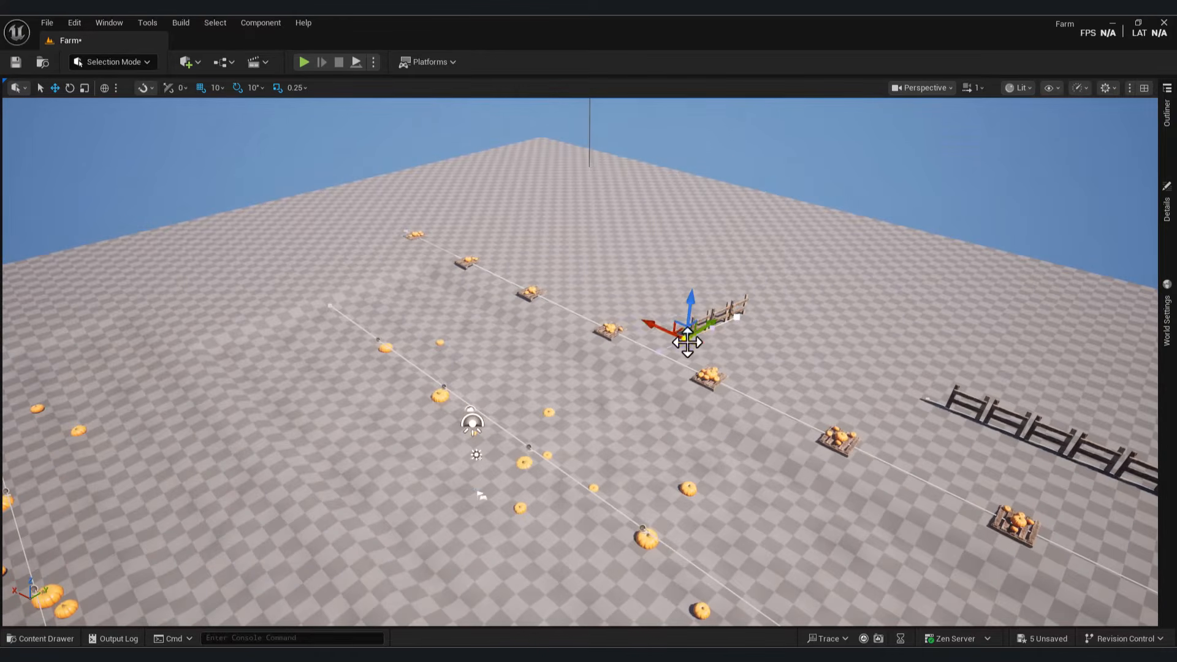
{"action": "left_click_drag", "start_coordinate": [494, 193], "coordinate": [526, 234]}
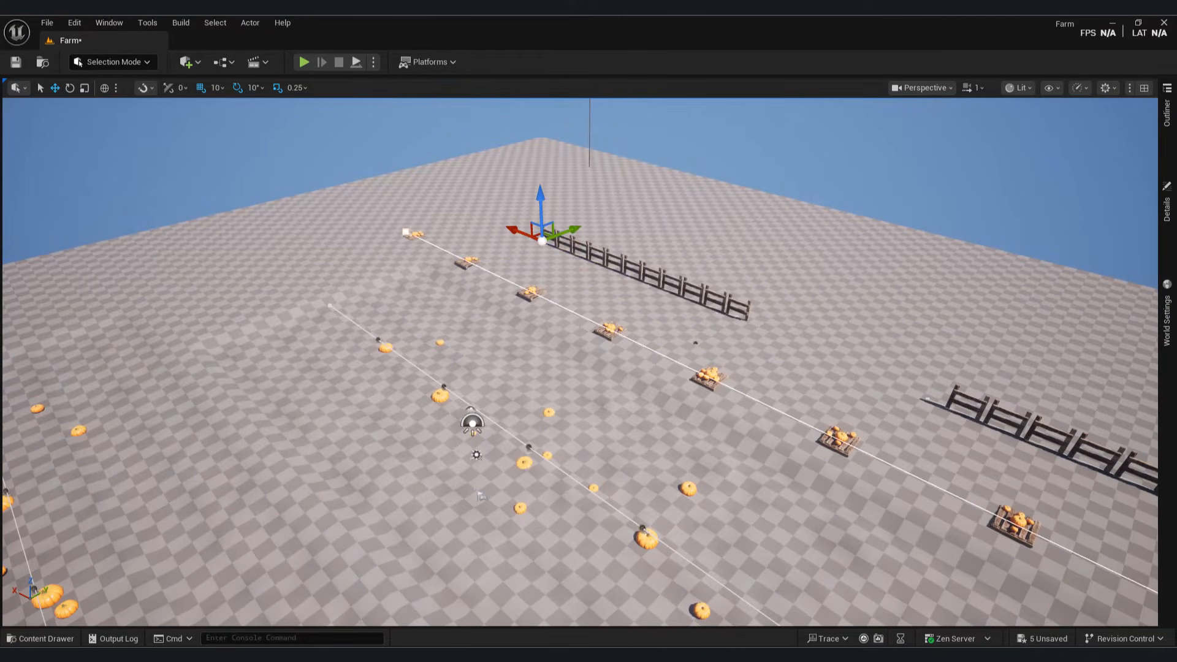
Step: Stretch Fence2's end point across to the left side of the farm
{"action": "left_click", "coordinate": [405, 232]}
{"action": "left_click", "coordinate": [550, 241]}
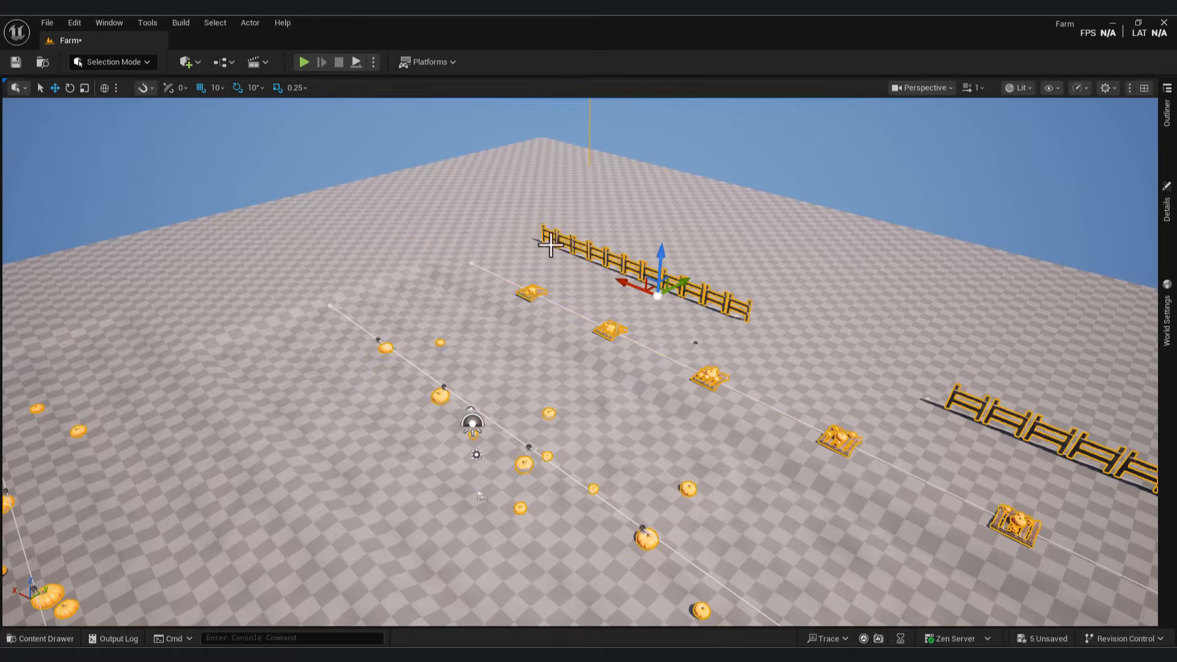
{"action": "left_click", "coordinate": [1167, 110]}
{"action": "left_click", "coordinate": [543, 239]}
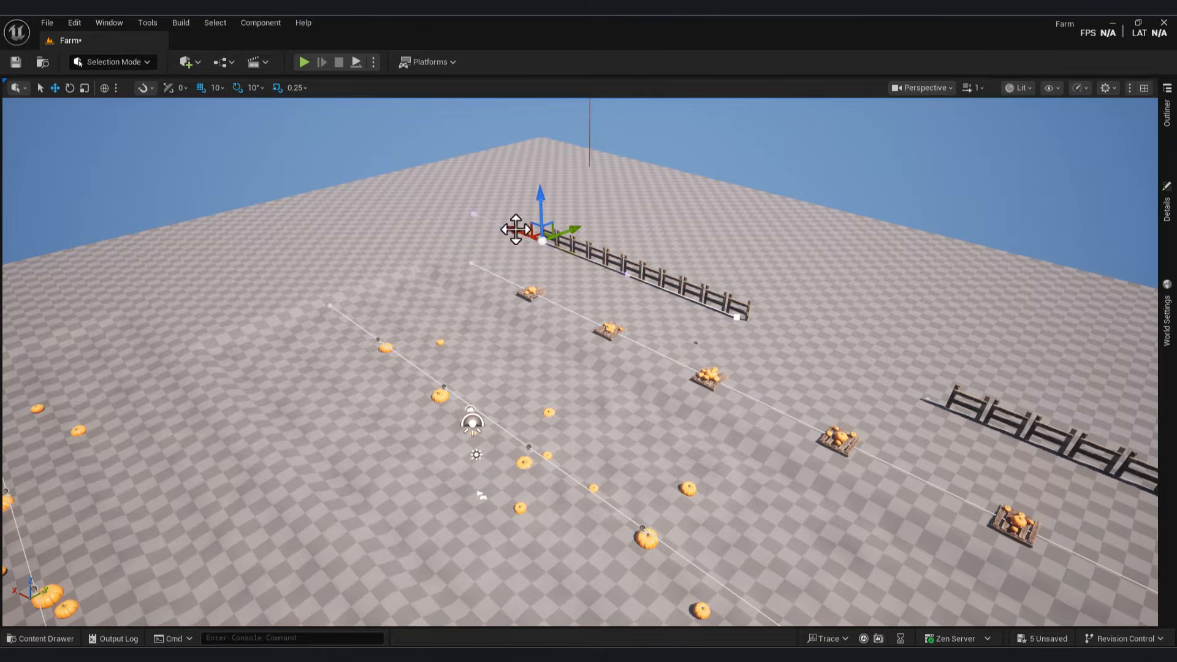
{"action": "right_click_drag", "start_coordinate": [637, 229], "coordinate": [636, 229]}
{"action": "key", "text": "ctrl+space"}
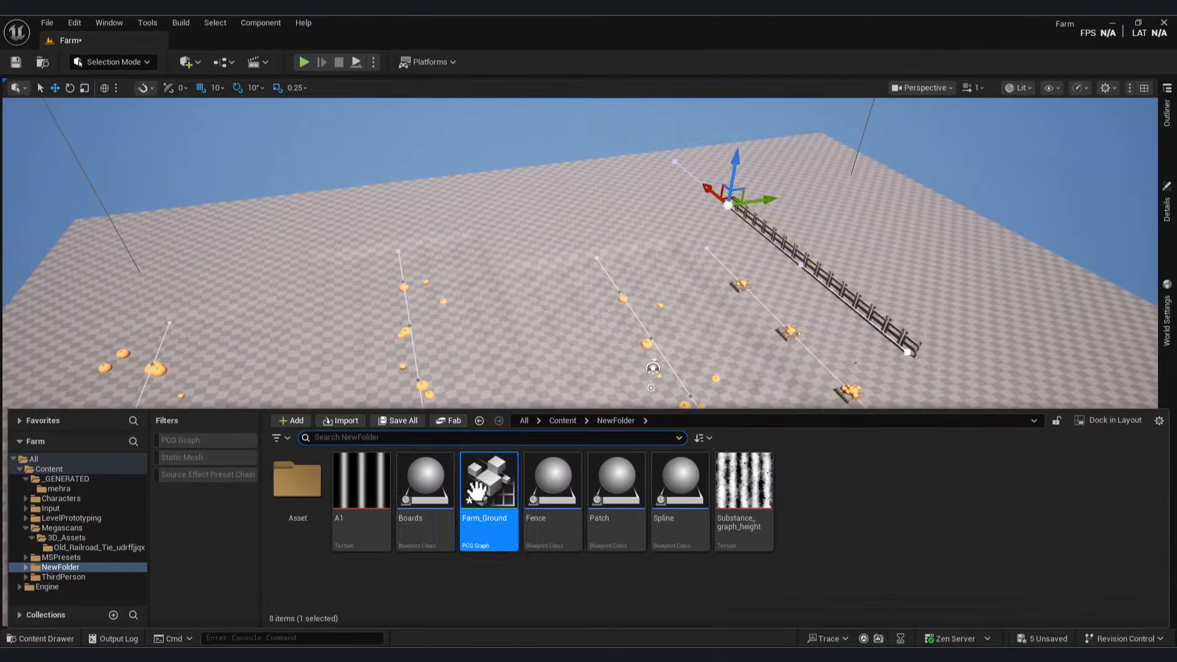
{"action": "key", "text": "ctrl+space"}
{"action": "left_click_drag", "start_coordinate": [535, 233], "coordinate": [215, 294]}
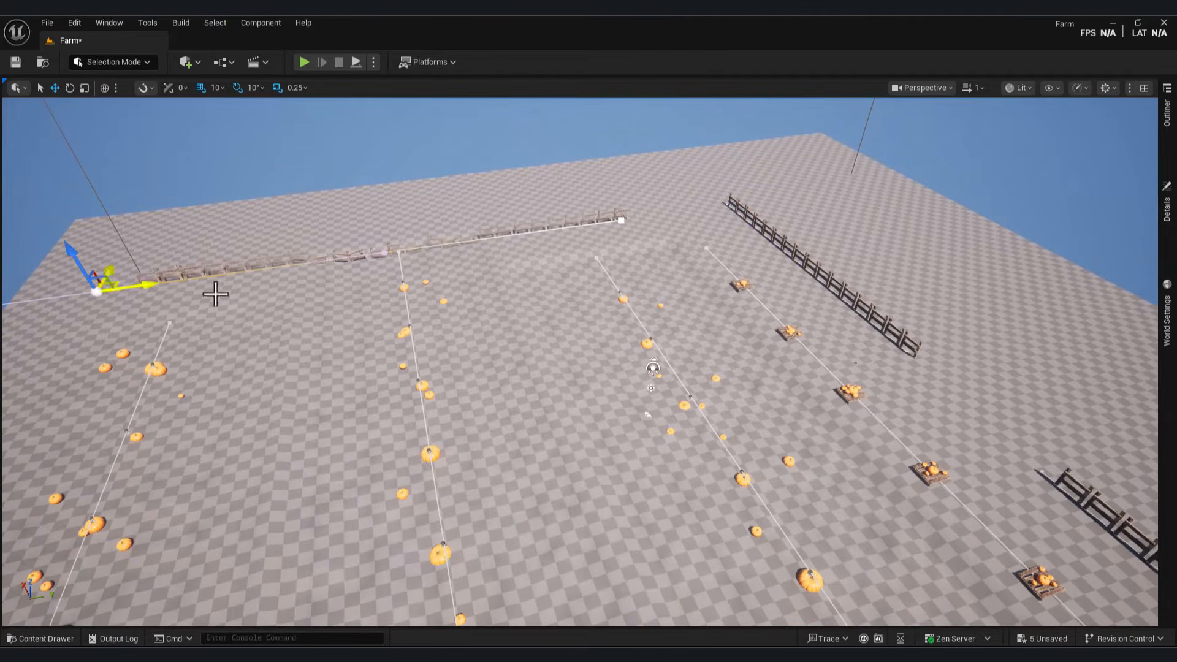
{"action": "right_click_drag", "start_coordinate": [715, 212], "coordinate": [715, 212]}
{"action": "right_click_drag", "start_coordinate": [334, 551], "coordinate": [334, 551]}
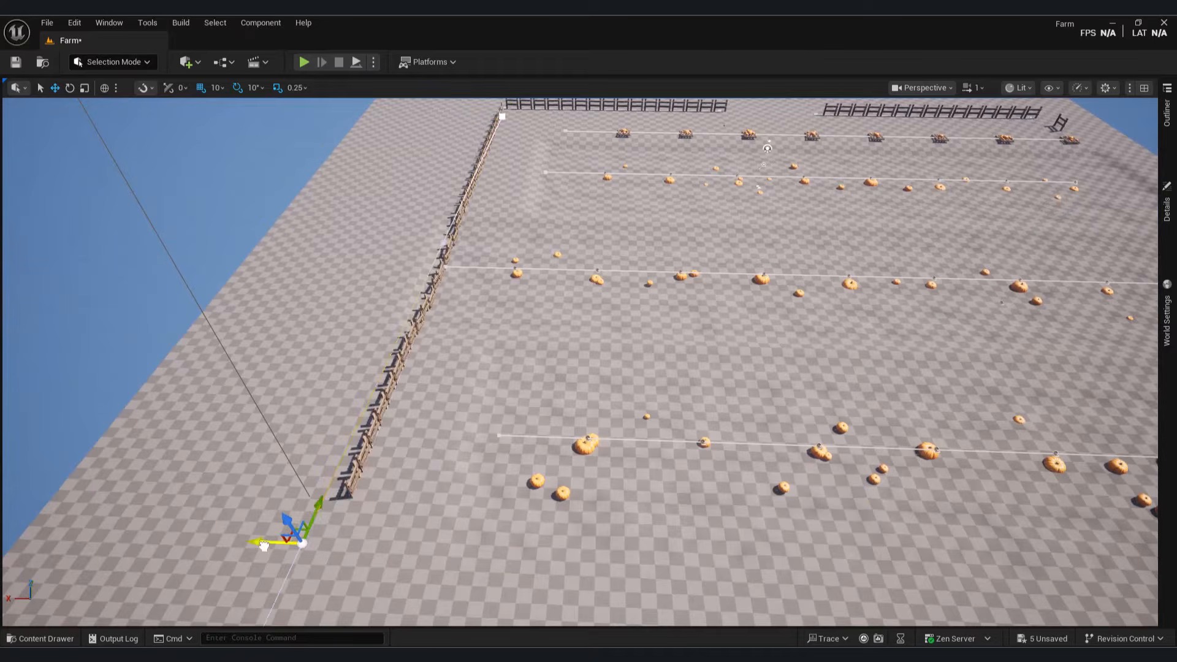
{"action": "left_click_drag", "start_coordinate": [263, 546], "coordinate": [260, 546]}
{"action": "left_click_drag", "start_coordinate": [457, 111], "coordinate": [456, 112]}
Step: Select a pumpkin row spline and its end point
{"action": "right_click_drag", "start_coordinate": [273, 237], "coordinate": [274, 237]}
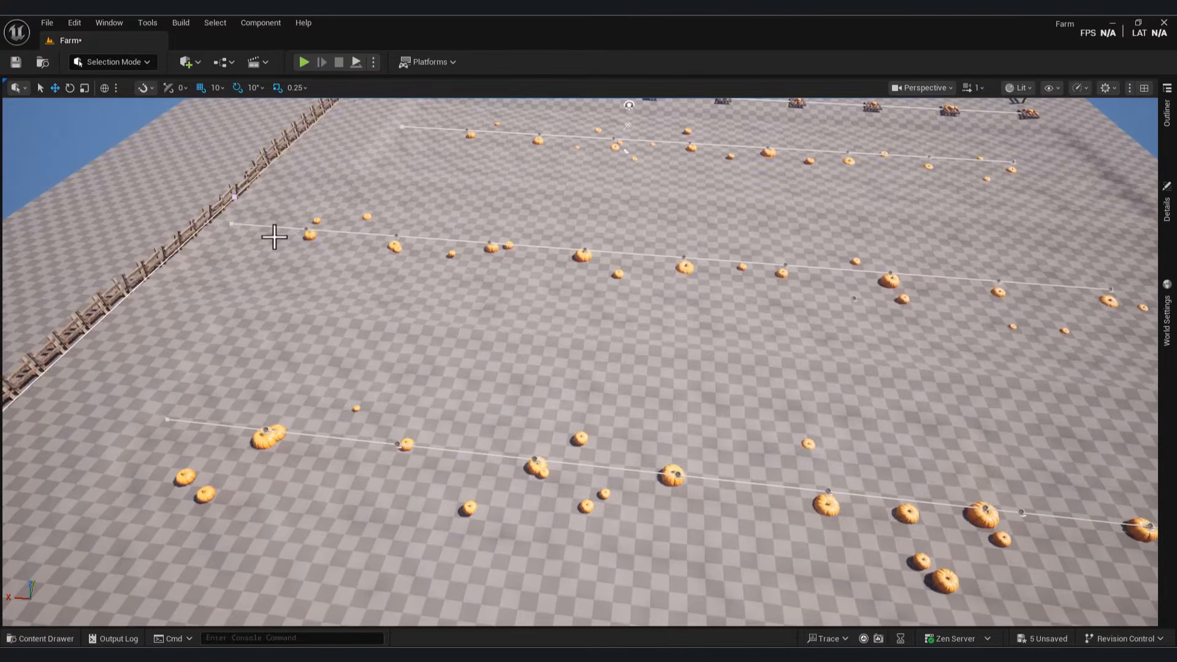
{"action": "left_click", "coordinate": [308, 234]}
{"action": "left_click", "coordinate": [232, 224]}
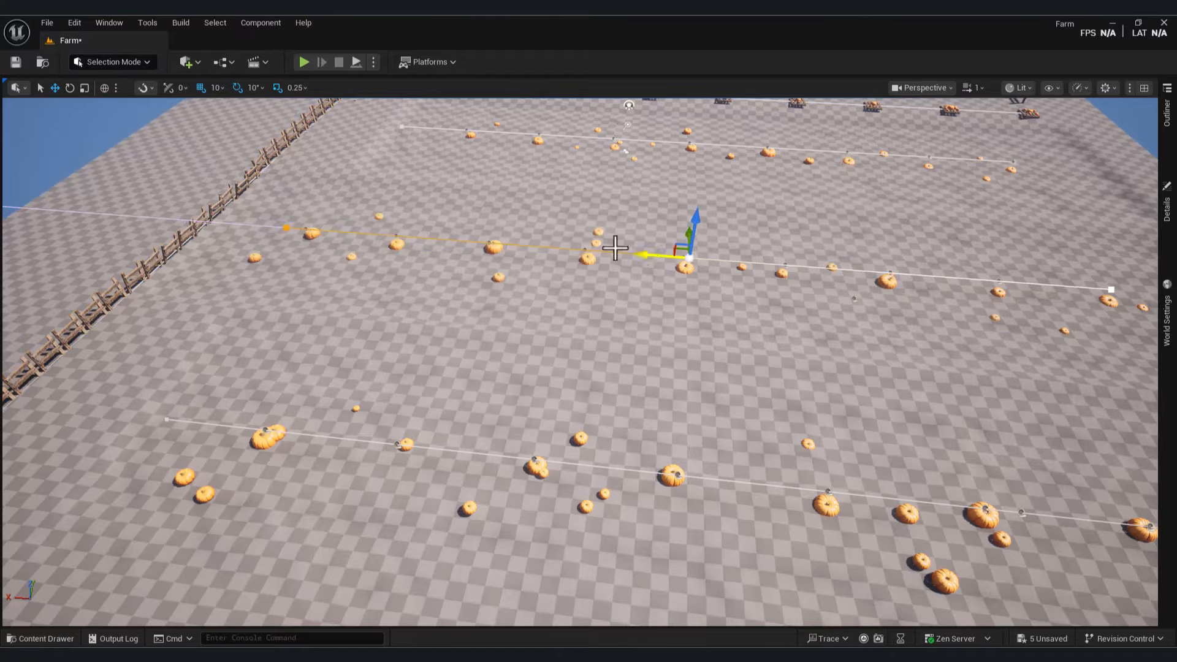
{"action": "right_click_drag", "start_coordinate": [616, 248], "coordinate": [615, 248]}
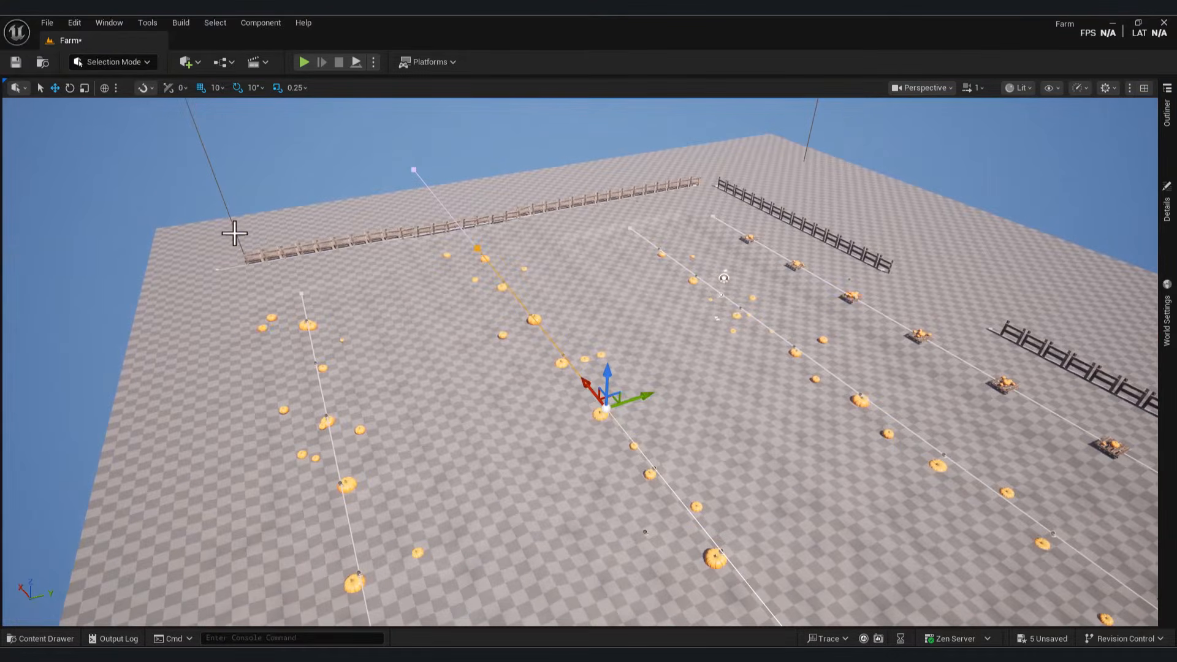
Step: Widen the PCG volume bounding the farm so the pumpkin rows spread apart
{"action": "left_click", "coordinate": [234, 233]}
{"action": "right_click_drag", "start_coordinate": [235, 233], "coordinate": [234, 233]}
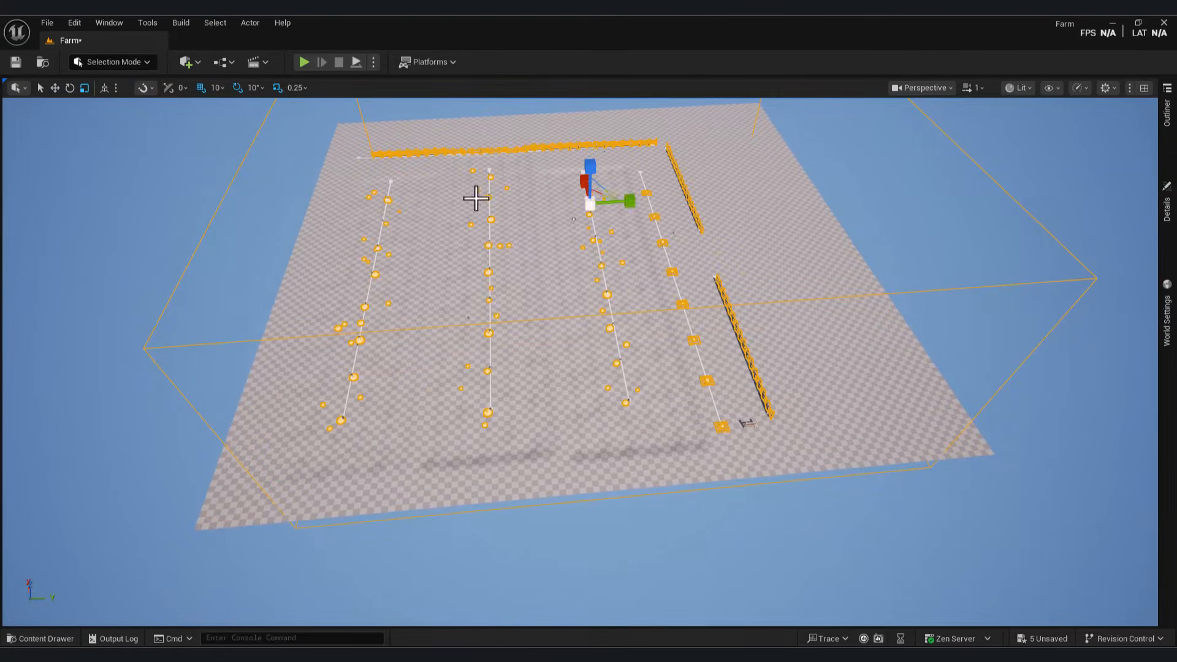
{"action": "left_click_drag", "start_coordinate": [630, 201], "coordinate": [665, 200]}
{"action": "right_click_drag", "start_coordinate": [634, 203], "coordinate": [634, 202]}
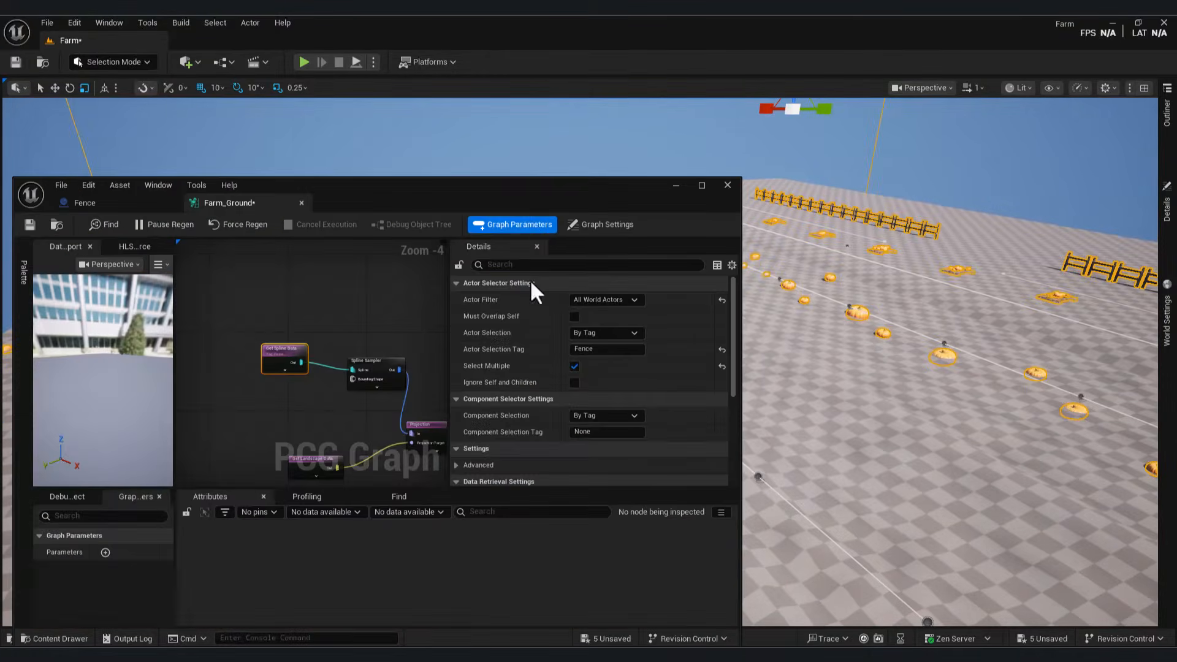
{"action": "scroll", "coordinate": [571, 417], "scroll_direction": "down", "scroll_amount": 10}
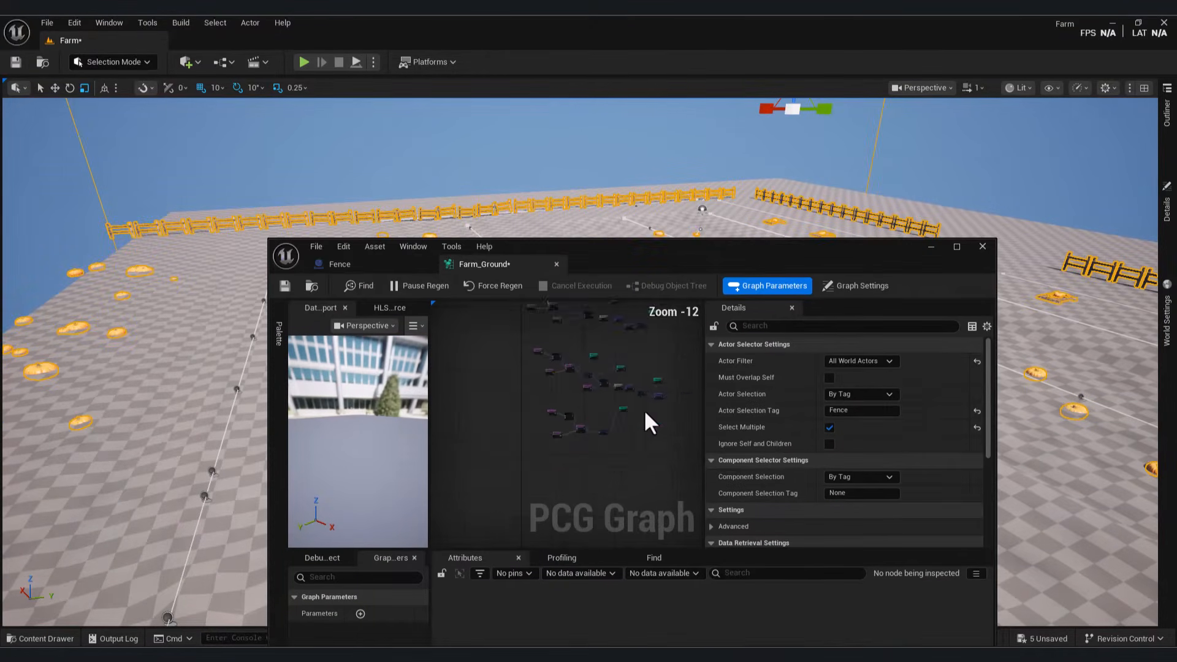
{"action": "left_click", "coordinate": [589, 449]}
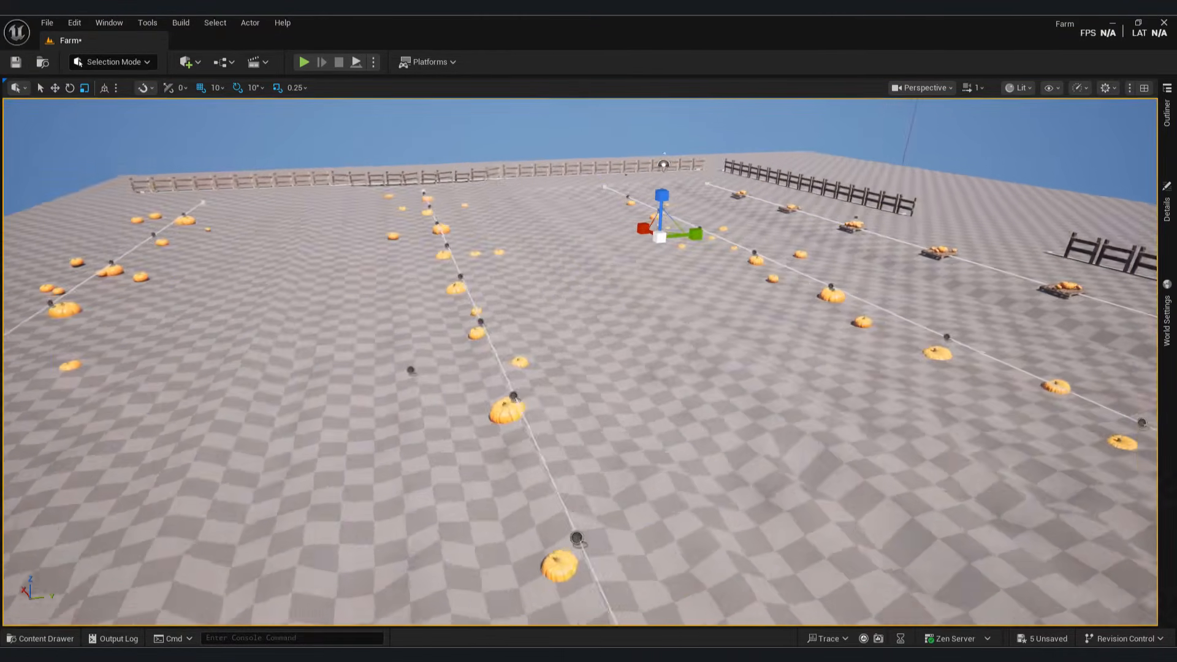
{"action": "right_click_drag", "start_coordinate": [588, 361], "coordinate": [588, 362]}
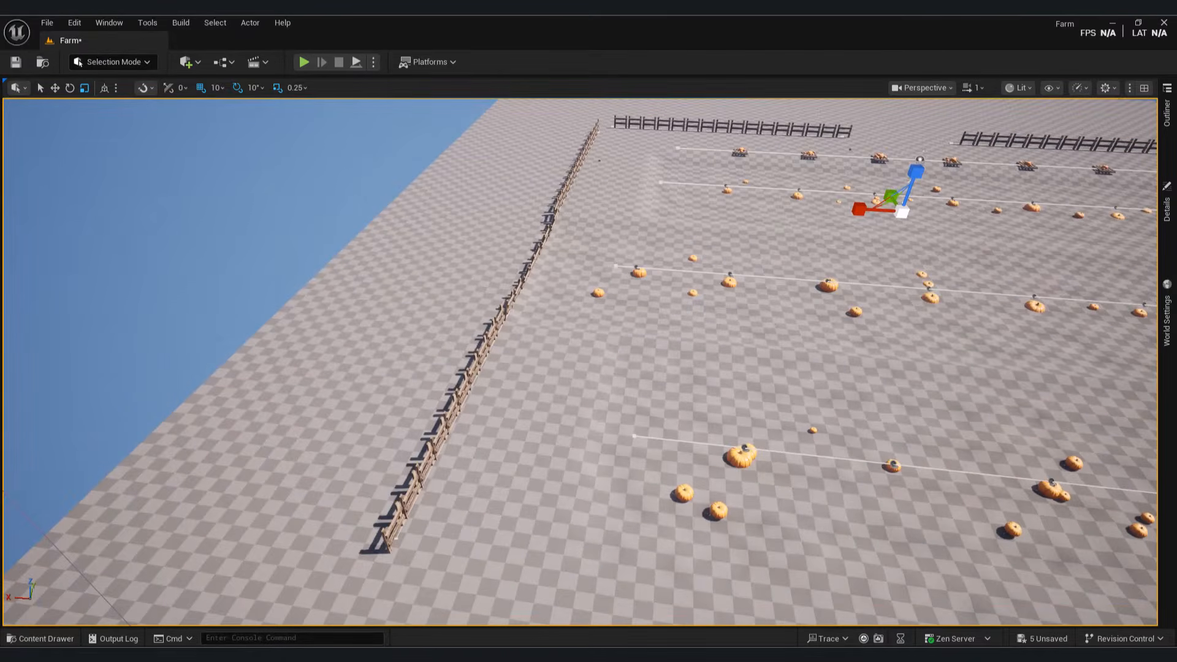
{"action": "left_click", "coordinate": [40, 638]}
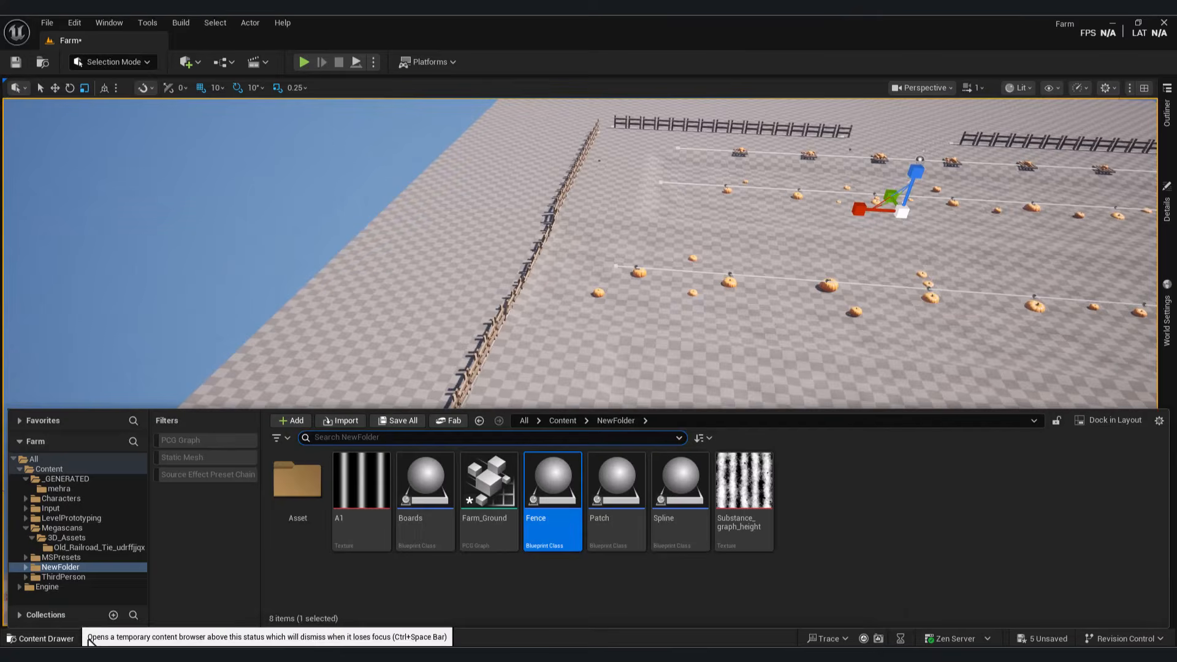
Step: Create an Actor Blueprint Class named Trees and open it
{"action": "right_click", "coordinate": [866, 490]}
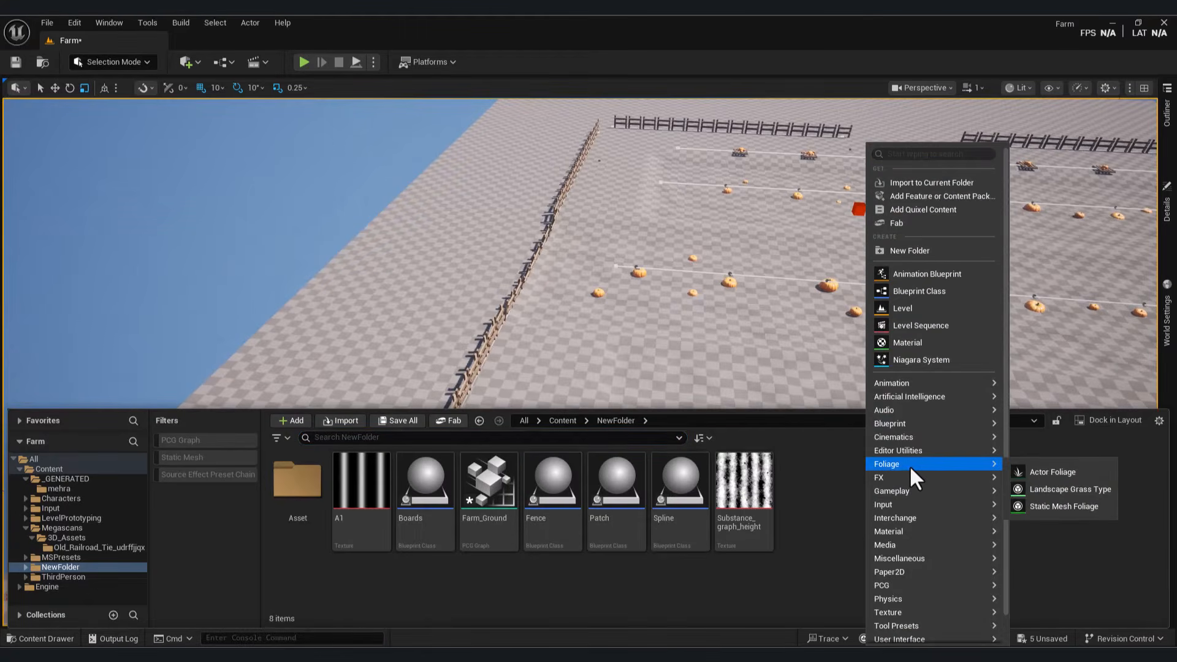
{"action": "left_click", "coordinate": [938, 292]}
{"action": "left_click", "coordinate": [461, 248]}
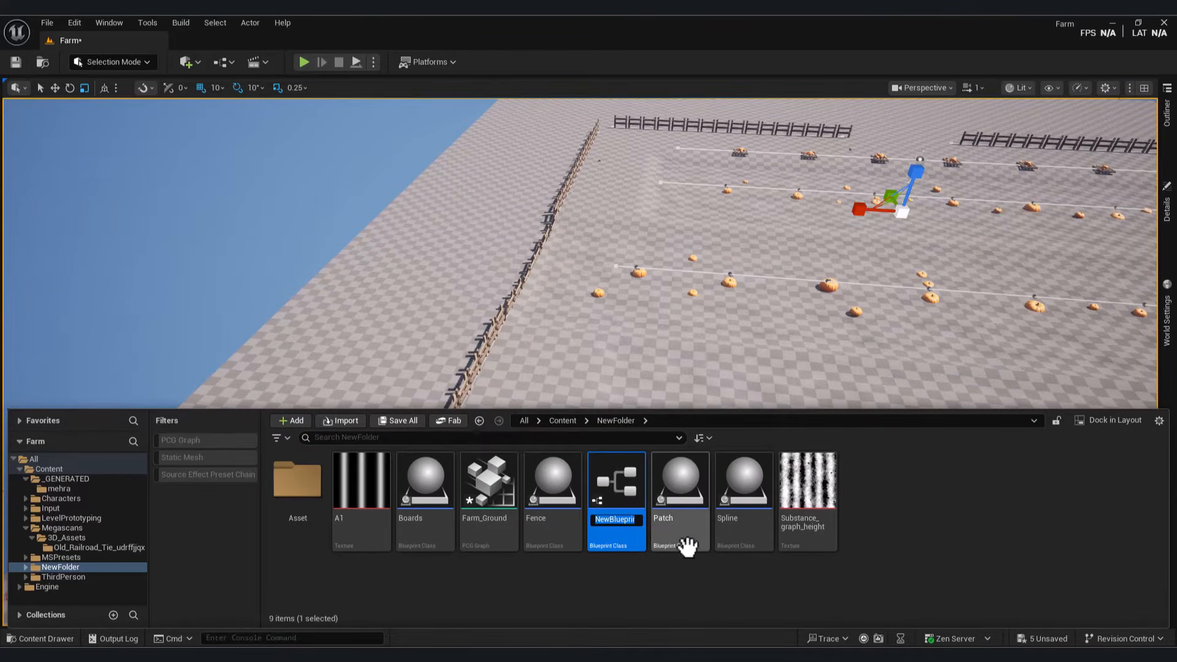
{"action": "type", "text": "Trees"}
{"action": "key", "text": "Return"}
{"action": "double_click", "coordinate": [807, 476]}
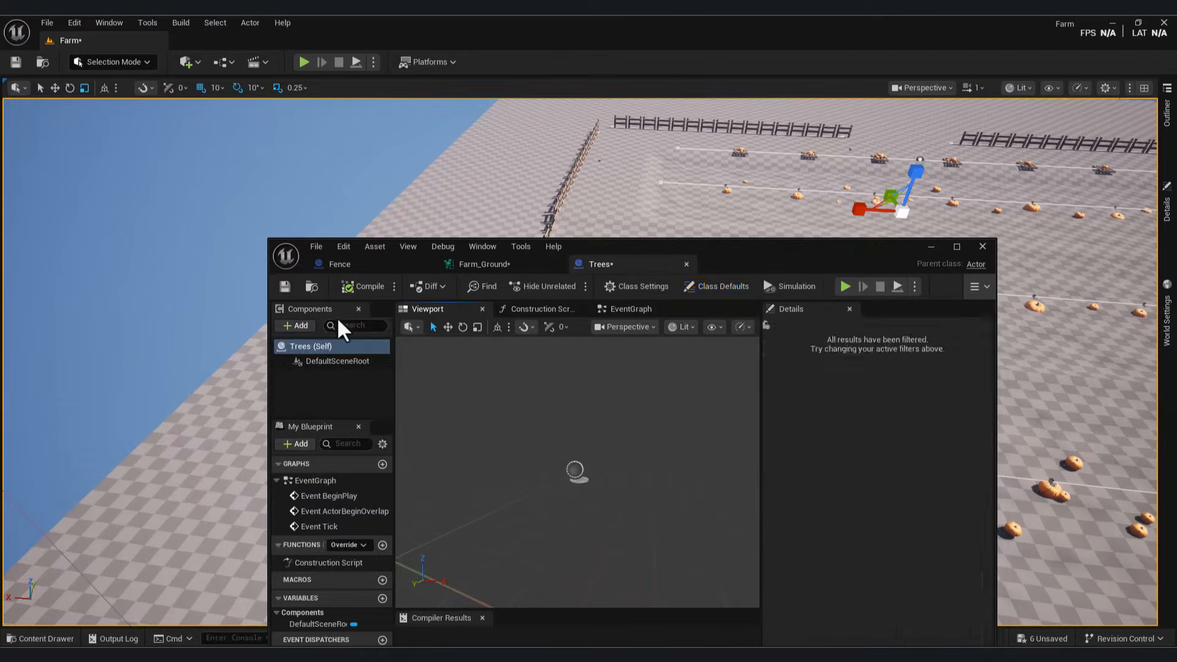
Step: Add a Spline component with an extra point, make it a Closed Loop, then compile and save
{"action": "left_click", "coordinate": [300, 325]}
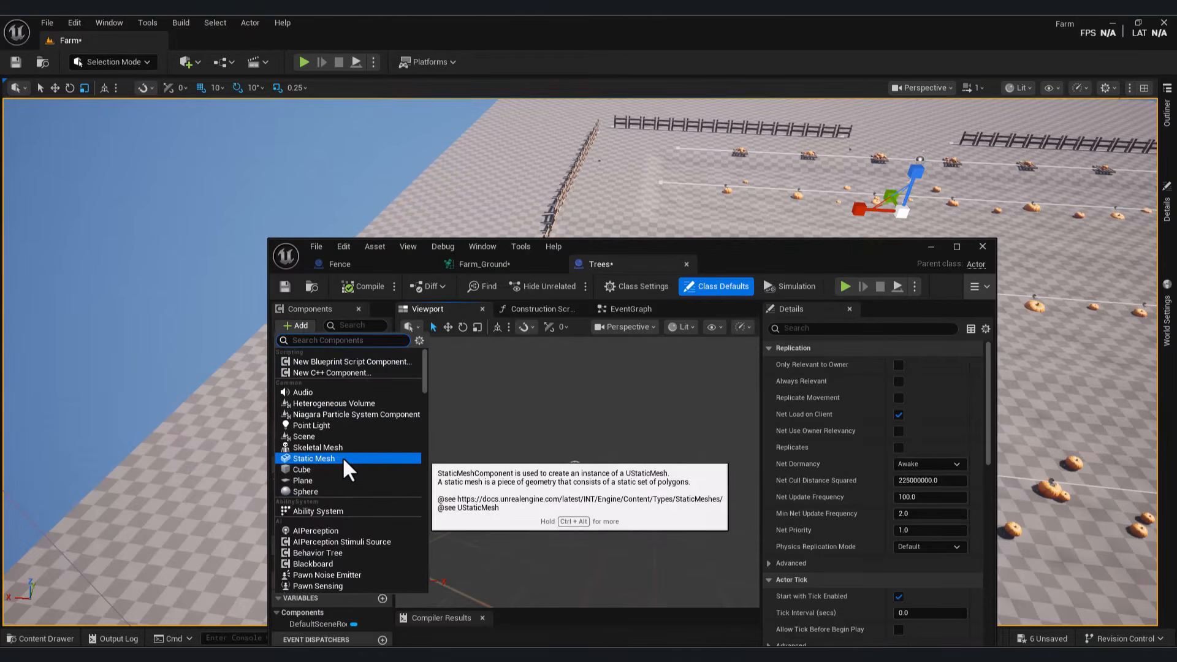
{"action": "type", "text": "spline"}
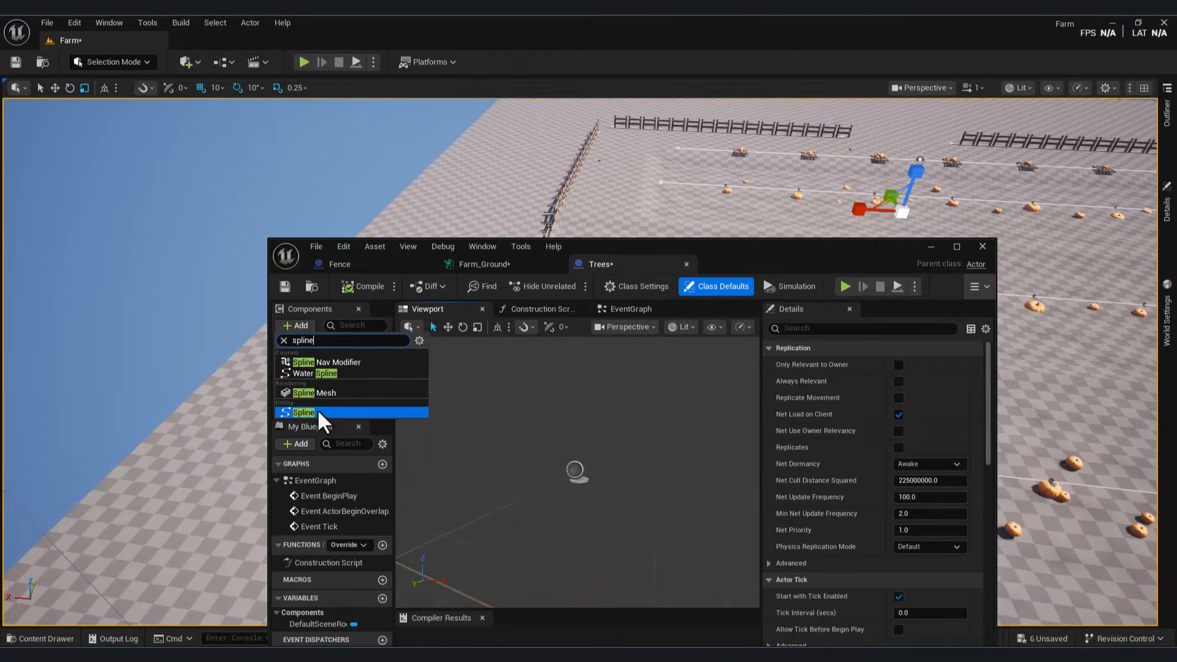
{"action": "left_click", "coordinate": [318, 412]}
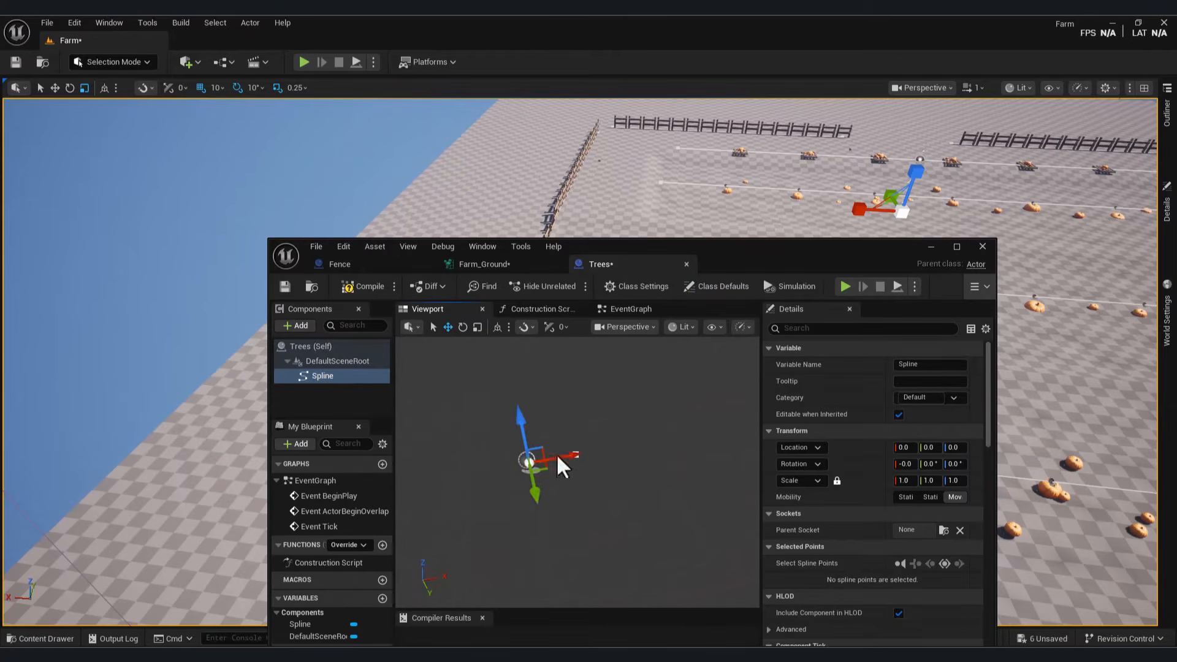
{"action": "left_click", "coordinate": [559, 458]}
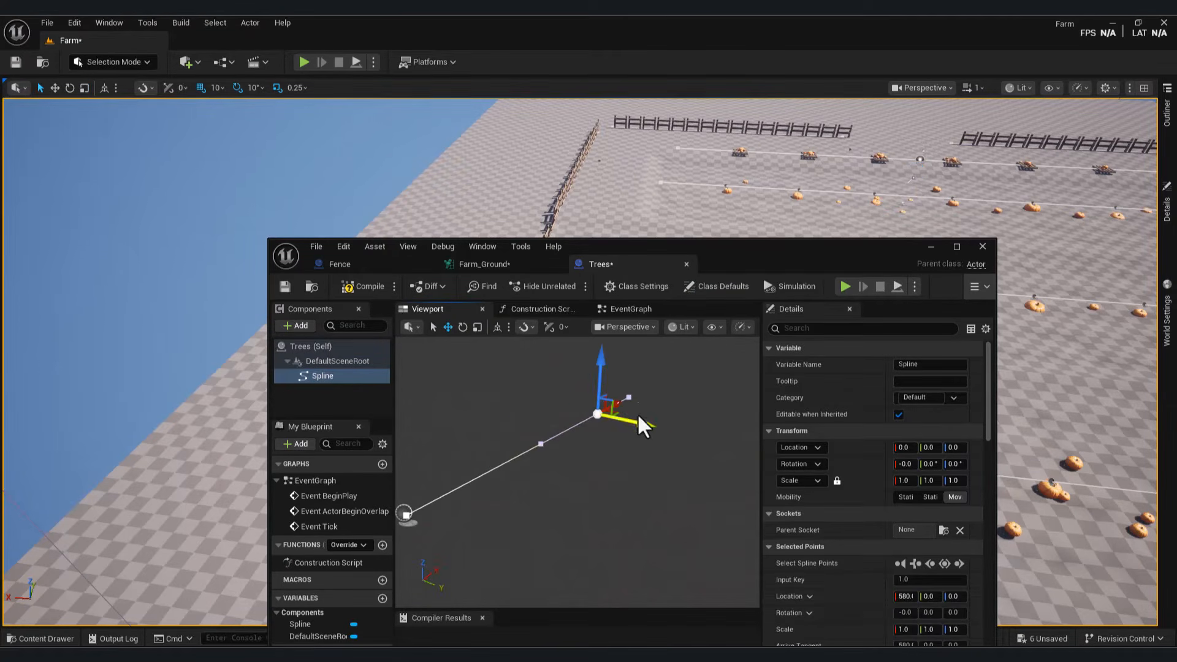
{"action": "left_click_drag", "start_coordinate": [664, 477], "coordinate": [650, 502]}
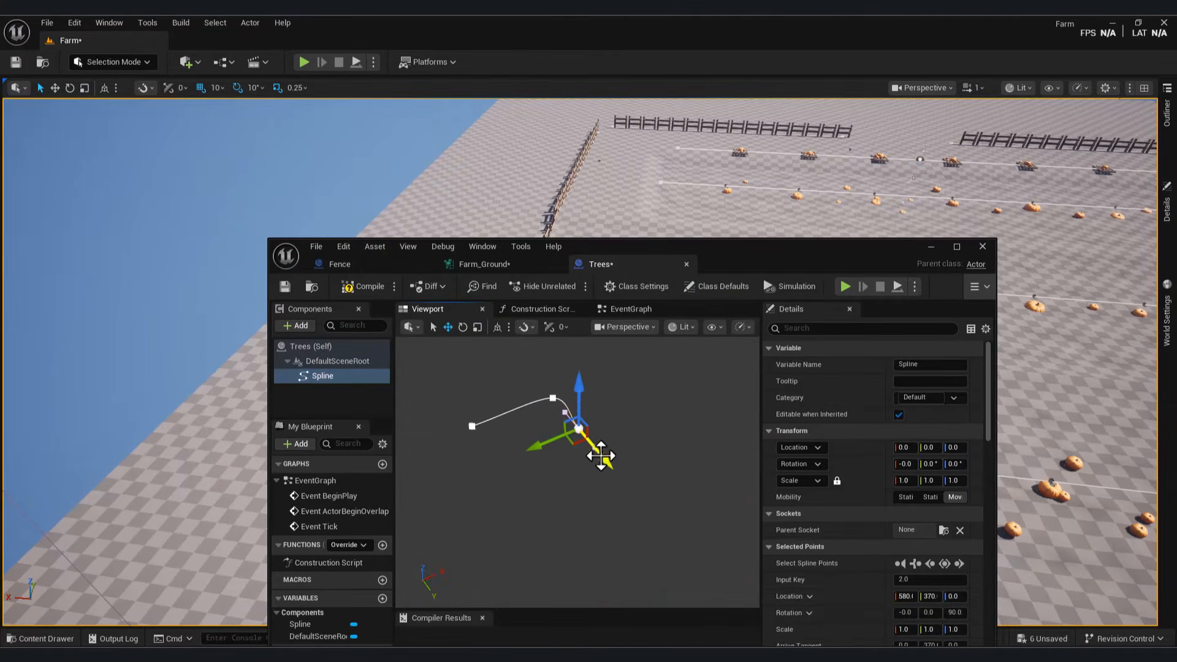
{"action": "scroll", "coordinate": [842, 545], "scroll_direction": "down", "scroll_amount": 10}
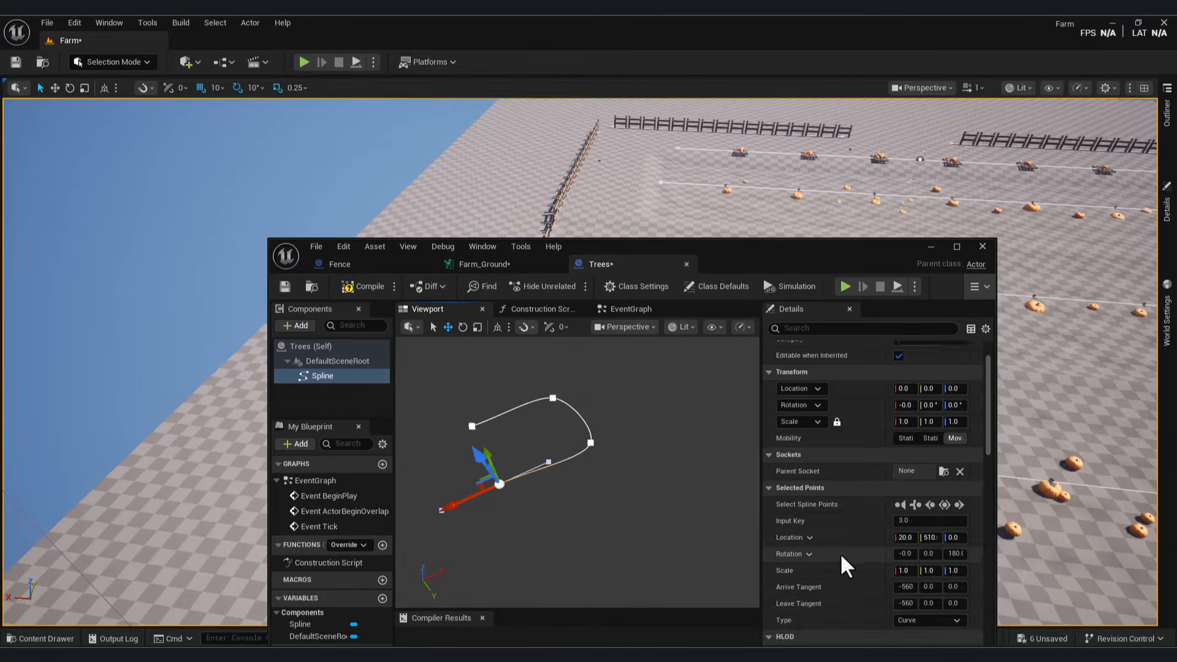
{"action": "scroll", "coordinate": [846, 558], "scroll_direction": "down", "scroll_amount": 2}
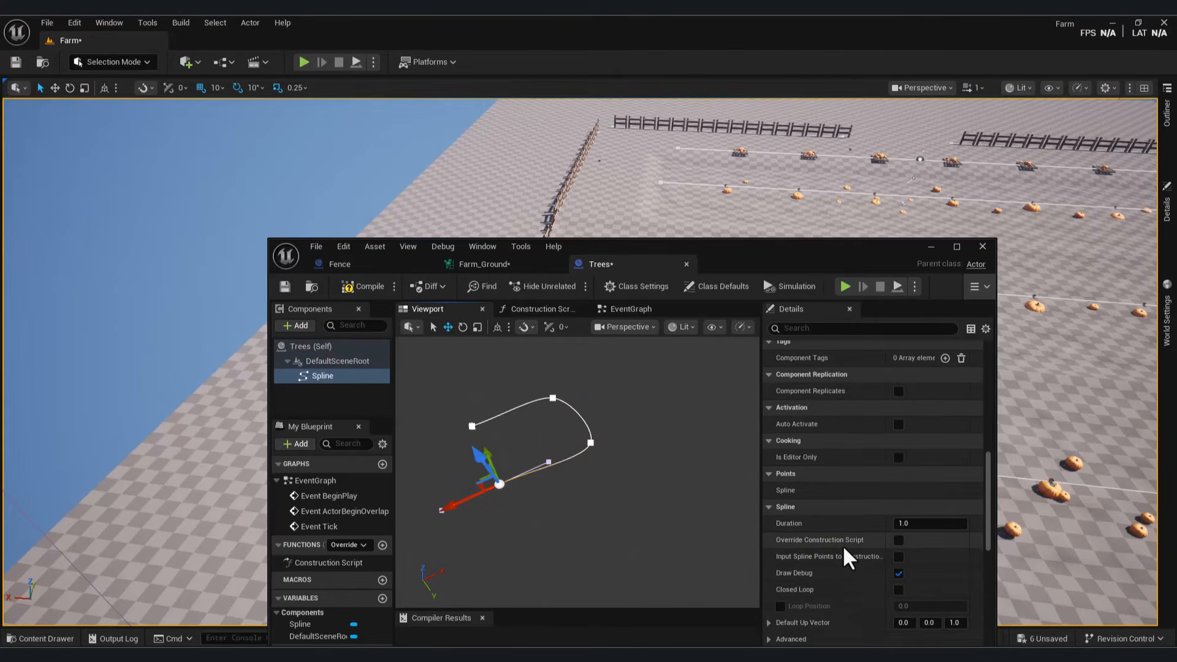
{"action": "scroll", "coordinate": [845, 550], "scroll_direction": "down", "scroll_amount": 1}
{"action": "left_click", "coordinate": [899, 569]}
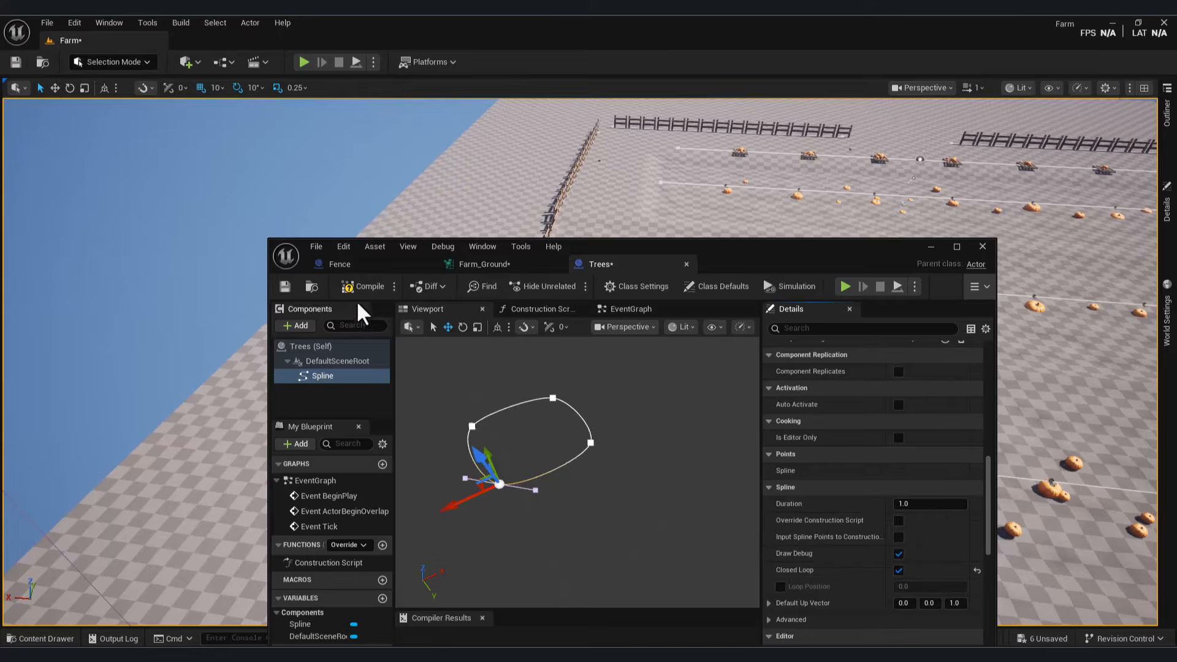
{"action": "left_click", "coordinate": [353, 287]}
{"action": "left_click", "coordinate": [285, 286]}
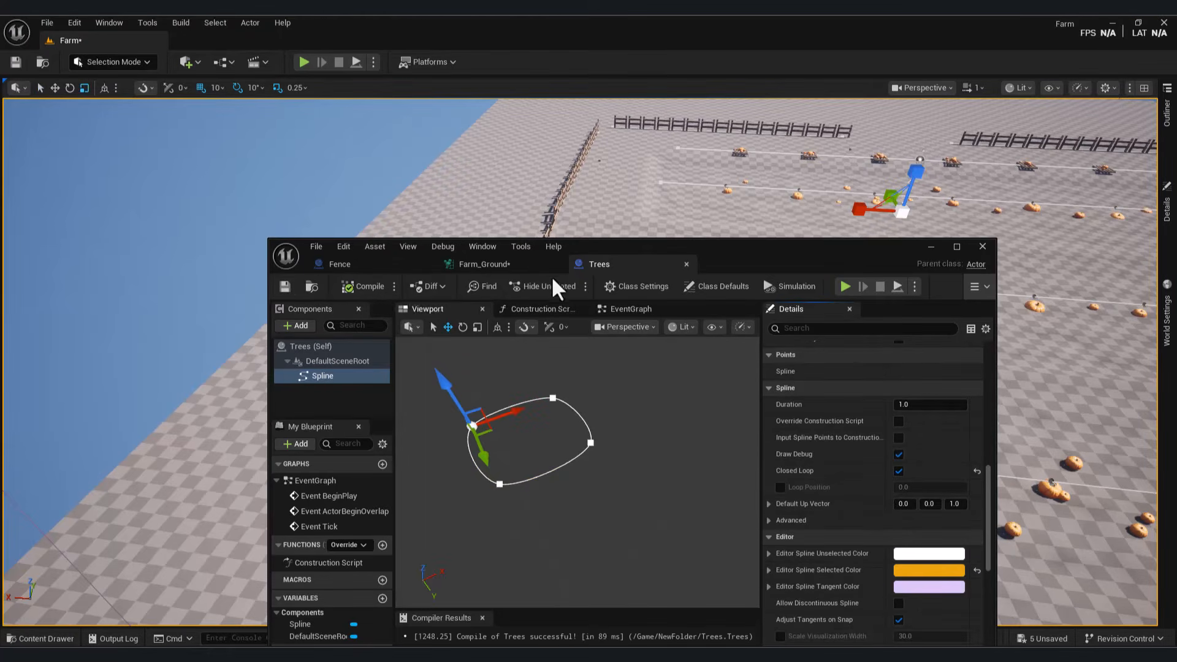
Step: Give the Trees class the actor tag 'Tree' and save
{"action": "left_click", "coordinate": [717, 286]}
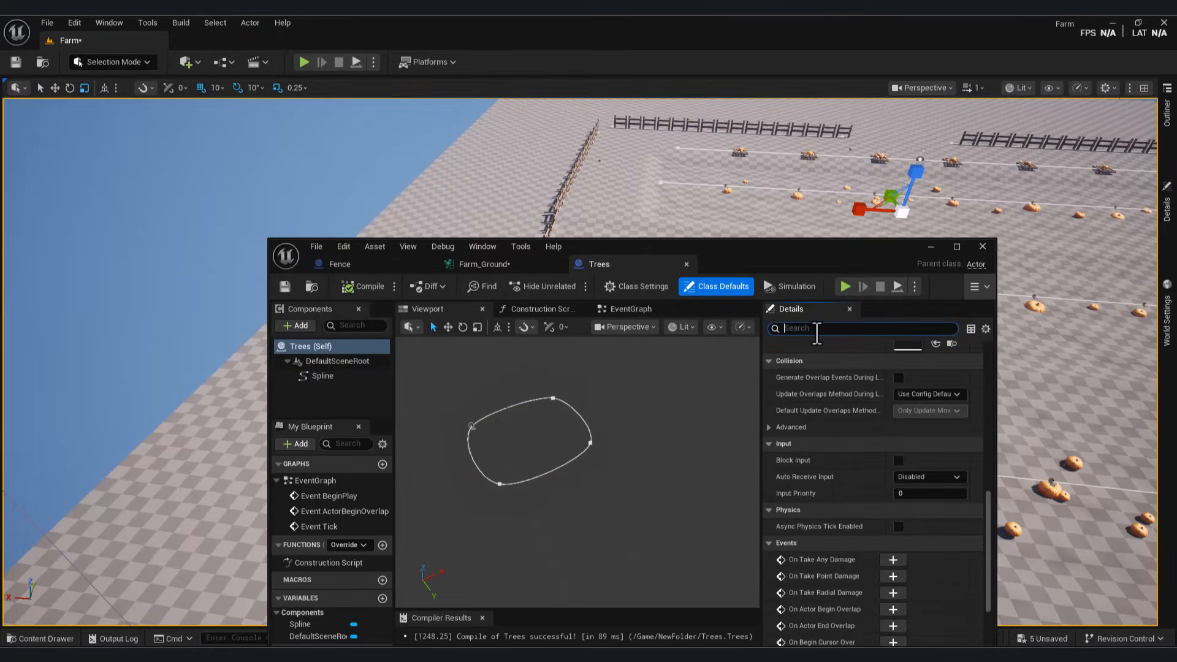
{"action": "type", "text": "tag"}
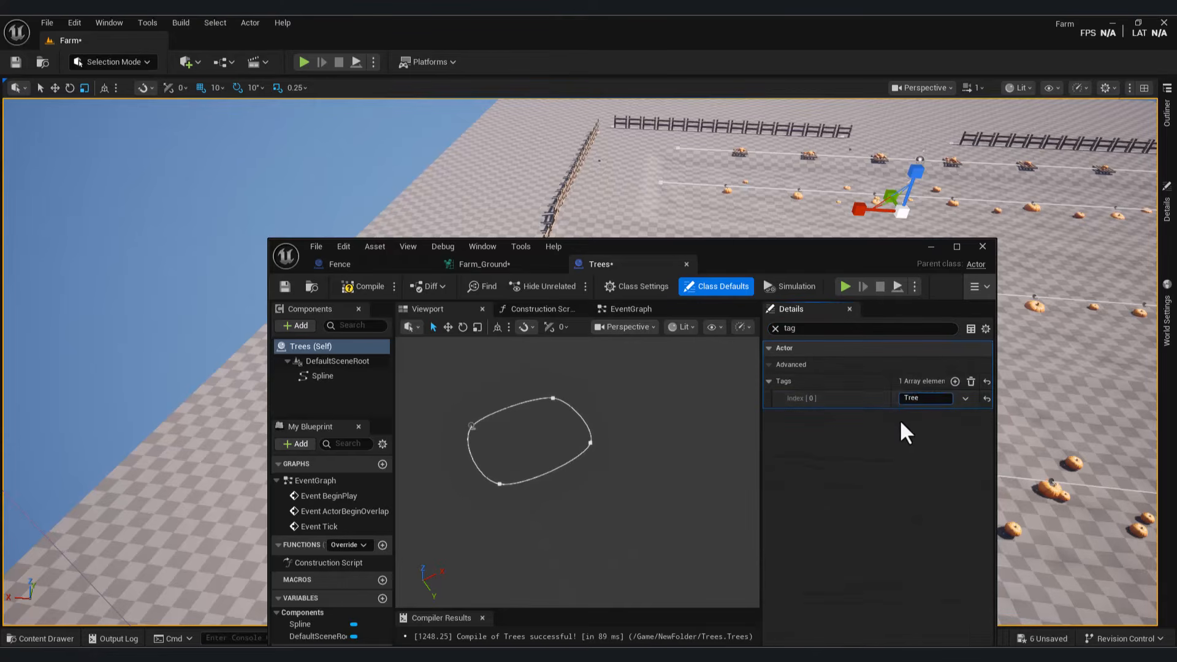
{"action": "key", "text": "ctrl+s"}
Step: Place a Trees actor in the level and stretch its spline loop outward
{"action": "left_click", "coordinate": [983, 246]}
{"action": "left_click", "coordinate": [301, 368]}
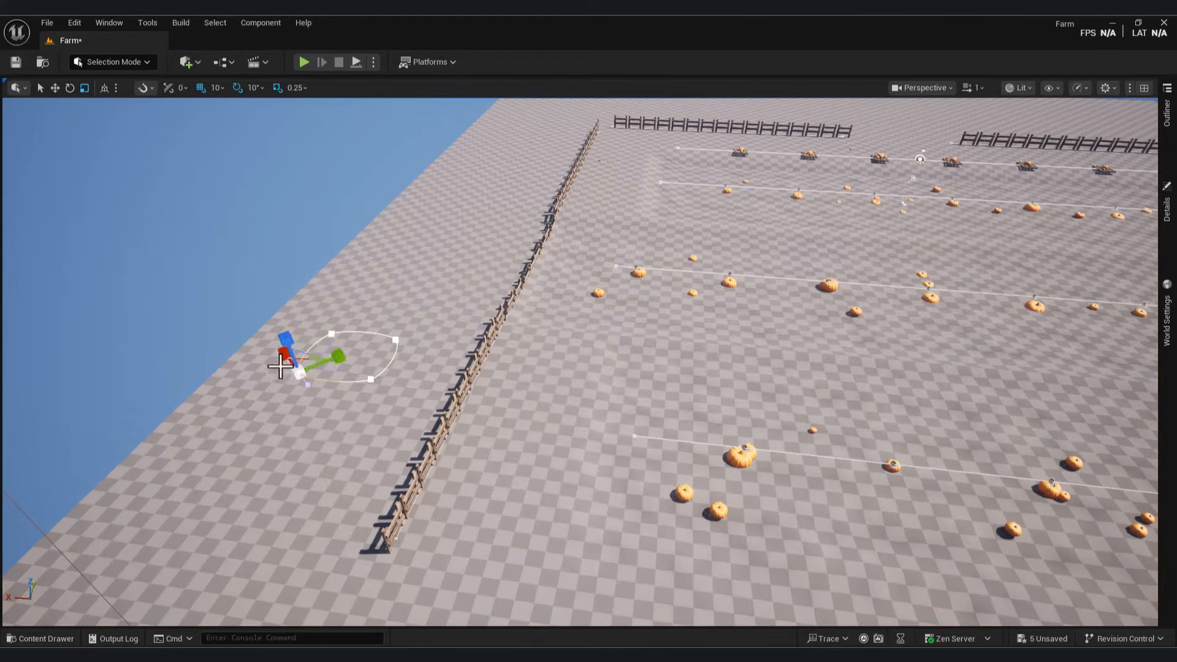
{"action": "right_click_drag", "start_coordinate": [371, 381], "coordinate": [520, 311]}
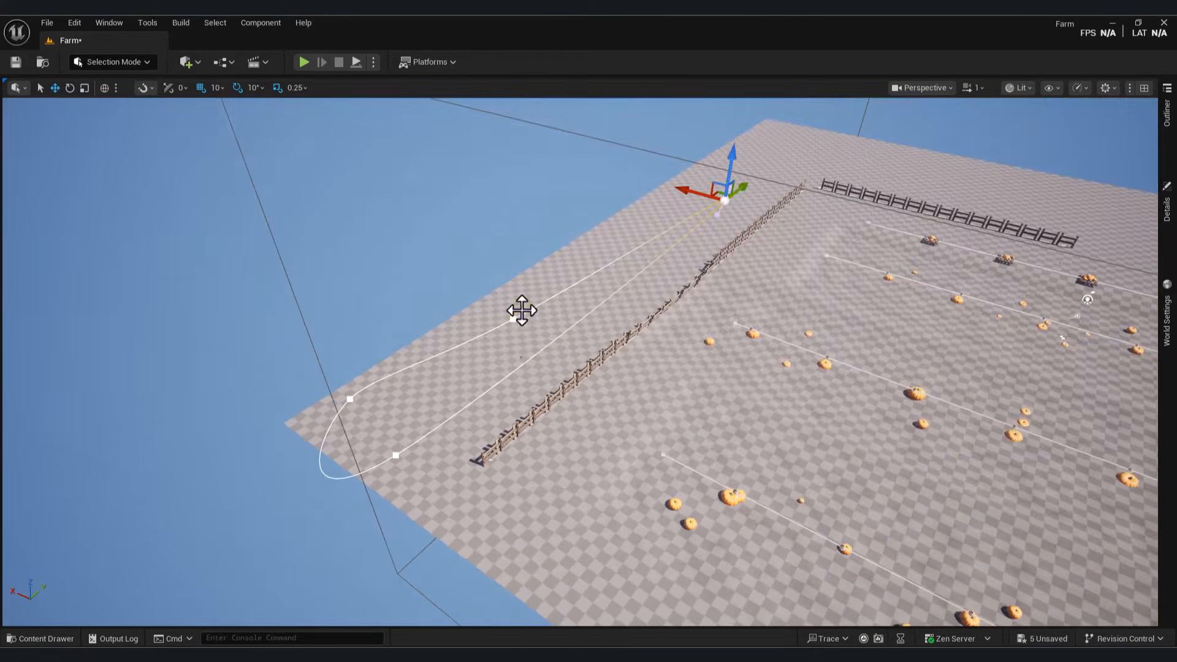
{"action": "left_click_drag", "start_coordinate": [520, 310], "coordinate": [164, 542]}
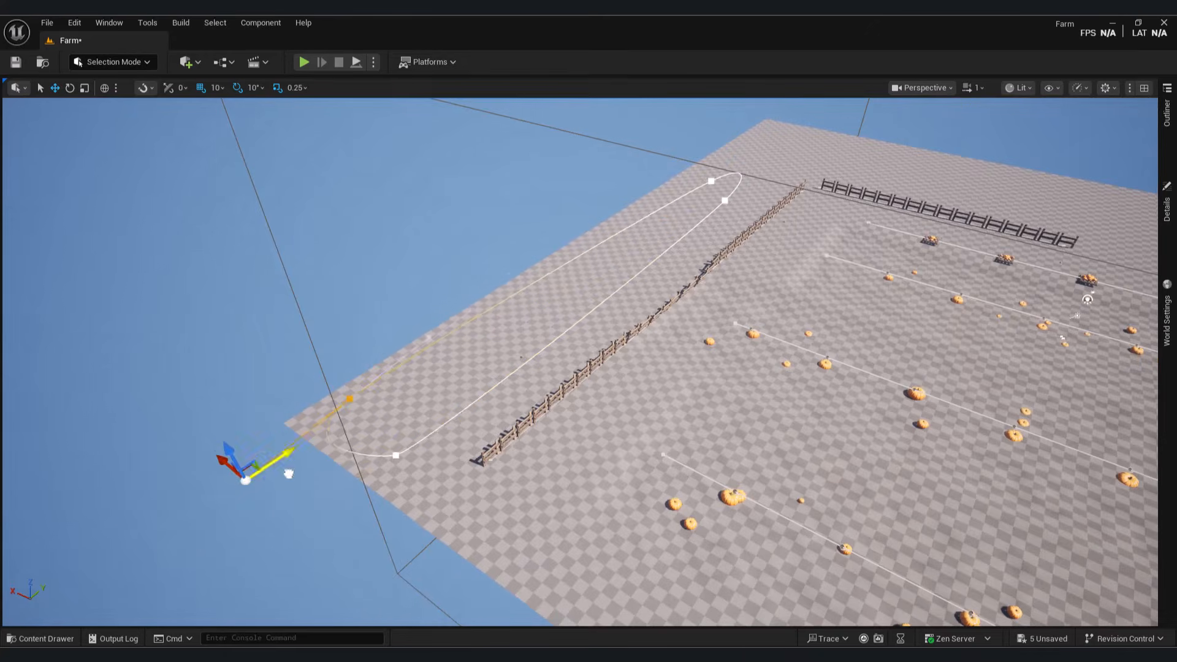
{"action": "scroll", "coordinate": [288, 473], "scroll_direction": "down", "scroll_amount": 10}
Step: Open the Farm_Ground PCG graph and set the viewport camera speed to 8
{"action": "key", "text": "ctrl+a"}
{"action": "left_click", "coordinate": [43, 639]}
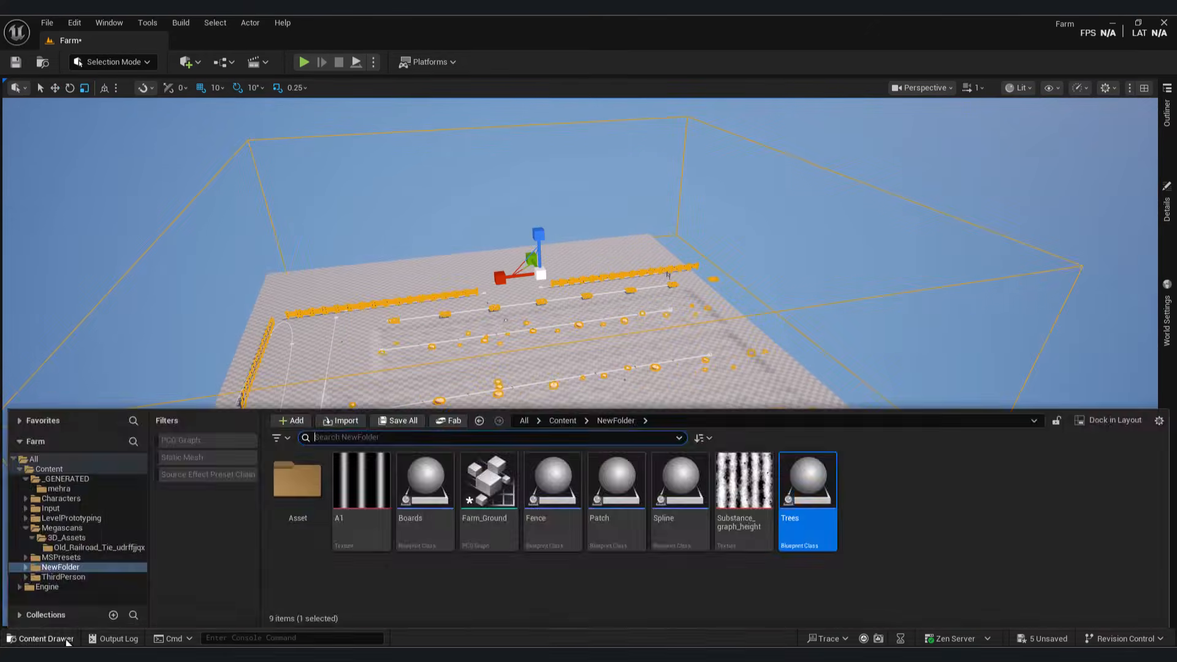
{"action": "double_click", "coordinate": [487, 484]}
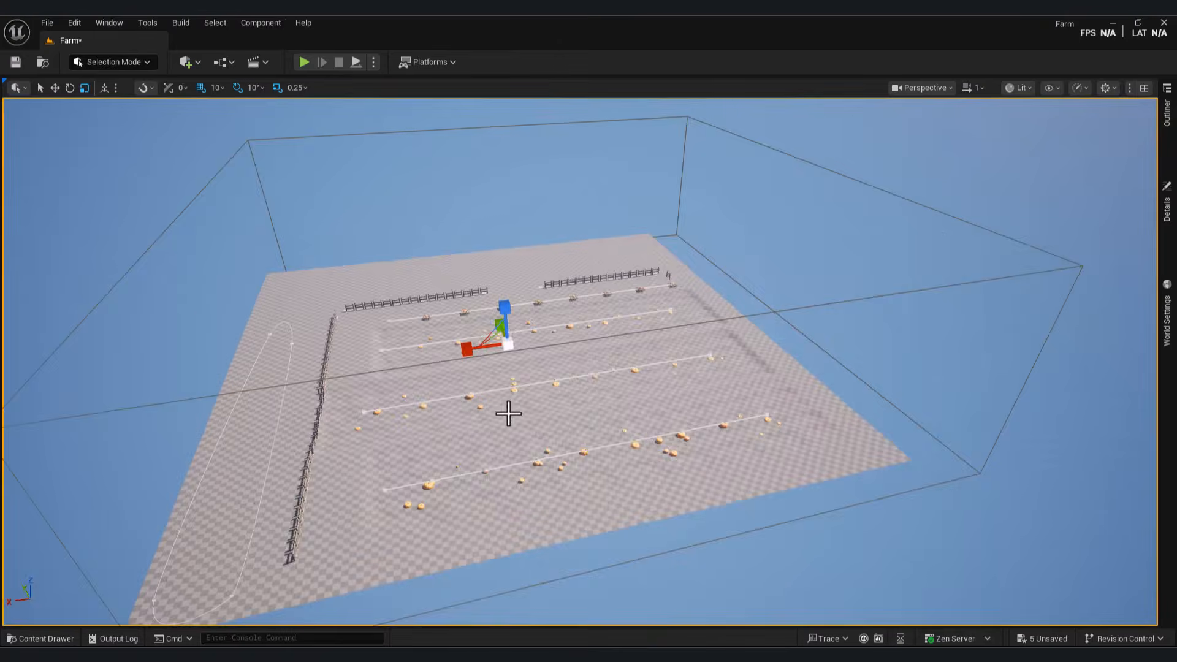
{"action": "right_click_drag", "start_coordinate": [510, 412], "coordinate": [518, 360]}
{"action": "left_click", "coordinate": [973, 87]}
{"action": "left_click", "coordinate": [951, 131]}
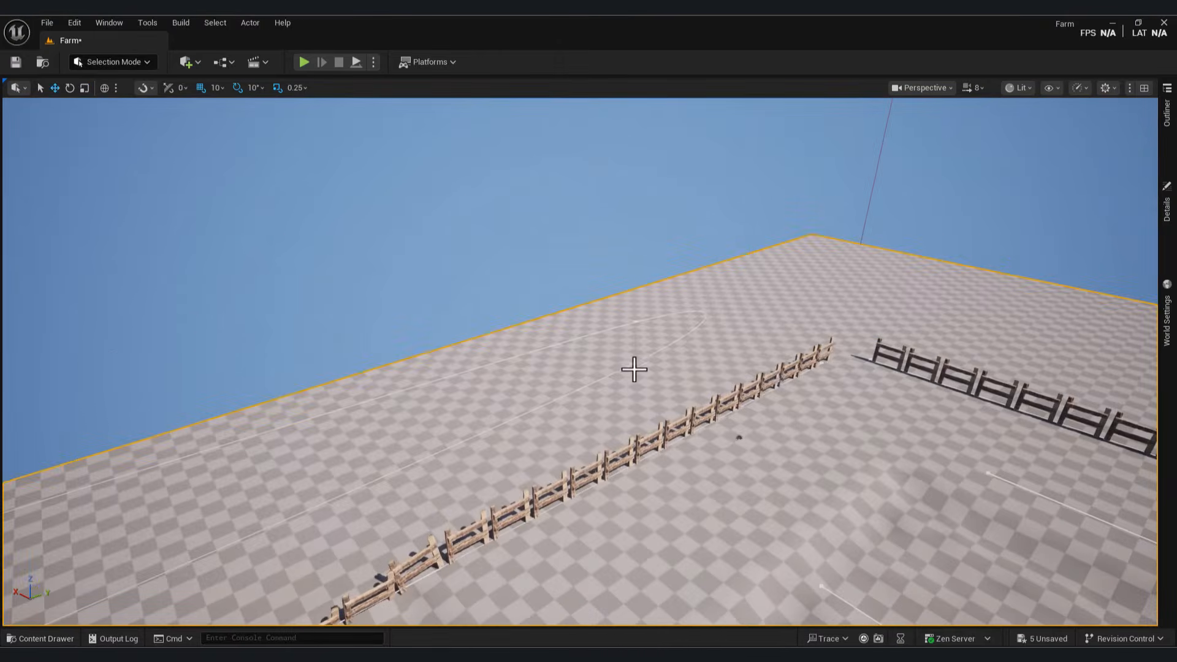
Step: Reshape the Trees spline loop by moving its points along the farm edge
{"action": "left_click", "coordinate": [634, 369]}
{"action": "left_click_drag", "start_coordinate": [634, 368], "coordinate": [898, 276]}
{"action": "right_click_drag", "start_coordinate": [899, 275], "coordinate": [846, 294]}
{"action": "left_click", "coordinate": [69, 637]}
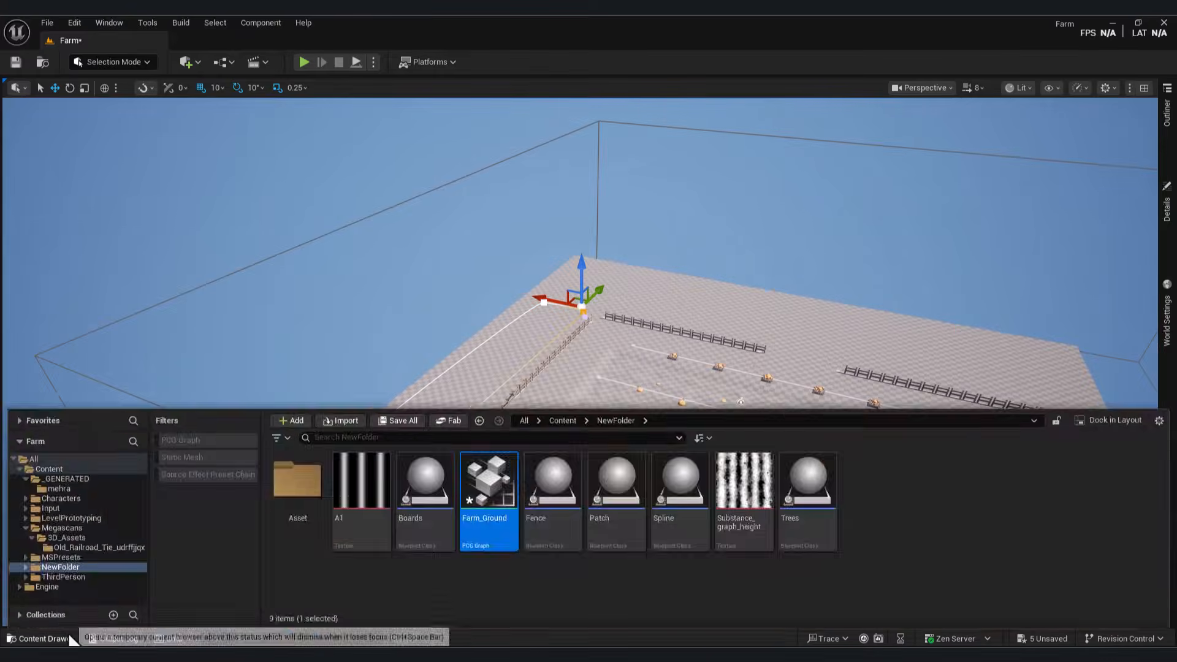
{"action": "left_click", "coordinate": [1167, 113]}
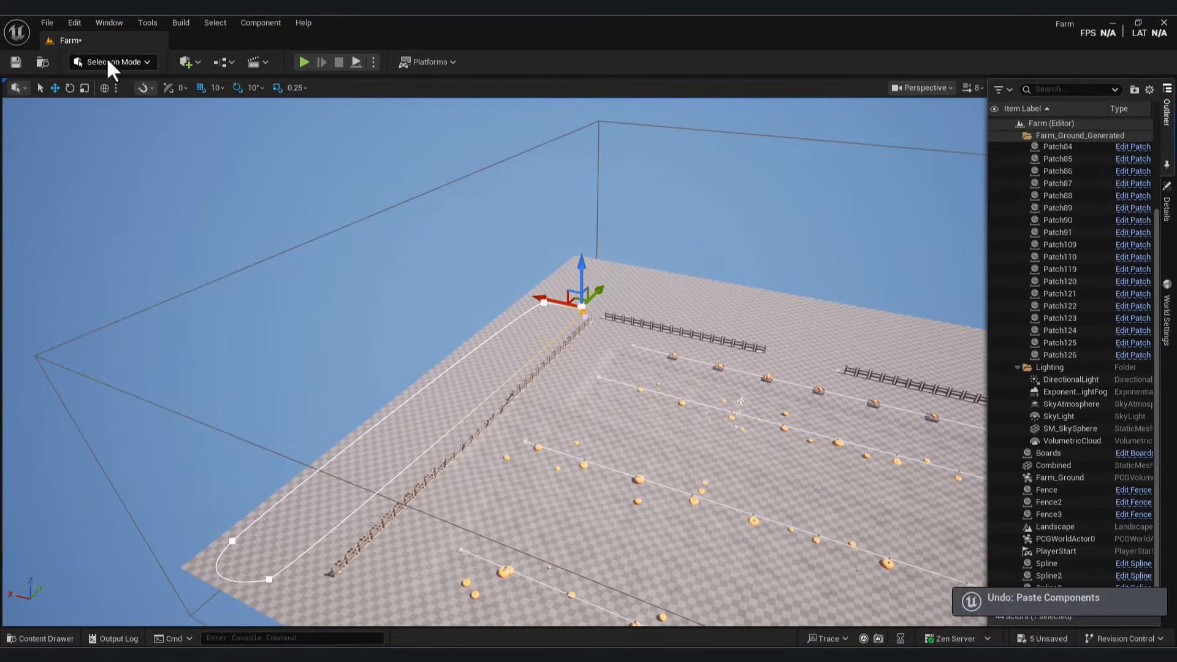
{"action": "key", "text": "ctrl+space"}
{"action": "key", "text": "ctrl+space"}
{"action": "right_click_drag", "start_coordinate": [692, 283], "coordinate": [507, 295]}
{"action": "left_click_drag", "start_coordinate": [507, 294], "coordinate": [785, 295]}
{"action": "right_click_drag", "start_coordinate": [785, 295], "coordinate": [567, 298]}
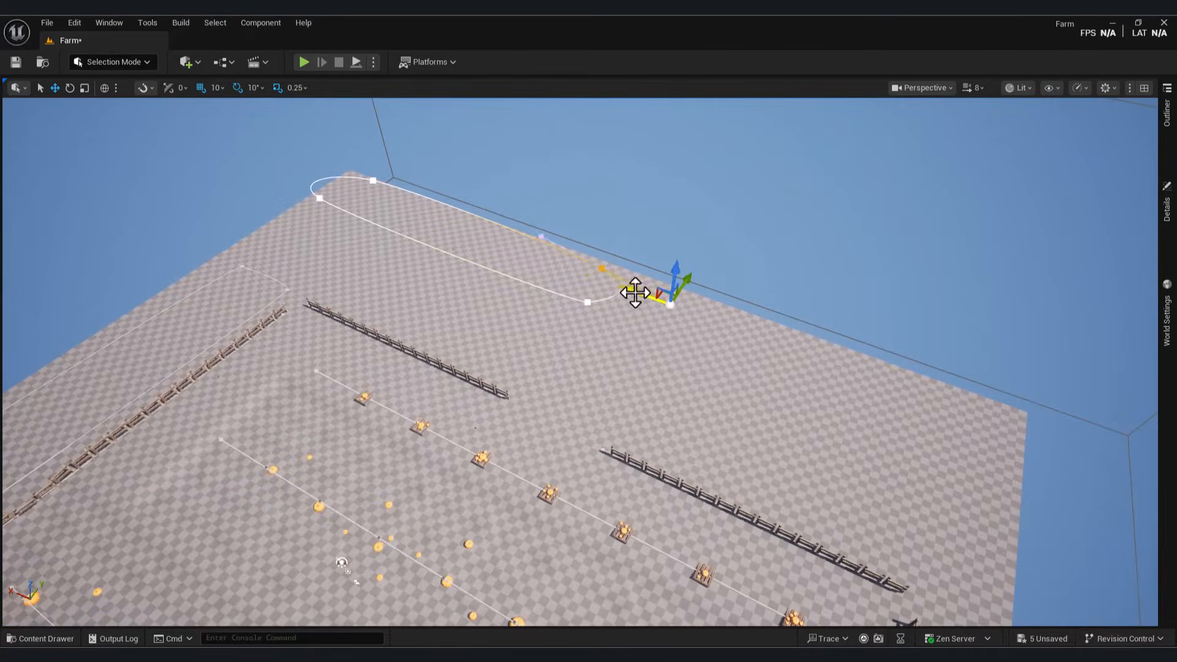
Step: Add another small Trees spline loop, snapping its point onto the earlier one
{"action": "key", "text": "ctrl+space"}
{"action": "key", "text": "ctrl+space"}
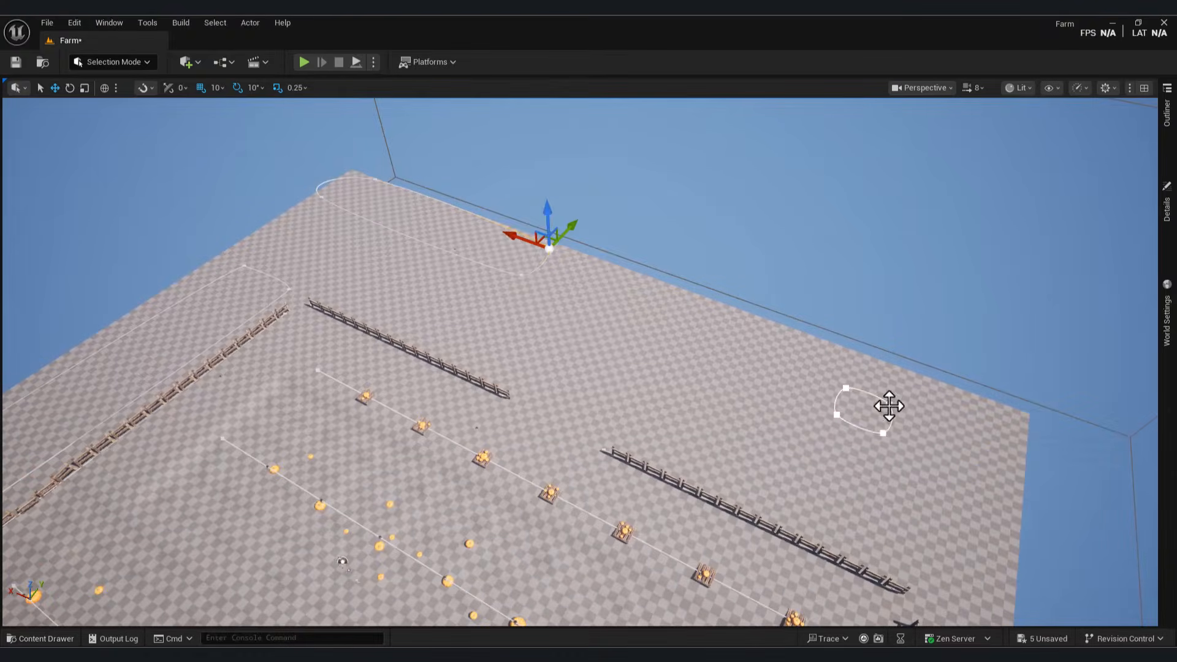
{"action": "right_click_drag", "start_coordinate": [1017, 494], "coordinate": [766, 498]}
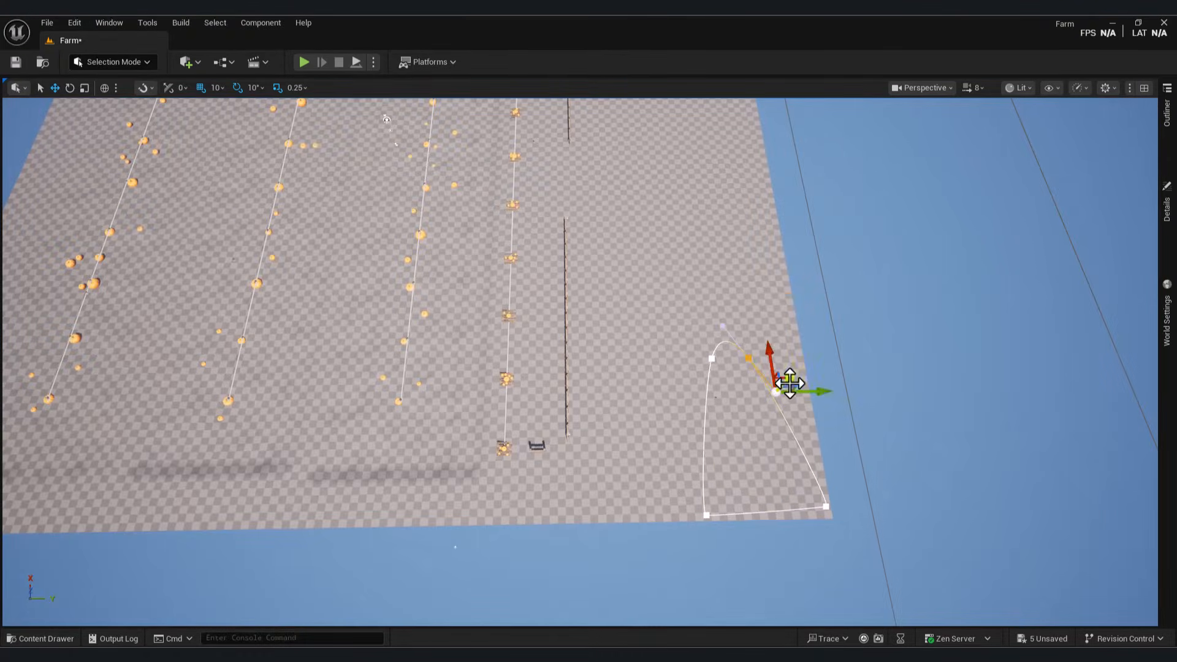
{"action": "right_click_drag", "start_coordinate": [650, 349], "coordinate": [454, 351]}
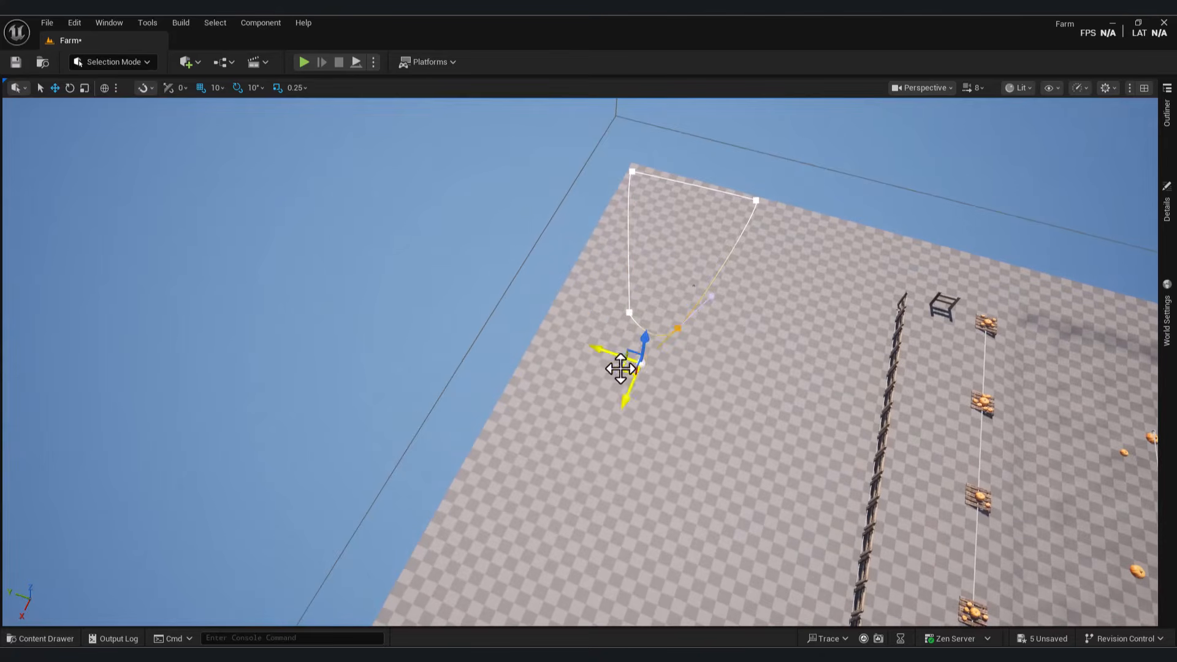
{"action": "left_click_drag", "start_coordinate": [620, 368], "coordinate": [607, 322]}
{"action": "right_click_drag", "start_coordinate": [622, 357], "coordinate": [705, 295]}
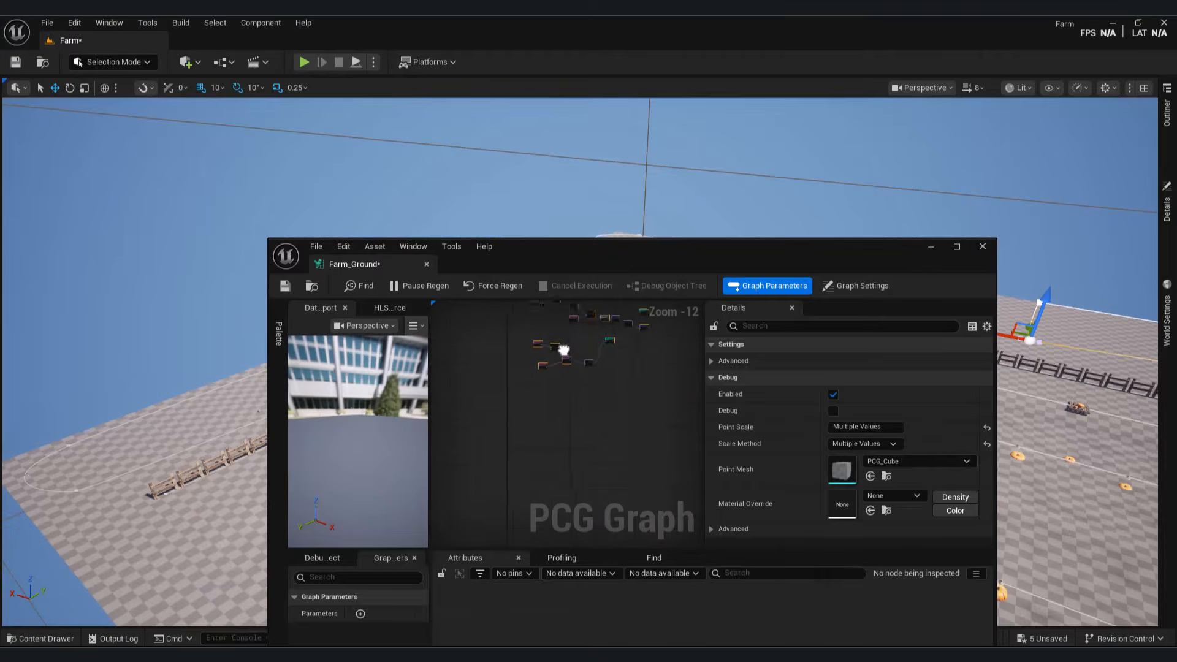
{"action": "scroll", "coordinate": [539, 362], "scroll_direction": "up", "scroll_amount": 4}
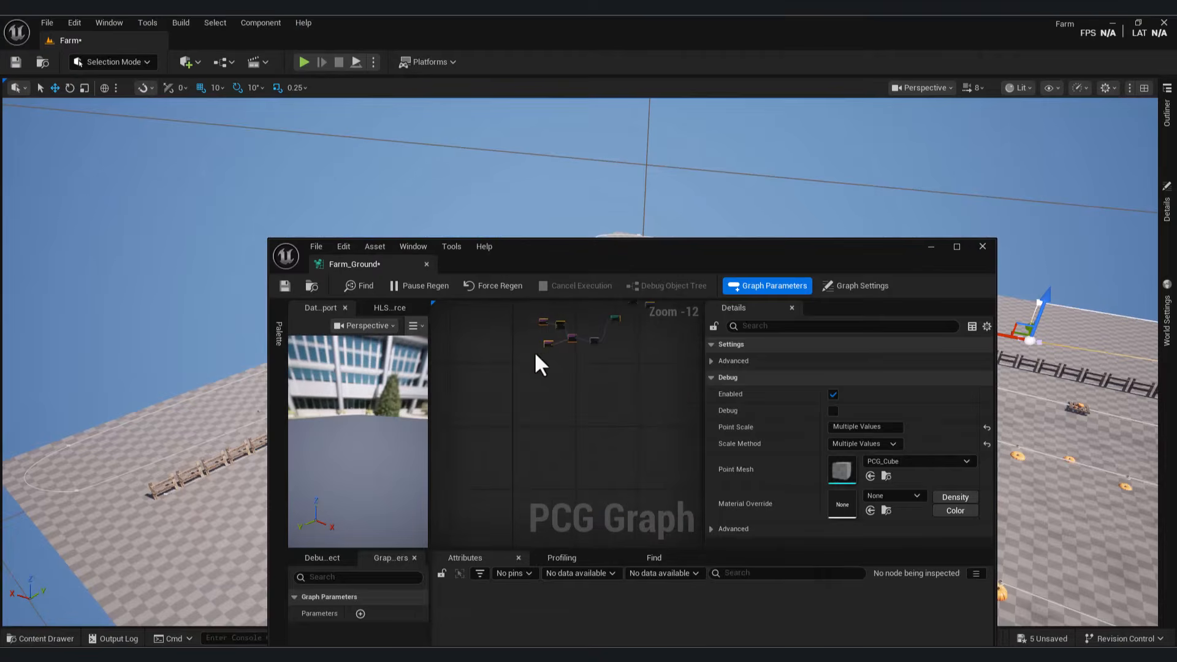
Step: Add a Get Spline Data node reading from All World Actors
{"action": "right_click", "coordinate": [546, 362]}
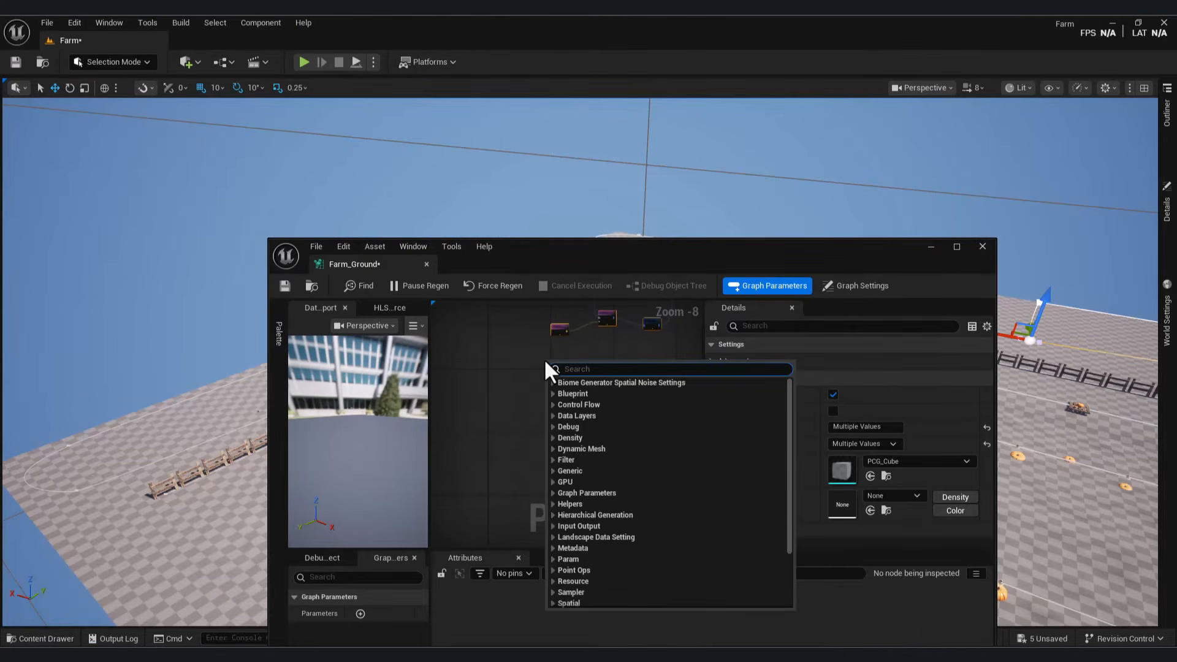
{"action": "type", "text": "get spline"}
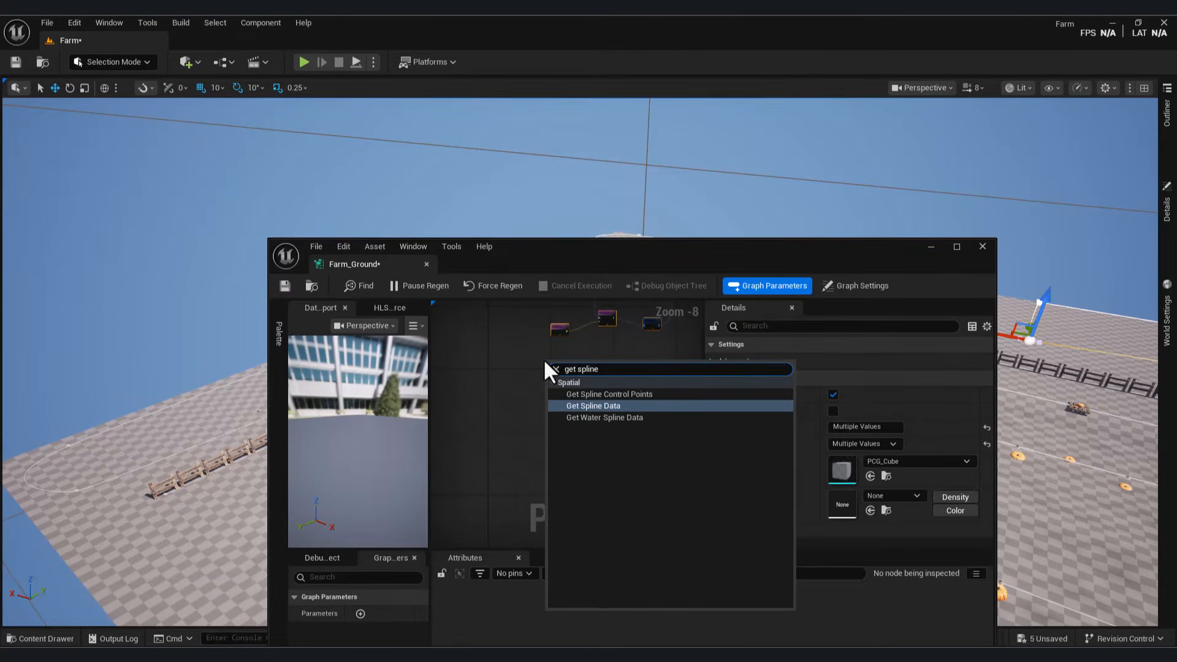
{"action": "left_click", "coordinate": [602, 407]}
{"action": "scroll", "coordinate": [553, 374], "scroll_direction": "up", "scroll_amount": 6}
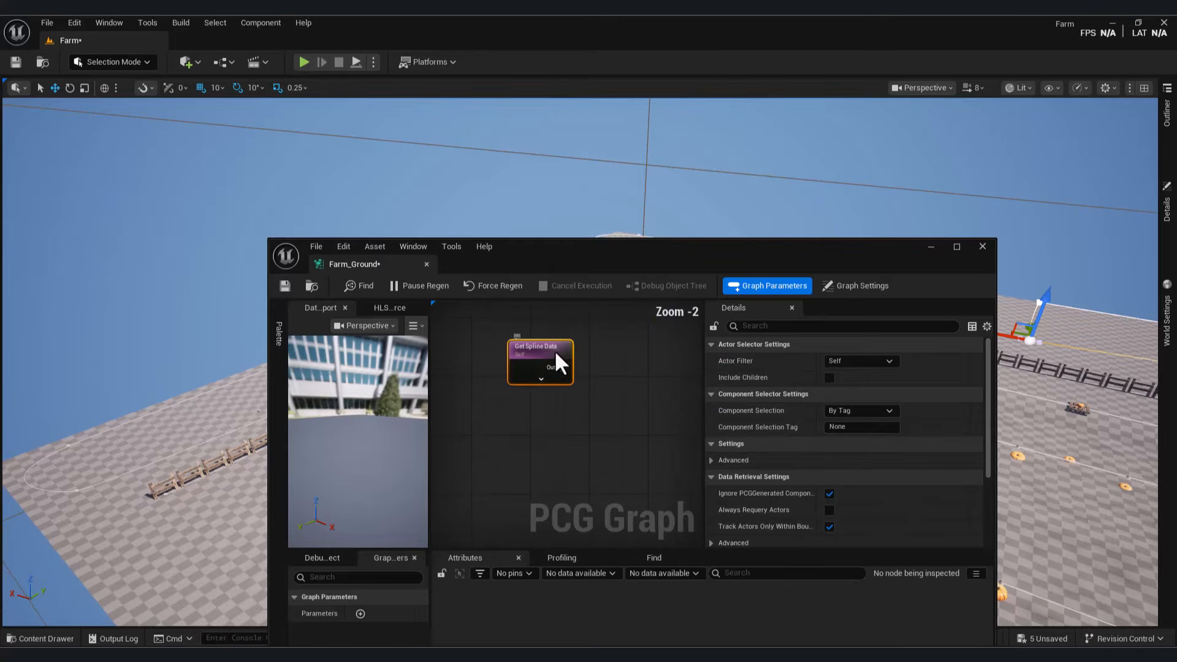
{"action": "left_click", "coordinate": [859, 419]}
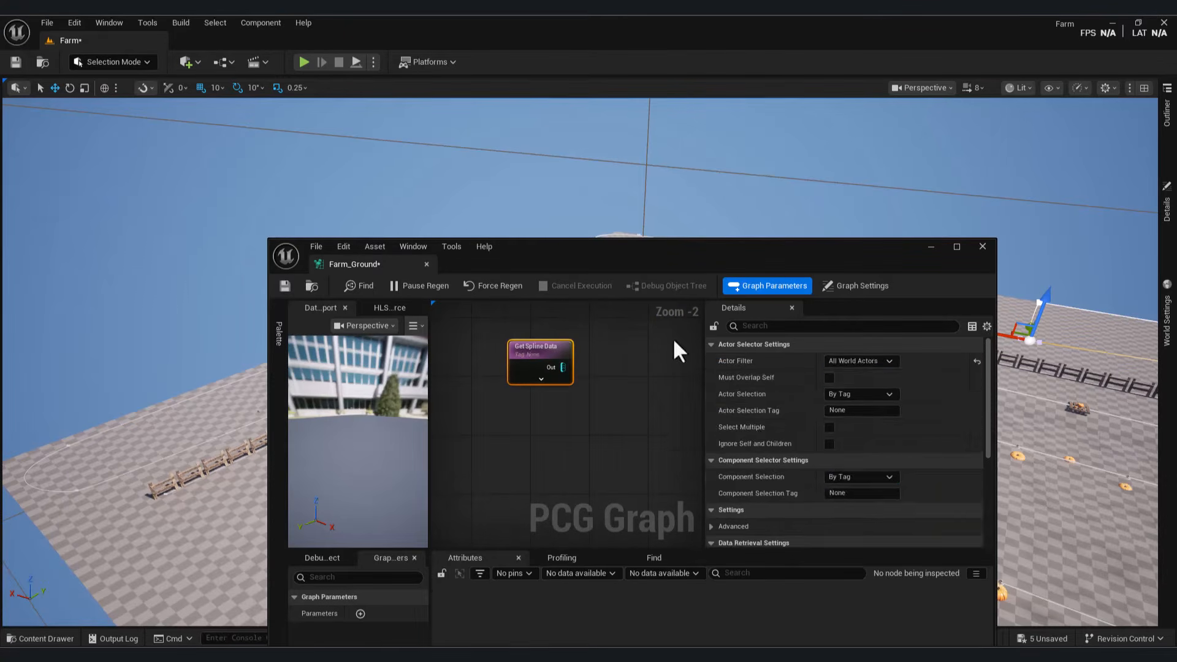
{"action": "left_click", "coordinate": [931, 246]}
Step: Check the Tags set on the Trees blueprint in the content browser
{"action": "left_click", "coordinate": [40, 638]}
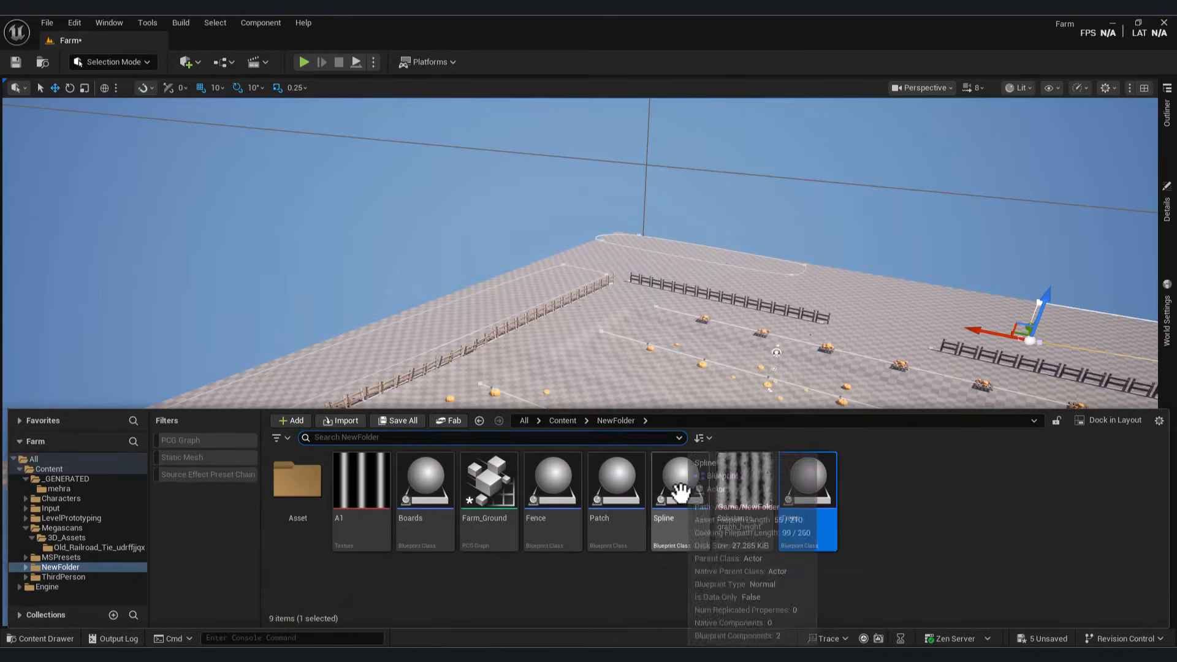
{"action": "double_click", "coordinate": [811, 478]}
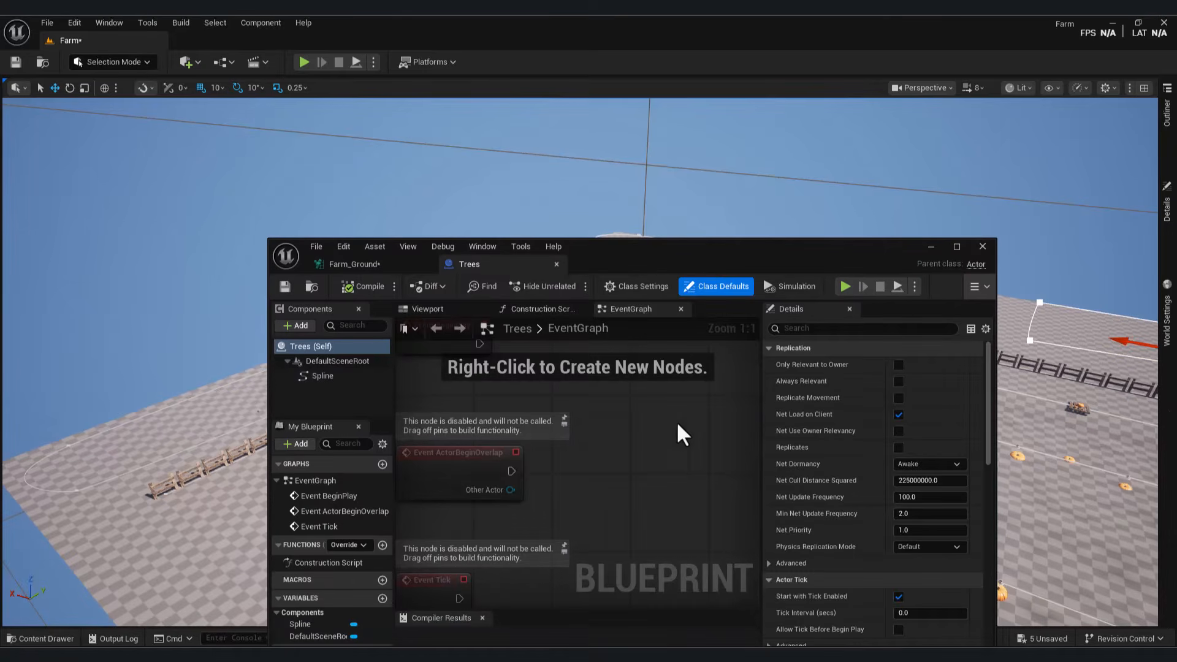
{"action": "left_click", "coordinate": [432, 309]}
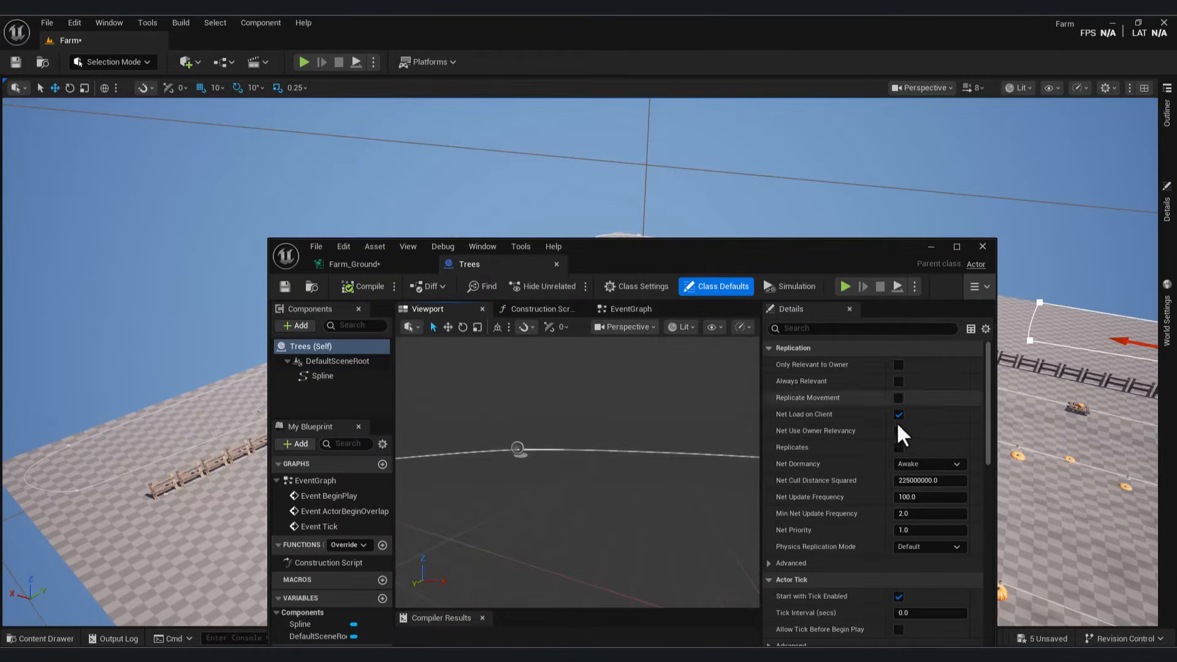
{"action": "left_click", "coordinate": [828, 328]}
{"action": "type", "text": "tag"}
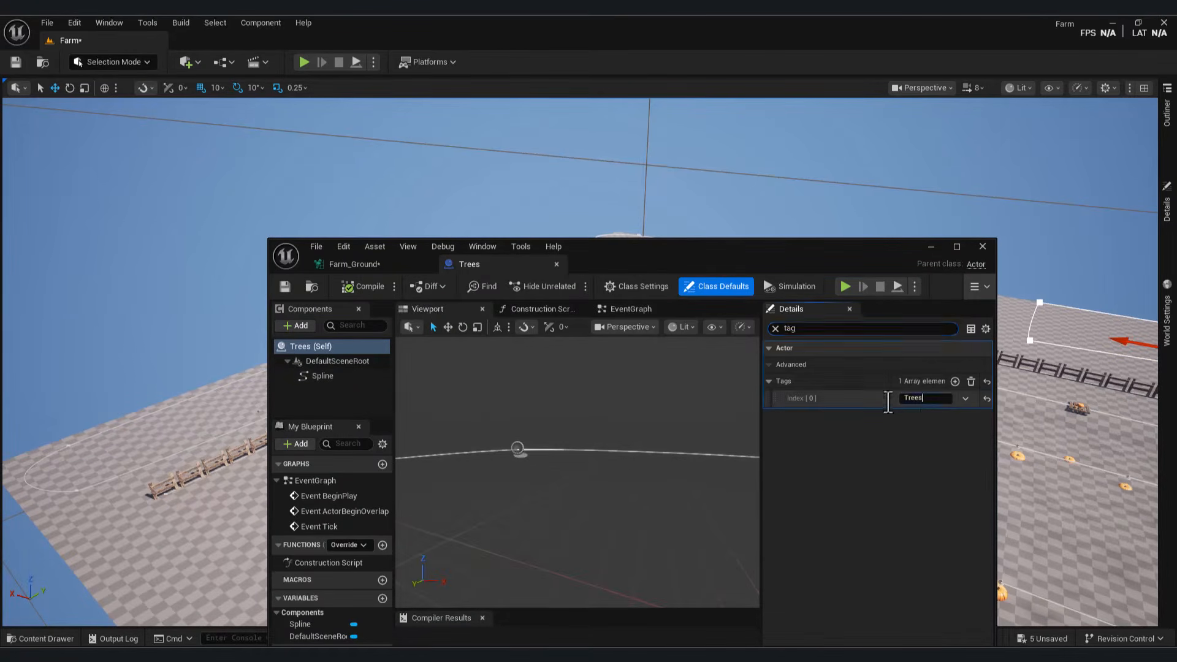
Step: Set the spline node's actor selection tag to 'Trees'
{"action": "left_click", "coordinate": [417, 272]}
{"action": "left_click", "coordinate": [862, 410]}
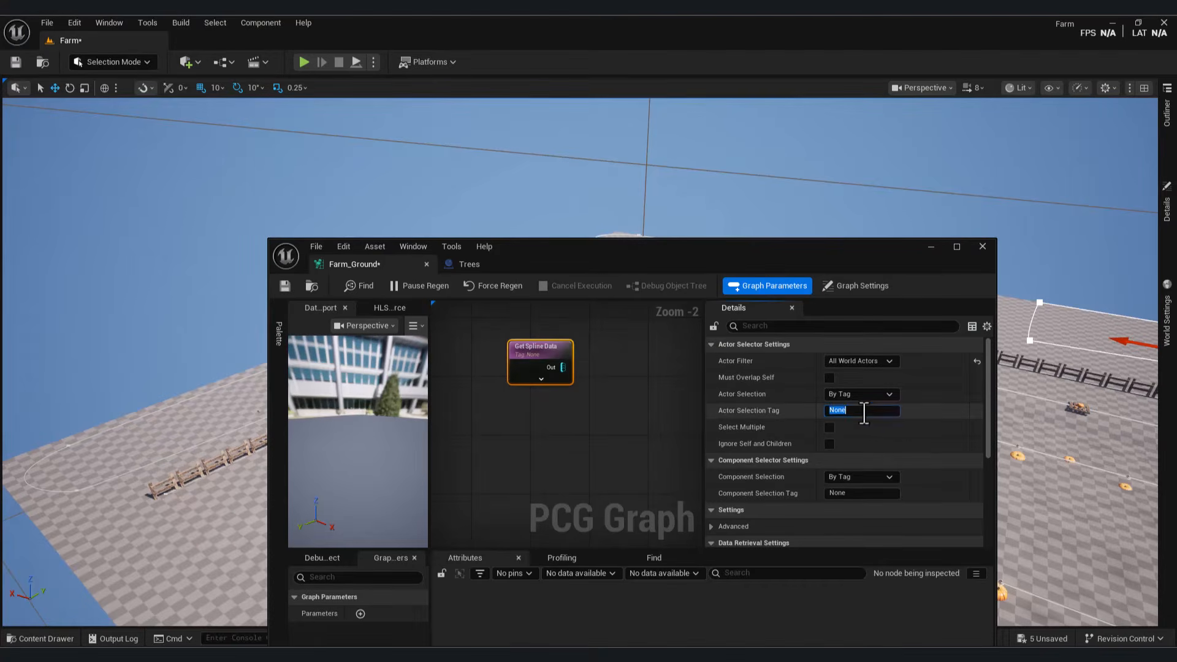
{"action": "type", "text": "Trees"}
{"action": "key", "text": "Return"}
{"action": "scroll", "coordinate": [908, 429], "scroll_direction": "down", "scroll_amount": 6}
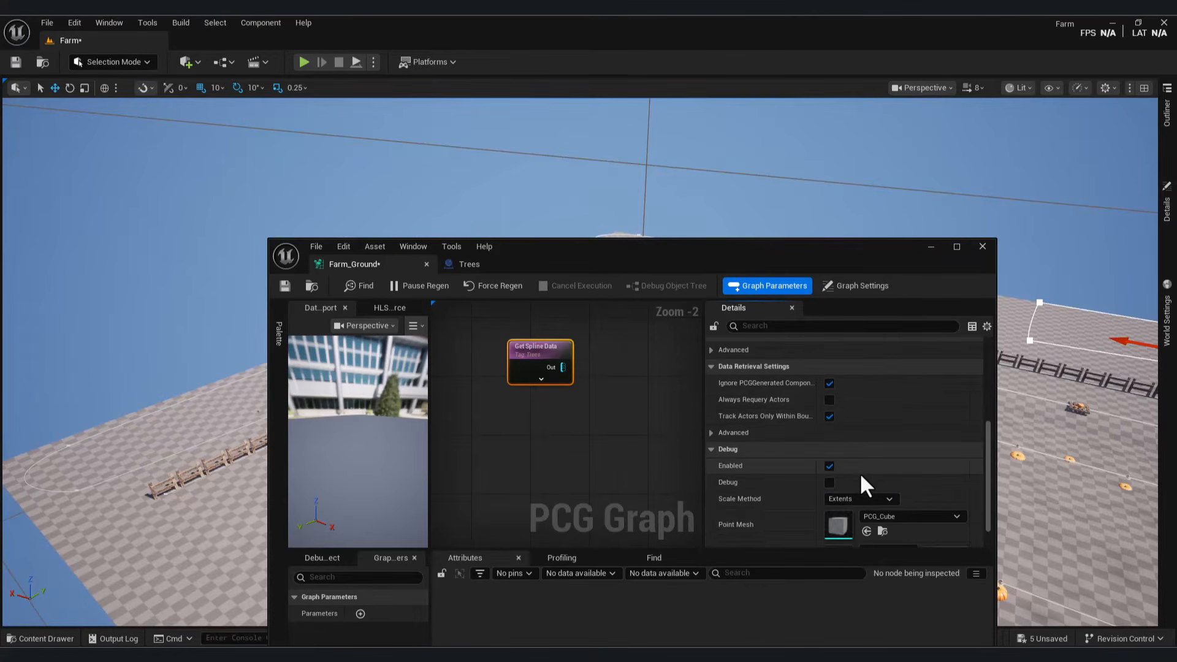
{"action": "left_click", "coordinate": [597, 377]}
{"action": "left_click", "coordinate": [534, 352]}
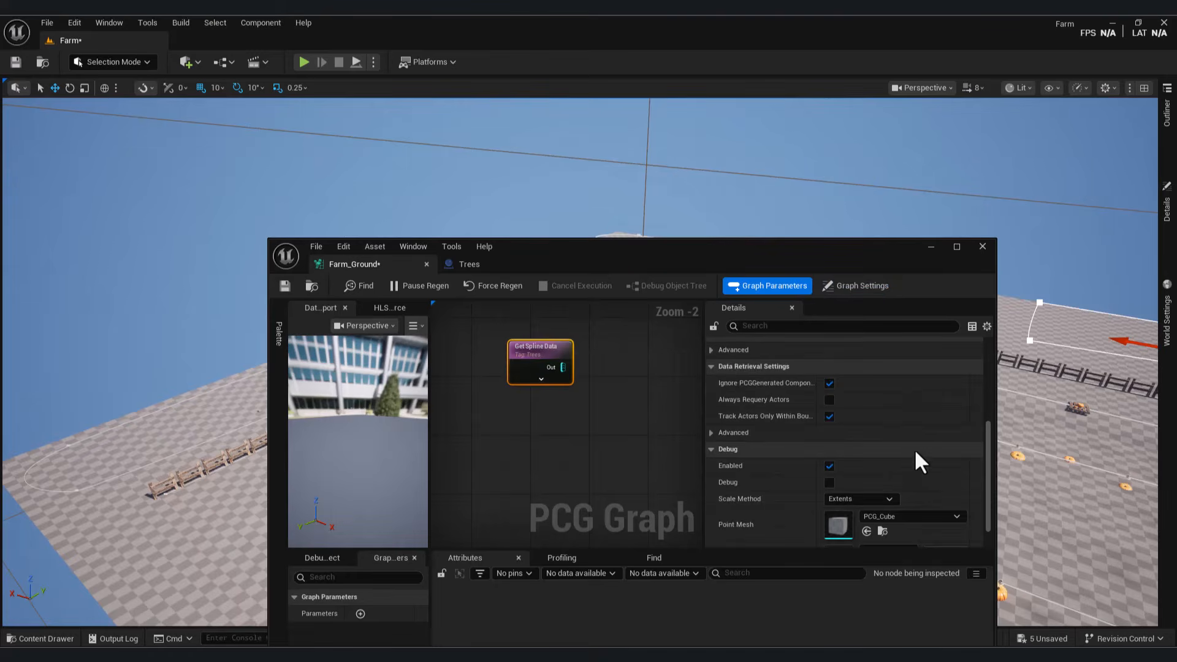
{"action": "scroll", "coordinate": [907, 451], "scroll_direction": "up", "scroll_amount": 5}
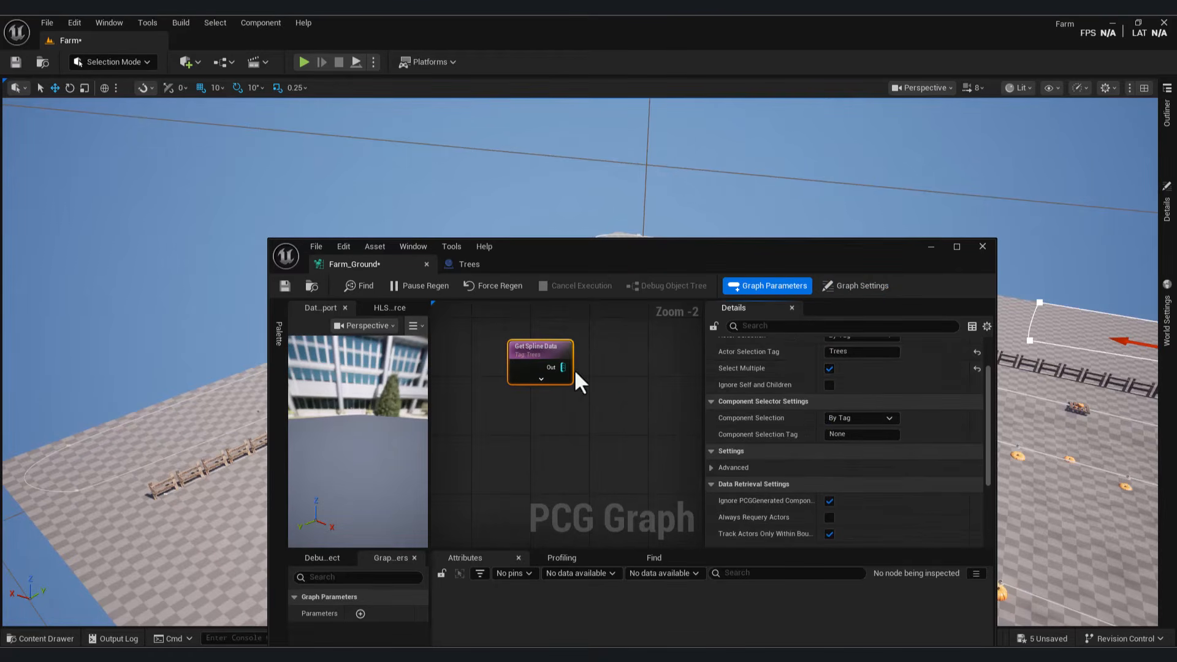
Step: Add a Get Spline Control Points node off the spline output, then delete it
{"action": "left_click_drag", "start_coordinate": [563, 367], "coordinate": [656, 398]}
{"action": "type", "text": "get"}
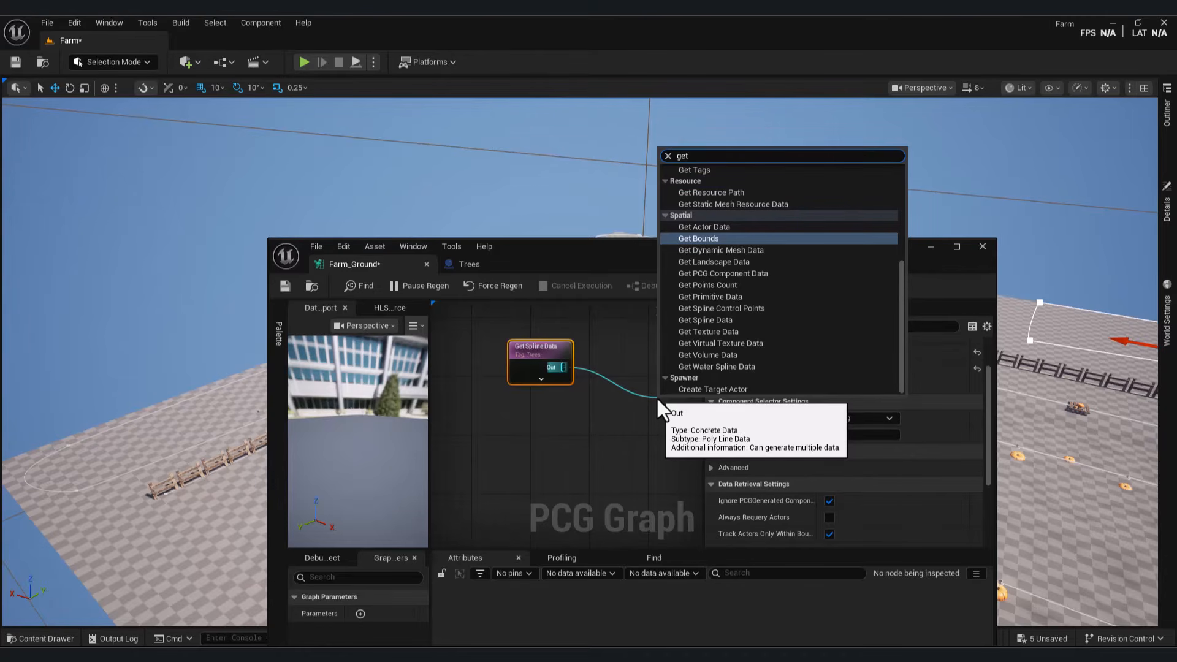
{"action": "type", "text": " spline"}
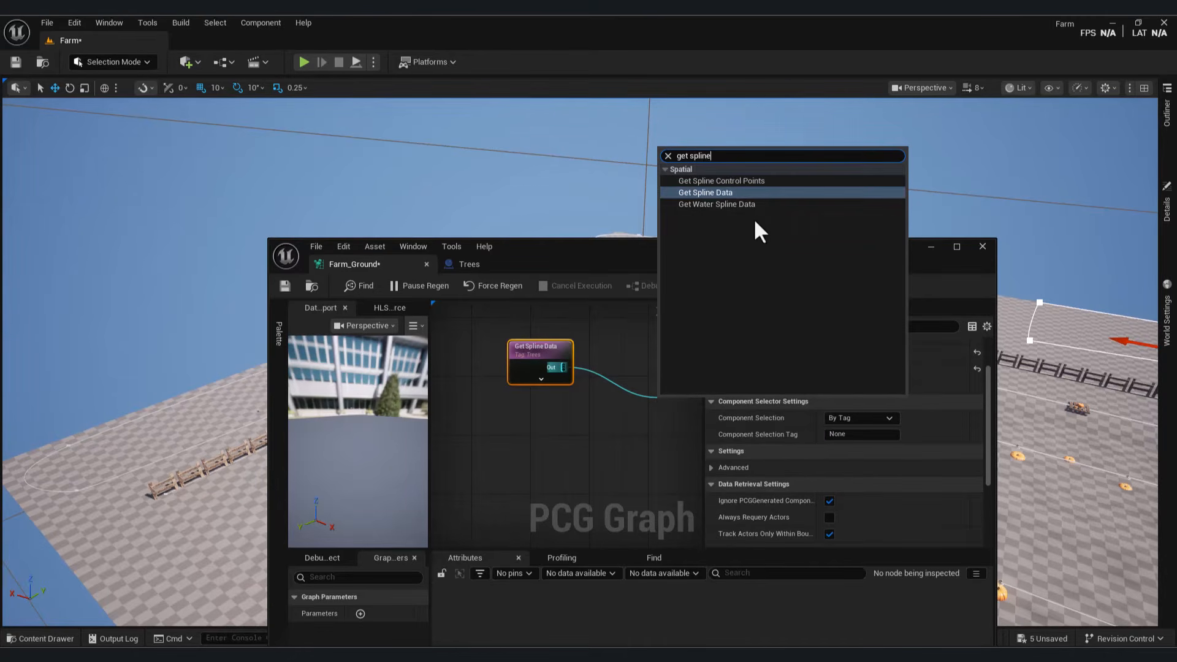
{"action": "left_click", "coordinate": [734, 182]}
{"action": "key", "text": "Delete"}
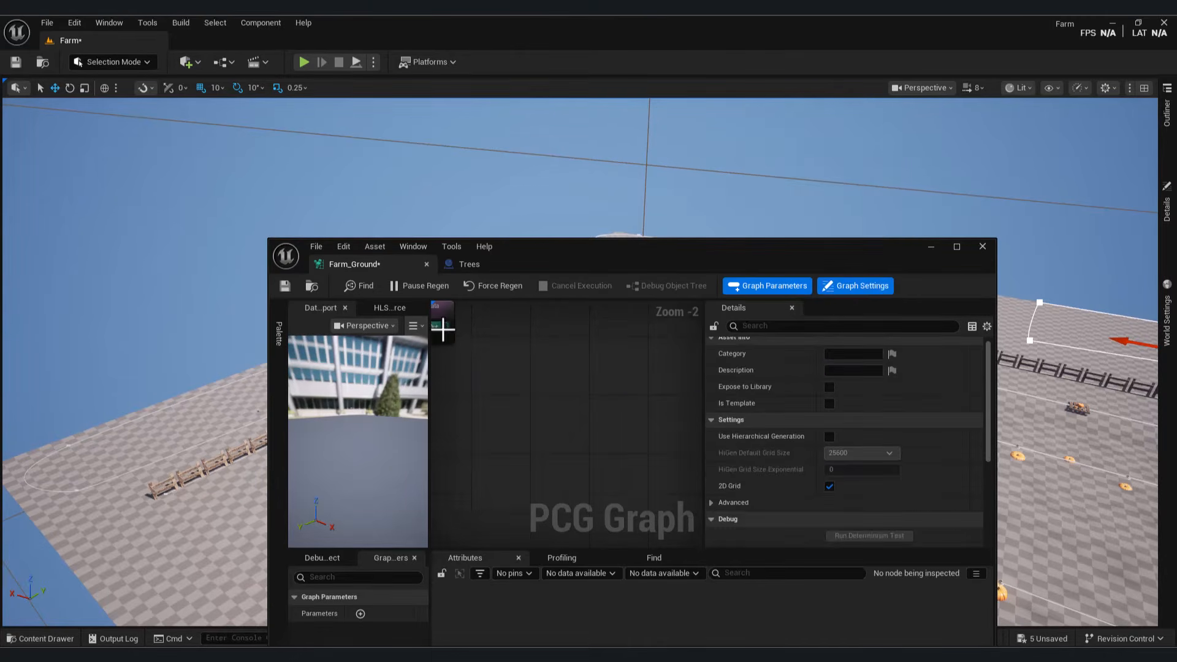
Step: Add a second Get Spline Data node set to All World Actors, then delete it
{"action": "left_click_drag", "start_coordinate": [445, 326], "coordinate": [505, 345]}
{"action": "type", "text": "get spline"}
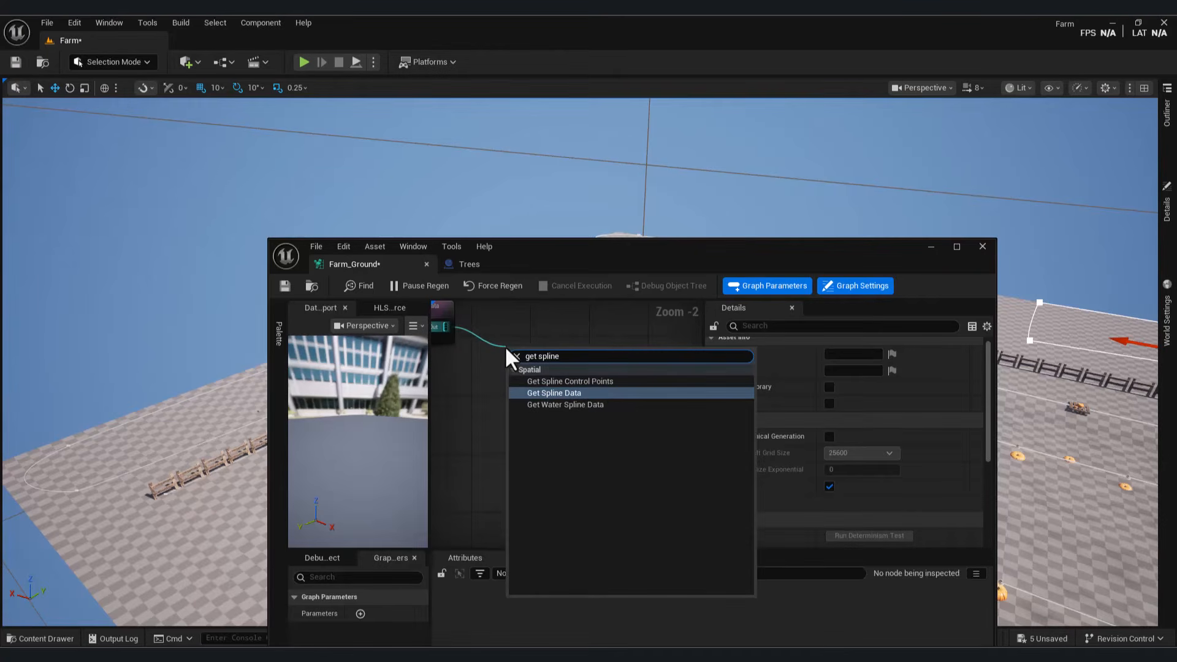
{"action": "left_click", "coordinate": [550, 396]}
{"action": "left_click", "coordinate": [867, 358]}
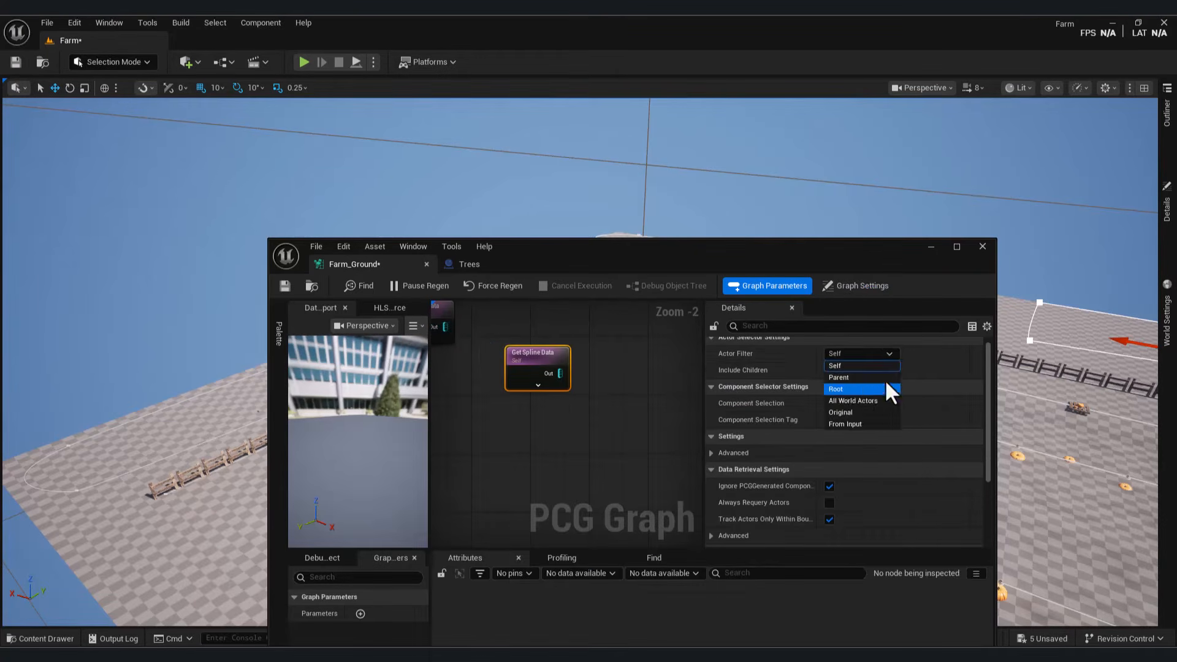
{"action": "left_click", "coordinate": [882, 354]}
{"action": "left_click", "coordinate": [883, 354]}
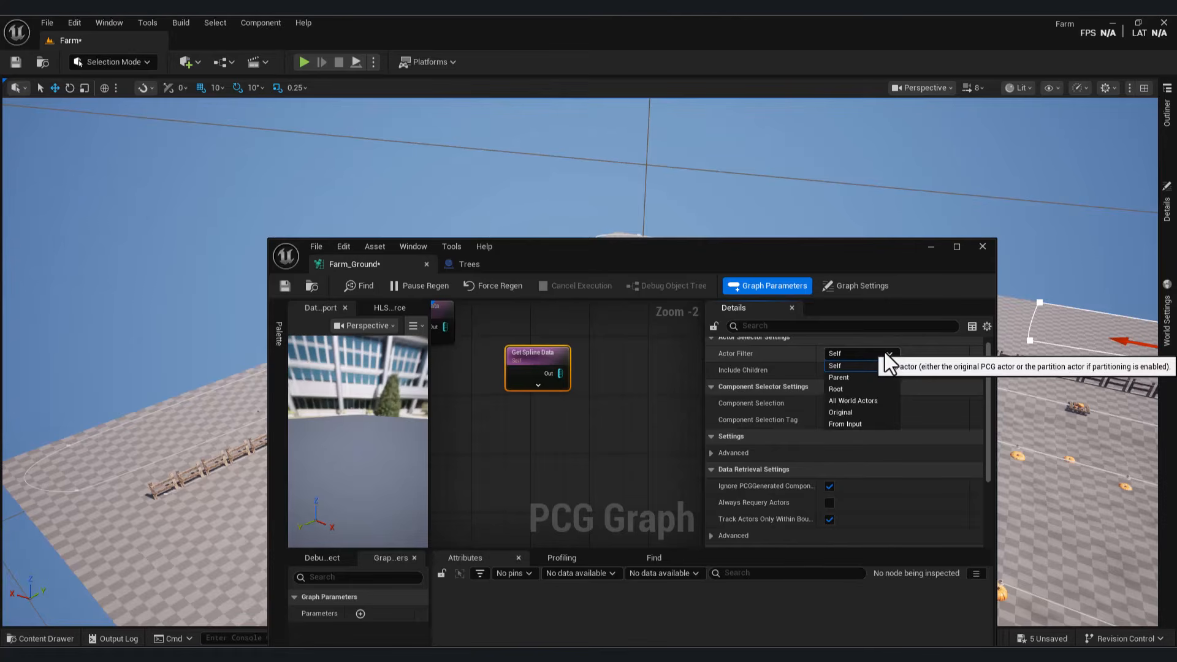
{"action": "left_click", "coordinate": [858, 400]}
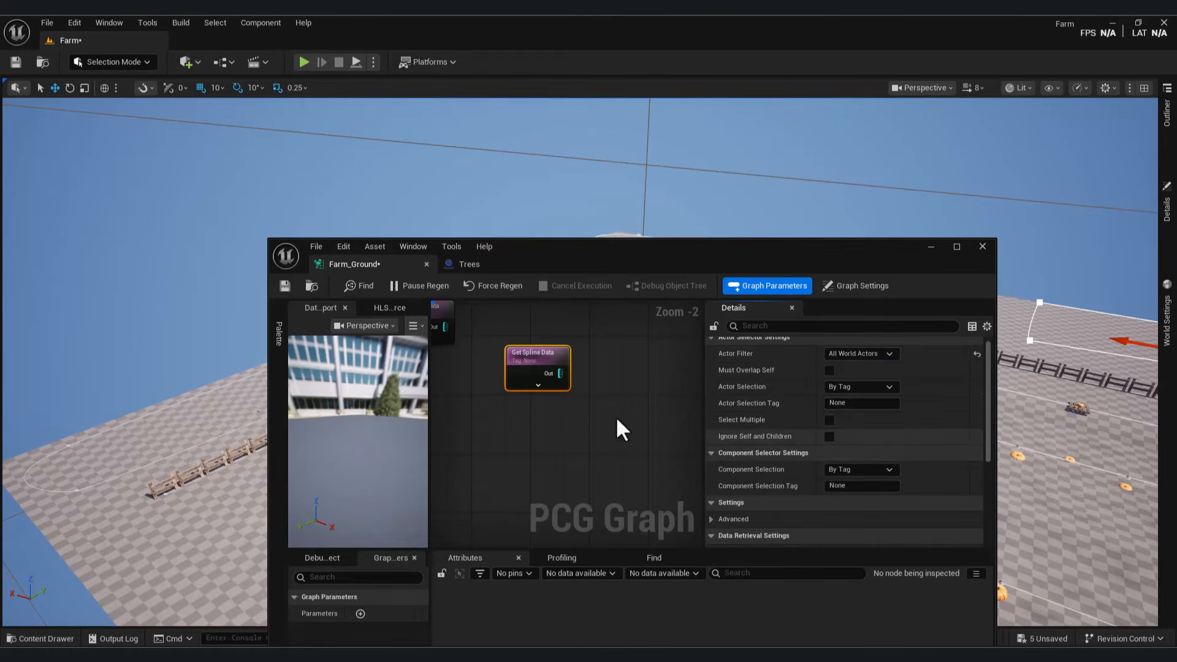
{"action": "right_click_drag", "start_coordinate": [540, 397], "coordinate": [633, 430]}
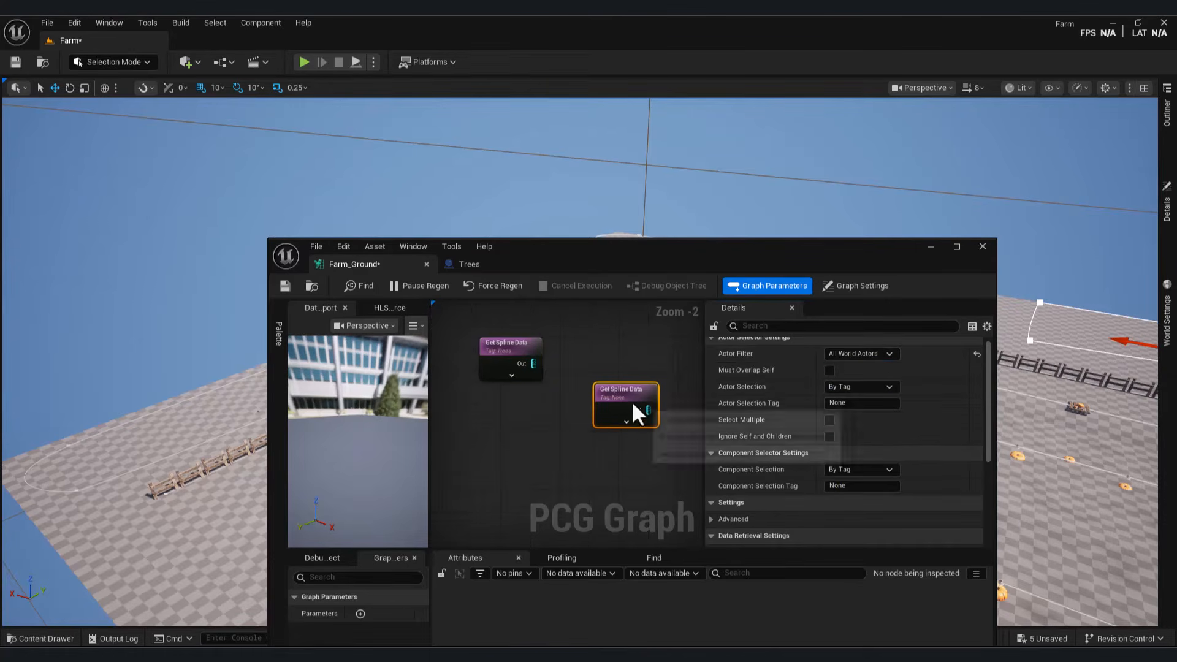
{"action": "key", "text": "Delete"}
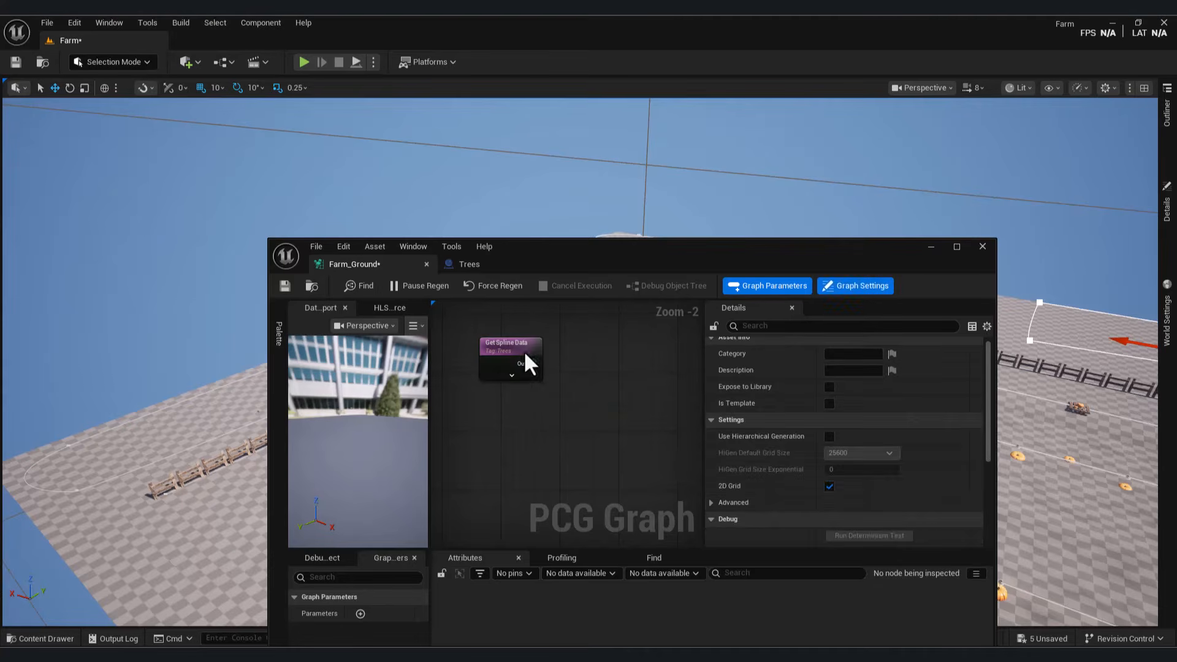
Step: Attach a Spline Sampler to the Trees spline node with Dimension set to On Interior
{"action": "left_click", "coordinate": [515, 346]}
{"action": "left_click_drag", "start_coordinate": [533, 364], "coordinate": [619, 398]}
{"action": "type", "text": "spline"}
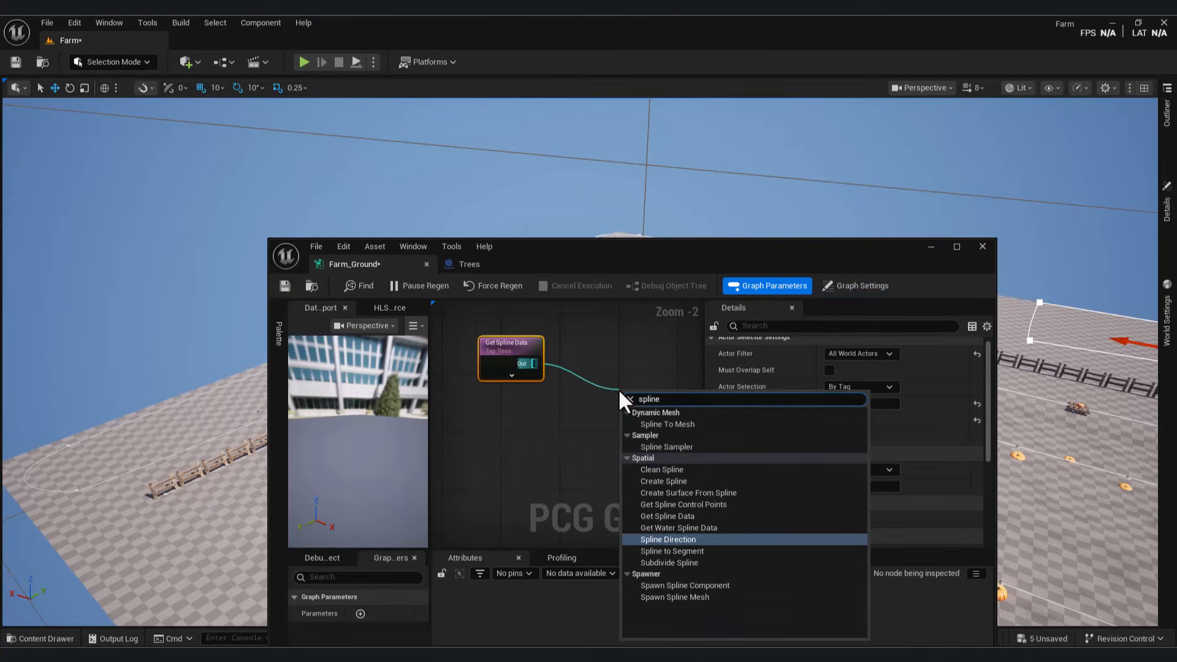
{"action": "type", "text": " sa"}
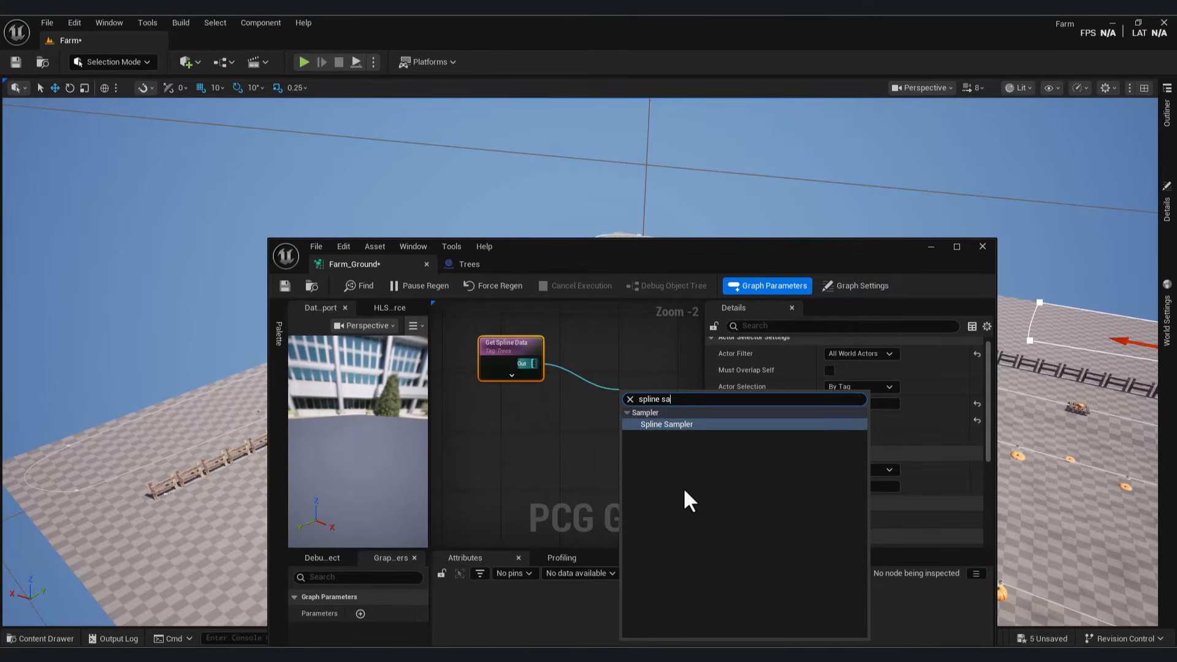
{"action": "left_click", "coordinate": [686, 423]}
{"action": "left_click", "coordinate": [870, 354]}
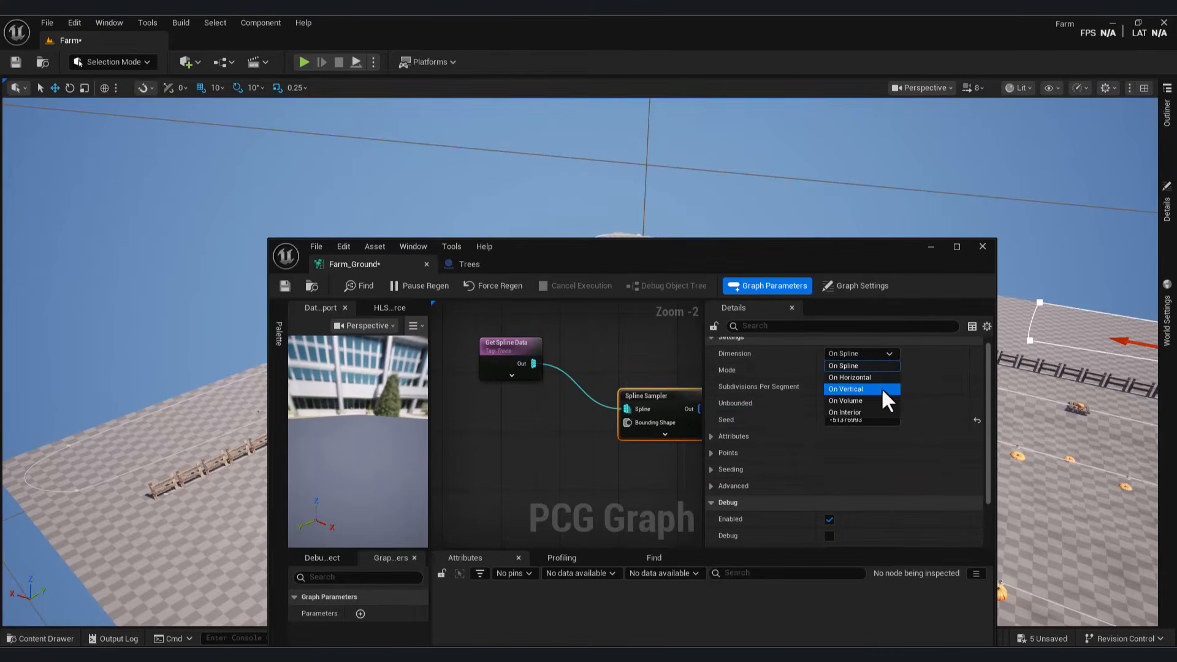
{"action": "left_click", "coordinate": [880, 414]}
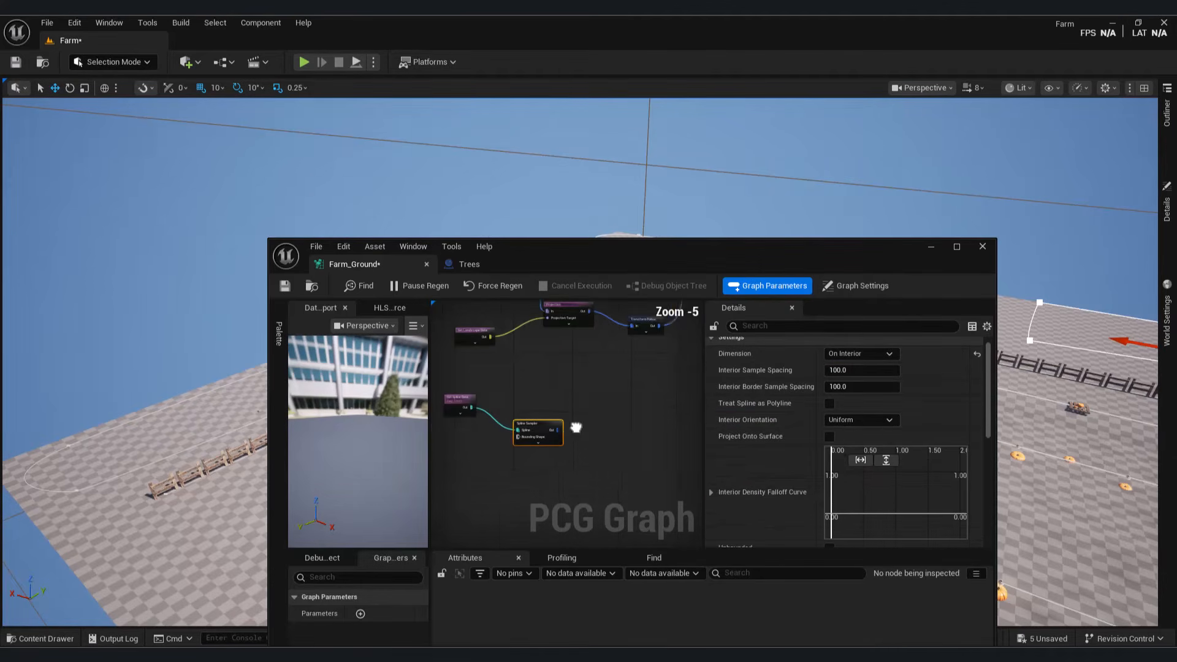
{"action": "right_click_drag", "start_coordinate": [576, 427], "coordinate": [567, 431]}
{"action": "left_click_drag", "start_coordinate": [543, 433], "coordinate": [616, 425]}
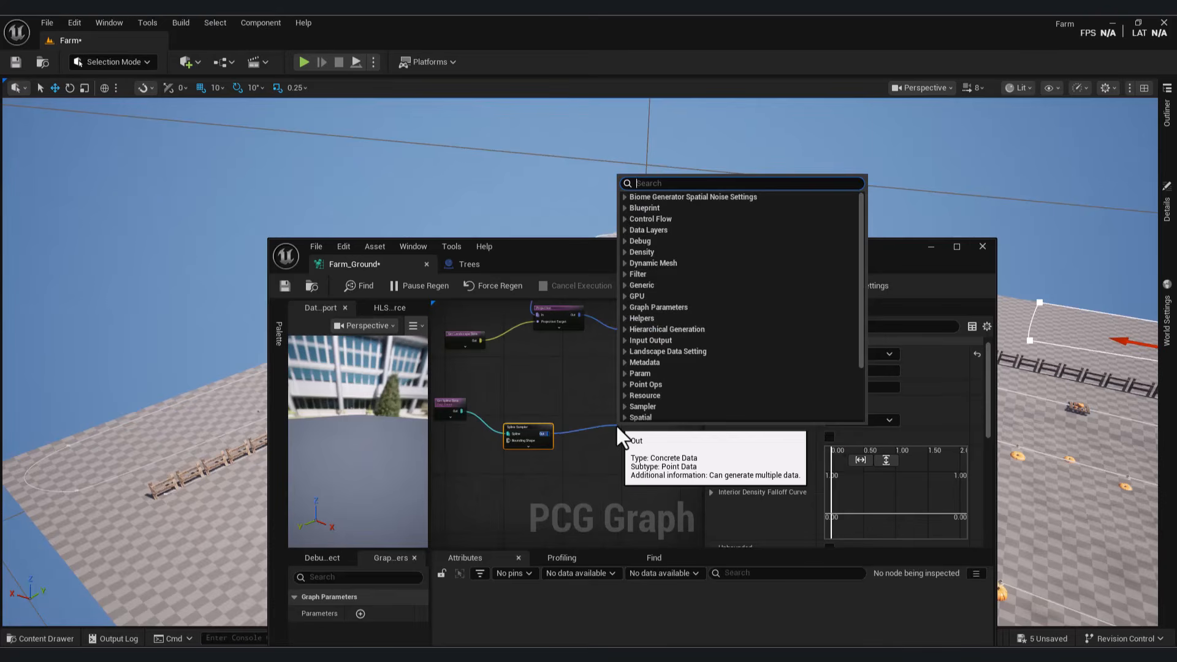
Step: Add a Static Mesh Spawner after the Spline Sampler
{"action": "type", "text": "stat"}
{"action": "left_click", "coordinate": [736, 254]}
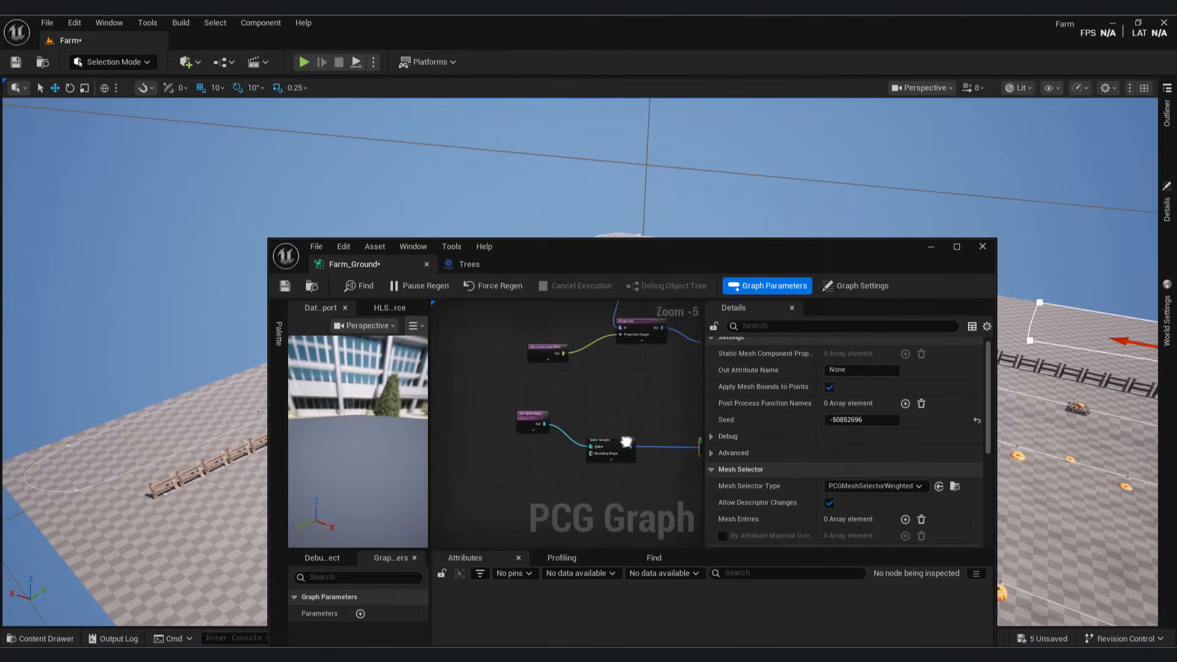
{"action": "right_click_drag", "start_coordinate": [626, 442], "coordinate": [552, 373]}
{"action": "scroll", "coordinate": [652, 352], "scroll_direction": "up", "scroll_amount": 3}
{"action": "scroll", "coordinate": [895, 466], "scroll_direction": "down", "scroll_amount": 2}
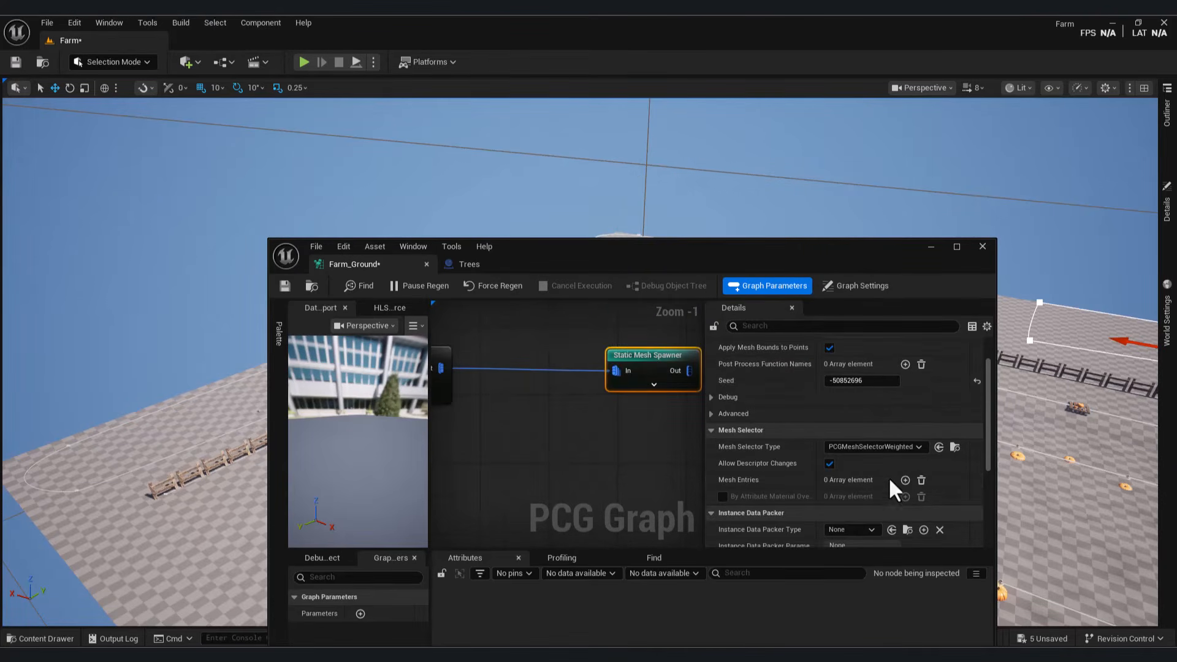
Step: Add a mesh entry to the spawner and set its Static Mesh to Cone
{"action": "left_click", "coordinate": [905, 480]}
{"action": "scroll", "coordinate": [888, 482], "scroll_direction": "down", "scroll_amount": 4}
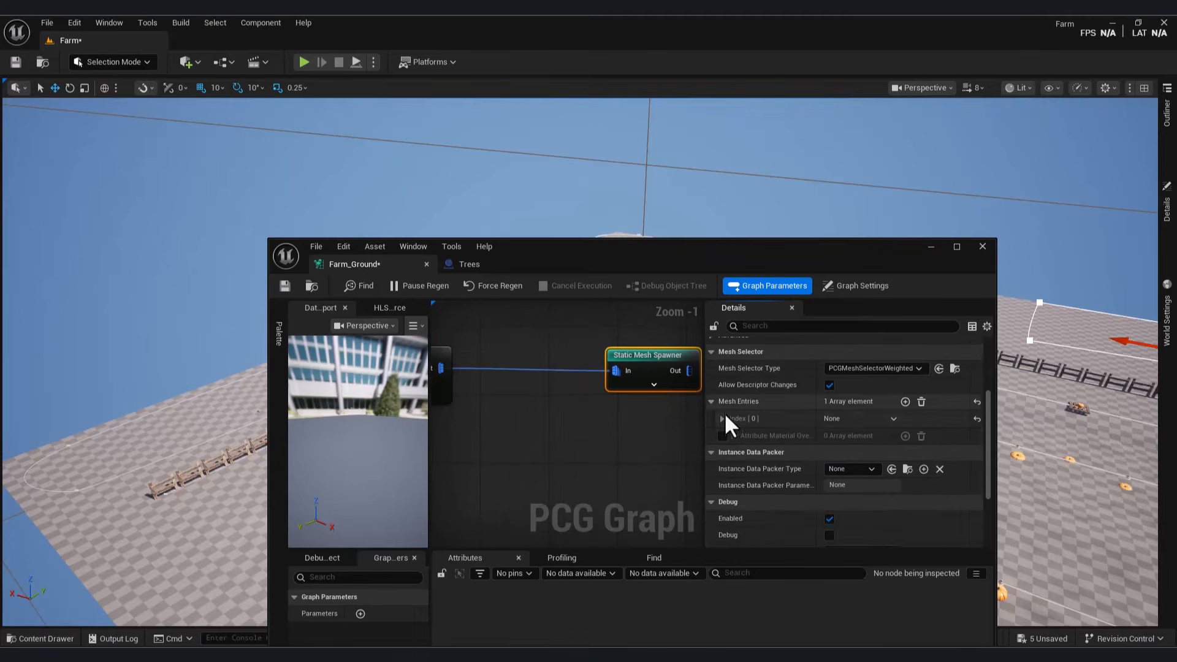
{"action": "left_click", "coordinate": [723, 418]}
{"action": "left_click", "coordinate": [730, 435]}
{"action": "left_click", "coordinate": [869, 451]}
{"action": "left_click", "coordinate": [862, 431]}
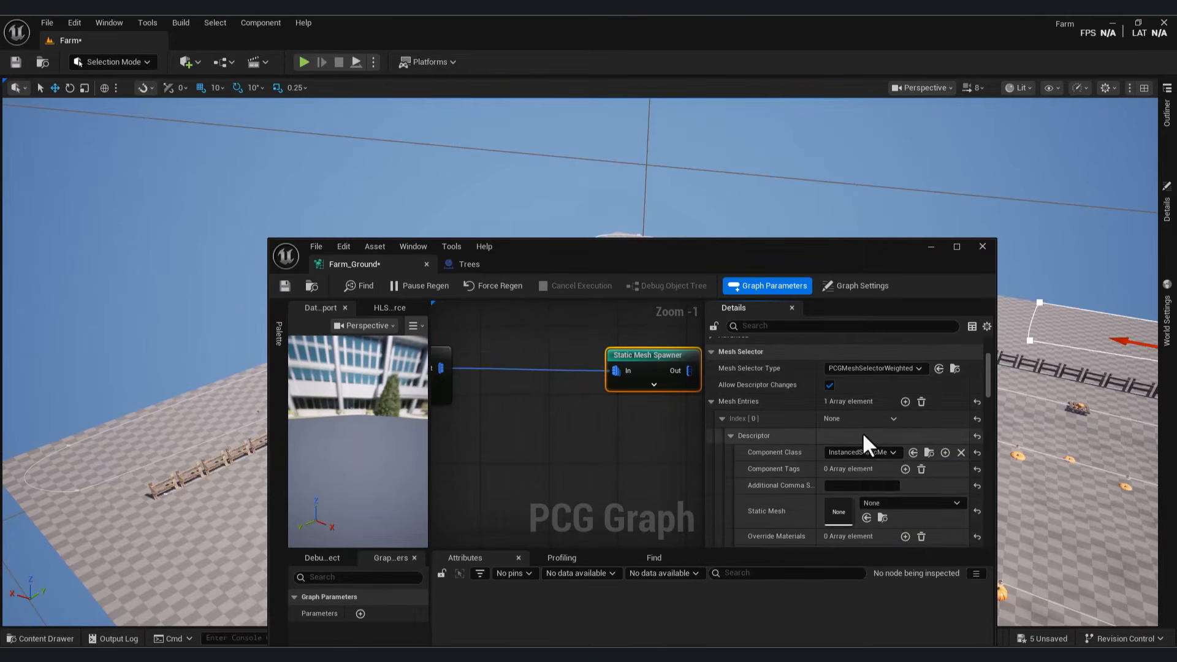
{"action": "scroll", "coordinate": [863, 482], "scroll_direction": "down", "scroll_amount": 2}
{"action": "left_click", "coordinate": [890, 464]}
{"action": "type", "text": "c"}
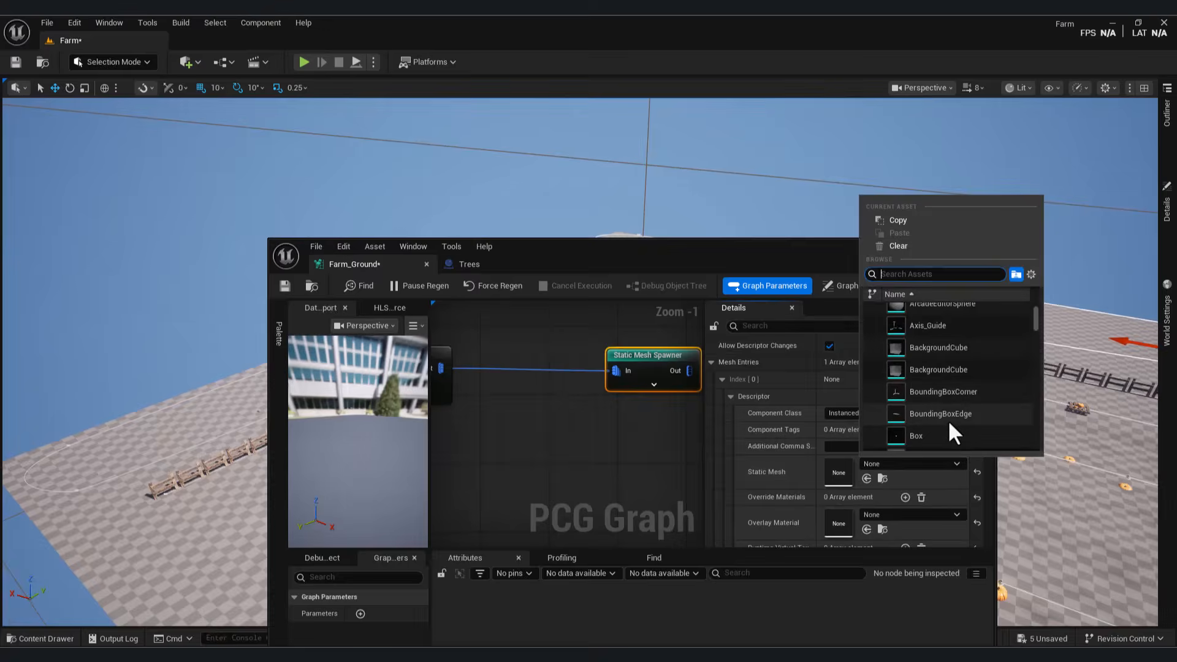
{"action": "type", "text": "one"}
{"action": "left_click", "coordinate": [937, 310]}
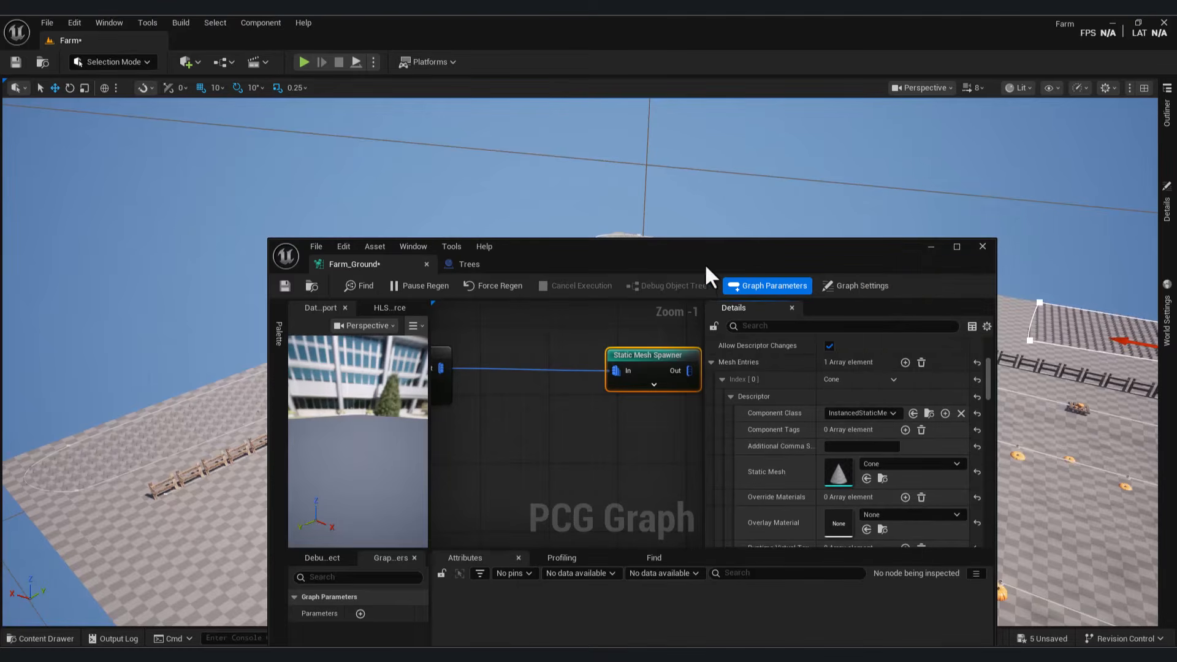
Step: Fly around the level to inspect the cone rows beside the fence
{"action": "left_click_drag", "start_coordinate": [726, 262], "coordinate": [523, 455]}
{"action": "mouse_move", "coordinate": [522, 294]}
{"action": "right_mouse_down"}
{"action": "mouse_move", "coordinate": [430, 307]}
{"action": "mouse_move", "coordinate": [515, 300]}
{"action": "mouse_move", "coordinate": [466, 325]}
{"action": "mouse_move", "coordinate": [454, 319]}
{"action": "mouse_move", "coordinate": [503, 288]}
{"action": "right_mouse_up"}
{"action": "left_click_drag", "start_coordinate": [521, 449], "coordinate": [738, 355]}
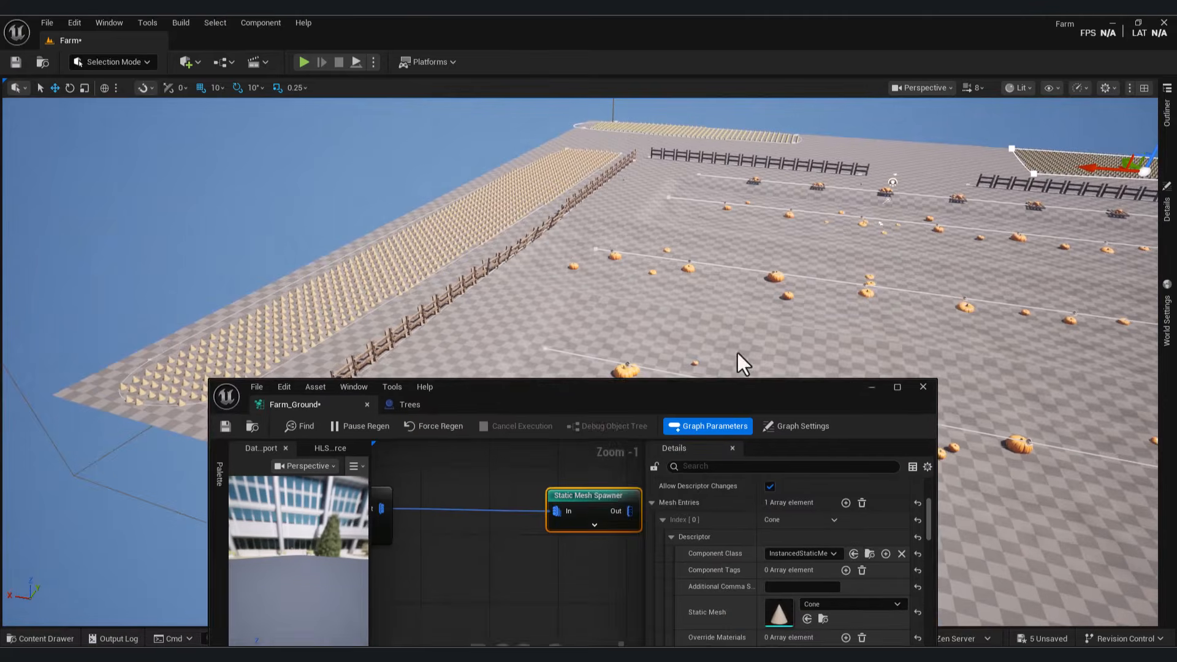
{"action": "right_click_drag", "start_coordinate": [475, 518], "coordinate": [615, 488]}
{"action": "scroll", "coordinate": [615, 489], "scroll_direction": "down", "scroll_amount": 4}
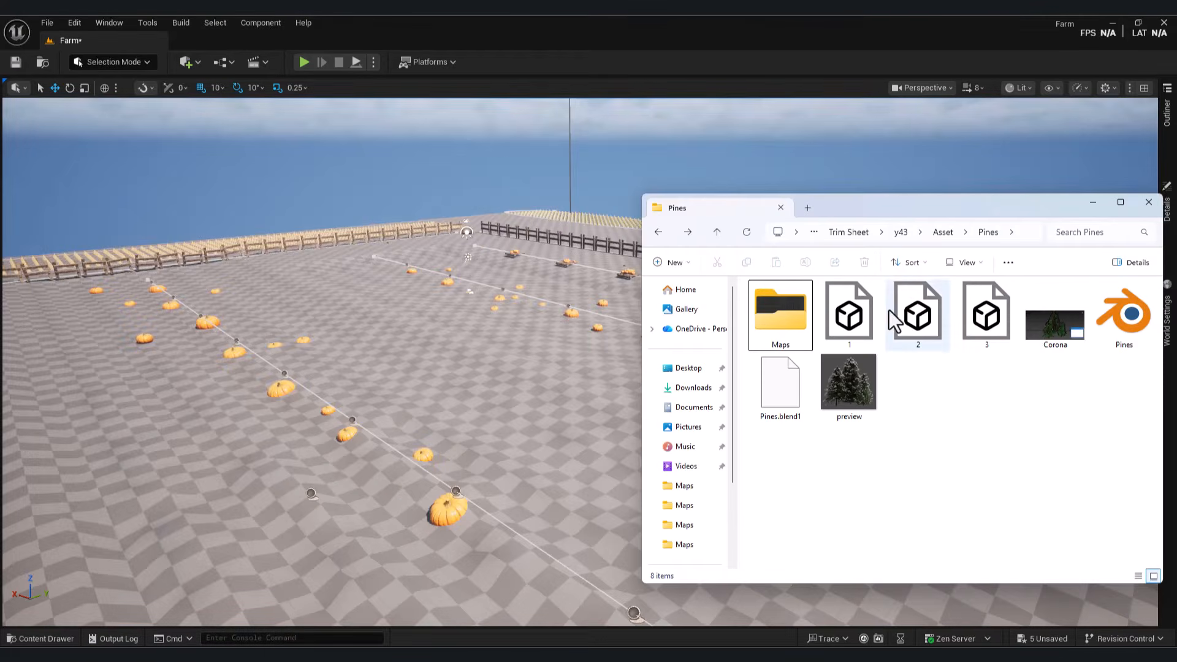
Step: Create a 'trees' folder in Asset and import pine mesh 1 into it
{"action": "left_click", "coordinate": [58, 638]}
{"action": "double_click", "coordinate": [283, 485]}
{"action": "right_click", "coordinate": [769, 572]}
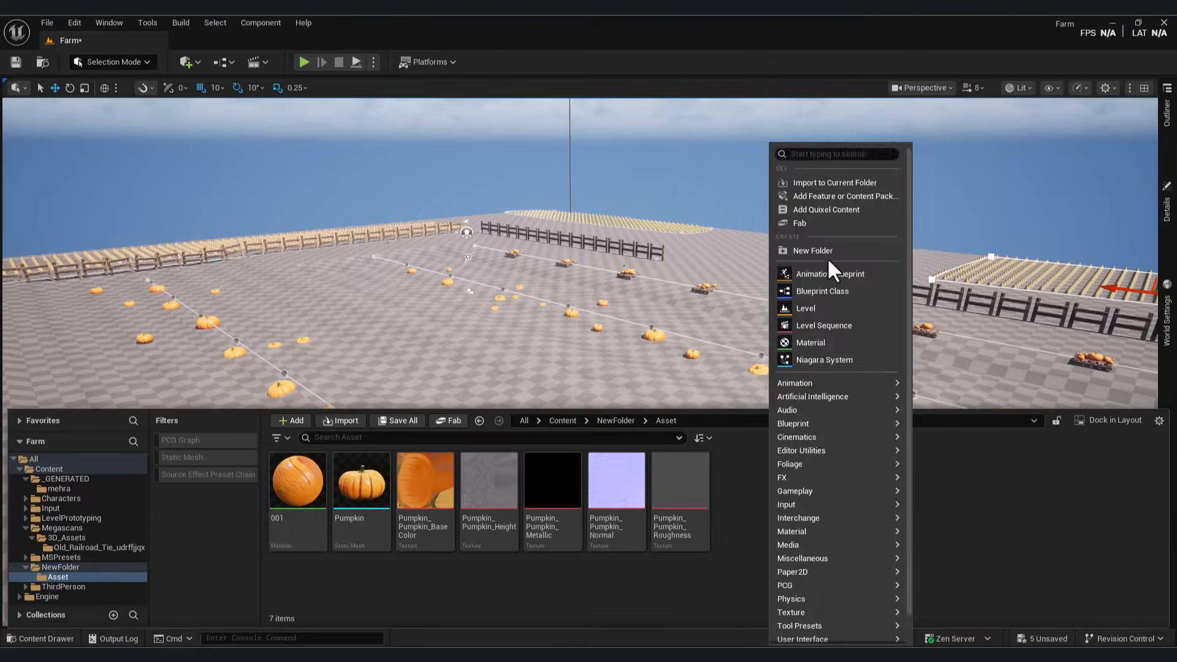
{"action": "left_click", "coordinate": [828, 257]}
{"action": "type", "text": "trees"}
{"action": "double_click", "coordinate": [299, 483]}
{"action": "left_click_drag", "start_coordinate": [849, 312], "coordinate": [490, 533]}
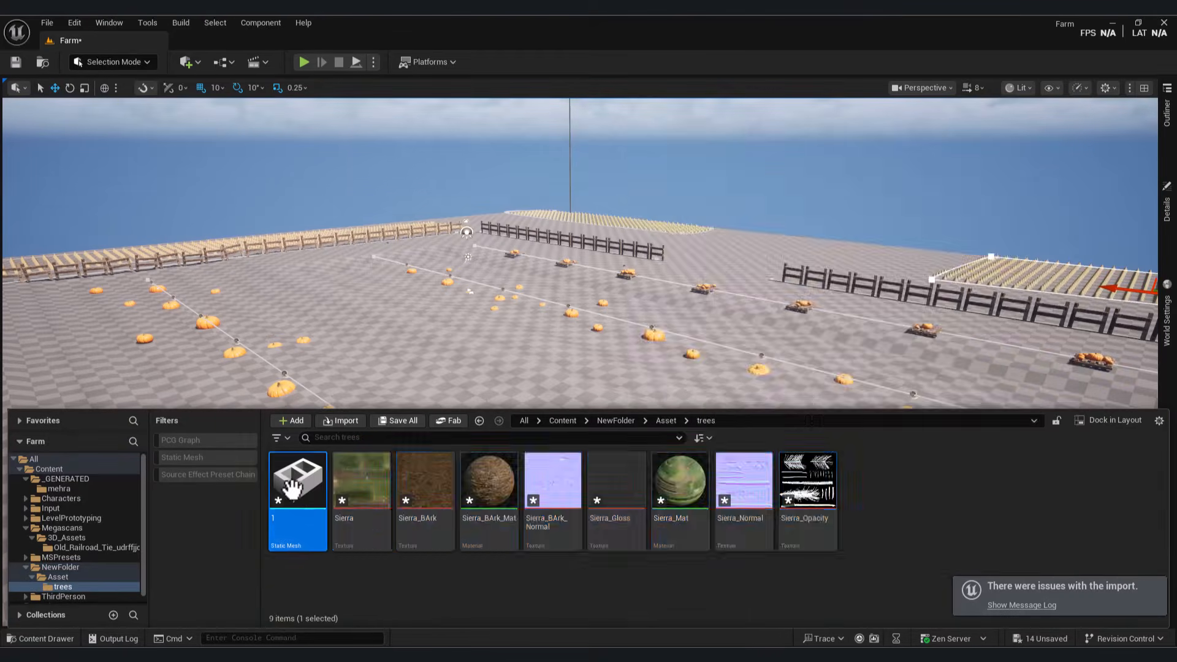
{"action": "double_click", "coordinate": [292, 488]}
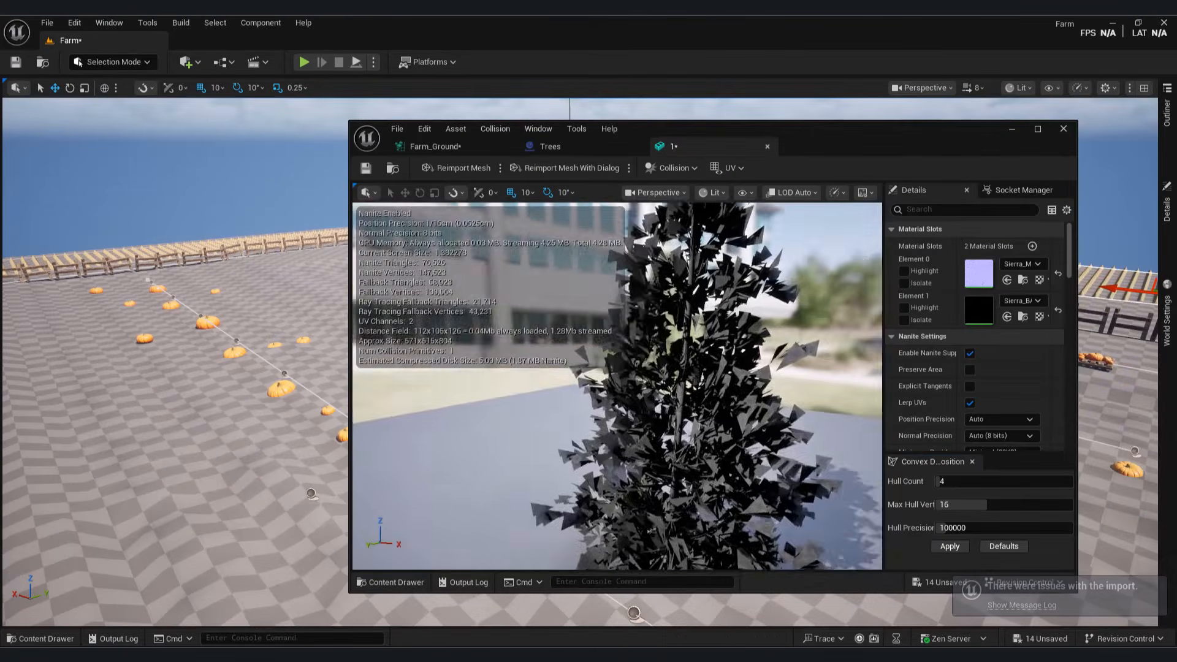
{"action": "left_click_drag", "start_coordinate": [616, 386], "coordinate": [856, 190]}
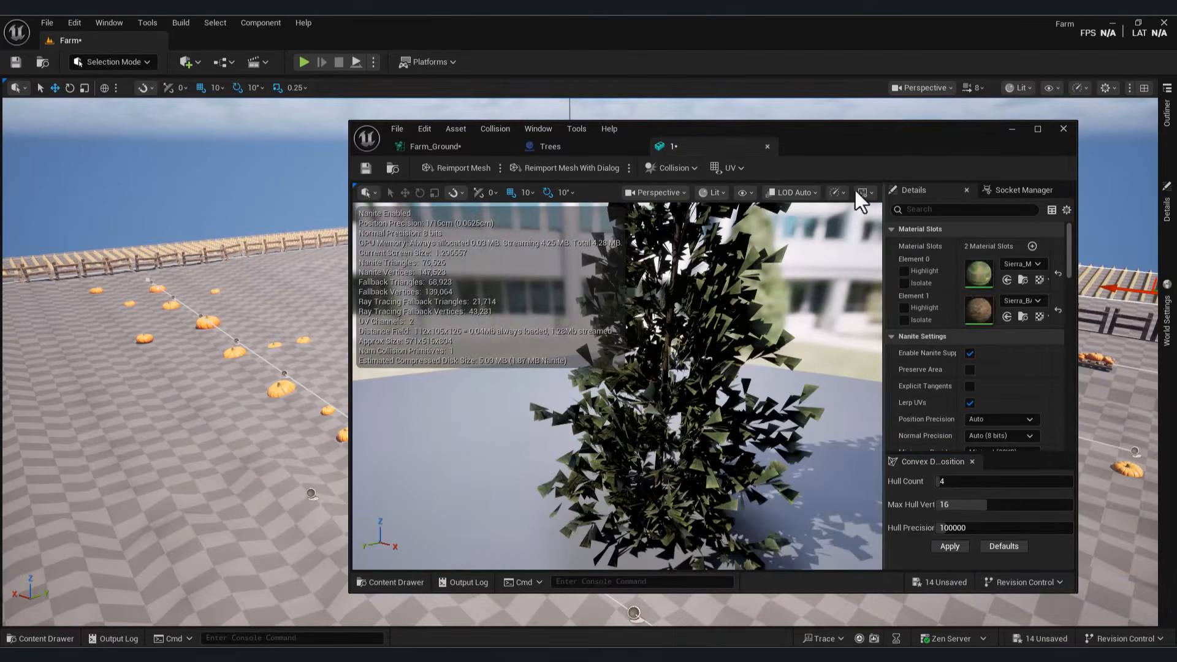
Step: Set Sierra_Mat's Blend Mode to Masked
{"action": "left_click", "coordinate": [1009, 129]}
{"action": "key", "text": "ctrl+space"}
{"action": "double_click", "coordinate": [689, 483]}
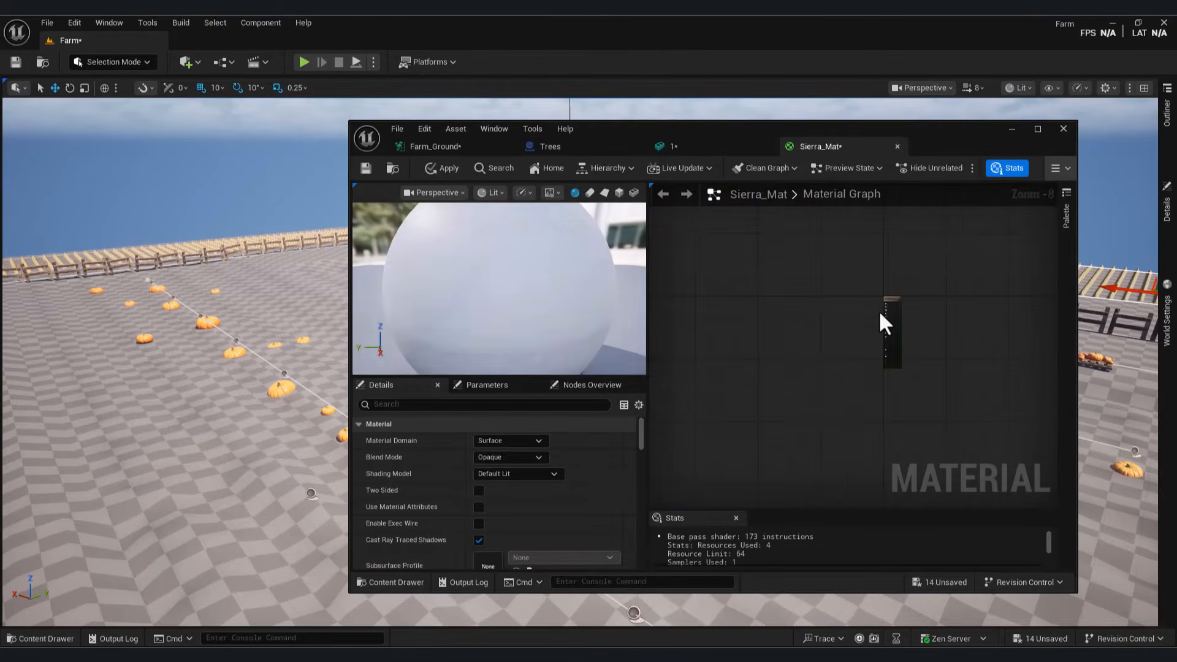
{"action": "scroll", "coordinate": [878, 310], "scroll_direction": "up", "scroll_amount": 8}
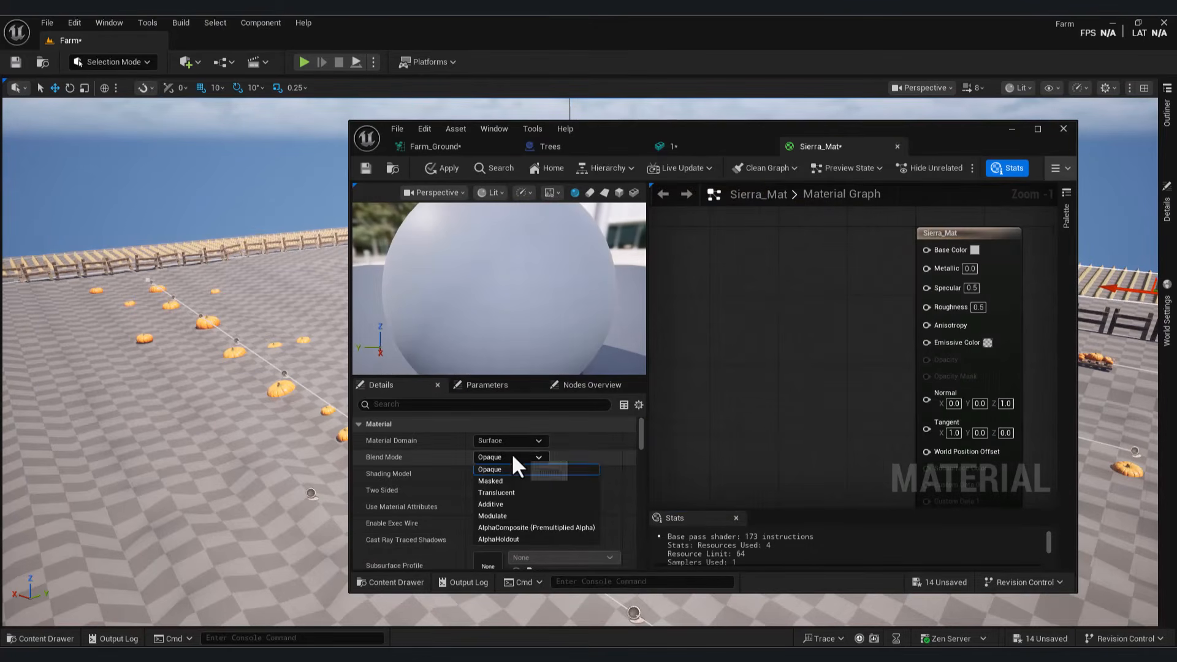
{"action": "left_click", "coordinate": [518, 482]}
{"action": "left_click", "coordinate": [55, 637]}
{"action": "left_click_drag", "start_coordinate": [1077, 591], "coordinate": [1091, 424]}
Step: Wire the leaf colour texture to Base Color and Sierra_BArk_Normal to Normal
{"action": "left_click_drag", "start_coordinate": [409, 483], "coordinate": [834, 212]}
{"action": "left_click_drag", "start_coordinate": [830, 204], "coordinate": [954, 225]}
{"action": "scroll", "coordinate": [981, 258], "scroll_direction": "down", "scroll_amount": 2}
{"action": "right_click_drag", "start_coordinate": [981, 258], "coordinate": [985, 207]}
{"action": "left_click", "coordinate": [50, 639]}
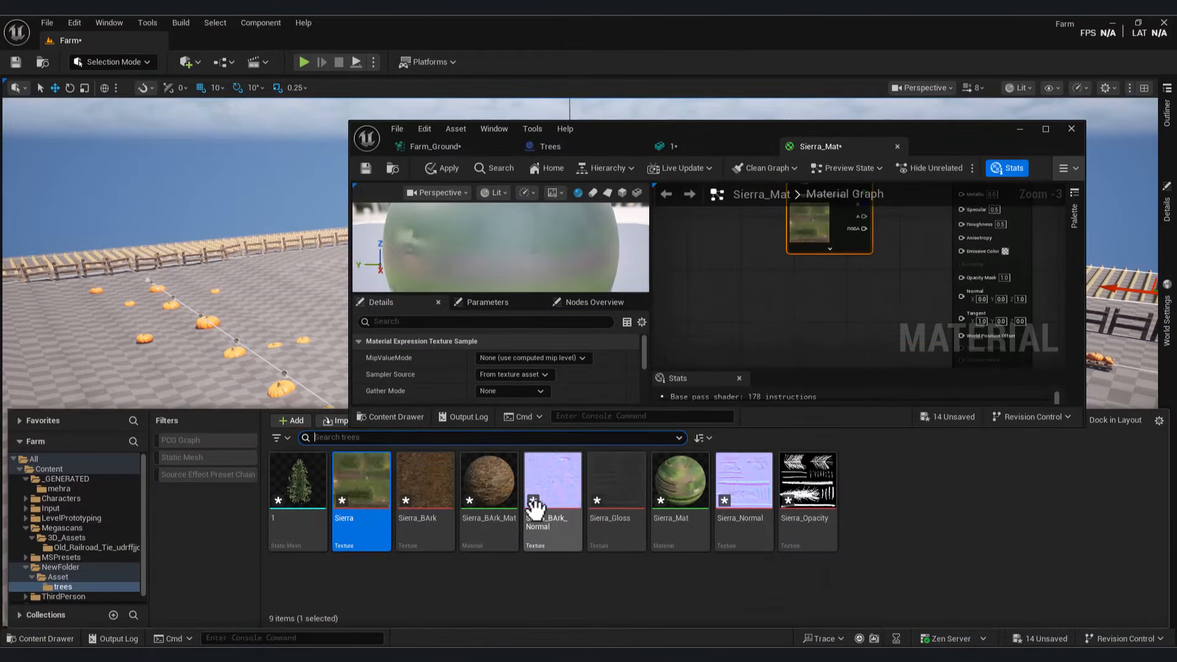
{"action": "left_click_drag", "start_coordinate": [534, 511], "coordinate": [760, 331]}
{"action": "left_click", "coordinate": [1045, 129]}
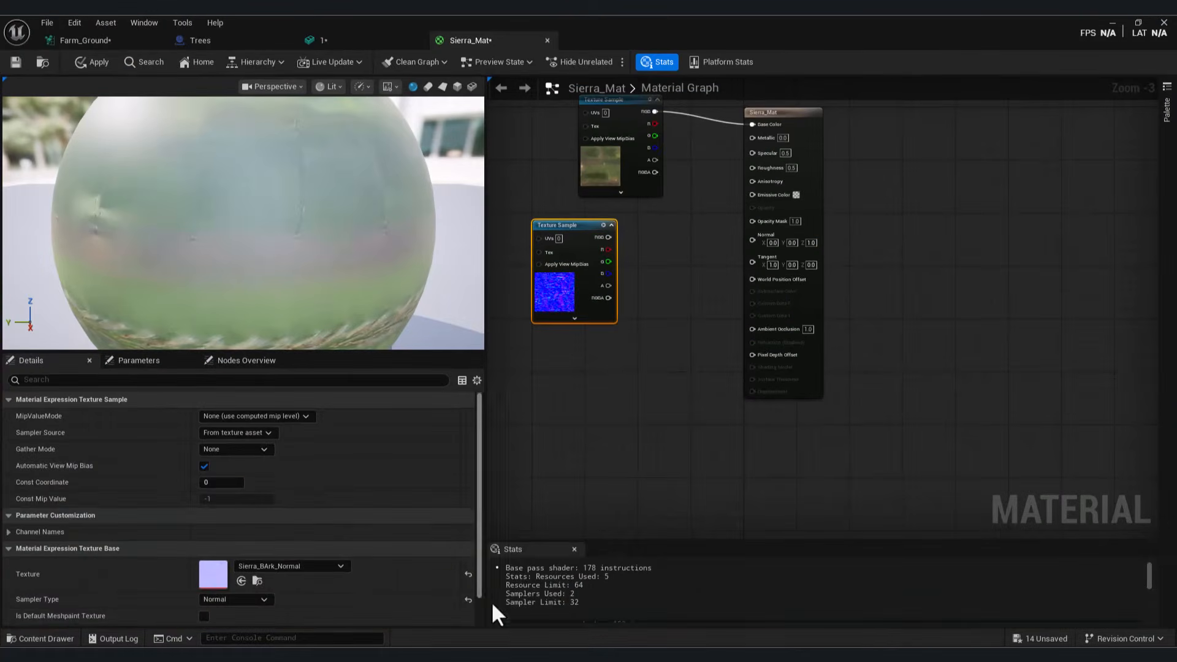
{"action": "key", "text": "ctrl+space"}
{"action": "left_click_drag", "start_coordinate": [608, 237], "coordinate": [753, 239]}
Step: Wire Sierra_Opacity to Opacity Mask and Sierra_Gloss to Specular, then apply Sierra_Mat
{"action": "left_click", "coordinate": [51, 639]}
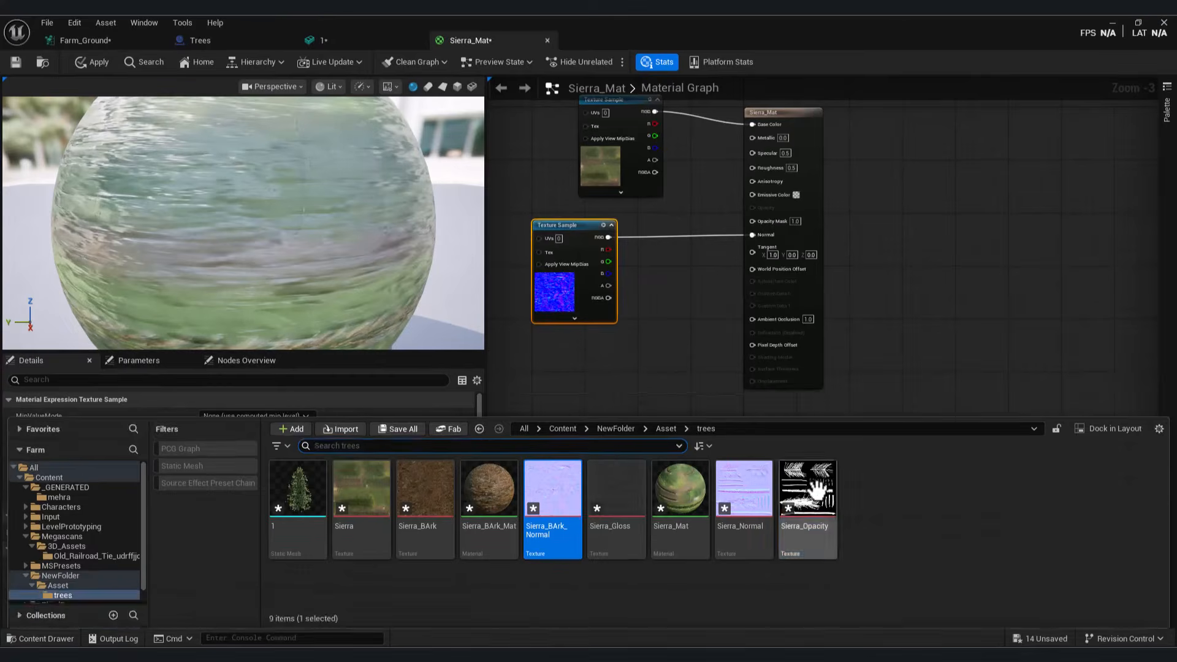
{"action": "left_click_drag", "start_coordinate": [807, 490], "coordinate": [540, 383]}
{"action": "left_click_drag", "start_coordinate": [608, 396], "coordinate": [753, 221]}
{"action": "key", "text": "ctrl+space"}
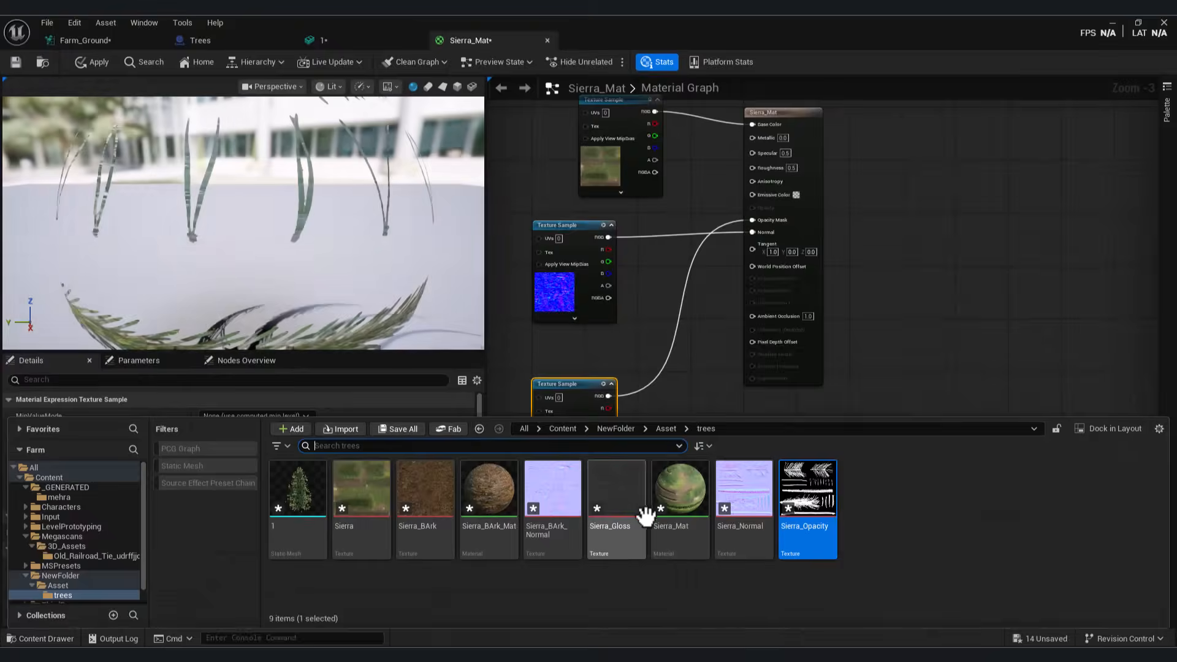
{"action": "left_click_drag", "start_coordinate": [619, 504], "coordinate": [679, 446]}
{"action": "left_click_drag", "start_coordinate": [747, 455], "coordinate": [773, 240]}
{"action": "left_click_drag", "start_coordinate": [758, 155], "coordinate": [757, 153]}
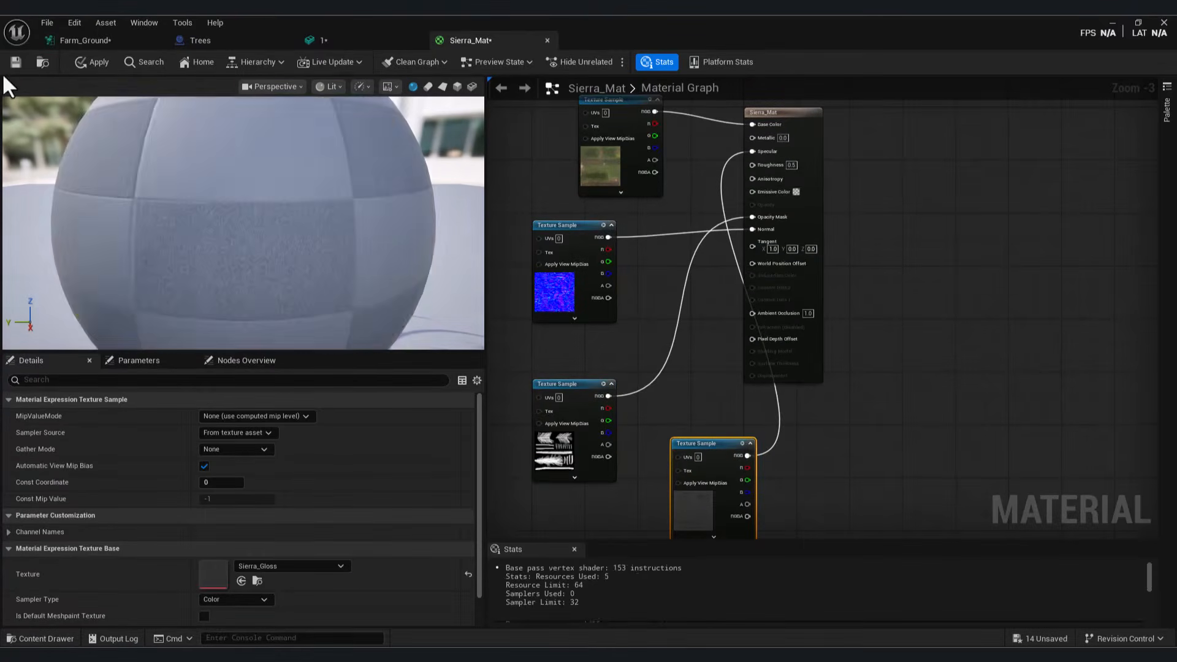
{"action": "key", "text": "ctrl+s"}
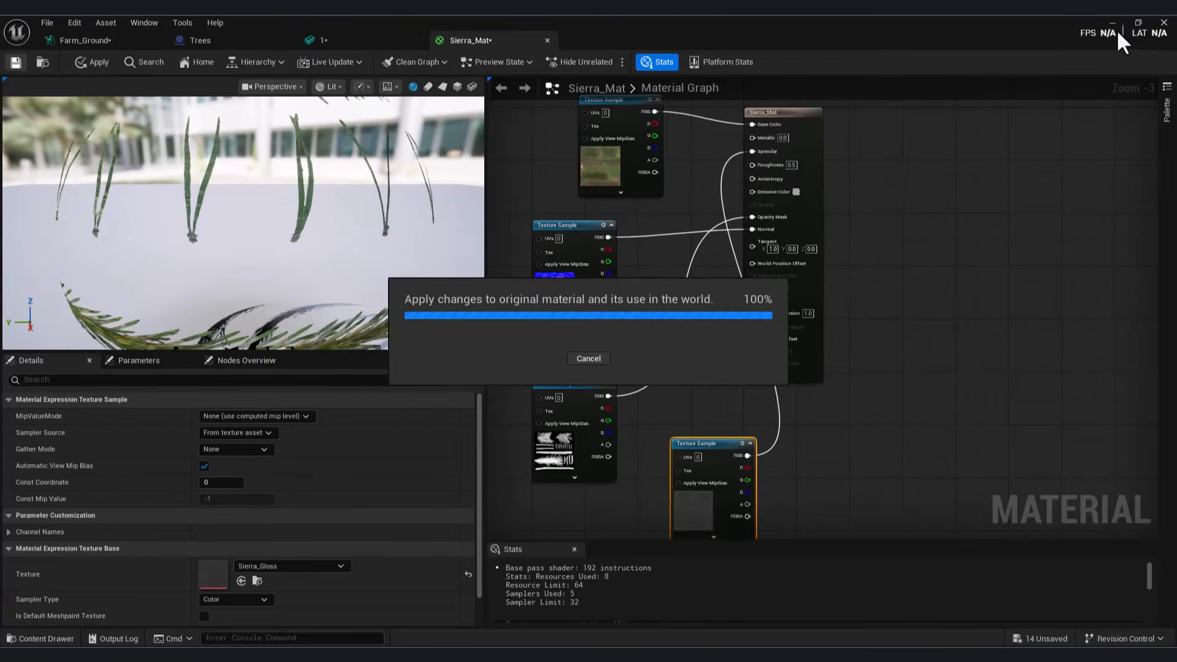
Step: Check the leaves on pine mesh 1, then open Sierra_BArk_Mat and select all its nodes
{"action": "left_click", "coordinate": [360, 40]}
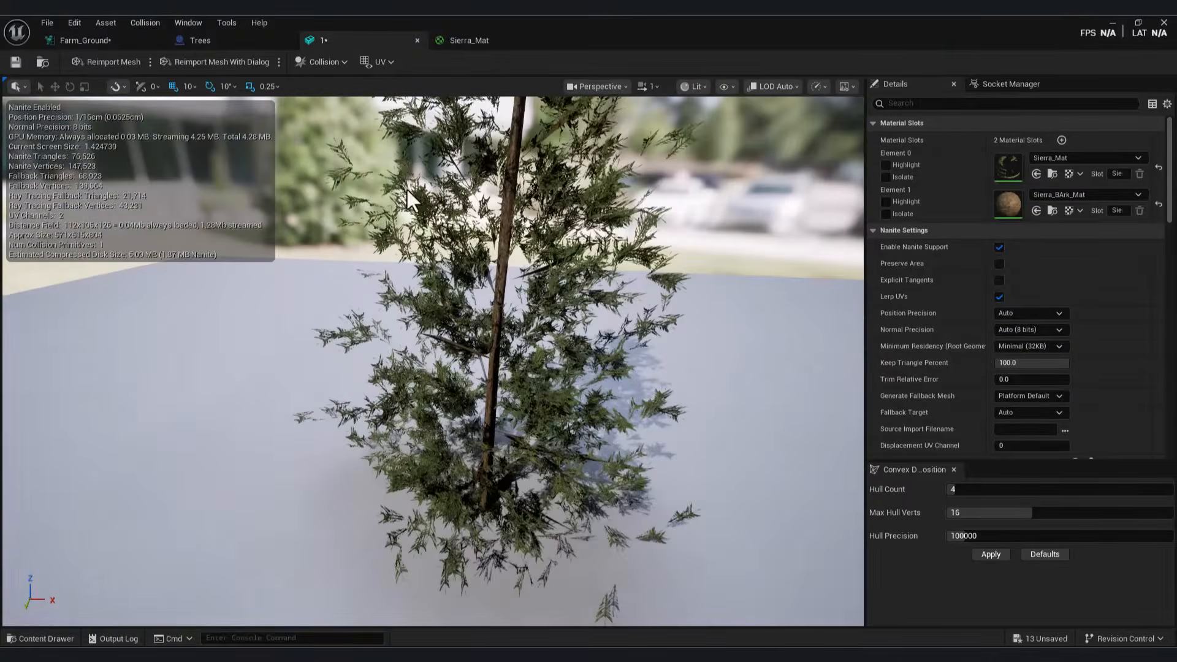
{"action": "left_click", "coordinate": [469, 41]}
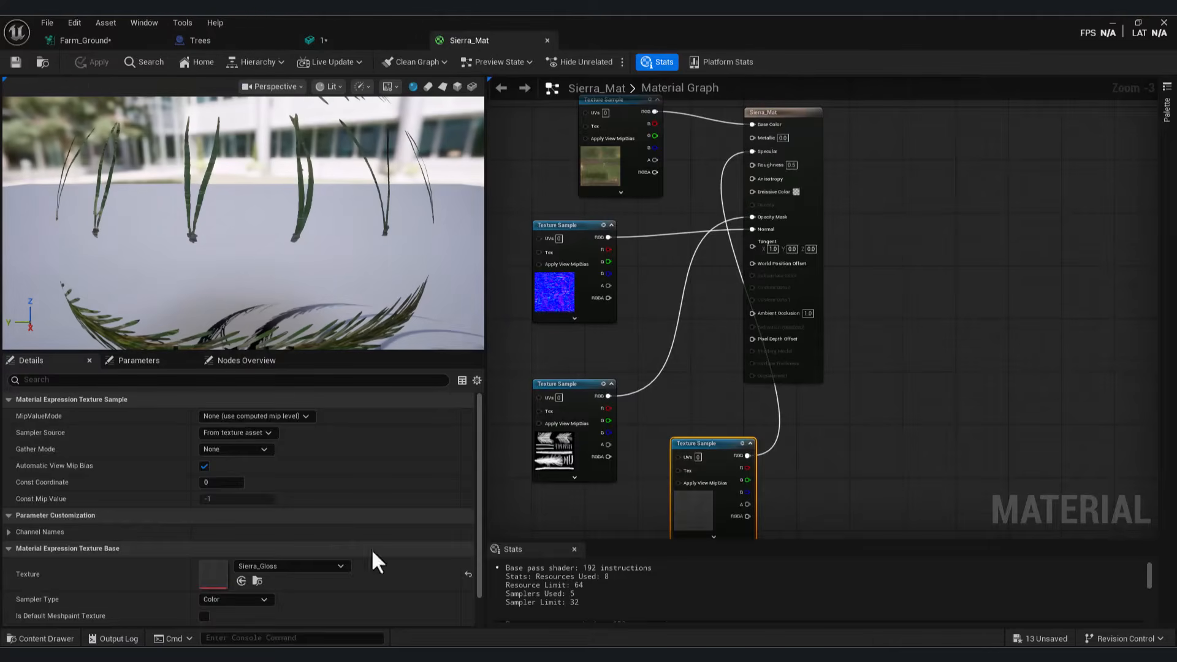
{"action": "key", "text": "ctrl+space"}
{"action": "double_click", "coordinate": [512, 532]}
{"action": "key", "text": "ctrl+a"}
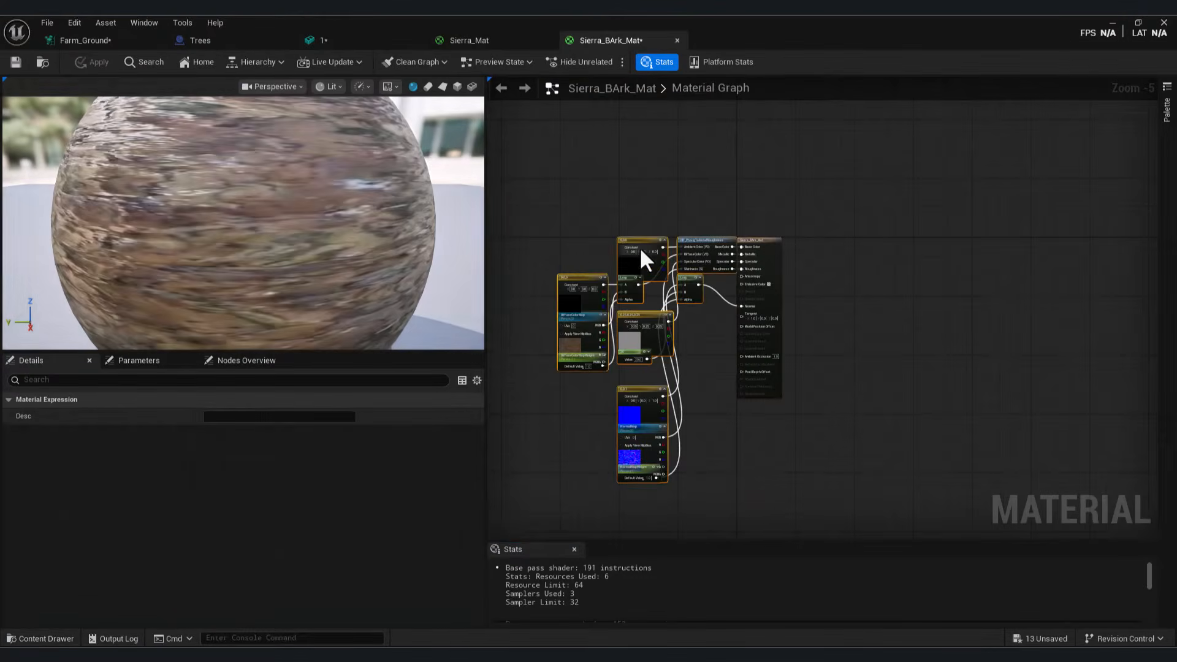
Step: Replace the old bark nodes with the Sierra_BArk texture wired to Base Color
{"action": "key", "text": "Delete"}
{"action": "left_click", "coordinate": [65, 638]}
{"action": "left_click_drag", "start_coordinate": [426, 489], "coordinate": [509, 202]}
{"action": "left_click_drag", "start_coordinate": [621, 222], "coordinate": [772, 260]}
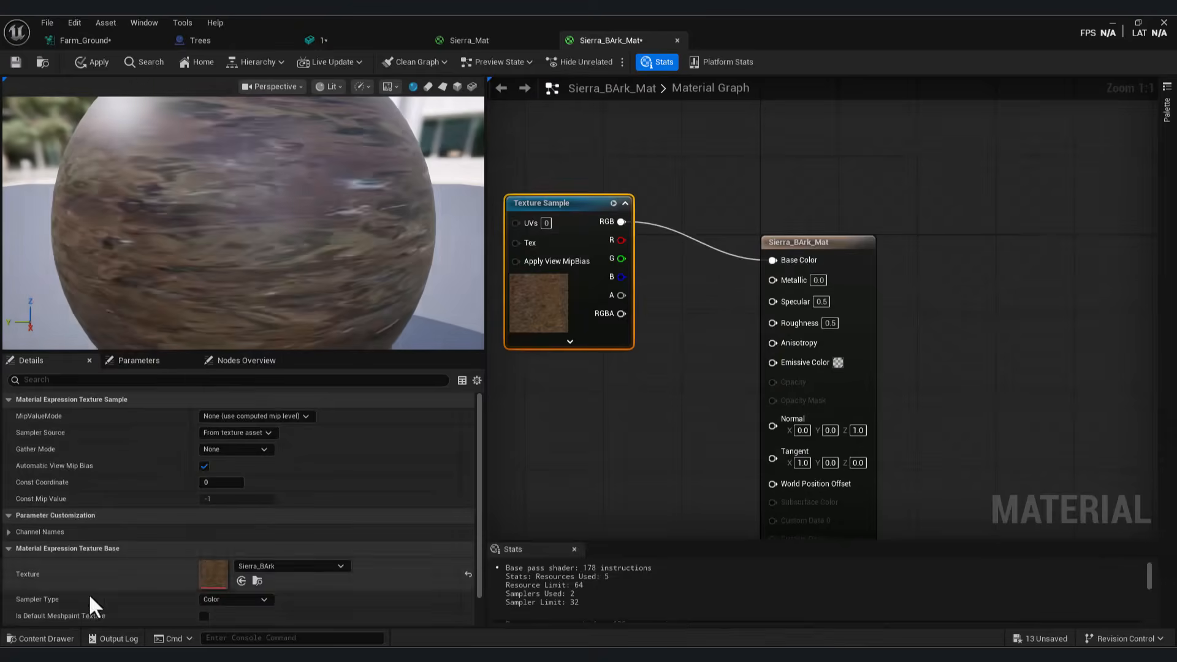
{"action": "left_click", "coordinate": [40, 638]}
{"action": "key", "text": "alt+Tab"}
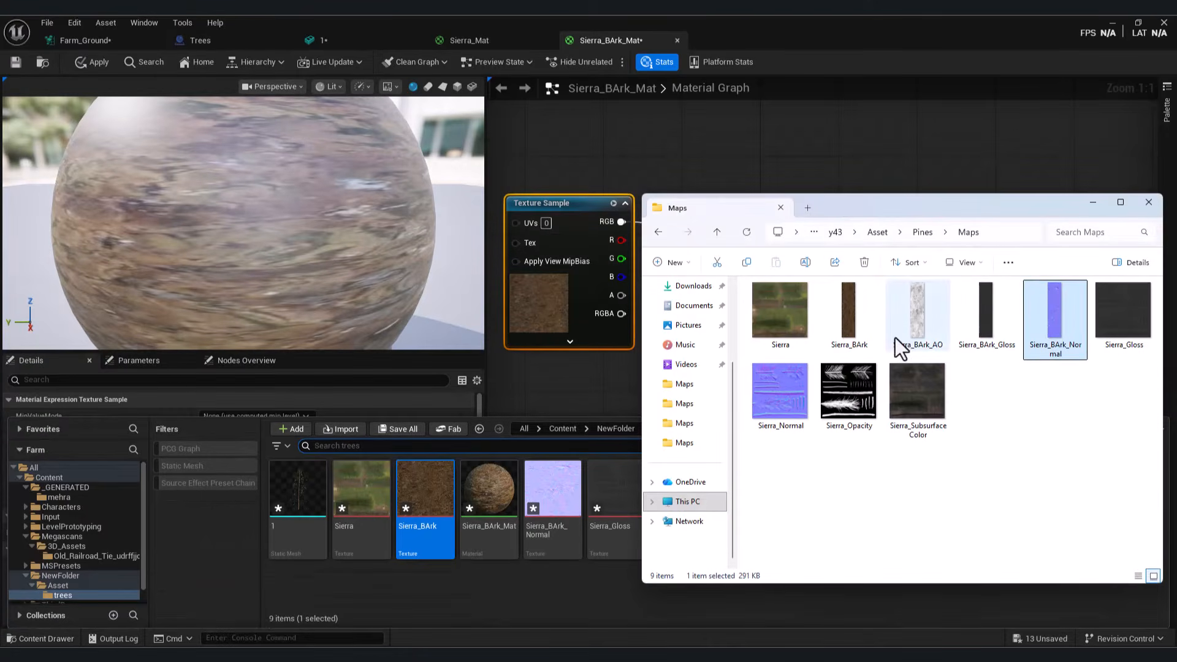
{"action": "key", "text": "alt+Tab"}
Step: Wire Sierra_BArk_Normal to Normal and Sierra_BArk_AO to Ambient Occlusion, apply, and open pine mesh 2
{"action": "left_click_drag", "start_coordinate": [617, 486], "coordinate": [770, 412]}
{"action": "right_click_drag", "start_coordinate": [697, 486], "coordinate": [746, 336]}
{"action": "key", "text": "ctrl+space"}
{"action": "left_click_drag", "start_coordinate": [488, 489], "coordinate": [552, 411]}
{"action": "left_click_drag", "start_coordinate": [675, 452], "coordinate": [823, 386]}
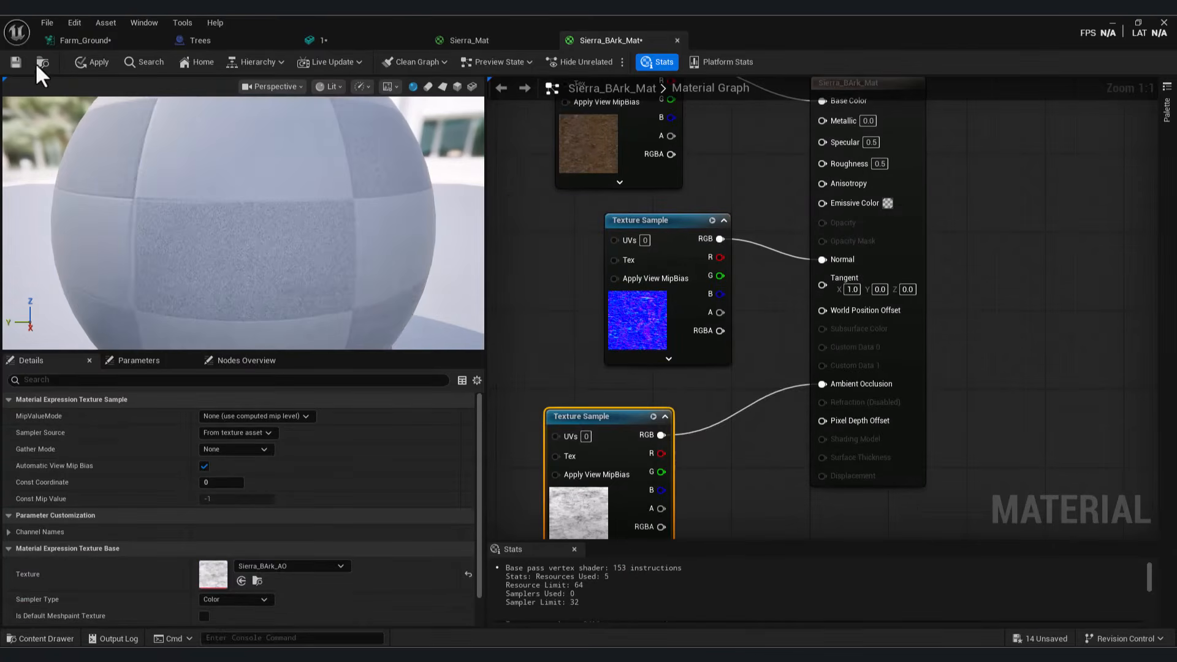
{"action": "left_click", "coordinate": [92, 61]}
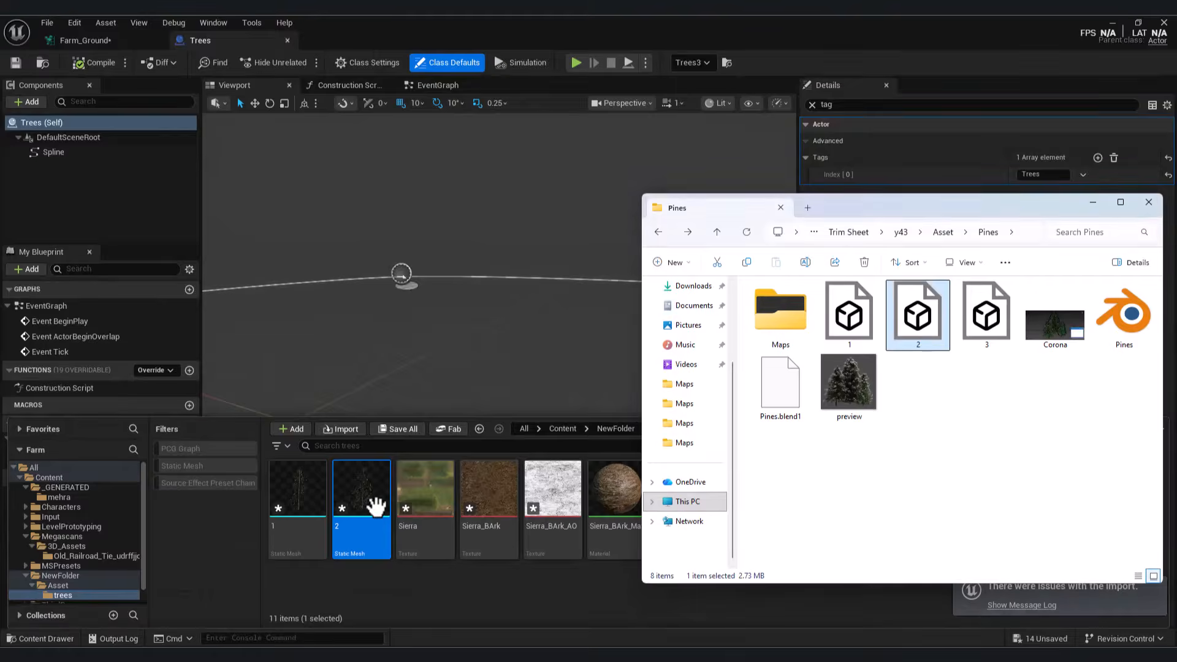
{"action": "left_click", "coordinate": [373, 490]}
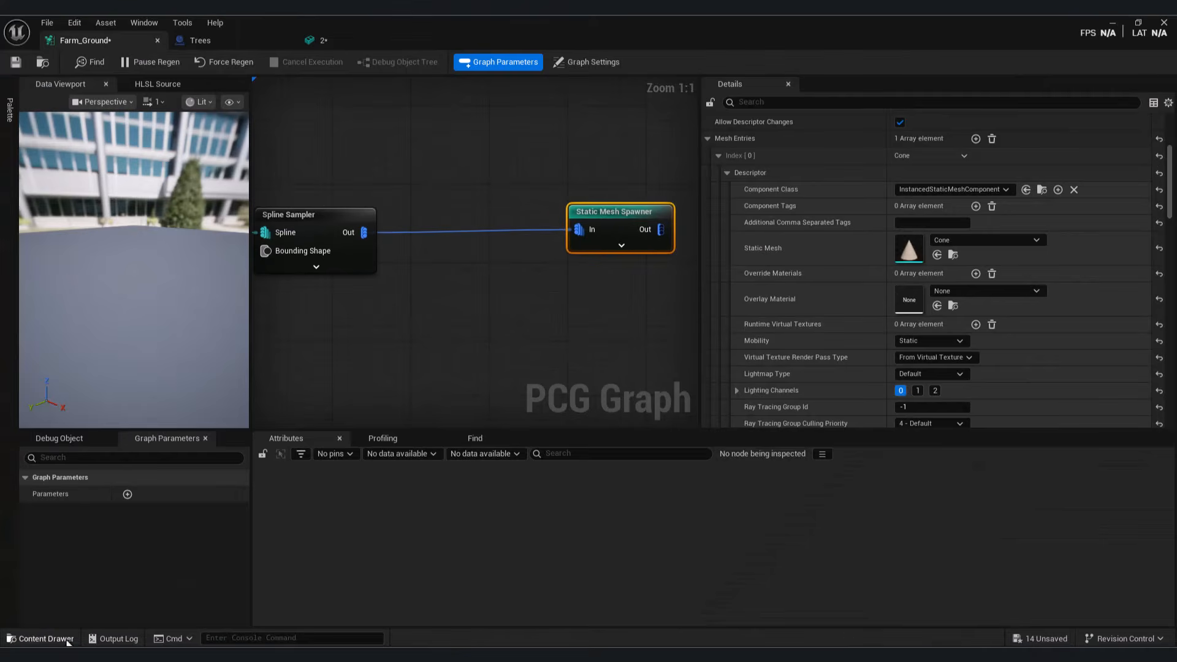
Step: Fly down to the tree hedge and bring up the Farm_Ground graph with the Spline Sampler selected
{"action": "left_click", "coordinate": [67, 641]}
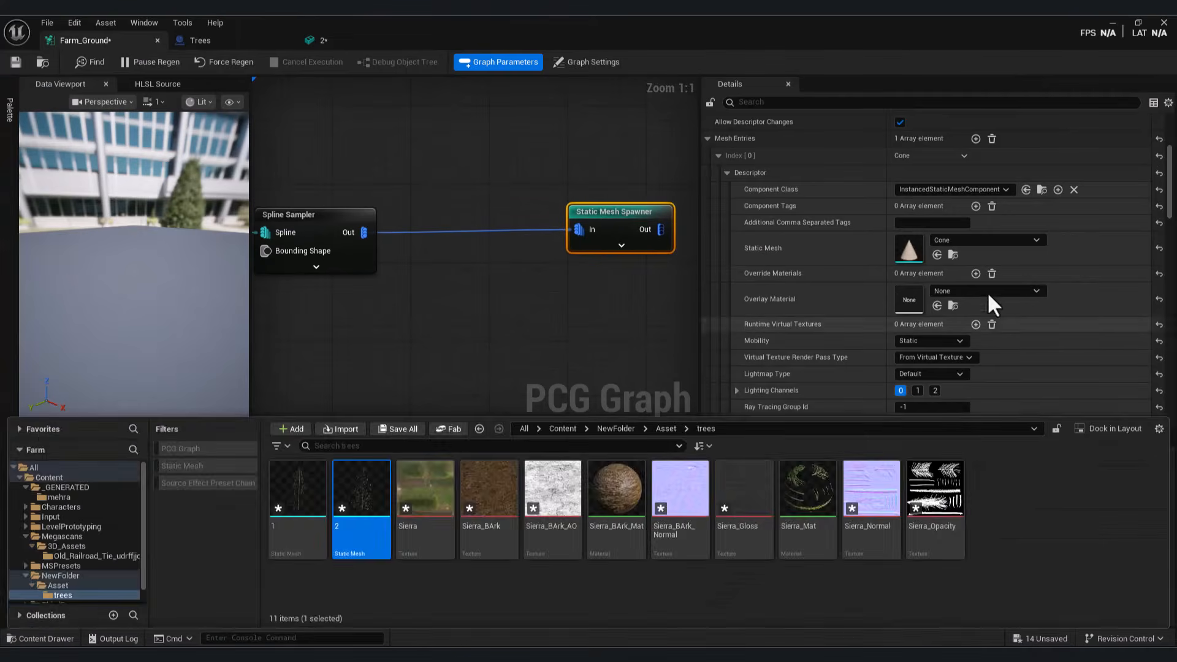
{"action": "left_click", "coordinate": [1112, 22]}
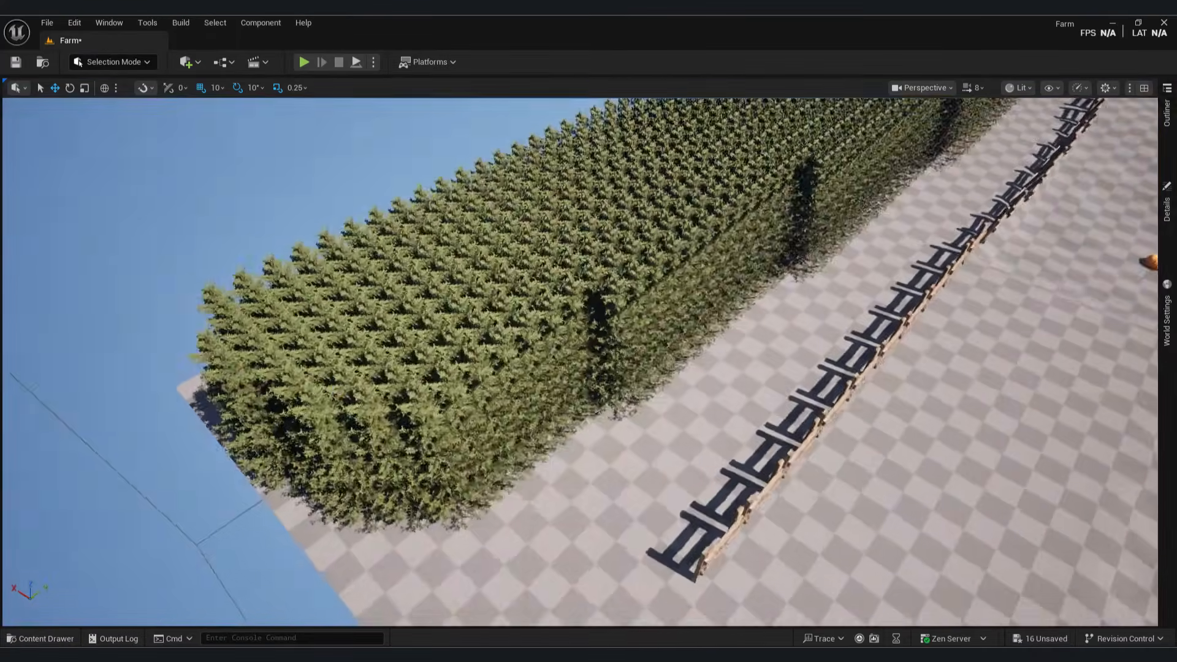
{"action": "right_click_drag", "start_coordinate": [580, 362], "coordinate": [650, 288]}
{"action": "left_click", "coordinate": [67, 639]}
{"action": "left_click", "coordinate": [743, 598]}
{"action": "mouse_move", "coordinate": [698, 655]}
{"action": "left_click", "coordinate": [739, 601]}
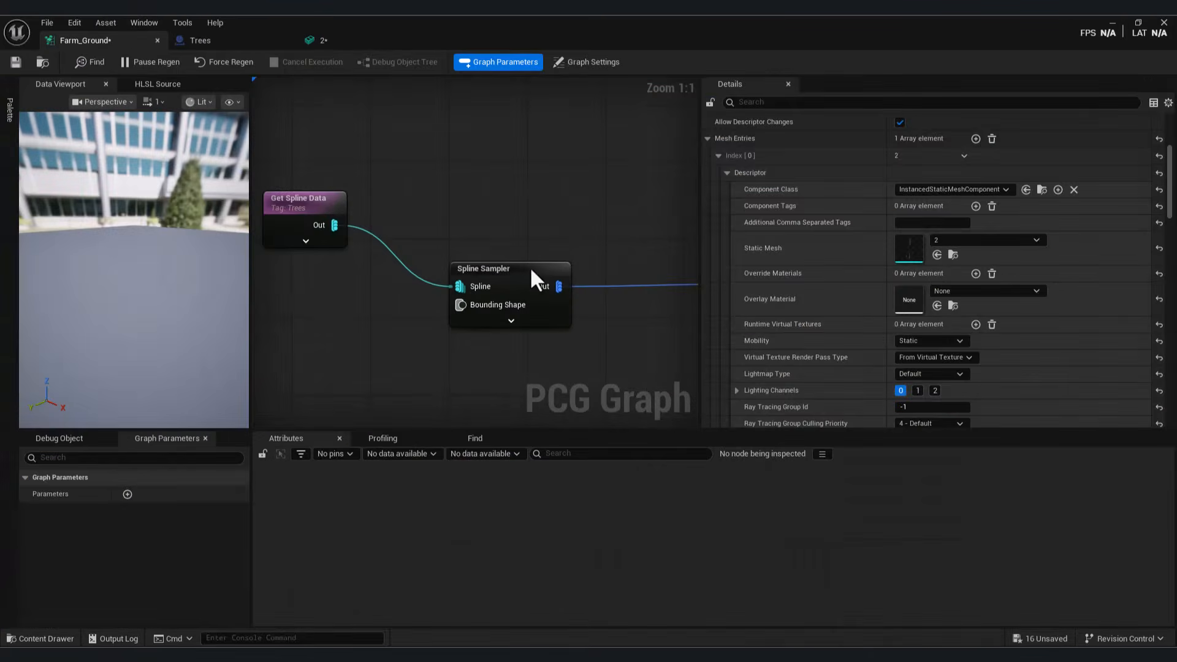
{"action": "left_click", "coordinate": [529, 266]}
{"action": "left_click", "coordinate": [1138, 23]}
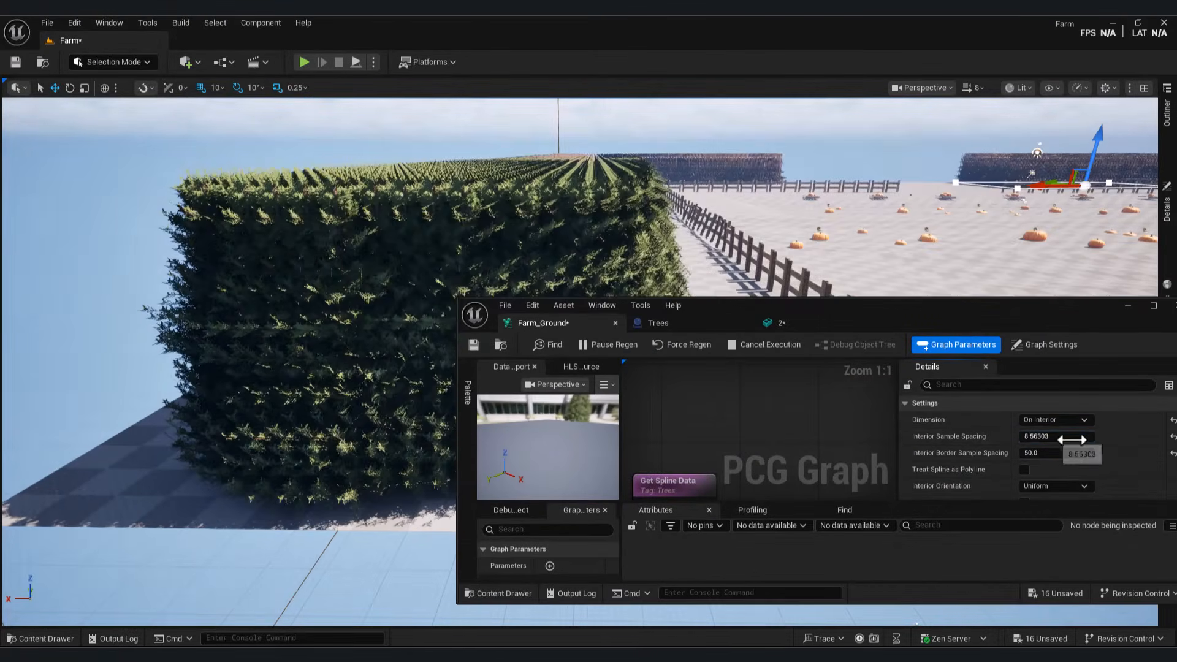
Step: Set the Spline Sampler's interior spacing to 337.58 and border spacing to 191.35
{"action": "left_click_drag", "start_coordinate": [1042, 436], "coordinate": [1127, 440]}
{"action": "left_click_drag", "start_coordinate": [1035, 453], "coordinate": [1123, 445]}
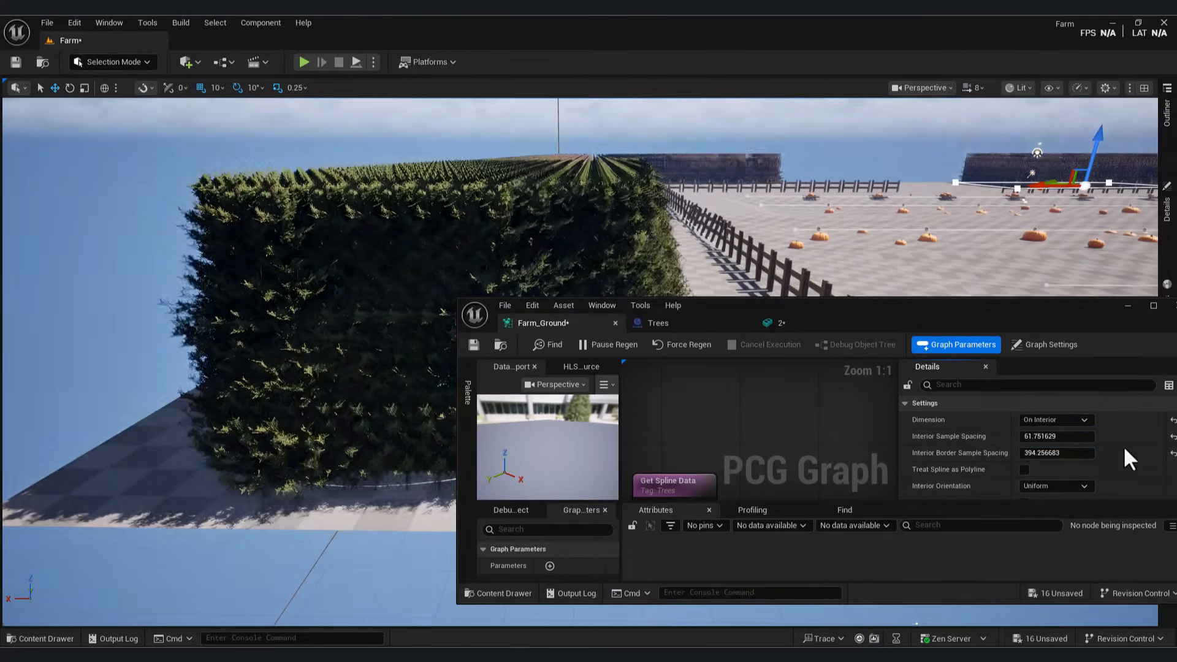
{"action": "scroll", "coordinate": [1112, 451], "scroll_direction": "down", "scroll_amount": 3}
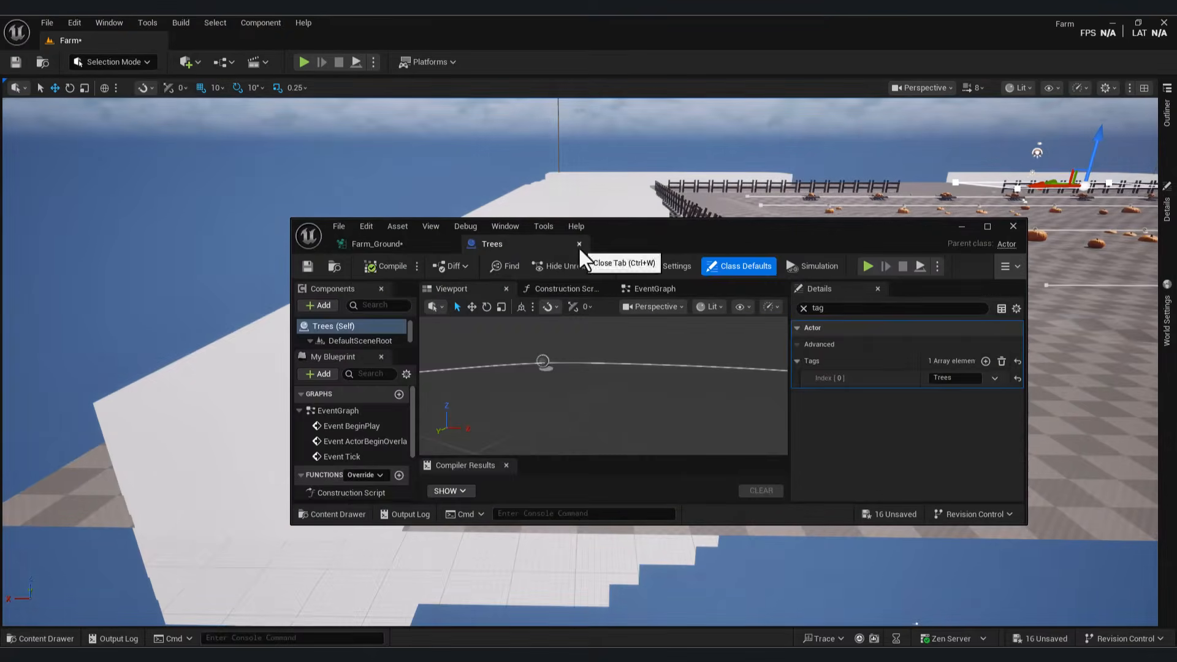
{"action": "left_click", "coordinate": [579, 244]}
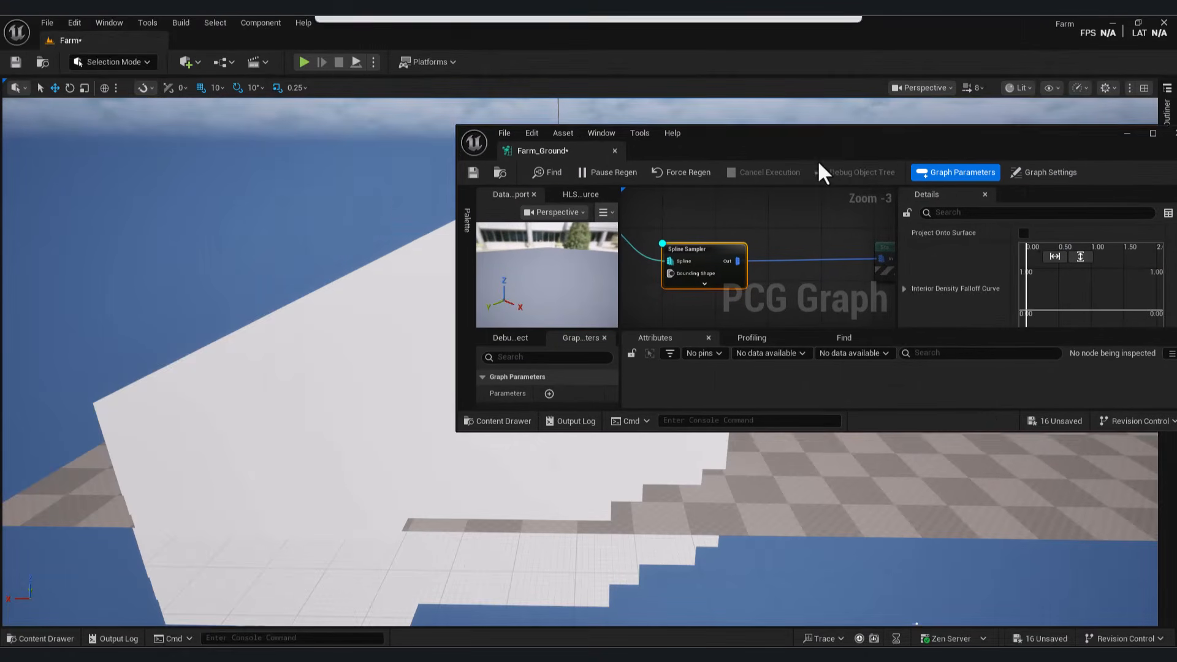
{"action": "left_click_drag", "start_coordinate": [901, 447], "coordinate": [887, 555]}
{"action": "scroll", "coordinate": [956, 288], "scroll_direction": "up", "scroll_amount": 3}
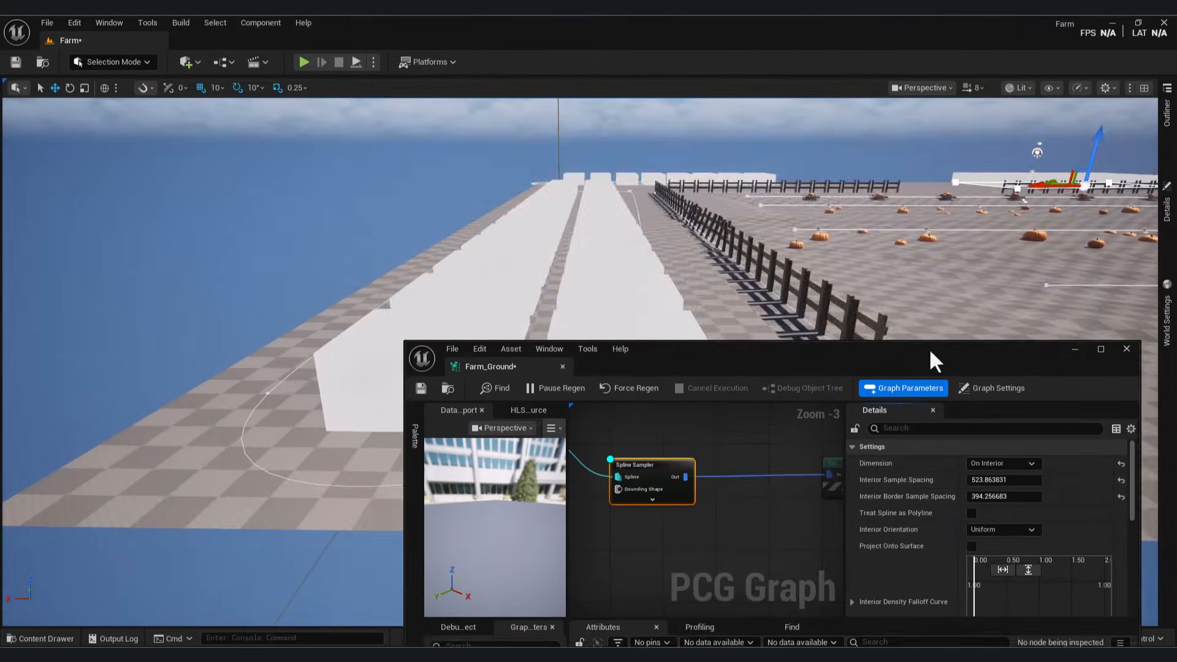
{"action": "left_click_drag", "start_coordinate": [926, 360], "coordinate": [907, 327]}
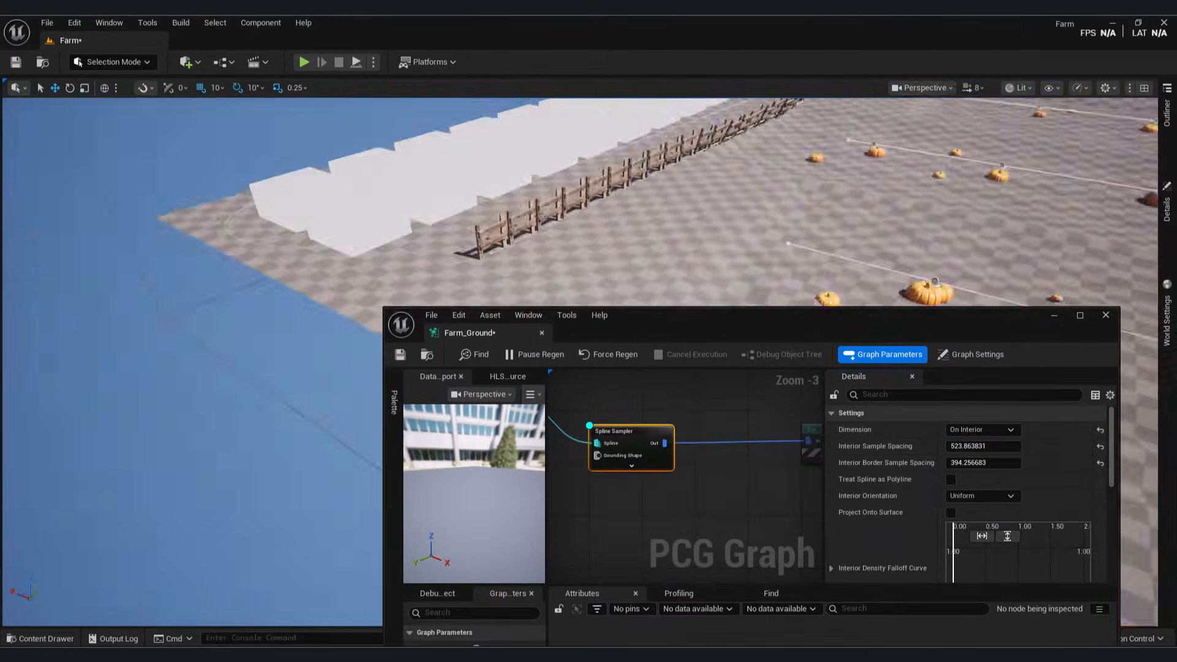
{"action": "mouse_move", "coordinate": [968, 465]}
{"action": "left_mouse_down"}
{"action": "mouse_move", "coordinate": [987, 463]}
{"action": "mouse_move", "coordinate": [962, 448]}
{"action": "left_mouse_up"}
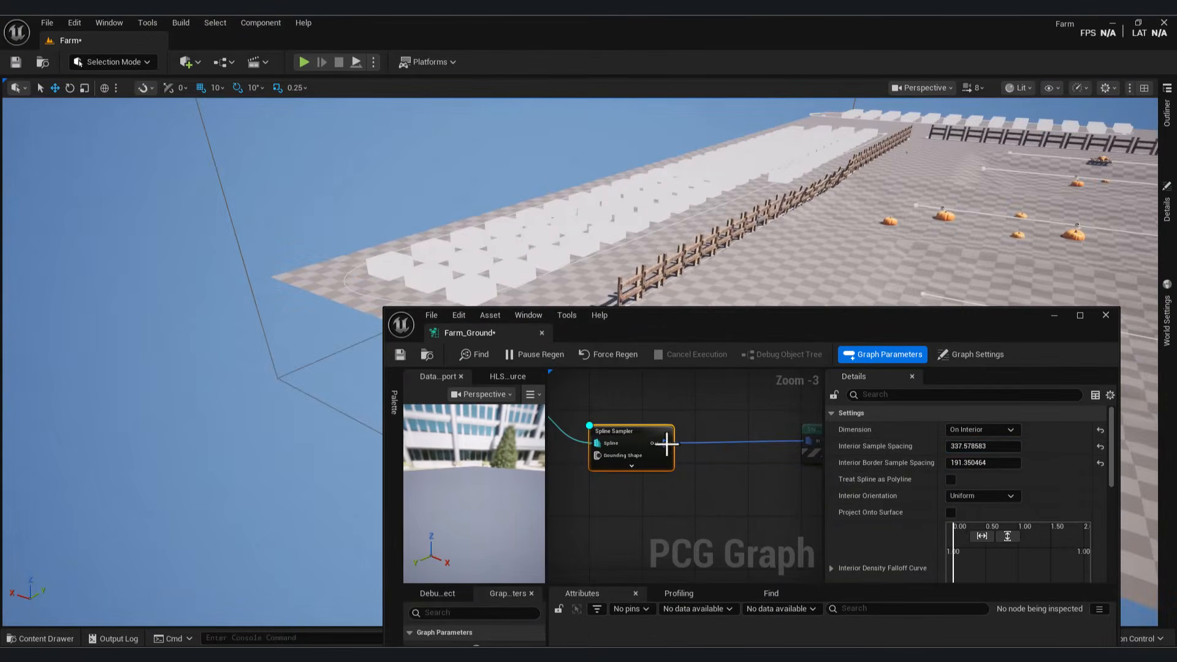
{"action": "left_click_drag", "start_coordinate": [628, 428], "coordinate": [676, 503]}
Step: Add an Attribute Noise node after the Spline Sampler, followed by a Density Filter (lower bound ~0.55)
{"action": "type", "text": "debn"}
{"action": "key", "text": "BackSpace"}
{"action": "key", "text": "BackSpace"}
{"action": "key", "text": "BackSpace"}
{"action": "key", "text": "BackSpace"}
{"action": "type", "text": "noise"}
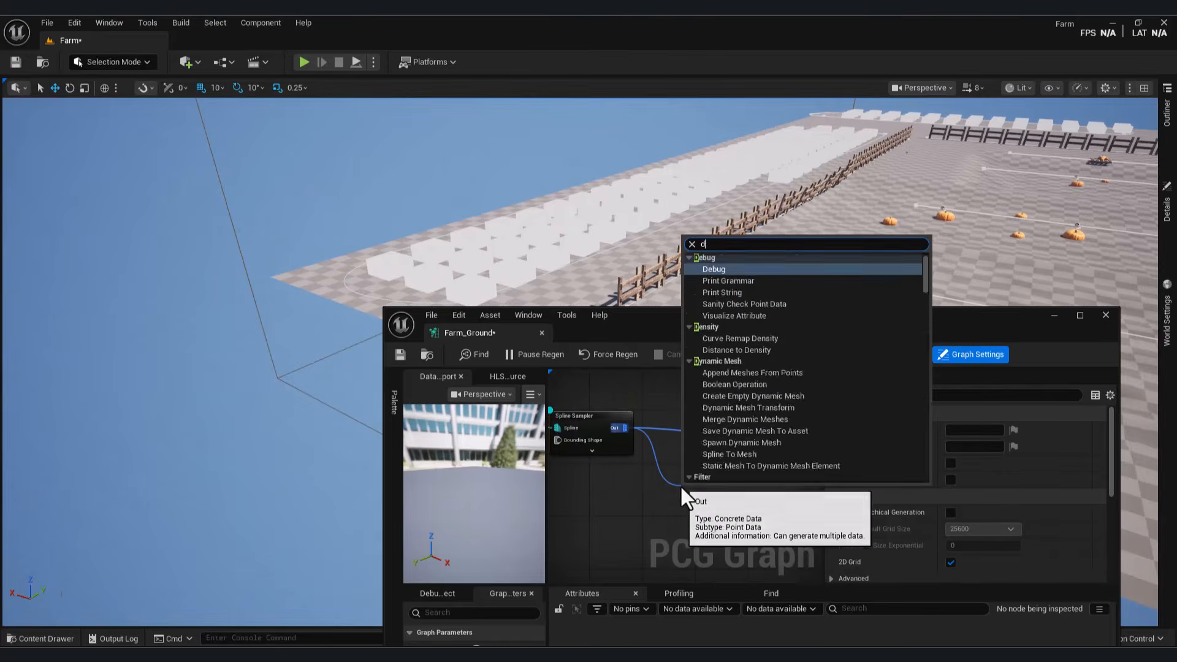
{"action": "left_click", "coordinate": [715, 336]}
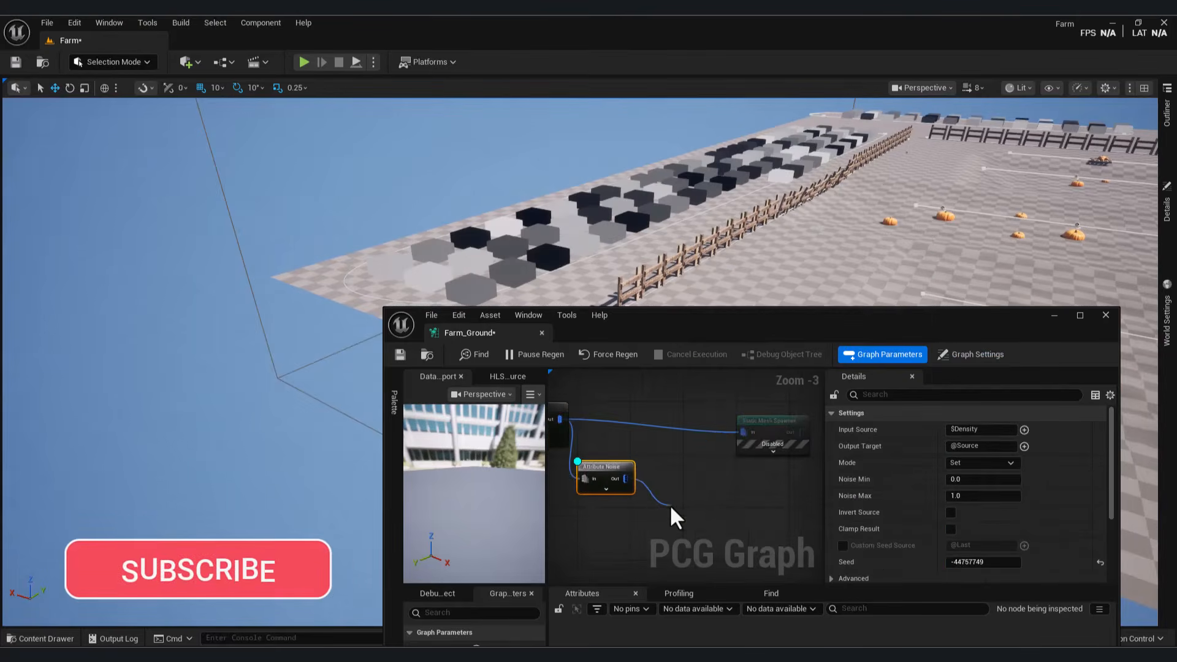
{"action": "left_click_drag", "start_coordinate": [671, 508], "coordinate": [684, 493]}
{"action": "type", "text": "density"}
{"action": "left_click", "coordinate": [741, 334]}
Step: Preview the filtered points and re-enable the Static Mesh Spawner so the pines generate sparsely
{"action": "key", "text": "d"}
{"action": "left_click_drag", "start_coordinate": [761, 443], "coordinate": [762, 444]}
{"action": "key", "text": "e"}
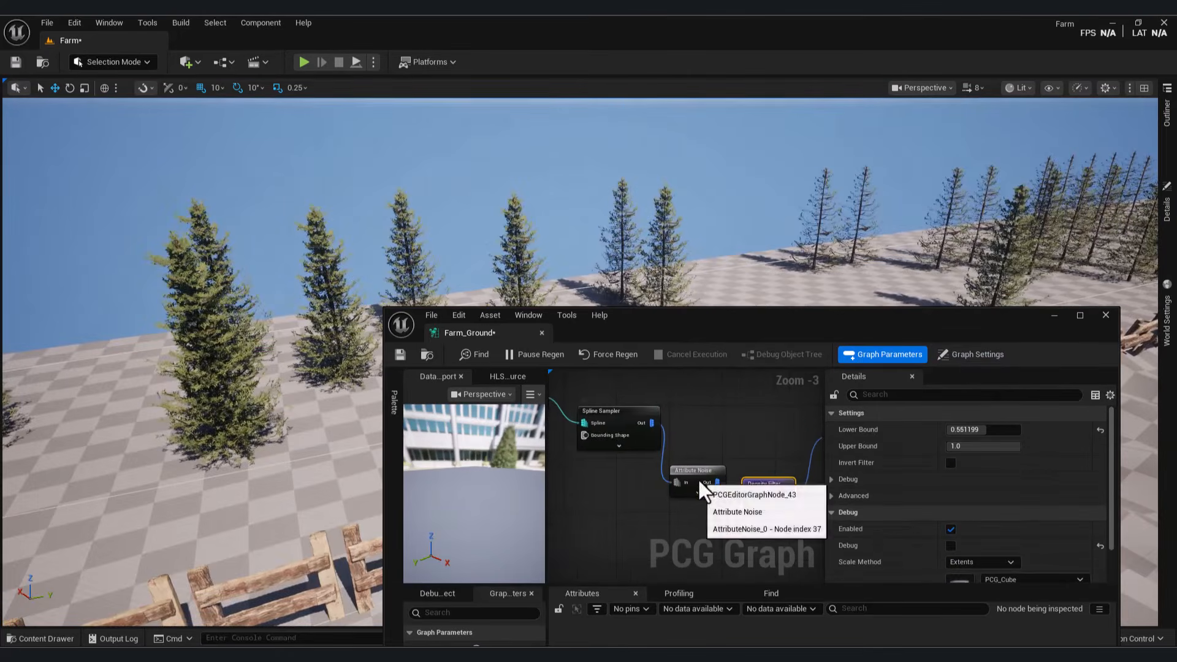
{"action": "left_click", "coordinate": [618, 423]}
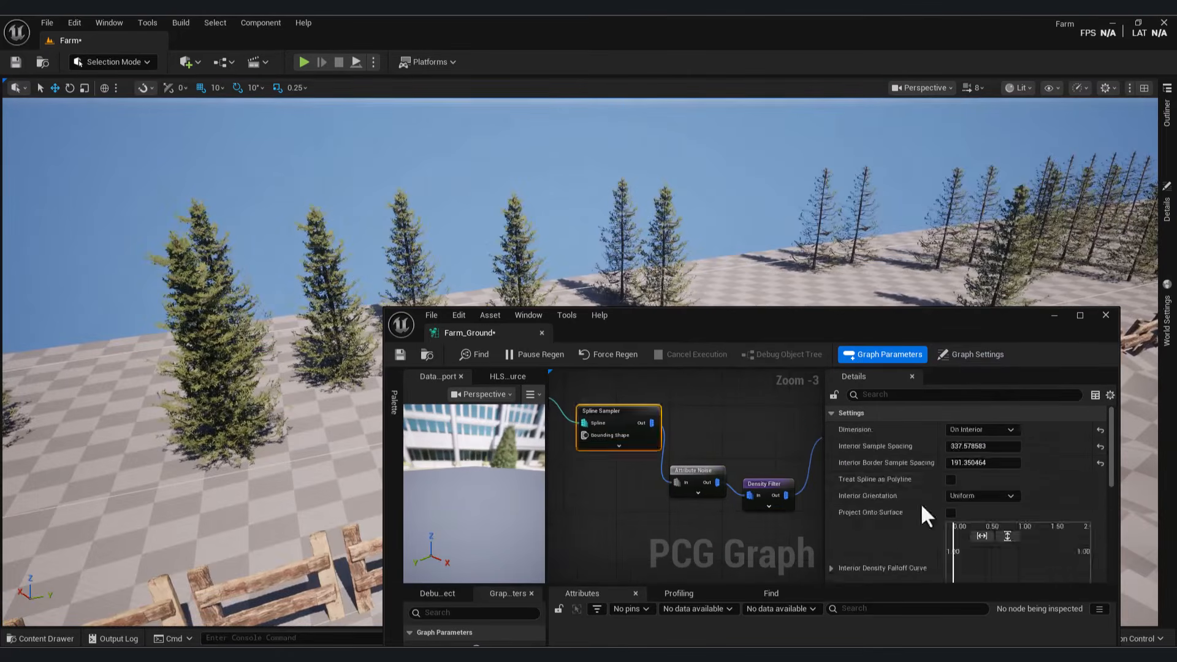
Step: Lower the interior sample spacing and add a Self Pruning node after the Density Filter
{"action": "mouse_move", "coordinate": [981, 445]}
{"action": "left_mouse_down"}
{"action": "mouse_move", "coordinate": [1005, 445]}
{"action": "mouse_move", "coordinate": [976, 446]}
{"action": "left_mouse_up"}
{"action": "left_click_drag", "start_coordinate": [939, 321], "coordinate": [921, 440]}
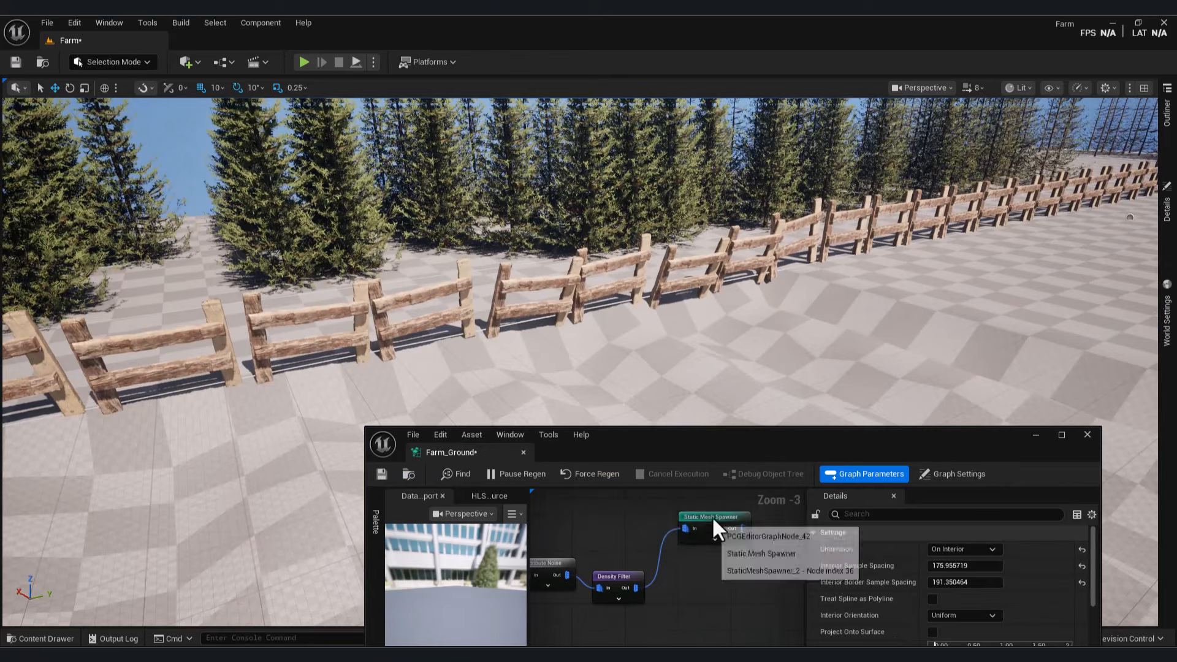
{"action": "left_click_drag", "start_coordinate": [635, 587], "coordinate": [669, 602]}
{"action": "type", "text": "sel"}
{"action": "left_click", "coordinate": [709, 429]}
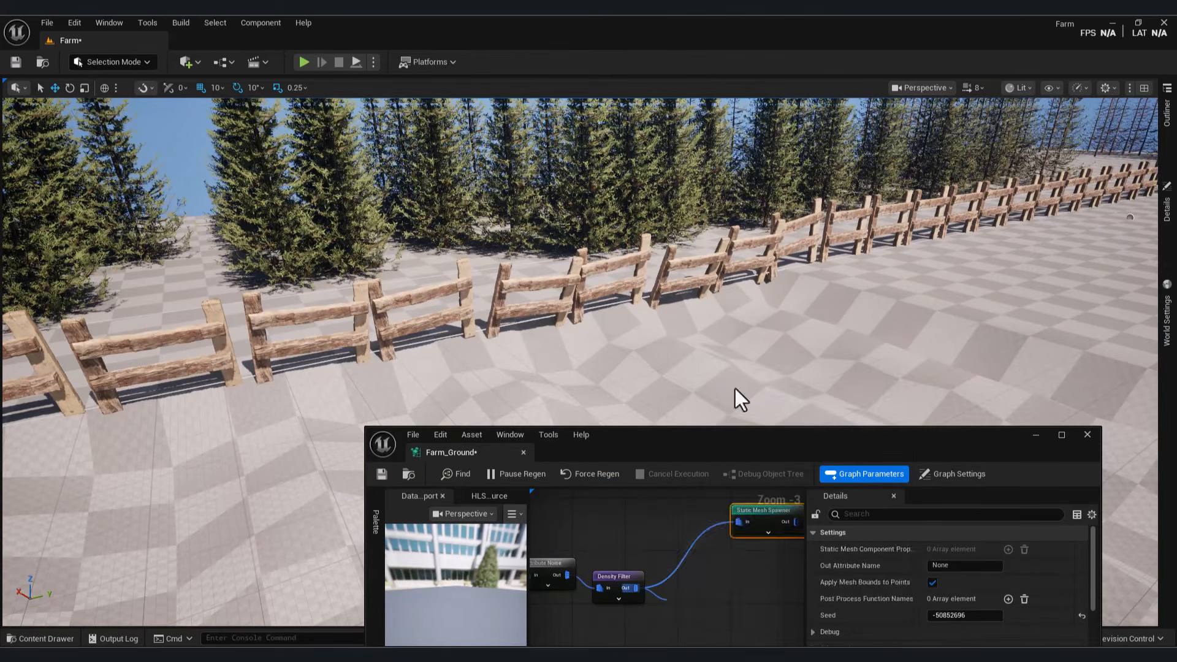
Step: Add a Transform Points node scaling pines uniformly 0.8–1.8 and feed it into the Static Mesh Spawner
{"action": "right_click_drag", "start_coordinate": [693, 628], "coordinate": [655, 501]}
{"action": "left_click_drag", "start_coordinate": [654, 500], "coordinate": [709, 564]}
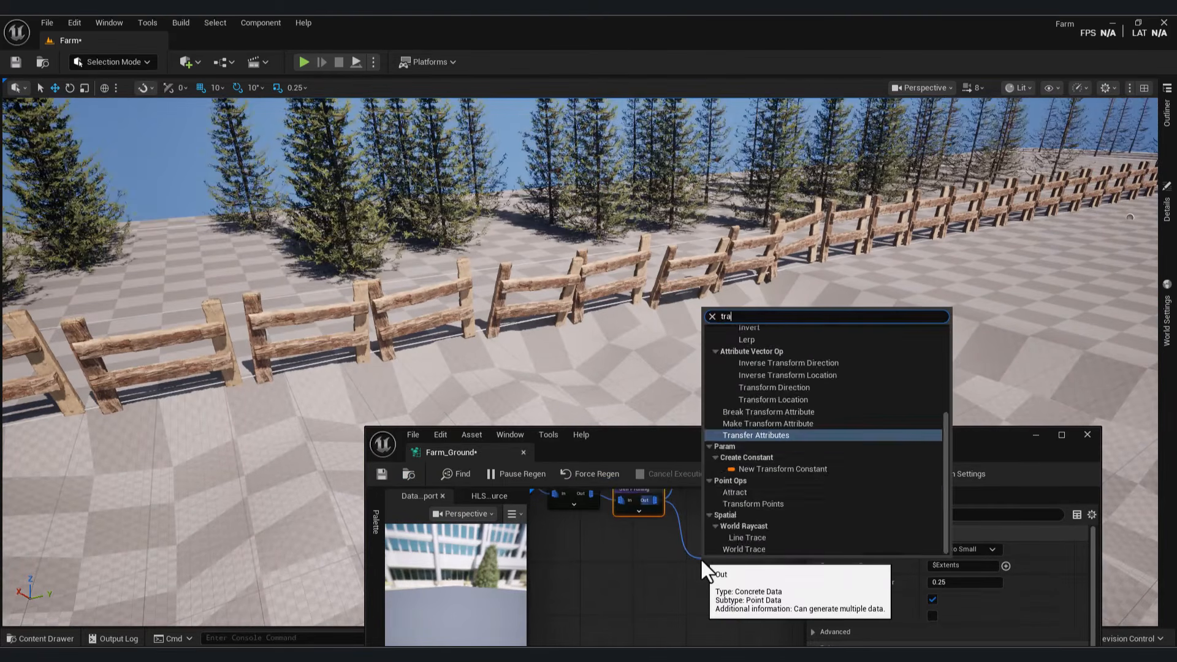
{"action": "type", "text": "transform"}
{"action": "left_click", "coordinate": [754, 489]}
{"action": "scroll", "coordinate": [1032, 585], "scroll_direction": "down", "scroll_amount": 4}
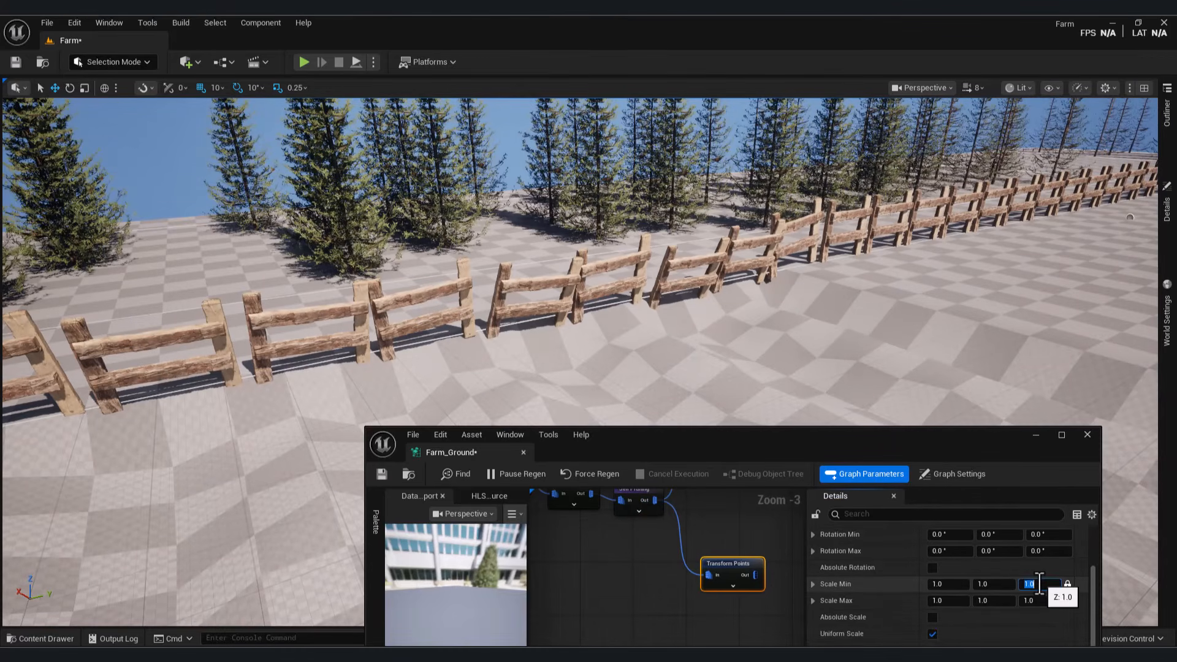
{"action": "left_click", "coordinate": [1036, 602]}
{"action": "type", "text": "1."}
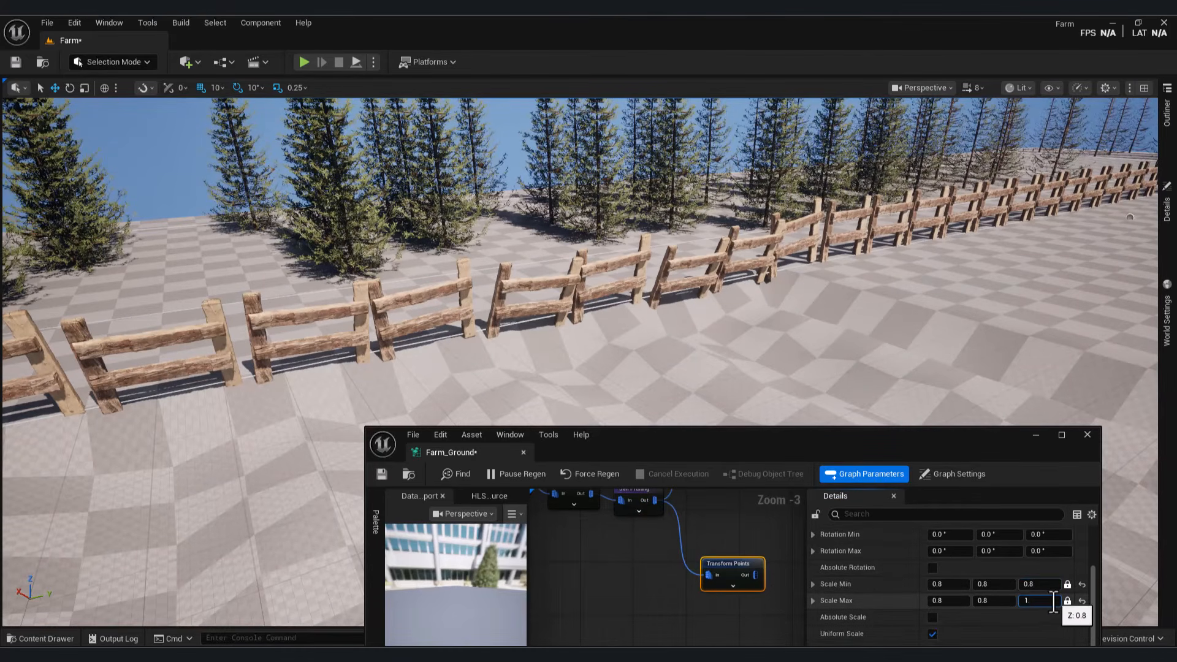
{"action": "right_click_drag", "start_coordinate": [781, 565], "coordinate": [664, 625]}
{"action": "left_click_drag", "start_coordinate": [642, 633], "coordinate": [651, 567]}
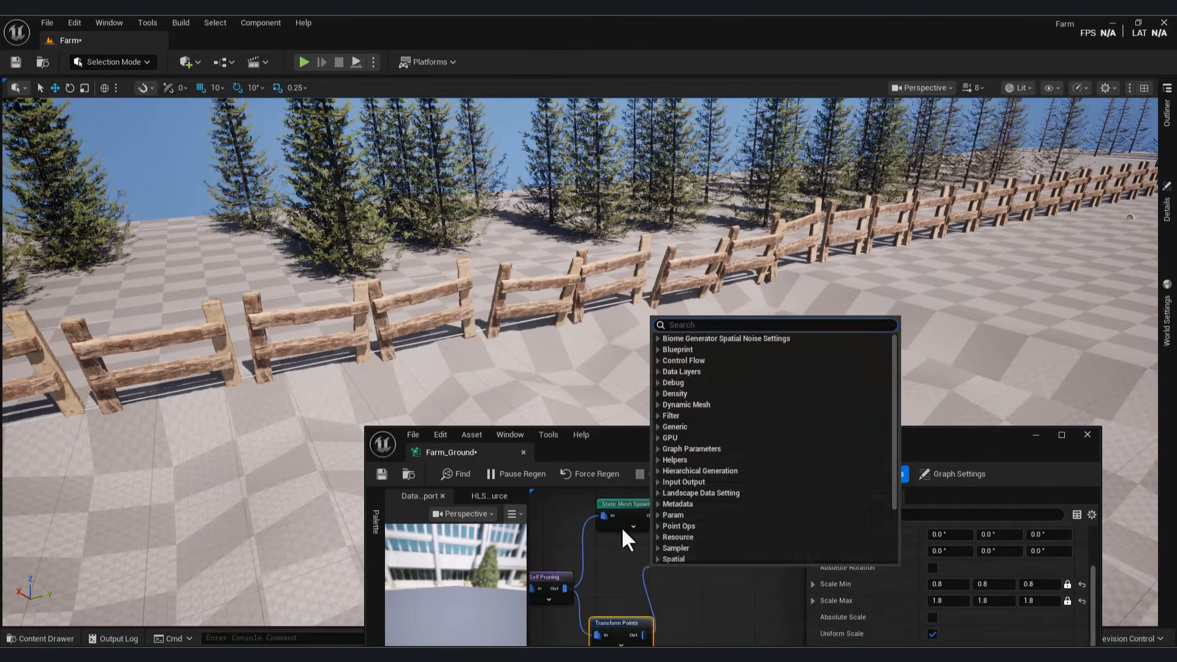
{"action": "key", "text": "Escape"}
{"action": "left_click_drag", "start_coordinate": [644, 638], "coordinate": [605, 517]}
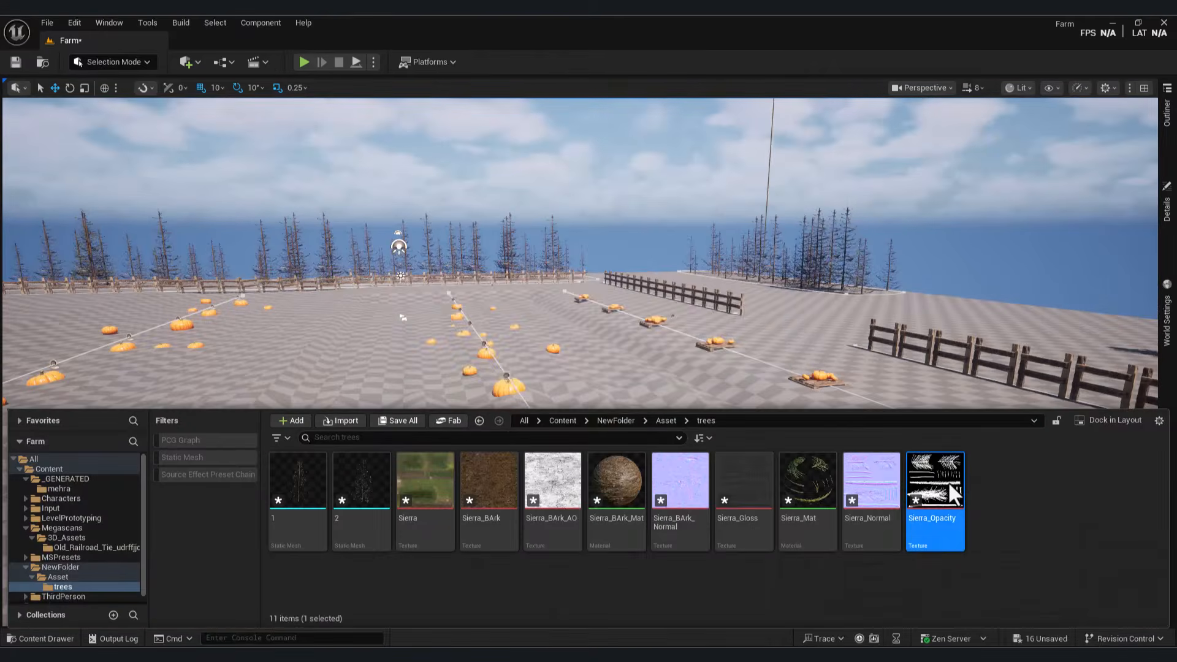
Step: Set the Sierra_Opacity texture's Mip Gen Settings to Sharpen10 and close the texture editor
{"action": "double_click", "coordinate": [951, 484]}
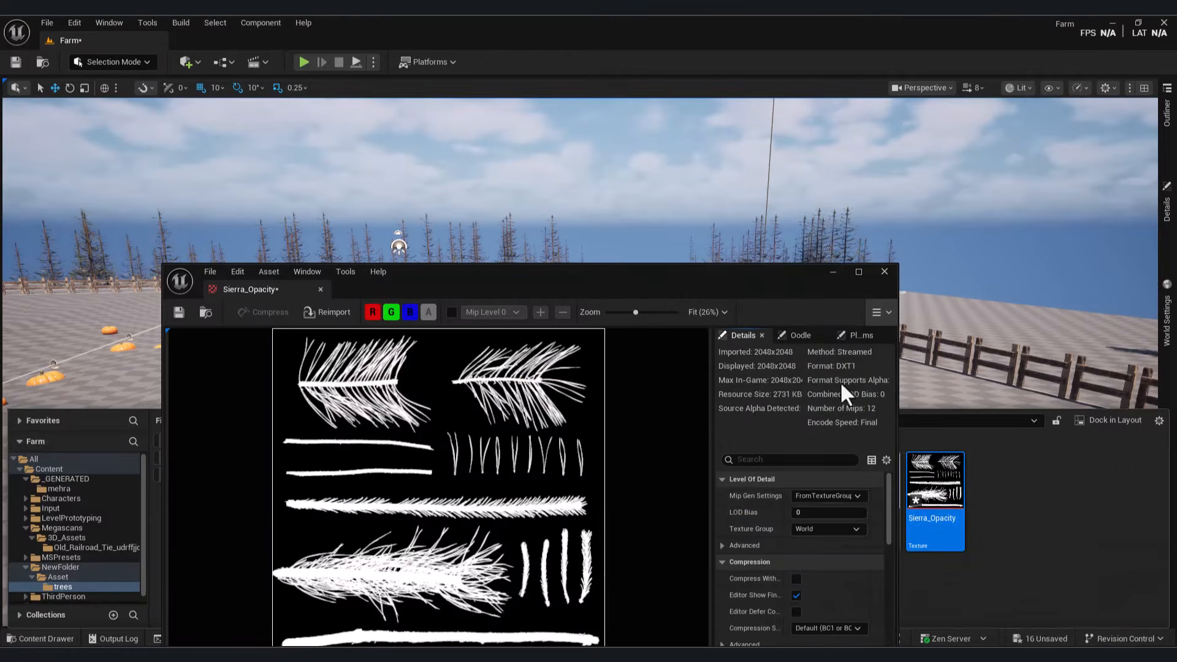
{"action": "left_click", "coordinate": [827, 496]}
{"action": "left_click", "coordinate": [827, 389]}
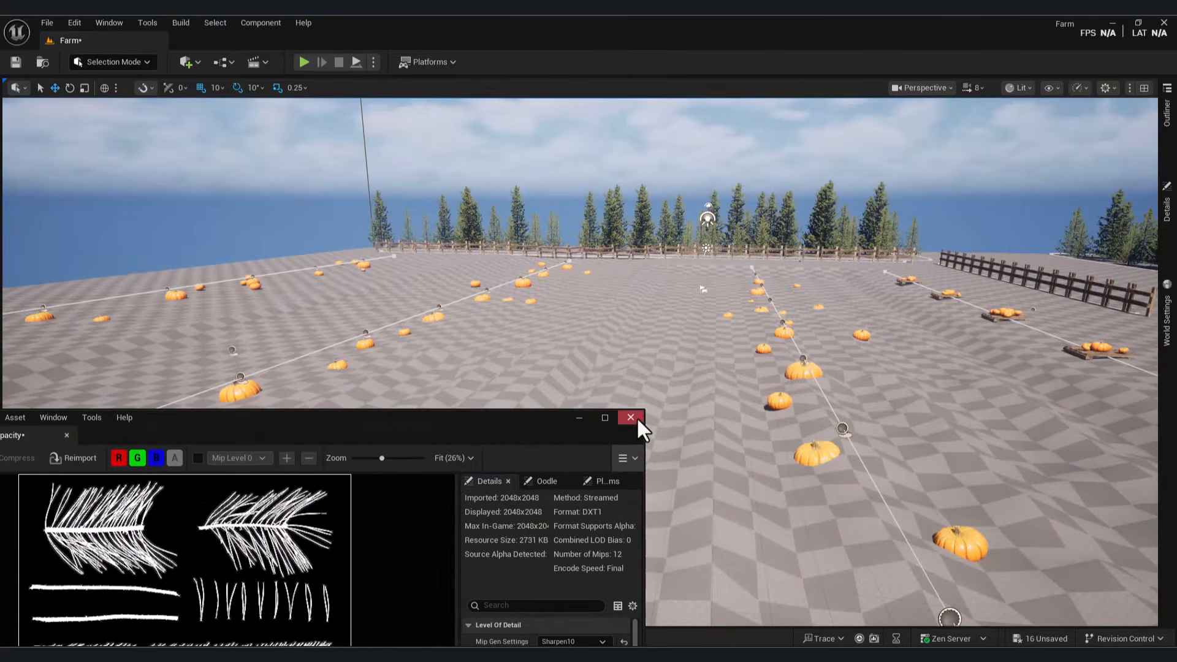
{"action": "left_click", "coordinate": [631, 417]}
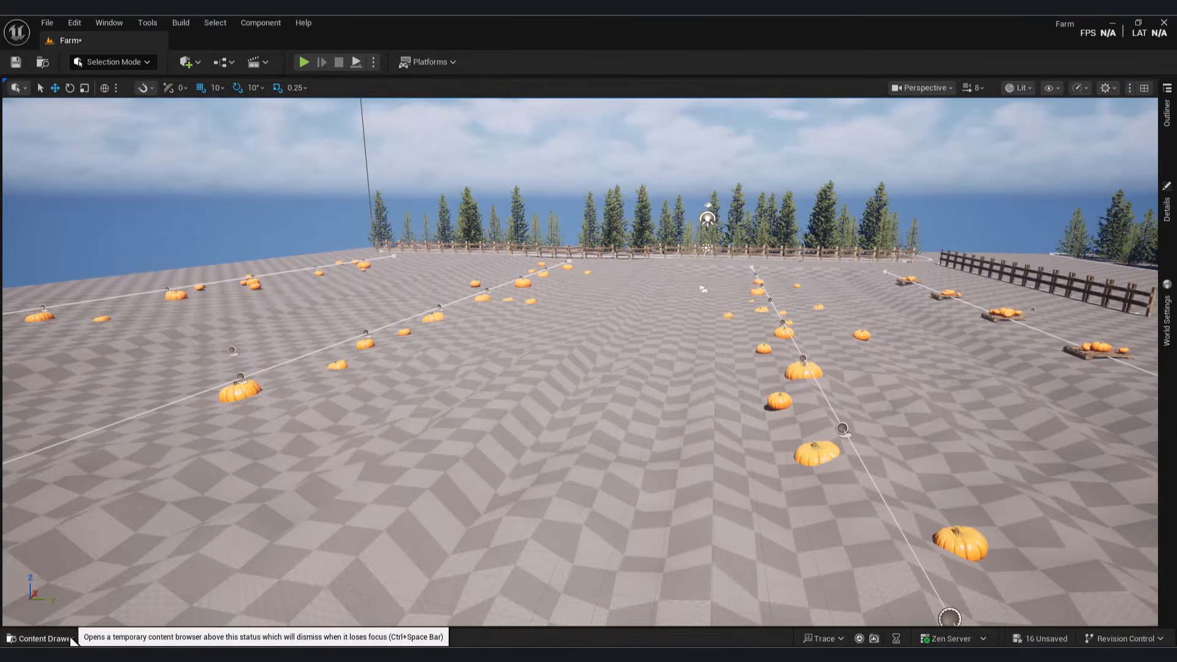
Step: Reopen the Farm_Ground PCG graph from NewFolder in the Content folder
{"action": "left_click", "coordinate": [46, 638]}
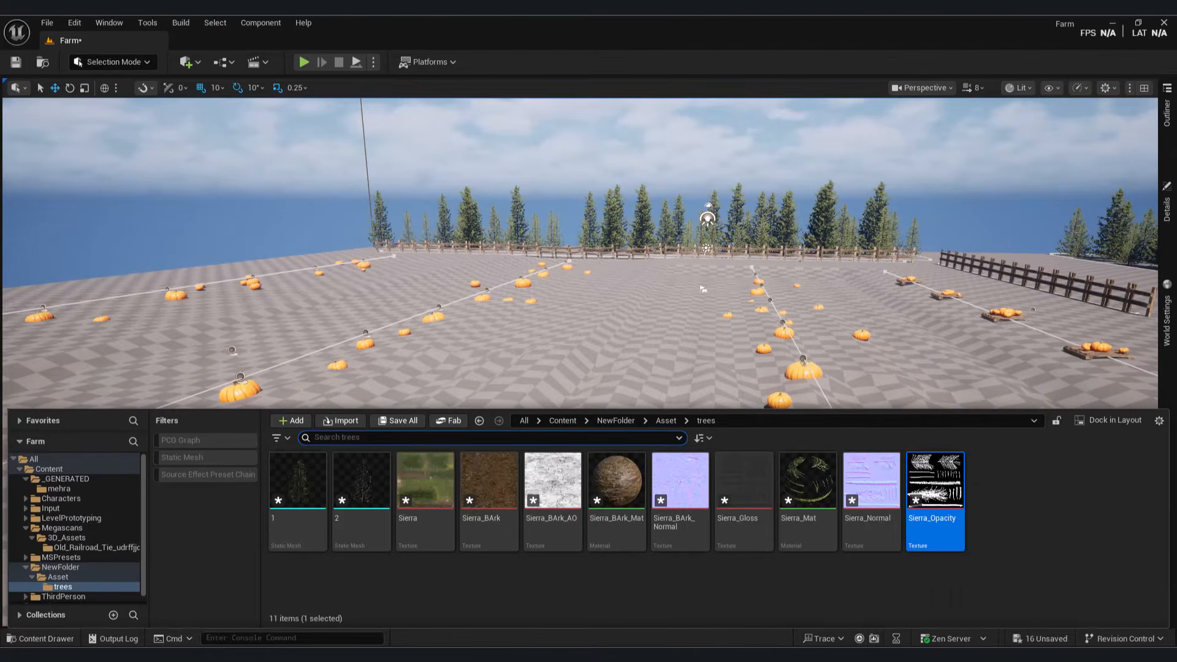
{"action": "left_click", "coordinate": [440, 583]}
{"action": "left_click", "coordinate": [50, 469]}
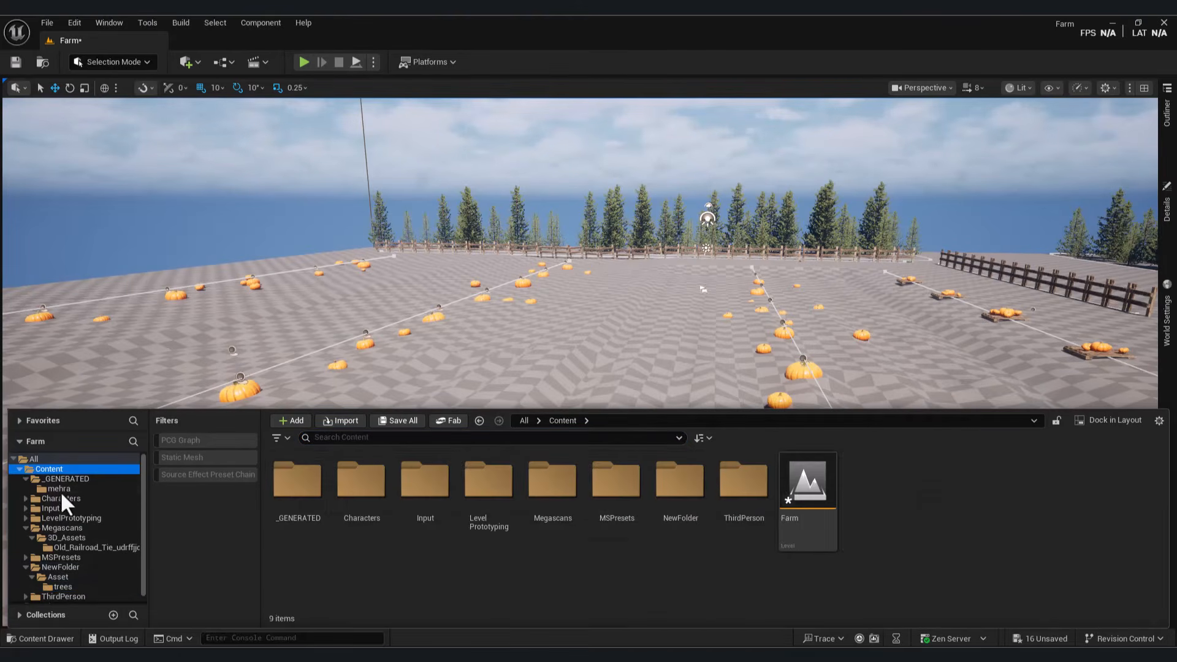
{"action": "double_click", "coordinate": [689, 486]}
{"action": "double_click", "coordinate": [488, 482]}
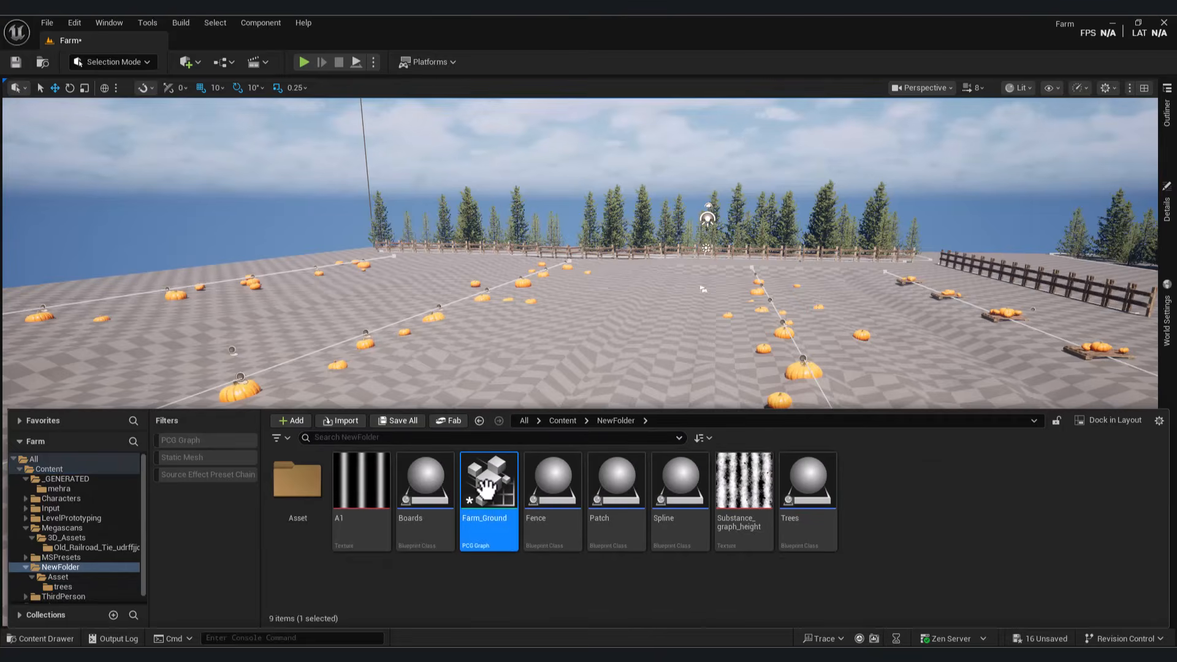
Step: Reduce the Trees Spline Sampler's interior spacing to about 104.74 for denser pine rows
{"action": "scroll", "coordinate": [509, 308], "scroll_direction": "up", "scroll_amount": 11}
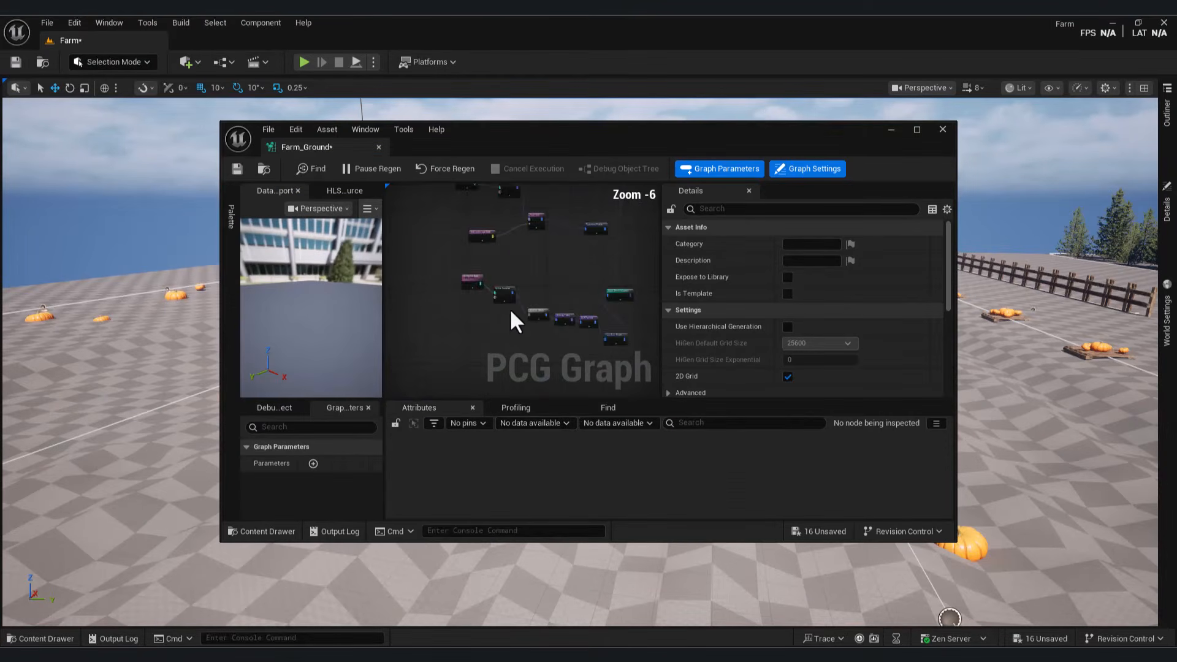
{"action": "left_click", "coordinate": [506, 234]}
{"action": "left_click_drag", "start_coordinate": [581, 184], "coordinate": [276, 387]}
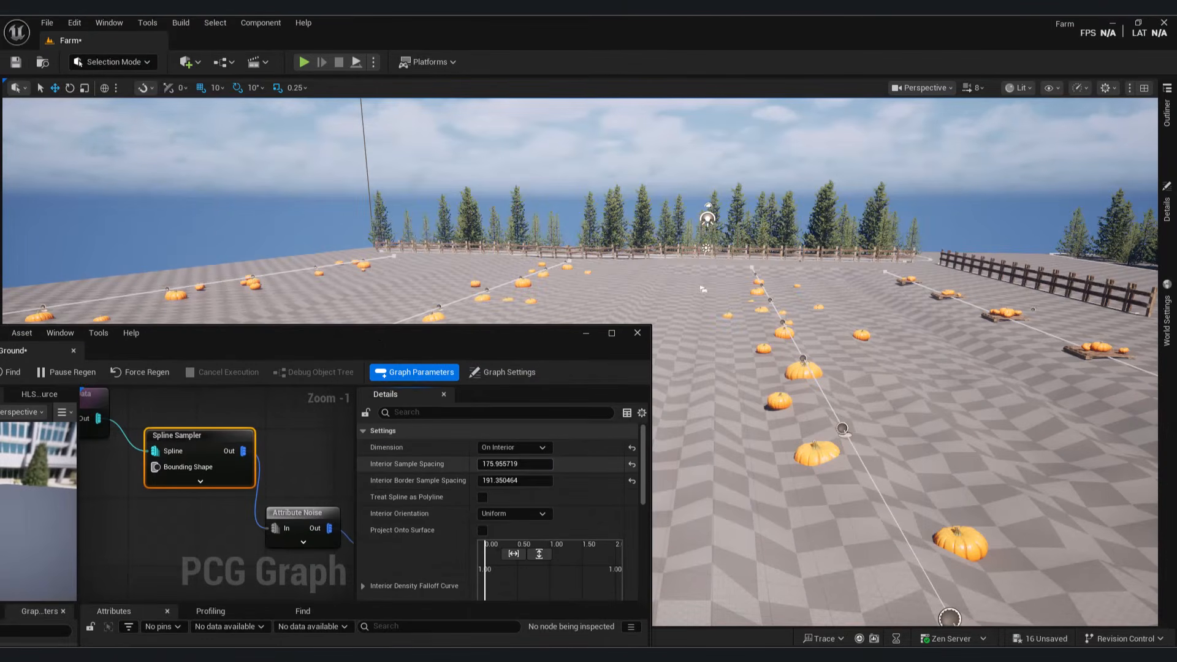
{"action": "left_click_drag", "start_coordinate": [527, 464], "coordinate": [499, 481]}
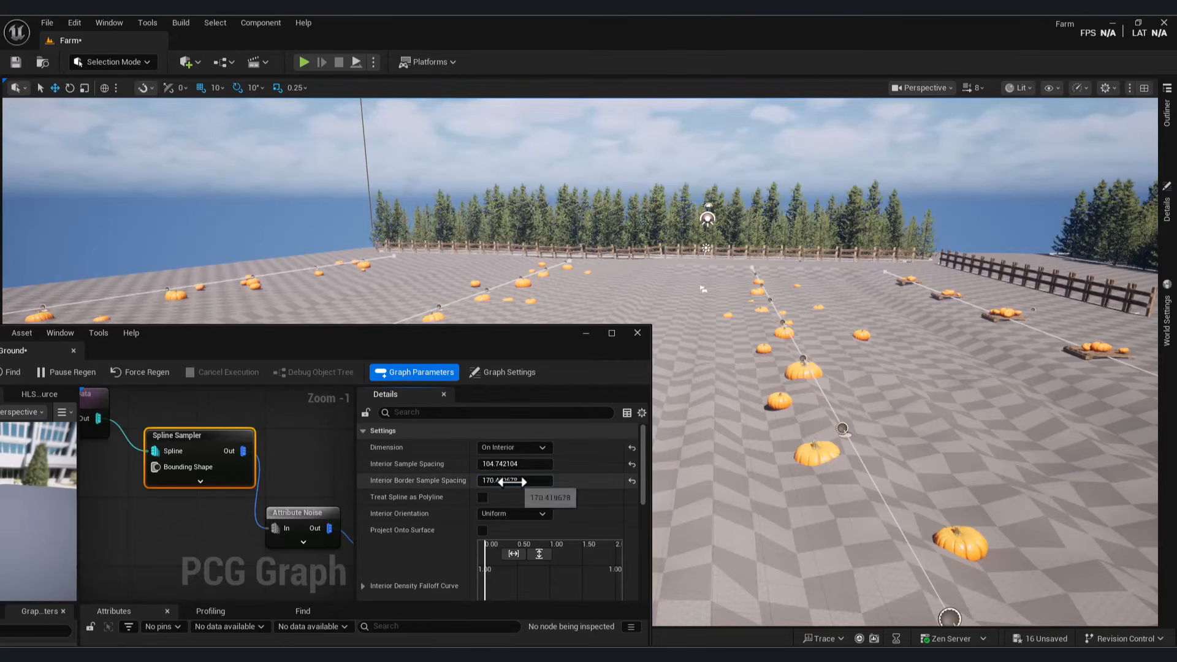
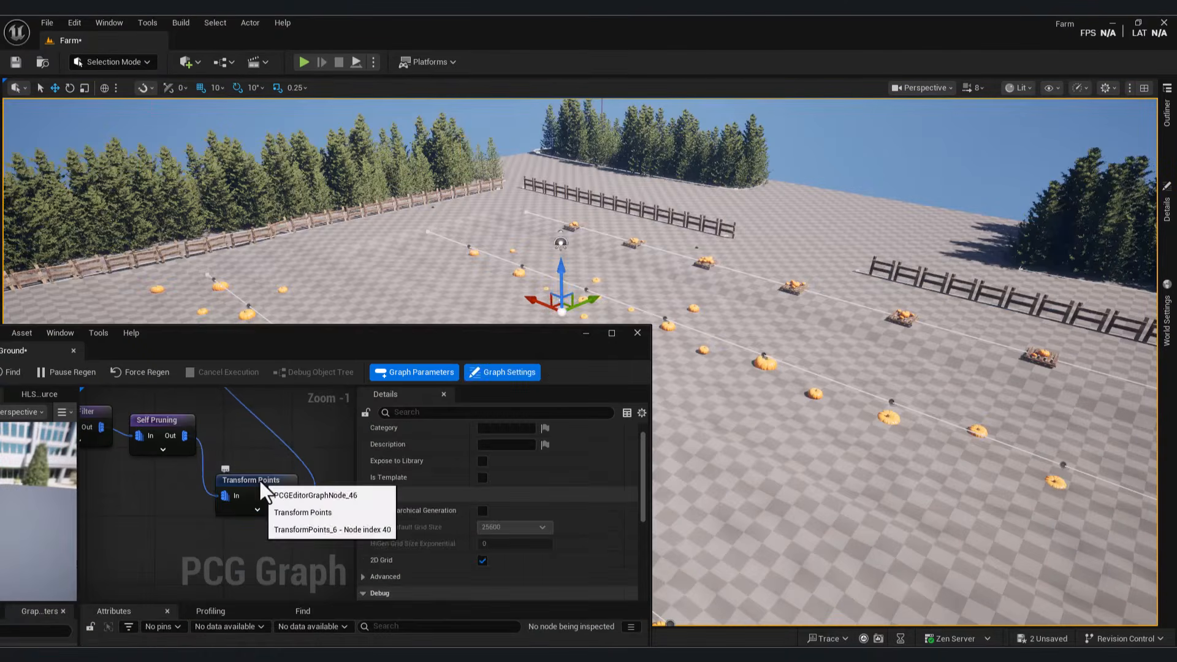
Step: Give the trees' Transform Points offsets of -80 to 120 in X and -80 to 150 in Y
{"action": "left_click", "coordinate": [260, 483]}
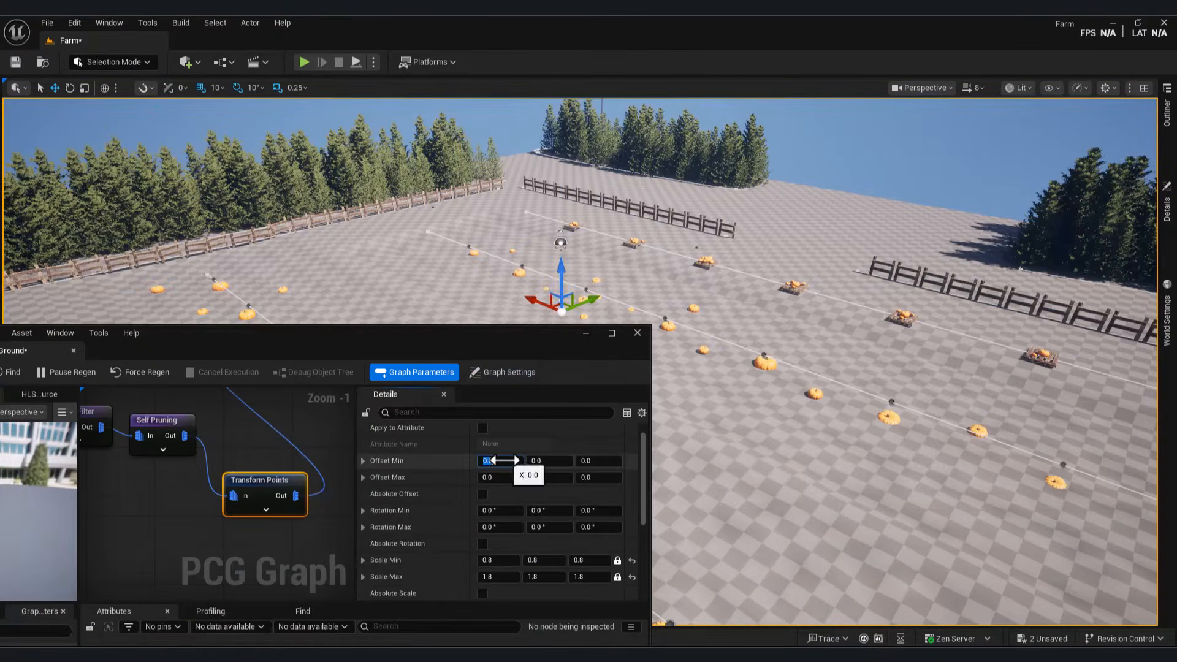
{"action": "left_click", "coordinate": [516, 477]}
{"action": "type", "text": "120"}
{"action": "left_click", "coordinate": [537, 461]}
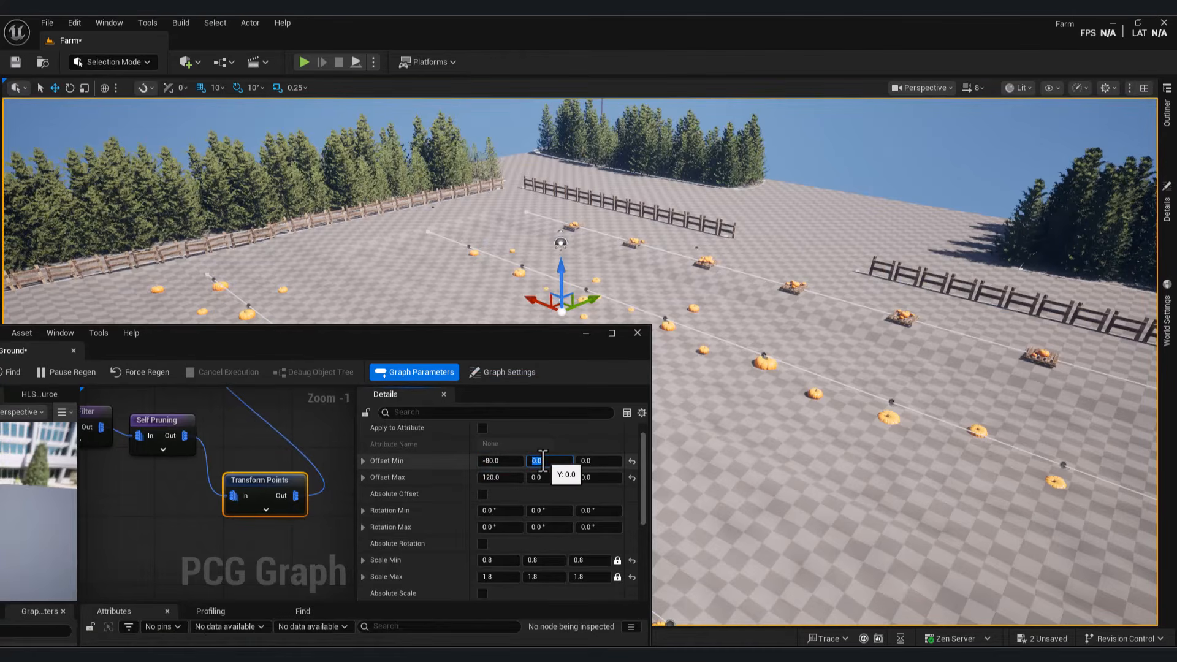
{"action": "type", "text": "-80"}
{"action": "key", "text": "Return"}
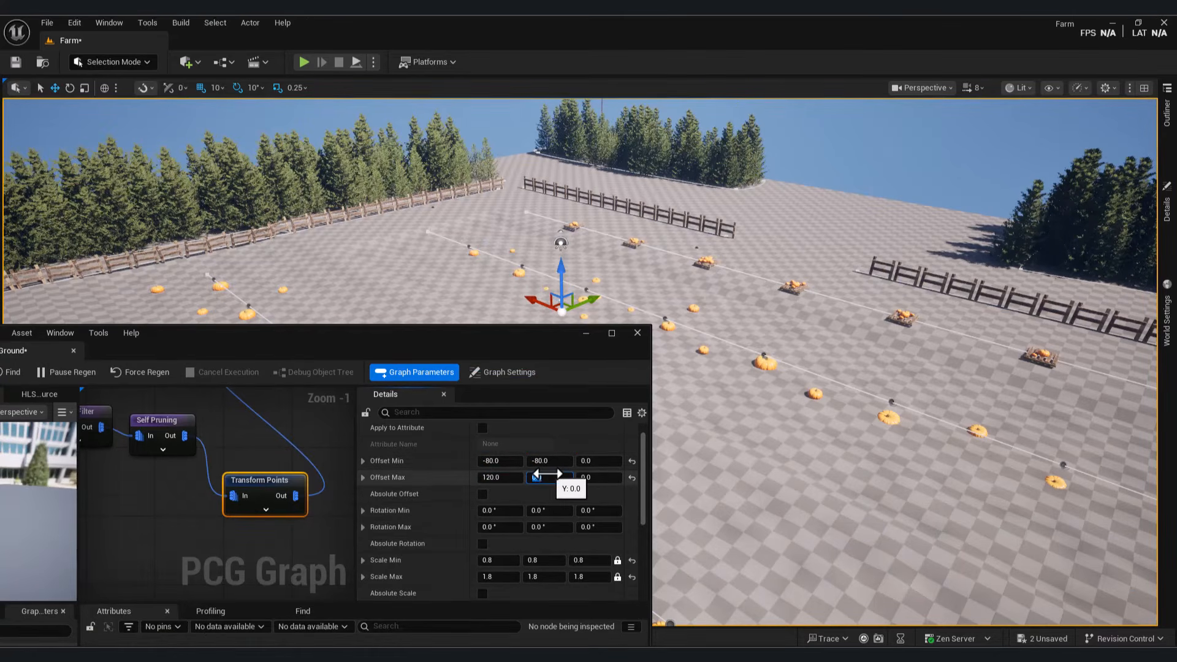
{"action": "type", "text": "150"}
{"action": "key", "text": "Return"}
{"action": "right_click_drag", "start_coordinate": [281, 273], "coordinate": [466, 257]}
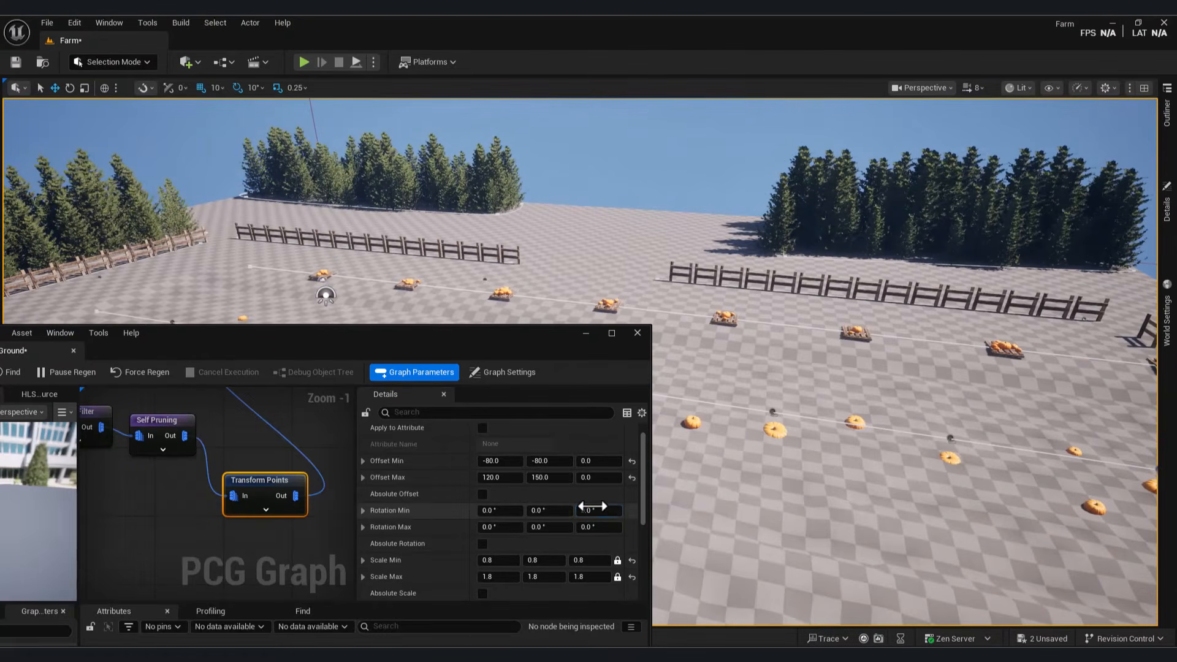
Step: Randomize tree rotation between -10, -10, -60 and 10, 10, 190 degrees
{"action": "type", "text": "-60"}
{"action": "key", "text": "Return"}
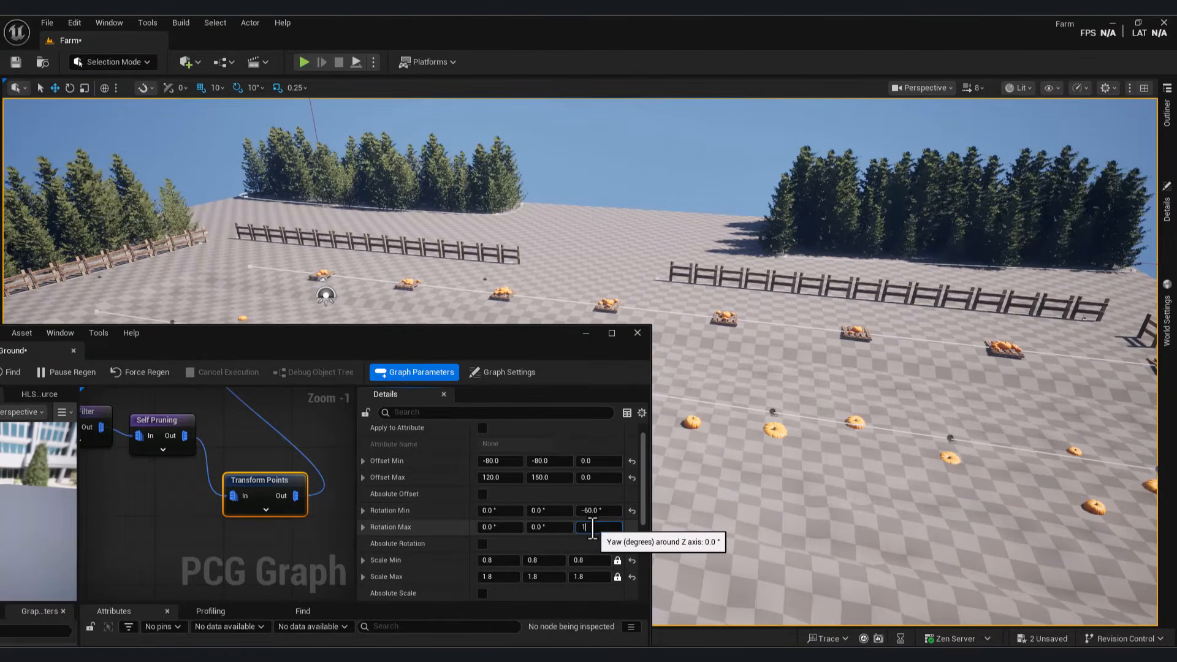
{"action": "key", "text": "Return"}
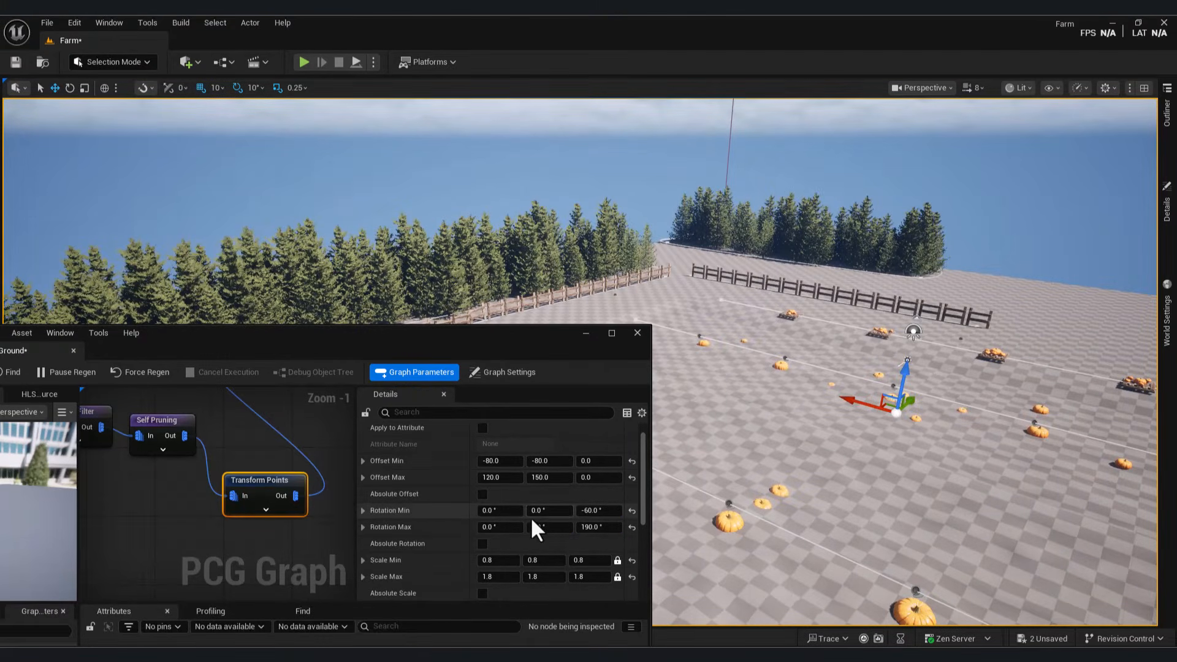
{"action": "type", "text": "-10"}
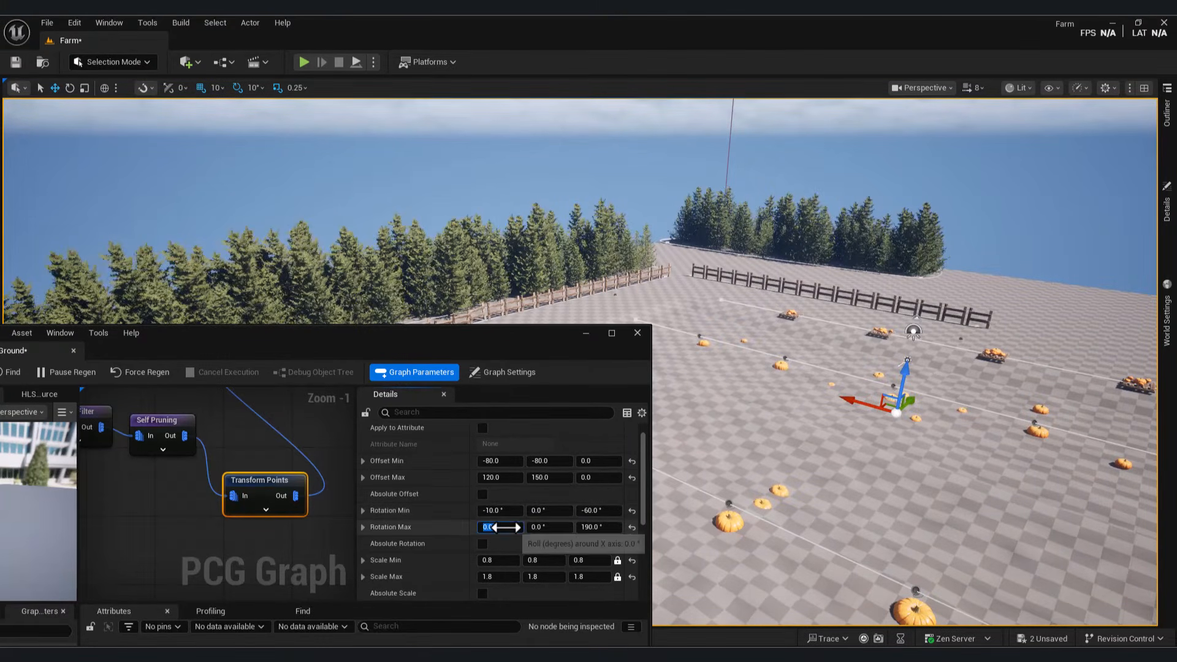
{"action": "left_click", "coordinate": [495, 527]}
{"action": "type", "text": "10"}
{"action": "key", "text": "Return"}
{"action": "left_click", "coordinate": [532, 511]}
{"action": "type", "text": "-10"}
{"action": "key", "text": "Return"}
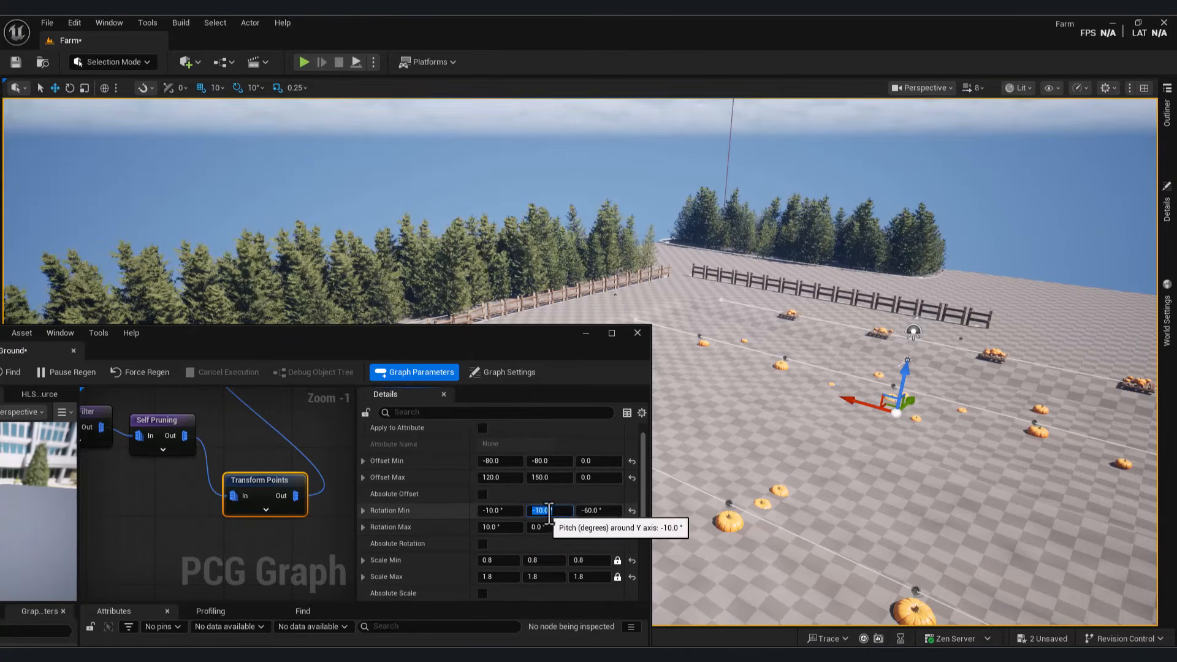
{"action": "left_click", "coordinate": [539, 526]}
{"action": "type", "text": "10"}
{"action": "key", "text": "Return"}
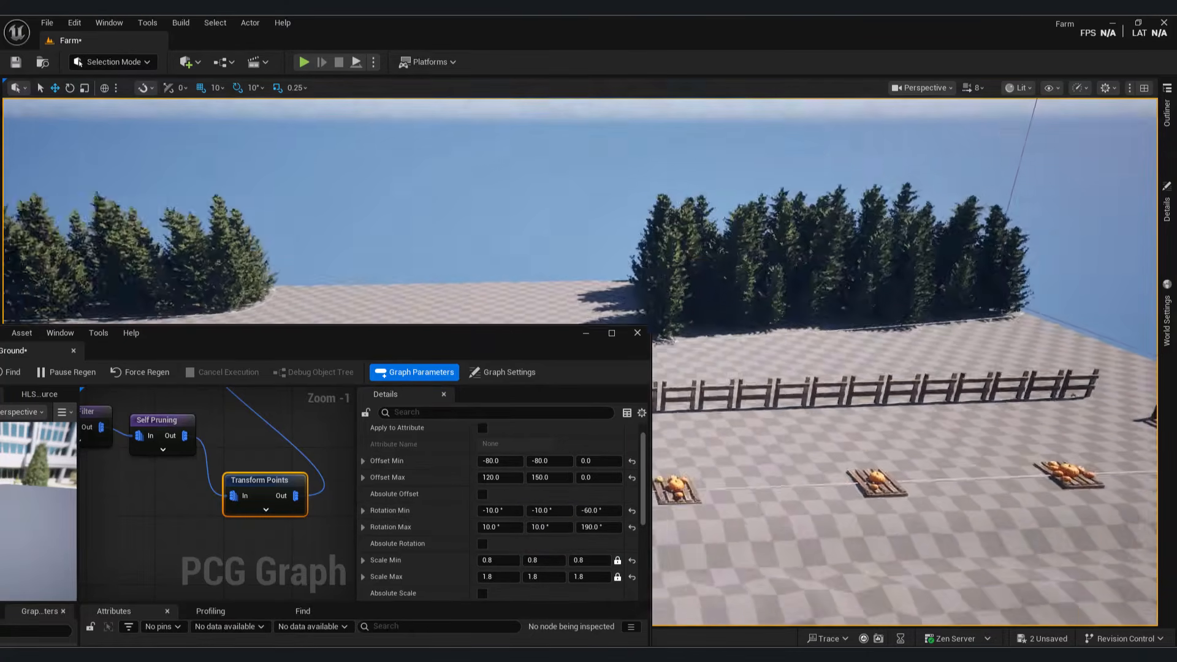
{"action": "right_click_drag", "start_coordinate": [380, 181], "coordinate": [381, 181]}
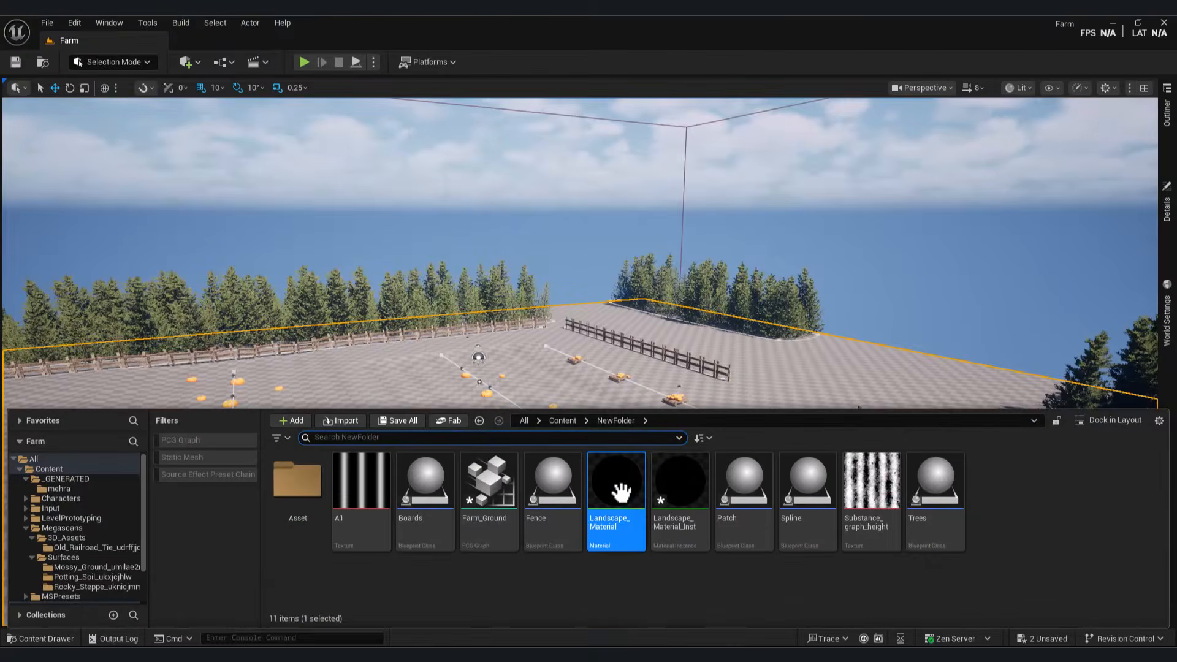
Step: Inspect the Landscape_Material graph and its vector parameters
{"action": "double_click", "coordinate": [609, 482]}
{"action": "scroll", "coordinate": [741, 352], "scroll_direction": "up", "scroll_amount": 3}
{"action": "right_click_drag", "start_coordinate": [687, 243], "coordinate": [720, 255]}
{"action": "left_click", "coordinate": [627, 349]}
{"action": "scroll", "coordinate": [762, 344], "scroll_direction": "up", "scroll_amount": 2}
{"action": "right_click_drag", "start_coordinate": [762, 344], "coordinate": [754, 449]}
{"action": "left_click", "coordinate": [1113, 23]}
Step: Assign Landscape_Material_Inst as the landscape's material
{"action": "left_click", "coordinate": [39, 638]}
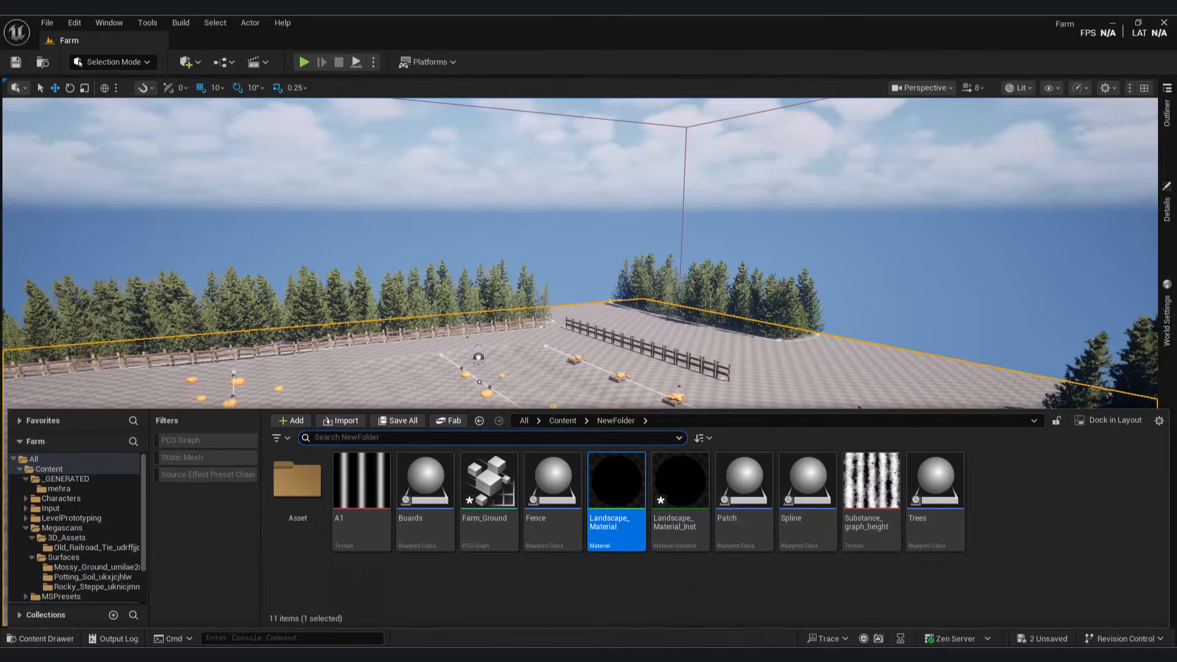
{"action": "left_click", "coordinate": [1167, 208]}
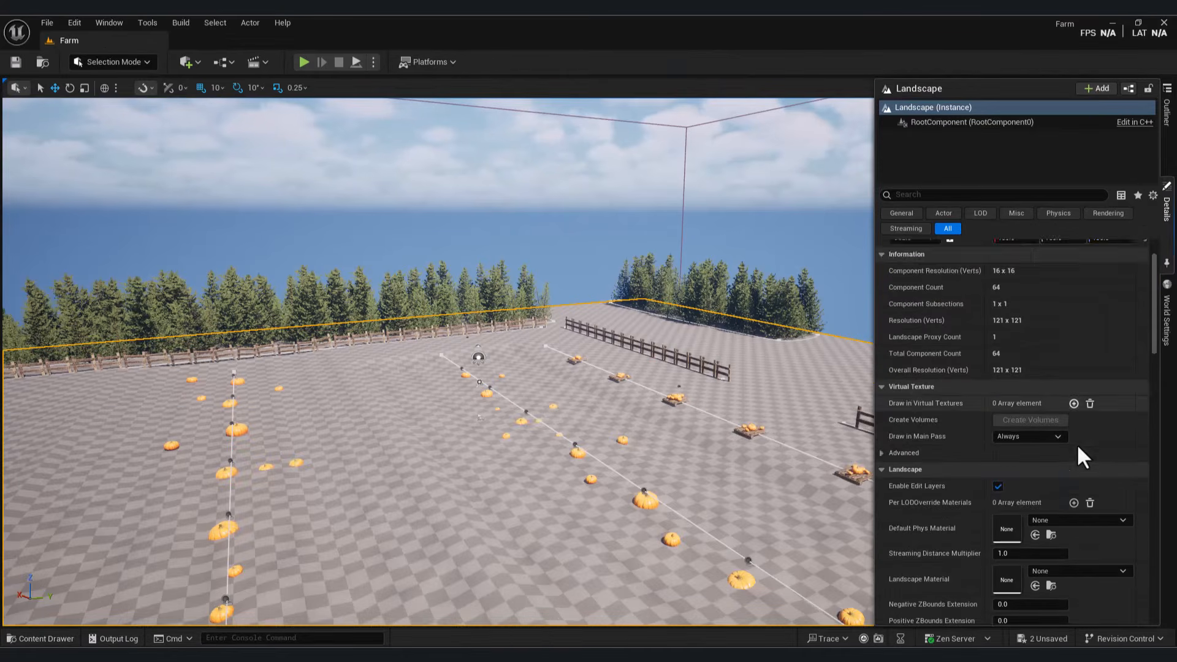
{"action": "scroll", "coordinate": [1076, 444], "scroll_direction": "down", "scroll_amount": 1}
{"action": "key", "text": "ctrl+space"}
{"action": "left_click", "coordinate": [1167, 208]}
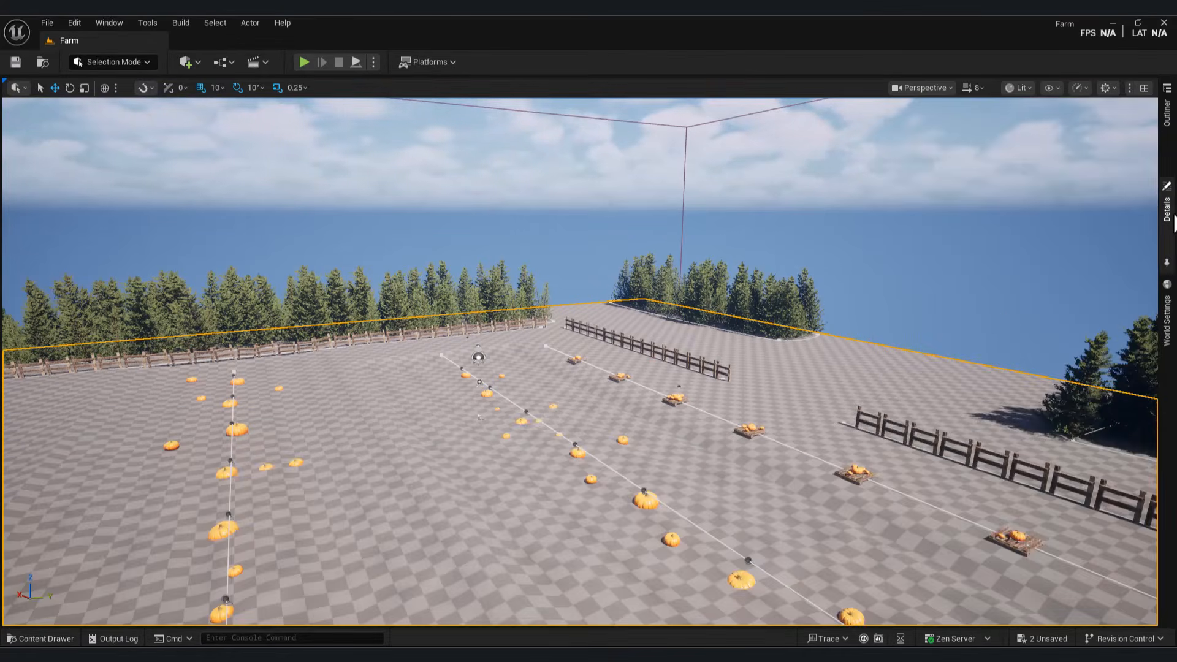
{"action": "left_click", "coordinate": [1035, 547]}
Step: Switch to Landscape Paint mode and save weight-blended layer info for the Farm layer
{"action": "left_click", "coordinate": [113, 62]}
{"action": "left_click", "coordinate": [117, 96]}
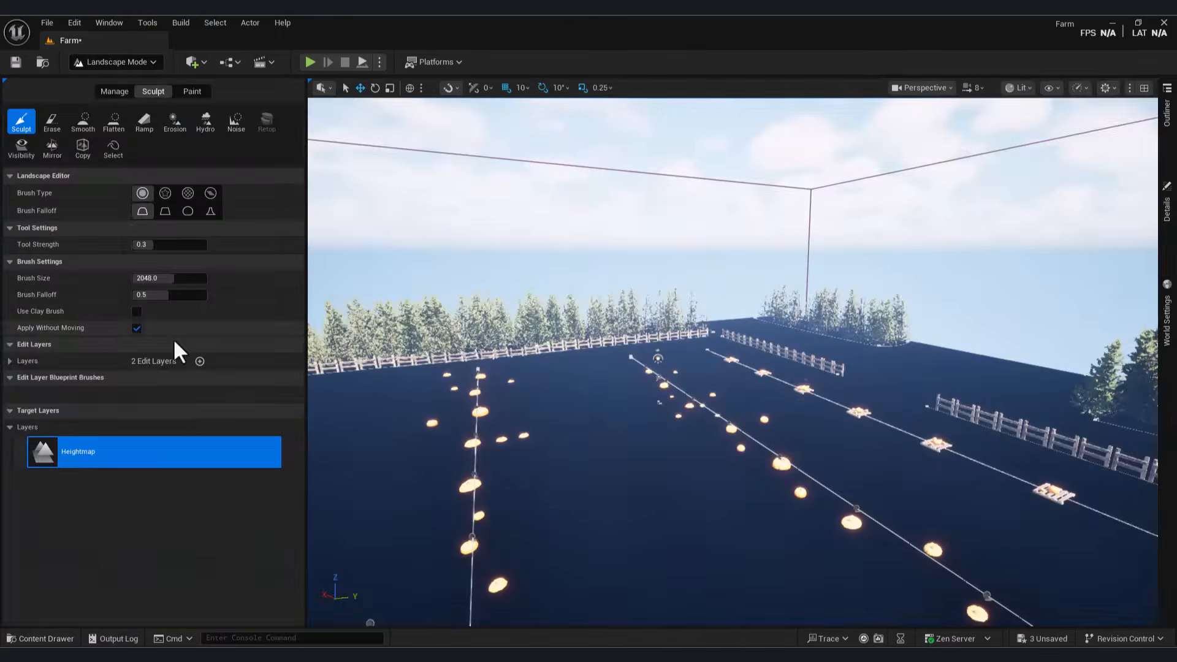
{"action": "left_click", "coordinate": [195, 91]}
{"action": "left_click", "coordinate": [212, 435]}
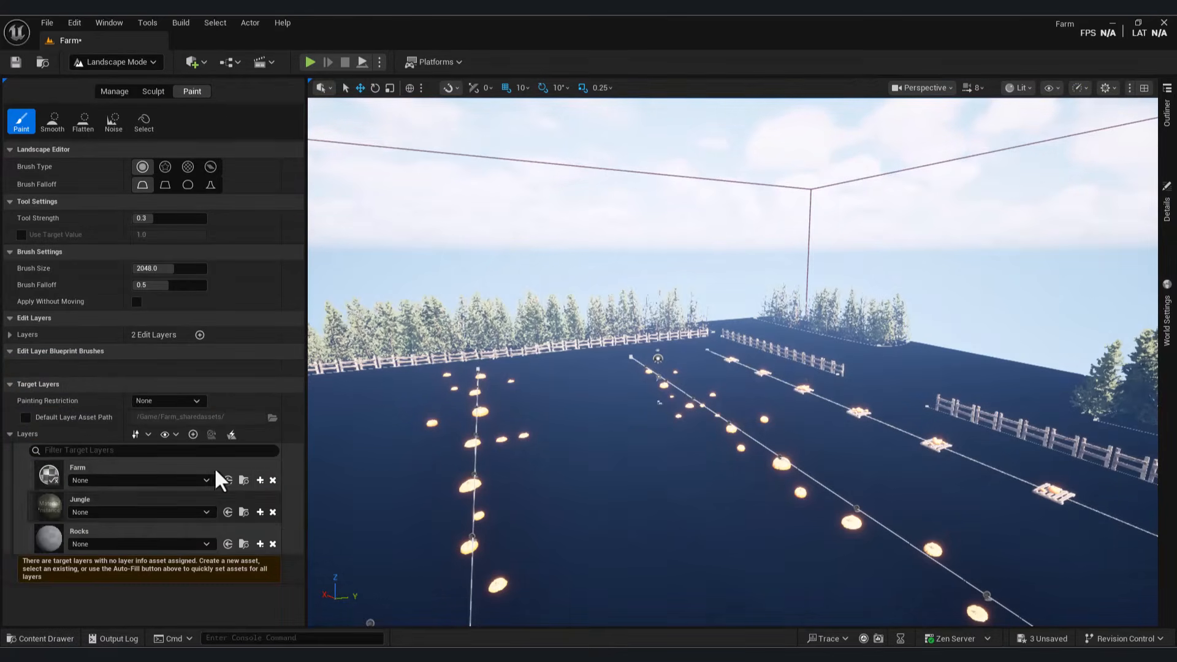
{"action": "left_click", "coordinate": [260, 480]}
{"action": "left_click", "coordinate": [292, 500]}
{"action": "left_click", "coordinate": [626, 466]}
Step: Save weight-blended layer info for the Jungle and Rocks layers
{"action": "left_click", "coordinate": [50, 636]}
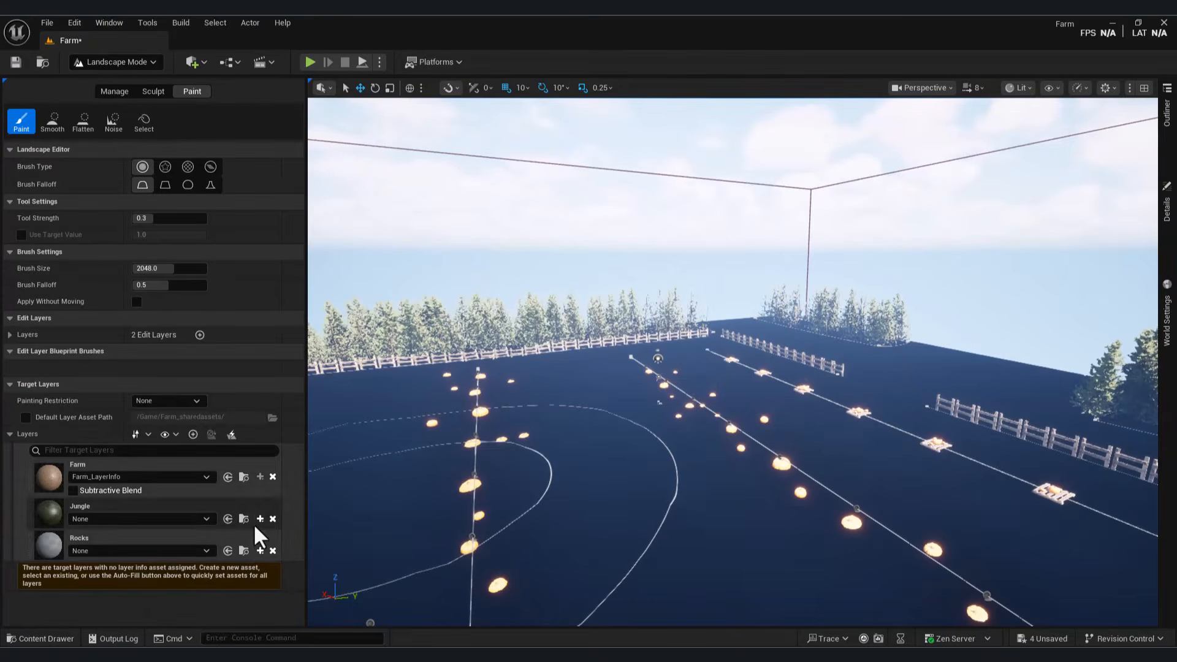
{"action": "left_click", "coordinate": [260, 518]}
{"action": "left_click", "coordinate": [292, 539]}
{"action": "left_click", "coordinate": [627, 463]}
{"action": "left_click", "coordinate": [260, 550]}
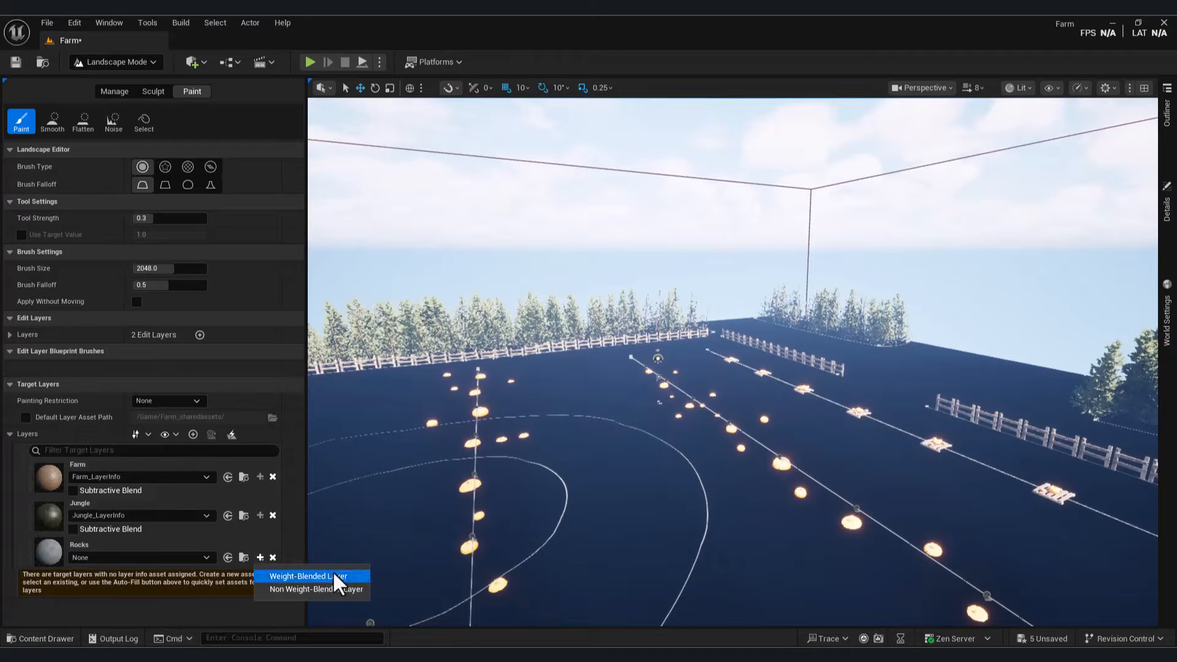
{"action": "left_click", "coordinate": [292, 570]}
{"action": "left_click", "coordinate": [626, 463]}
{"action": "left_click", "coordinate": [50, 637]}
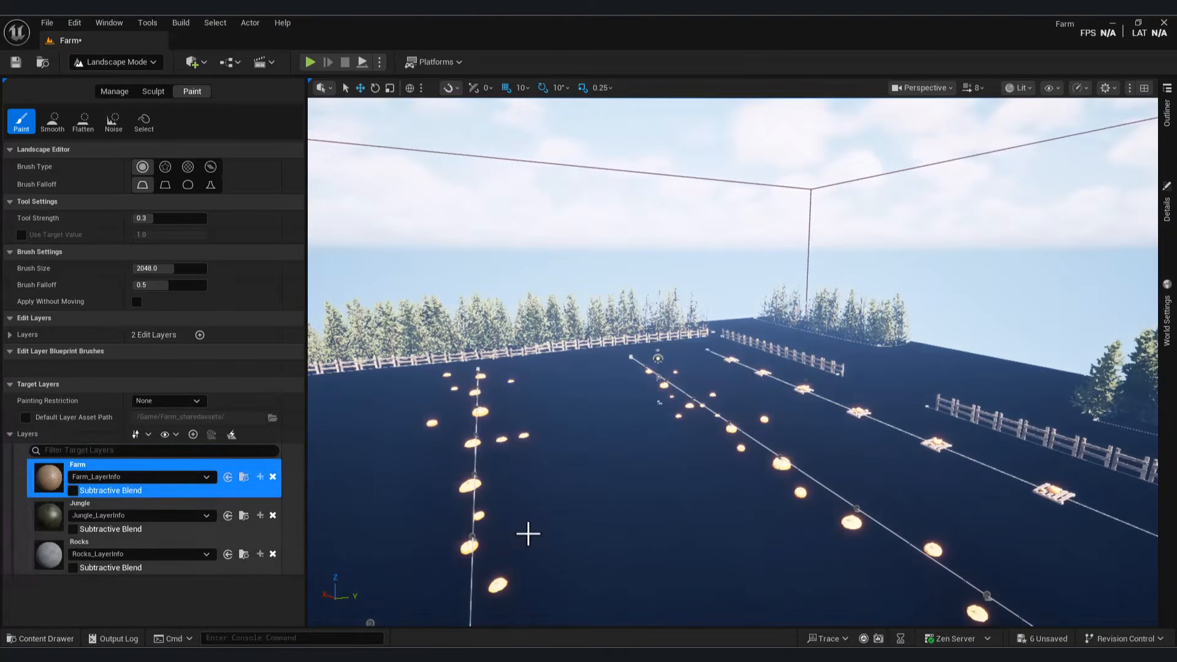
Step: Paint the Farm sand layer over most of the field
{"action": "left_click", "coordinate": [528, 533]}
{"action": "right_click_drag", "start_coordinate": [549, 502], "coordinate": [549, 552]}
{"action": "mouse_move", "coordinate": [549, 502]}
{"action": "left_mouse_down"}
{"action": "mouse_move", "coordinate": [478, 375]}
{"action": "mouse_move", "coordinate": [770, 255]}
{"action": "mouse_move", "coordinate": [733, 229]}
{"action": "mouse_move", "coordinate": [473, 262]}
{"action": "mouse_move", "coordinate": [803, 441]}
{"action": "left_mouse_up"}
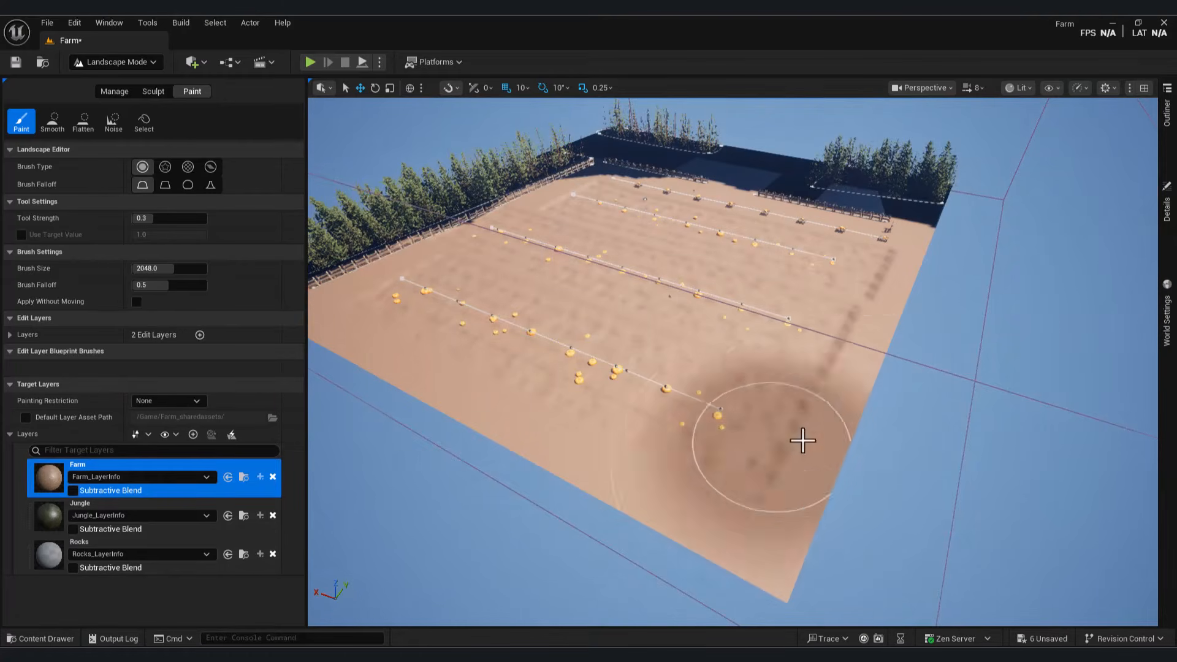
{"action": "right_click_drag", "start_coordinate": [803, 442], "coordinate": [735, 478]}
Step: Paint the Jungle layer along the tree-lined borders and right edge
{"action": "left_click", "coordinate": [113, 507]}
{"action": "mouse_move", "coordinate": [552, 368]}
{"action": "right_mouse_down"}
{"action": "mouse_move", "coordinate": [502, 368]}
{"action": "mouse_move", "coordinate": [617, 373]}
{"action": "right_mouse_up"}
{"action": "left_click_drag", "start_coordinate": [617, 373], "coordinate": [746, 221]}
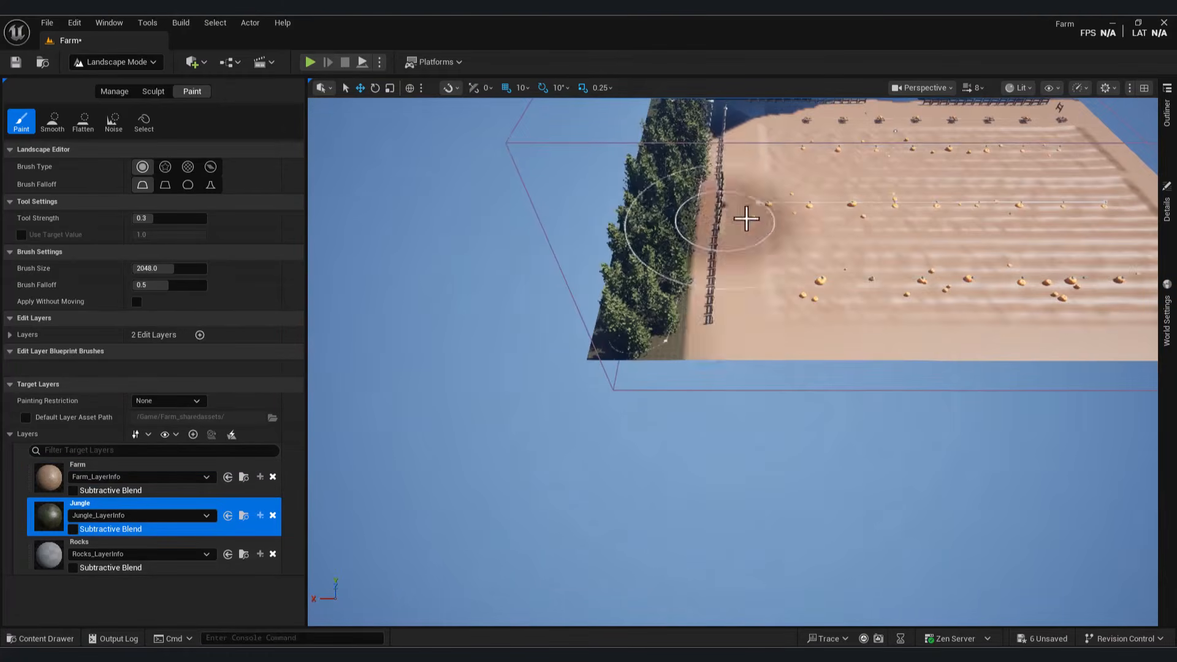
{"action": "right_click_drag", "start_coordinate": [746, 220], "coordinate": [714, 177]}
{"action": "left_click_drag", "start_coordinate": [714, 176], "coordinate": [791, 160]}
{"action": "right_click_drag", "start_coordinate": [791, 161], "coordinate": [840, 196]}
{"action": "mouse_move", "coordinate": [791, 184]}
{"action": "left_mouse_down"}
{"action": "mouse_move", "coordinate": [854, 315]}
{"action": "mouse_move", "coordinate": [914, 491]}
{"action": "mouse_move", "coordinate": [774, 273]}
{"action": "mouse_move", "coordinate": [991, 573]}
{"action": "left_mouse_up"}
{"action": "right_click_drag", "start_coordinate": [991, 573], "coordinate": [926, 534]}
Step: Return to Selection Mode and open NewFolder in the Content folder
{"action": "left_click", "coordinate": [113, 63]}
{"action": "left_click", "coordinate": [109, 85]}
{"action": "right_click_drag", "start_coordinate": [393, 343], "coordinate": [306, 587]}
{"action": "key", "text": "ctrl+space"}
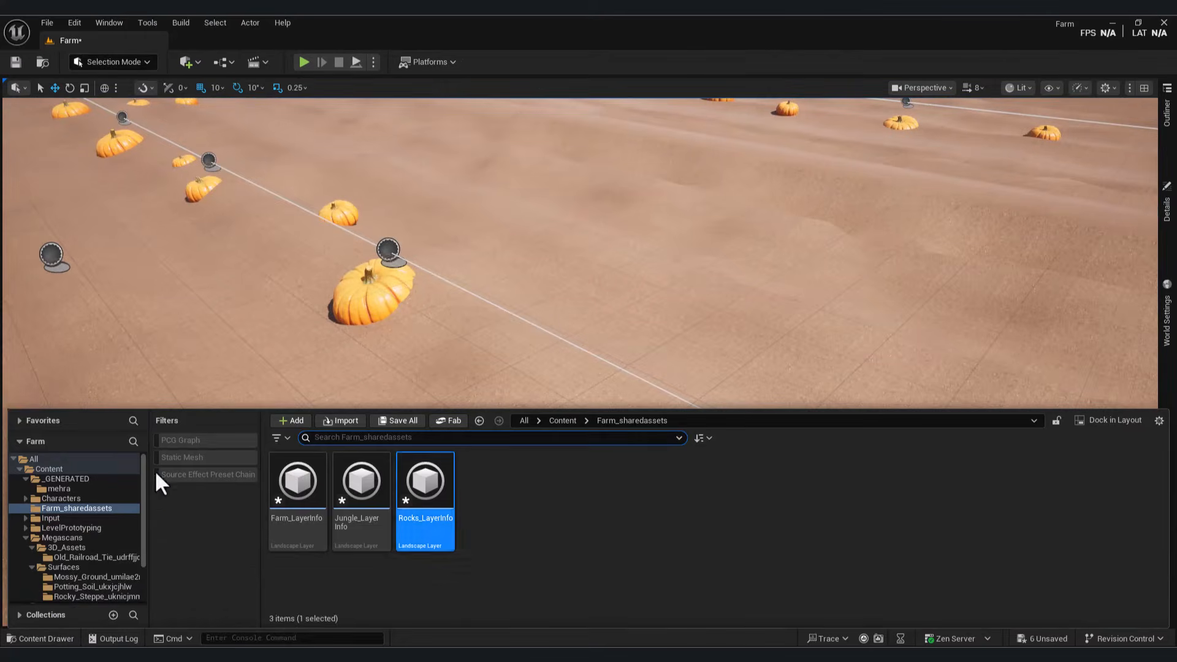
{"action": "left_click", "coordinate": [110, 468]}
{"action": "double_click", "coordinate": [692, 480]}
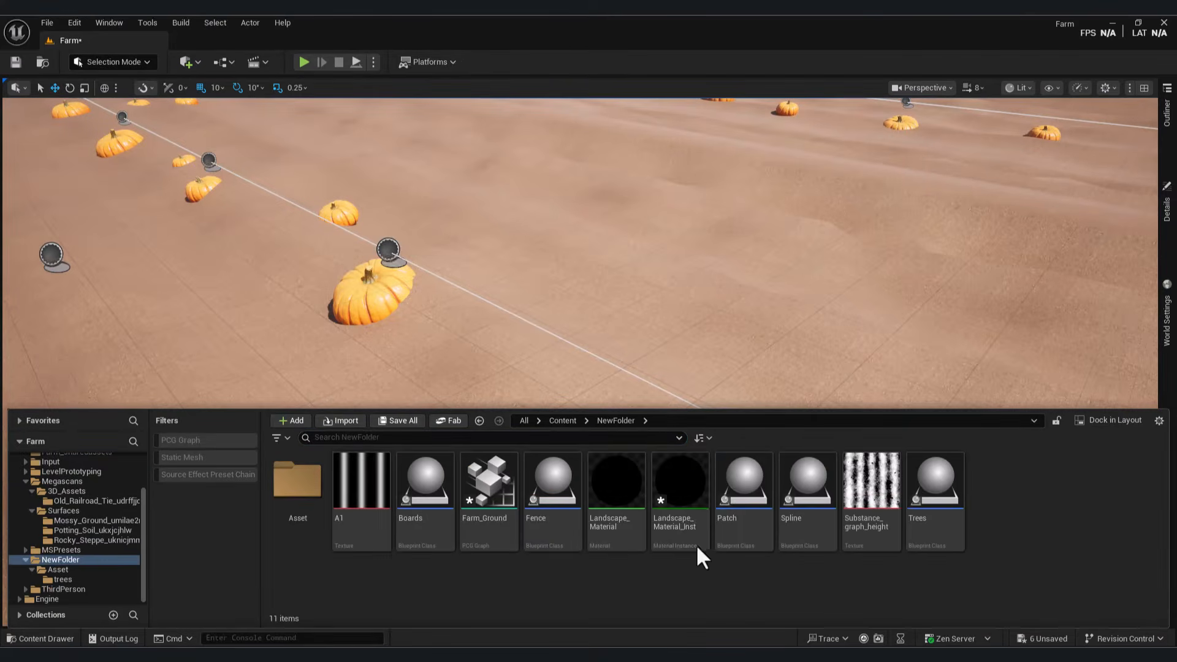
Step: Open Landscape_Material_Inst and enable tessellation on the parent Landscape_Material
{"action": "double_click", "coordinate": [691, 491]}
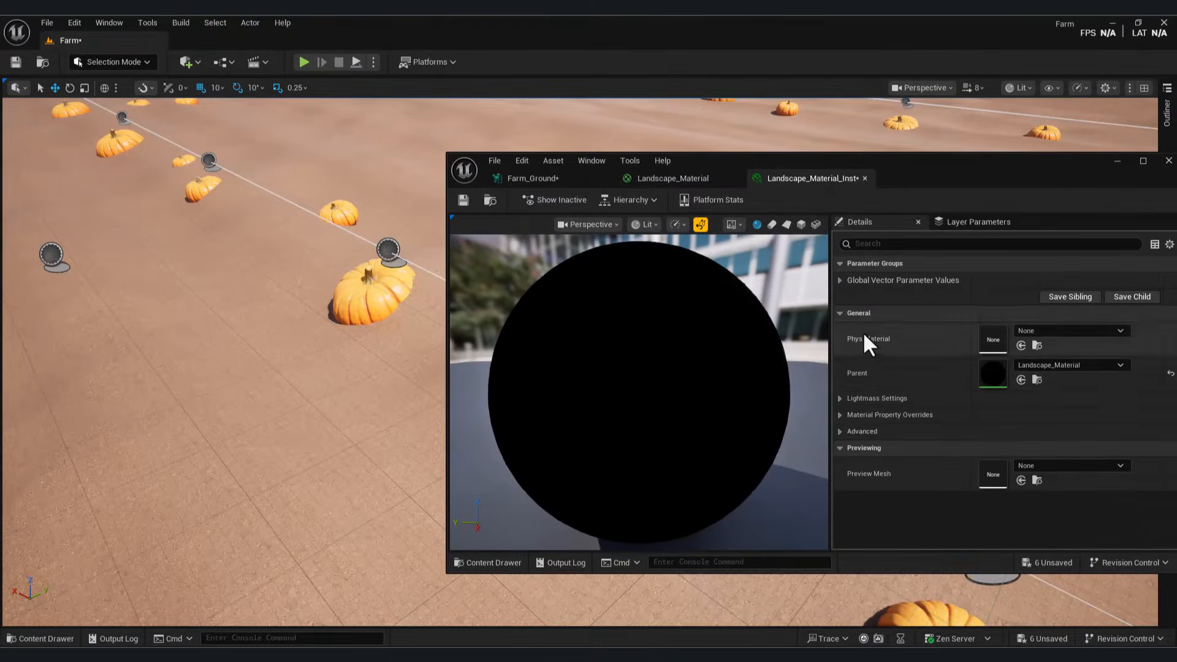
{"action": "left_click", "coordinate": [839, 281]}
{"action": "left_click", "coordinate": [850, 296]}
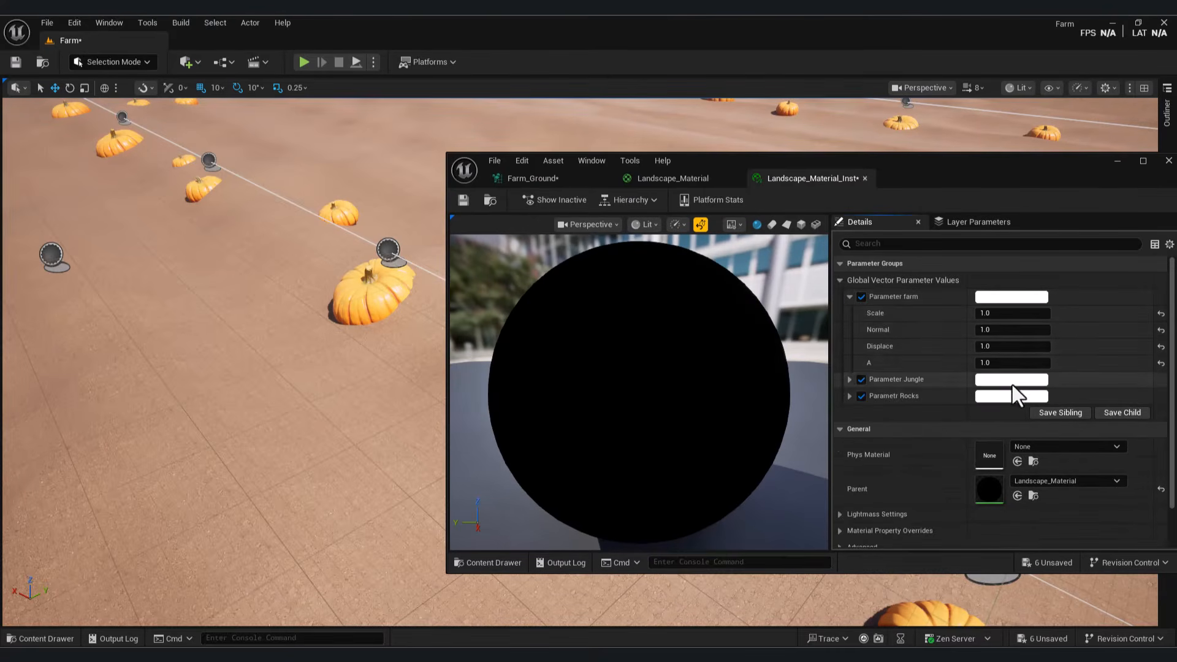
{"action": "left_click", "coordinate": [685, 178]}
{"action": "scroll", "coordinate": [650, 504], "scroll_direction": "down", "scroll_amount": 10}
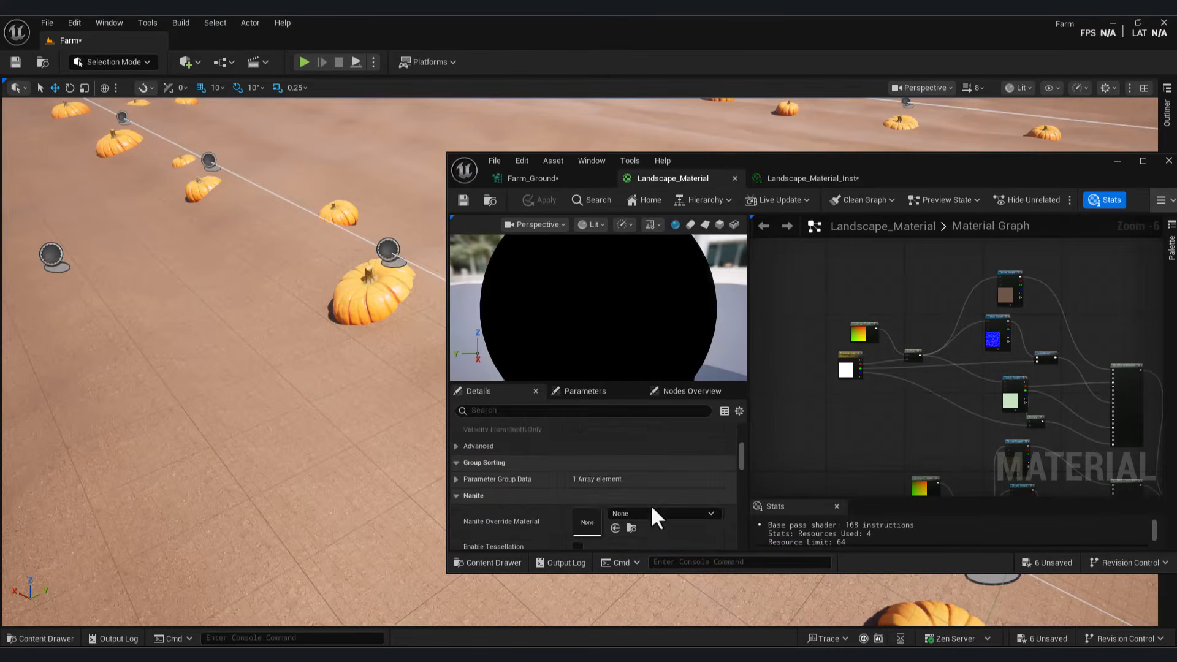
{"action": "left_click", "coordinate": [578, 468]}
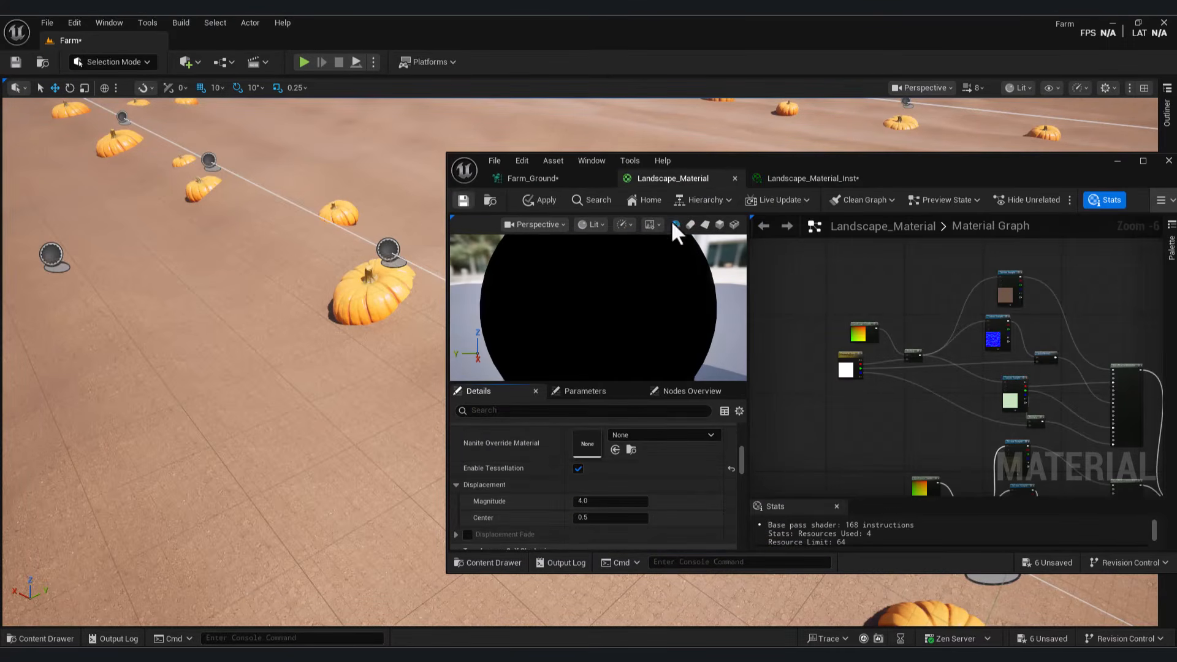
{"action": "left_click", "coordinate": [814, 175]}
Step: Override tessellation and displacement scaling in the instance's material property overrides
{"action": "scroll", "coordinate": [852, 472], "scroll_direction": "down", "scroll_amount": 2}
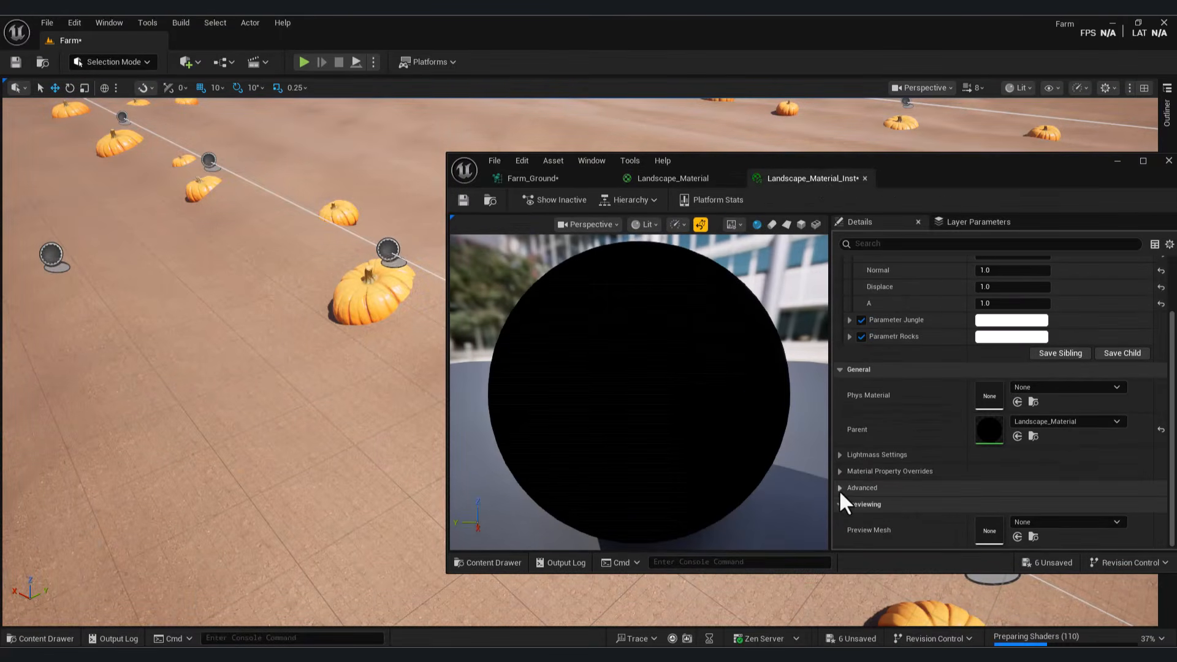
{"action": "left_click", "coordinate": [841, 469]}
{"action": "scroll", "coordinate": [889, 466], "scroll_direction": "down", "scroll_amount": 4}
{"action": "scroll", "coordinate": [940, 466], "scroll_direction": "down", "scroll_amount": 2}
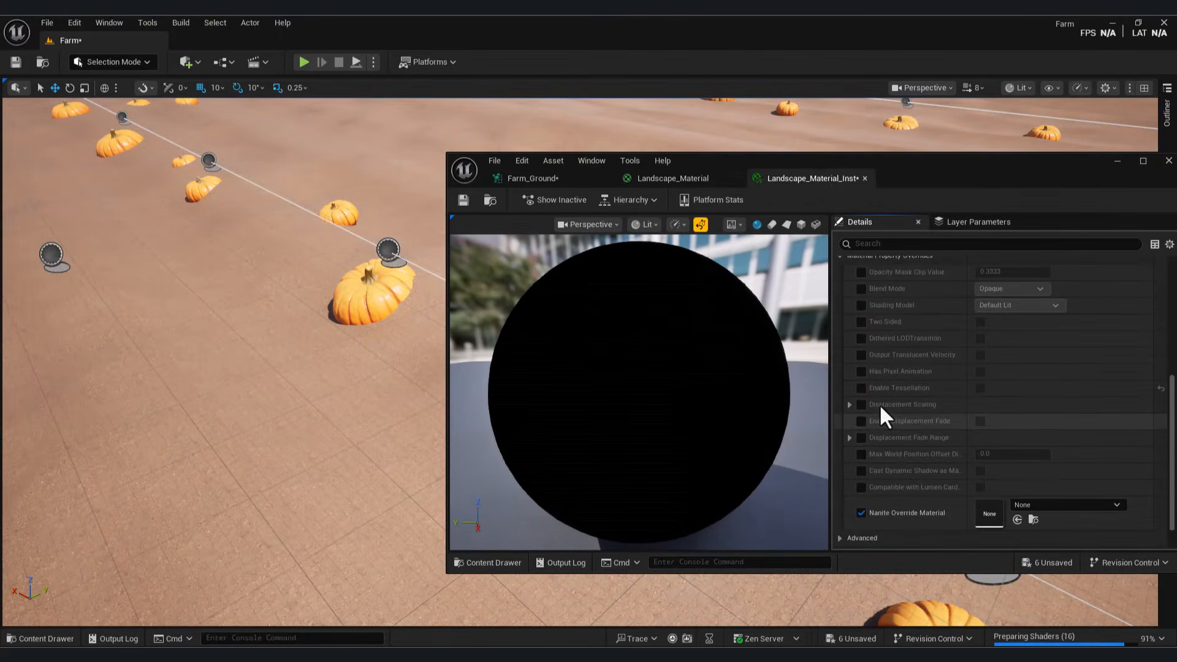
{"action": "left_click", "coordinate": [860, 388]}
{"action": "left_click", "coordinate": [861, 405]}
{"action": "left_click", "coordinate": [850, 405]}
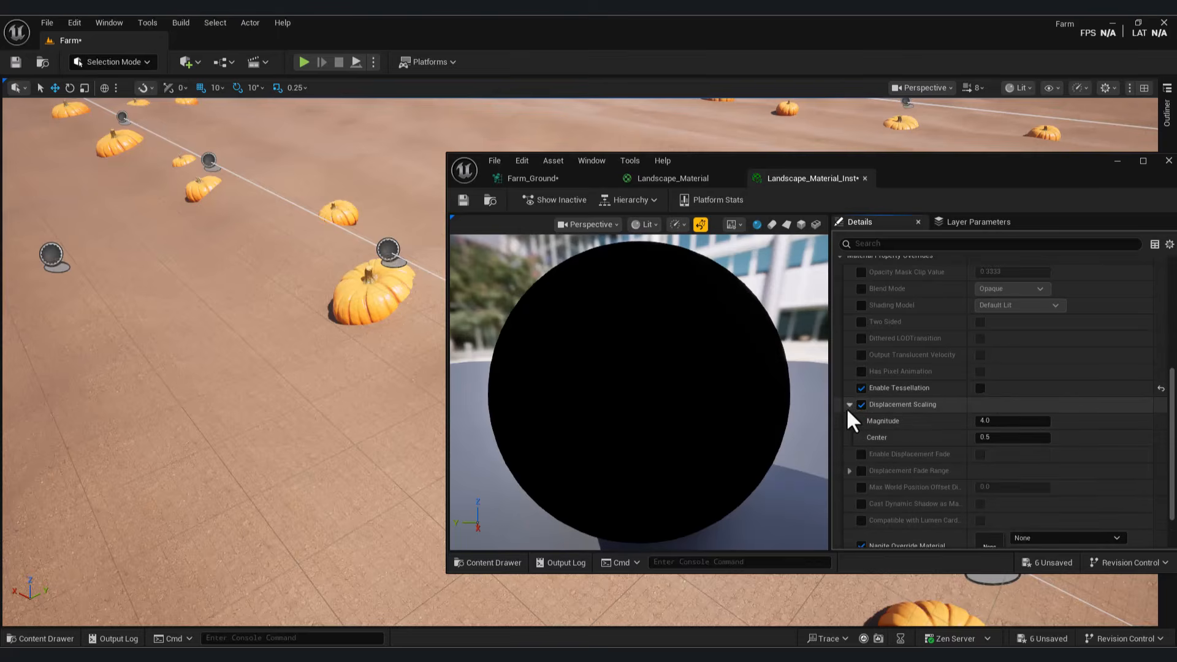
Step: Shrink the Farm layer texture scale to 0.1 and drag the Jungle normal to -0.408
{"action": "scroll", "coordinate": [1018, 461], "scroll_direction": "up", "scroll_amount": 2}
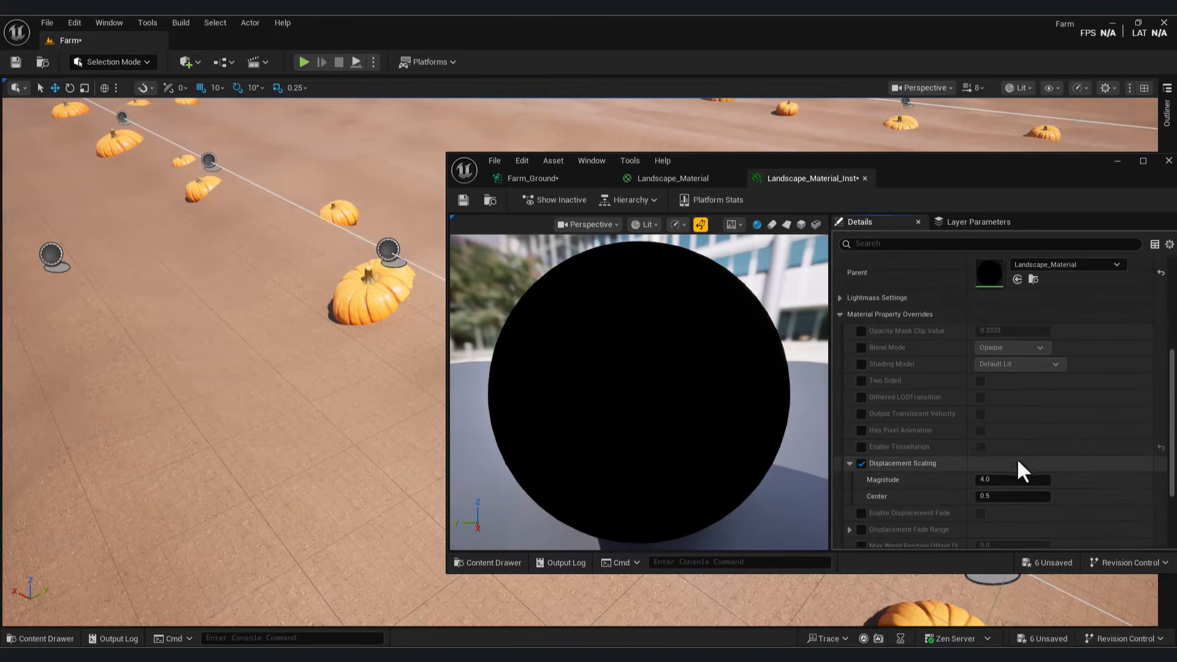
{"action": "scroll", "coordinate": [1062, 446], "scroll_direction": "up", "scroll_amount": 7}
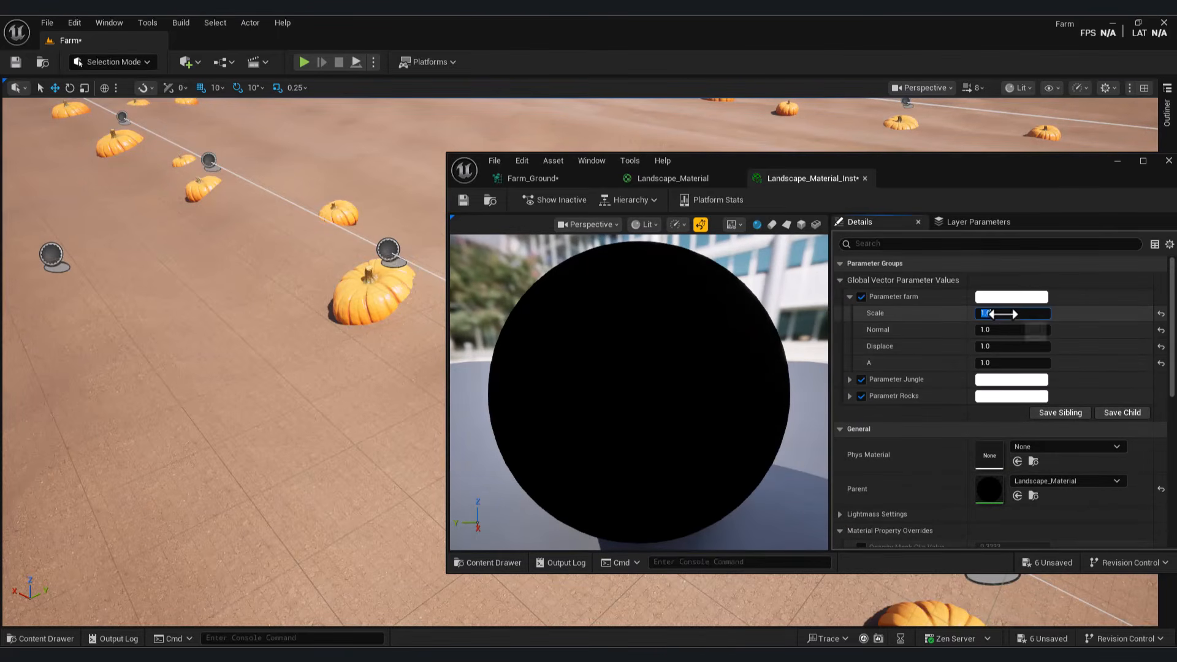
{"action": "left_click_drag", "start_coordinate": [993, 313], "coordinate": [1015, 348]}
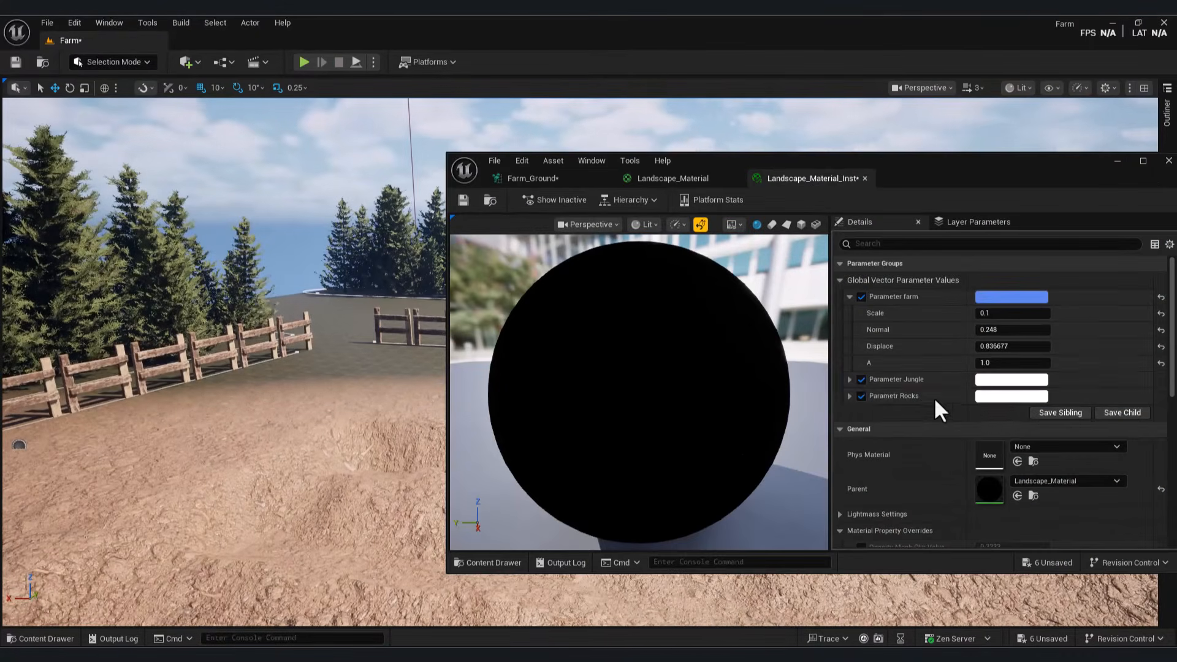
{"action": "left_click", "coordinate": [849, 380]}
{"action": "left_click", "coordinate": [1009, 396]}
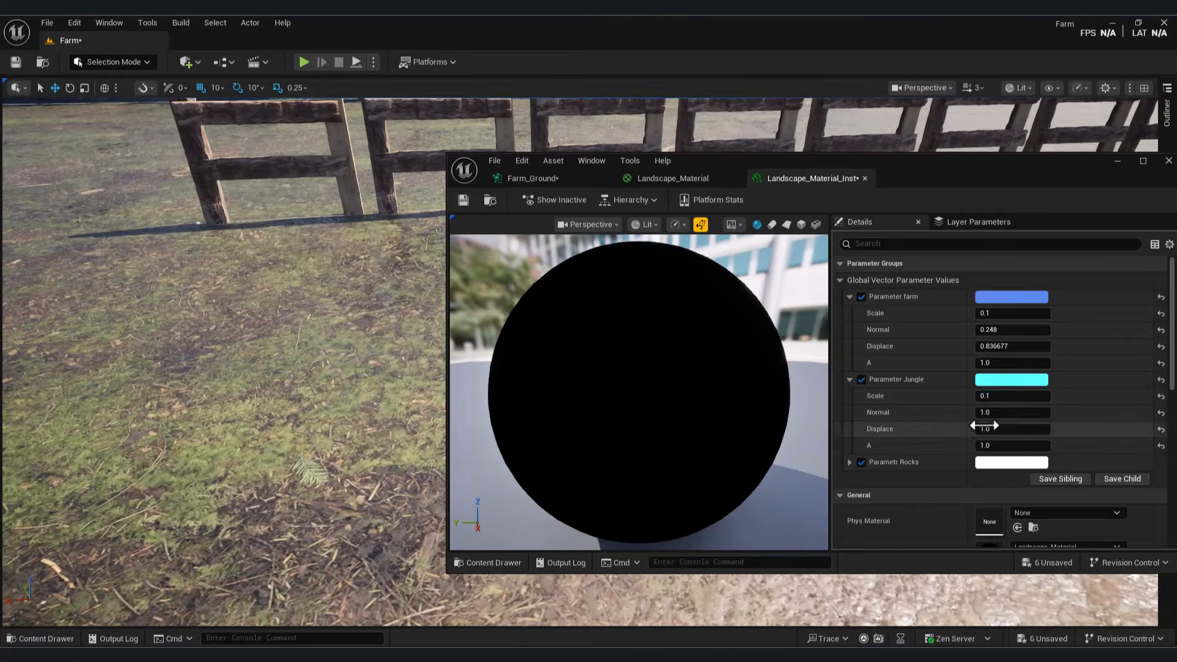
{"action": "left_click_drag", "start_coordinate": [985, 412], "coordinate": [1006, 412]}
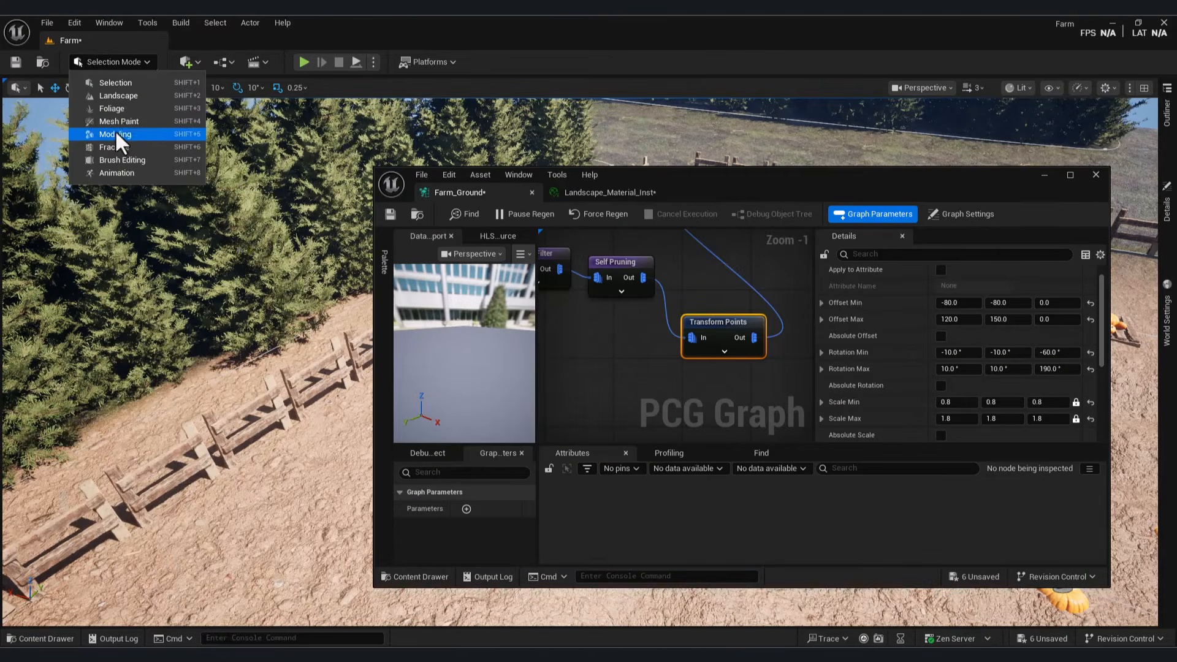
Step: In Landscape mode, brush the Rocks layer across the ground with a 277.74 brush
{"action": "left_click", "coordinate": [118, 95]}
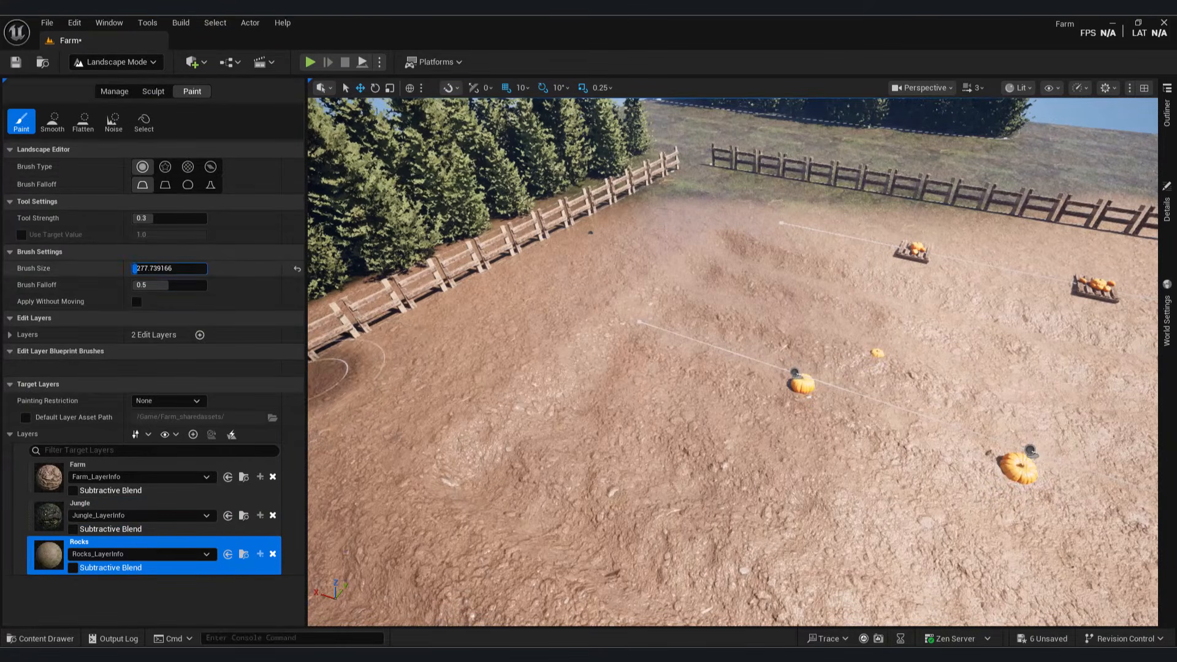
{"action": "mouse_move", "coordinate": [392, 359]}
{"action": "left_mouse_down"}
{"action": "mouse_move", "coordinate": [499, 336]}
{"action": "mouse_move", "coordinate": [535, 315]}
{"action": "mouse_move", "coordinate": [515, 326]}
{"action": "left_mouse_up"}
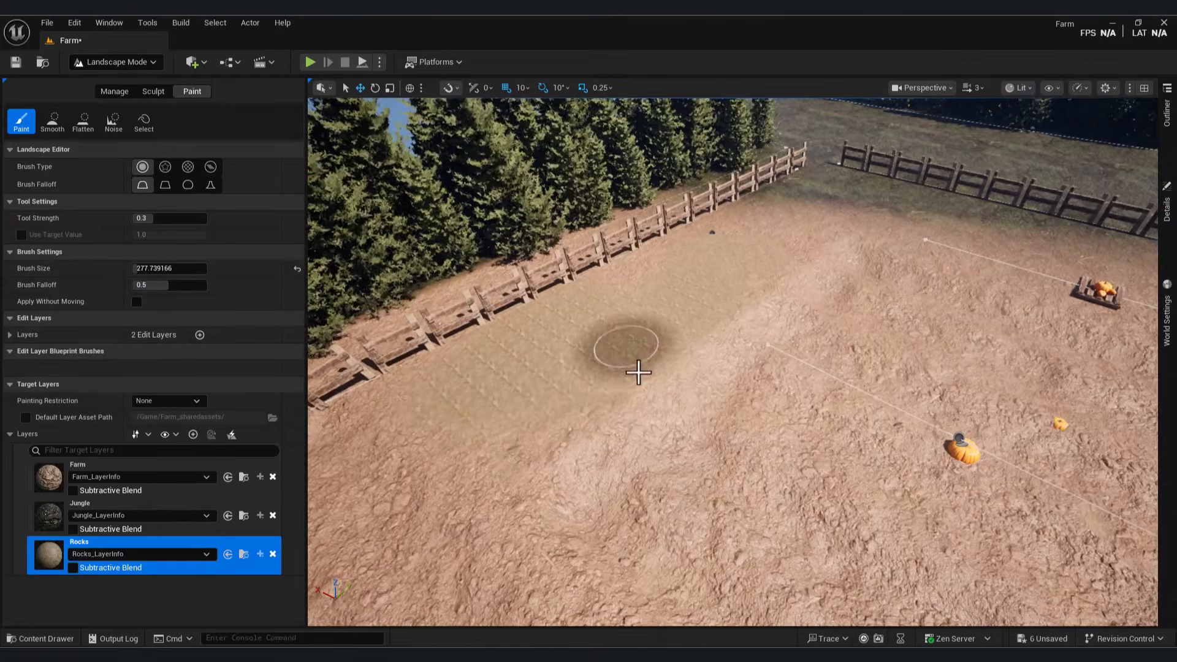
{"action": "left_click", "coordinate": [153, 468]}
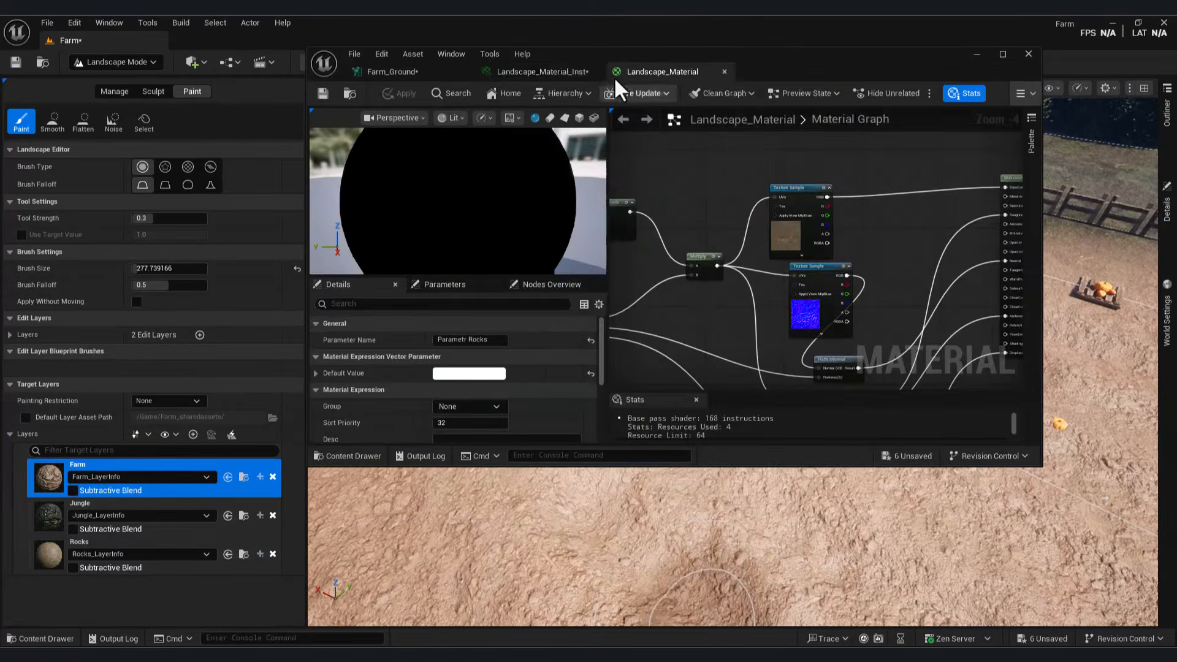
Step: Give Parametr Rocks scale 0.1 and normal -0.064, then select the Rocks target layer
{"action": "left_click", "coordinate": [551, 72]}
{"action": "scroll", "coordinate": [928, 268], "scroll_direction": "up", "scroll_amount": 8}
{"action": "left_click", "coordinate": [710, 354]}
{"action": "scroll", "coordinate": [938, 313], "scroll_direction": "down", "scroll_amount": 3}
{"action": "left_click", "coordinate": [853, 313]}
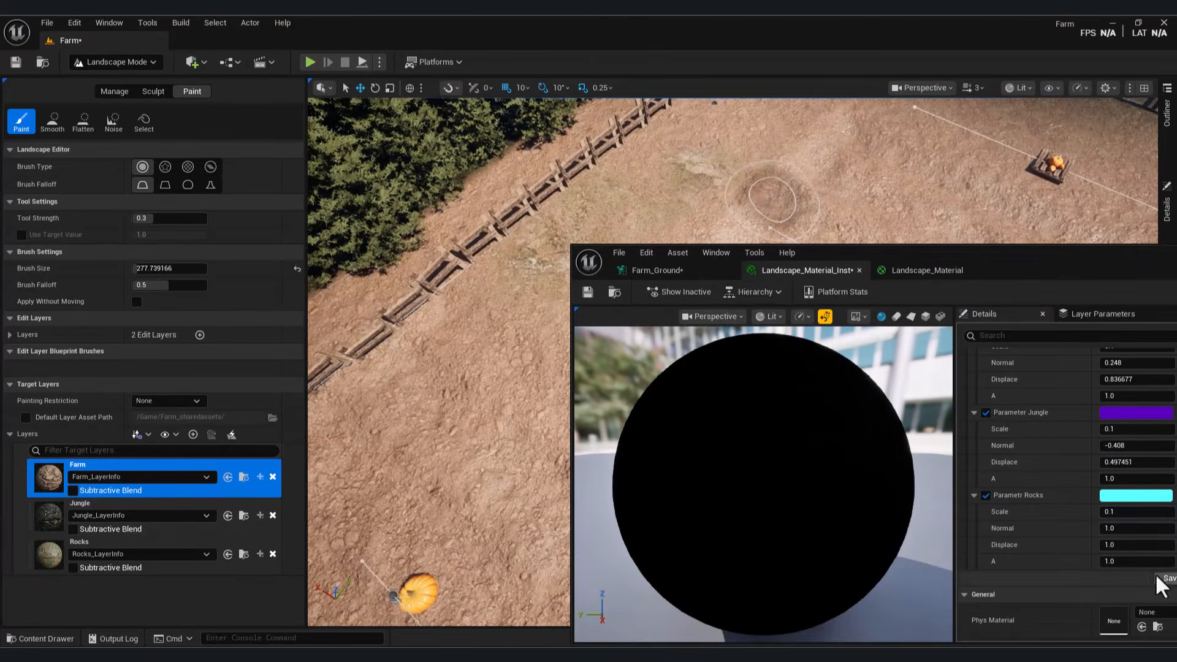
{"action": "left_click_drag", "start_coordinate": [1127, 531], "coordinate": [1079, 531]}
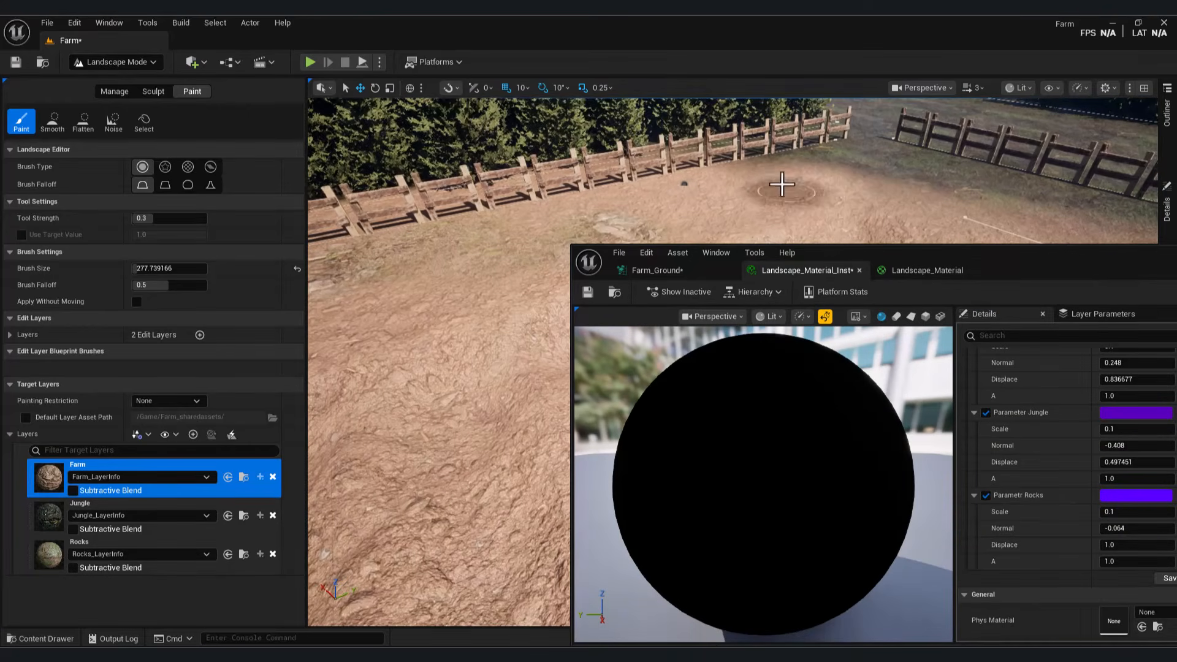
{"action": "left_click", "coordinate": [43, 557]}
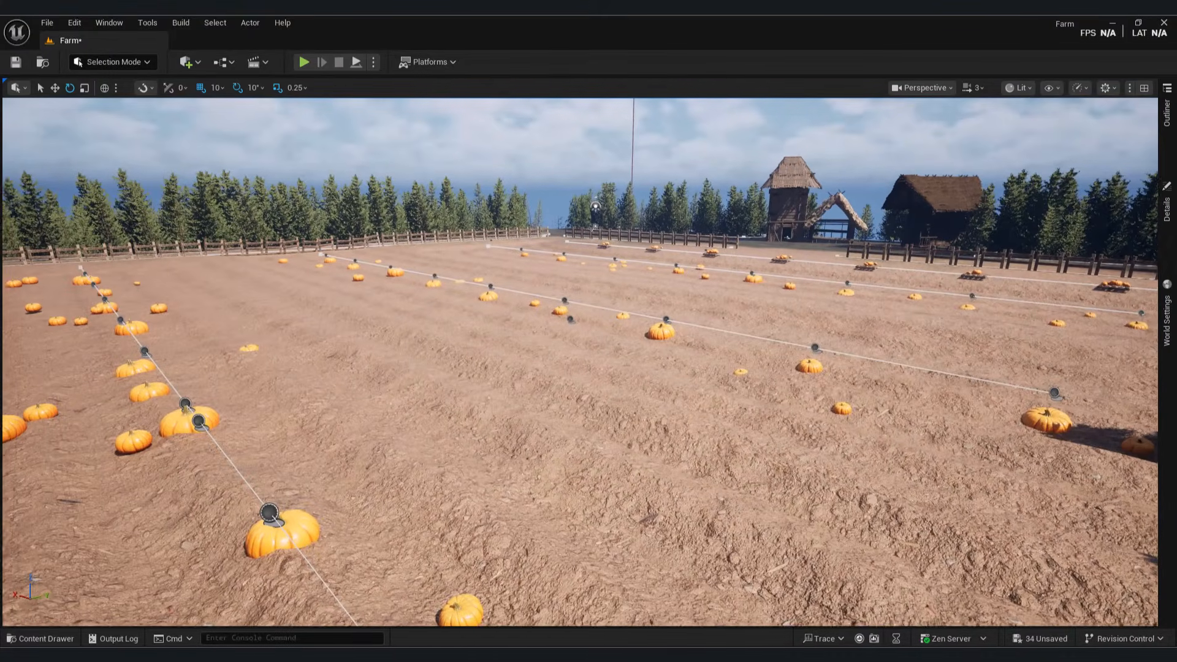
Step: Open the Farm_Ground PCG graph from the Content Drawer and enlarge its window
{"action": "left_click", "coordinate": [69, 640]}
{"action": "double_click", "coordinate": [496, 489]}
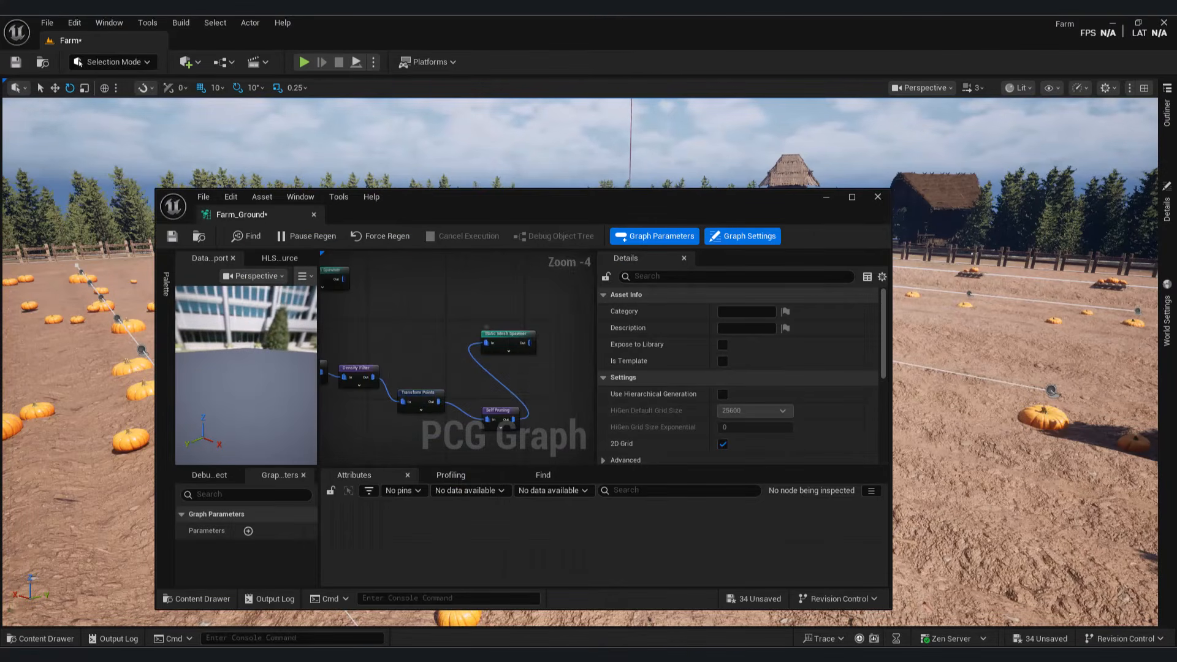
{"action": "scroll", "coordinate": [567, 372], "scroll_direction": "down", "scroll_amount": 3}
{"action": "left_click_drag", "start_coordinate": [895, 383], "coordinate": [1128, 387]}
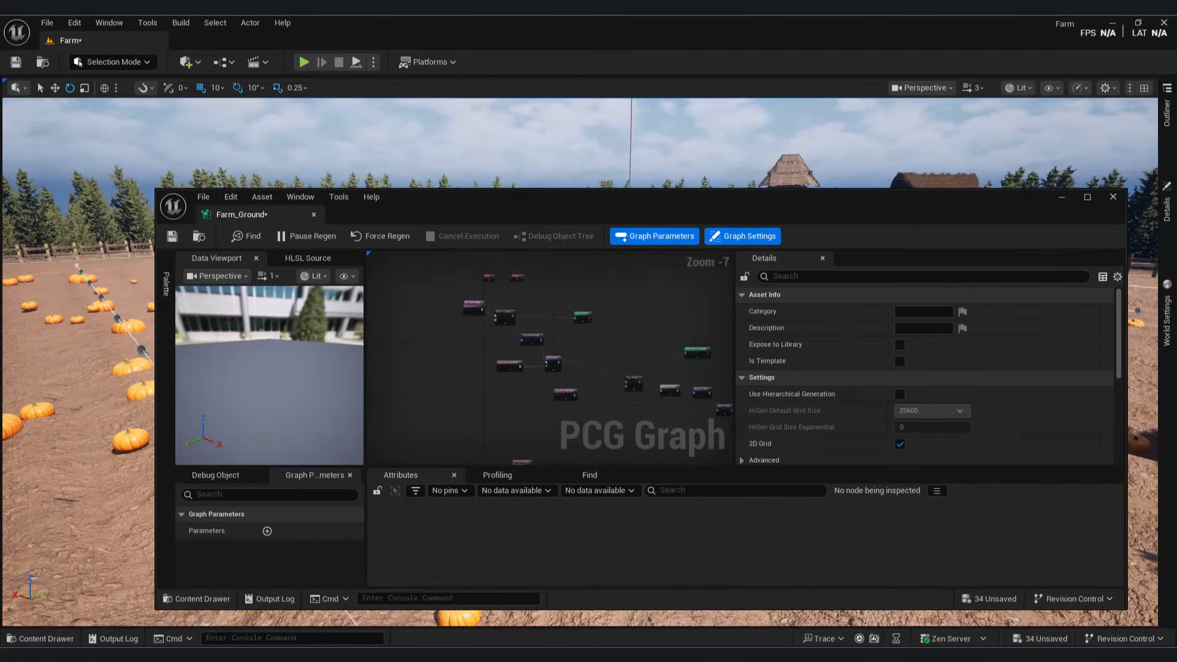
{"action": "scroll", "coordinate": [568, 332], "scroll_direction": "up", "scroll_amount": 6}
{"action": "left_click_drag", "start_coordinate": [646, 340], "coordinate": [604, 502]}
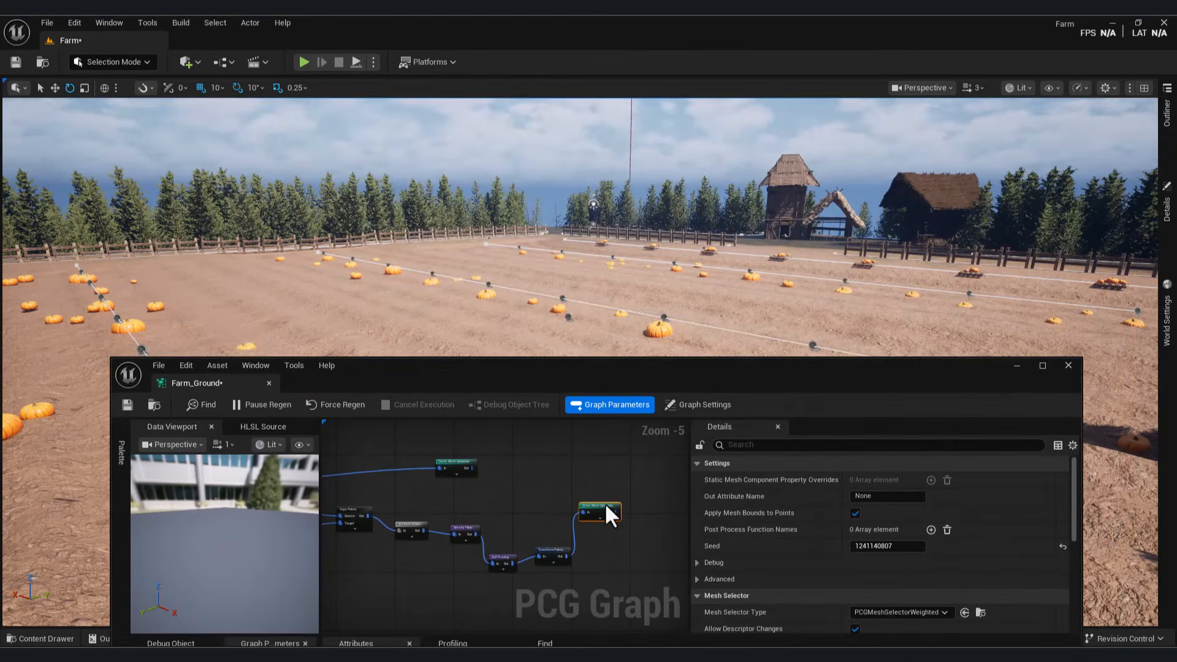
{"action": "scroll", "coordinate": [508, 485], "scroll_direction": "up", "scroll_amount": 3}
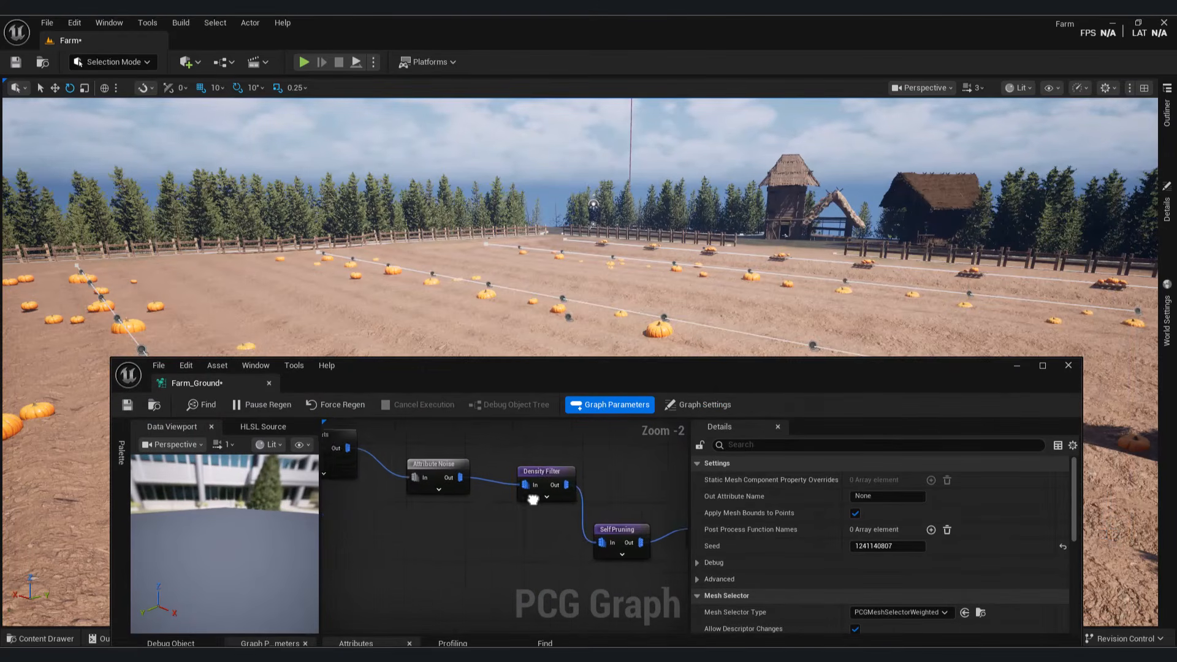
Step: Lower the Density Filter's lower bound to 0.552
{"action": "left_click", "coordinate": [527, 491]}
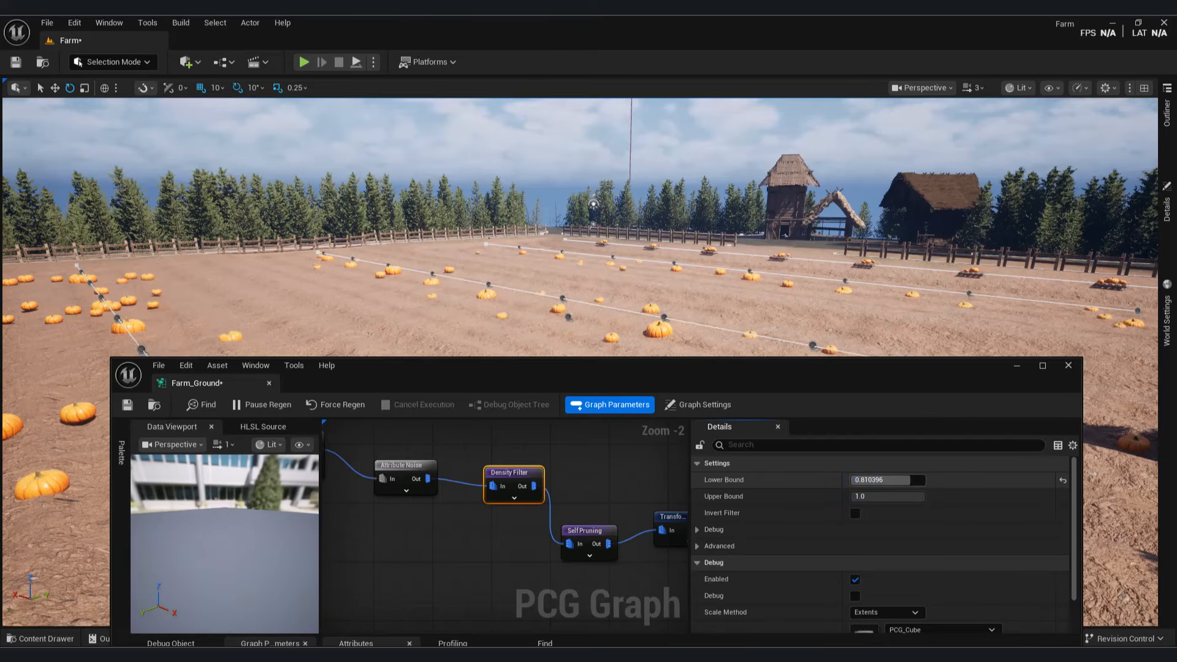
{"action": "left_click_drag", "start_coordinate": [891, 483], "coordinate": [891, 483]}
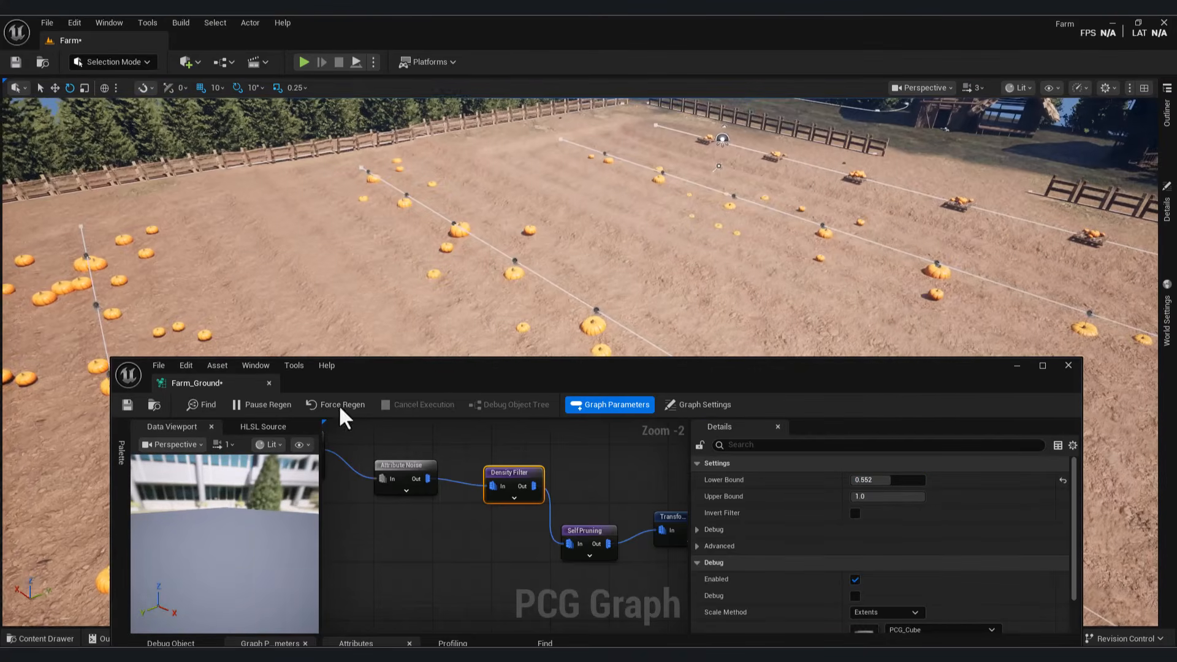
{"action": "right_click_drag", "start_coordinate": [395, 482], "coordinate": [481, 465]}
{"action": "left_click", "coordinate": [411, 428]}
{"action": "scroll", "coordinate": [985, 565], "scroll_direction": "down", "scroll_amount": 3}
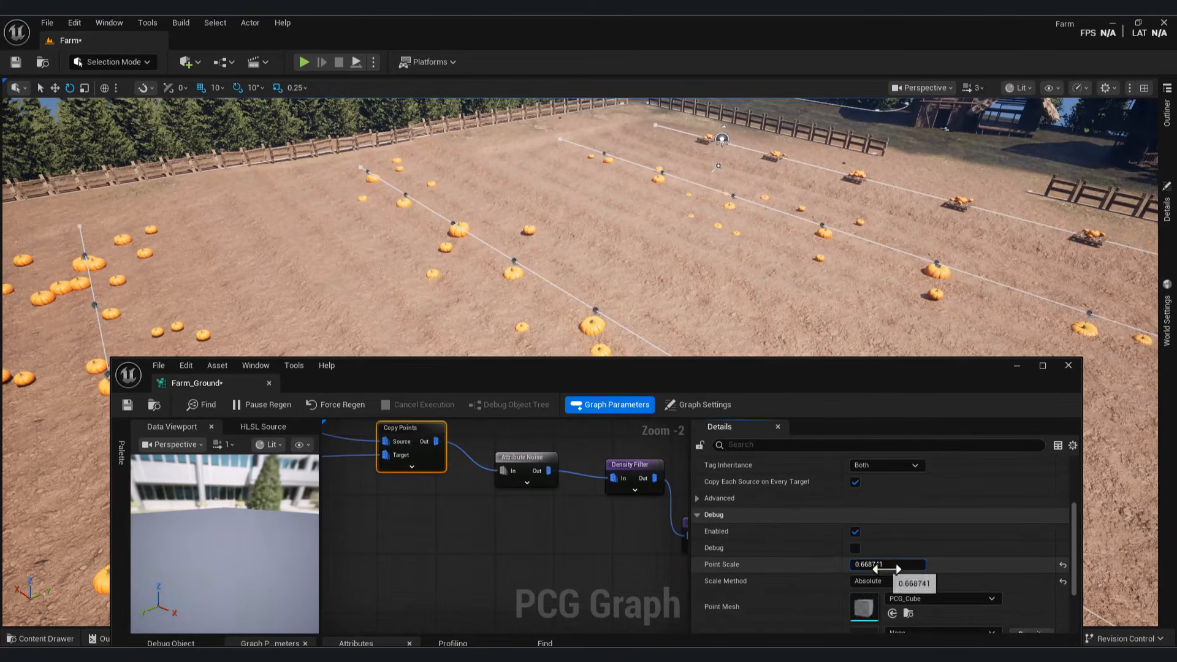
{"action": "scroll", "coordinate": [539, 517], "scroll_direction": "down", "scroll_amount": 3}
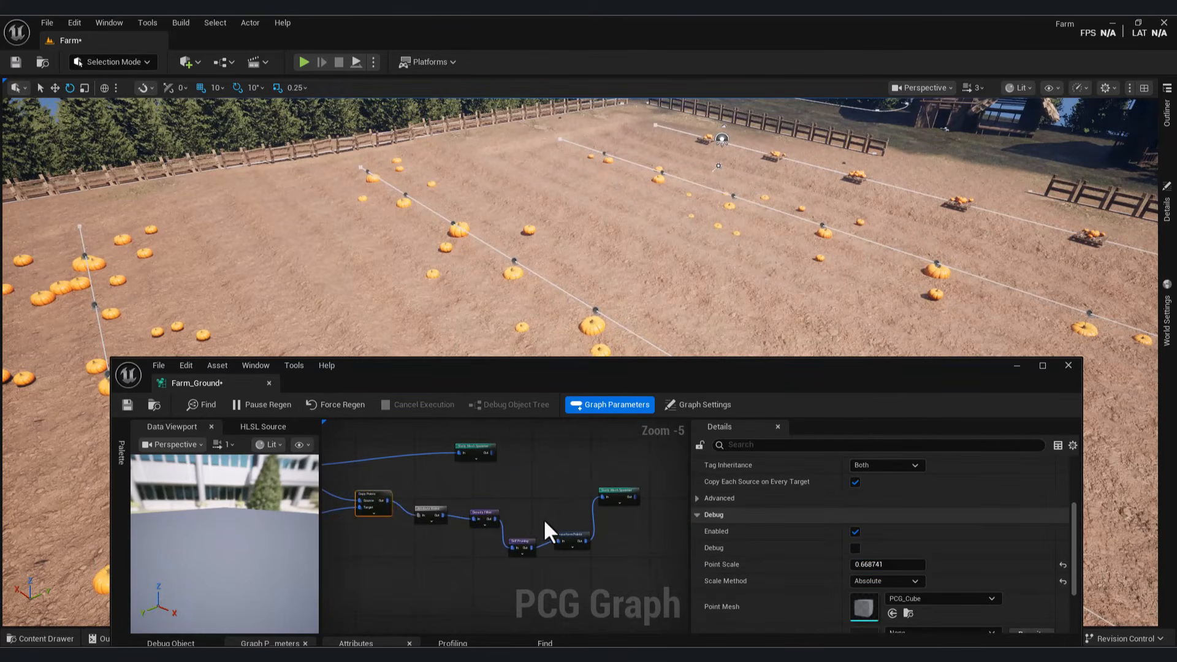
{"action": "scroll", "coordinate": [526, 520], "scroll_direction": "up", "scroll_amount": 3}
Step: Change the Transform Points X offsets to 21.116555 min and -5.666465 max
{"action": "left_click", "coordinate": [581, 510]}
{"action": "scroll", "coordinate": [1001, 539], "scroll_direction": "up", "scroll_amount": 2}
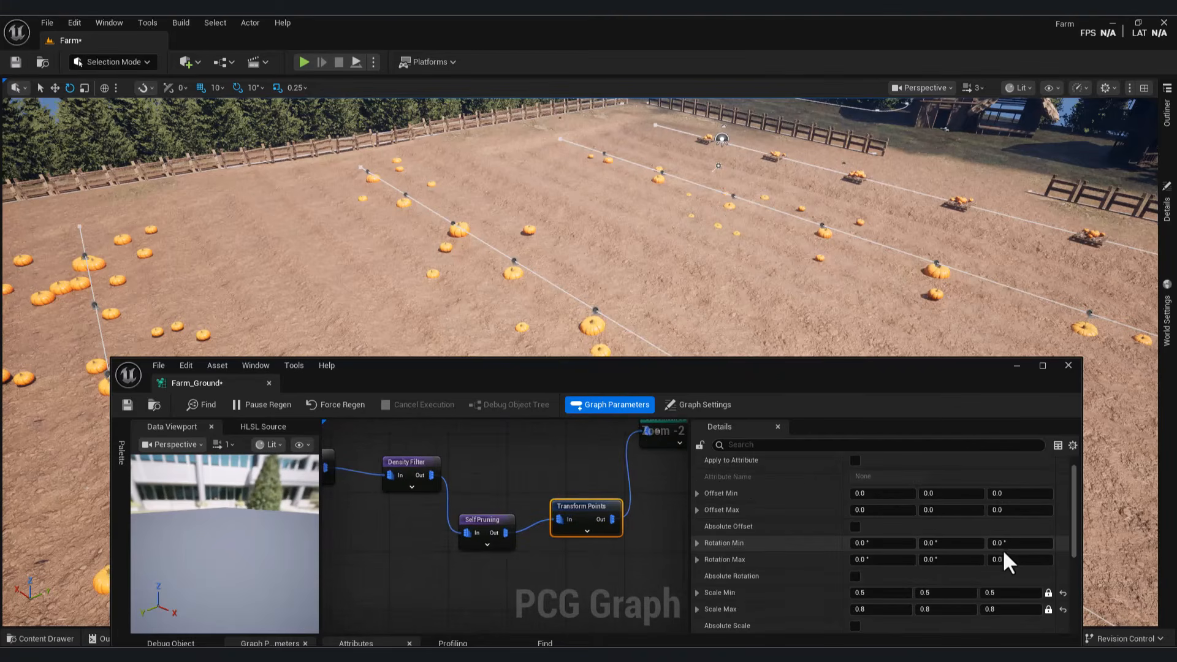
{"action": "left_click_drag", "start_coordinate": [866, 492], "coordinate": [890, 510]}
{"action": "scroll", "coordinate": [642, 515], "scroll_direction": "down", "scroll_amount": 2}
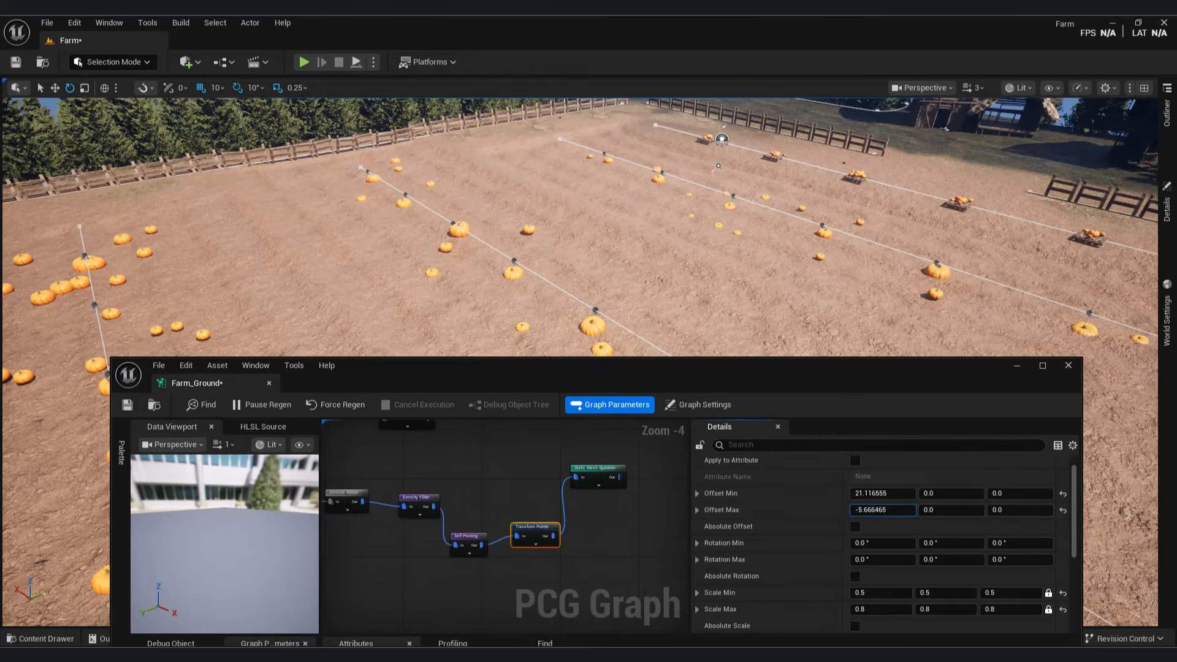
{"action": "left_click", "coordinate": [605, 472]}
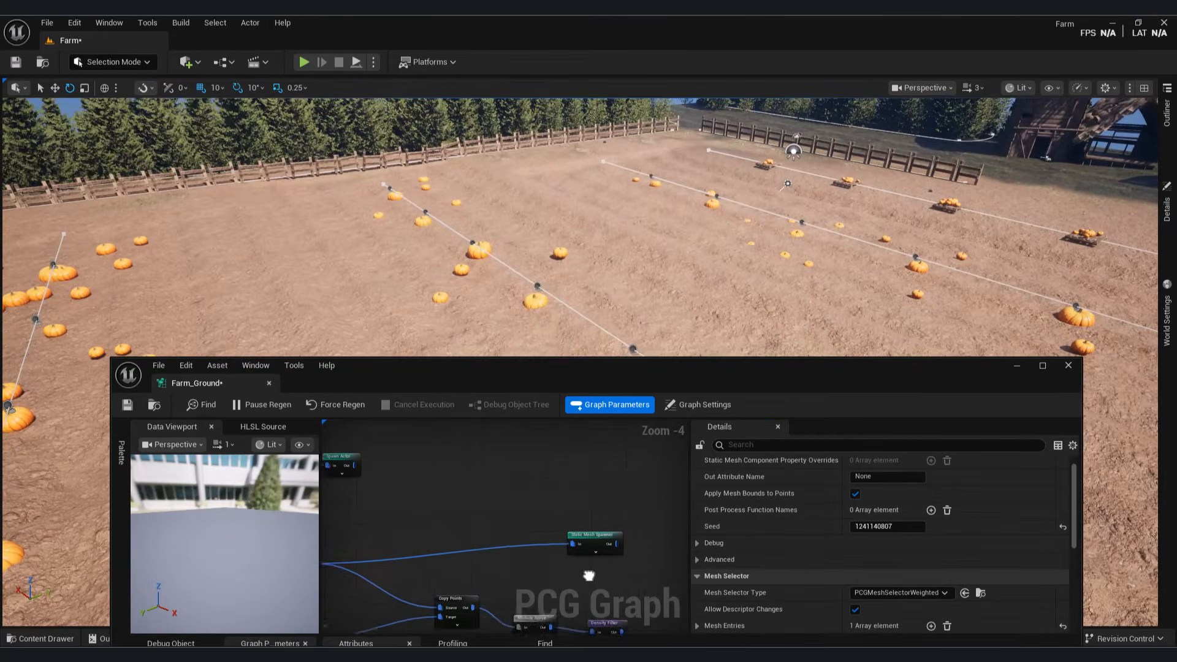
Step: Drop the Spline Sampler's distance increment from 905.46 to 398.23
{"action": "right_click_drag", "start_coordinate": [588, 573], "coordinate": [465, 515]}
{"action": "left_click", "coordinate": [465, 515]}
{"action": "left_click", "coordinate": [411, 472]}
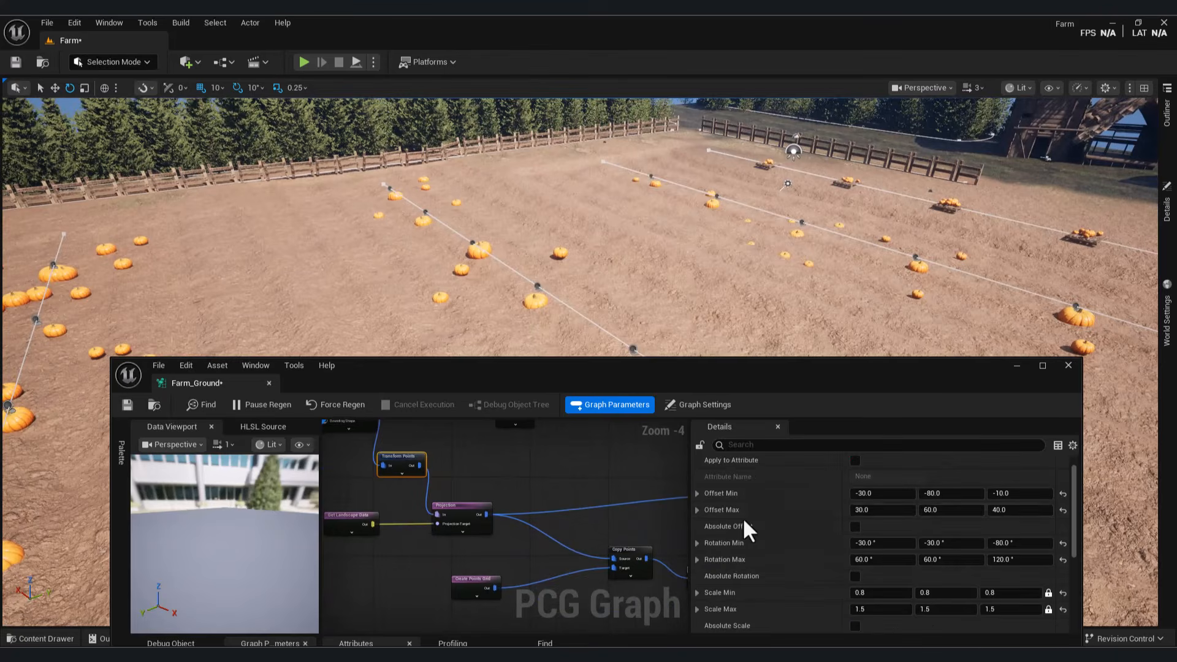
{"action": "right_click_drag", "start_coordinate": [368, 432], "coordinate": [442, 484]}
{"action": "left_click", "coordinate": [440, 475]}
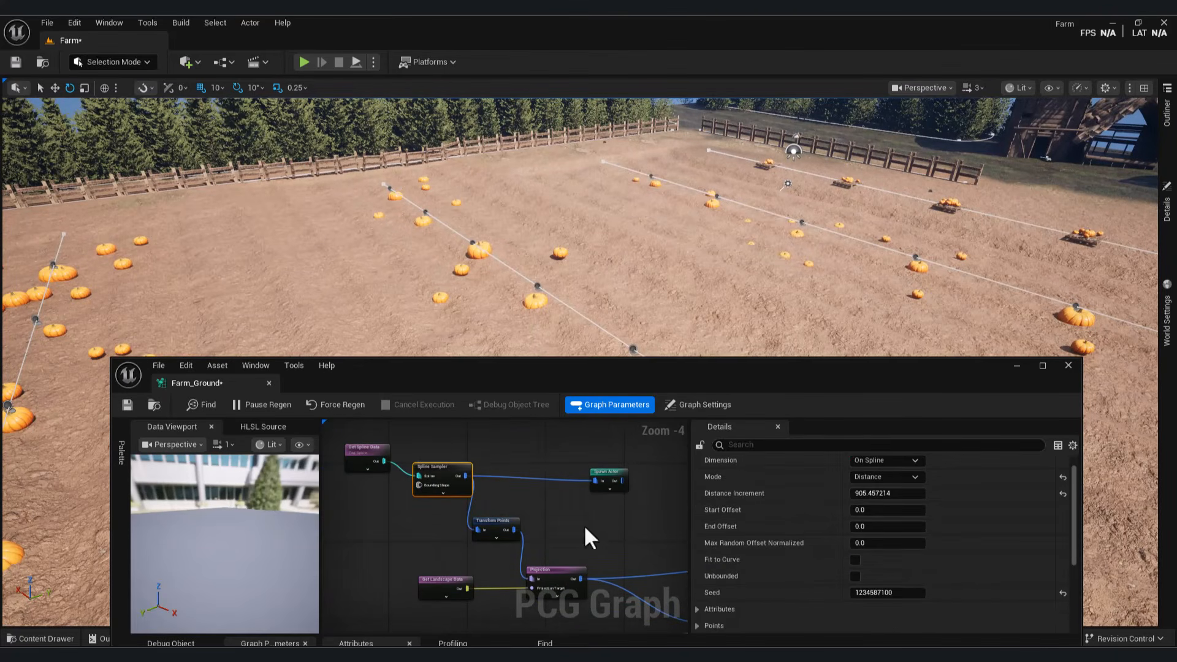
{"action": "scroll", "coordinate": [965, 561], "scroll_direction": "down", "scroll_amount": 3}
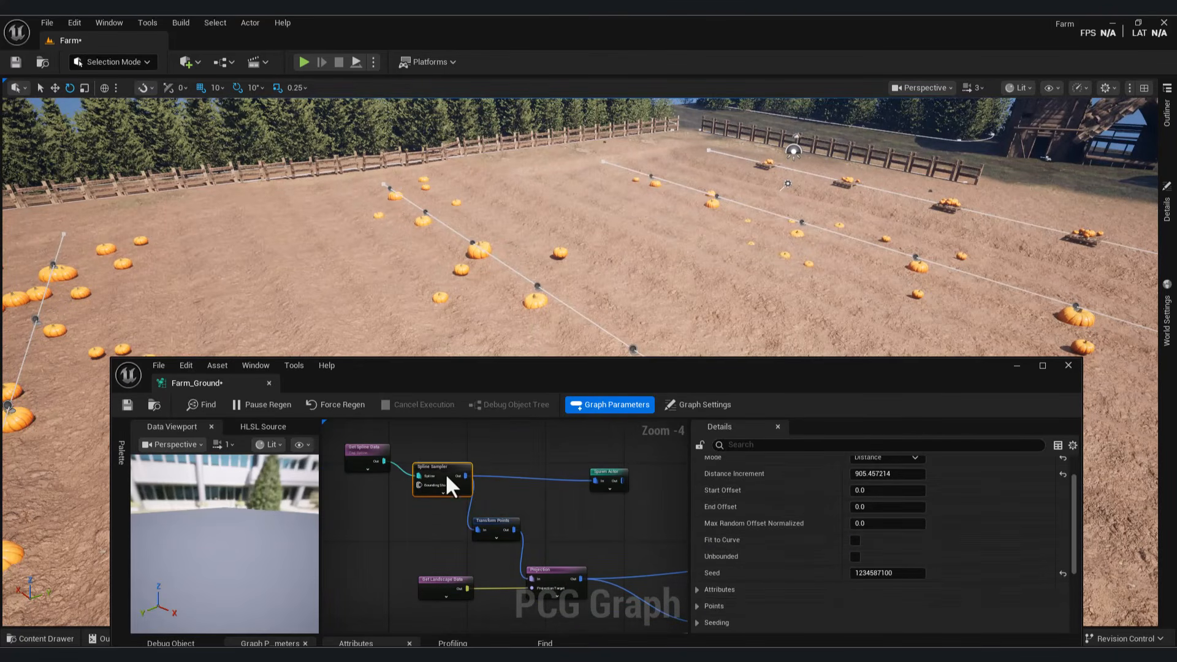
{"action": "scroll", "coordinate": [995, 540], "scroll_direction": "up", "scroll_amount": 2}
{"action": "scroll", "coordinate": [500, 539], "scroll_direction": "up", "scroll_amount": 2}
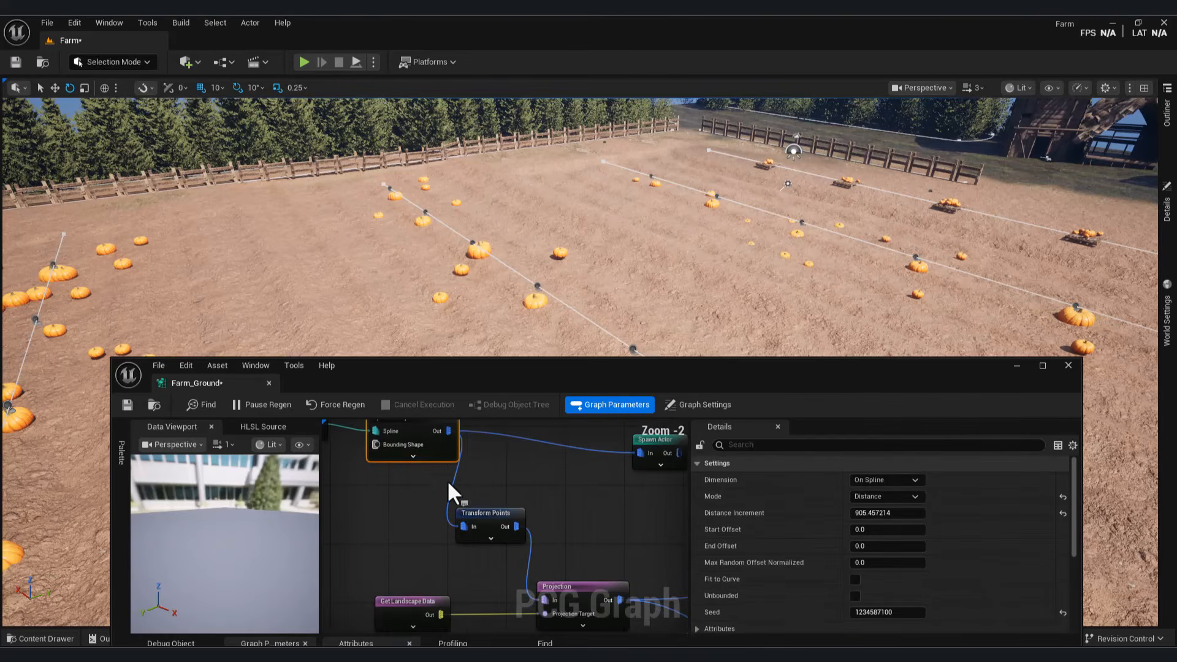
{"action": "left_click_drag", "start_coordinate": [881, 518], "coordinate": [898, 516]}
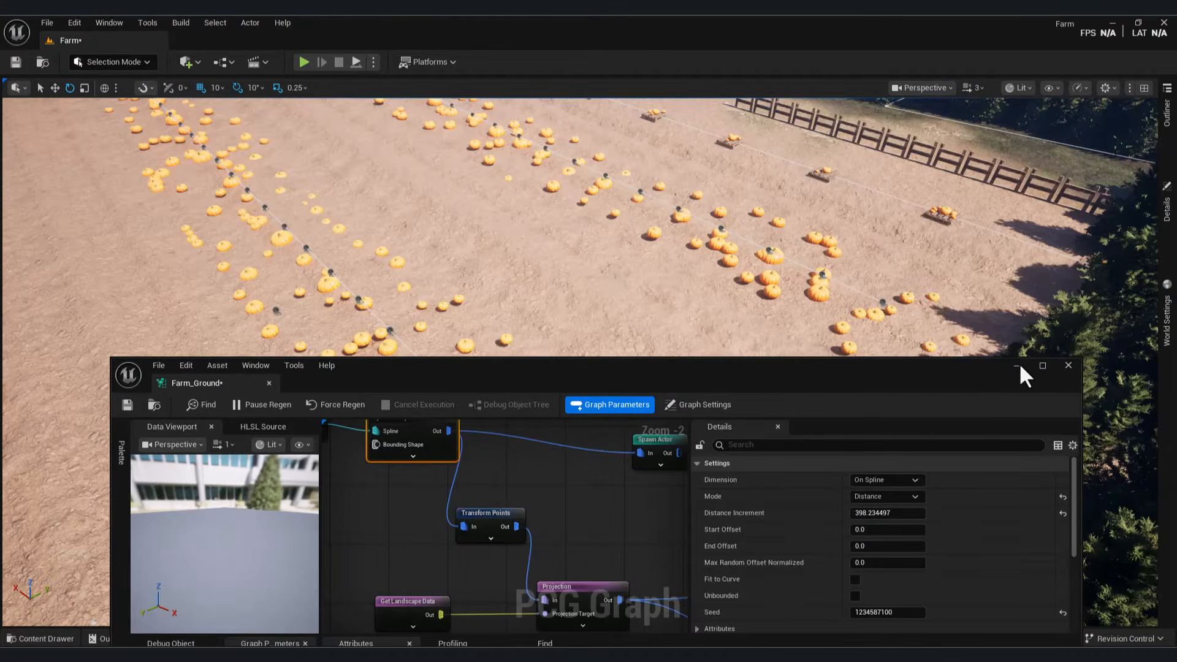
Step: Place a Spline actor in the pumpkin field and stretch it far to the left
{"action": "left_click", "coordinate": [1018, 367]}
{"action": "left_click", "coordinate": [40, 638]}
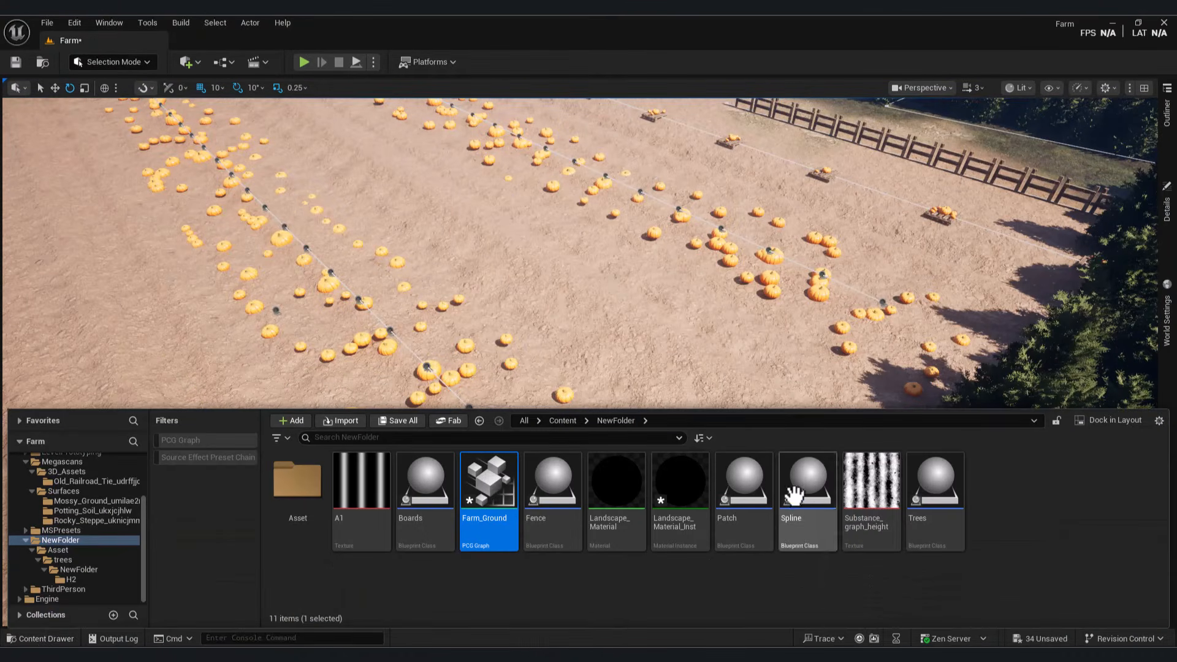
{"action": "left_click_drag", "start_coordinate": [794, 494], "coordinate": [660, 370]}
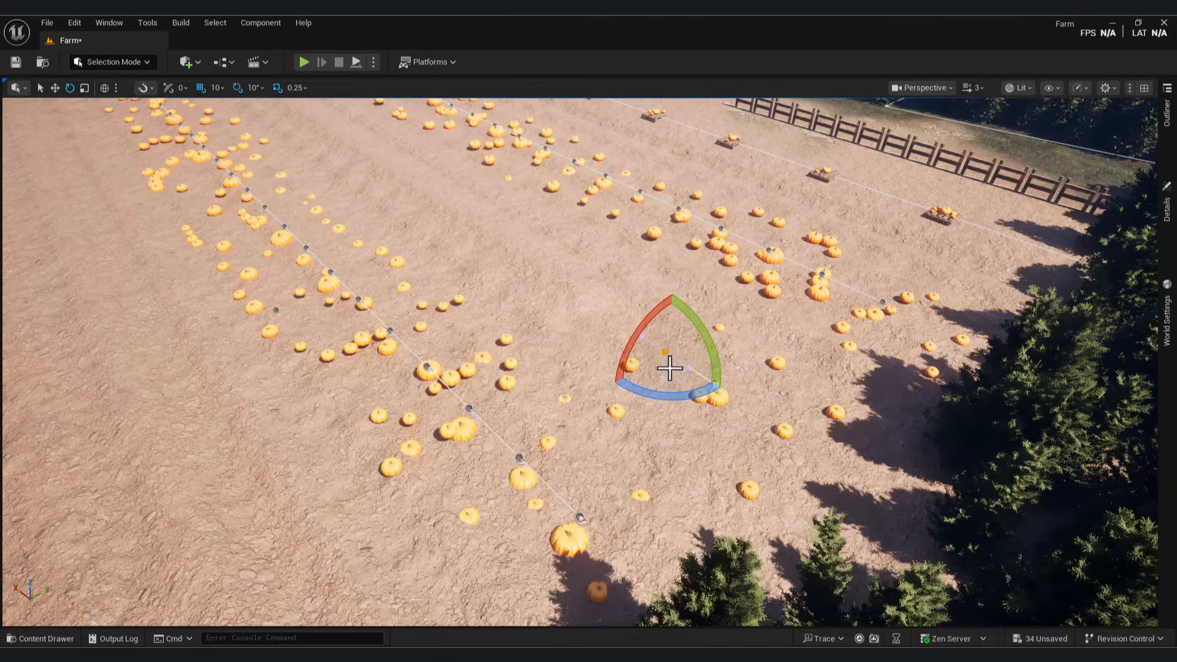
{"action": "right_click_drag", "start_coordinate": [673, 386], "coordinate": [673, 214]}
{"action": "right_click_drag", "start_coordinate": [678, 420], "coordinate": [678, 588]}
{"action": "left_click_drag", "start_coordinate": [752, 358], "coordinate": [225, 276]}
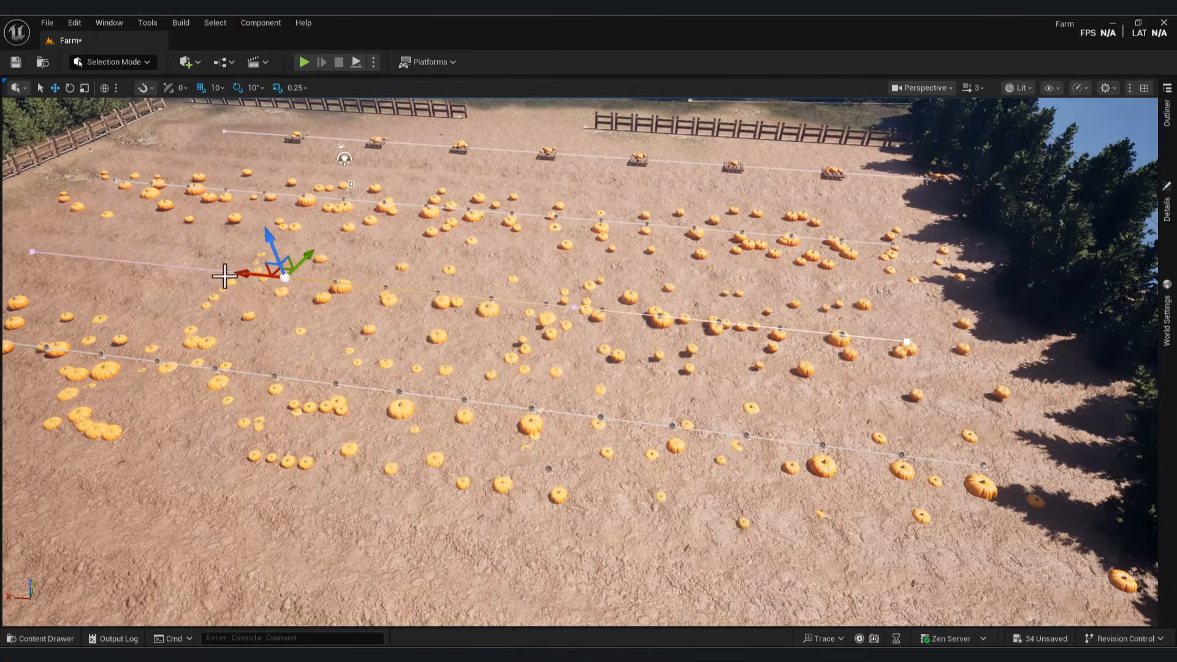
Step: Place a second pumpkin spline in the field and extend it far to the right
{"action": "right_click_drag", "start_coordinate": [476, 380], "coordinate": [270, 368]}
{"action": "key", "text": "ctrl+space"}
{"action": "left_click_drag", "start_coordinate": [800, 488], "coordinate": [1036, 202]}
{"action": "right_click_drag", "start_coordinate": [1036, 202], "coordinate": [699, 429]}
Step: Reopen the Farm_Ground PCG graph asset from the Content Drawer
{"action": "left_click", "coordinate": [713, 482]}
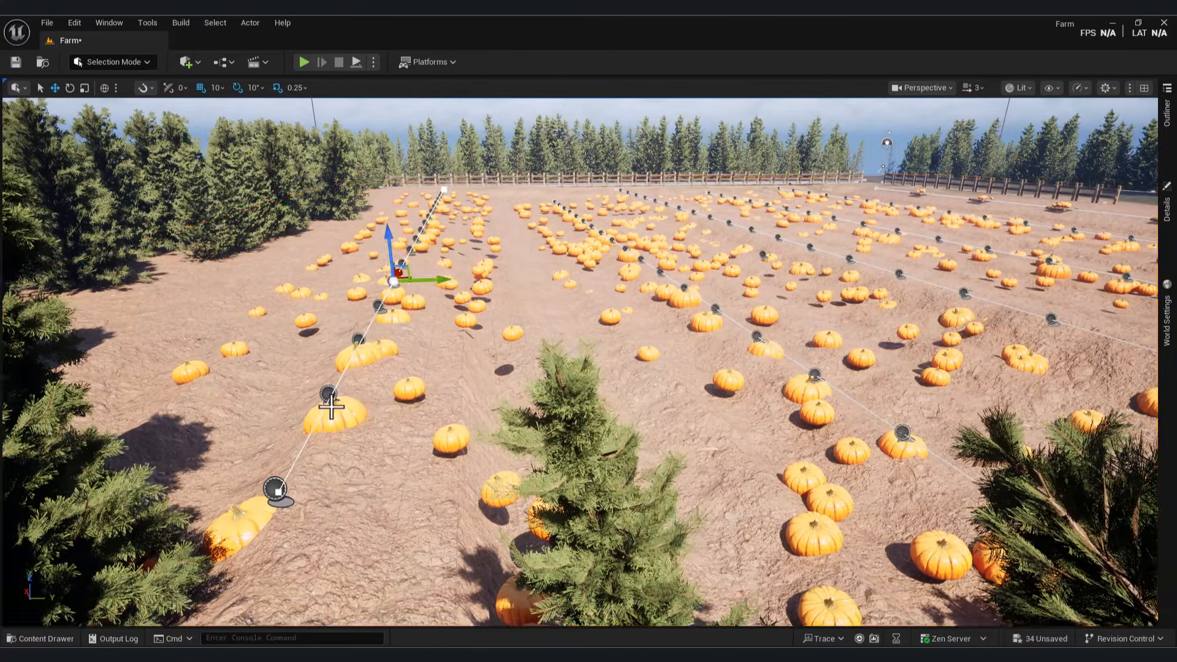
{"action": "right_click_drag", "start_coordinate": [290, 454], "coordinate": [478, 509]}
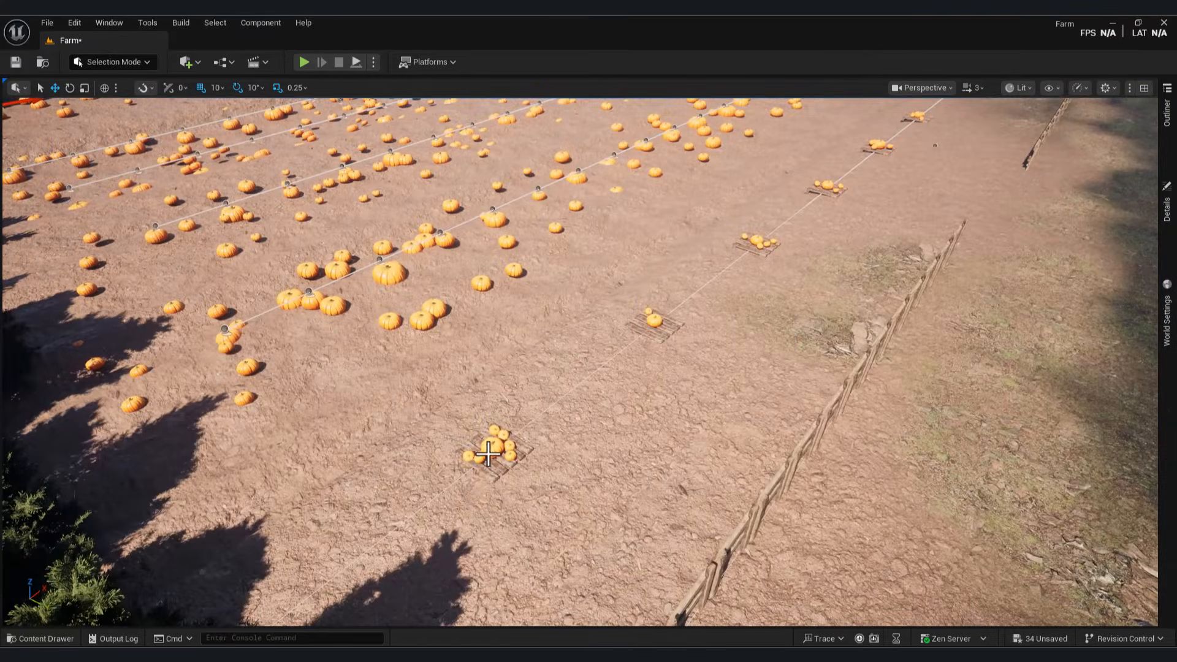
{"action": "left_click", "coordinate": [81, 638]}
{"action": "double_click", "coordinate": [487, 475]}
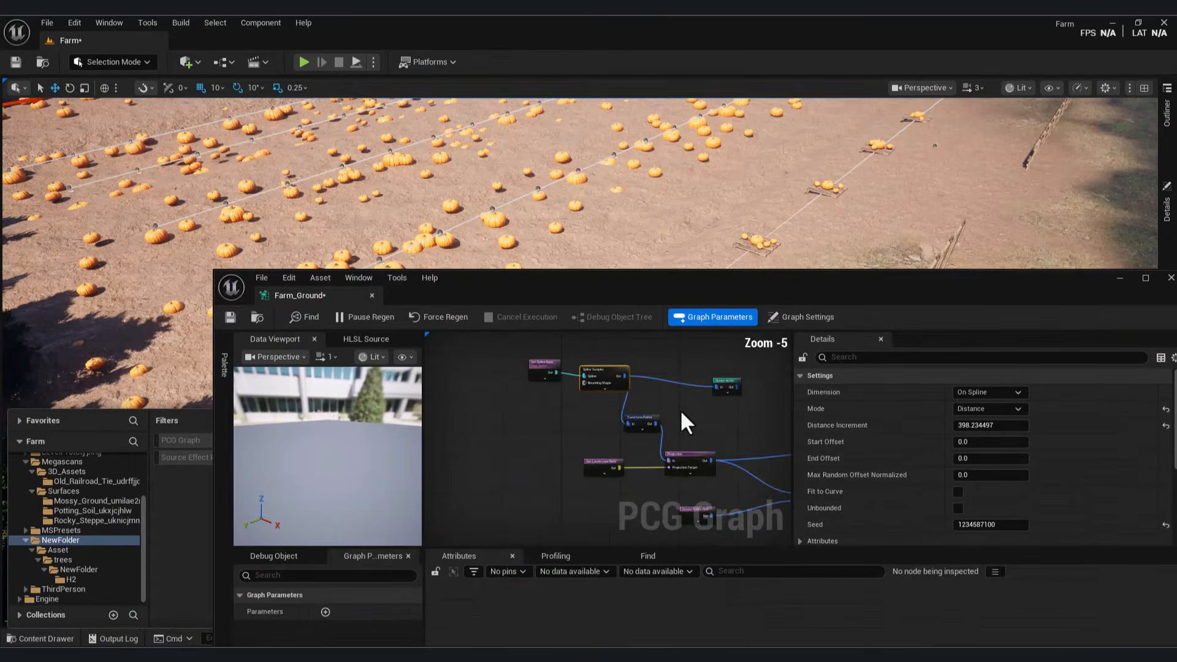
Step: Lower the pallet Spline Sampler's Distance Increment so the crates sit closer together
{"action": "right_click_drag", "start_coordinate": [679, 409], "coordinate": [646, 413]}
{"action": "left_click", "coordinate": [676, 418]}
{"action": "right_click_drag", "start_coordinate": [573, 402], "coordinate": [651, 396]}
{"action": "left_click", "coordinate": [652, 398]}
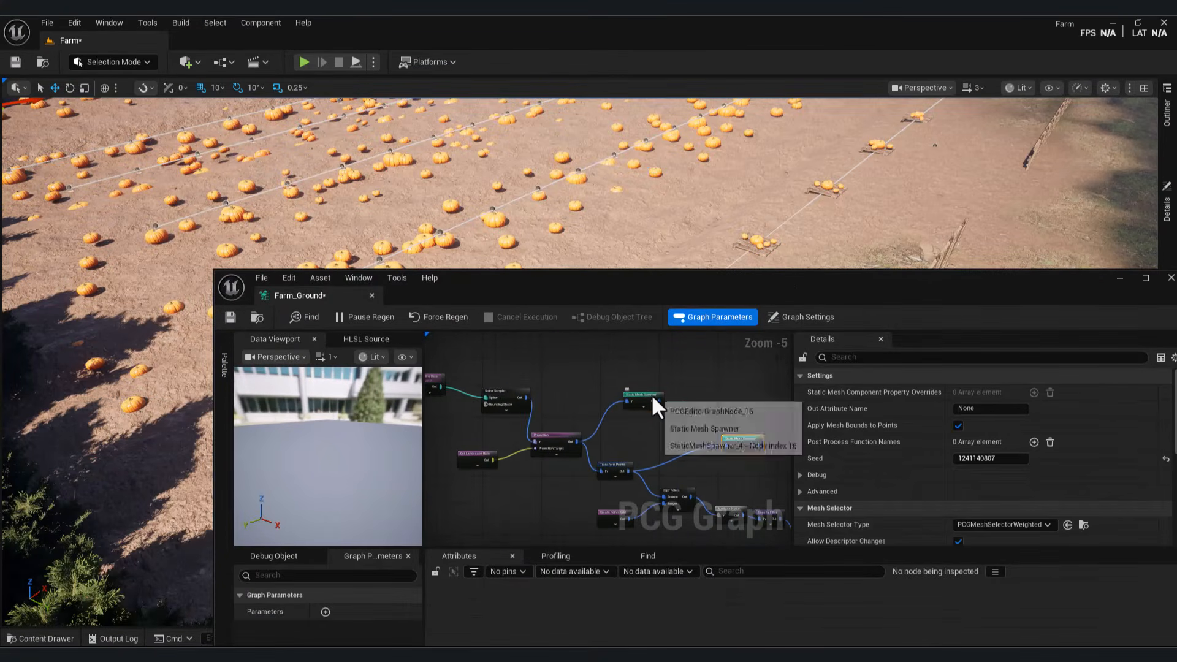
{"action": "scroll", "coordinate": [557, 434], "scroll_direction": "up", "scroll_amount": 3}
{"action": "left_click", "coordinate": [570, 410]}
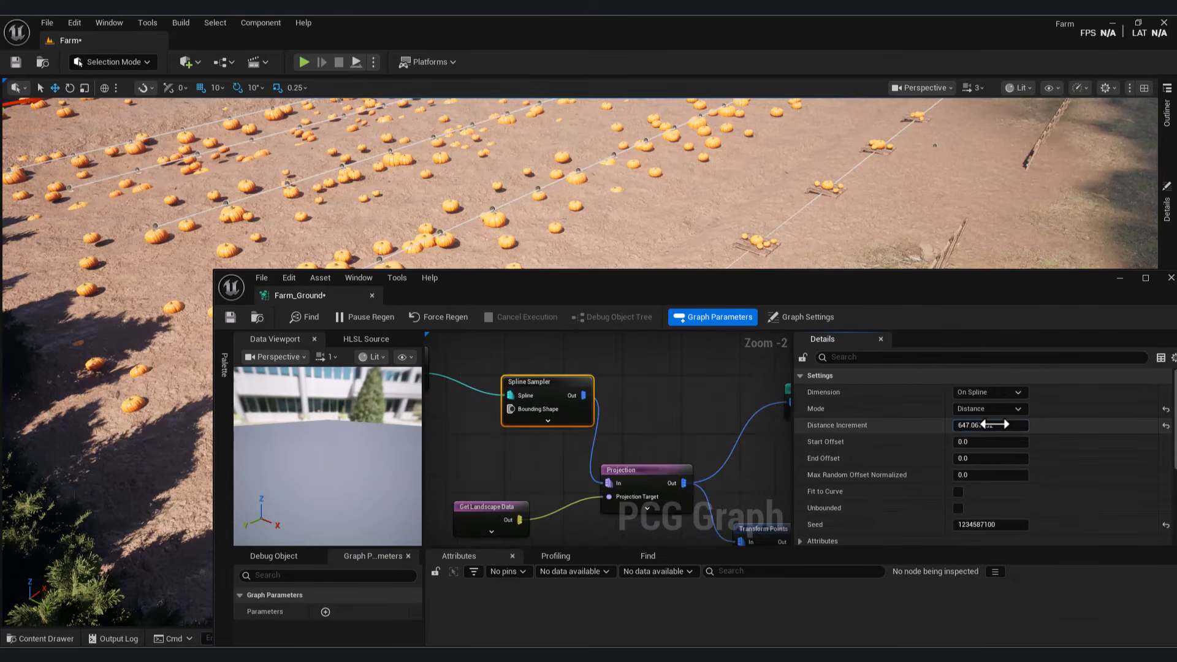
{"action": "scroll", "coordinate": [537, 442], "scroll_direction": "down", "scroll_amount": 1}
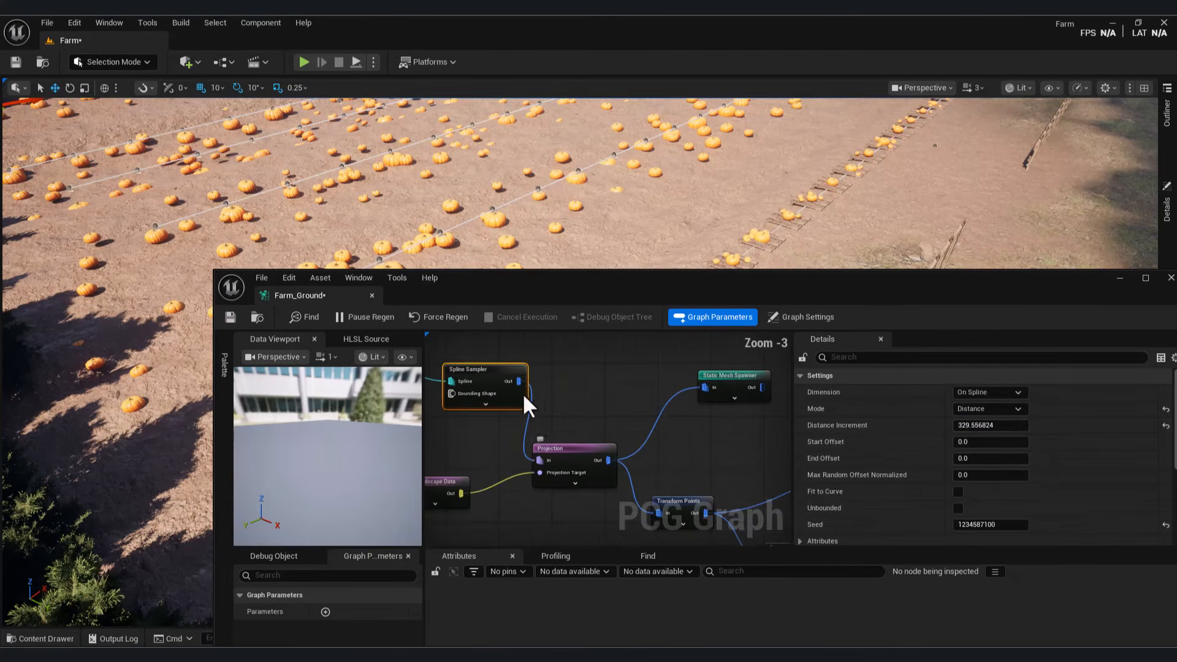
Step: Add a Transform Points node after the pallet sampler and raise its maximum Y offset
{"action": "right_click_drag", "start_coordinate": [523, 395], "coordinate": [619, 424]}
{"action": "right_click", "coordinate": [679, 396]}
{"action": "type", "text": "transform"}
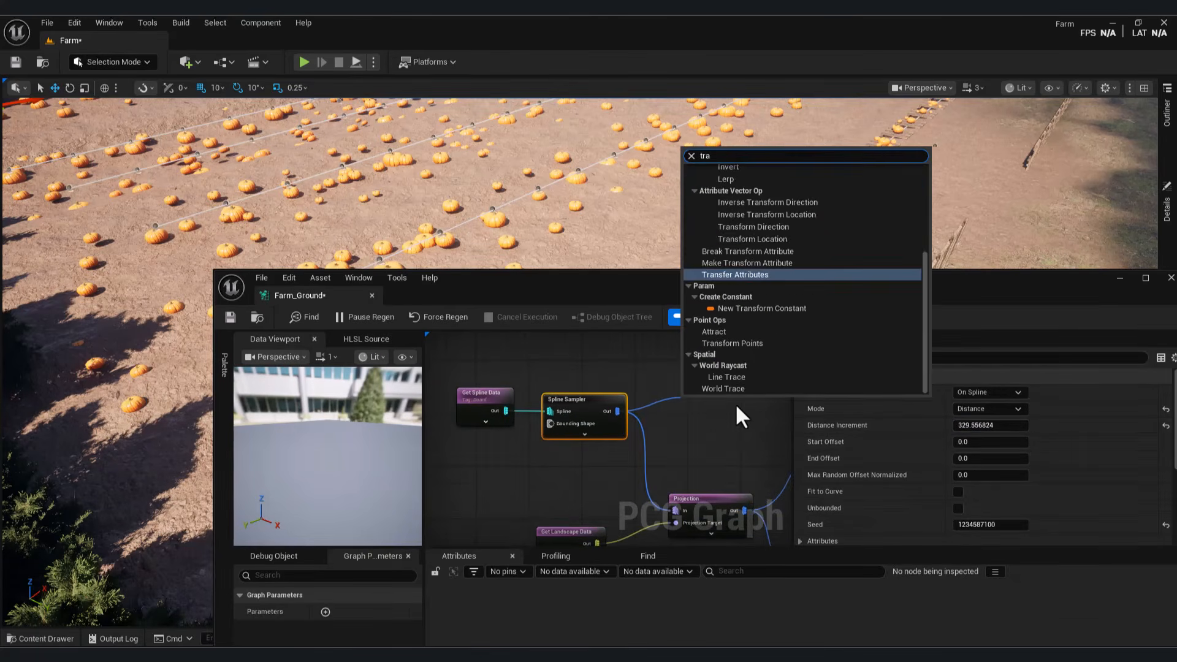
{"action": "scroll", "coordinate": [741, 368], "scroll_direction": "up", "scroll_amount": 2}
{"action": "left_click", "coordinate": [755, 389]}
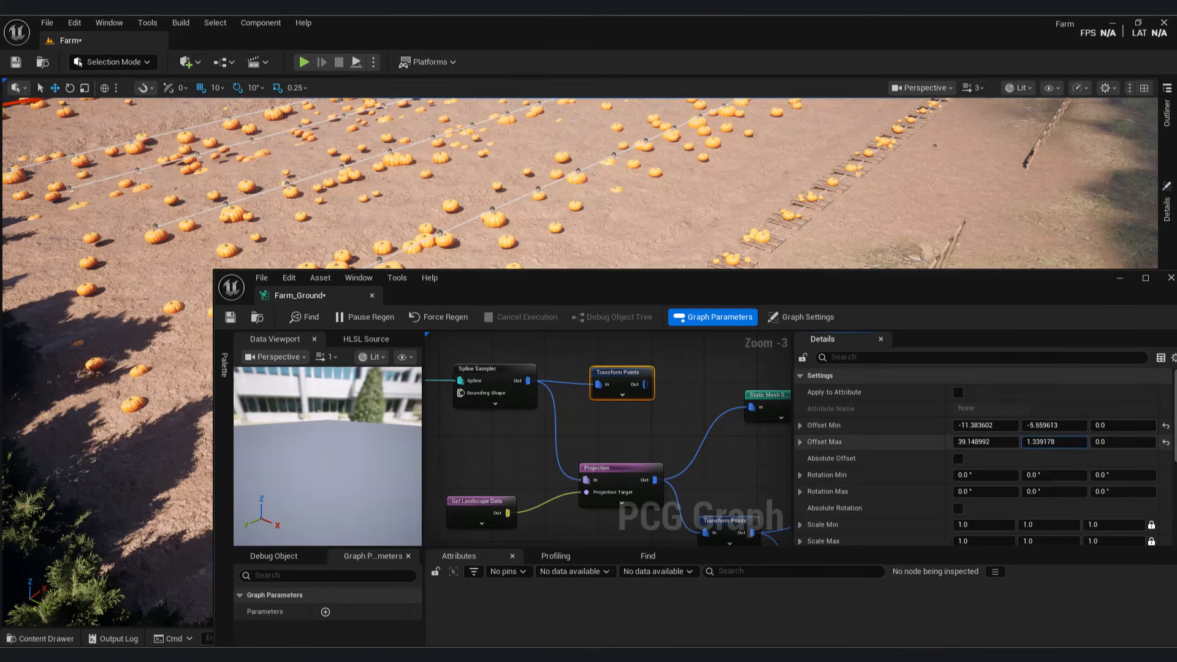
{"action": "right_click_drag", "start_coordinate": [644, 406], "coordinate": [638, 373]}
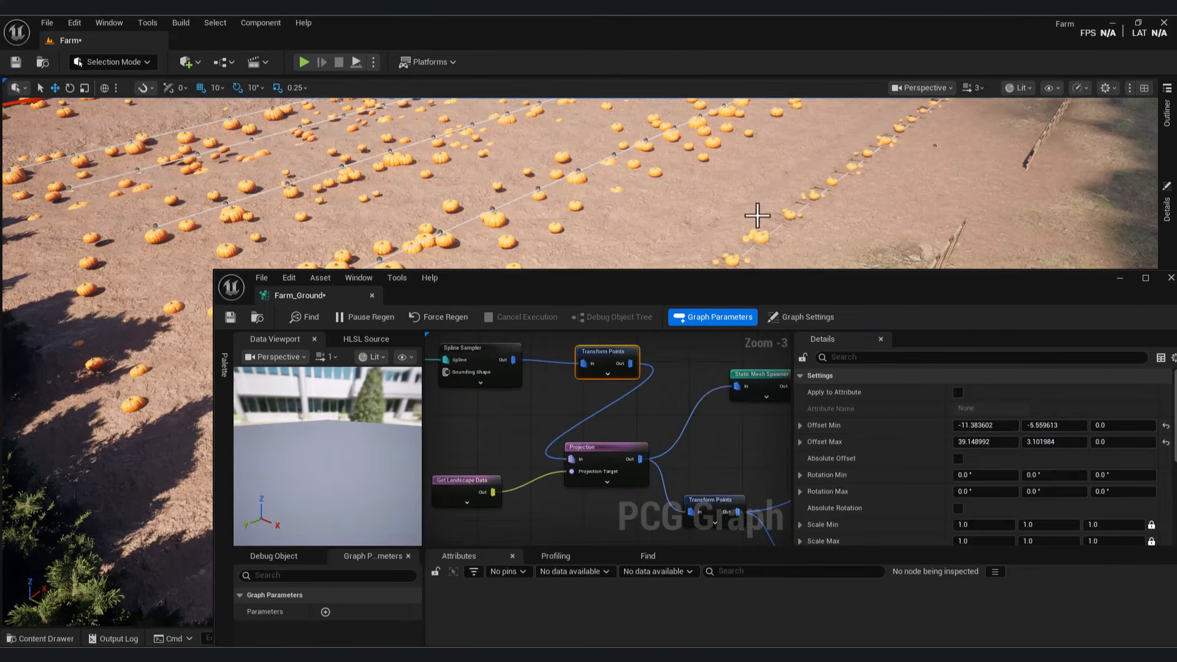
Step: Set the Transform Points Rotation Min Z to -90
{"action": "right_click_drag", "start_coordinate": [757, 216], "coordinate": [822, 216]}
{"action": "left_click", "coordinate": [490, 365]}
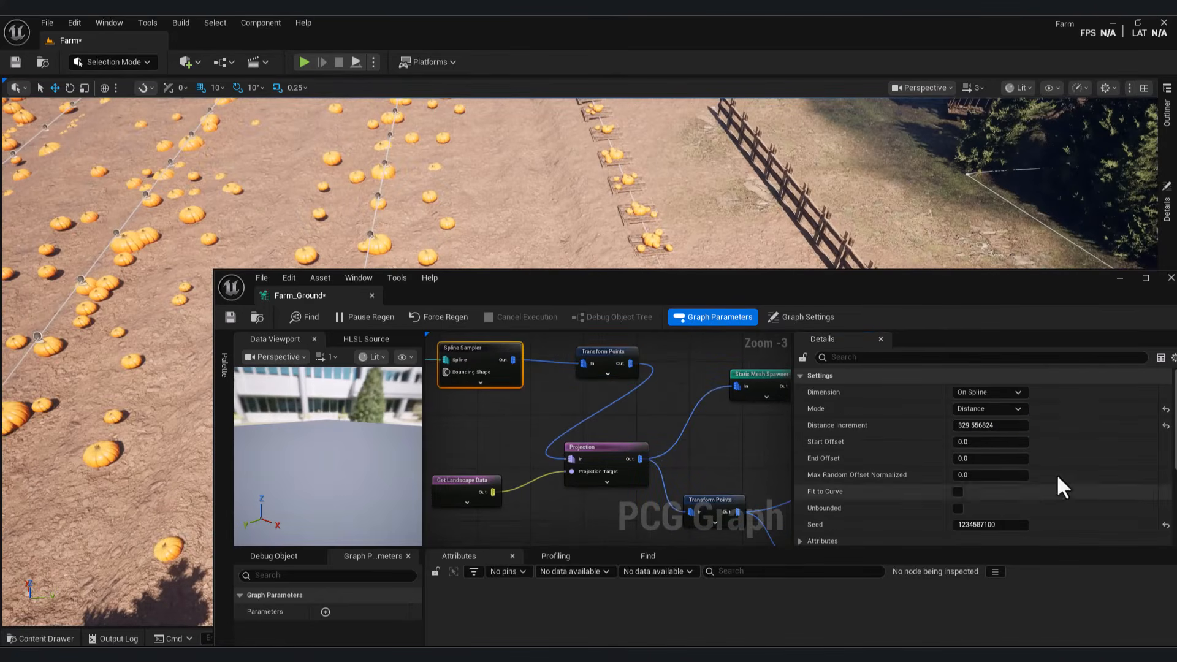
{"action": "left_click", "coordinate": [603, 361]}
{"action": "left_click", "coordinate": [1117, 417]}
{"action": "type", "text": "-9"}
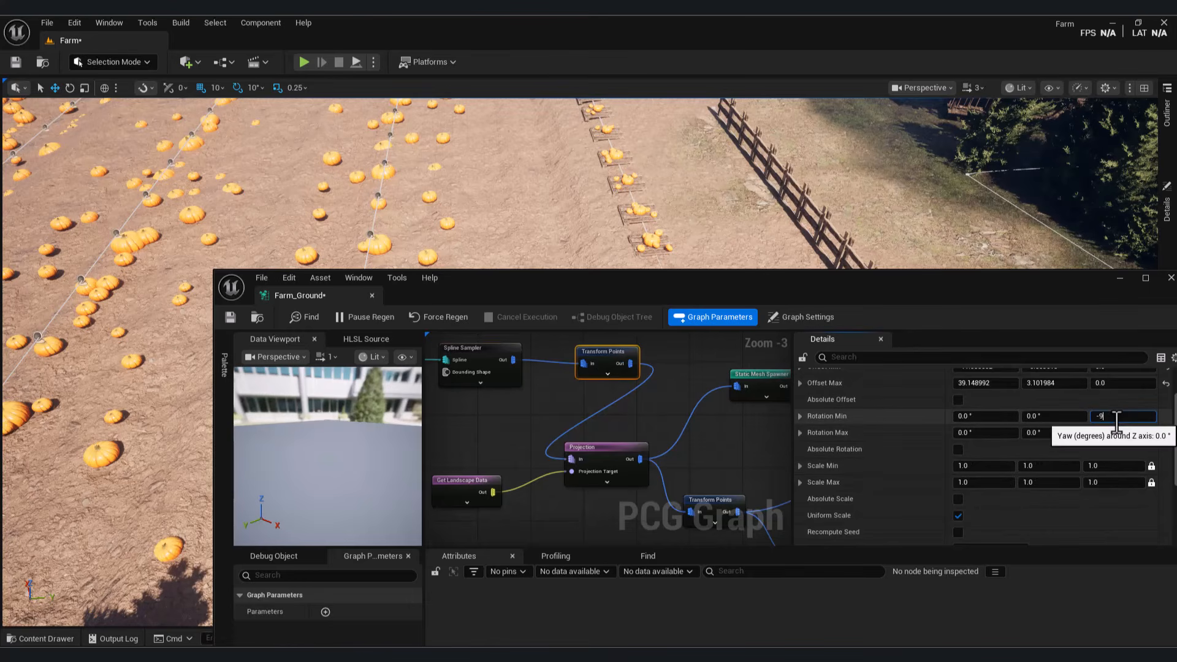
{"action": "type", "text": "0"}
{"action": "key", "text": "Return"}
Step: Minimize the graph editor and inspect the pallets in the field, selecting the farm PCG actor
{"action": "right_click_drag", "start_coordinate": [791, 236], "coordinate": [956, 245]}
{"action": "left_click", "coordinate": [1119, 277]}
{"action": "right_click_drag", "start_coordinate": [589, 362], "coordinate": [466, 337]}
{"action": "right_click_drag", "start_coordinate": [675, 334], "coordinate": [797, 245]}
{"action": "left_click", "coordinate": [733, 334]}
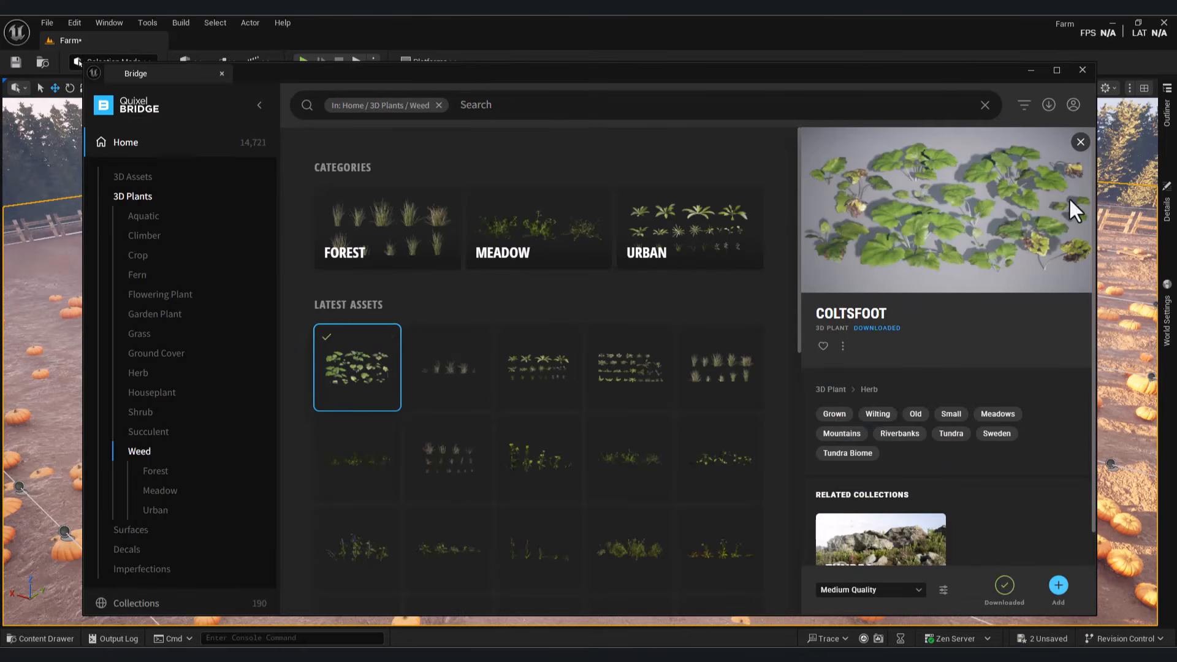
Step: Close Quixel Bridge with Coltsfoot downloaded and bring the Farm_Ground graph editor back
{"action": "left_click", "coordinate": [1030, 69]}
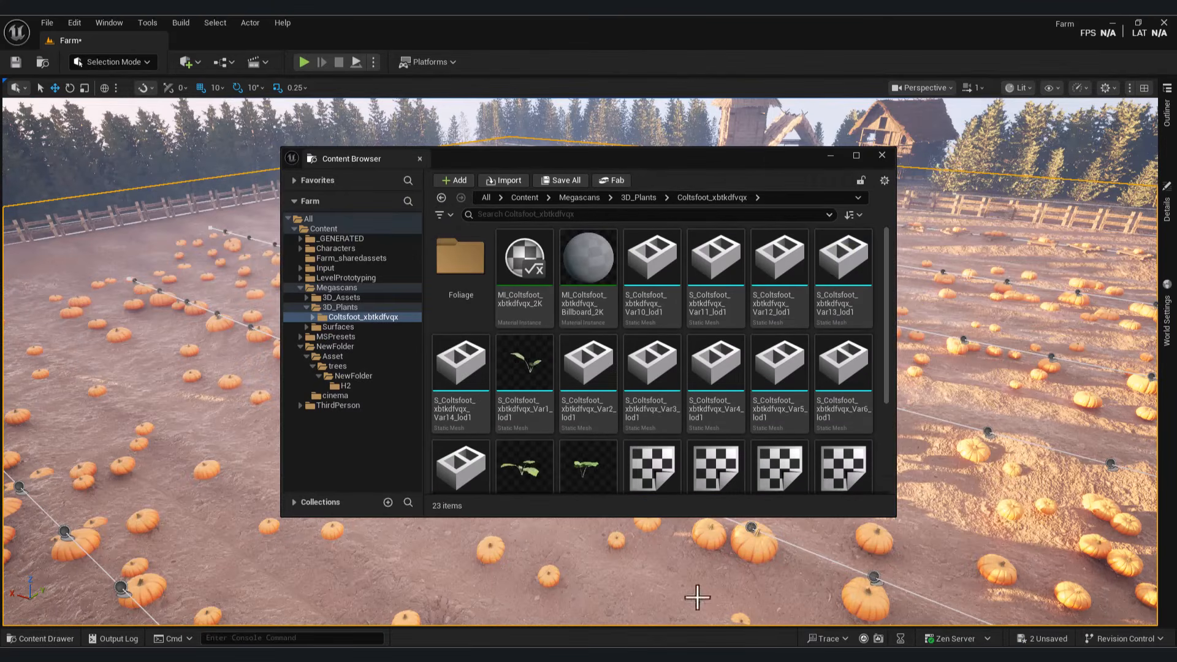
{"action": "mouse_move", "coordinate": [756, 613]}
{"action": "left_click", "coordinate": [705, 615]}
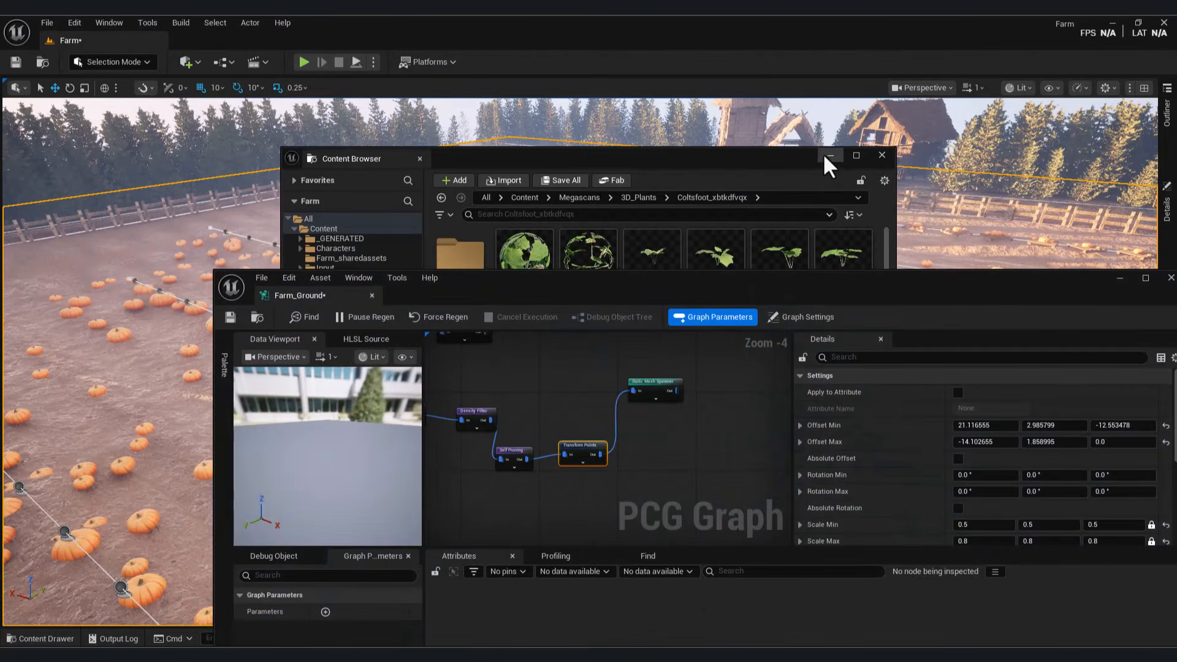
Step: Wire a Copy Points node from Transform Points and add a Create Points Grid node as its target
{"action": "left_click", "coordinate": [829, 157]}
{"action": "left_click", "coordinate": [655, 386]}
{"action": "right_click_drag", "start_coordinate": [657, 384], "coordinate": [593, 375]}
{"action": "scroll", "coordinate": [594, 375], "scroll_direction": "up", "scroll_amount": 1}
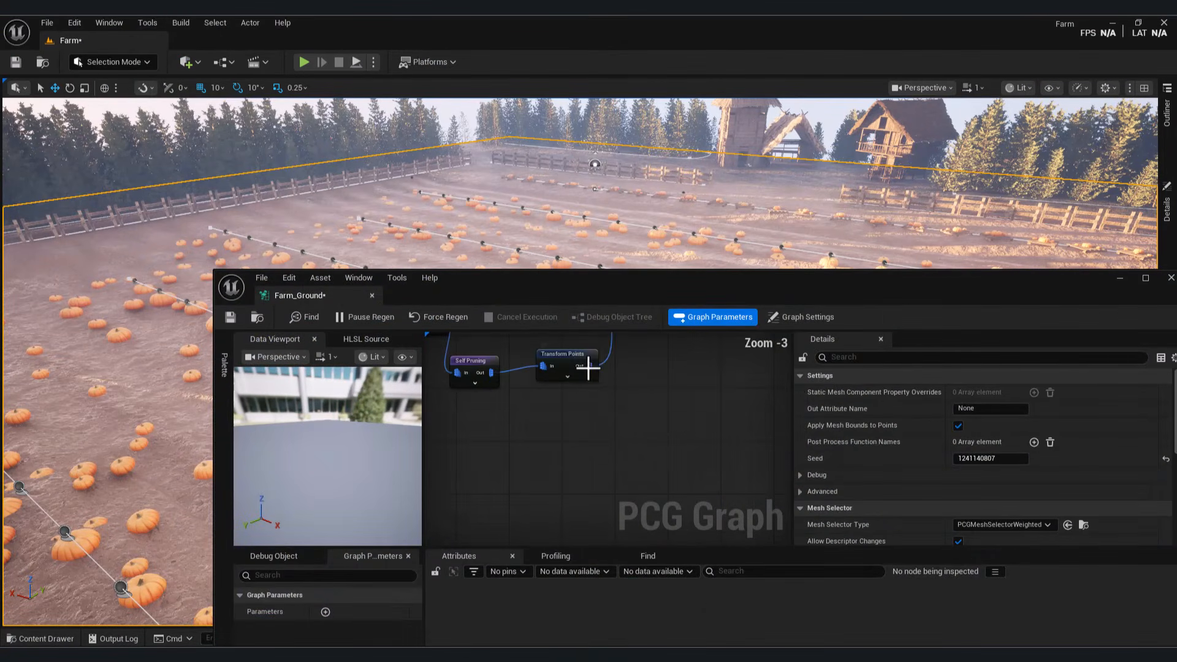
{"action": "left_click_drag", "start_coordinate": [589, 367], "coordinate": [545, 458]}
{"action": "type", "text": "copy"}
{"action": "key", "text": "Return"}
{"action": "type", "text": "gri"}
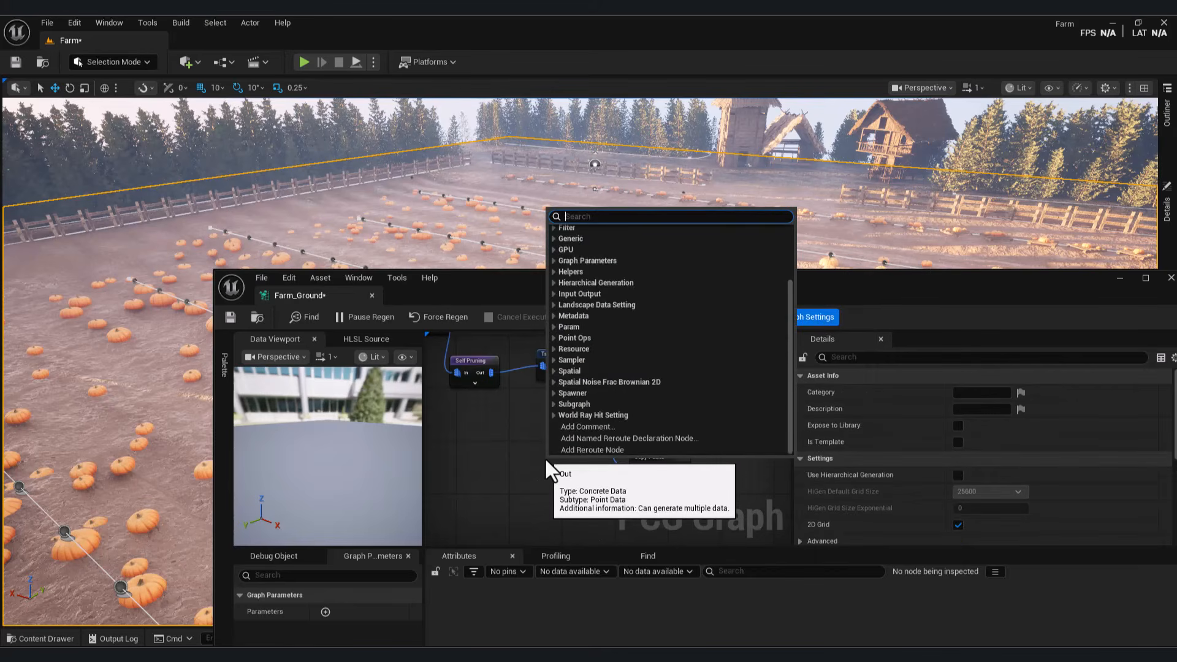
{"action": "type", "text": "d"}
{"action": "left_click", "coordinate": [596, 287]}
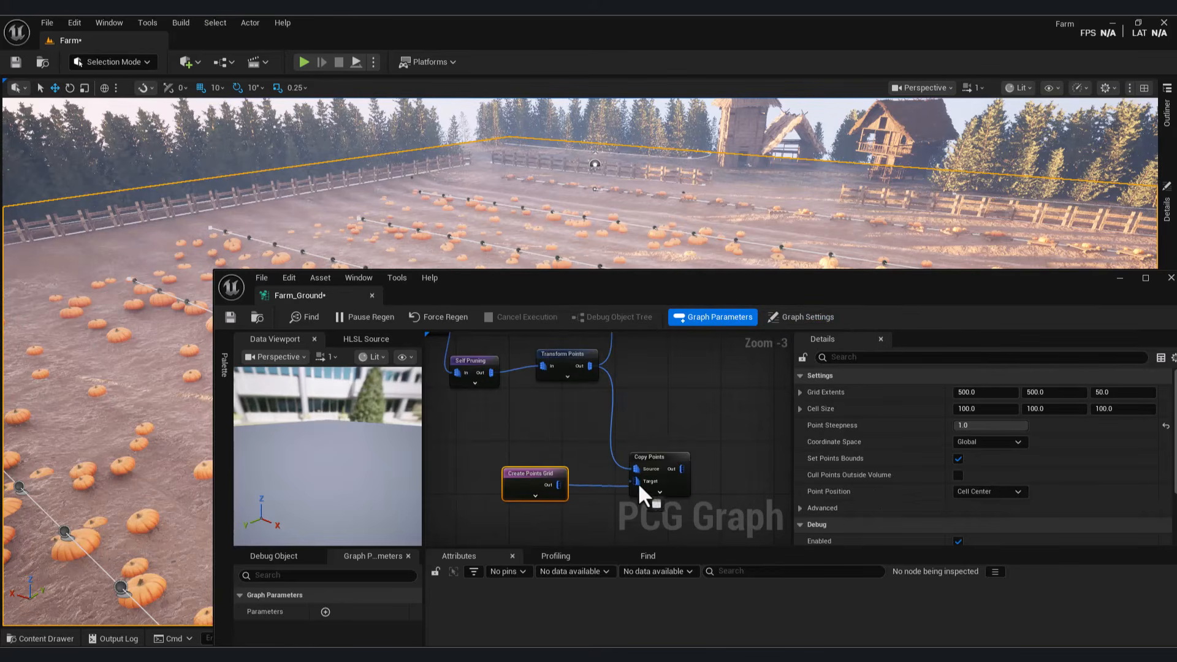
Step: Set the debug Scale Method to Absolute and Point Scale to 0.208
{"action": "left_click_drag", "start_coordinate": [654, 456], "coordinate": [661, 458]}
{"action": "scroll", "coordinate": [1128, 438], "scroll_direction": "down", "scroll_amount": 2}
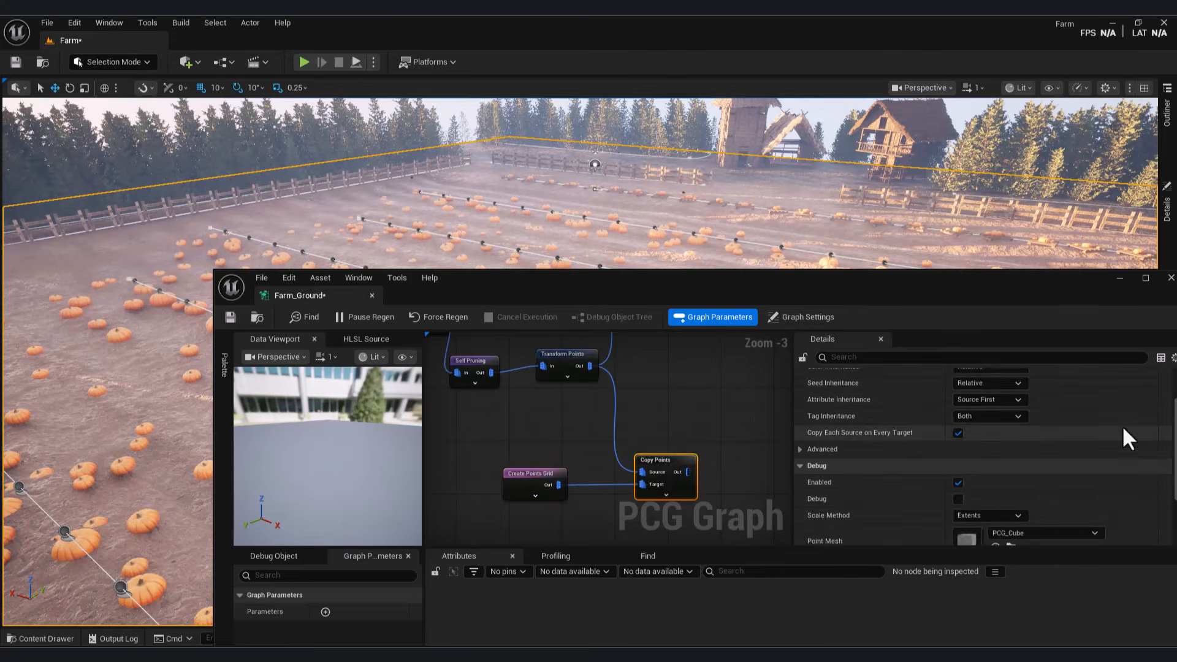
{"action": "scroll", "coordinate": [1128, 439], "scroll_direction": "down", "scroll_amount": 1}
{"action": "left_click", "coordinate": [988, 476]}
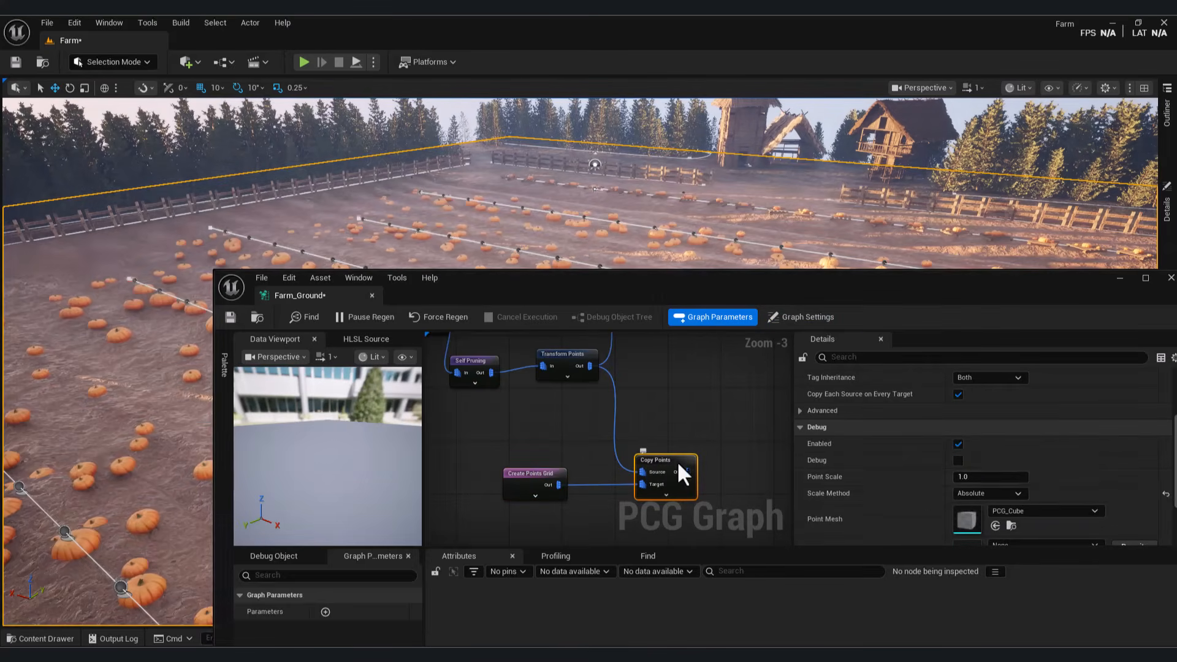
{"action": "mouse_move", "coordinate": [990, 476]}
{"action": "left_mouse_down"}
{"action": "mouse_move", "coordinate": [975, 476]}
{"action": "mouse_move", "coordinate": [996, 477]}
{"action": "left_mouse_up"}
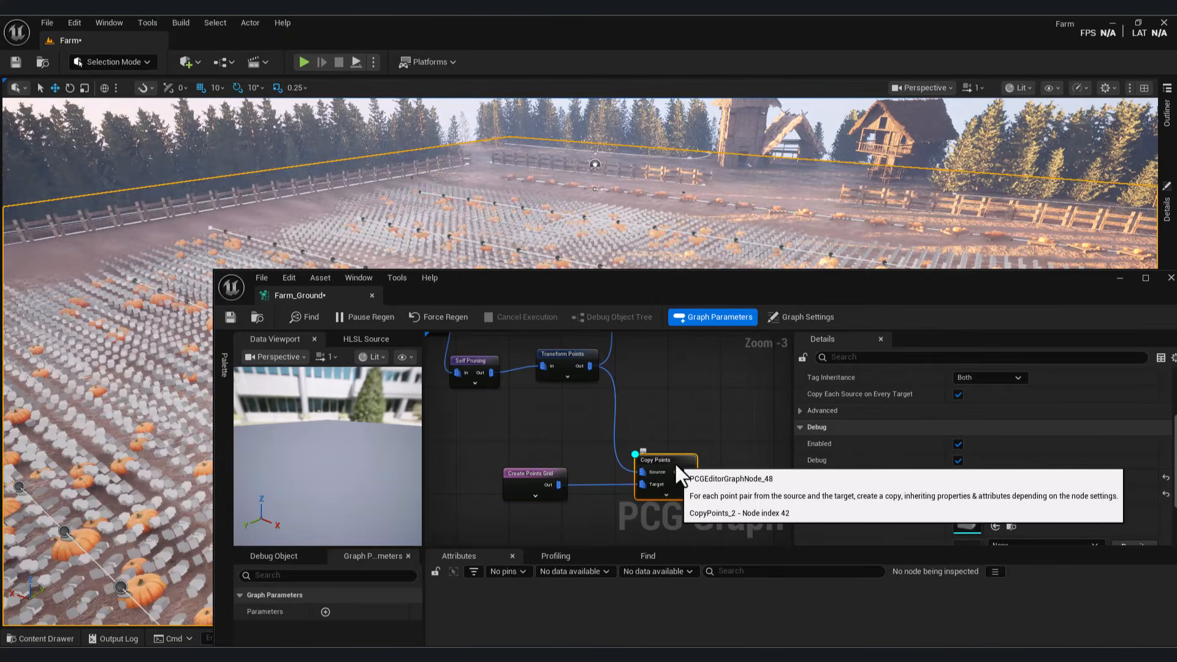
Step: Tidy the graph layout, moving Transform Points right and repositioning the editor window
{"action": "right_click_drag", "start_coordinate": [672, 451], "coordinate": [639, 480]}
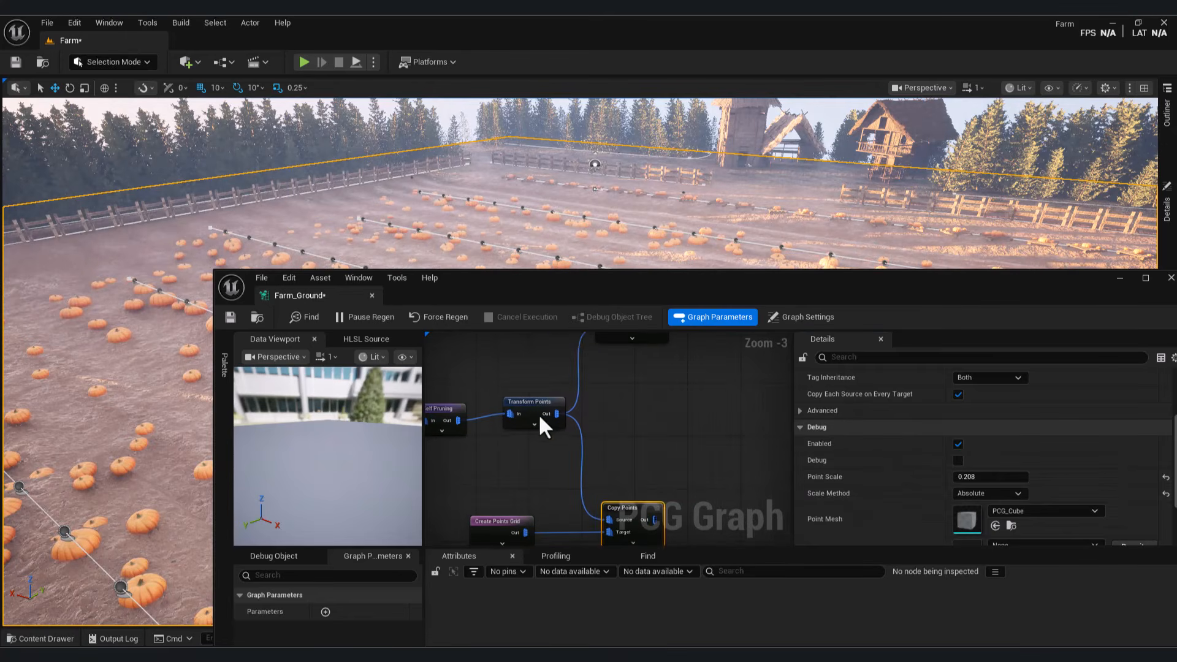
{"action": "left_click_drag", "start_coordinate": [536, 409], "coordinate": [580, 416]}
{"action": "right_click_drag", "start_coordinate": [638, 498], "coordinate": [558, 454]}
{"action": "left_click", "coordinate": [555, 463]}
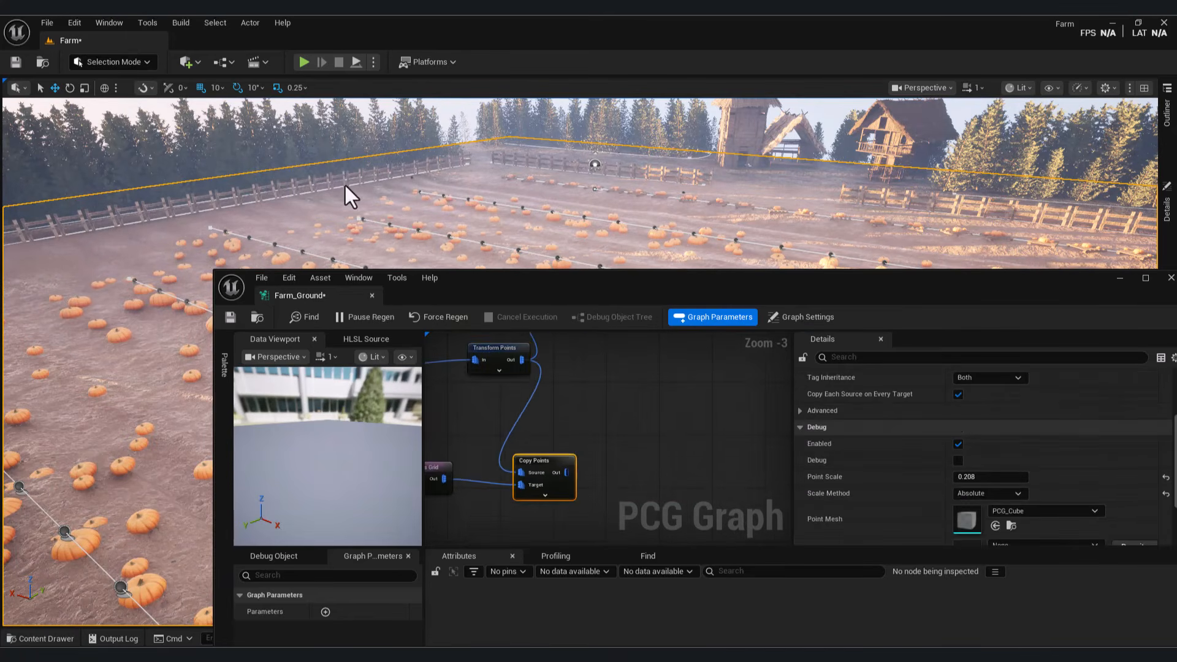
{"action": "left_click_drag", "start_coordinate": [551, 282], "coordinate": [852, 199]}
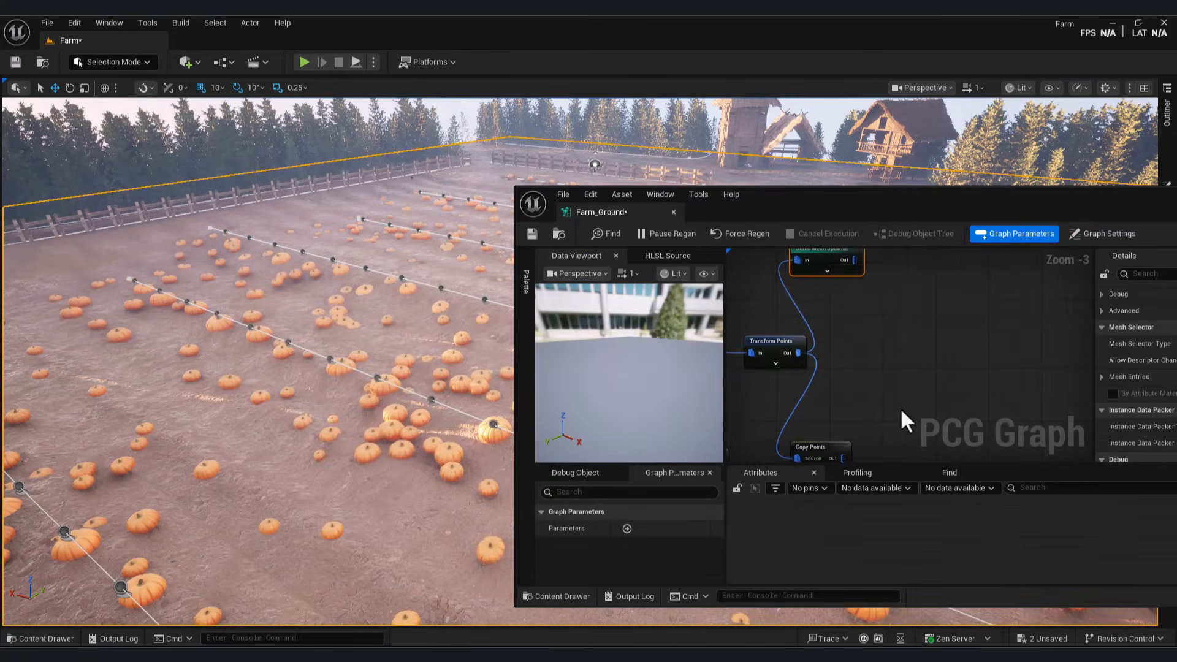
{"action": "right_click_drag", "start_coordinate": [900, 407], "coordinate": [841, 374]}
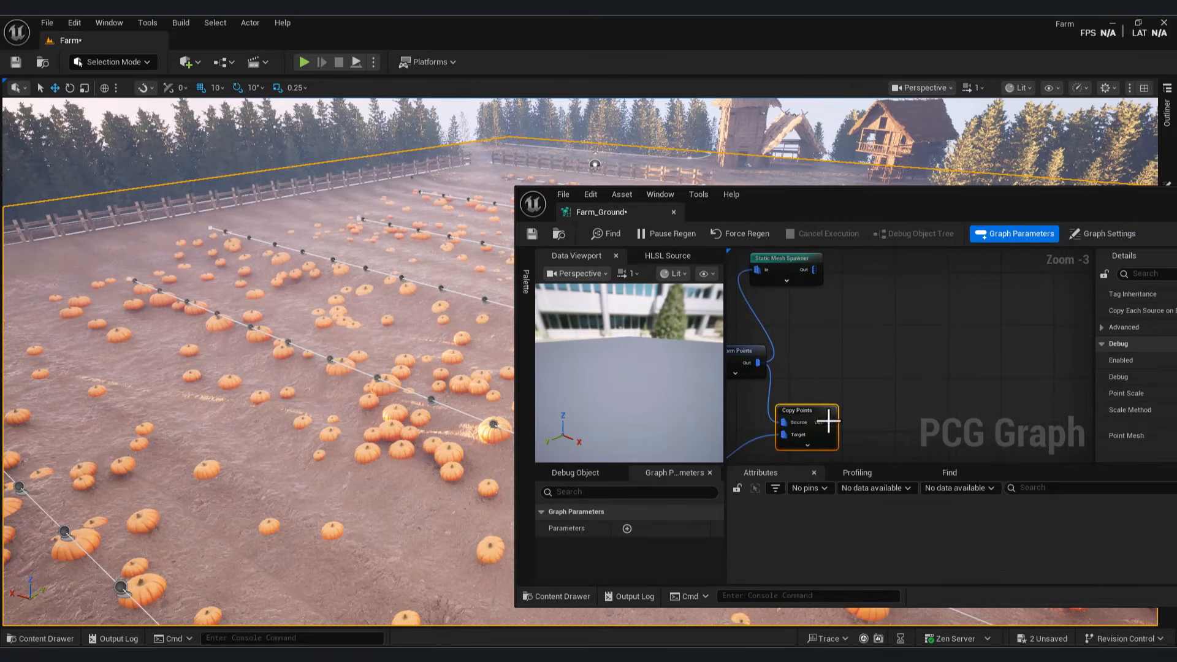
{"action": "left_click_drag", "start_coordinate": [829, 423], "coordinate": [891, 359]}
Step: Add a Difference node after Copy Points and review its density function options
{"action": "type", "text": "fi"}
{"action": "key", "text": "BackSpace"}
{"action": "key", "text": "BackSpace"}
{"action": "type", "text": "diff"}
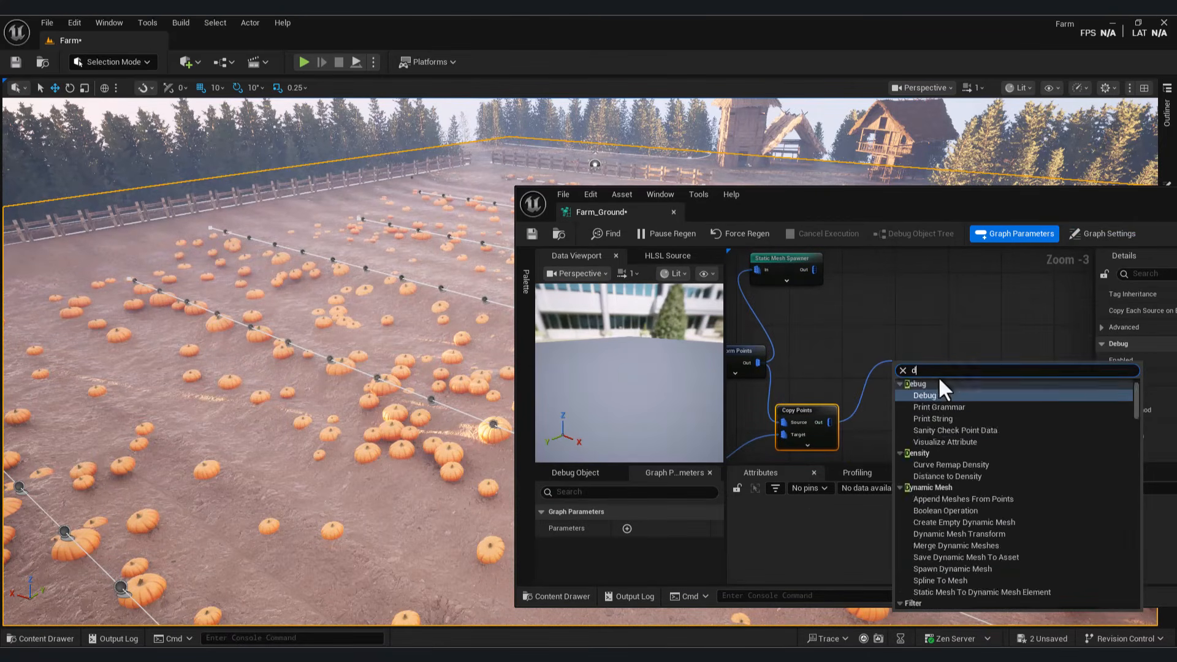
{"action": "left_click", "coordinate": [967, 427]}
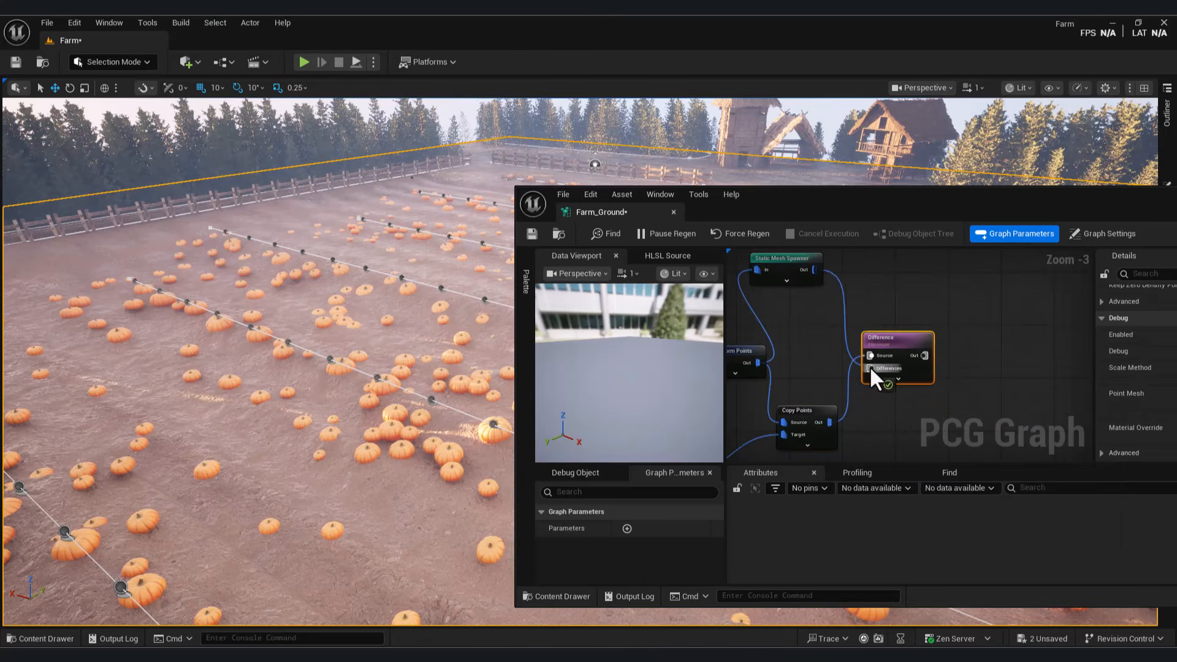
{"action": "right_click_drag", "start_coordinate": [811, 412], "coordinate": [724, 407]}
{"action": "left_click_drag", "start_coordinate": [1072, 197], "coordinate": [814, 191]}
{"action": "scroll", "coordinate": [1079, 343], "scroll_direction": "up", "scroll_amount": 3}
{"action": "left_click", "coordinate": [1050, 303]}
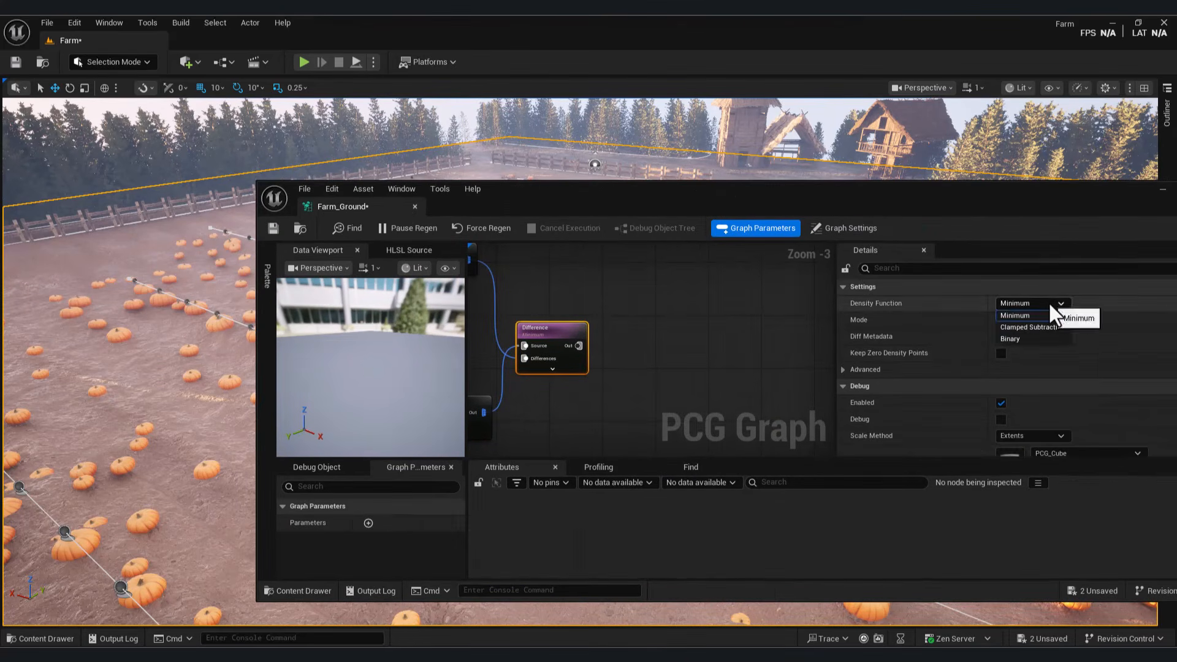
Step: Add a new Static Mesh Spawner fed by the Difference node's output
{"action": "right_click_drag", "start_coordinate": [564, 360], "coordinate": [754, 360]}
{"action": "right_click_drag", "start_coordinate": [835, 374], "coordinate": [705, 373]}
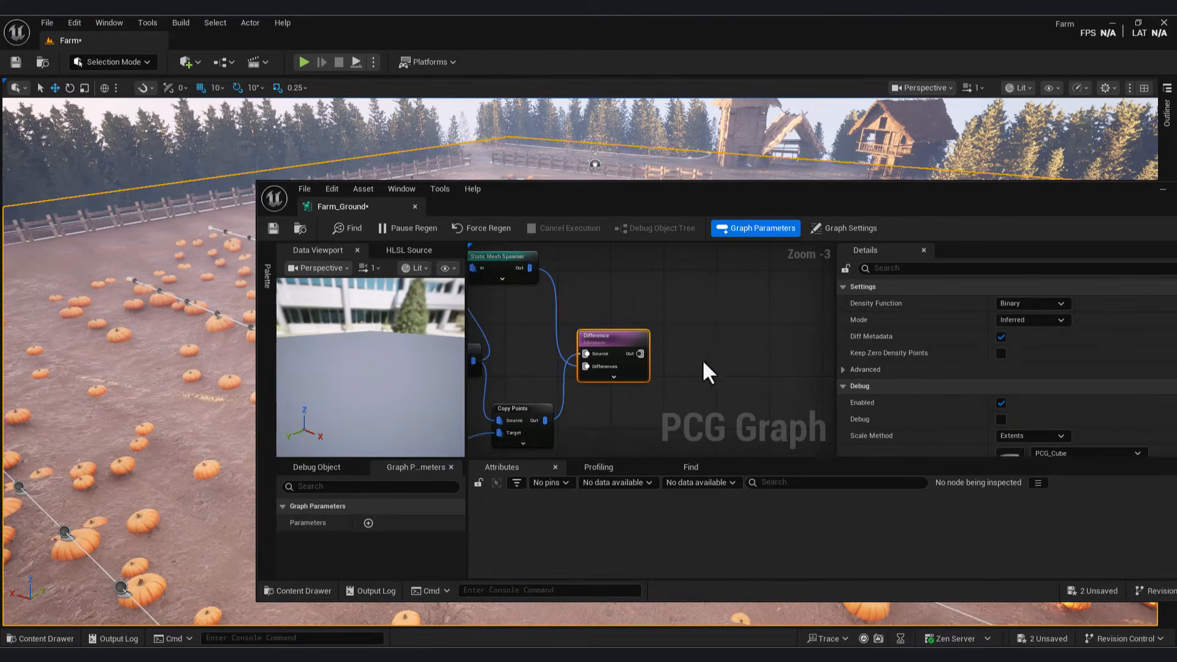
{"action": "left_click_drag", "start_coordinate": [755, 203], "coordinate": [849, 196]}
{"action": "left_click_drag", "start_coordinate": [734, 346], "coordinate": [800, 365]}
{"action": "type", "text": "static"}
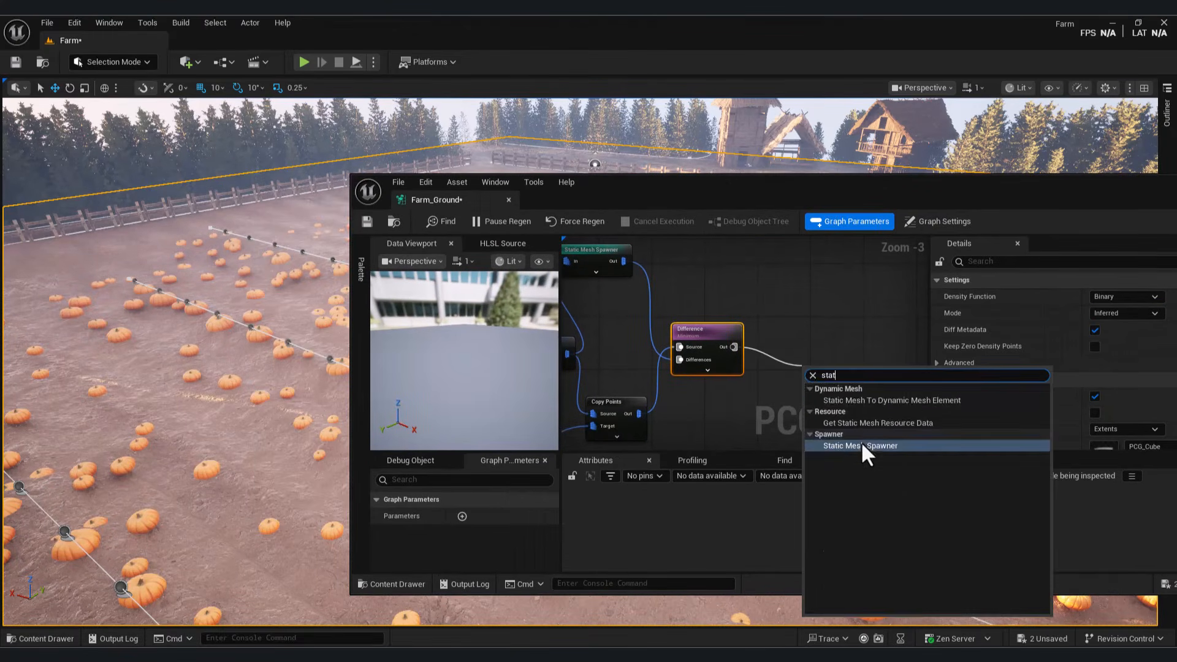
{"action": "left_click", "coordinate": [860, 441]}
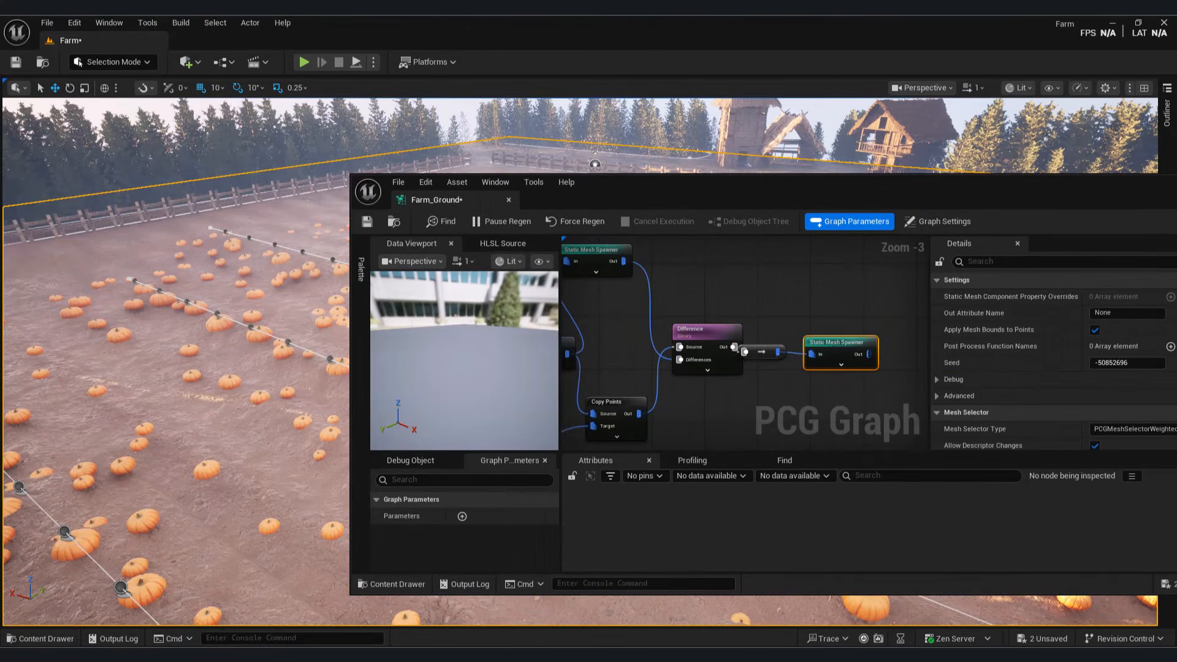
Step: Browse the Content Drawer to Megascans > 3D_Plants > Coltsfoot
{"action": "left_click", "coordinate": [783, 413]}
{"action": "left_click", "coordinate": [396, 583]}
{"action": "left_click", "coordinate": [404, 584]}
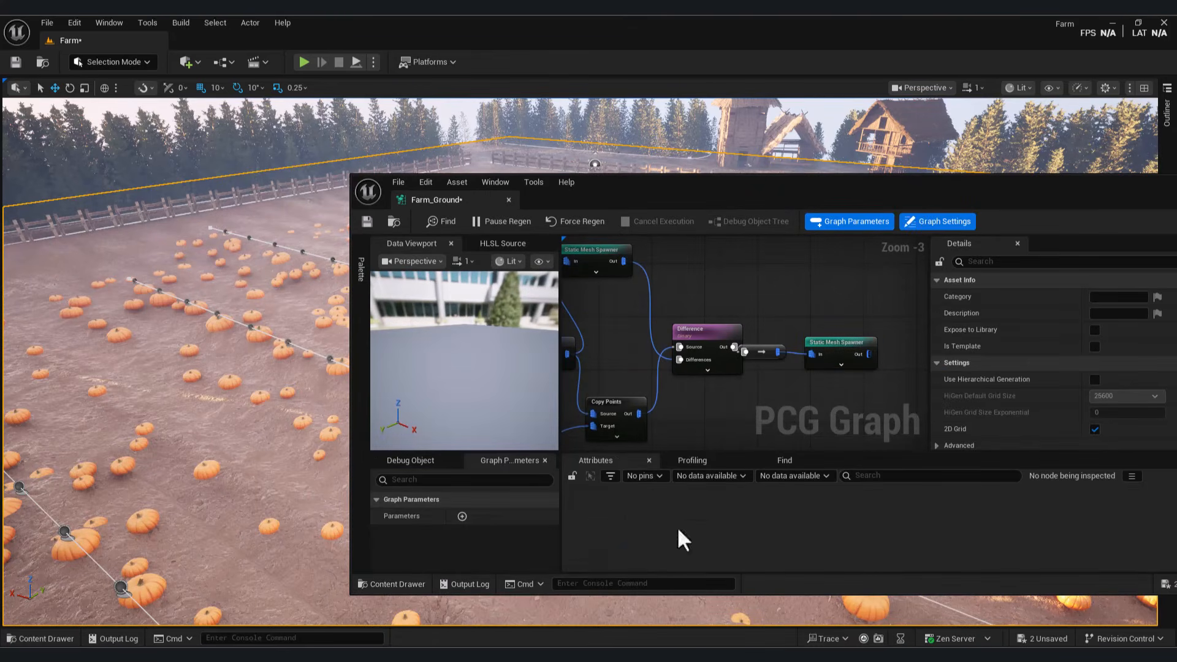
{"action": "left_click_drag", "start_coordinate": [1098, 191], "coordinate": [1021, 123]}
{"action": "left_click", "coordinate": [333, 612]}
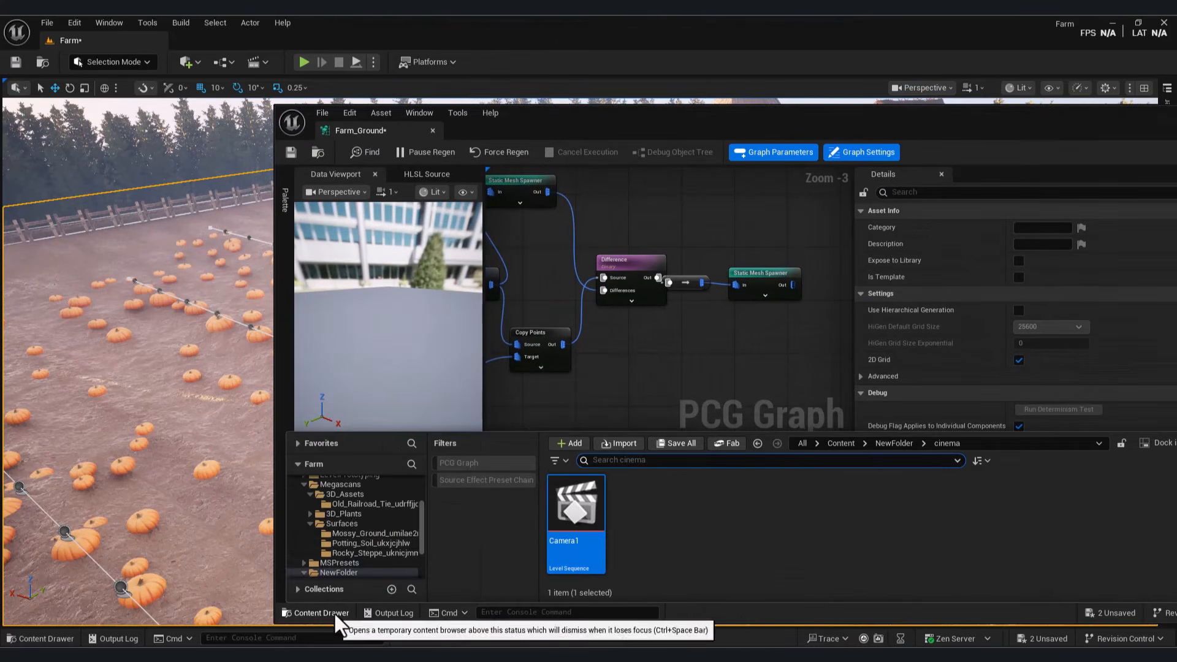
{"action": "scroll", "coordinate": [347, 509], "scroll_direction": "up", "scroll_amount": 1}
{"action": "left_click", "coordinate": [348, 506]}
{"action": "double_click", "coordinate": [653, 501]}
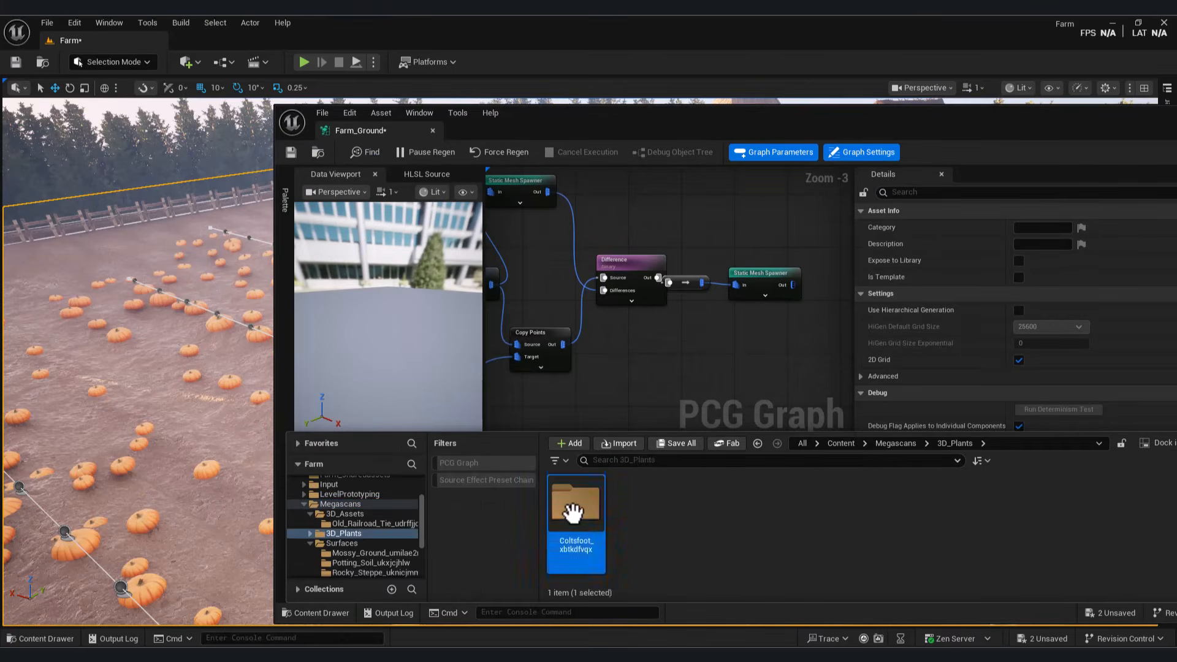
{"action": "double_click", "coordinate": [573, 513]}
Step: Give the new spawner a mesh entry using S_Coltsfoot_xbtkdfvqx_Var13_lod1
{"action": "left_click", "coordinate": [764, 275]}
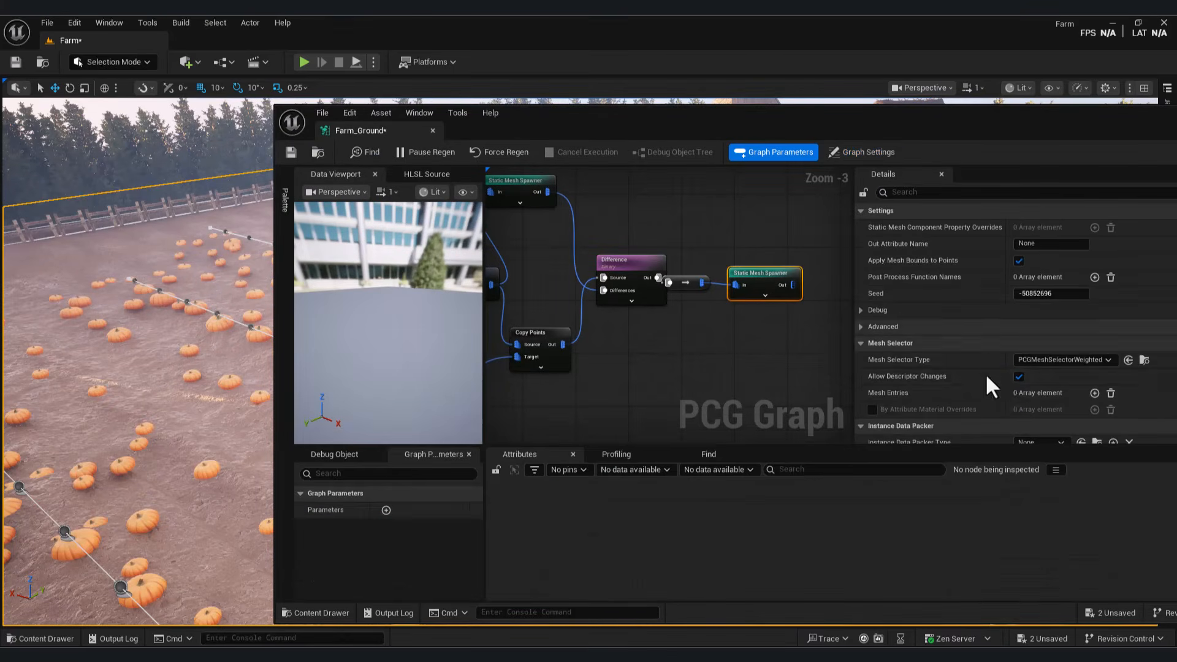
{"action": "scroll", "coordinate": [1072, 395], "scroll_direction": "down", "scroll_amount": 1}
{"action": "left_click", "coordinate": [912, 383]}
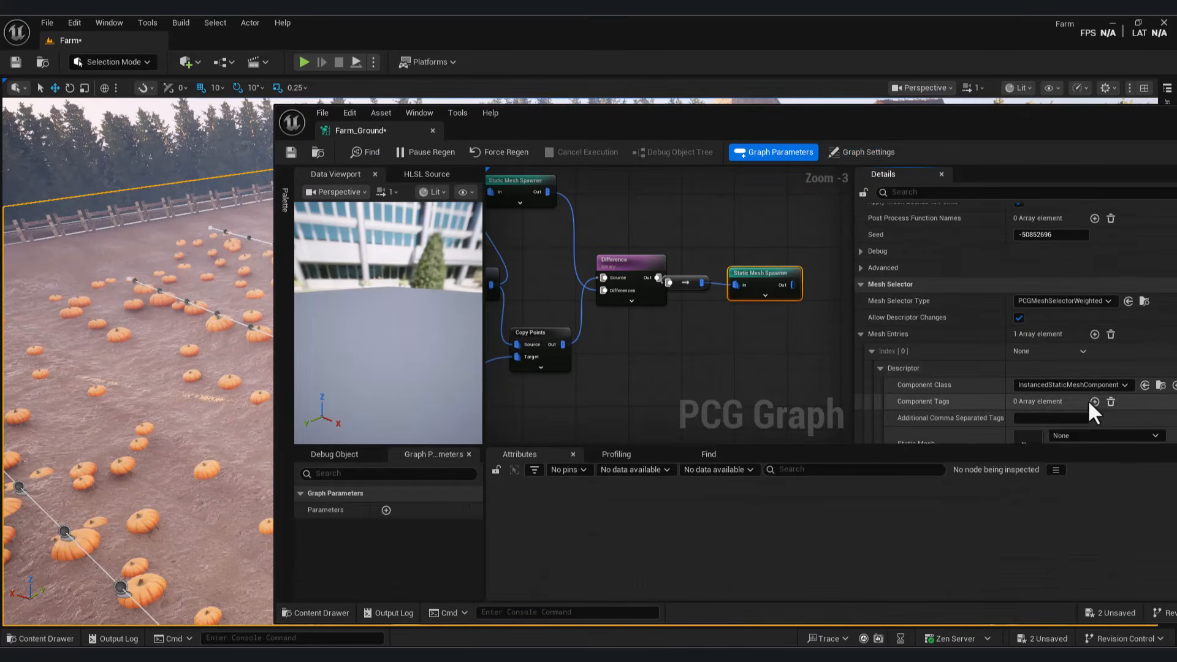
{"action": "scroll", "coordinate": [1087, 399], "scroll_direction": "down", "scroll_amount": 2}
{"action": "left_click", "coordinate": [1054, 392]}
{"action": "left_click_drag", "start_coordinate": [1083, 132], "coordinate": [870, 423]}
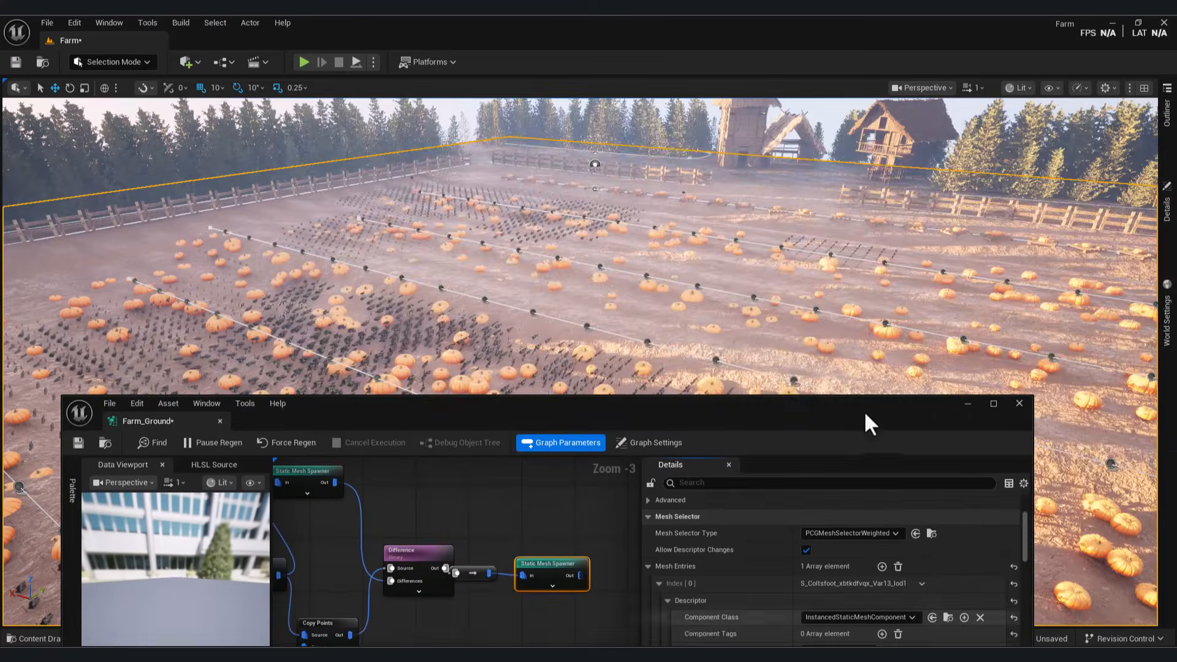
Step: Fly over the field to inspect the coltsfoot weeds among the pumpkins
{"action": "left_click", "coordinate": [968, 405]}
{"action": "key", "text": "w"}
{"action": "right_click_drag", "start_coordinate": [968, 405], "coordinate": [968, 404]}
{"action": "key", "text": "s"}
{"action": "right_click_drag", "start_coordinate": [687, 557], "coordinate": [686, 556]}
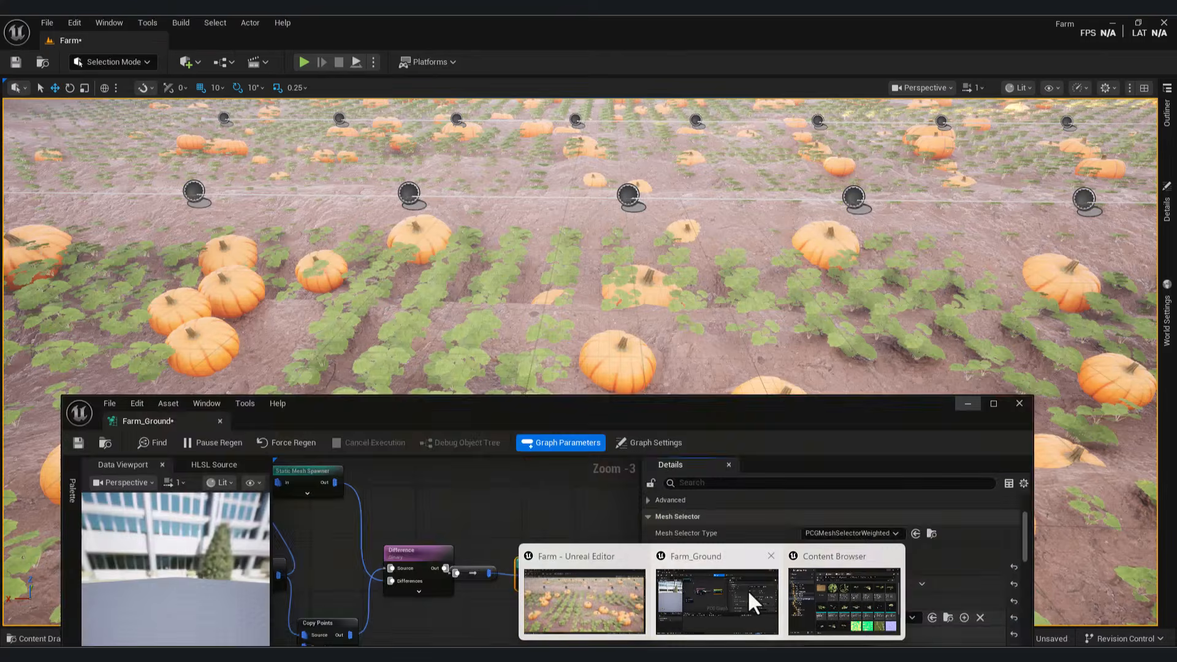
Step: Add a Transform Points node from the Difference output and delete the extra reroute node
{"action": "left_click", "coordinate": [748, 590]}
{"action": "left_click_drag", "start_coordinate": [660, 414], "coordinate": [880, 291]}
{"action": "left_click", "coordinate": [721, 460]}
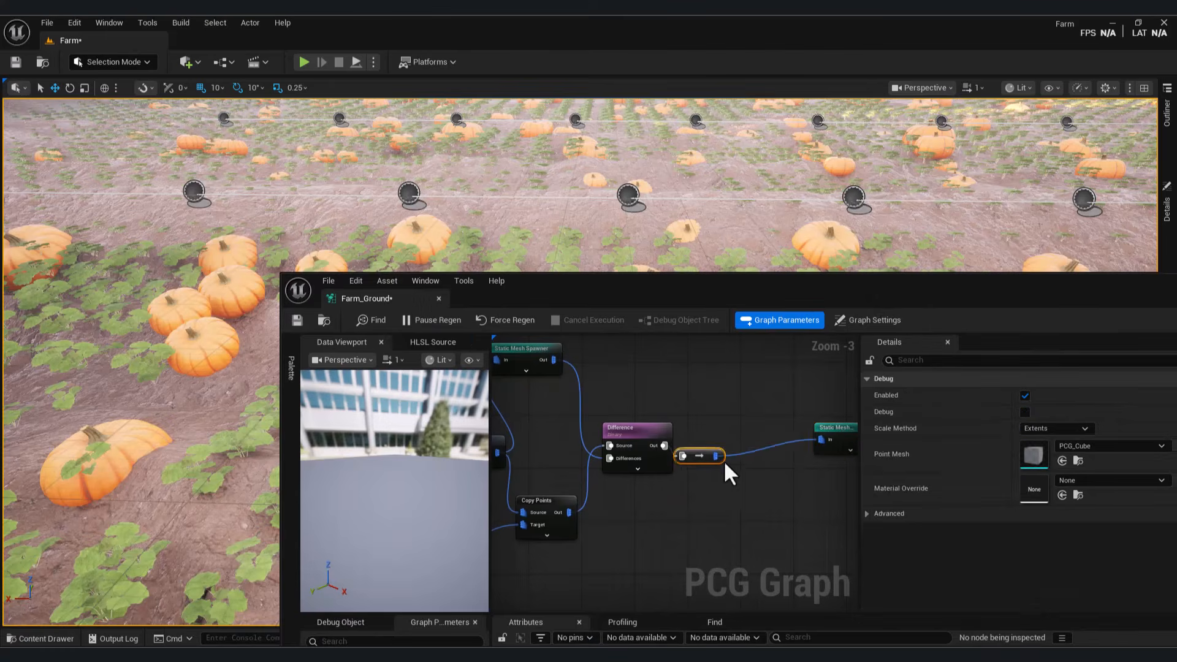
{"action": "left_click_drag", "start_coordinate": [665, 445], "coordinate": [709, 535]}
{"action": "type", "text": "transform"}
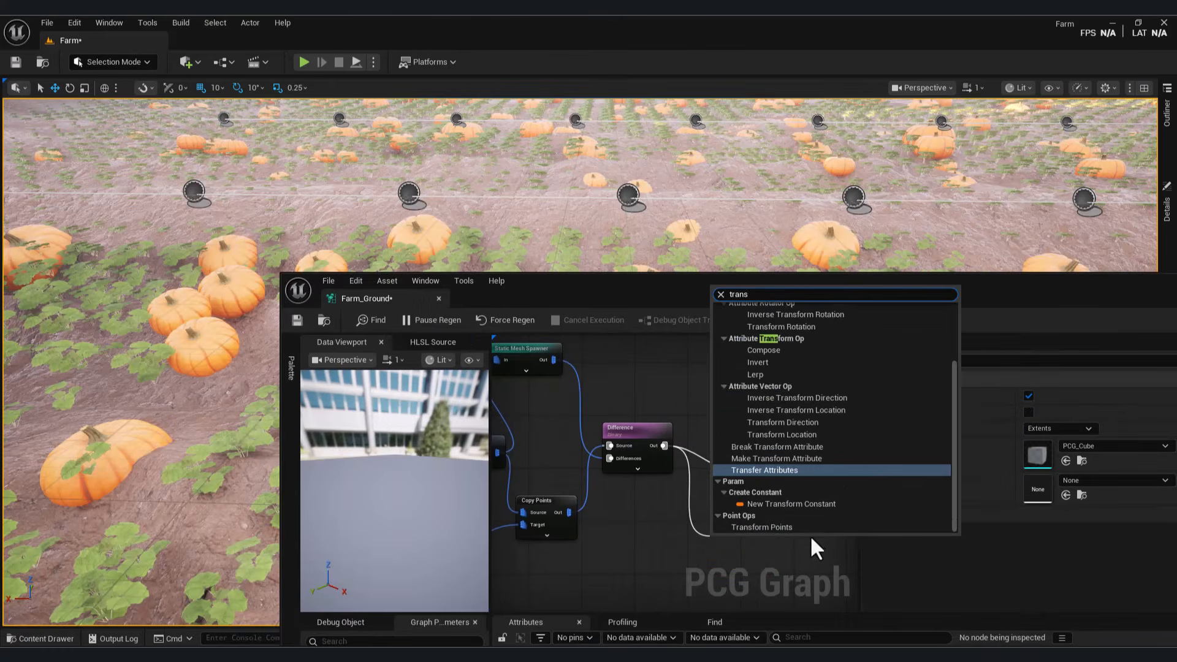
{"action": "key", "text": "Return"}
{"action": "left_click", "coordinate": [760, 469]}
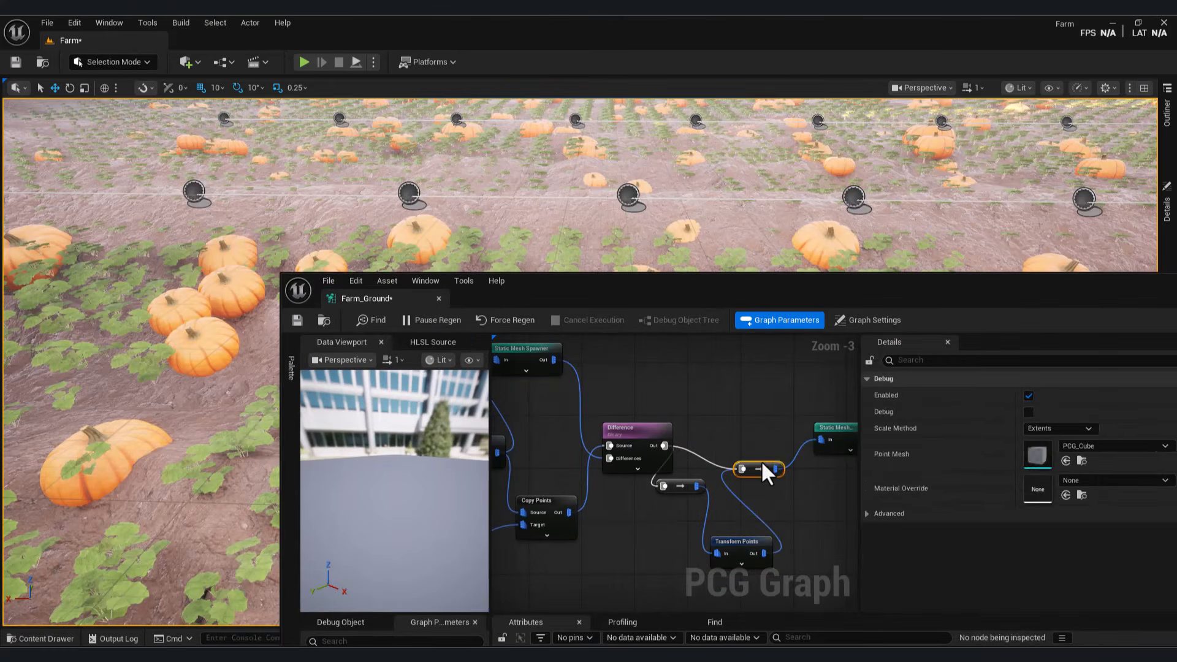
{"action": "key", "text": "Delete"}
Step: Set the weed Transform Points scale range to 0.5–1.5
{"action": "left_click", "coordinate": [767, 541]}
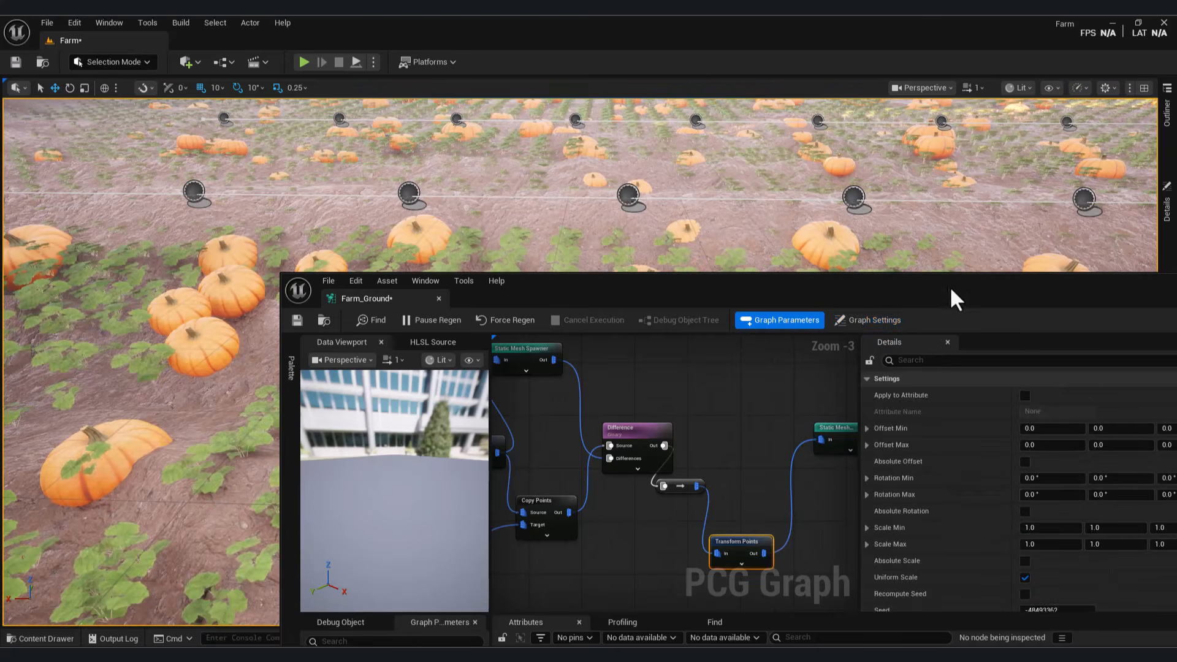
{"action": "left_click_drag", "start_coordinate": [950, 286], "coordinate": [451, 324]}
{"action": "scroll", "coordinate": [678, 542], "scroll_direction": "down", "scroll_amount": 3}
{"action": "type", "text": "0.5"}
{"action": "key", "text": "Return"}
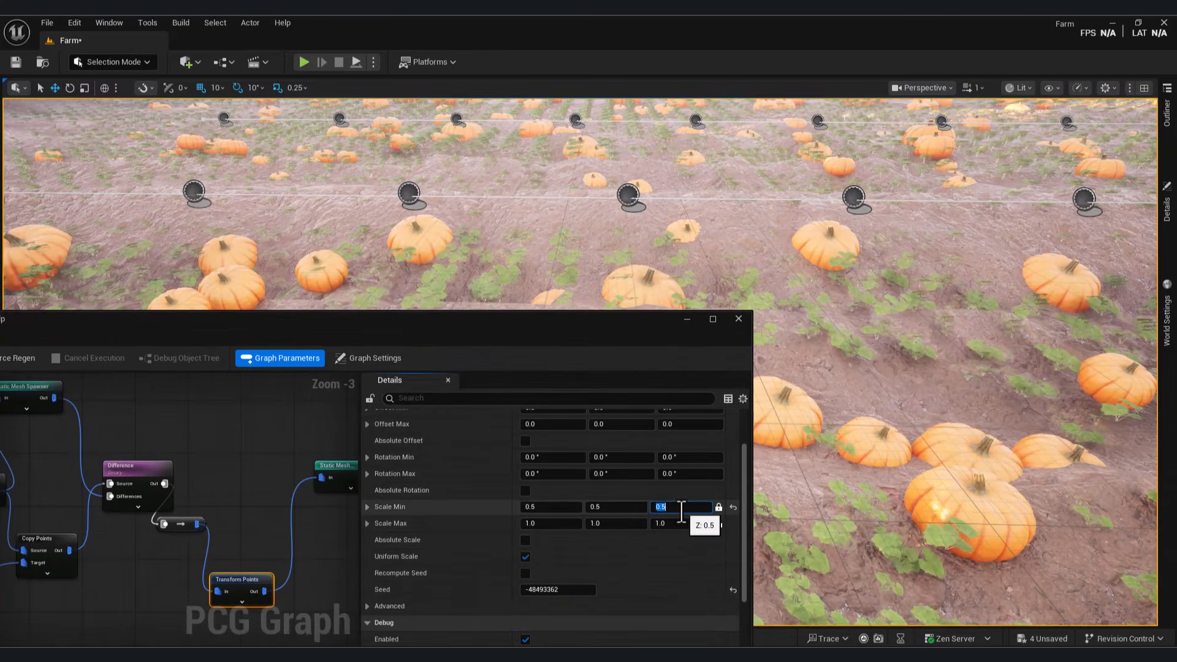
{"action": "left_click", "coordinate": [674, 523]}
{"action": "type", "text": "1.5"}
{"action": "key", "text": "Return"}
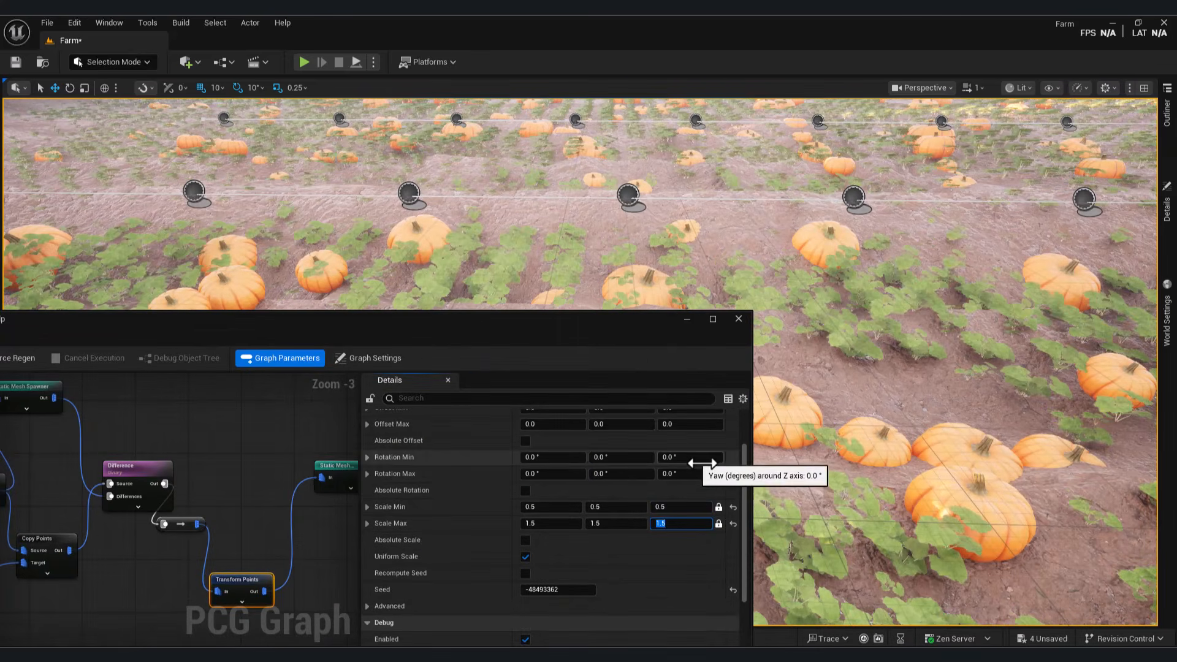
Step: Set the yaw rotation range to -90 minimum and 150 maximum
{"action": "scroll", "coordinate": [705, 496], "scroll_direction": "up", "scroll_amount": 2}
{"action": "left_click", "coordinate": [694, 517]}
{"action": "type", "text": "-90"}
{"action": "key", "text": "Return"}
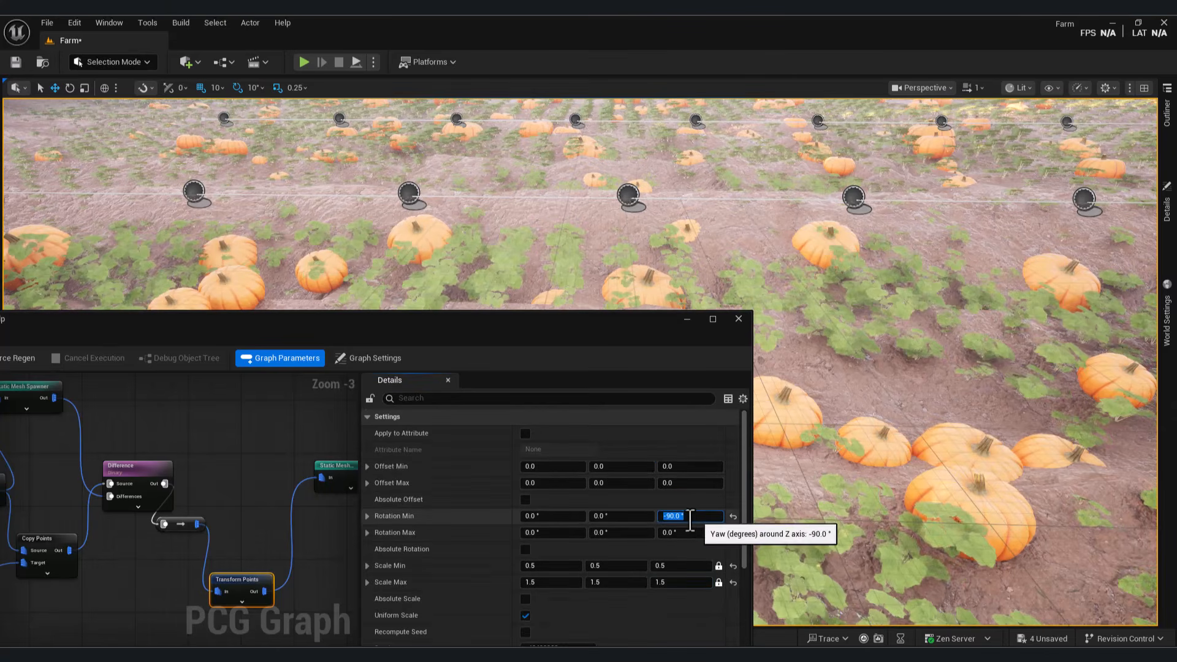
{"action": "left_click", "coordinate": [693, 532]}
{"action": "type", "text": "150"}
{"action": "key", "text": "Return"}
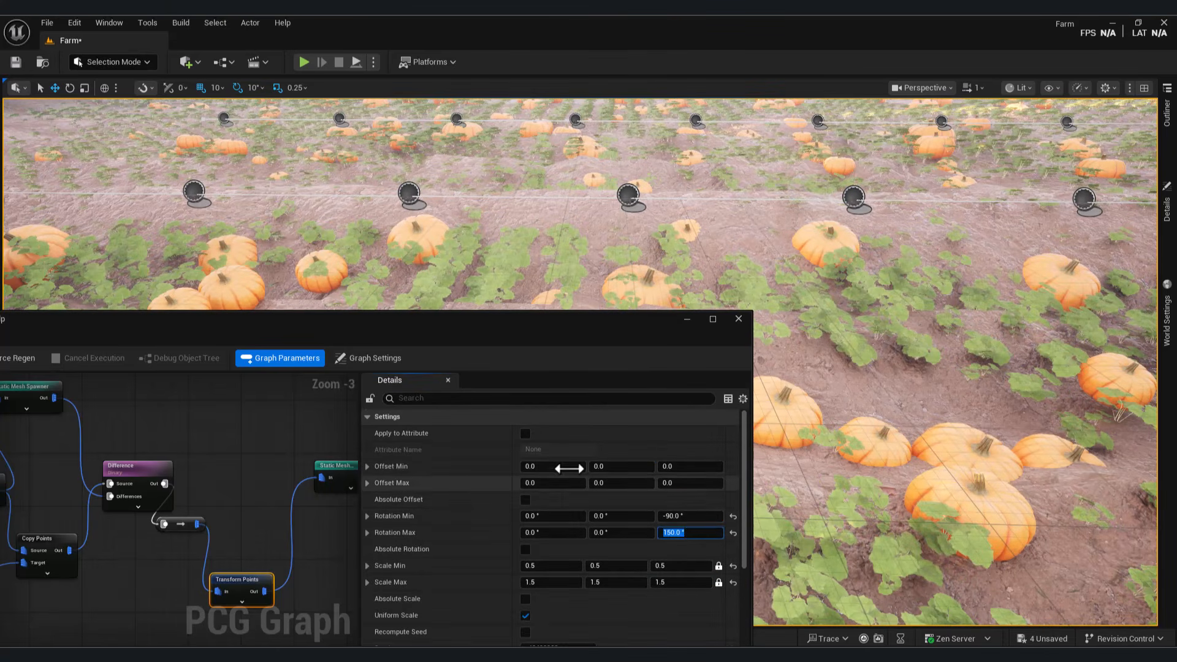
Step: Set the X offset range to -5 minimum and 10 maximum
{"action": "left_click", "coordinate": [562, 466]}
{"action": "type", "text": "-5"}
{"action": "key", "text": "Return"}
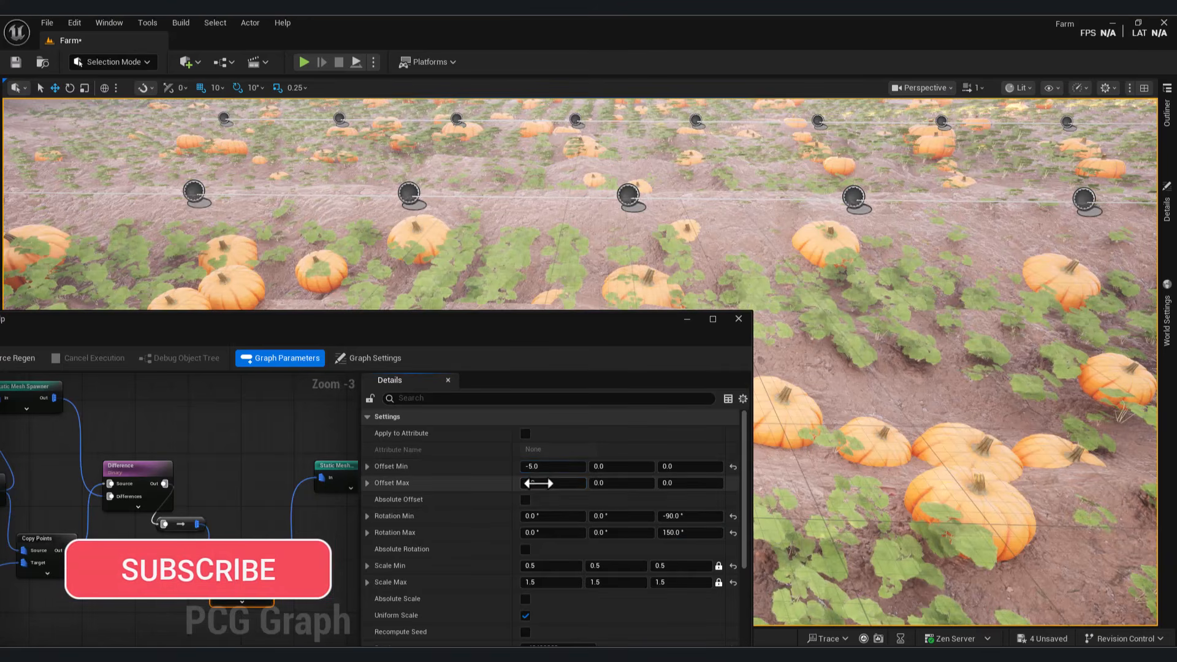
{"action": "type", "text": "10"}
{"action": "key", "text": "Return"}
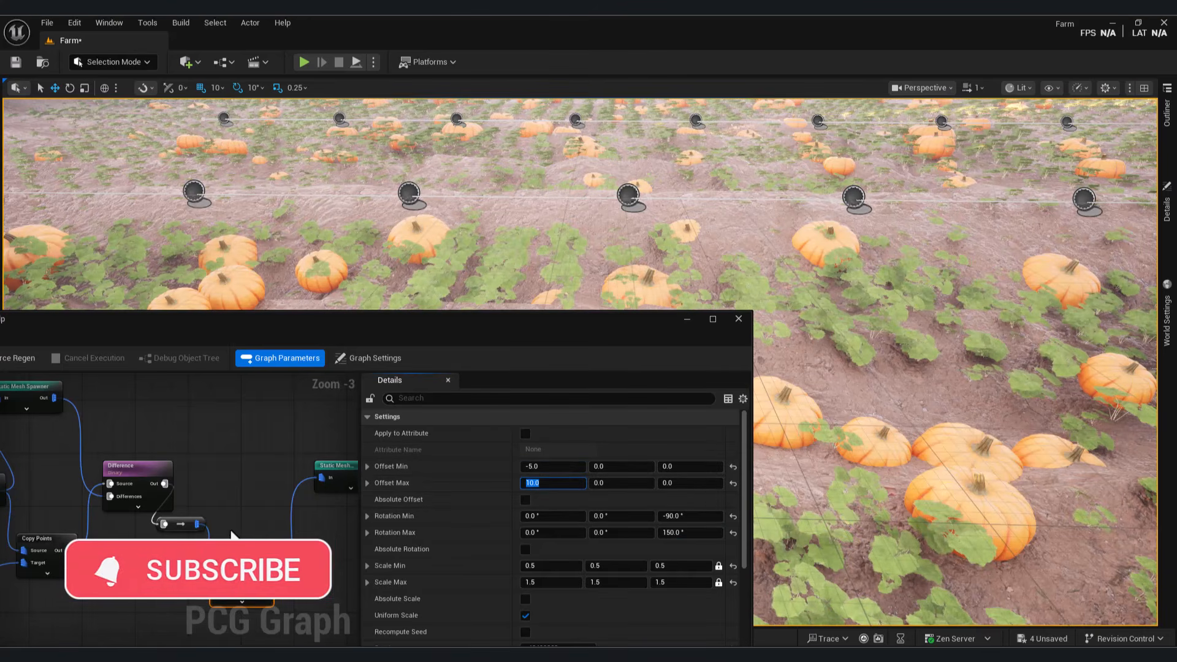
{"action": "right_click_drag", "start_coordinate": [232, 535], "coordinate": [178, 470]}
{"action": "left_click_drag", "start_coordinate": [213, 521], "coordinate": [264, 524]}
Step: Insert a Density Filter between Transform Points and the coltsfoot Static Mesh Spawner, wiring its output to the spawner
{"action": "left_click", "coordinate": [294, 402]}
{"action": "type", "text": "dens"}
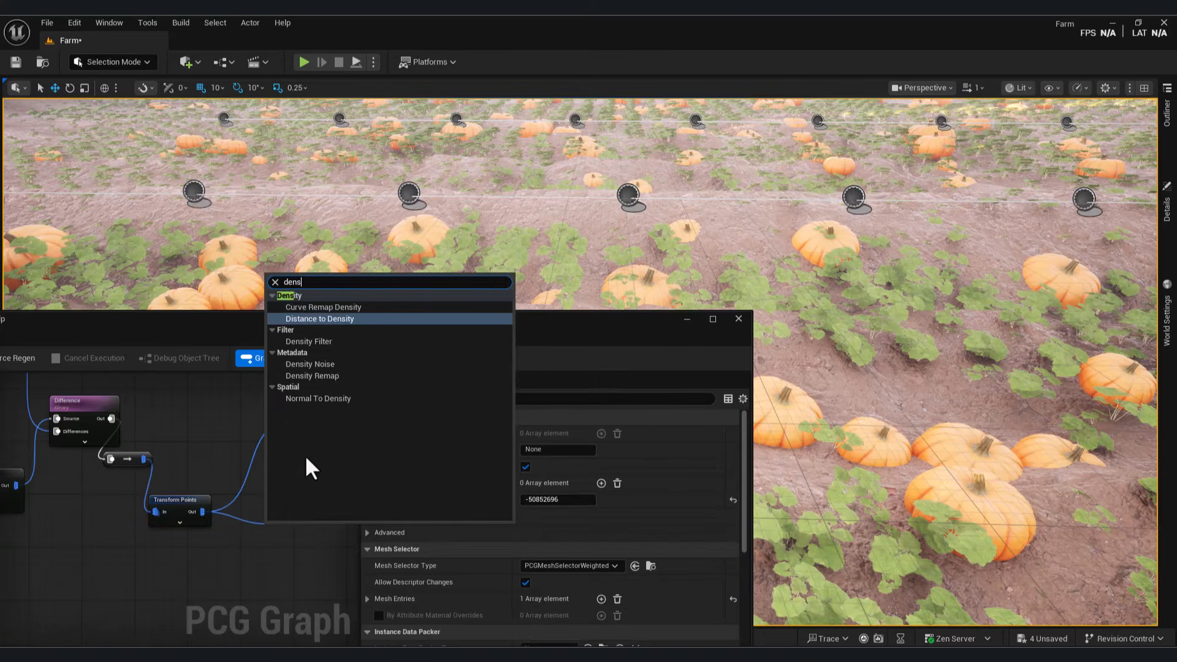
{"action": "left_click", "coordinate": [328, 342]}
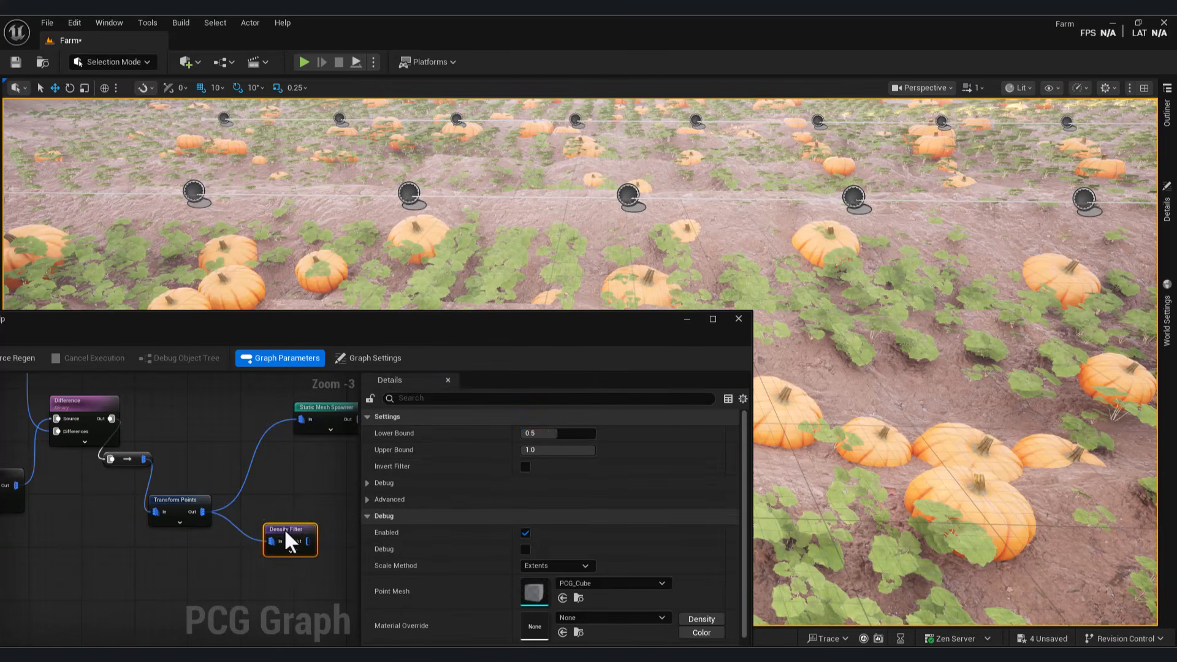
{"action": "left_click_drag", "start_coordinate": [292, 531], "coordinate": [301, 420]}
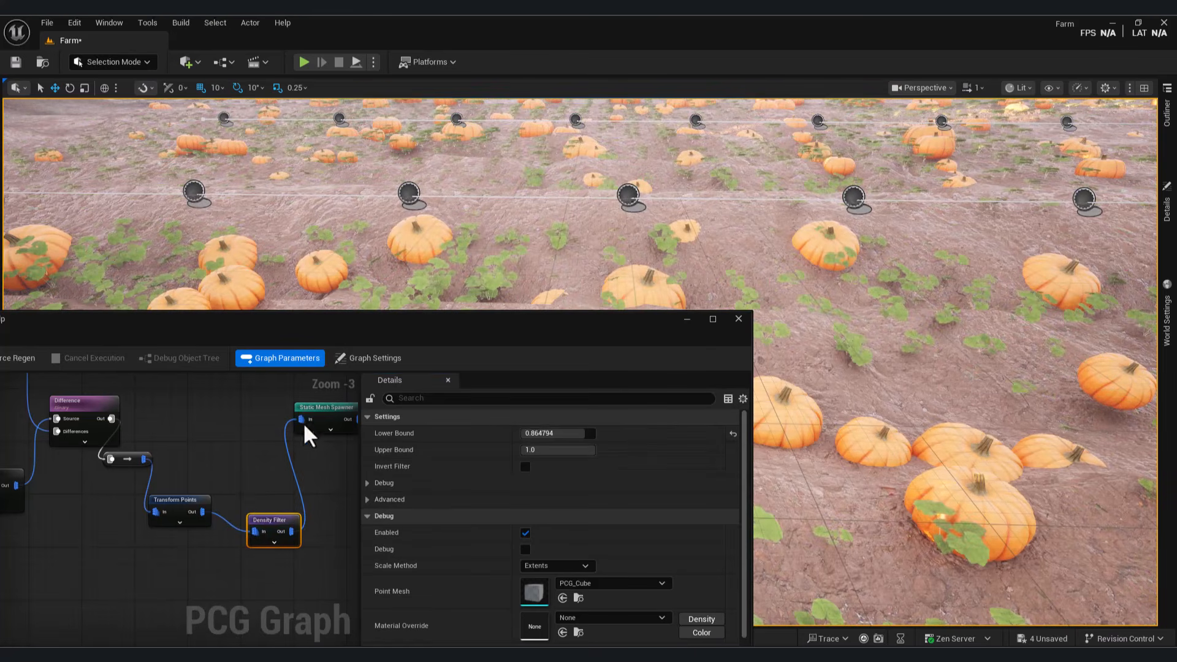
{"action": "right_click", "coordinate": [304, 466]}
{"action": "key", "text": "Escape"}
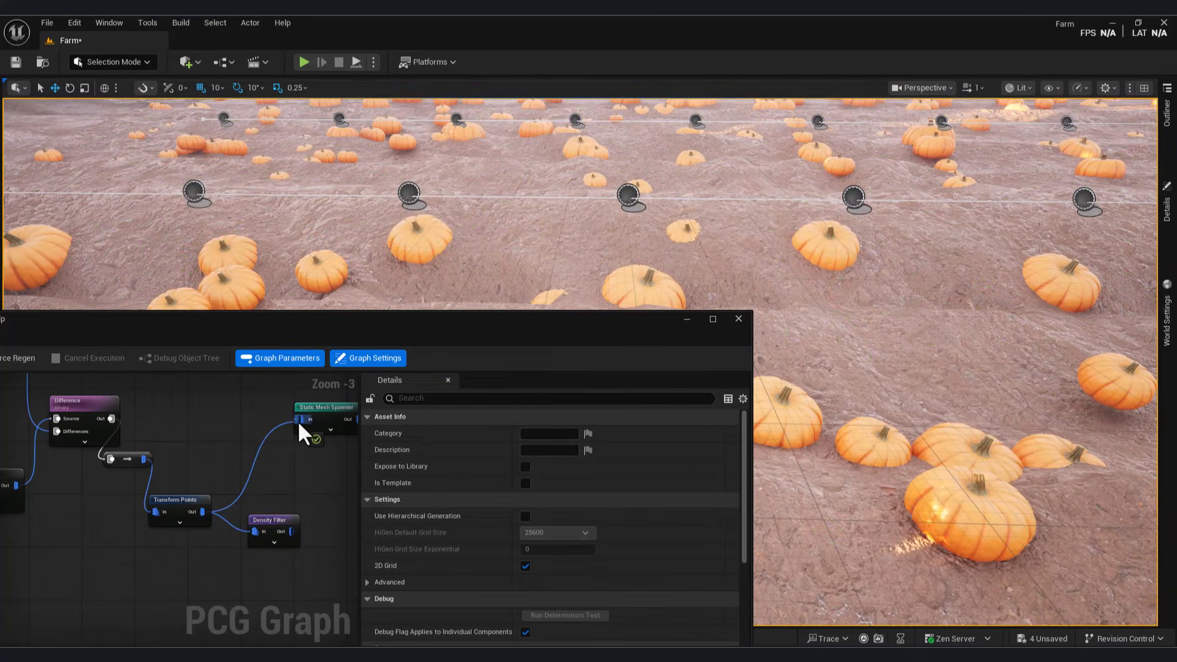
{"action": "left_click_drag", "start_coordinate": [297, 420], "coordinate": [299, 420]}
{"action": "left_click_drag", "start_coordinate": [292, 531], "coordinate": [301, 419]}
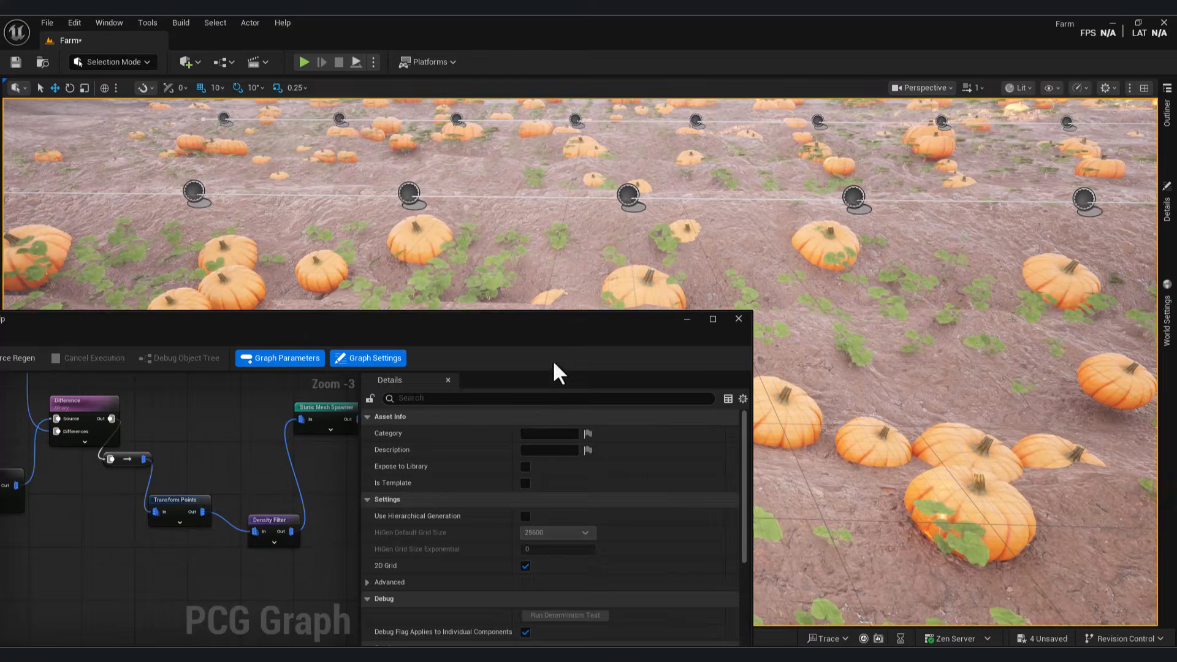
{"action": "left_click_drag", "start_coordinate": [553, 362], "coordinate": [394, 529]}
{"action": "right_click_drag", "start_coordinate": [399, 454], "coordinate": [400, 454]}
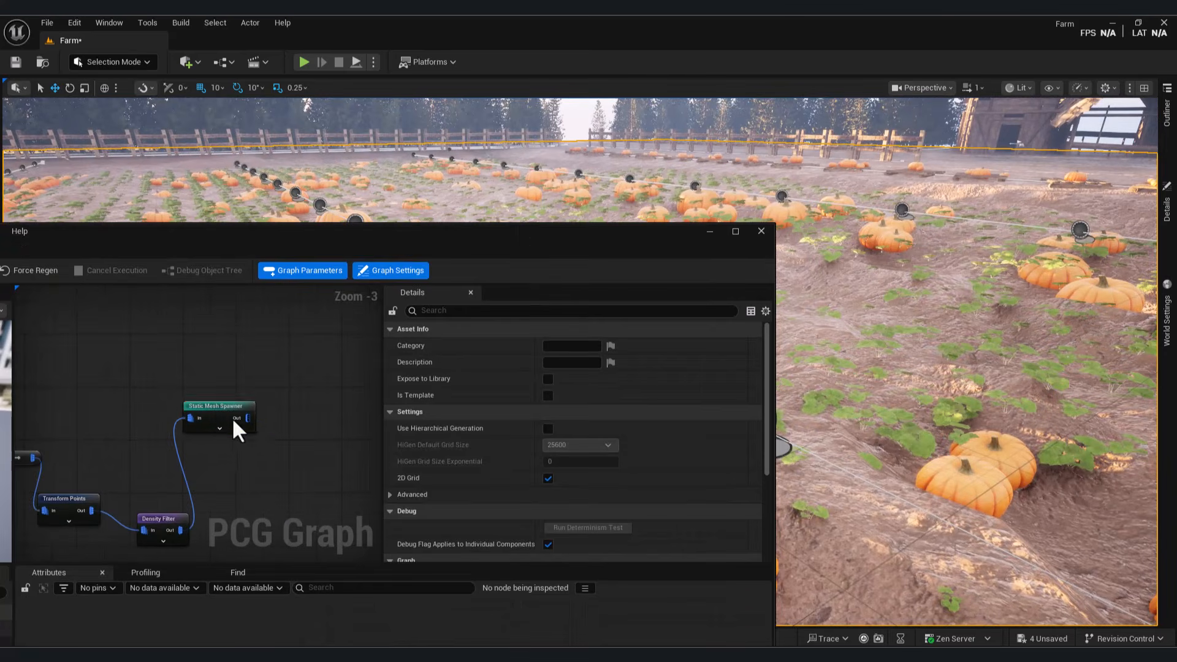
Step: Add a second mesh entry to the coltsfoot spawner using S_Coltsfoot_xbtkdfvqx_Var1_lod1 as its static mesh
{"action": "left_click", "coordinate": [232, 416]}
{"action": "scroll", "coordinate": [634, 469], "scroll_direction": "down", "scroll_amount": 2}
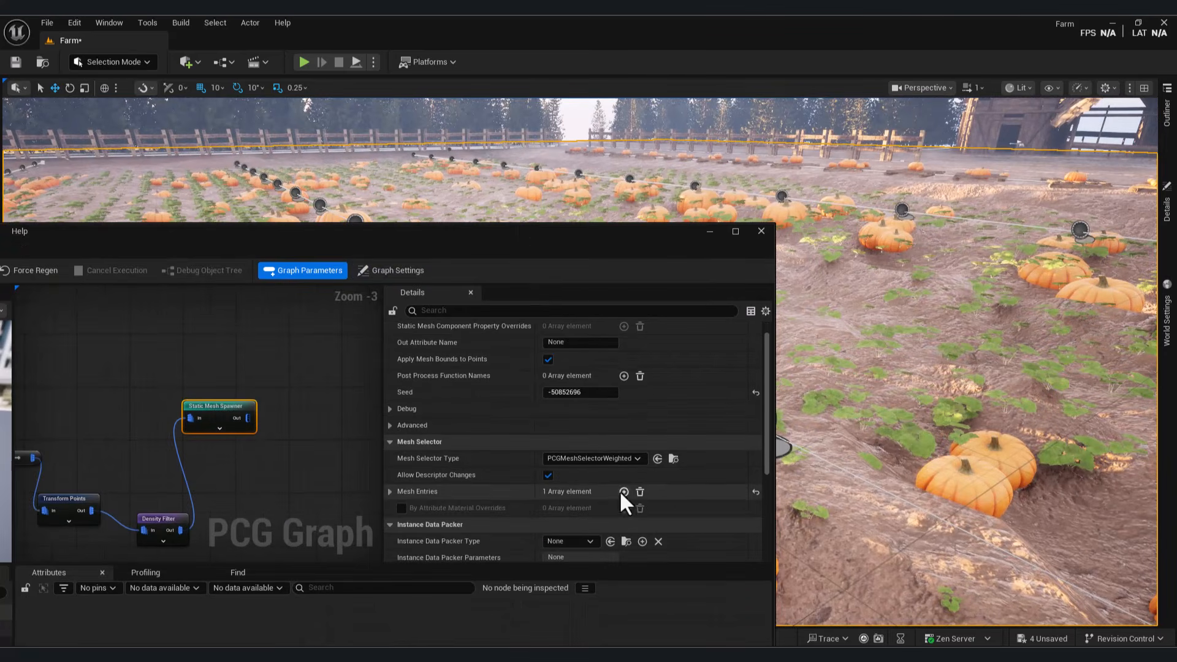
{"action": "left_click", "coordinate": [624, 491]}
{"action": "left_click", "coordinate": [402, 526]}
{"action": "scroll", "coordinate": [453, 499], "scroll_direction": "down", "scroll_amount": 2}
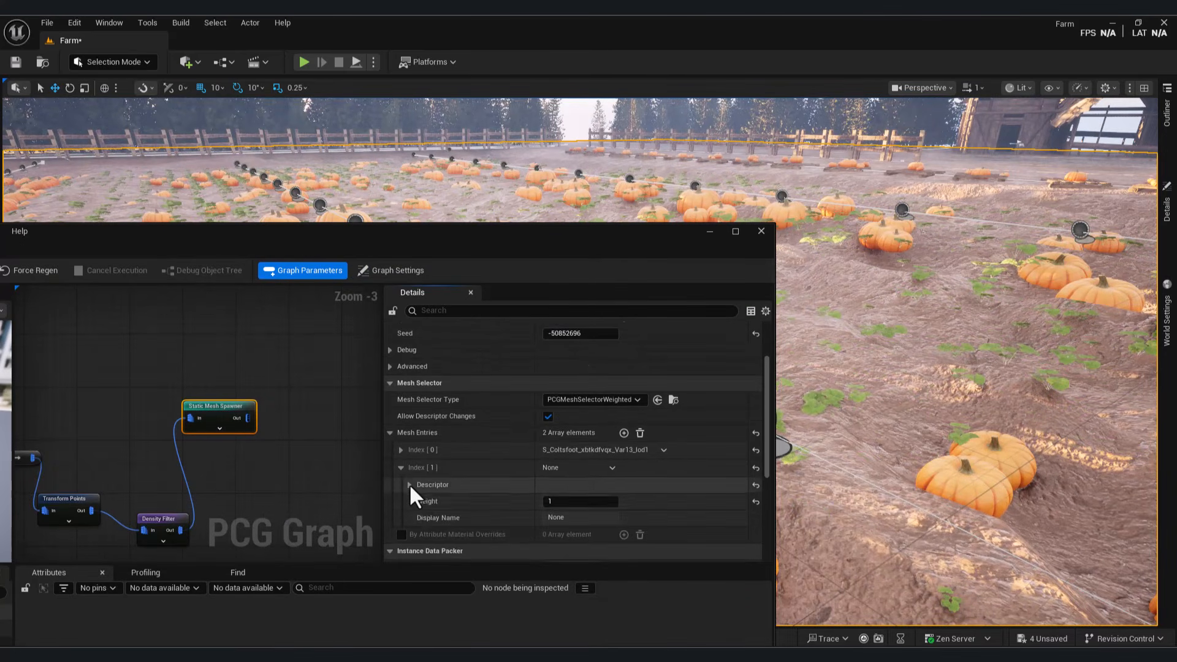
{"action": "left_click", "coordinate": [410, 485]}
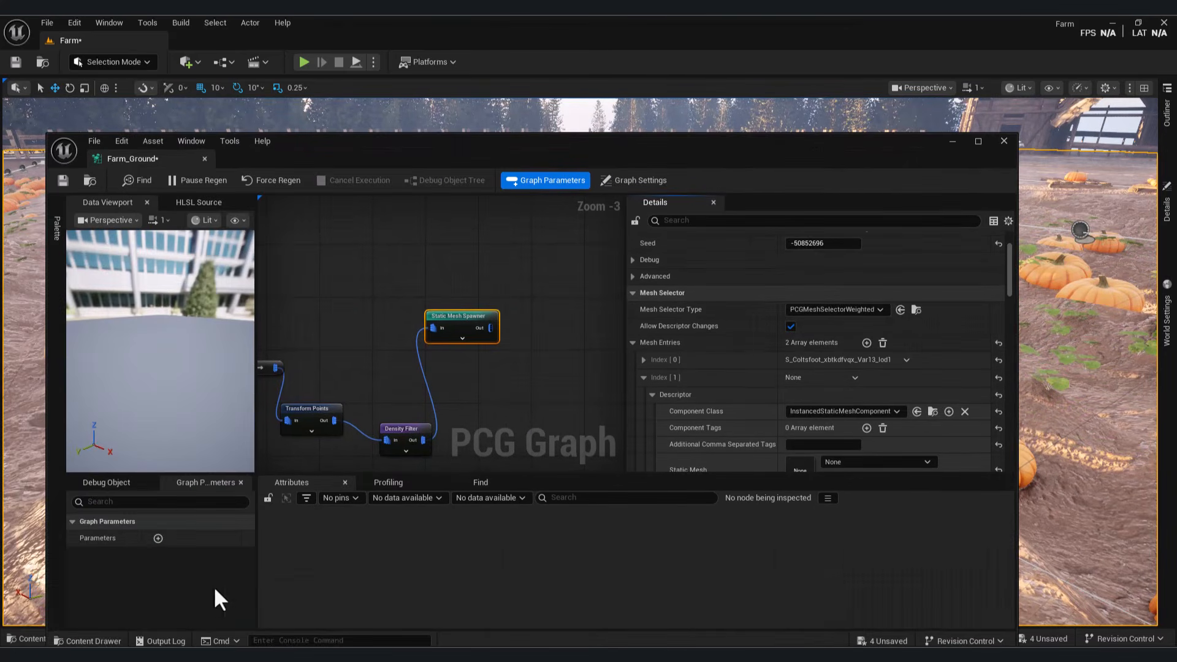
{"action": "key", "text": "ctrl+space"}
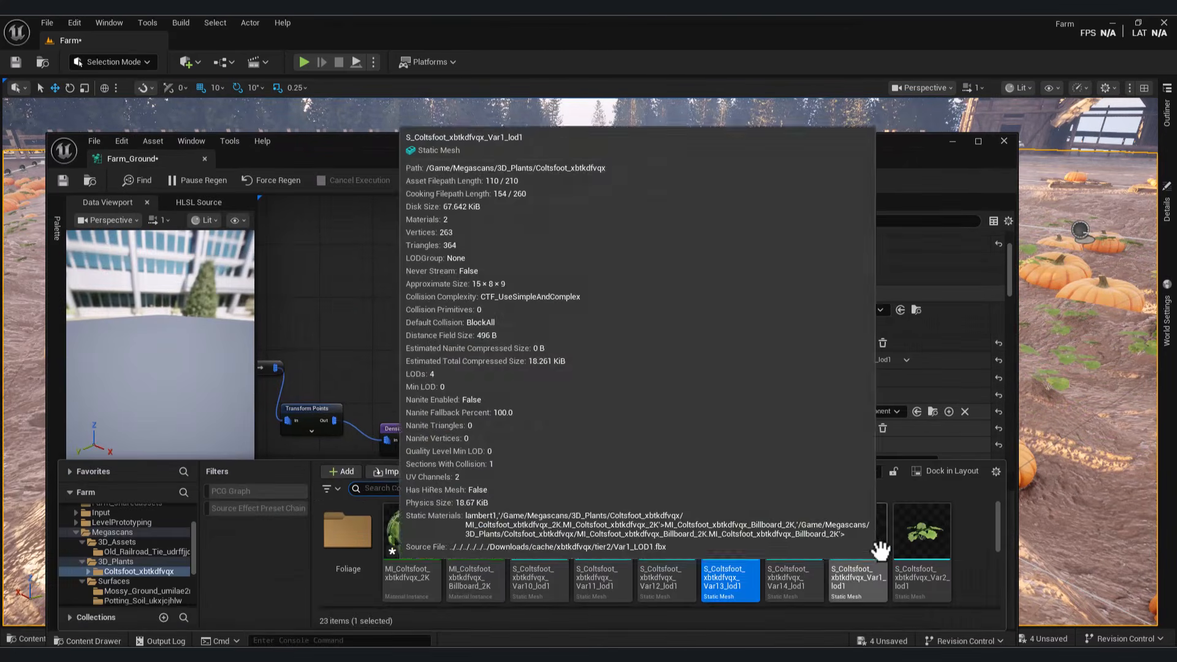
{"action": "left_click_drag", "start_coordinate": [881, 550], "coordinate": [898, 366]}
{"action": "scroll", "coordinate": [899, 365], "scroll_direction": "down", "scroll_amount": 3}
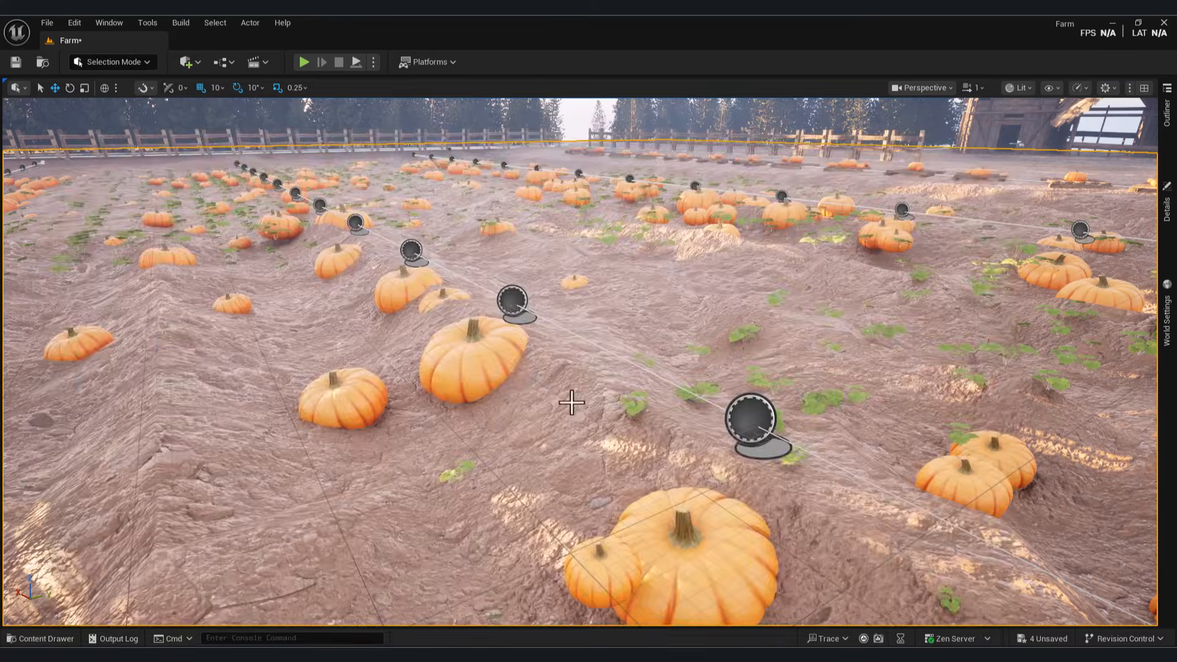
{"action": "right_click_drag", "start_coordinate": [574, 399], "coordinate": [573, 400]}
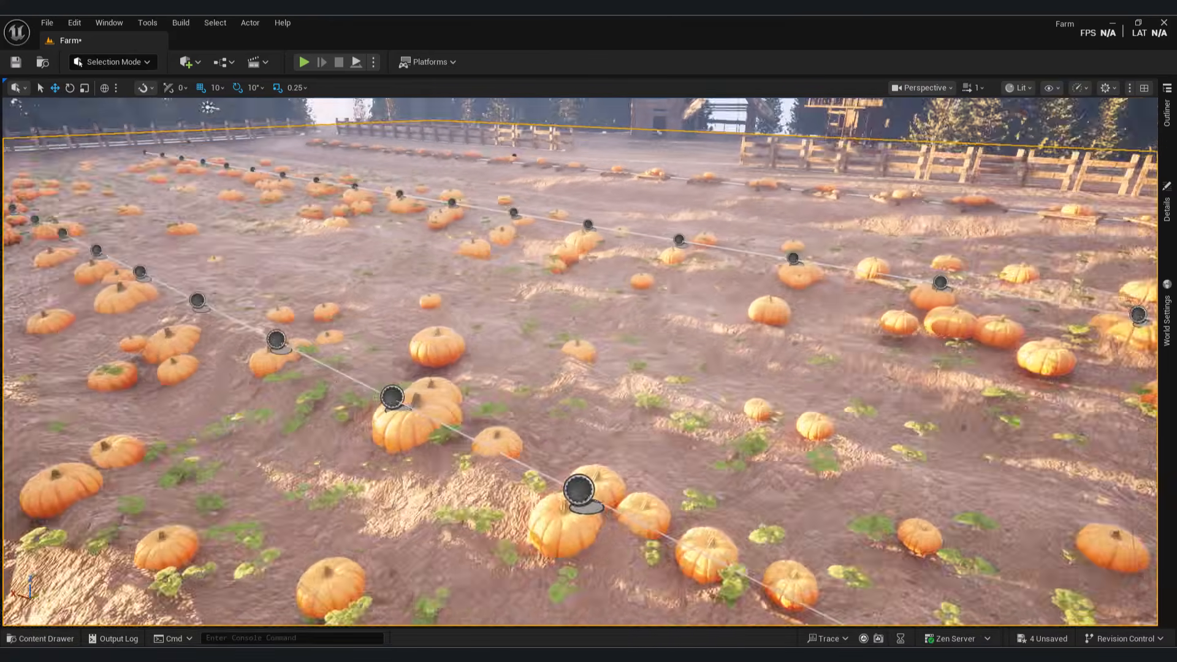